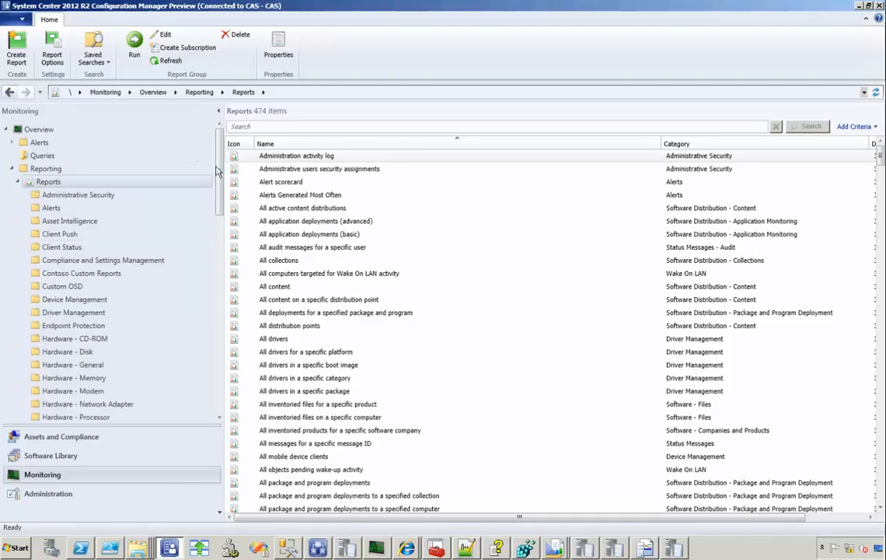
- Open the "All application deployments (advanced)" report from the Software Distribution - Application Monitoring folder for editing
drag(219, 178, 224, 267)
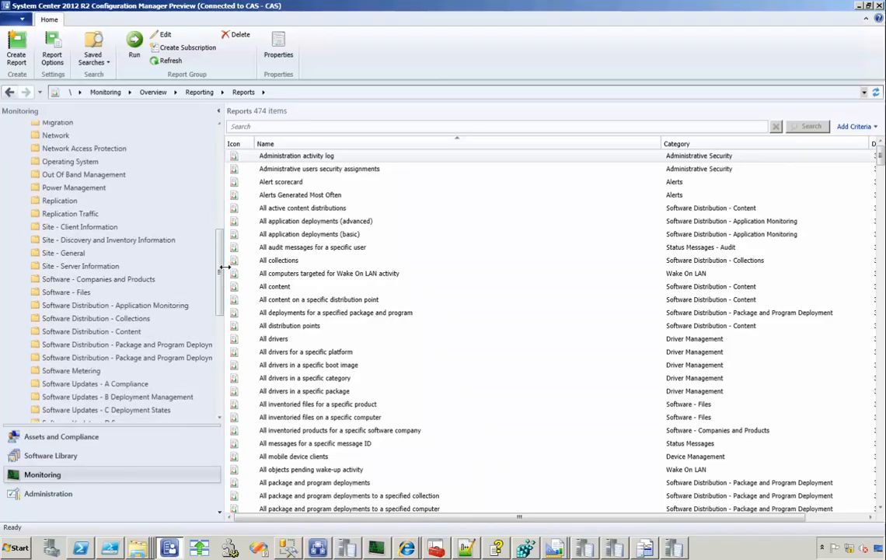
click(71, 305)
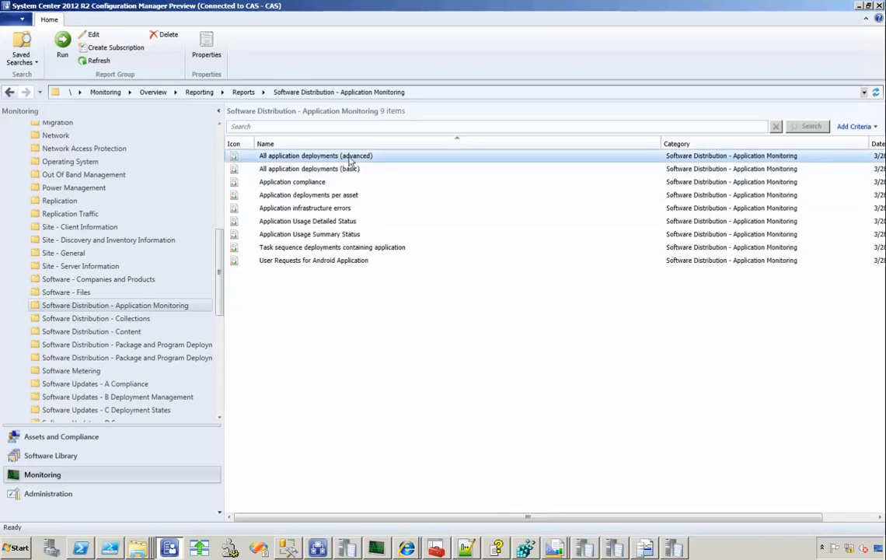
right_click(402, 160)
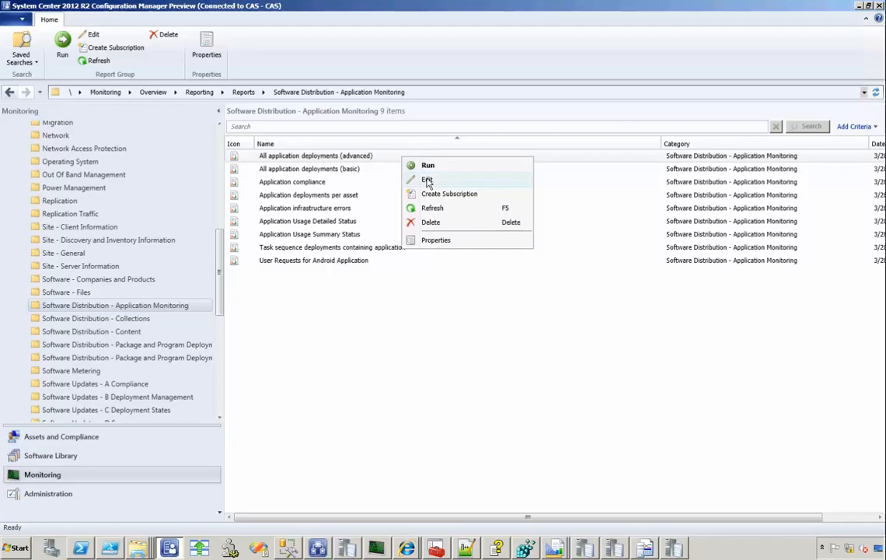
click(427, 181)
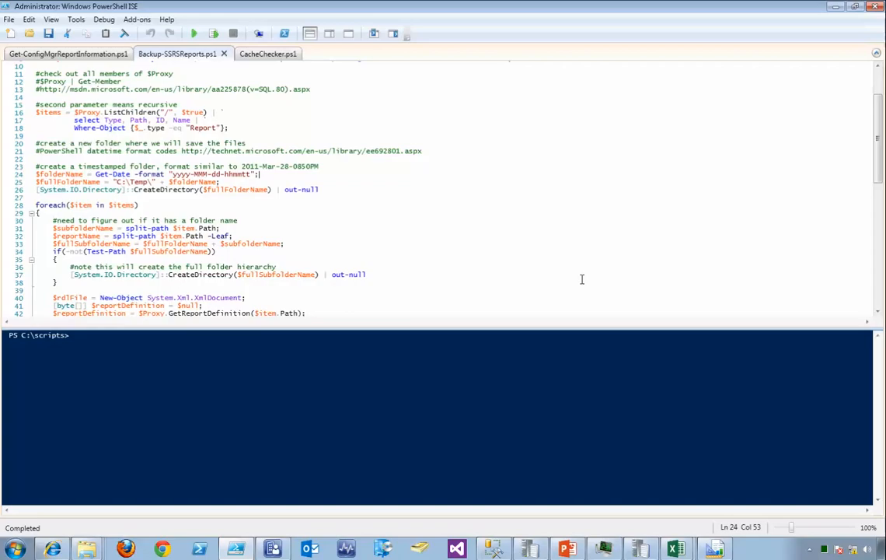
- Check the $ReportServerUri address in Backup-SSRSReports.ps1 in PowerShell ISE and run the script
click(374, 121)
scroll(374, 121, up, 3)
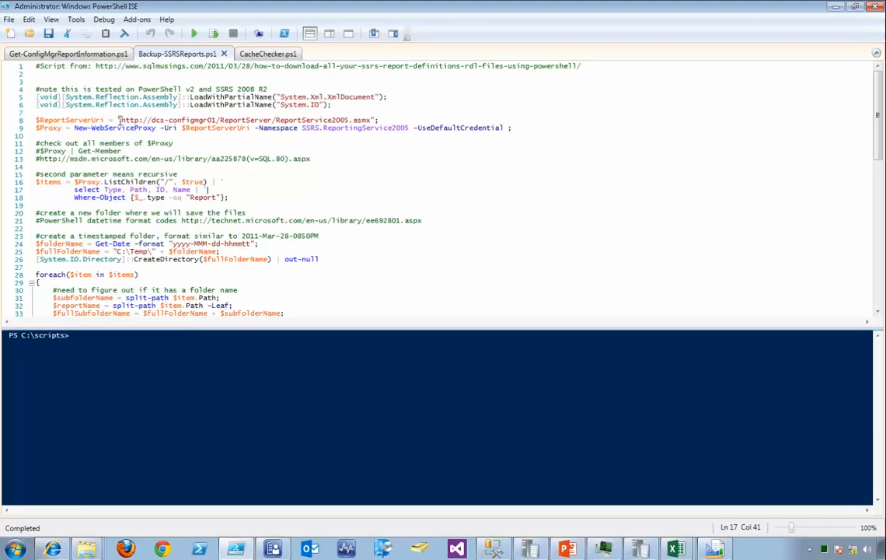
drag(122, 120, 376, 121)
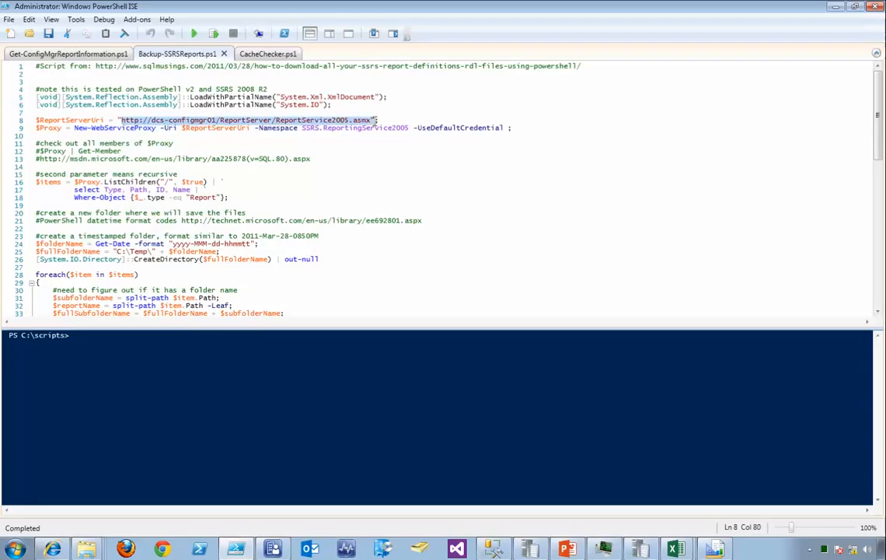
click(379, 120)
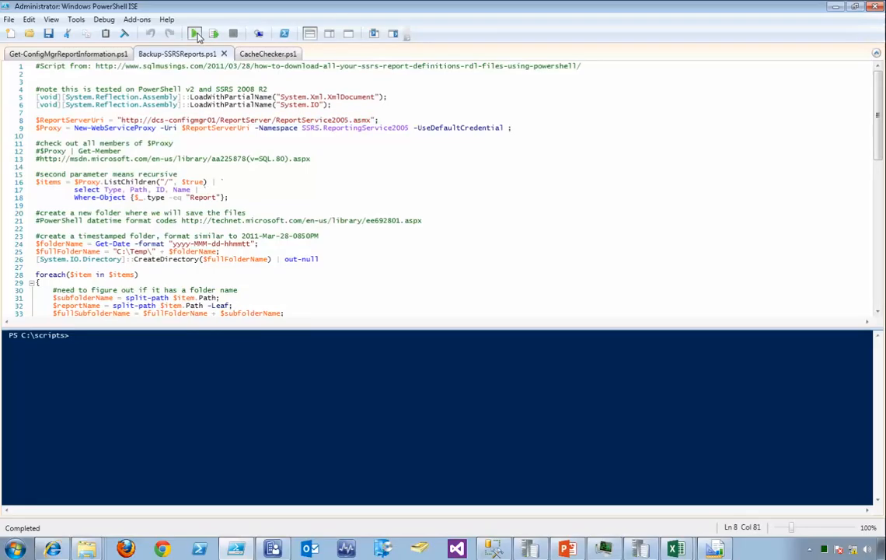
click(195, 35)
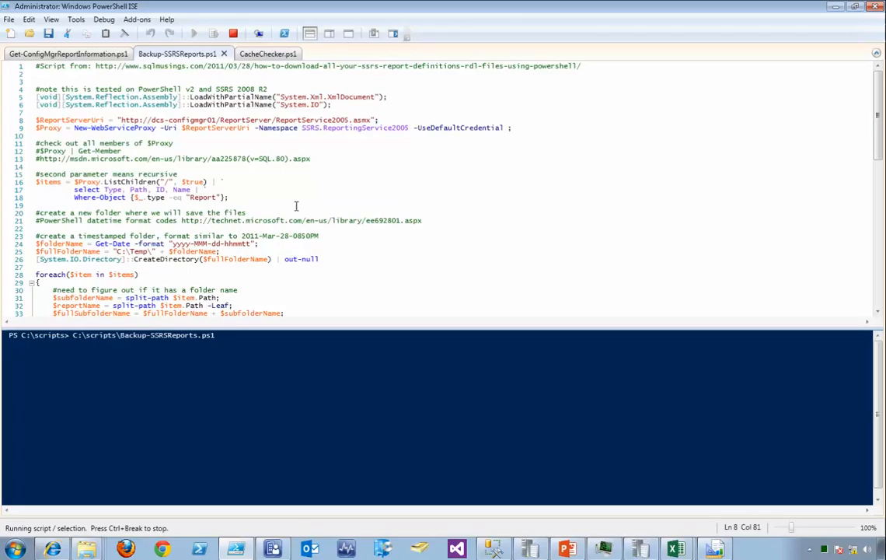
- Open the C: drive's temp folder in Windows Explorer and browse into 2013-Sep-25-0929PM\ConfigMgr_CAS
right_click(87, 549)
click(106, 464)
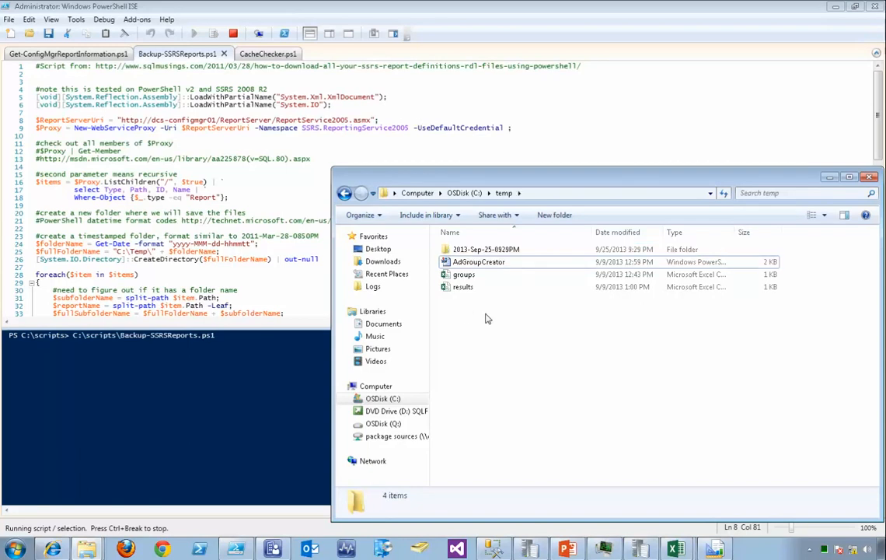
click(482, 252)
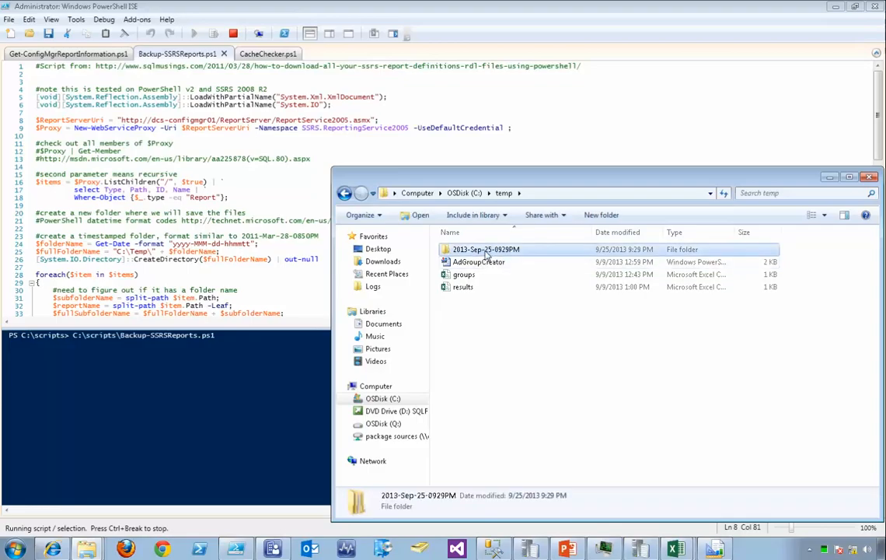
double_click(486, 250)
click(471, 253)
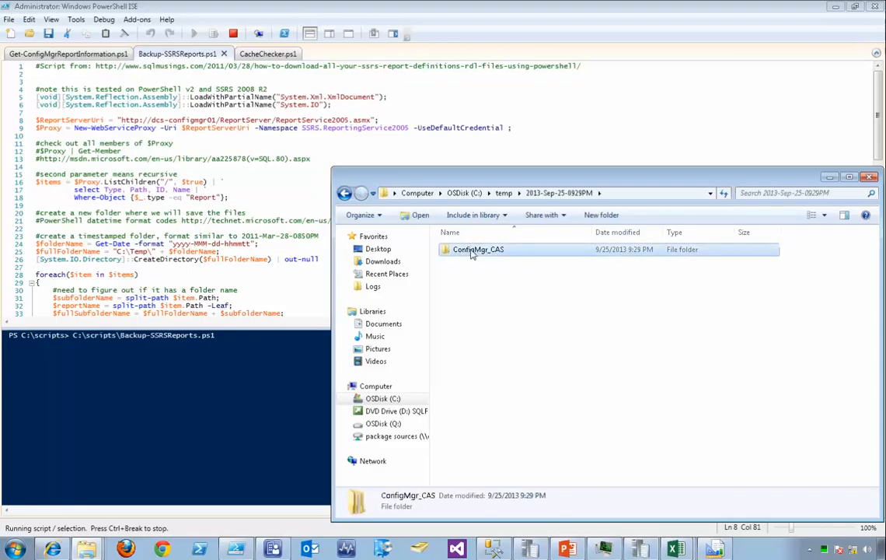
double_click(471, 254)
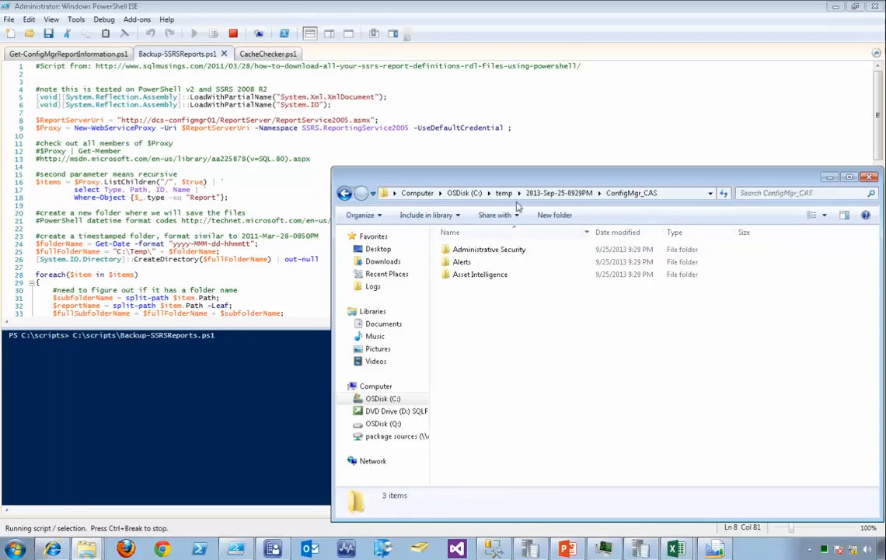
drag(458, 175, 391, 154)
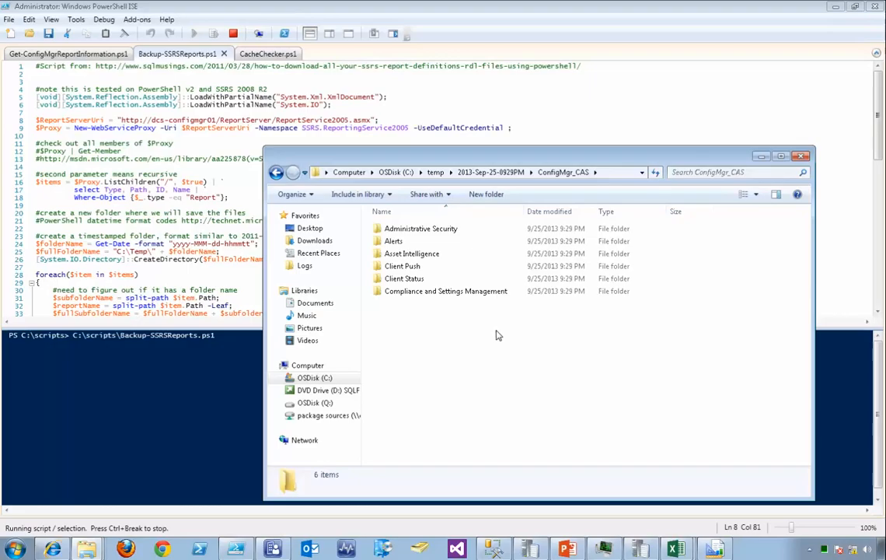
- Open "Compliance history of a configuration baseline" from the Compliance and Settings Management folder in Notepad++
double_click(433, 291)
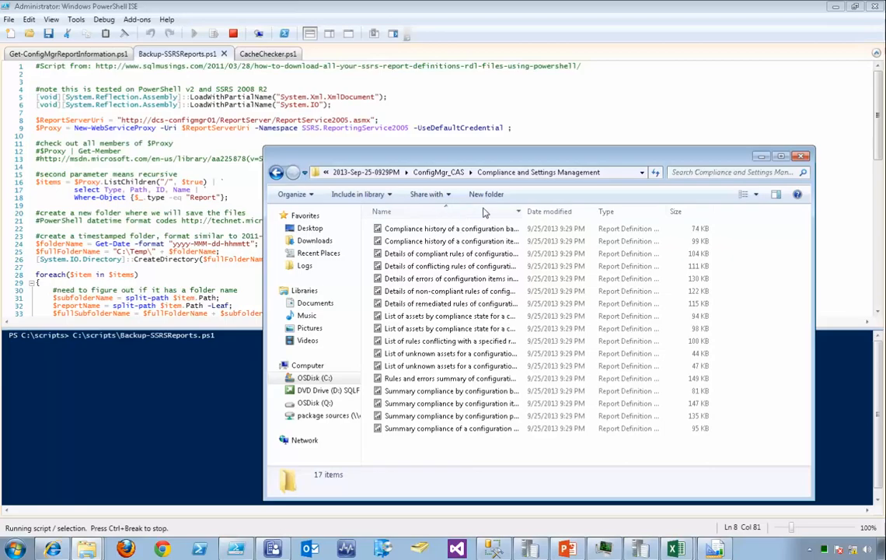
drag(526, 213, 617, 208)
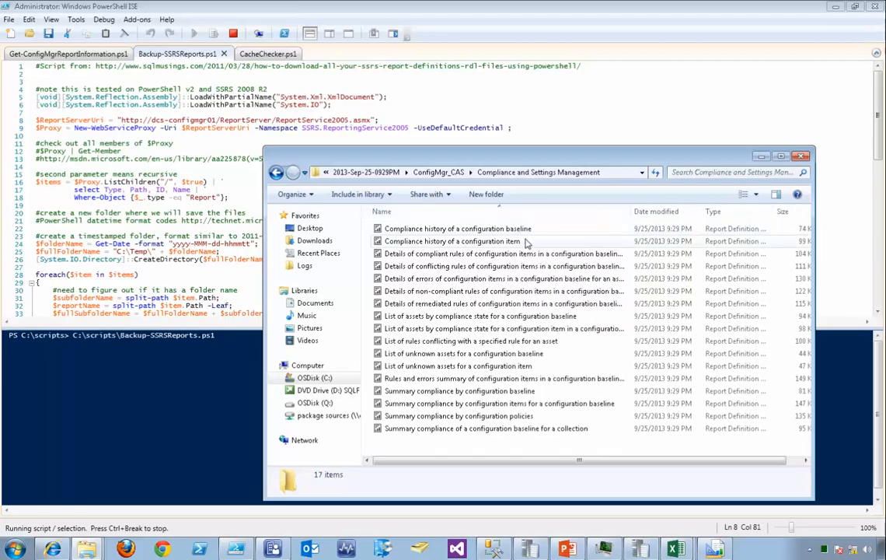
click(434, 232)
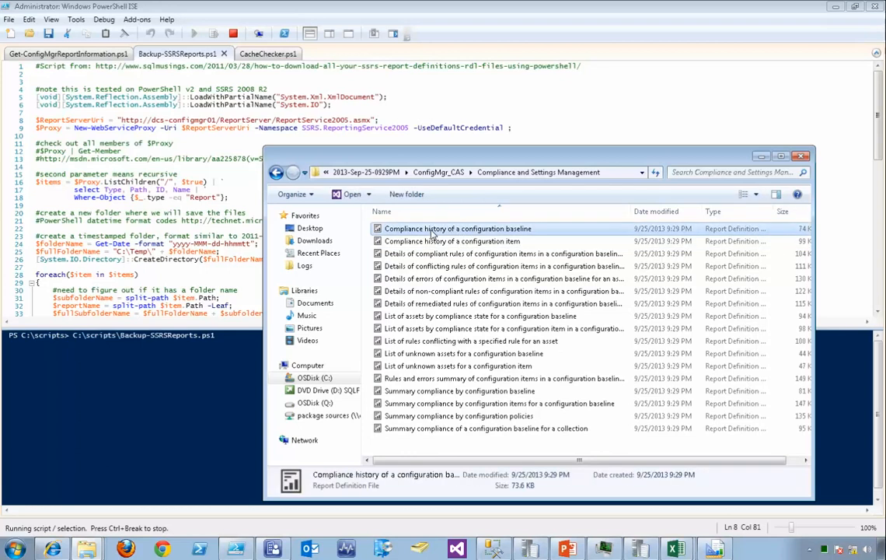
right_click(433, 232)
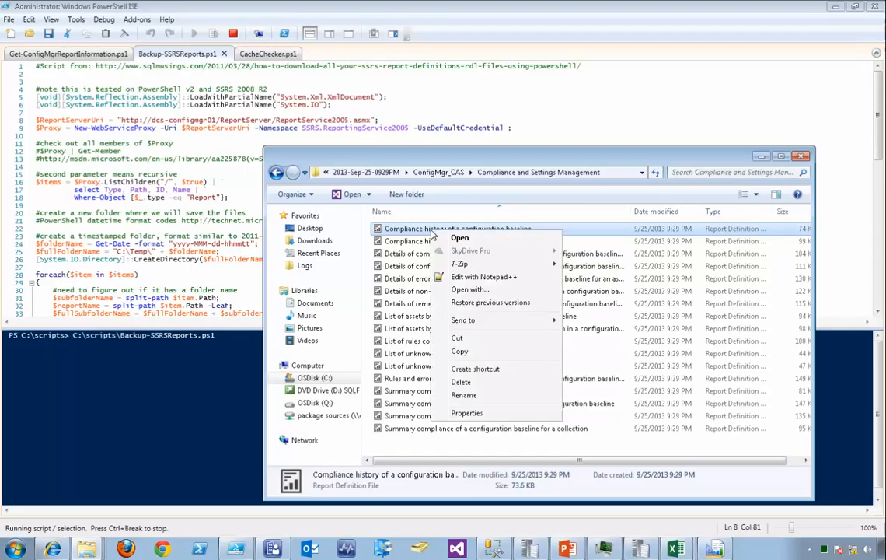
click(467, 278)
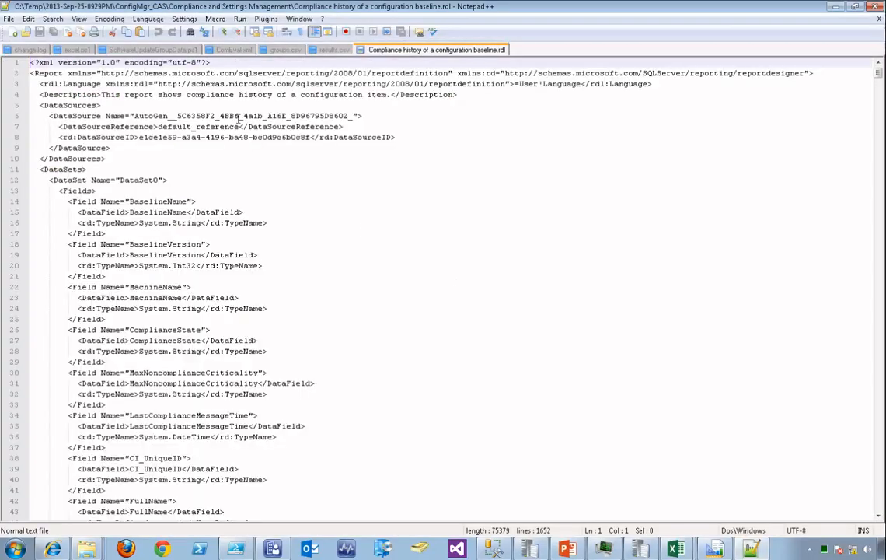
- Set the syntax highlighting language to XML and highlight the report's DataSourceID value
click(147, 18)
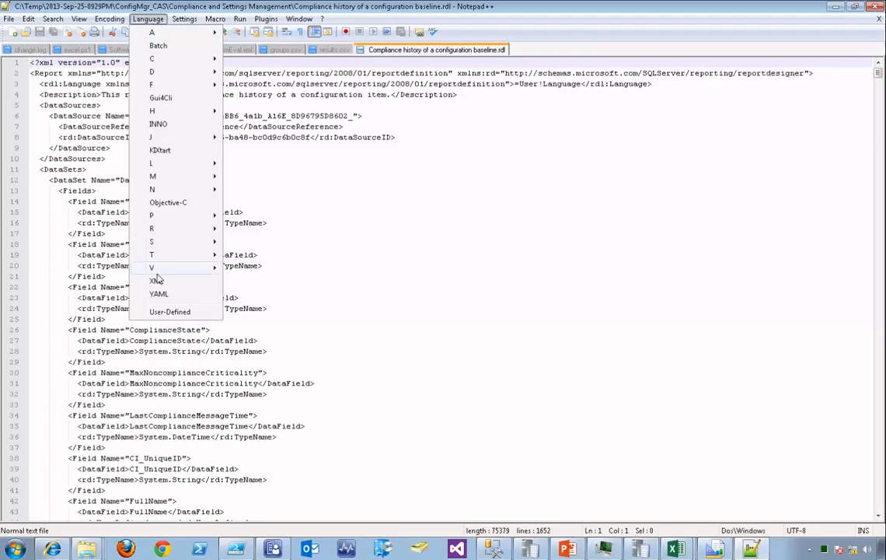
click(156, 280)
click(283, 254)
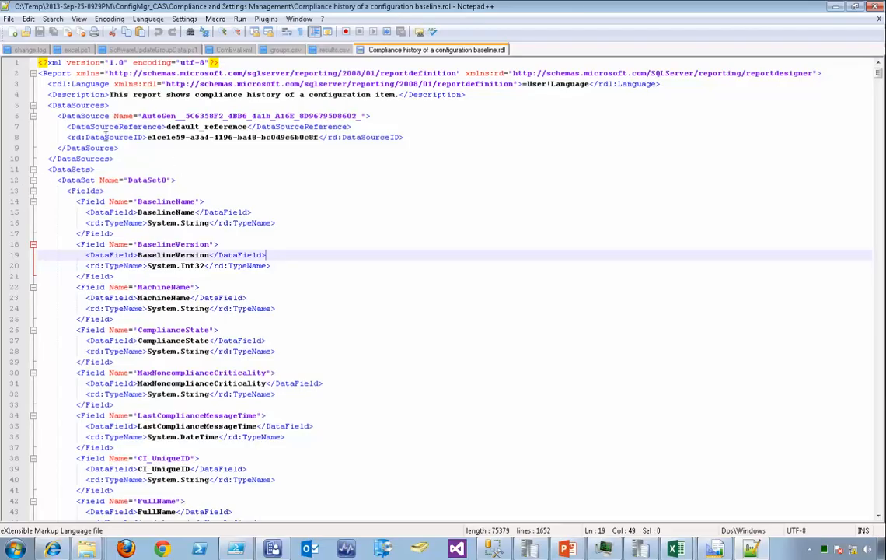
drag(148, 137, 318, 137)
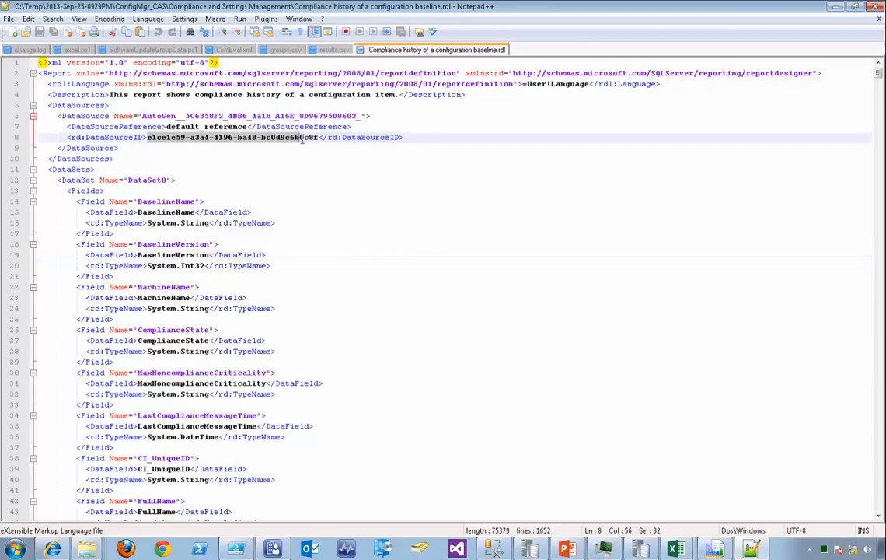
- Collapse the DataSets, Body, ReportParameters and rdl:Page sections of the report definition
click(33, 169)
click(33, 179)
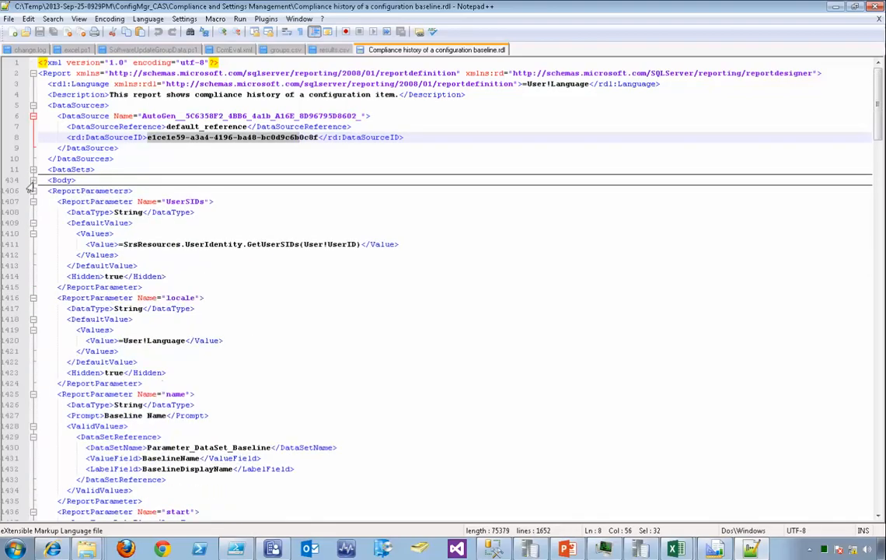
click(33, 191)
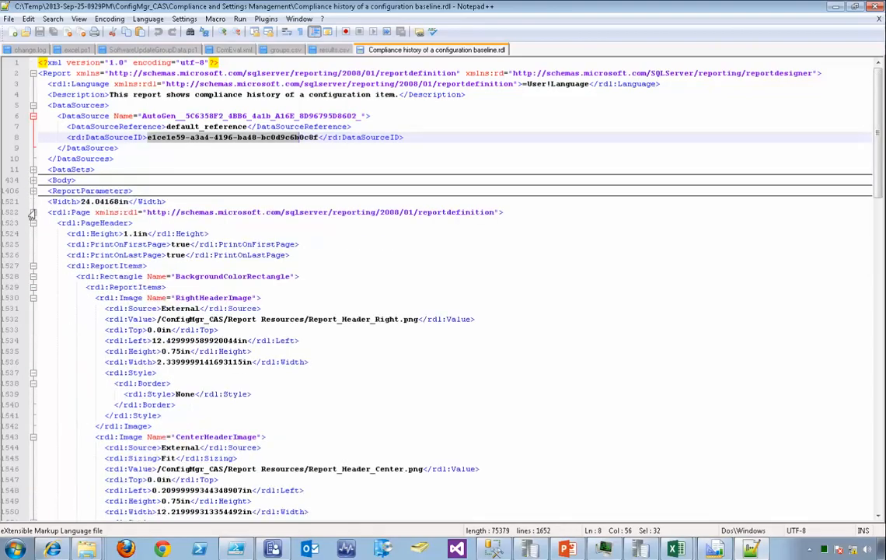
click(33, 212)
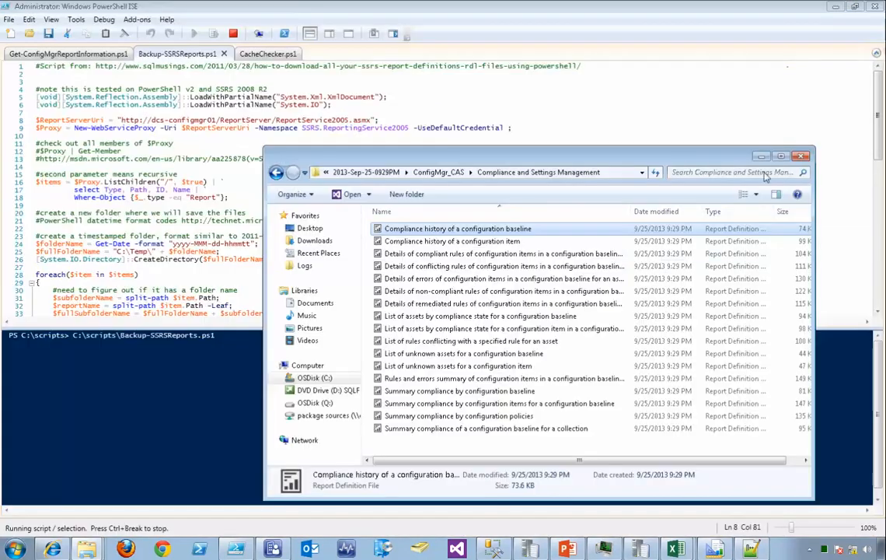
- Return to Windows Explorer and look through the exported ConfigMgr_CAS report folders, including Site - Discovery and Inventory Information
click(438, 172)
drag(503, 148, 498, 57)
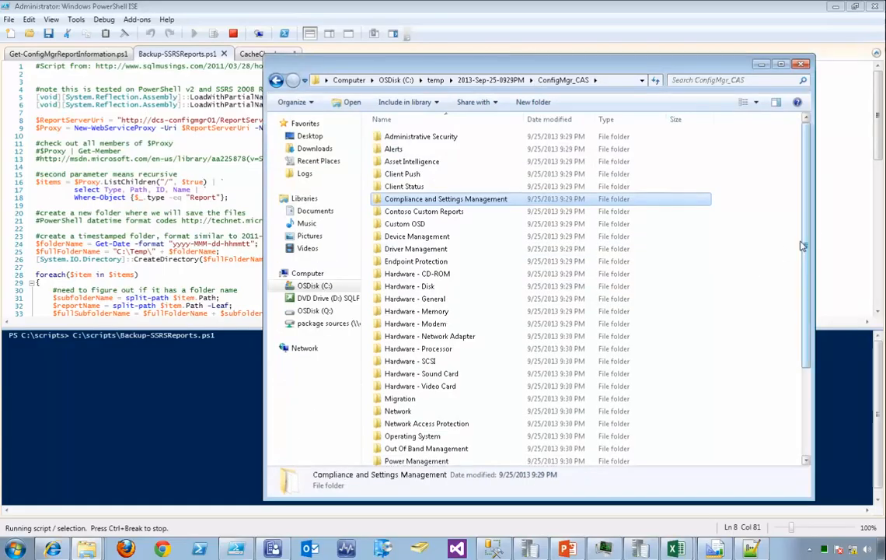
scroll(803, 246, down, 3)
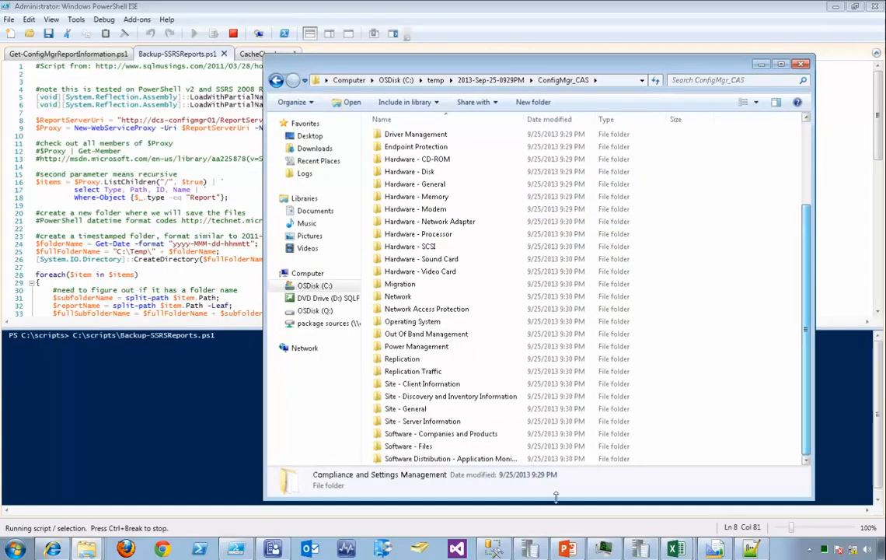
double_click(412, 396)
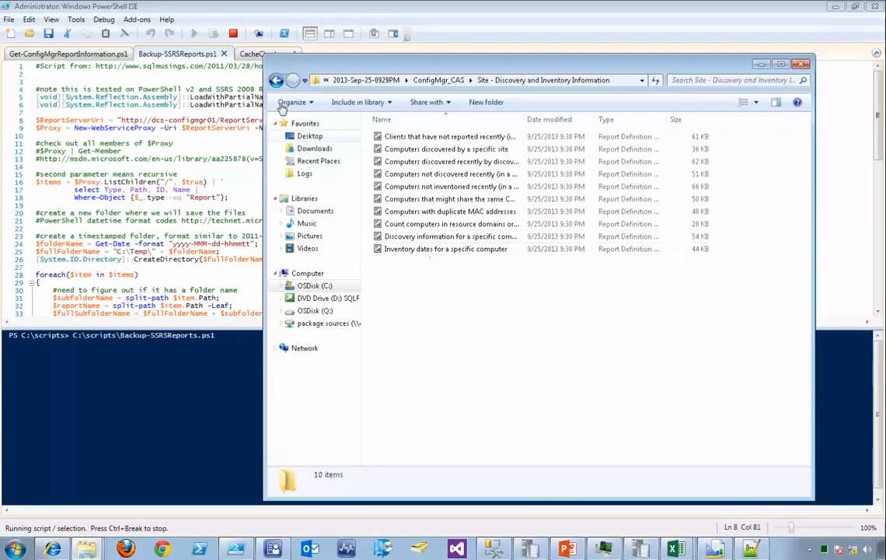
key(BackSpace)
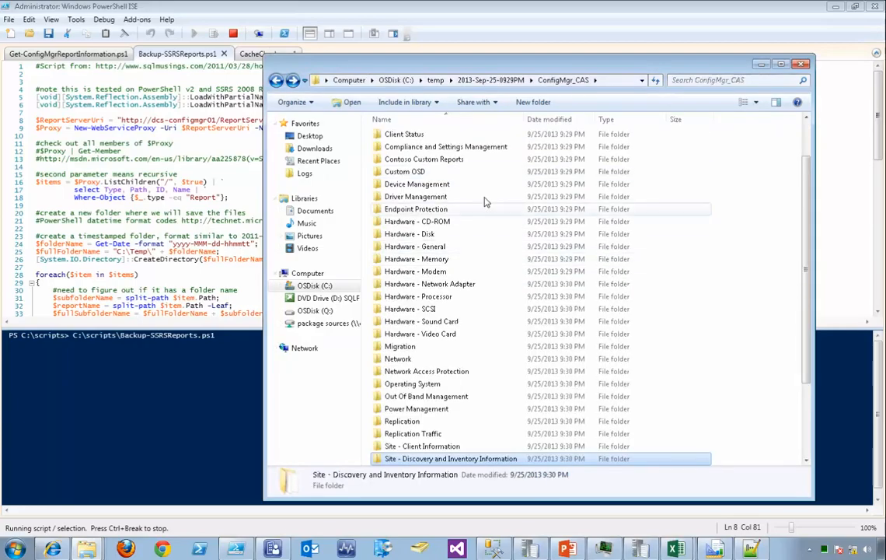
click(503, 82)
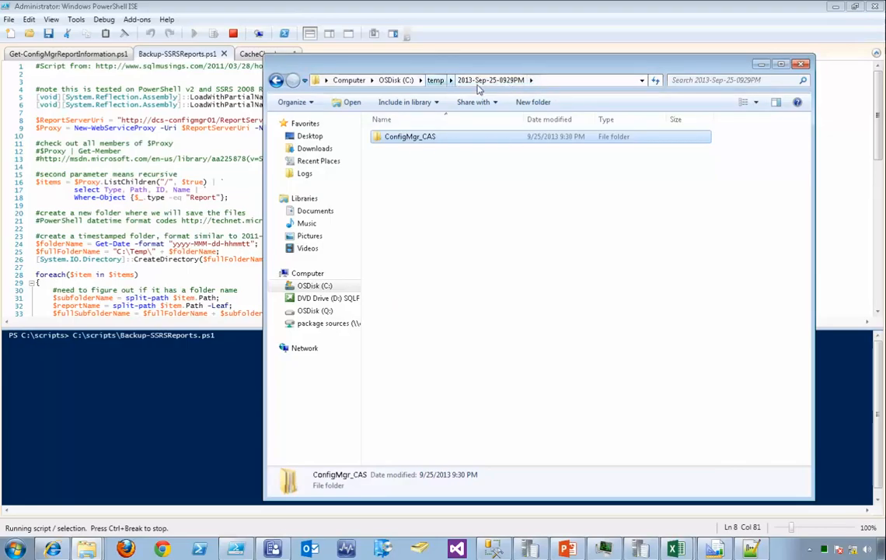
double_click(426, 142)
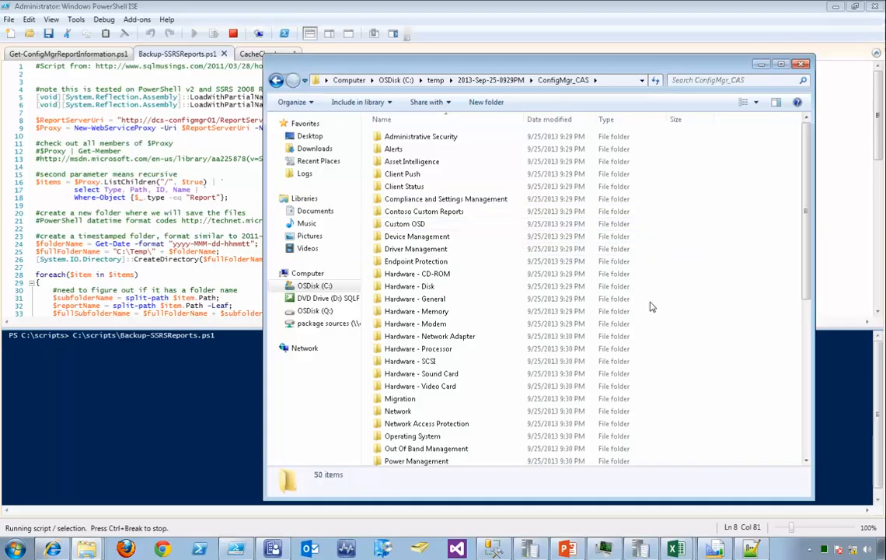
- Switch to Get-ConfigMgrReportInformation.ps1 in PowerShell ISE and examine its RDL backup folder, views CSV location and import parameters
click(229, 129)
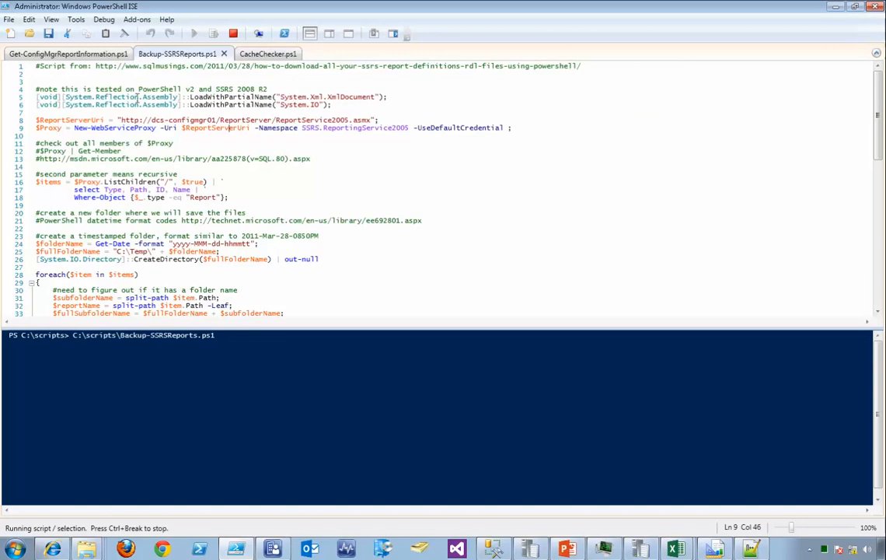
click(73, 51)
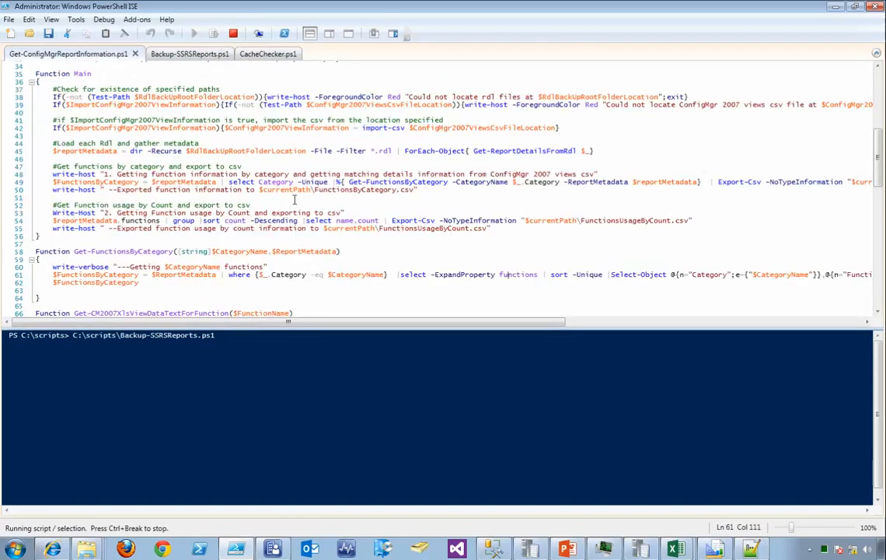
scroll(295, 200, up, 8)
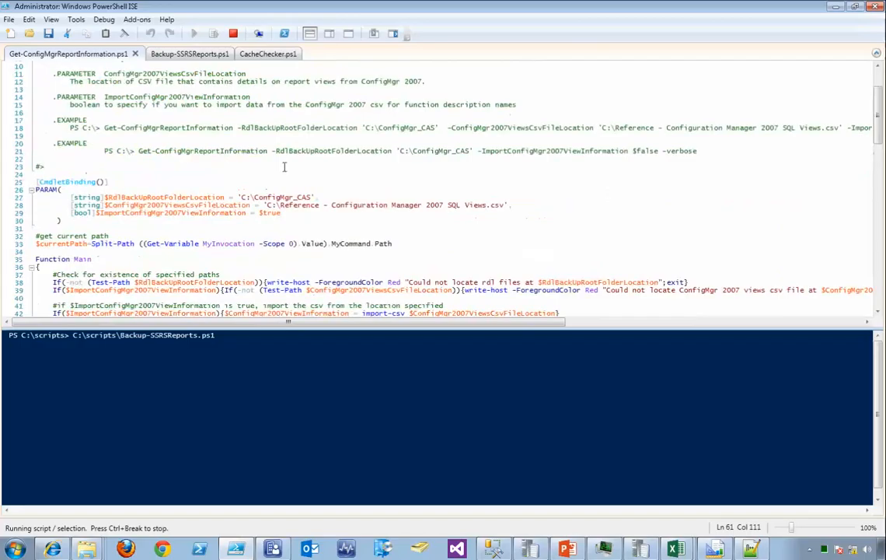
double_click(179, 196)
click(208, 216)
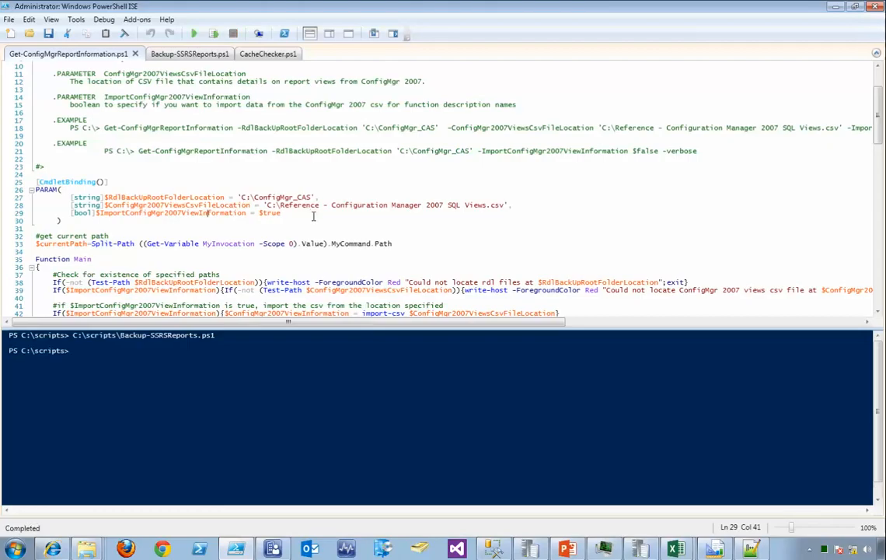
drag(172, 198, 224, 210)
click(183, 222)
- Open C:\Reference - Configuration Manager 2007 SQL Views.csv in Excel and widen its columns to fit their contents
key(super+r)
text(c:\)
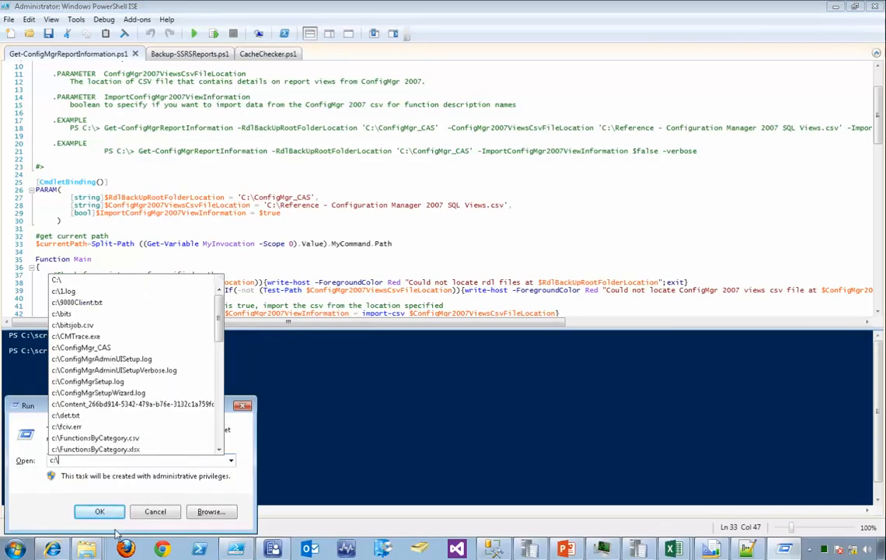
text(re)
key(Down)
key(Return)
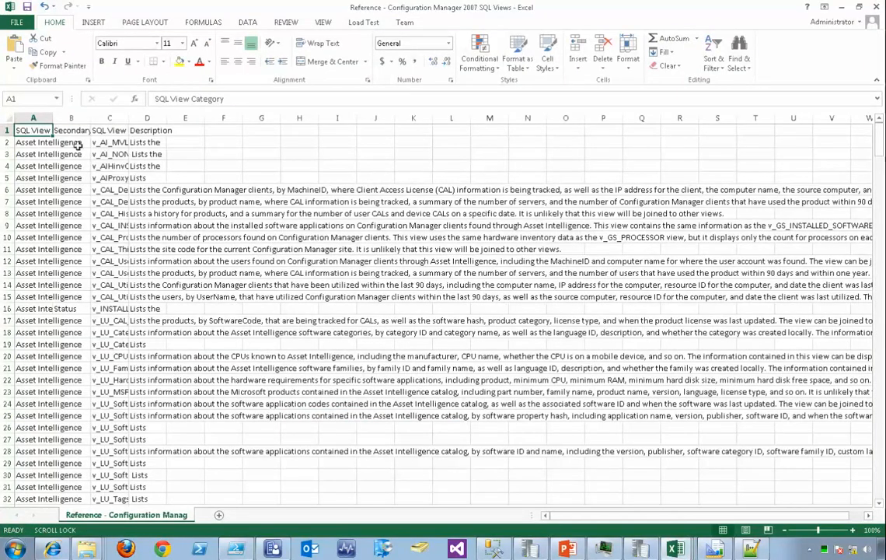
drag(53, 118, 488, 118)
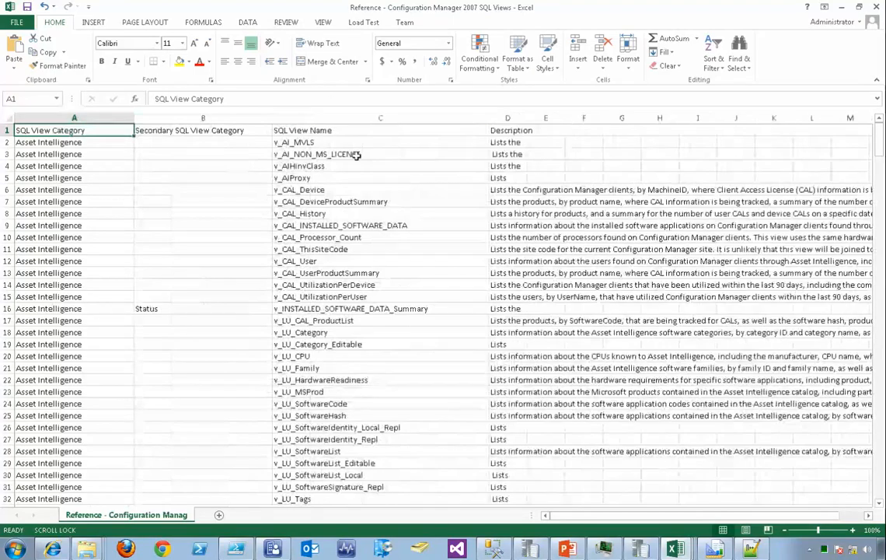
double_click(527, 116)
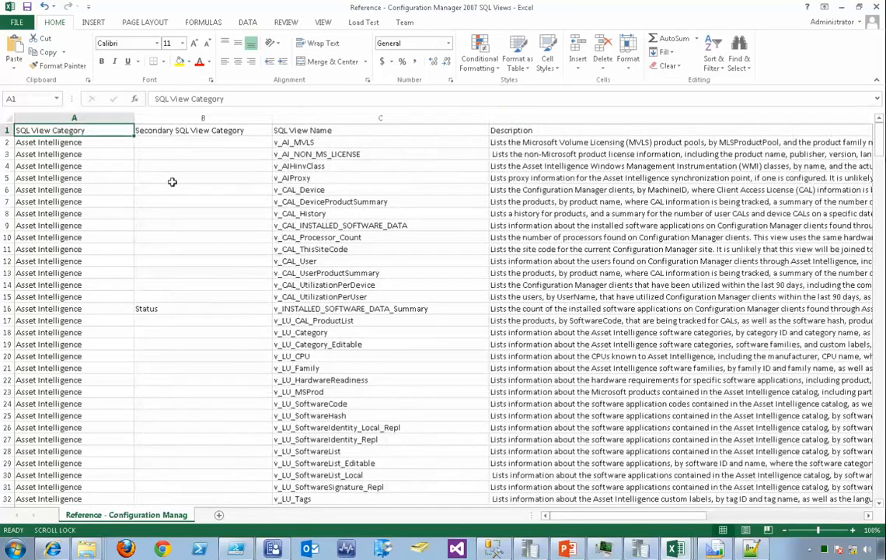
- Examine the SQL View Category, Secondary SQL View Category, SQL View Name and Description headings of the views reference
click(142, 179)
click(99, 136)
click(192, 127)
click(317, 131)
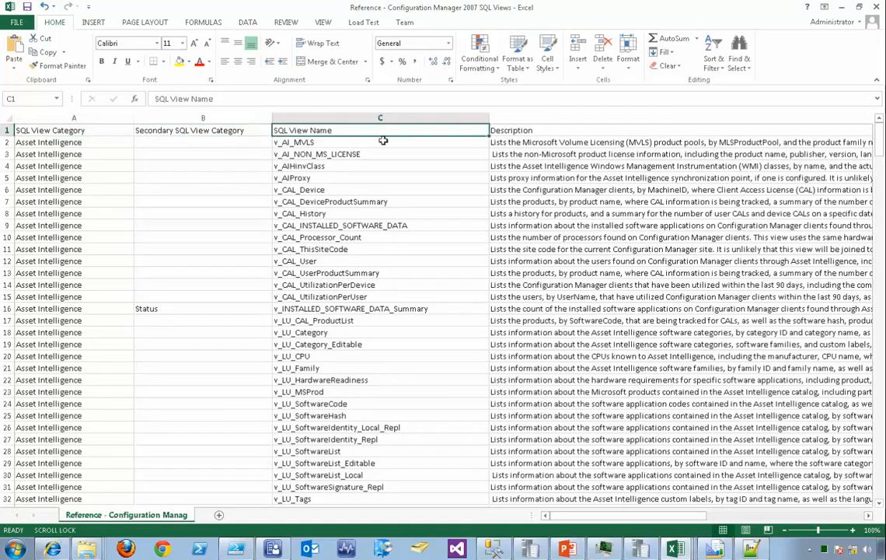
click(510, 131)
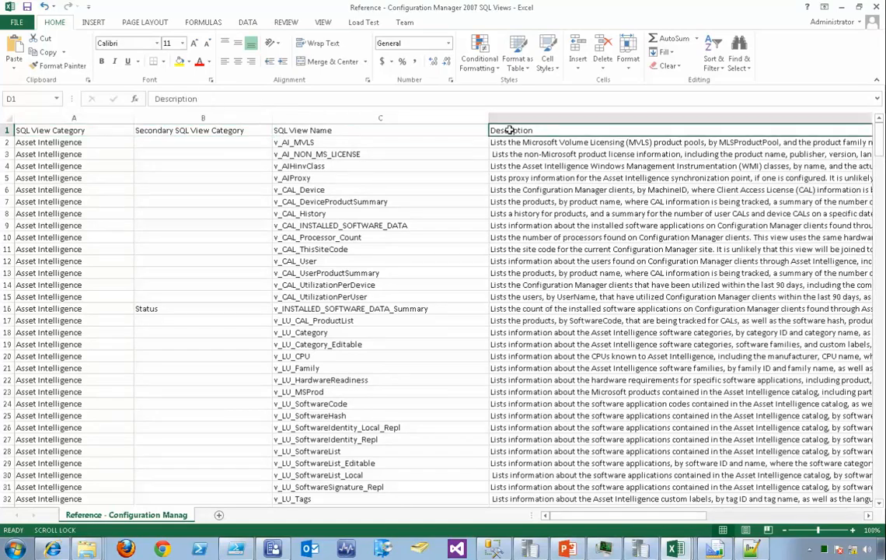
- Switch back to PowerShell ISE, examine the script's Main function and highlight the line that gathers metadata from each RDL
click(839, 9)
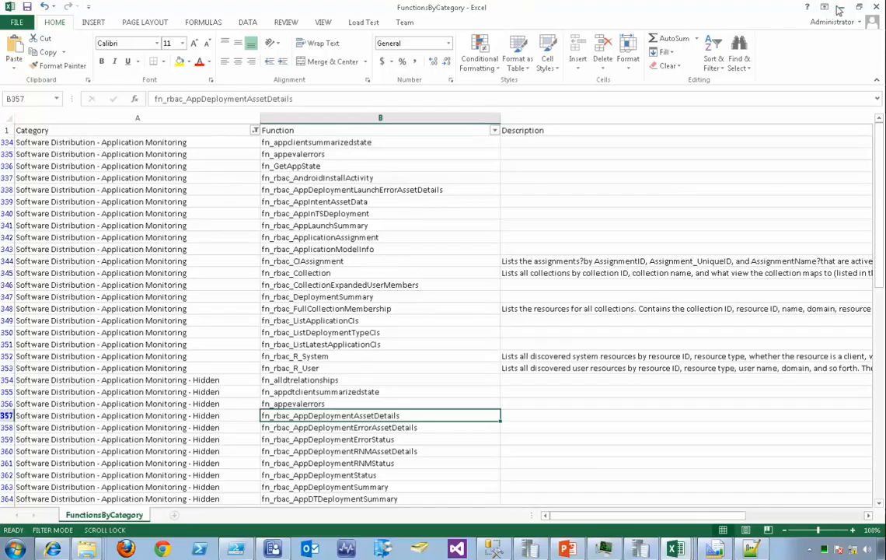
key(alt+Tab)
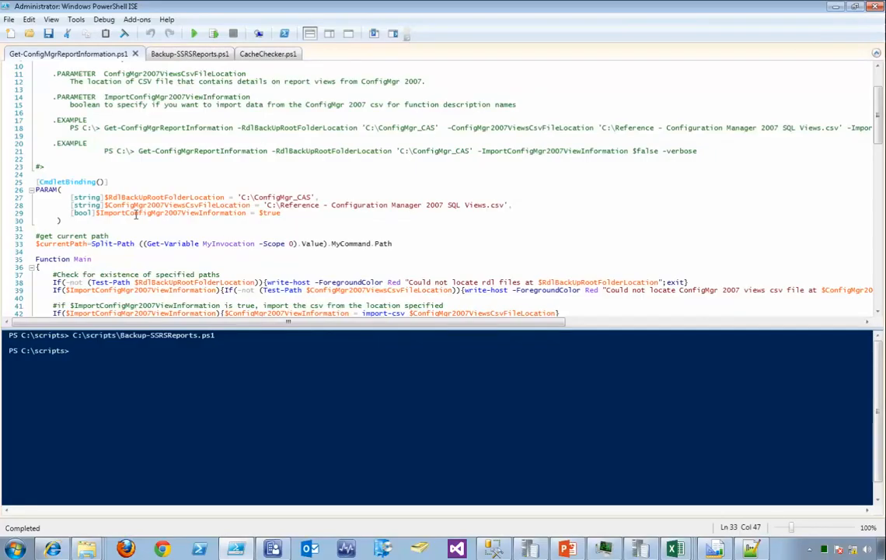
click(175, 226)
scroll(225, 211, down, 1)
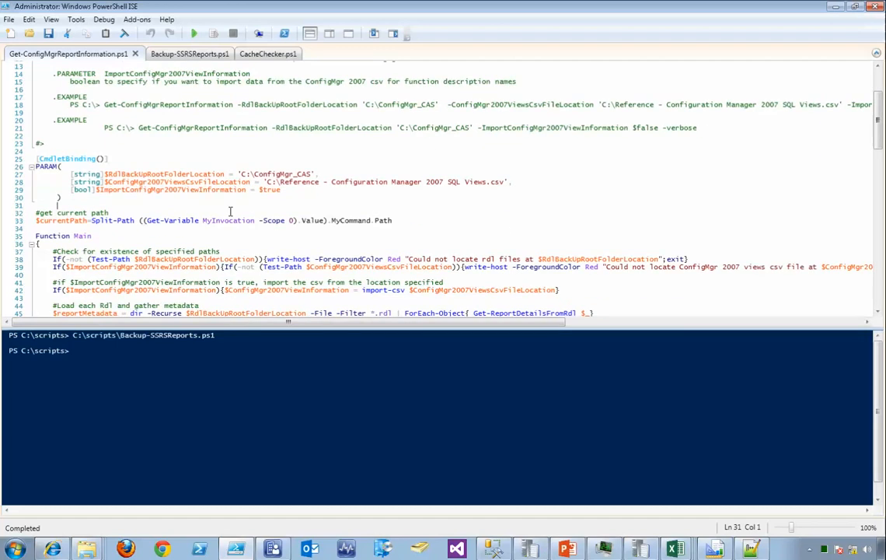
scroll(238, 208, down, 5)
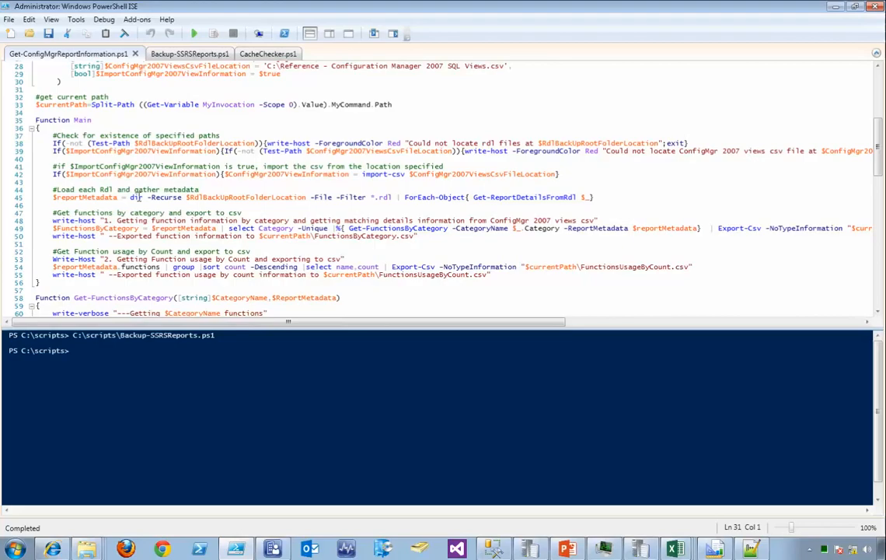
drag(49, 198, 622, 197)
click(622, 195)
text(|)
key(BackSpace)
key(BackSpace)
key(BackSpace)
- Run .\Get-ConfigMgrReportInformation.ps1 in the console with the -Verbose switch
click(138, 347)
text($reportMetadata | ? category -eq "Software Distribution - Application Monitoring" | select -ExpandProperty functions |)
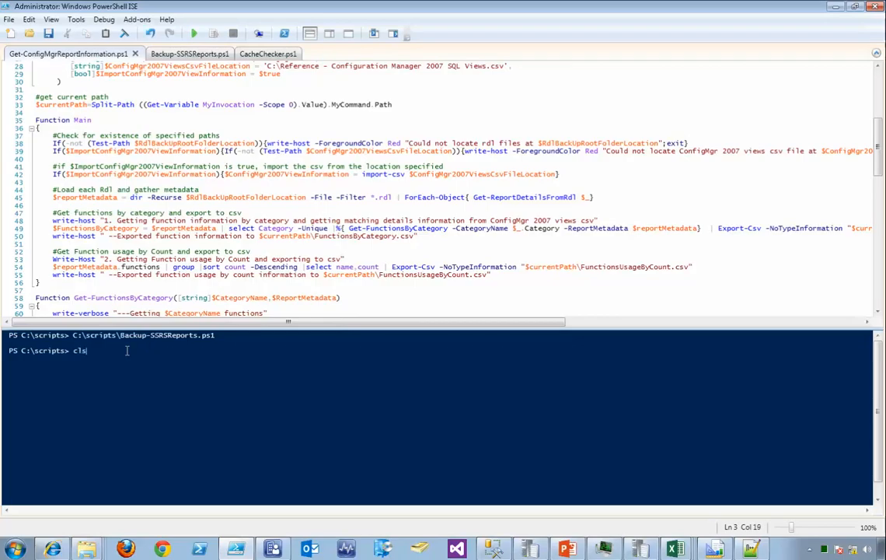
key(Escape)
text(.\get)
key(Tab)
text(-Ve)
key(Tab)
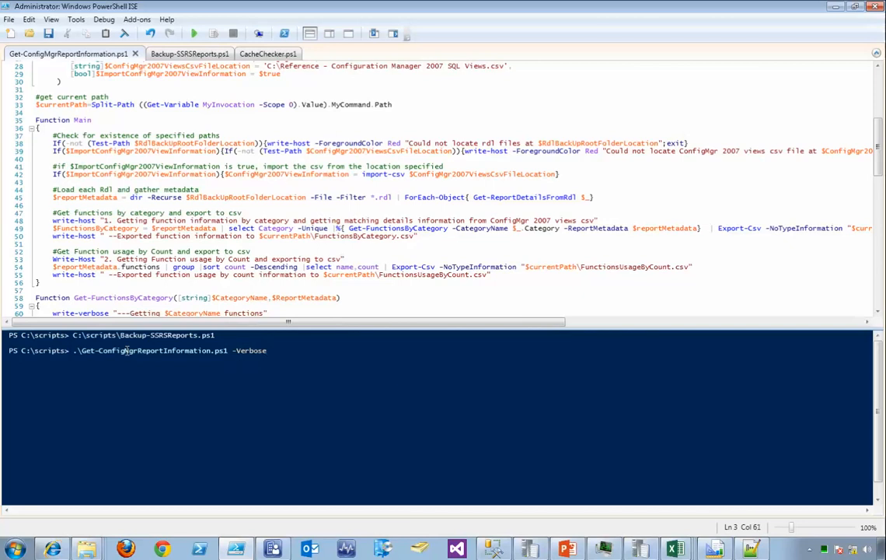
key(Return)
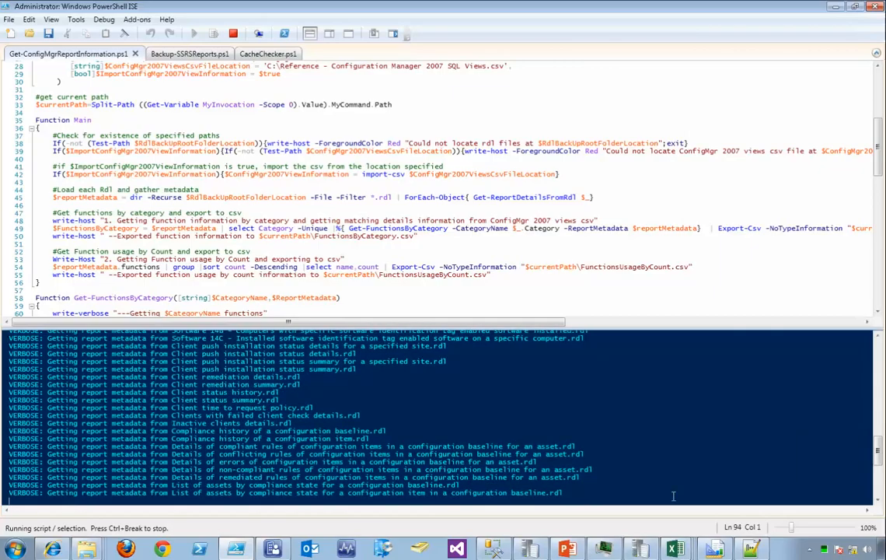
mouse_move(713, 549)
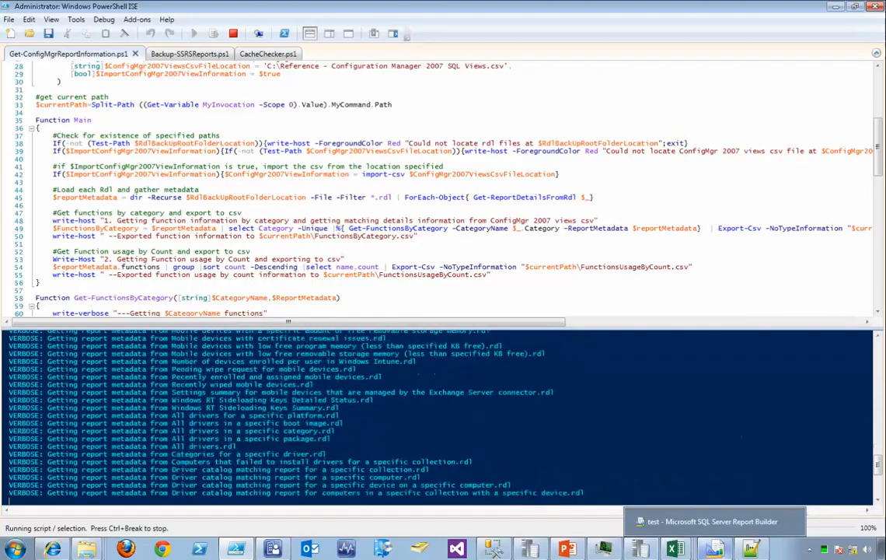
click(672, 290)
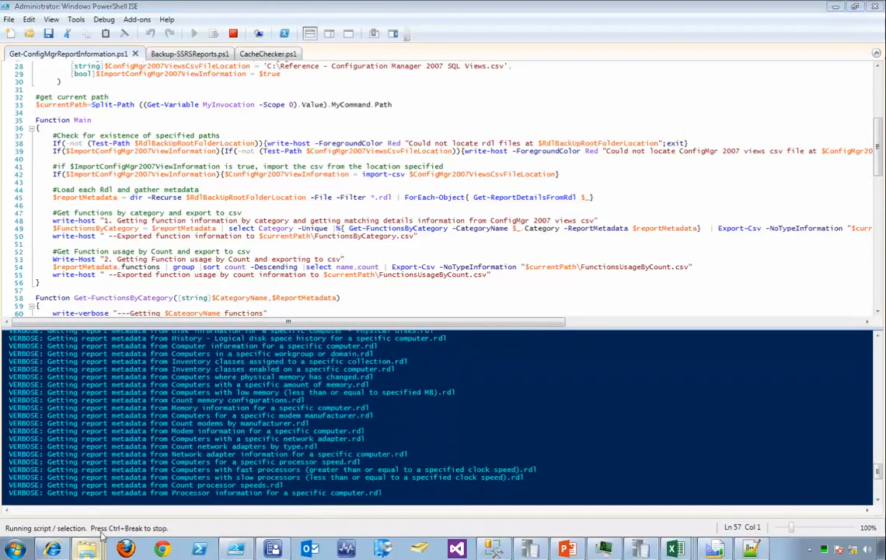
- Open the C:\scripts folder in Windows Explorer and look at the FunctionsUsageByCount and FunctionsByCategory CSV files
right_click(87, 550)
click(70, 443)
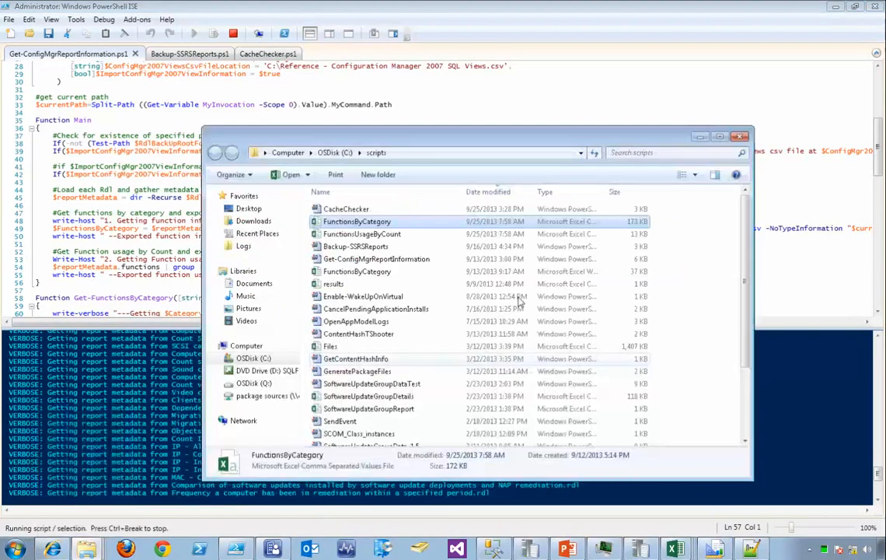
click(385, 234)
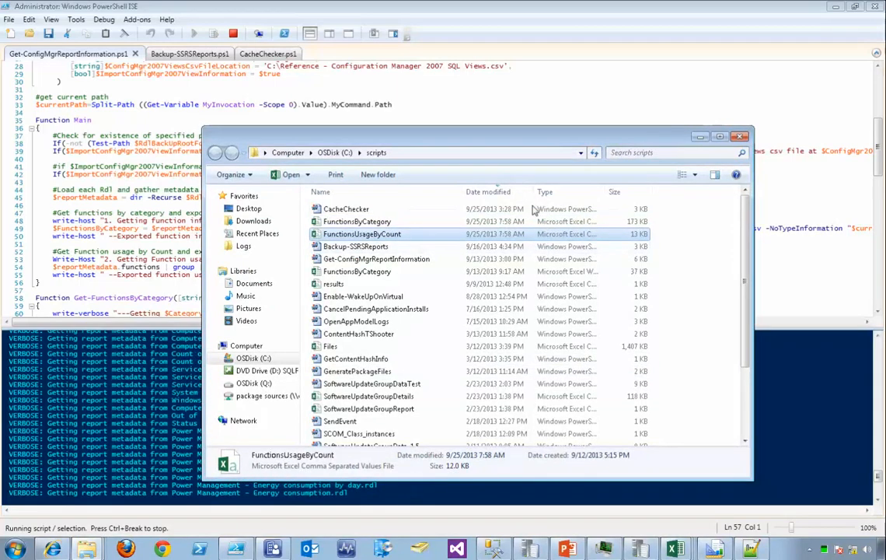
click(392, 222)
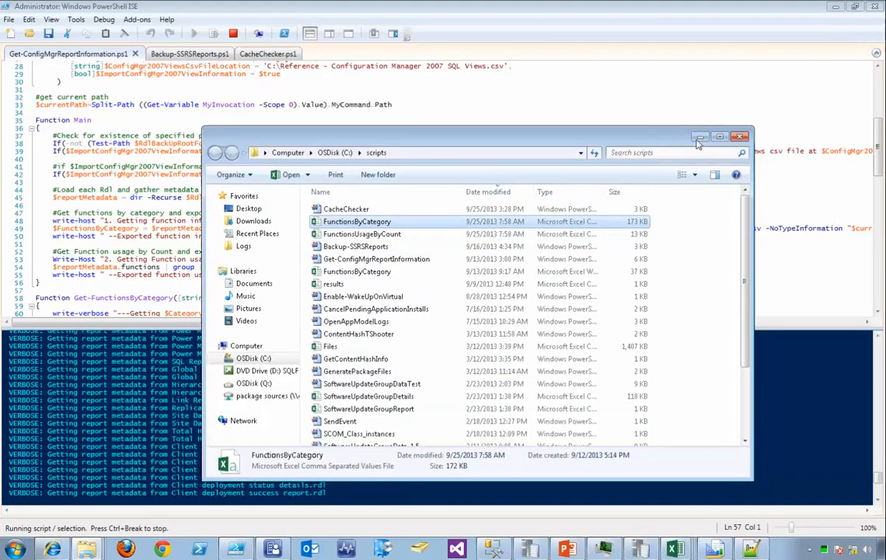
click(624, 123)
- Switch to the FunctionsByCategory workbook in Excel and set the Category filter to show all categories
mouse_move(676, 551)
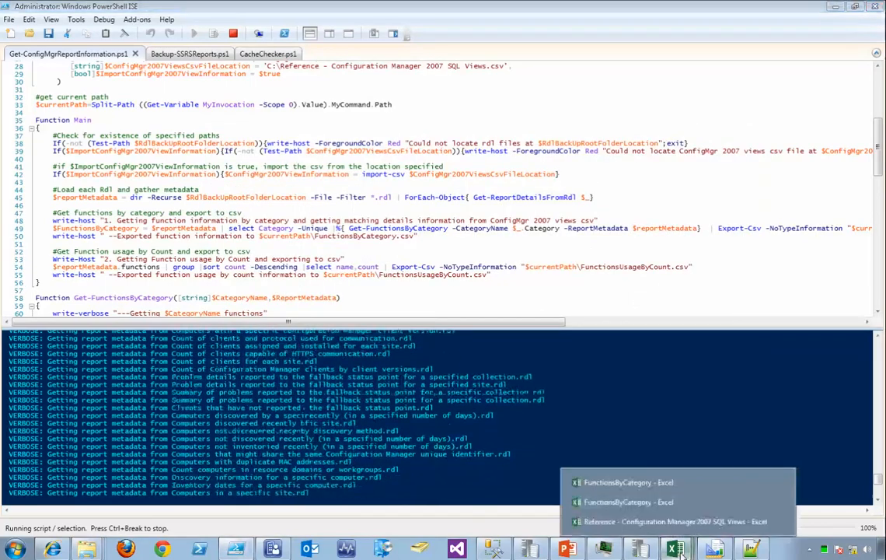
click(622, 502)
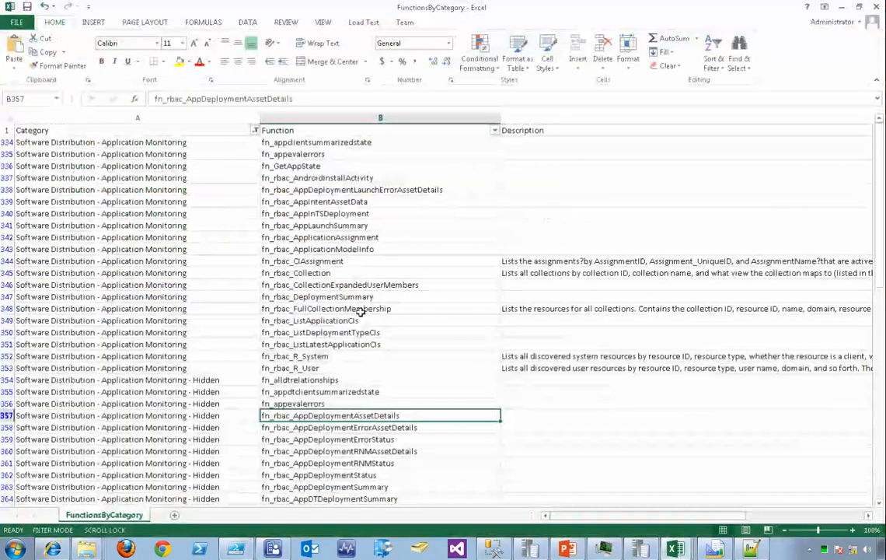
click(255, 131)
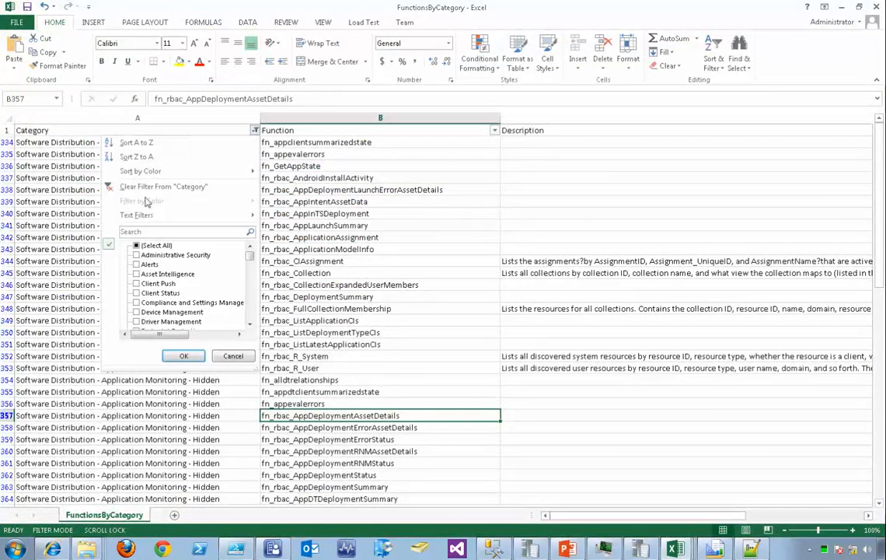
click(136, 245)
click(179, 355)
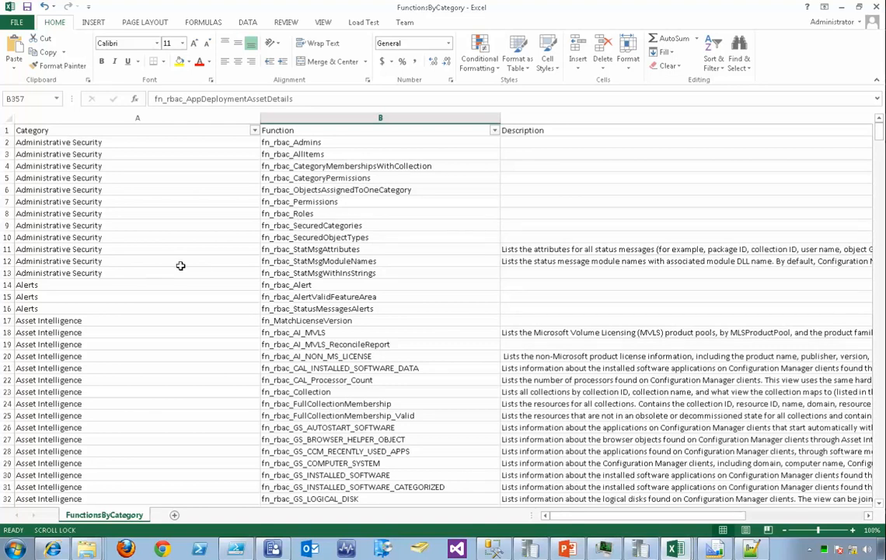
- Examine which report functions have descriptions across the Administrative Security, Asset Intelligence, Client Status and Compliance categories
click(581, 249)
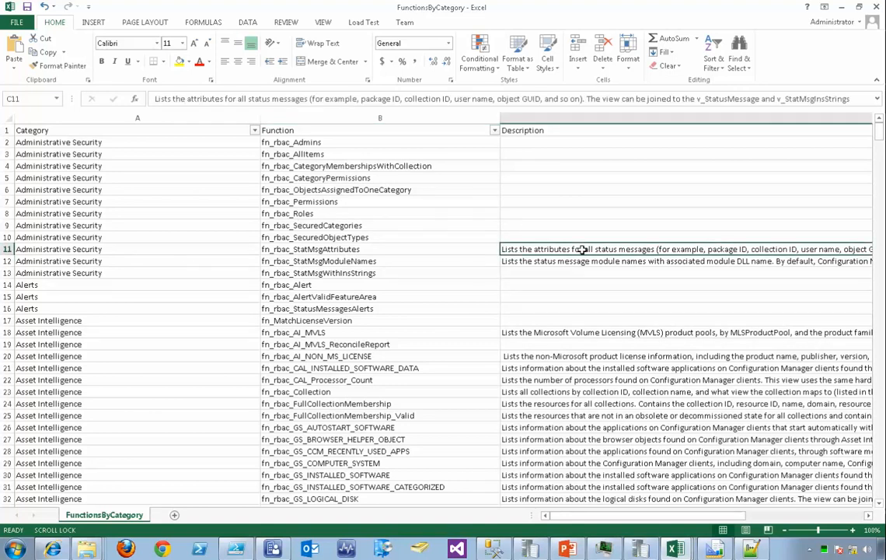
click(268, 250)
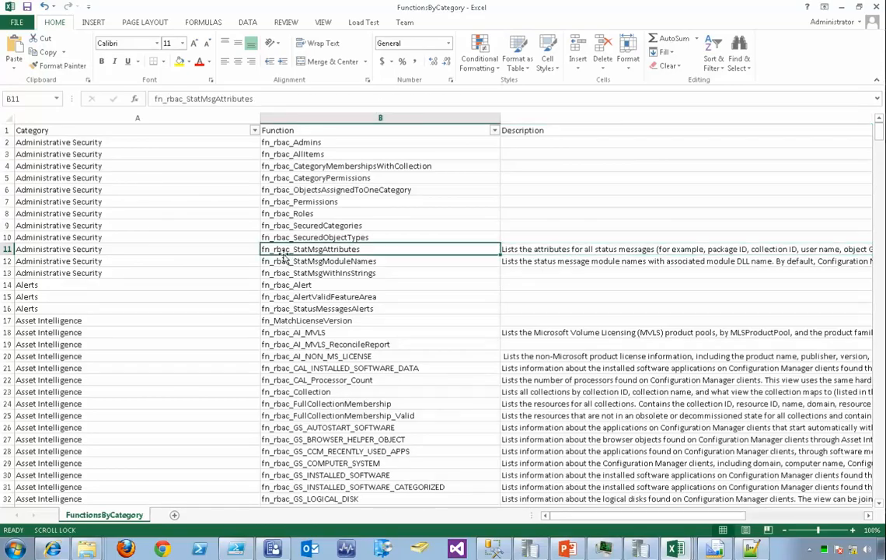
click(570, 345)
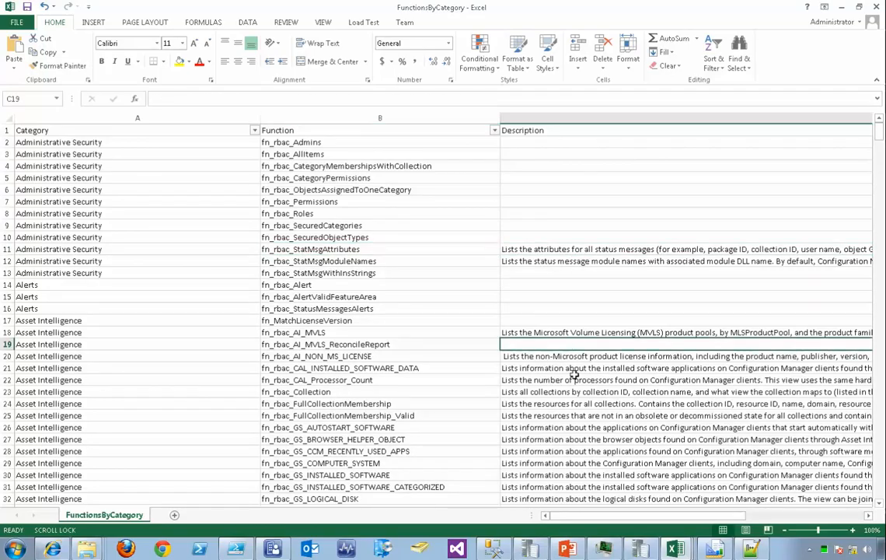
scroll(576, 366, down, 5)
scroll(581, 367, down, 4)
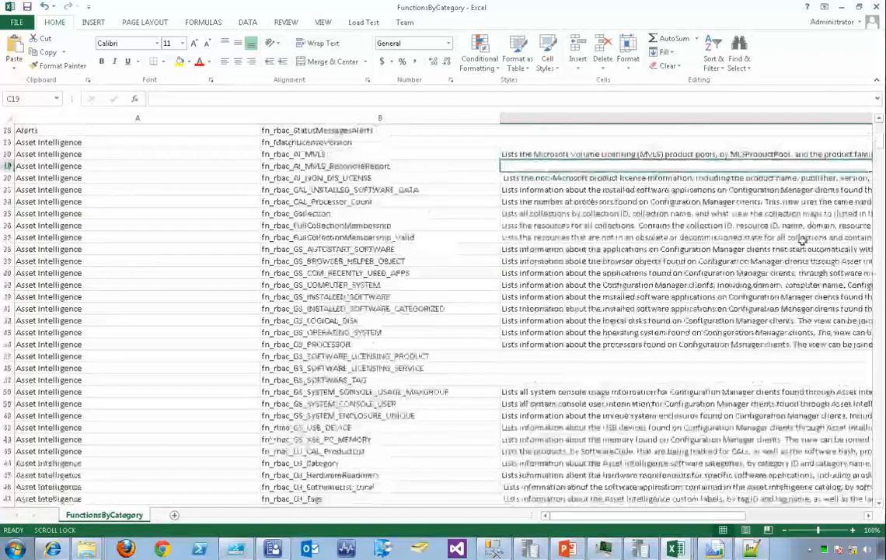
click(683, 261)
click(667, 298)
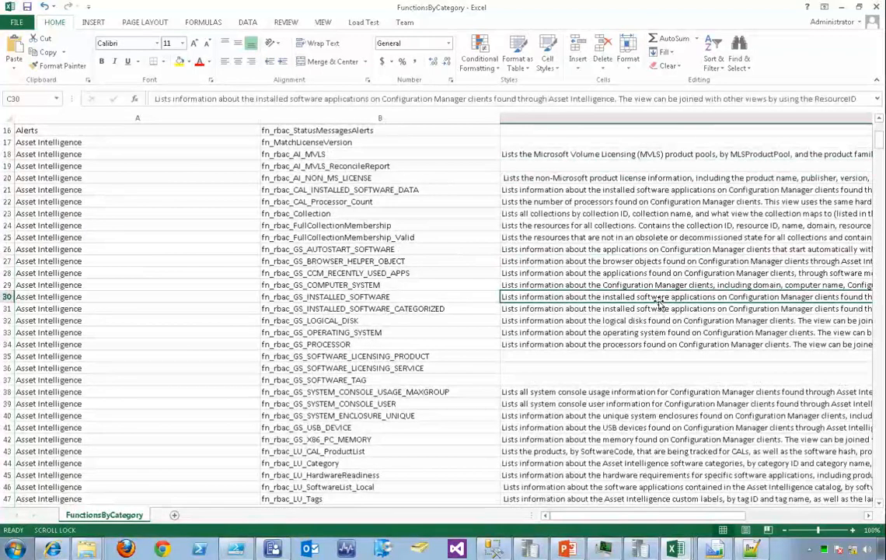
scroll(657, 302, down, 10)
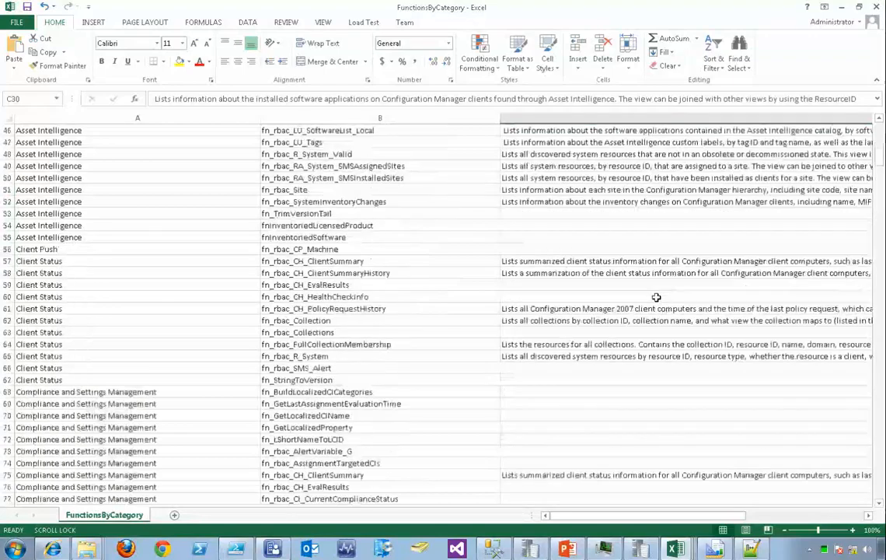
scroll(657, 298, up, 1)
scroll(657, 297, up, 3)
scroll(644, 293, down, 1)
scroll(644, 292, up, 11)
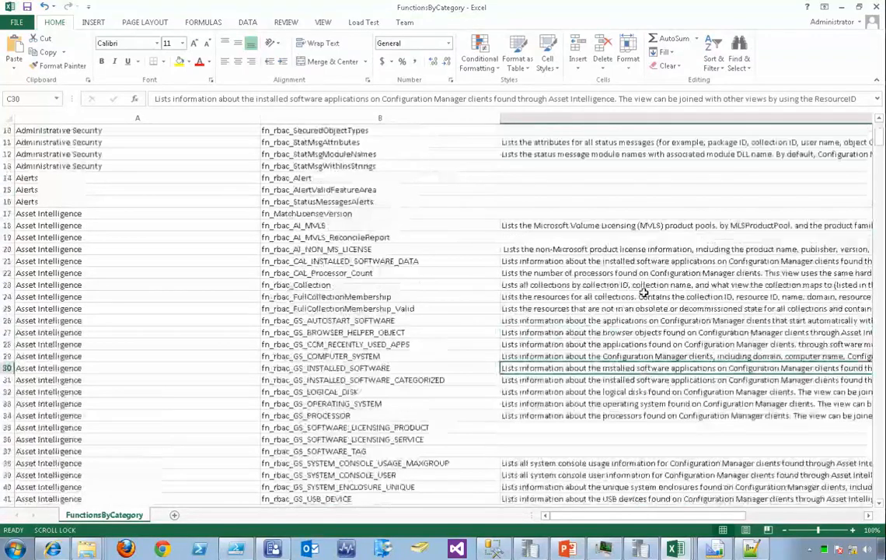
scroll(644, 292, up, 1)
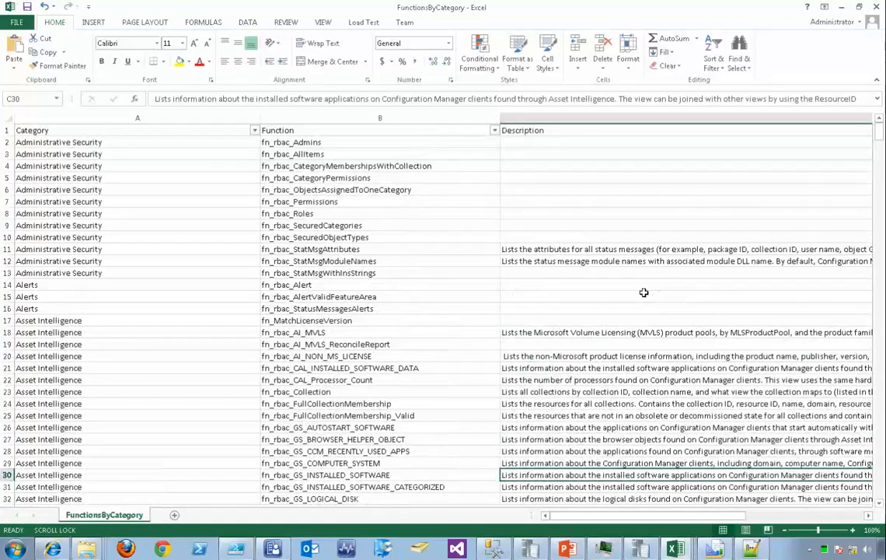
- Filter the Category column by searching for application and keeping only the two Software Distribution - Application Monitoring categories
click(255, 130)
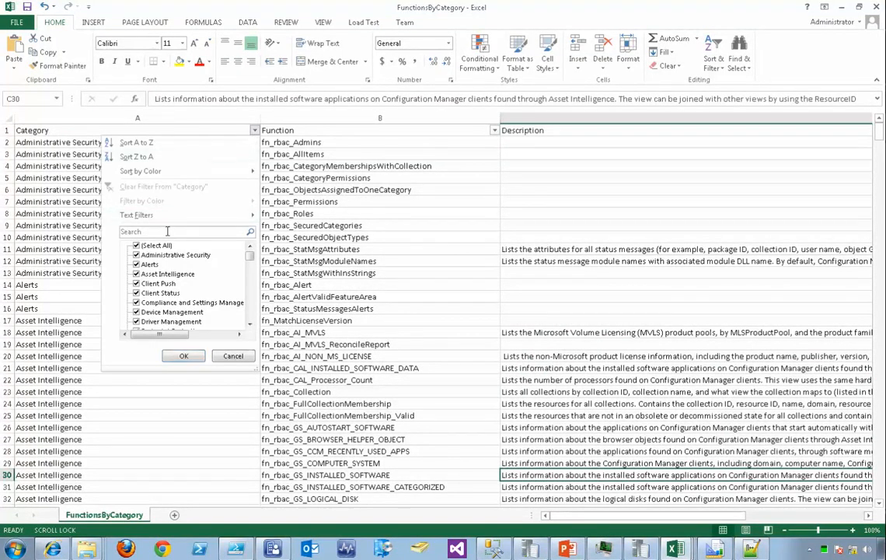
text(application)
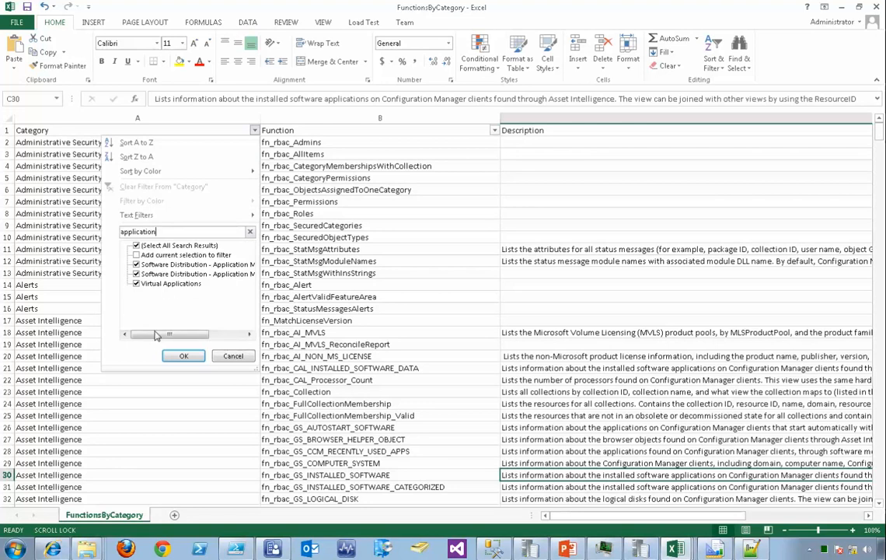
drag(156, 335, 196, 337)
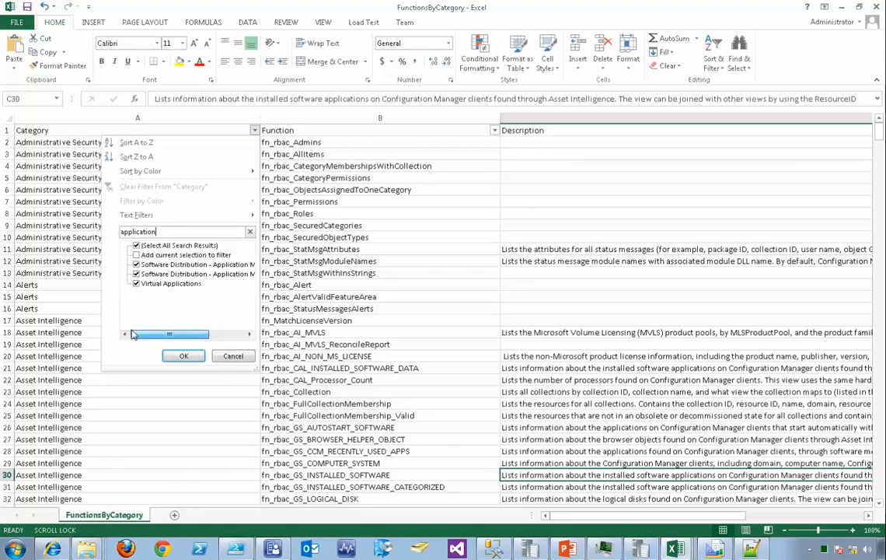
click(136, 246)
drag(136, 335, 174, 335)
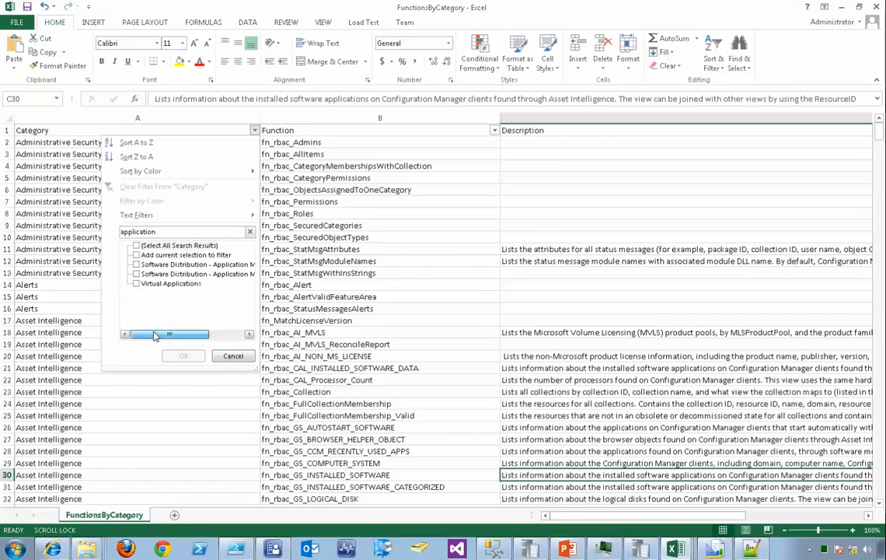
click(136, 264)
click(136, 273)
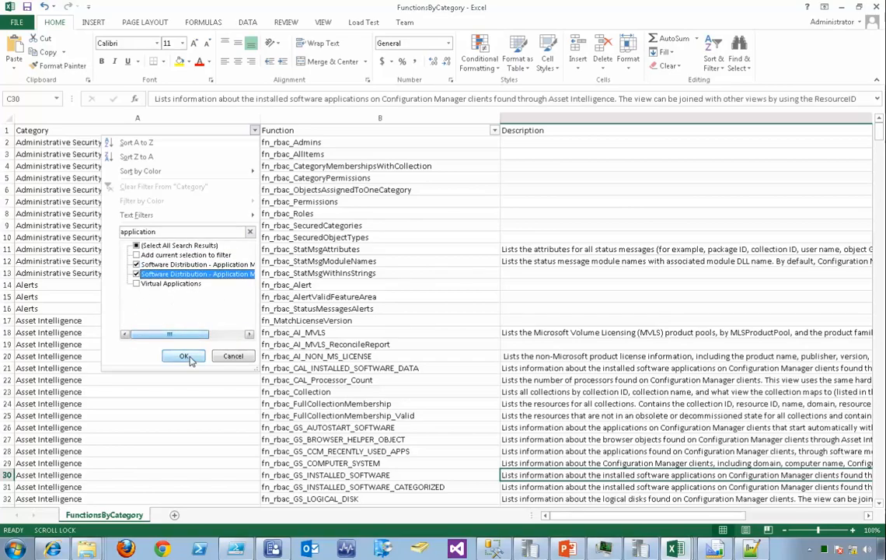
click(184, 355)
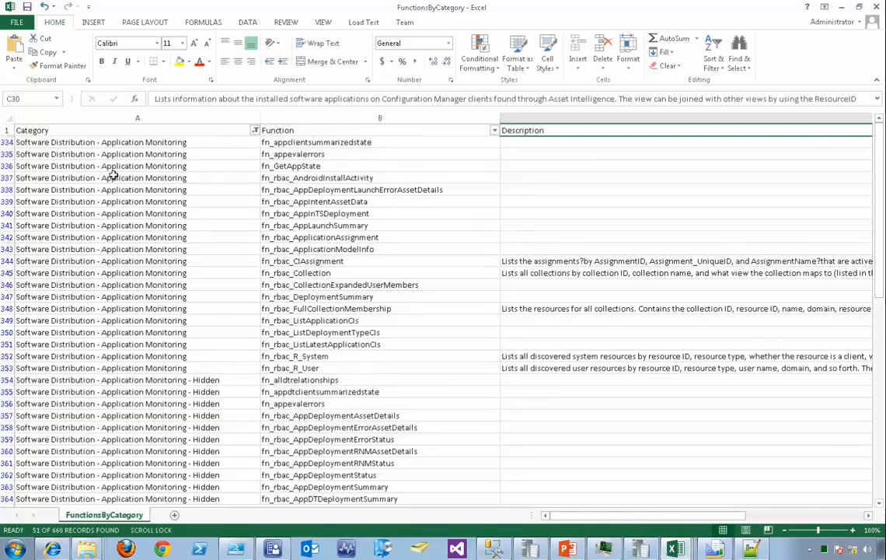
- Look through the functions listed for the Application Monitoring and Application Monitoring - Hidden categories
click(336, 164)
scroll(336, 226, down, 9)
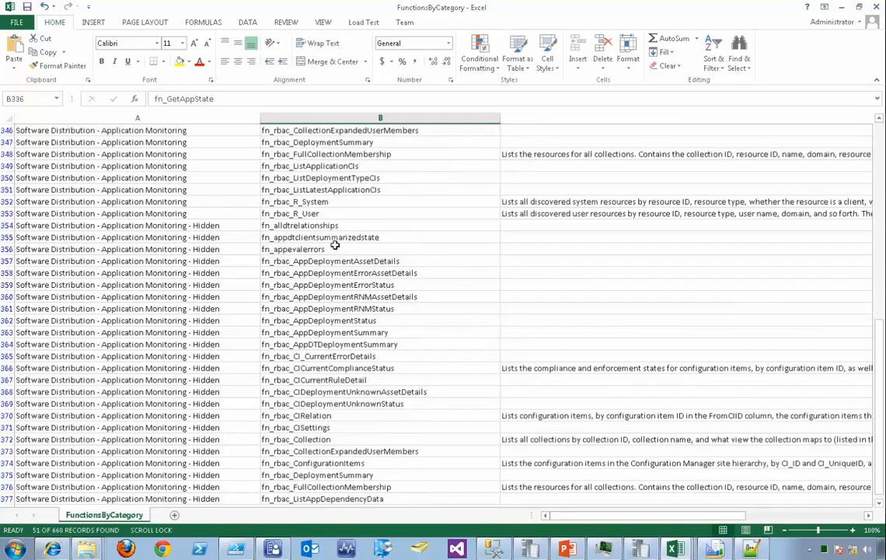
scroll(346, 306, up, 5)
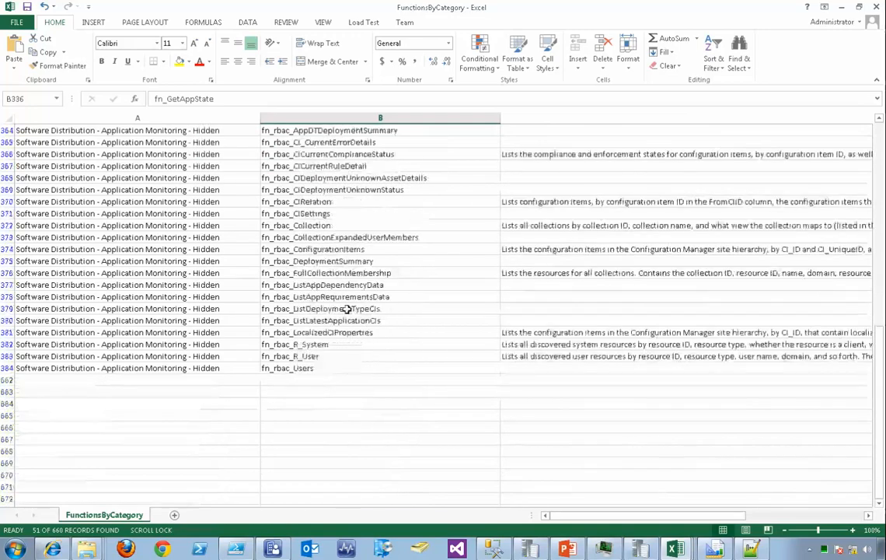
scroll(346, 309, up, 4)
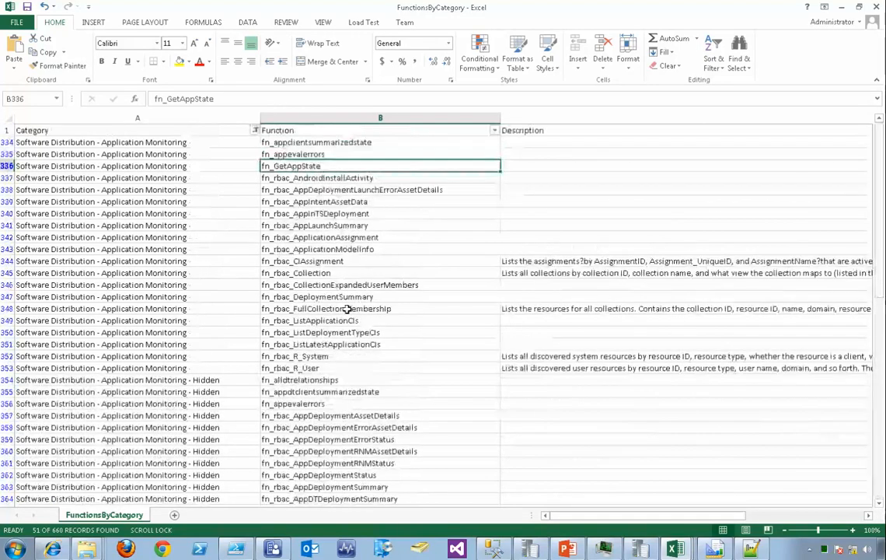
click(348, 309)
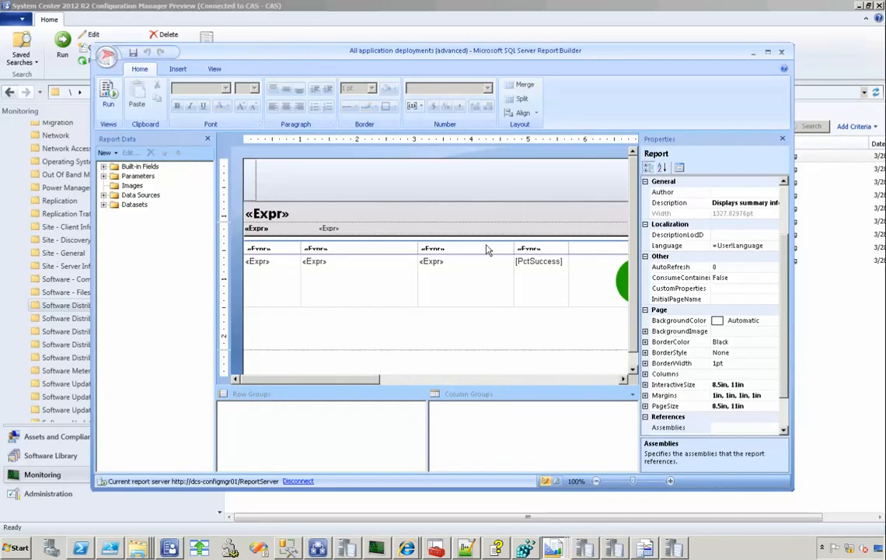
- Switch to Report Builder, expand the report's Parameters, Data Sources and Datasets, and open DataSet1
click(104, 175)
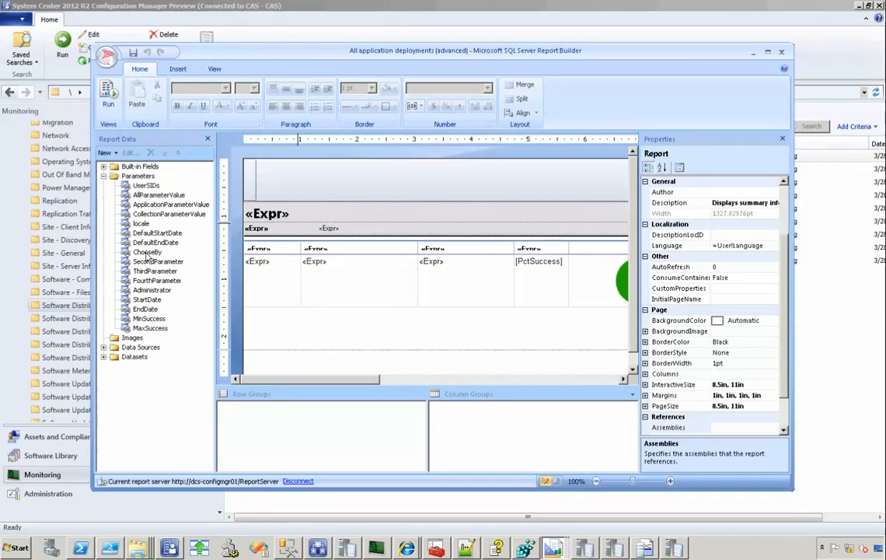
click(103, 346)
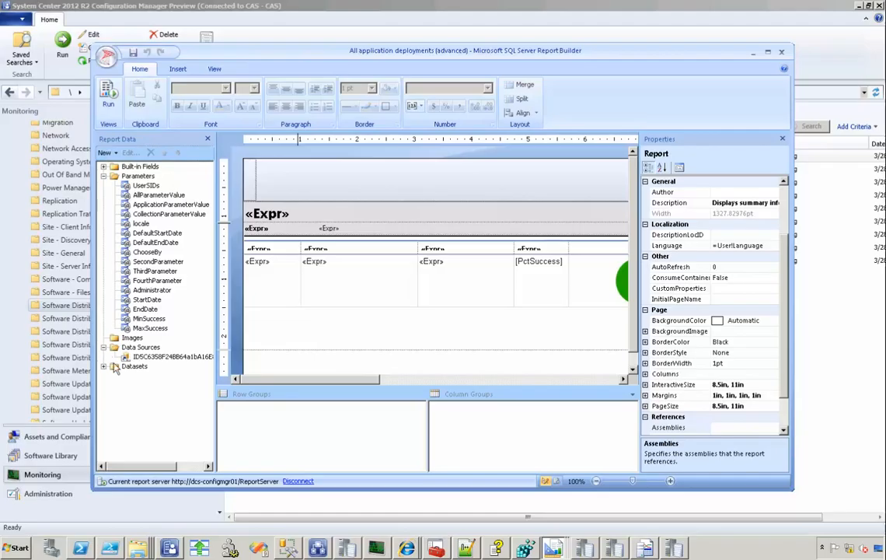
click(104, 366)
click(116, 180)
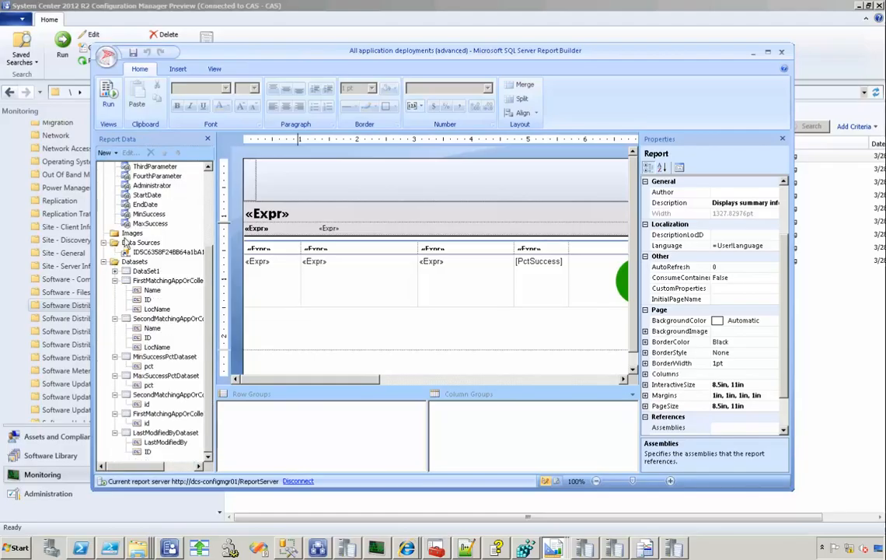
double_click(146, 271)
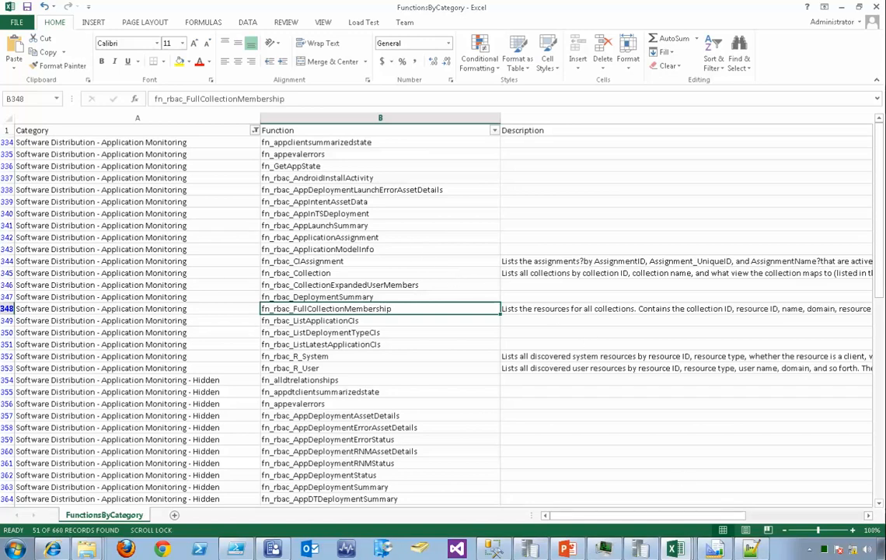
- Switch to PowerShell ISE, output the $reportMetadata variable in the console and stop the running output
click(714, 549)
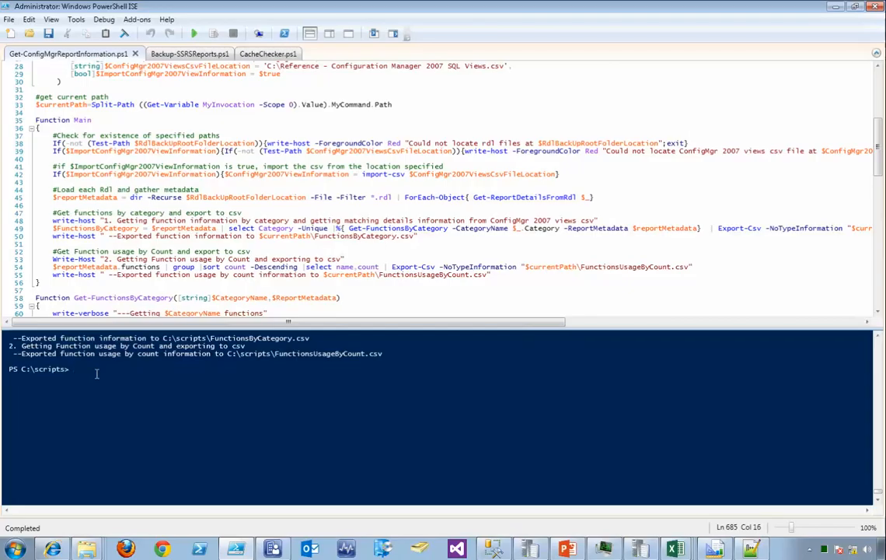
text($re)
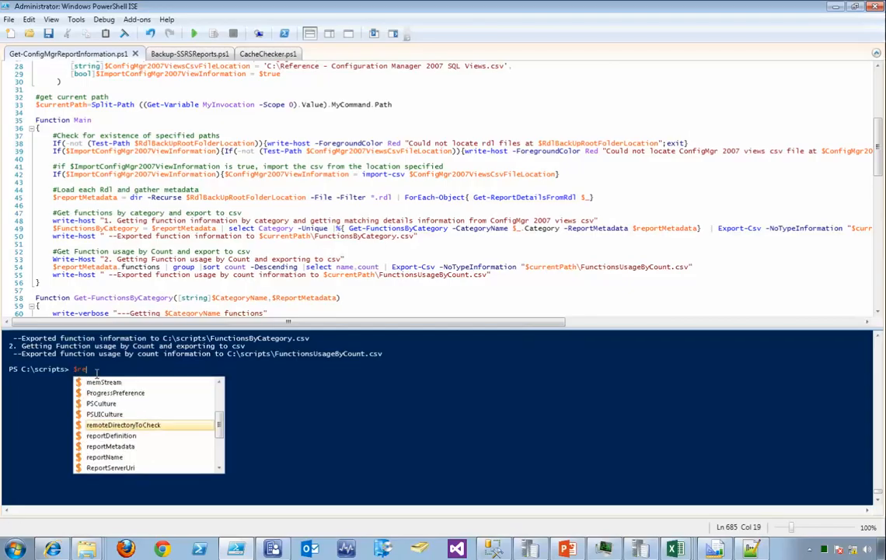
key(Down)
key(Down)
key(Tab)
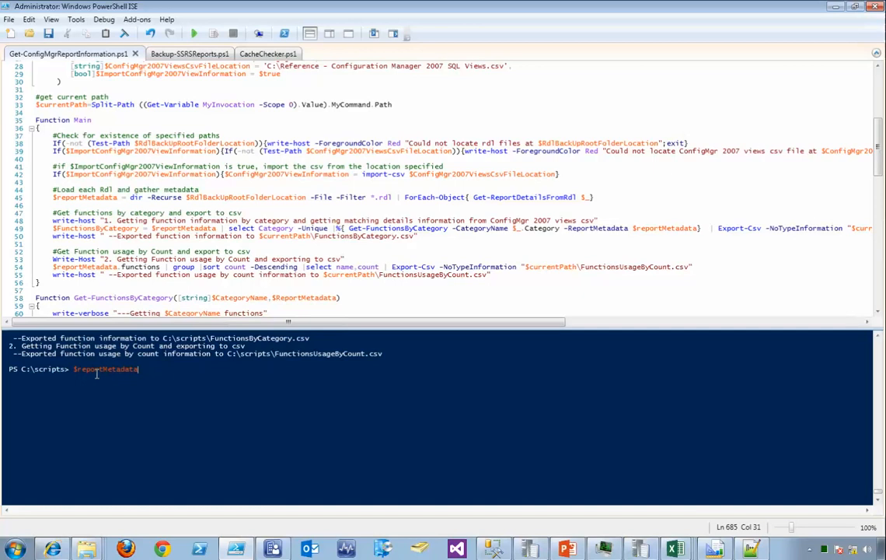
key(Return)
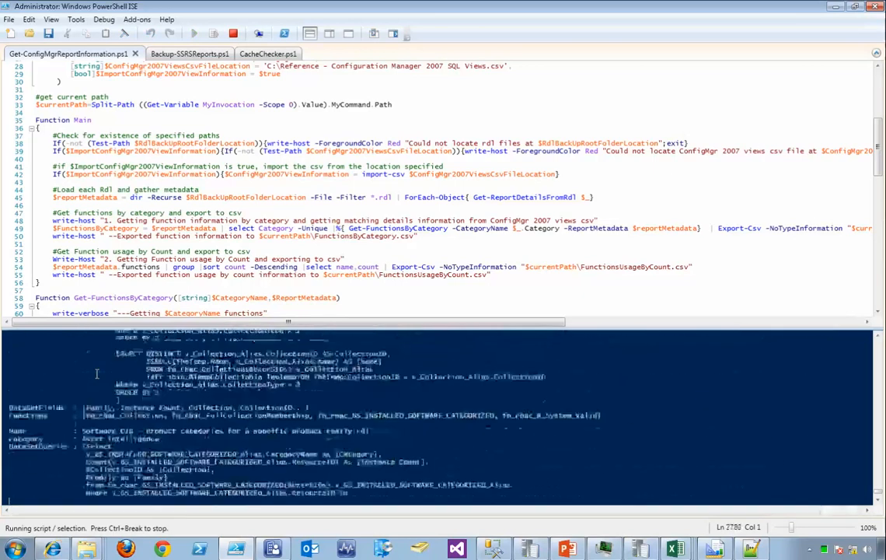
key(ctrl+Break)
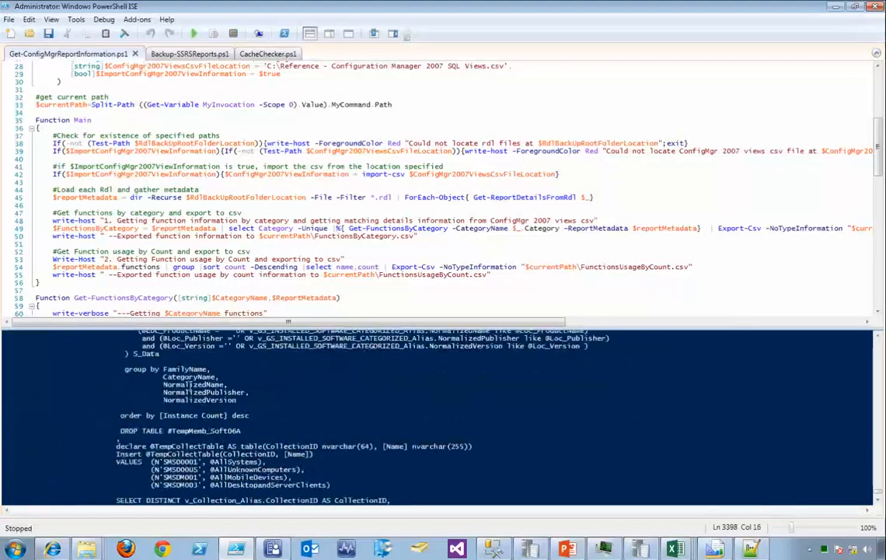
- Examine the Name, Category and DataSetQueries properties of the Software 06A report in the console output
scroll(190, 387, up, 2)
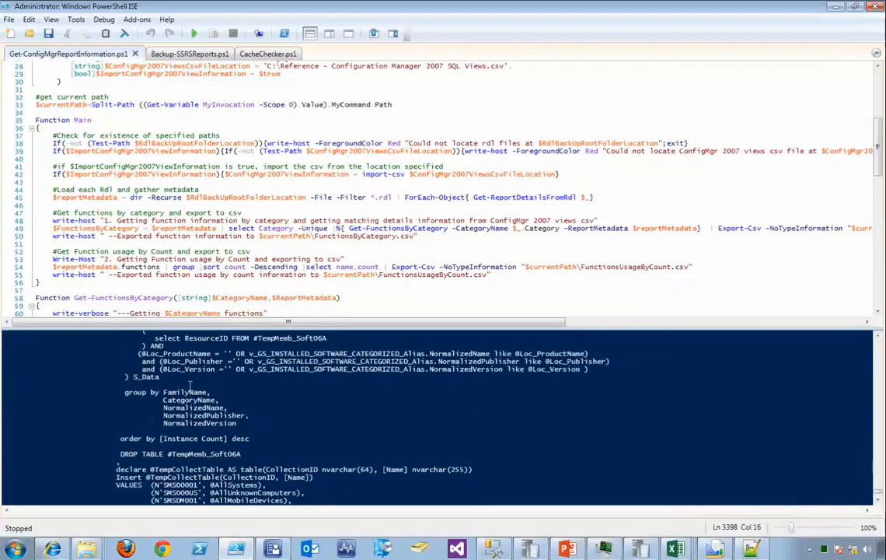
scroll(189, 387, up, 3)
scroll(244, 440, up, 5)
scroll(245, 440, down, 1)
scroll(233, 436, up, 7)
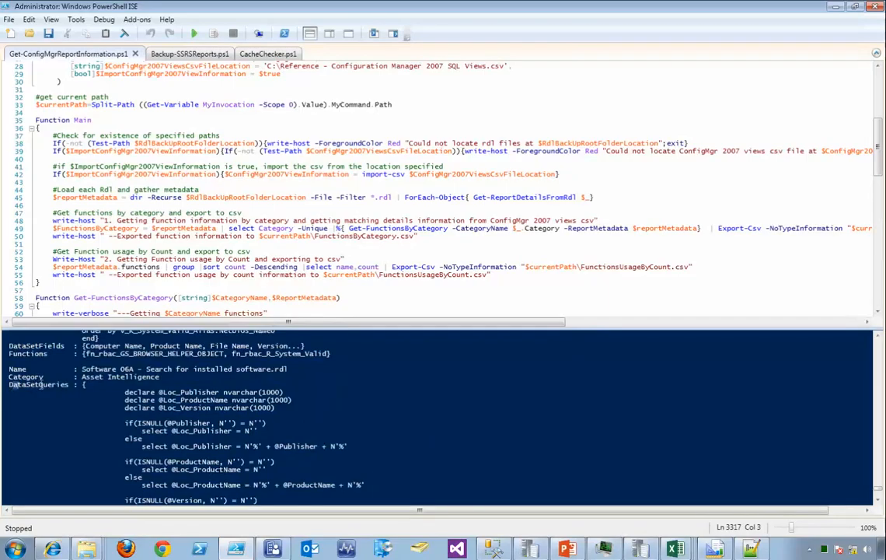
drag(13, 386, 60, 385)
click(62, 386)
- Enlarge the console pane, run $reportMetadata | ? category -Like "*application*", and stop the output
click(131, 327)
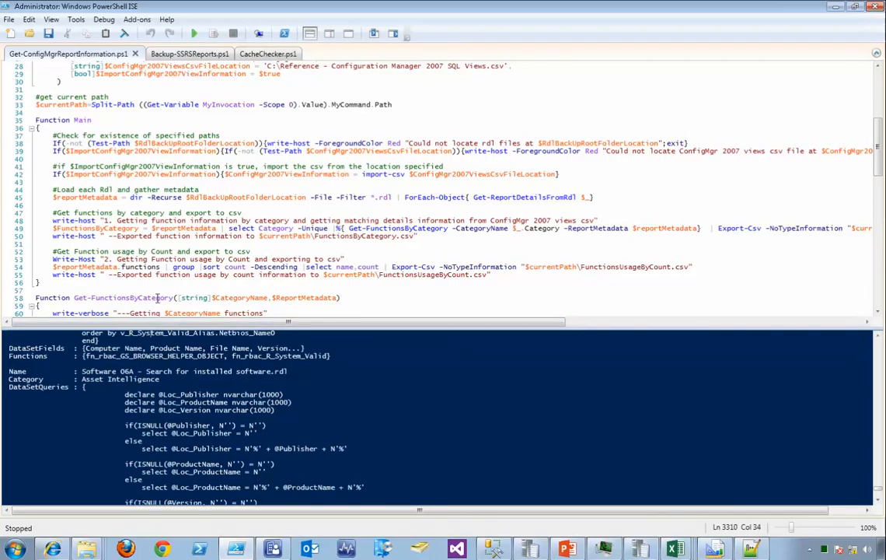
click(160, 325)
drag(159, 325, 175, 288)
key(ctrl+End)
text($reportMetadata)
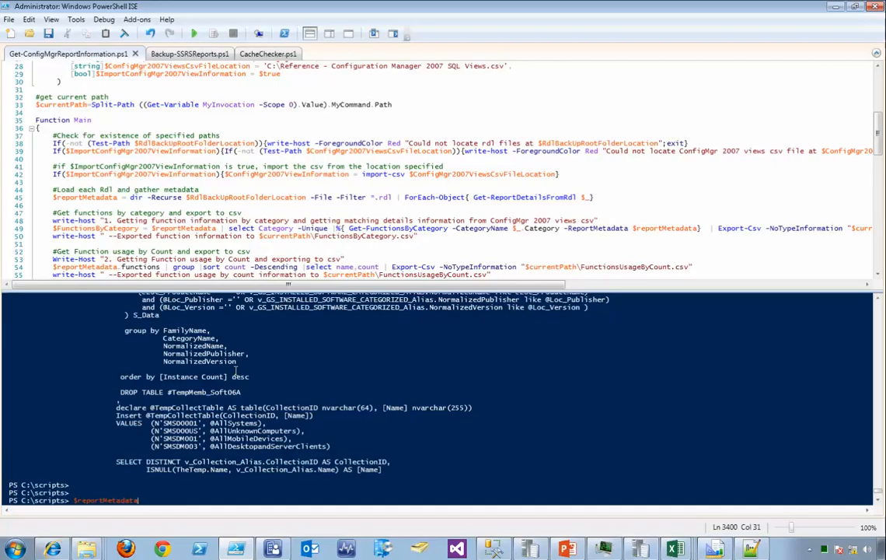
text(| ?)
text(Like)
key(Tab)
text("*"Monitoring)
key(Return)
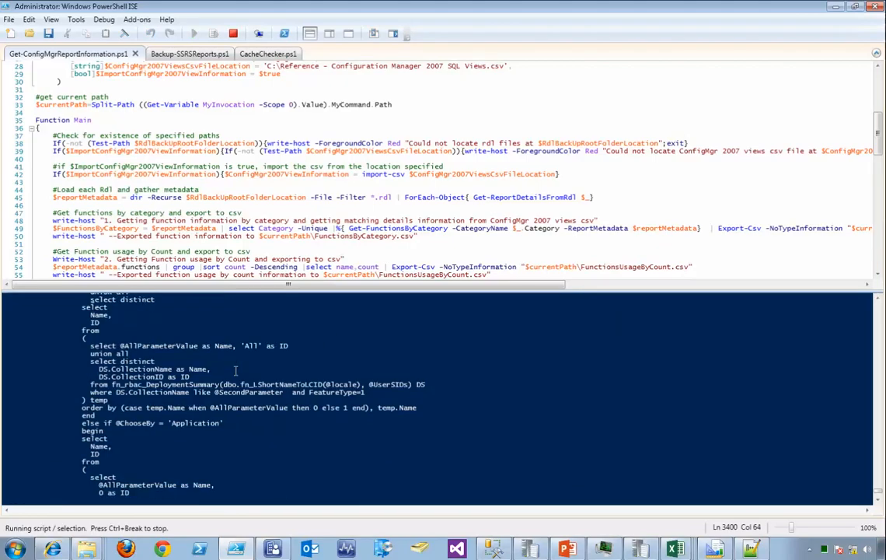
key(ctrl+Break)
- Examine the filtered report metadata in the console for the category name, dataset queries and functions of the application reports
scroll(775, 313, up, 1)
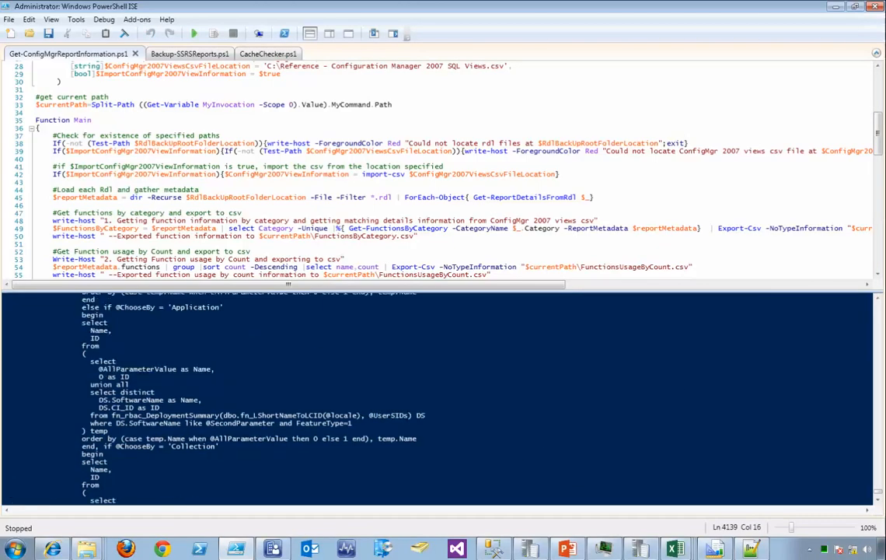
scroll(881, 325, up, 10)
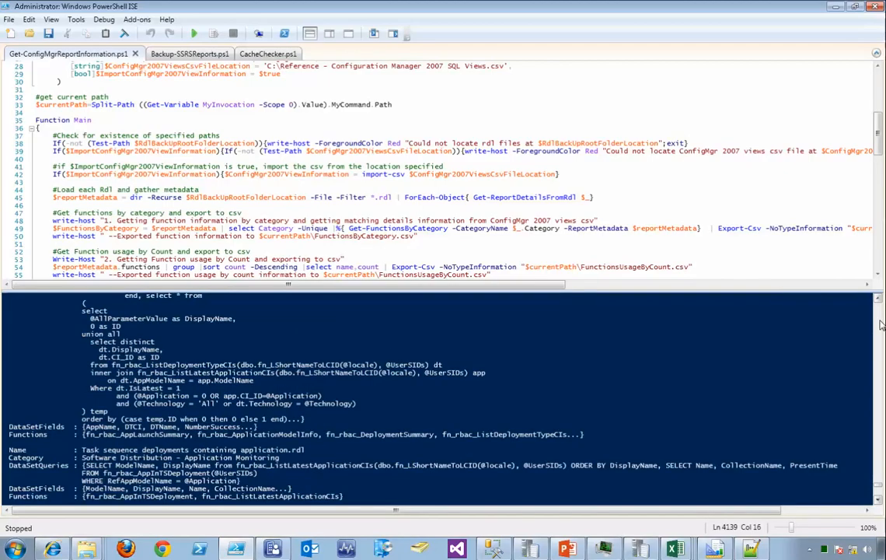
click(878, 497)
scroll(823, 448, down, 15)
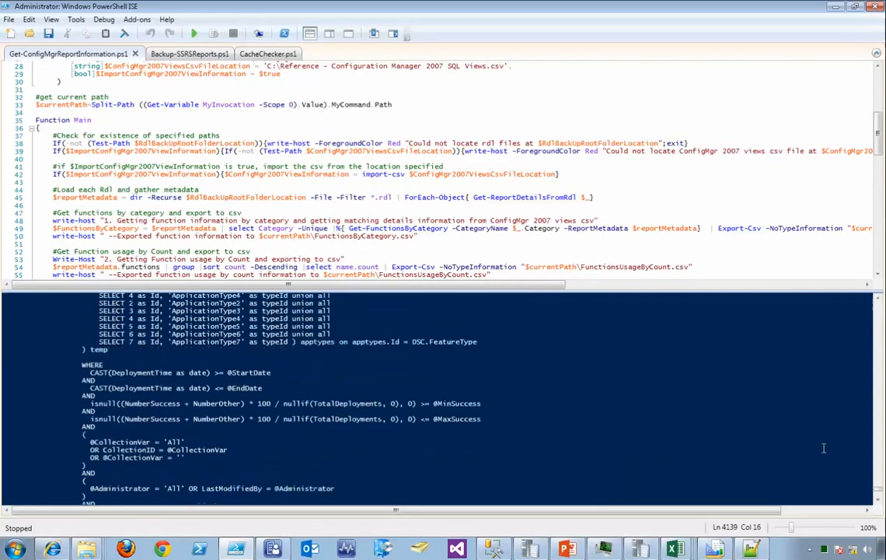
scroll(824, 448, down, 20)
scroll(848, 419, up, 10)
scroll(877, 377, up, 5)
scroll(878, 378, up, 9)
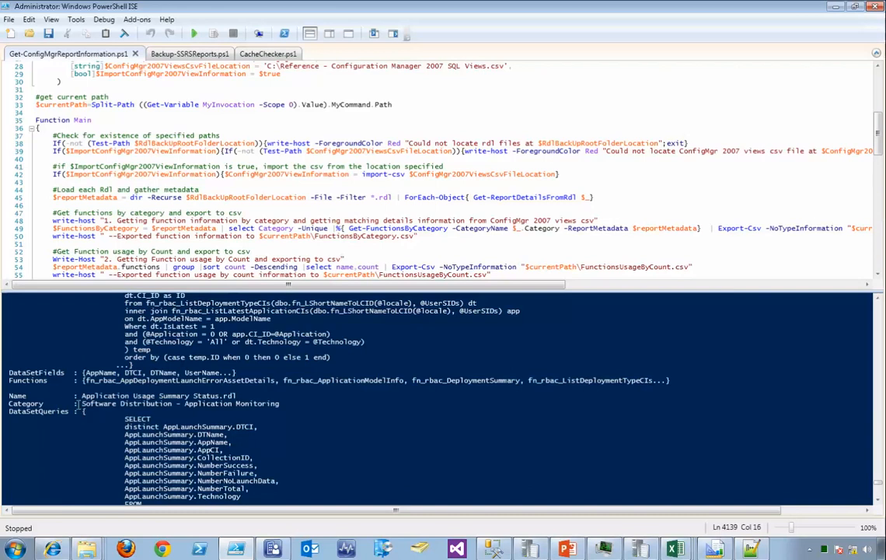
- Copy the category name from the output and rerun the filter with -Like "*Software Distribution - Application Monitoring*"
drag(83, 403, 284, 403)
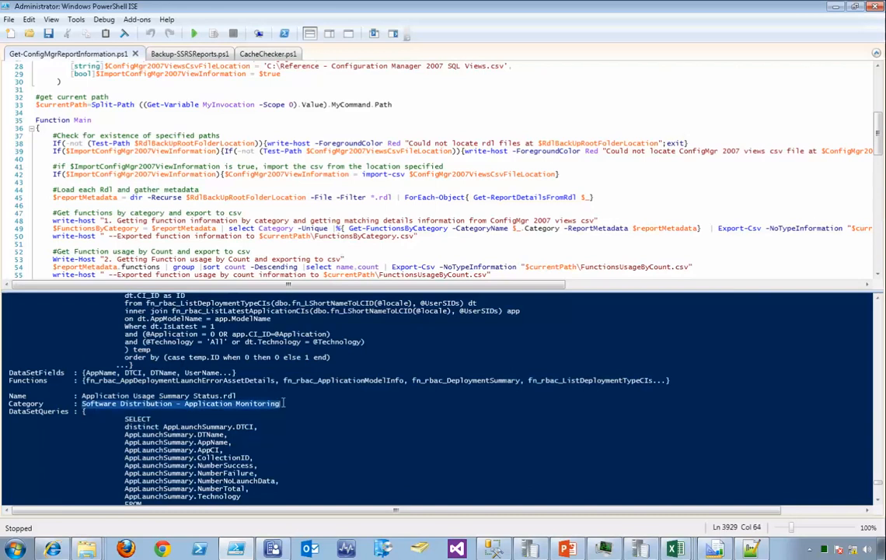
key(ctrl+c)
key(Return)
key(Up)
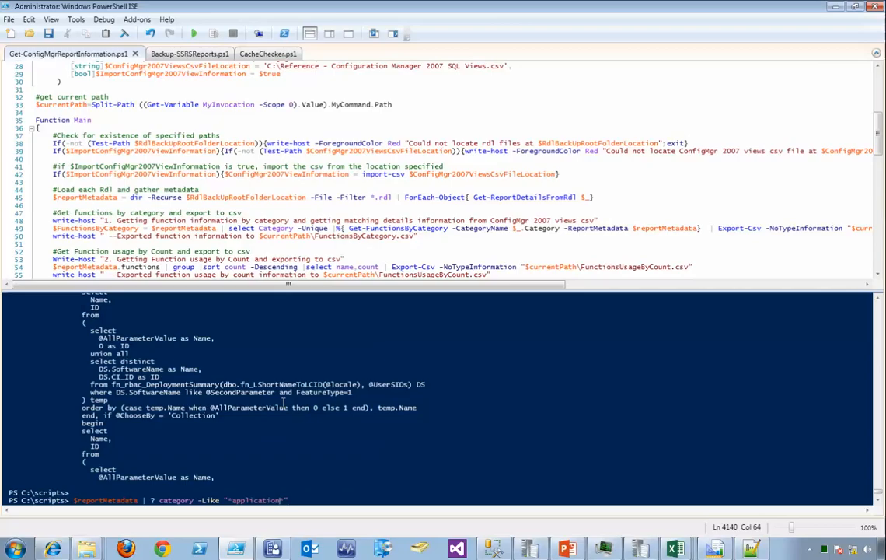
key(ctrl+shift+Left)
key(ctrl+v)
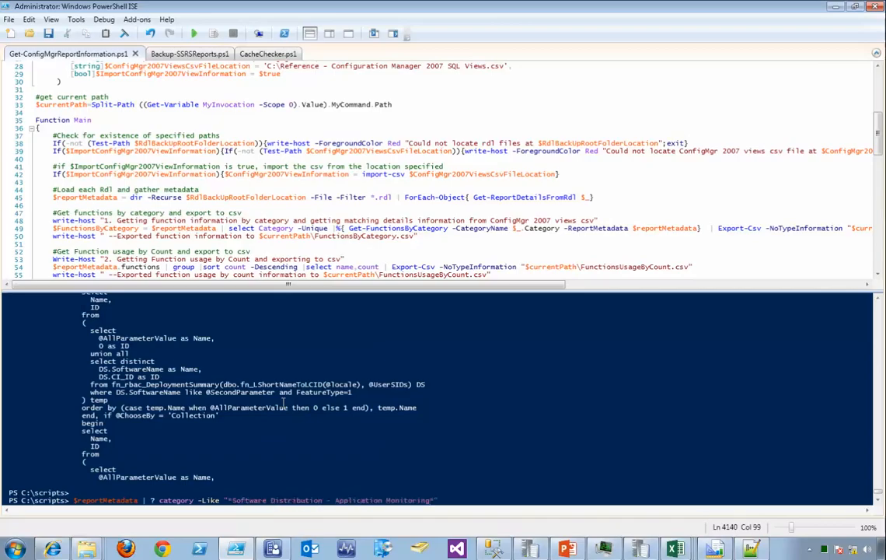
key(Return)
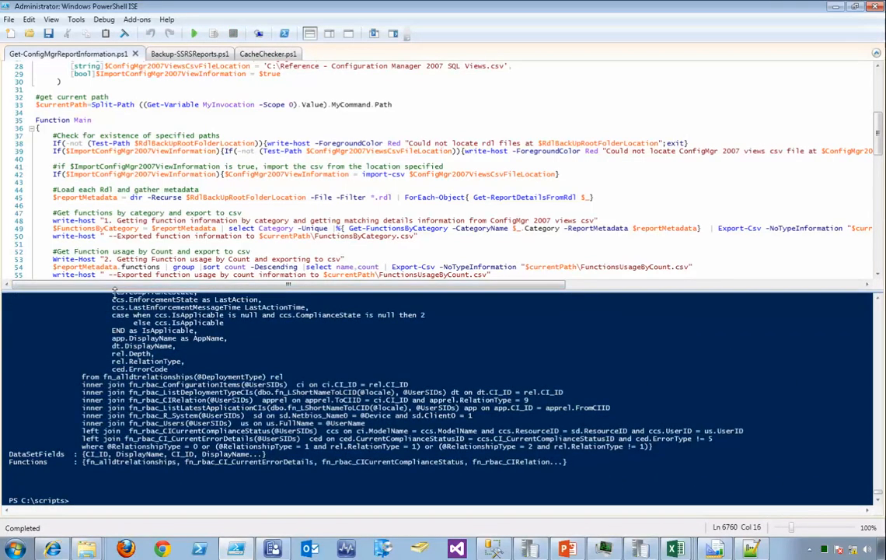
- Enlarge the console pane further and look through the dataset queries and functions of the hidden Application Monitoring reports
drag(150, 167, 150, 163)
scroll(265, 382, up, 4)
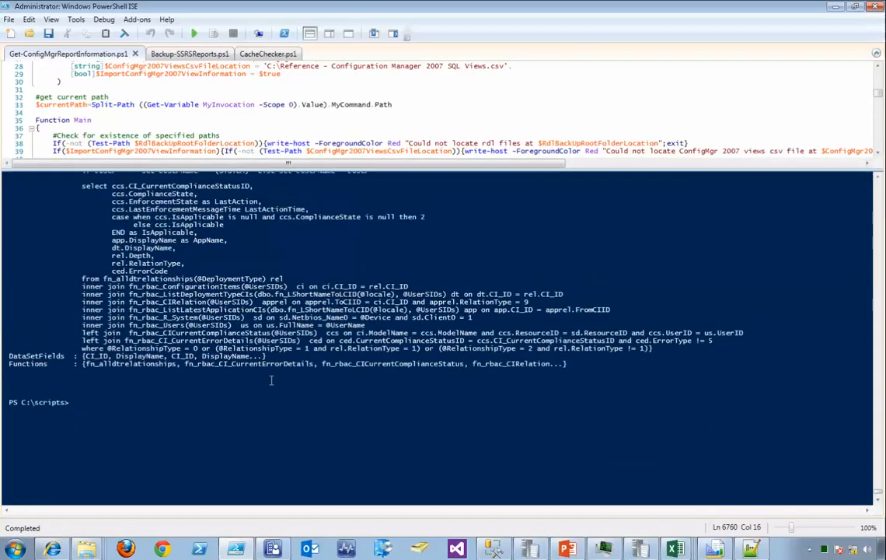
scroll(257, 394, up, 1)
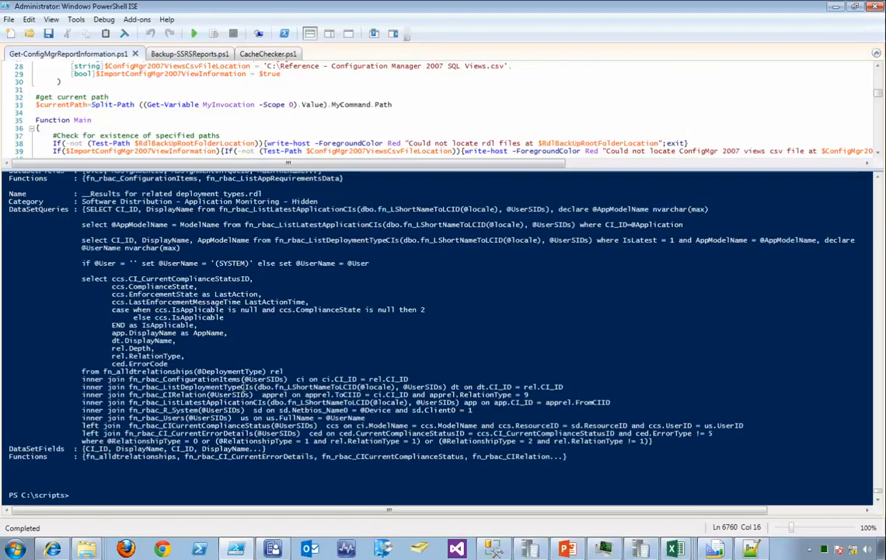
scroll(242, 386, up, 3)
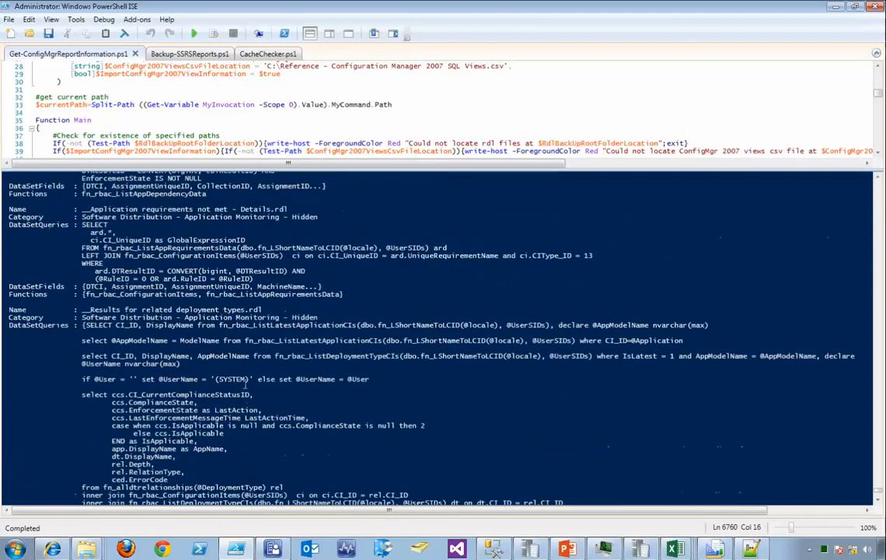
- Copy the dataset query of the __Results for related deployment types.rdl report from the console into a new query in SQL Server Management Studio
scroll(242, 385, down, 4)
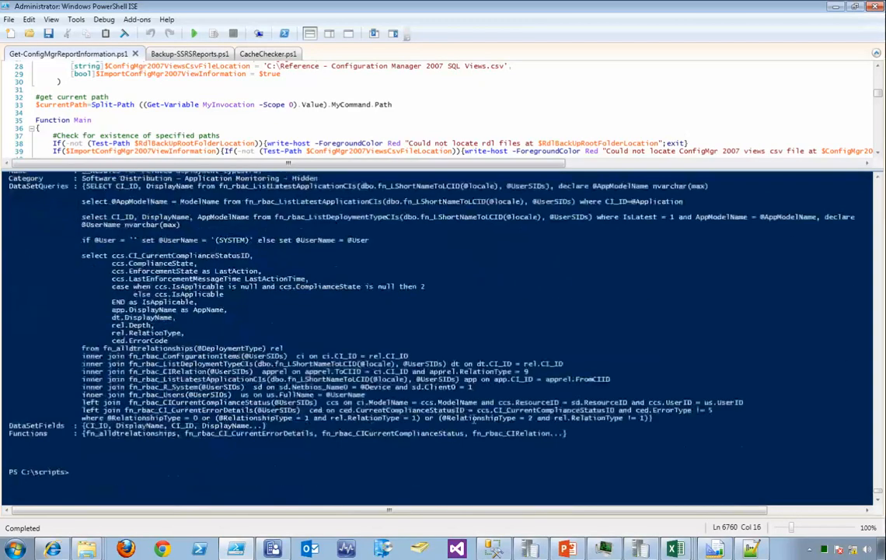
drag(651, 420, 5, 192)
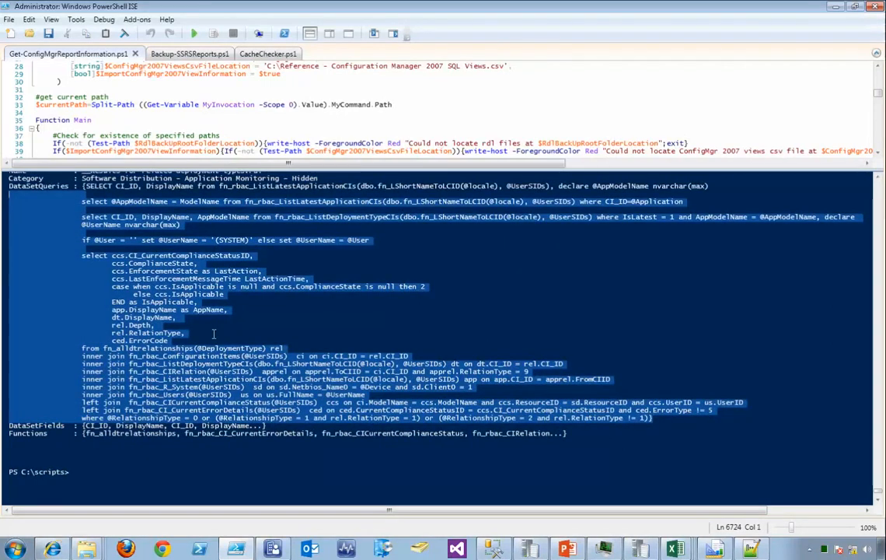
key(alt+Tab)
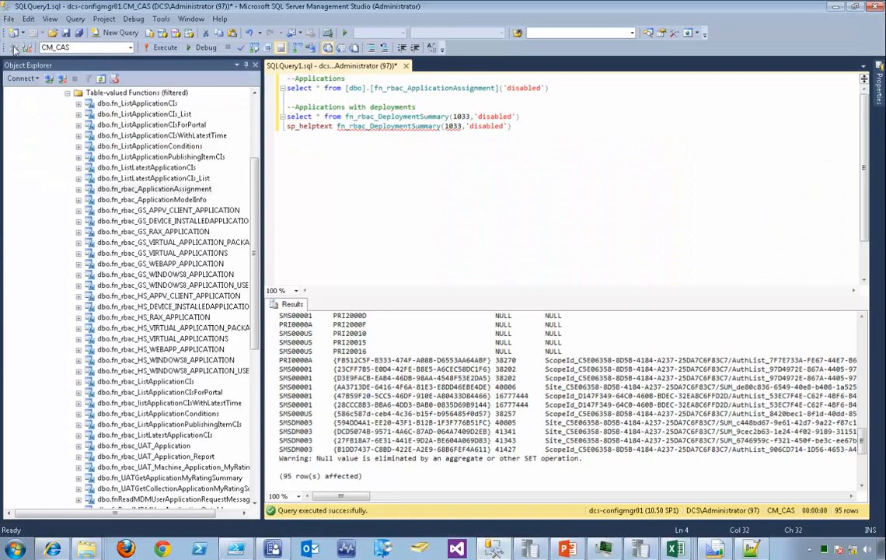
click(115, 33)
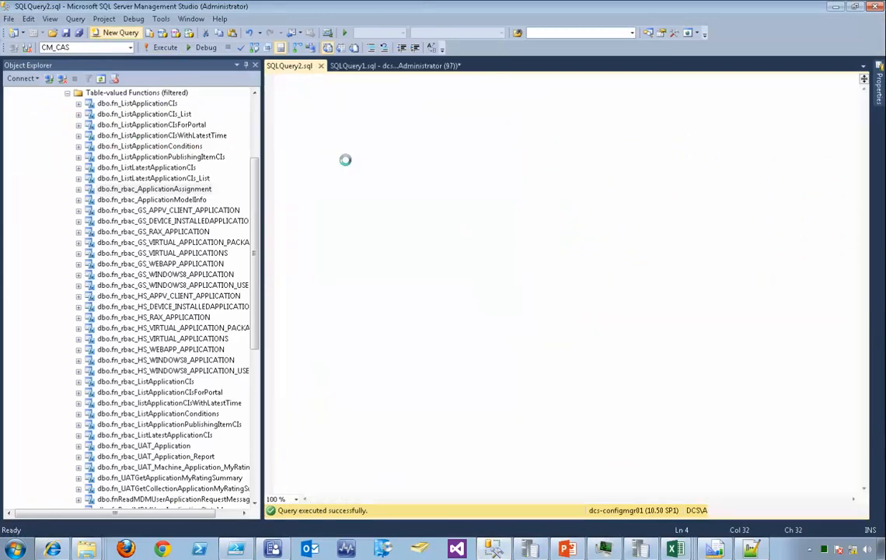
key(ctrl+v)
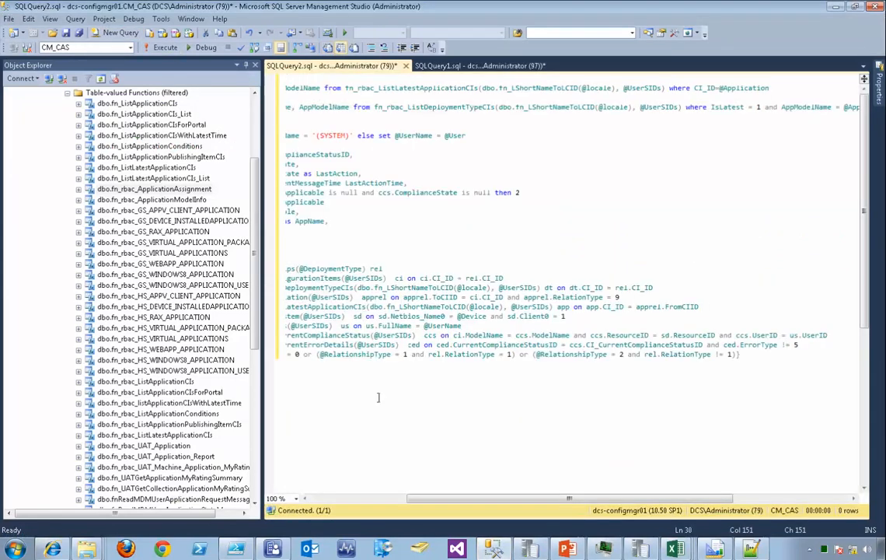
drag(569, 499, 472, 498)
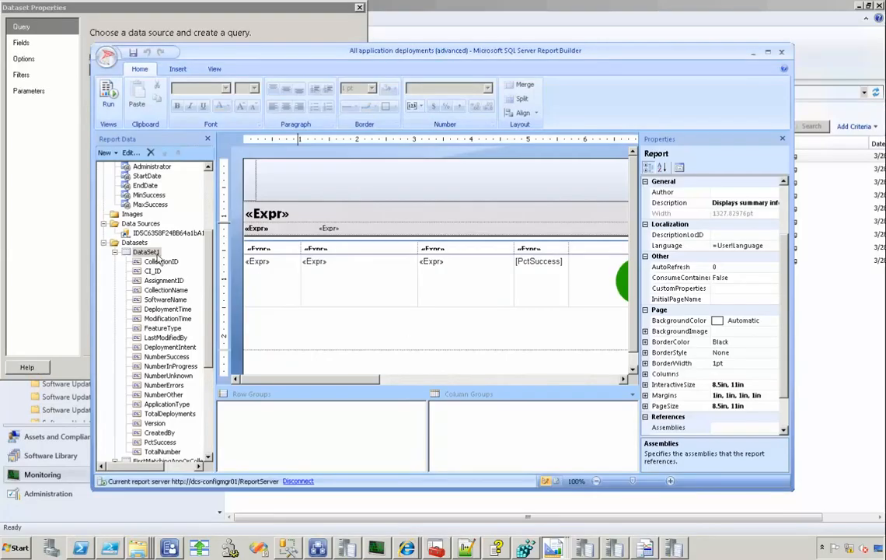
- Inspect the full query text of DataSet1 in Report Builder, collapse that dataset, and return to the PowerShell ISE console output
click(237, 21)
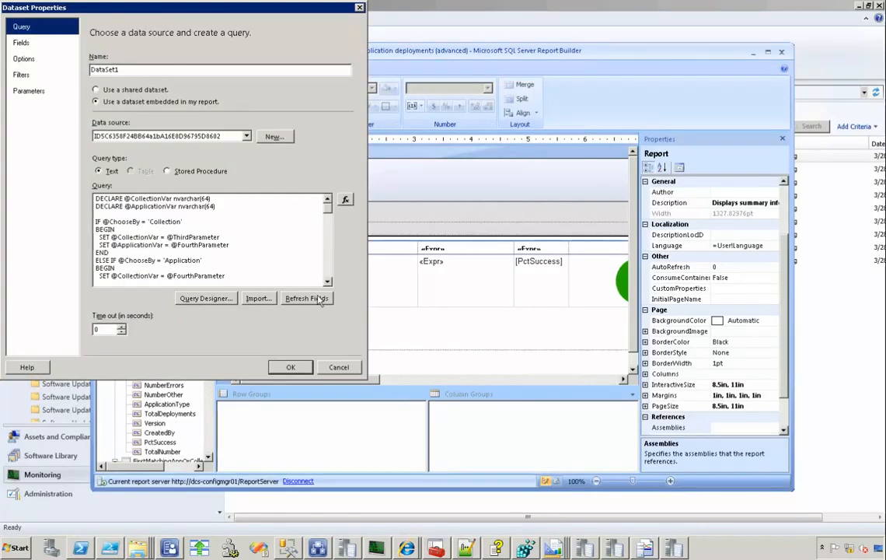
click(214, 265)
key(ctrl+a)
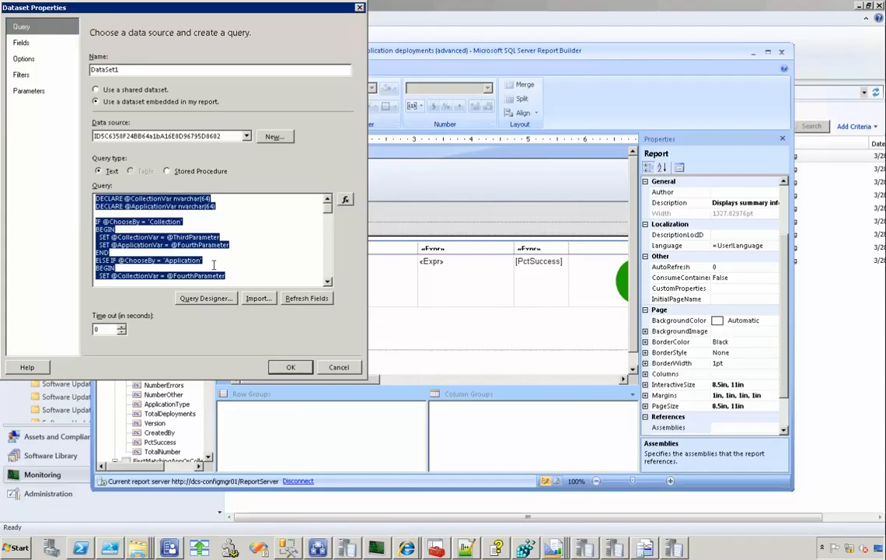
click(290, 368)
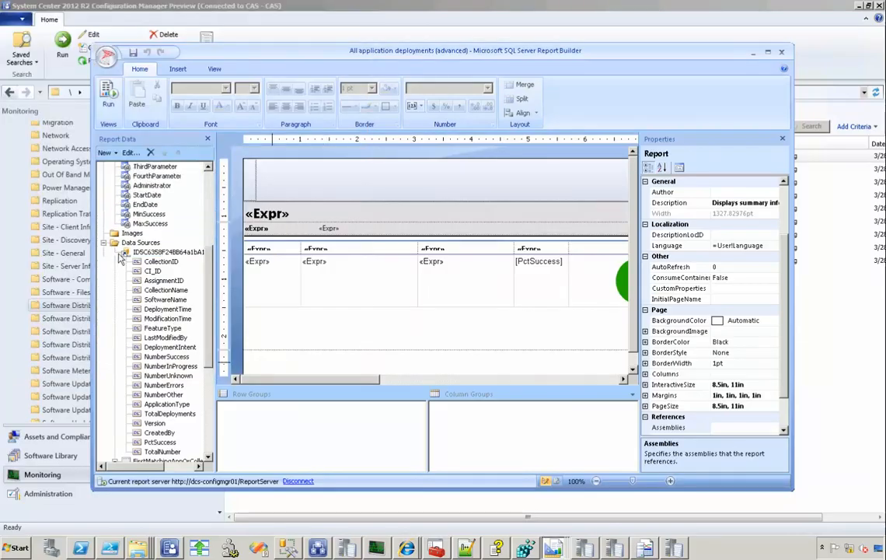
click(115, 252)
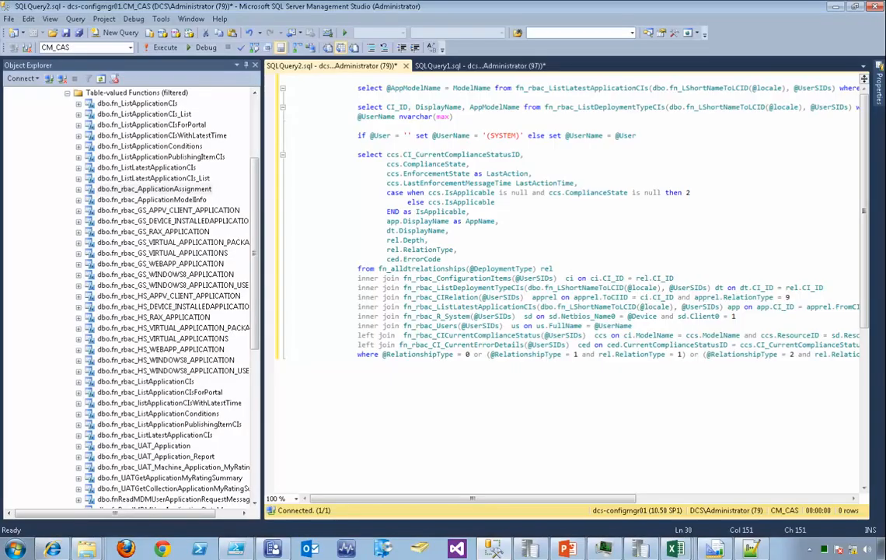
key(alt+Tab)
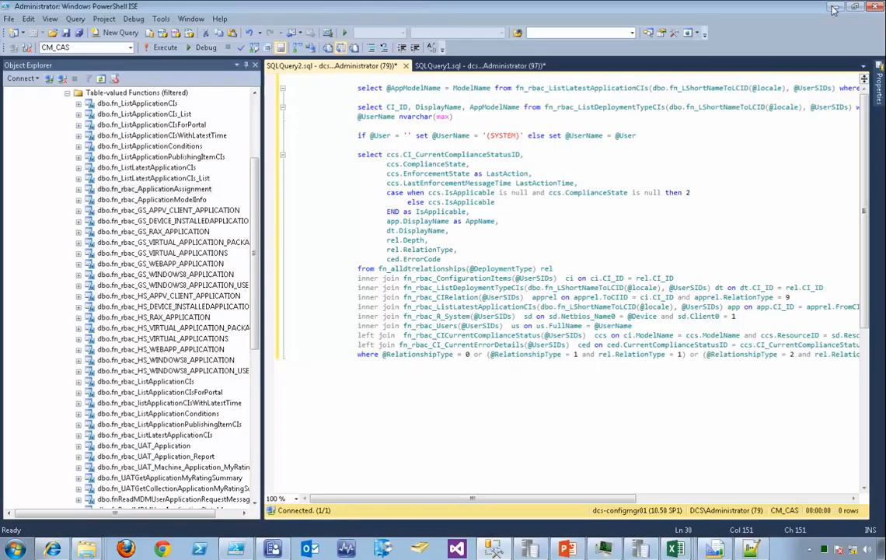
click(433, 309)
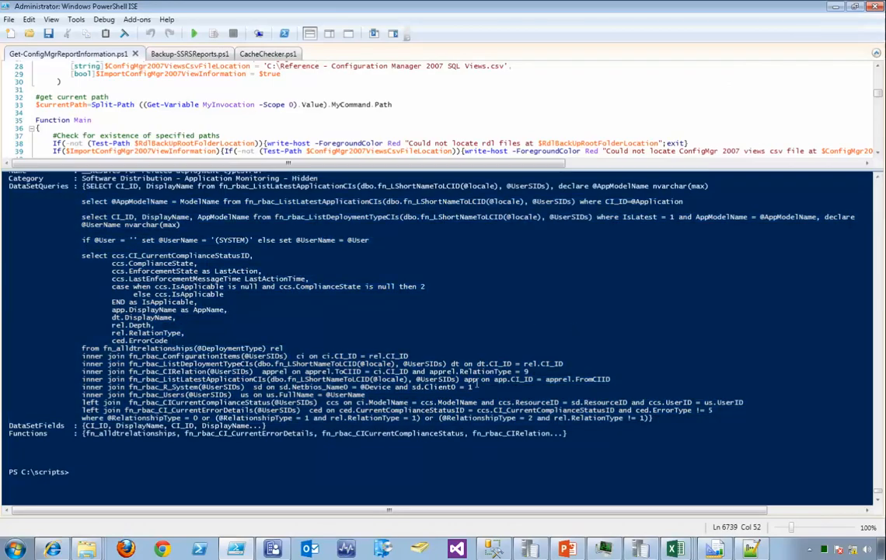
- Switch to Visual Studio and create an empty Report Server Project named SampleReportProject
click(456, 543)
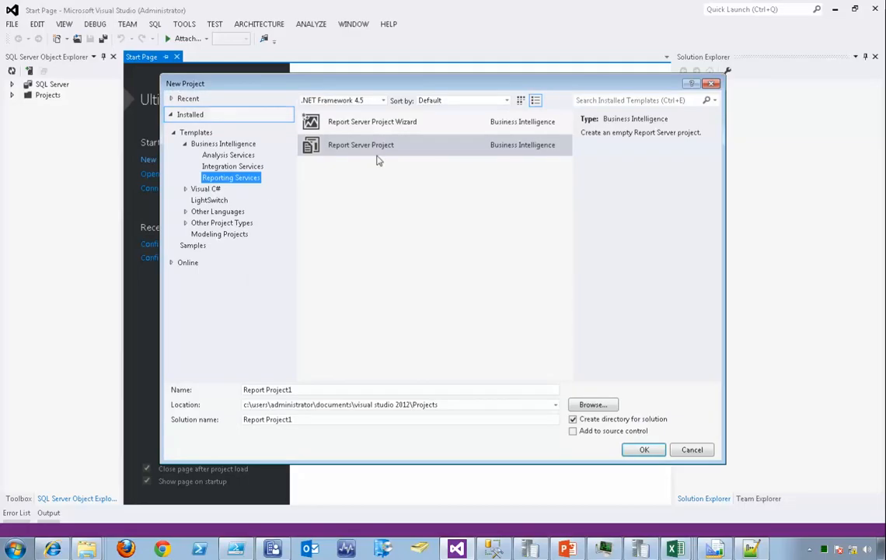
click(376, 152)
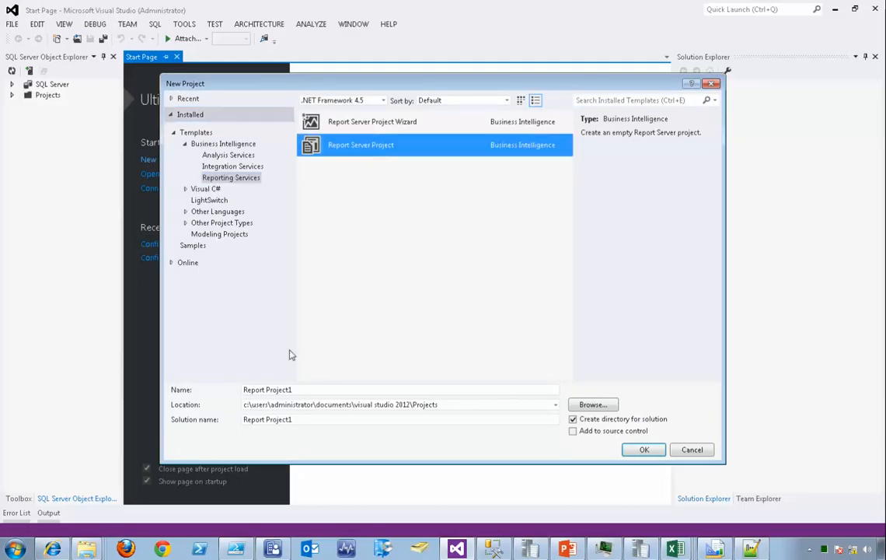
click(326, 390)
key(ctrl+a)
text(SampleREport)
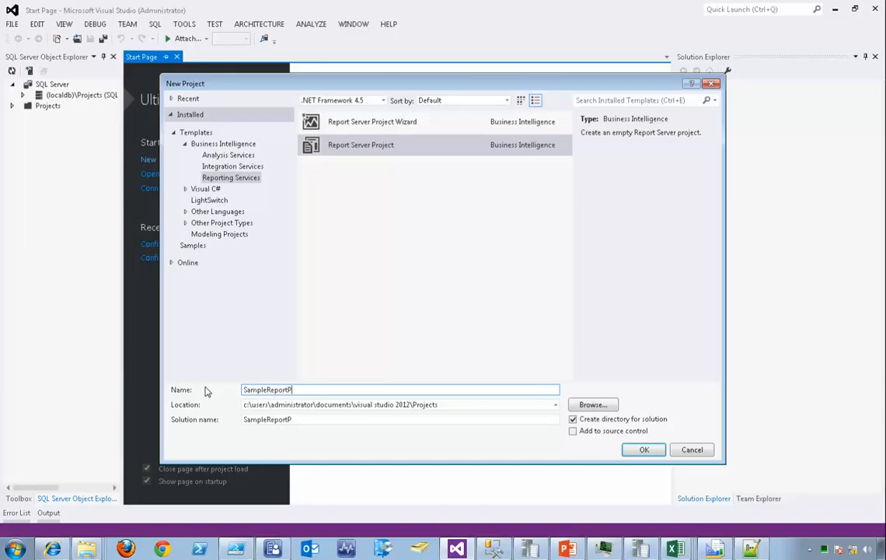
text(Project)
click(640, 449)
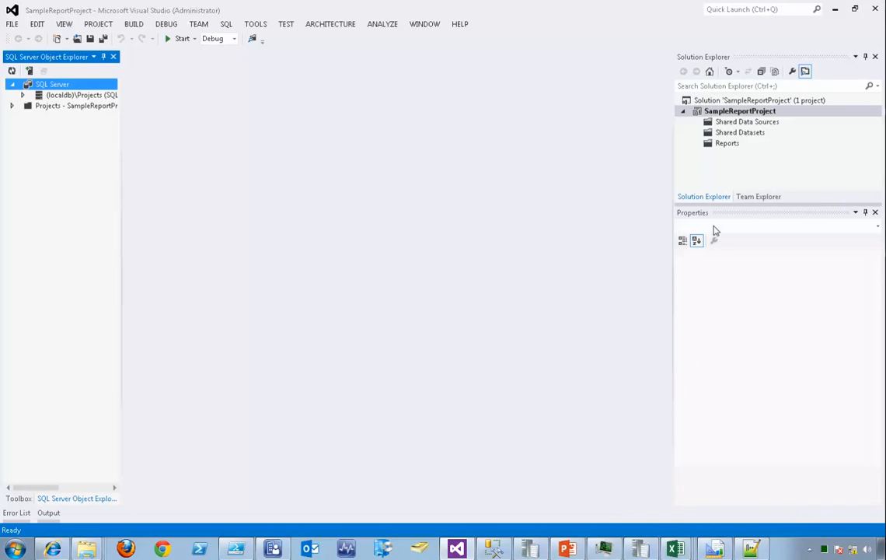
- Start adding existing items to the project's Reports folder and browse to C:\ConfigMgr_CAS\Software Distribution - Application Monitoring
click(727, 145)
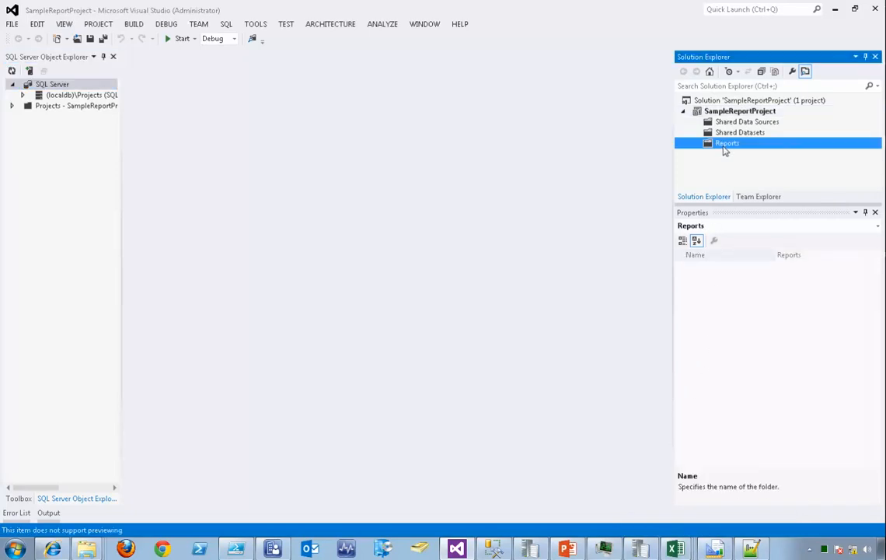
right_click(735, 150)
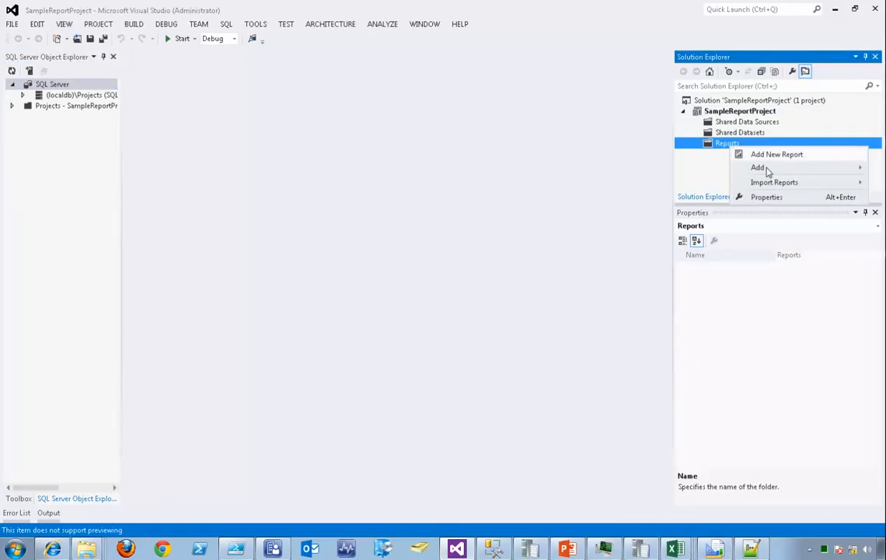
mouse_move(762, 171)
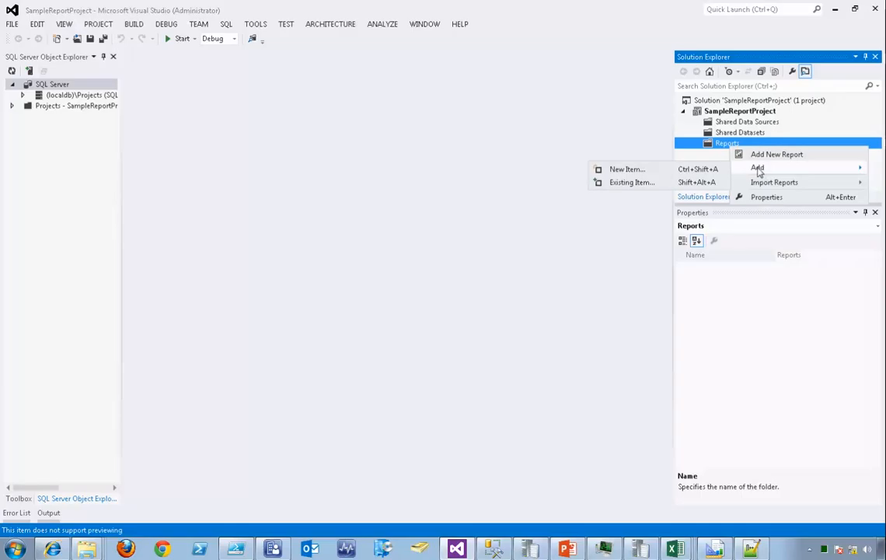
click(632, 182)
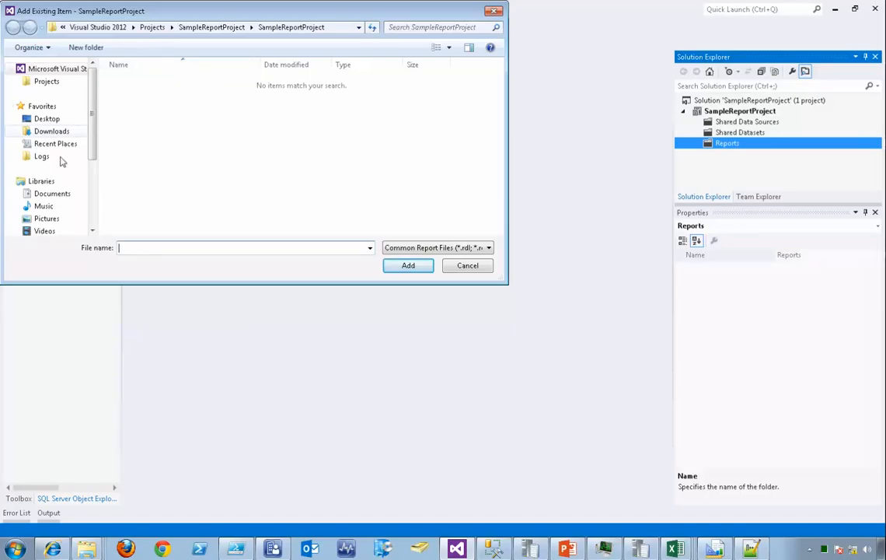
click(93, 196)
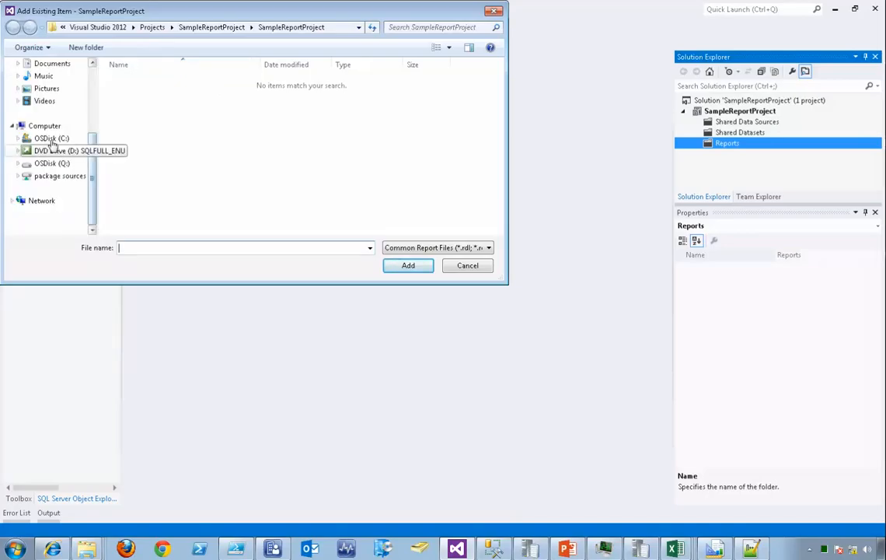
double_click(150, 93)
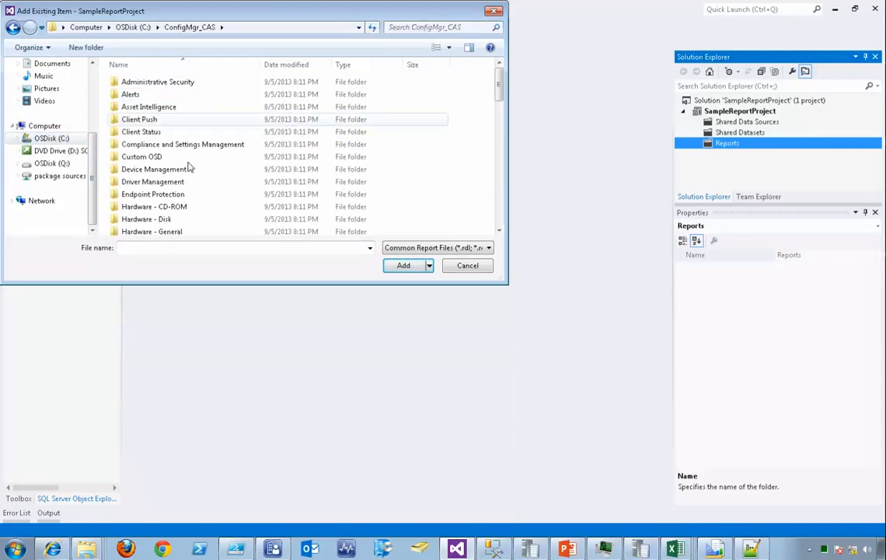
scroll(197, 167, down, 8)
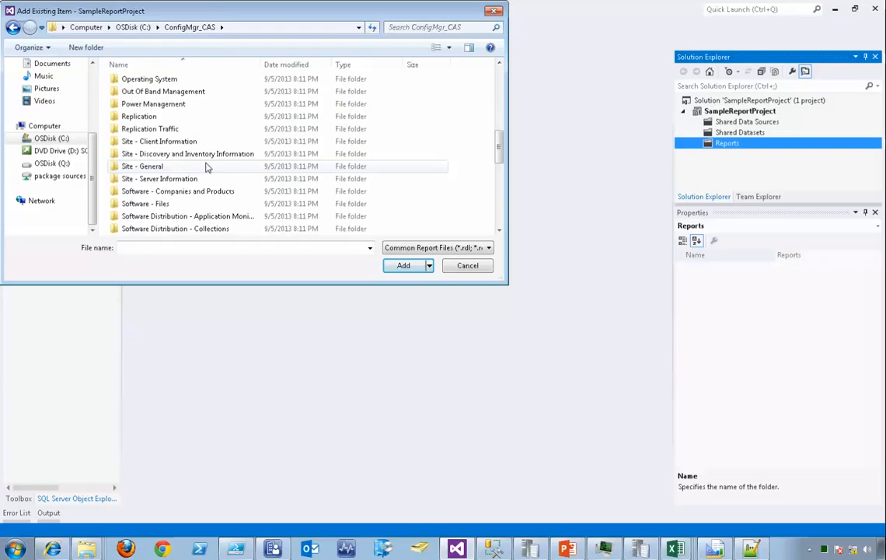
double_click(194, 217)
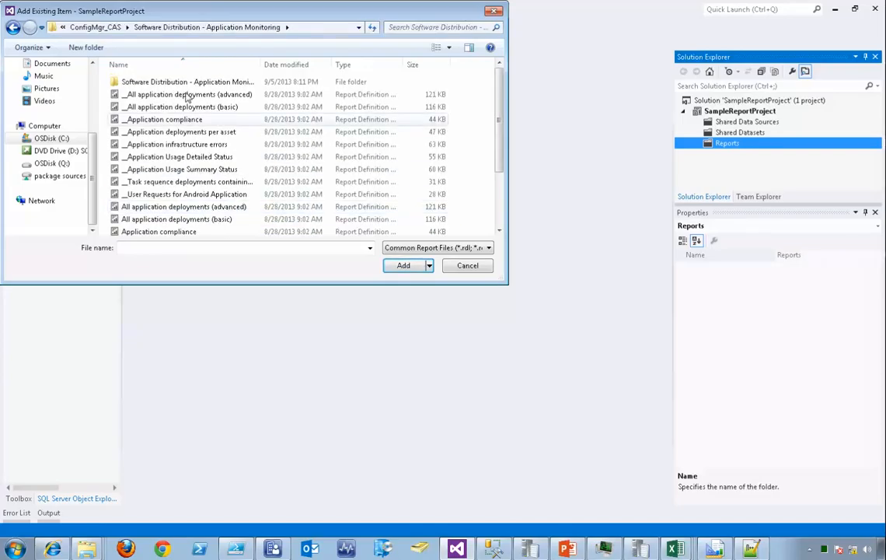
- Add all report files from All application deployments (advanced) through User Requests for Android Application to the project
click(187, 94)
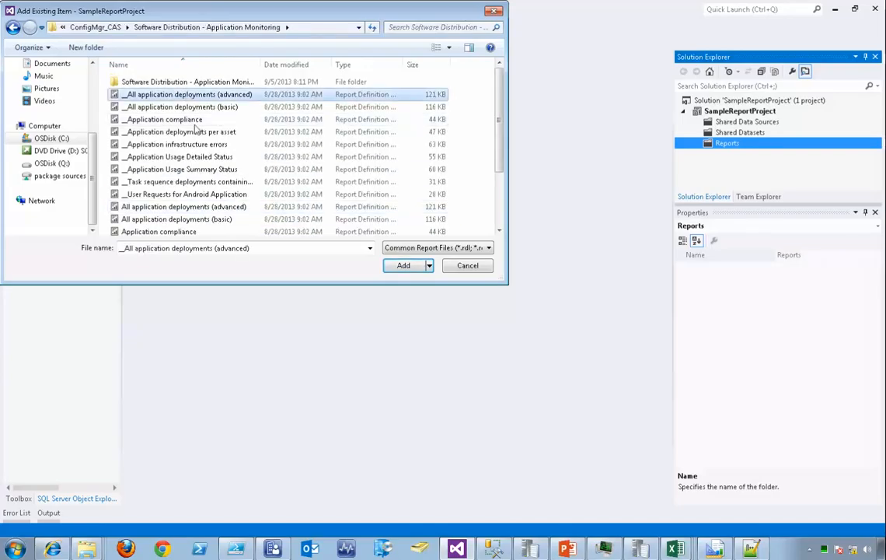
click(159, 206)
scroll(163, 206, down, 2)
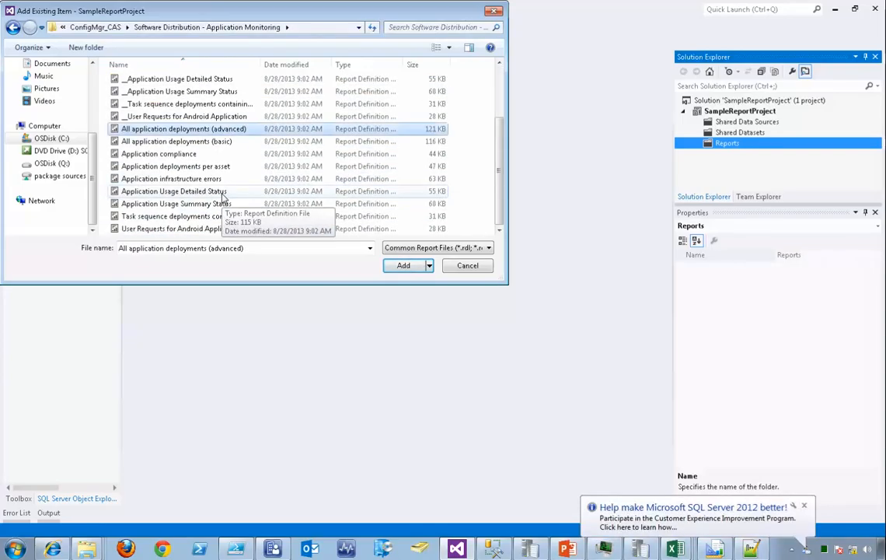
shift+click(186, 229)
click(389, 268)
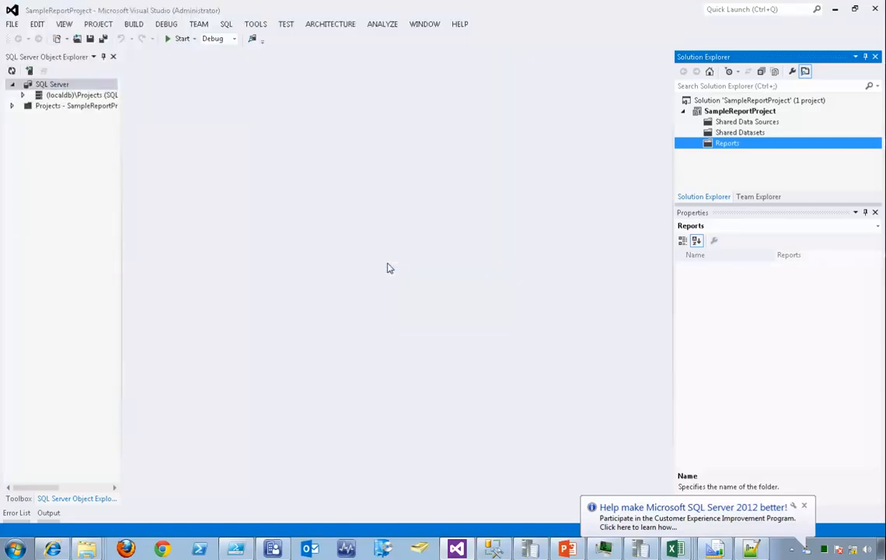
- Expand the project's Reports folder and enlarge the solution tree so all added reports fit
click(692, 147)
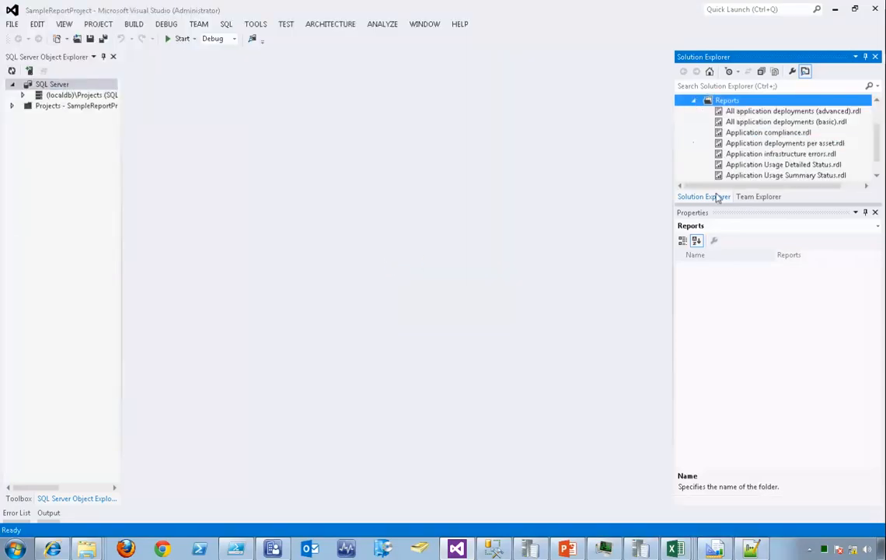
drag(720, 204, 725, 293)
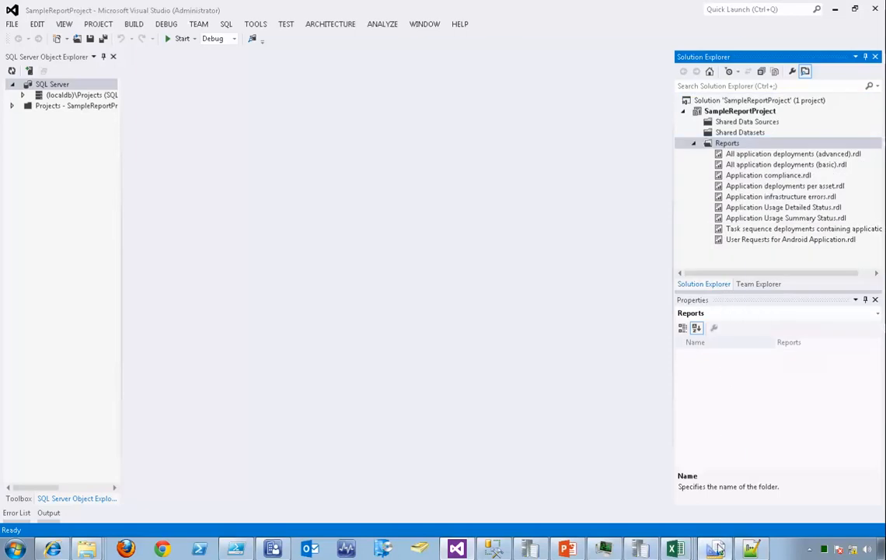
click(717, 549)
click(717, 549)
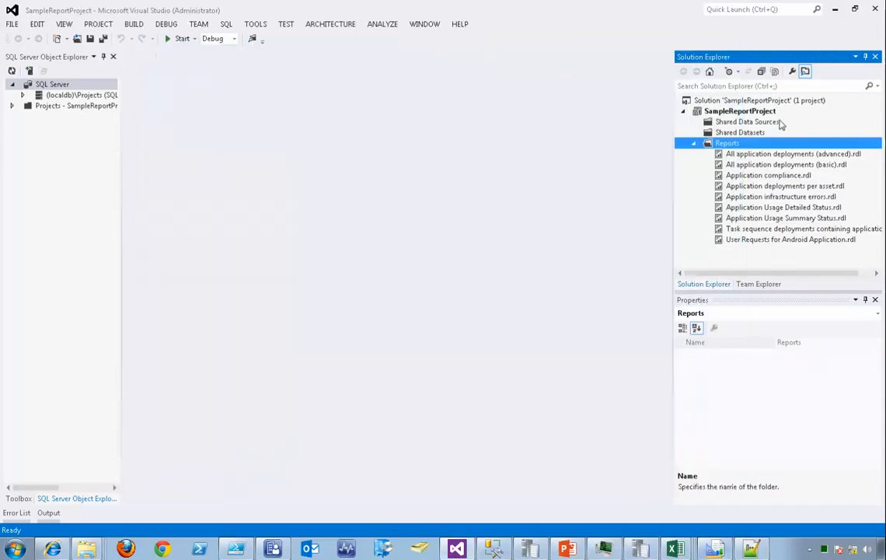
- Open All application deployments (advanced).rdl, expand its Datasets folder, and collapse the fields of the first four datasets
click(754, 155)
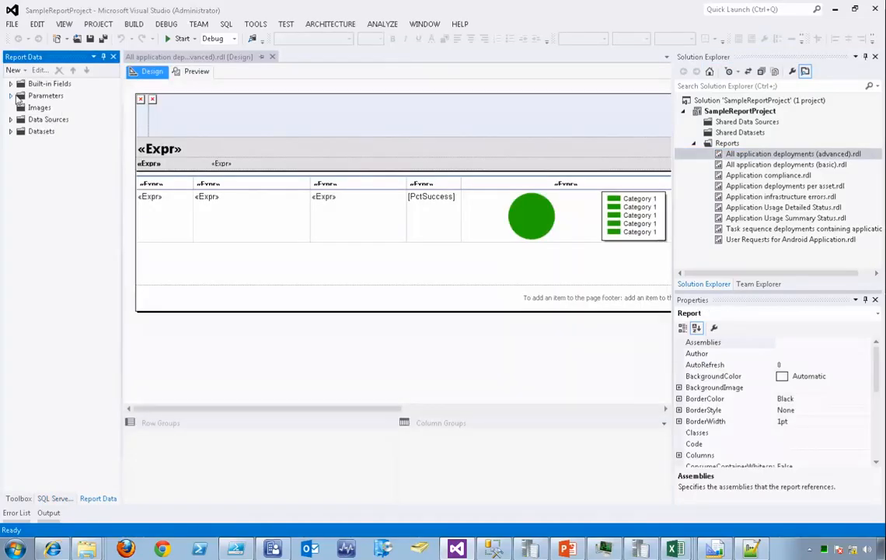
click(11, 129)
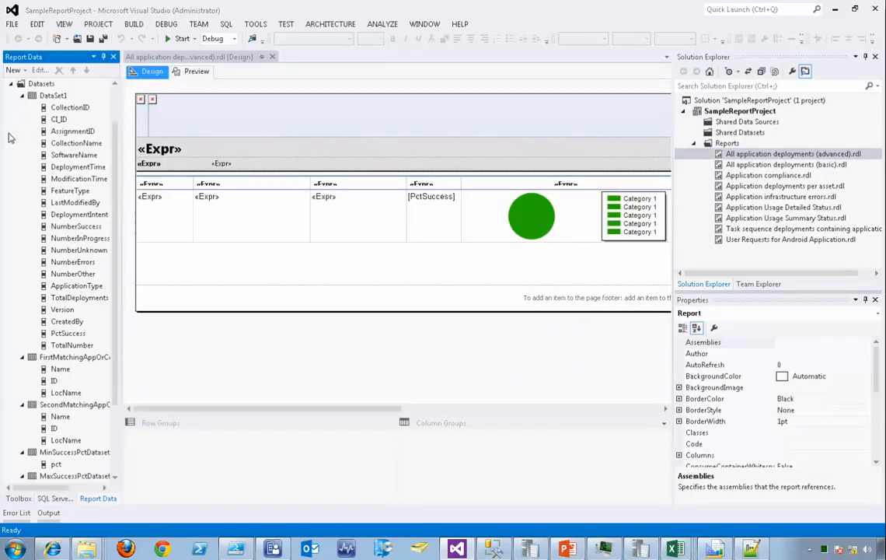
click(22, 96)
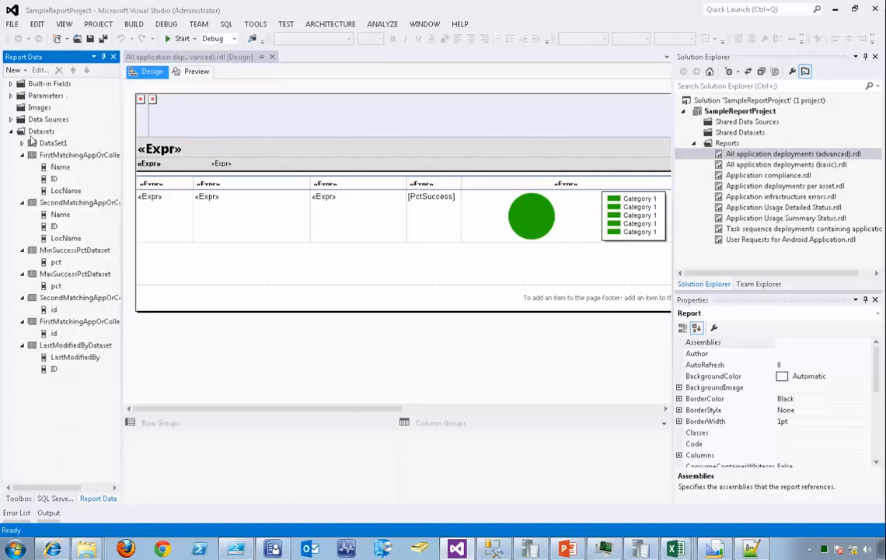
click(24, 156)
click(23, 167)
click(24, 179)
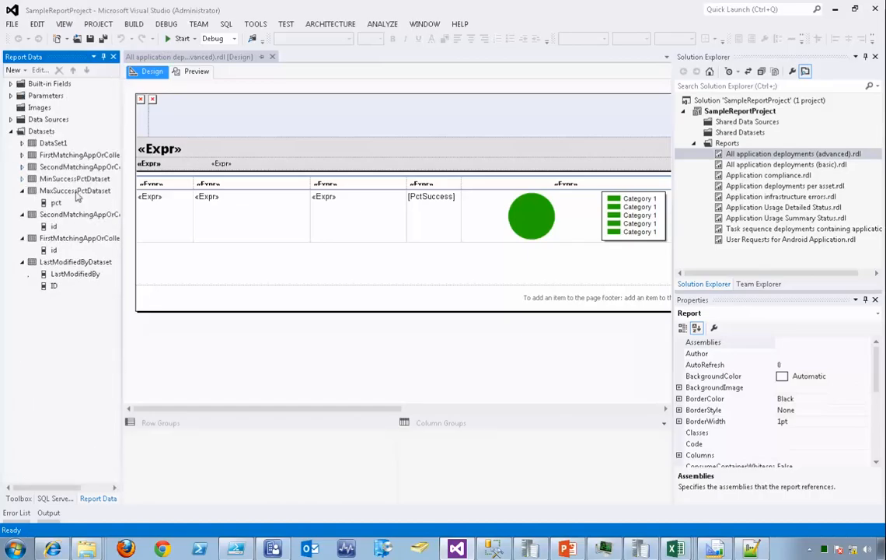
- Open the report on task sequence deployments containing an application from the project's Reports folder
click(790, 229)
double_click(790, 229)
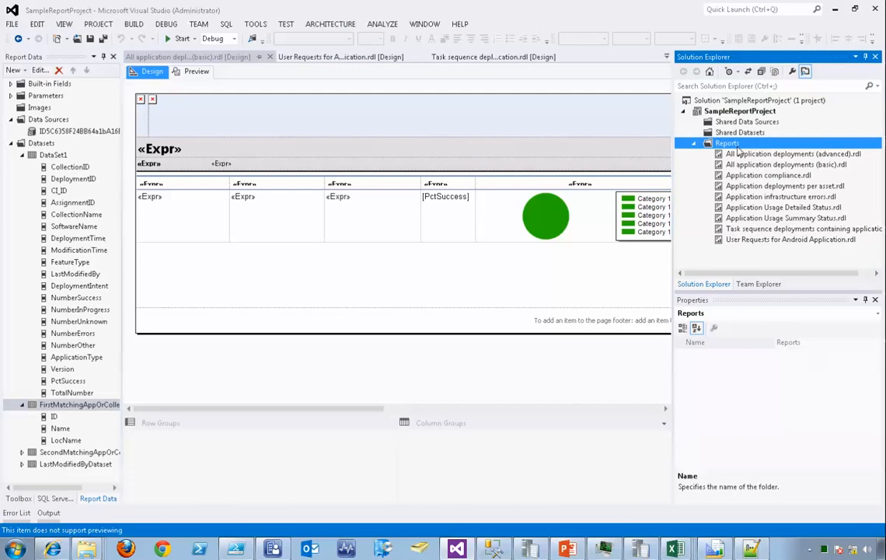
- Add the hidden application monitoring reports from Application deployment detailed status through Results for related deployment types to the Reports folder, and enlarge the solution tree
right_click(735, 147)
mouse_move(763, 167)
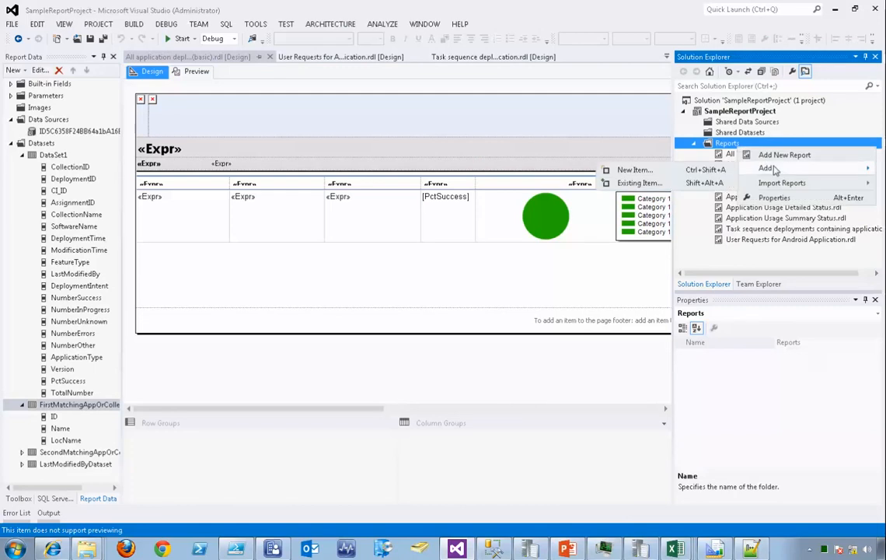
click(634, 184)
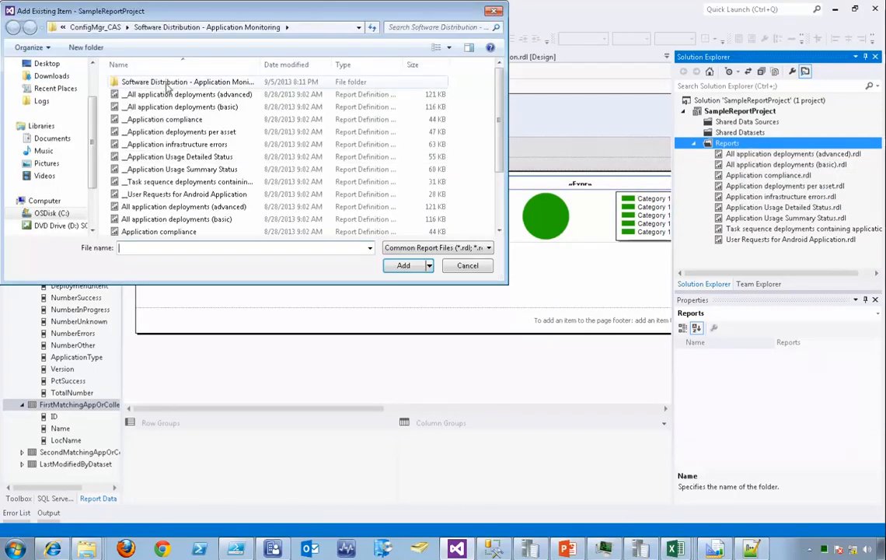
drag(267, 65, 346, 62)
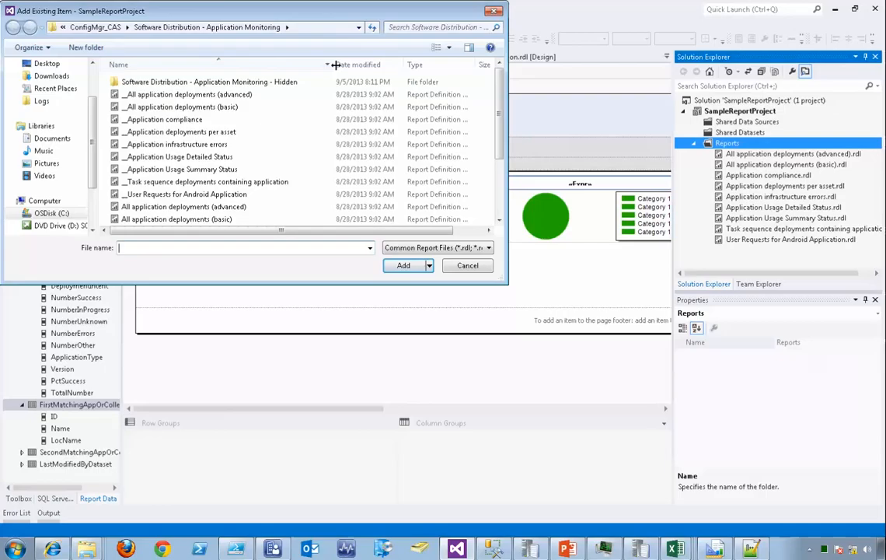
double_click(239, 82)
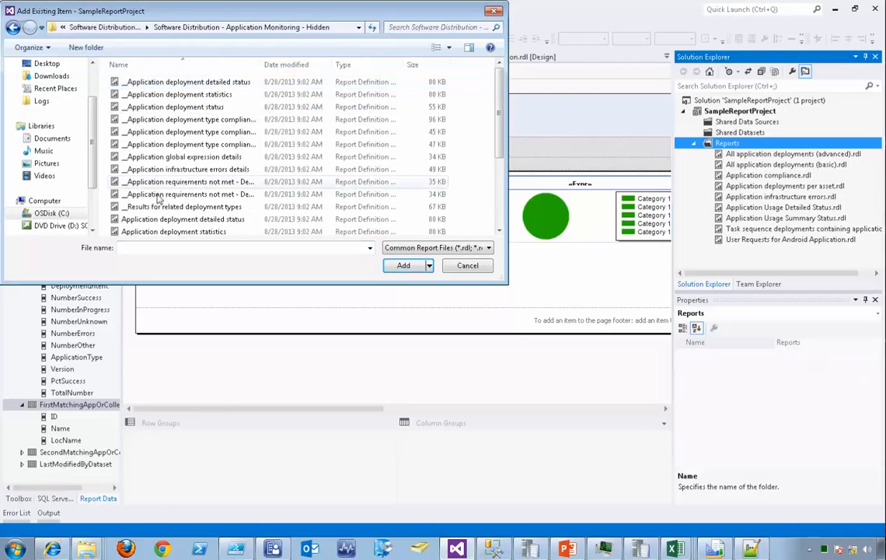
click(231, 219)
scroll(231, 166, down, 3)
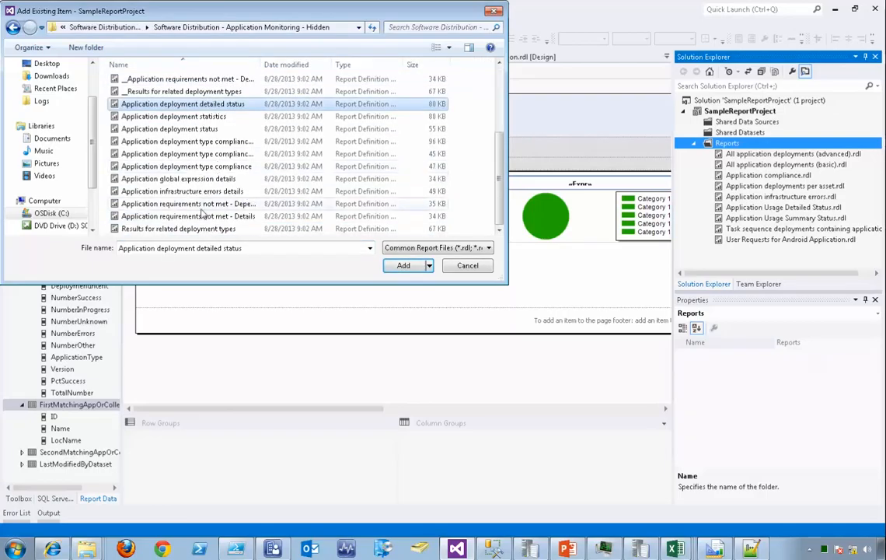
shift+click(160, 230)
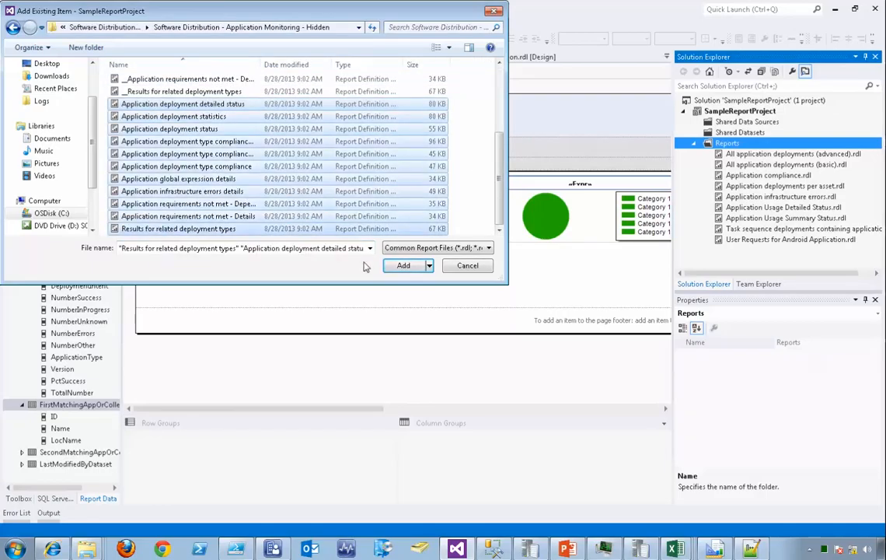
click(402, 265)
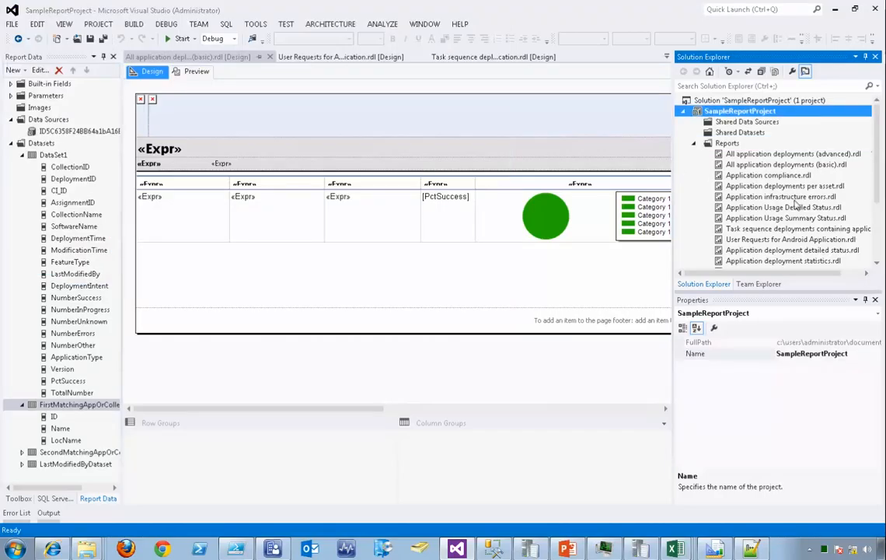
scroll(877, 206, down, 3)
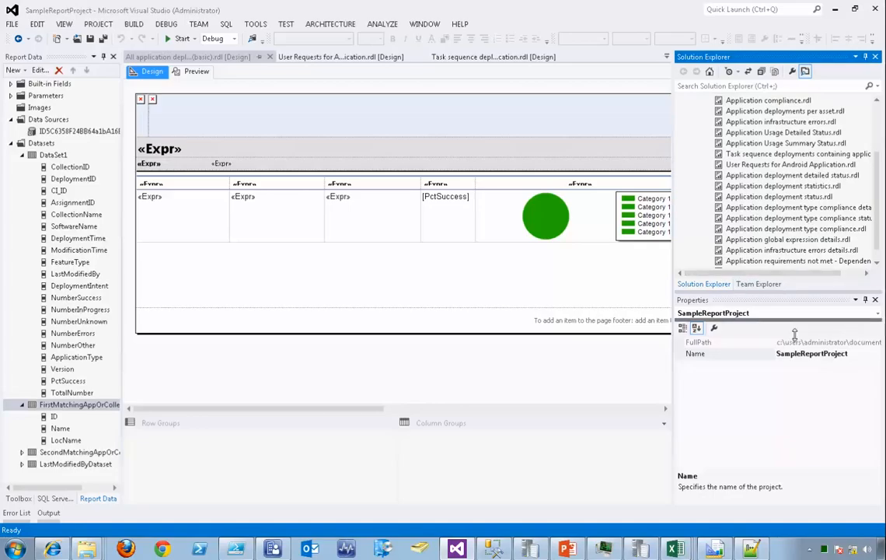
drag(795, 334, 794, 362)
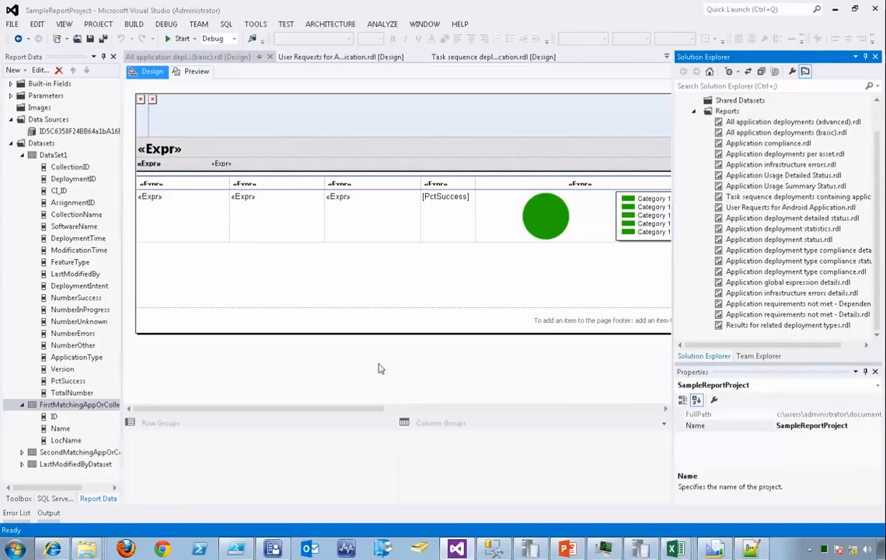
- Switch to SQL Server Report Builder, look over the test report's design layout, and shift its window aside
click(714, 548)
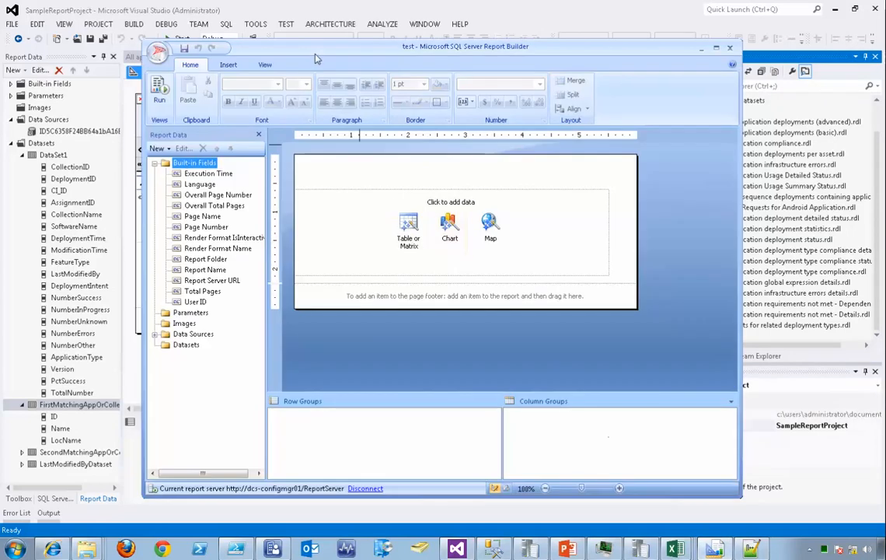
mouse_move(319, 48)
mouse_down()
mouse_move(291, 48)
mouse_move(317, 49)
mouse_up()
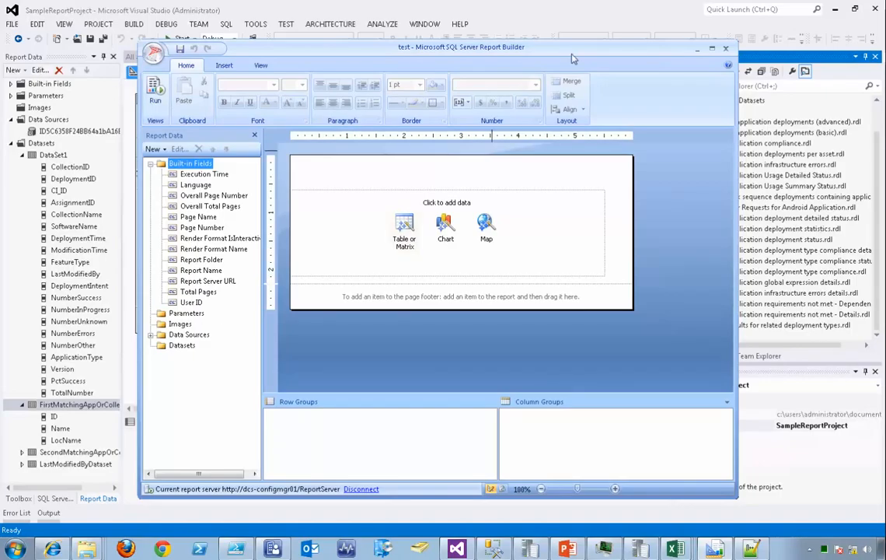
drag(642, 61, 616, 61)
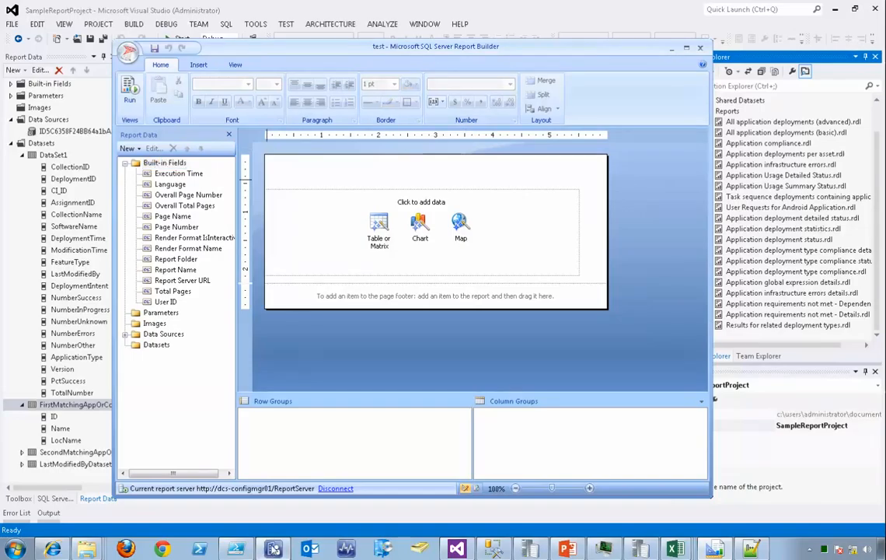
- Switch to Configuration Manager, examine the report types in the Create Report Wizard, exit it, and return to Visual Studio
click(273, 549)
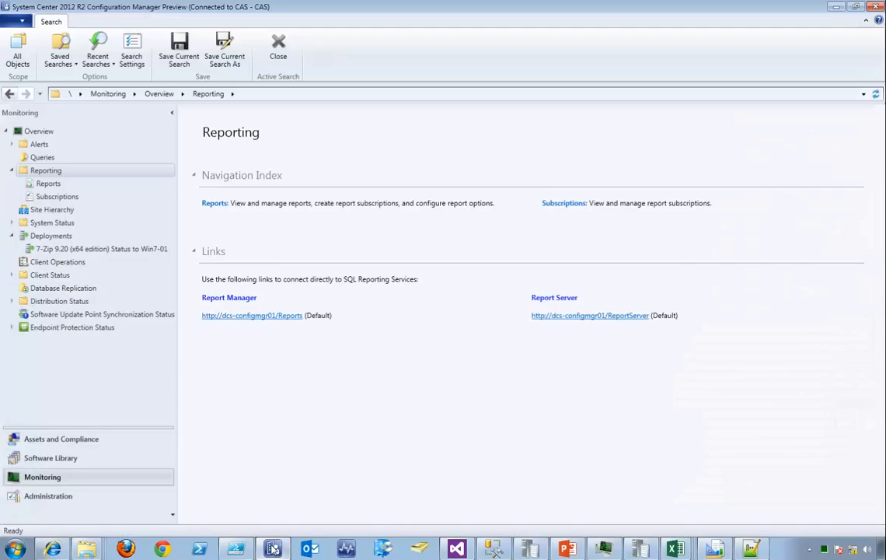
right_click(60, 187)
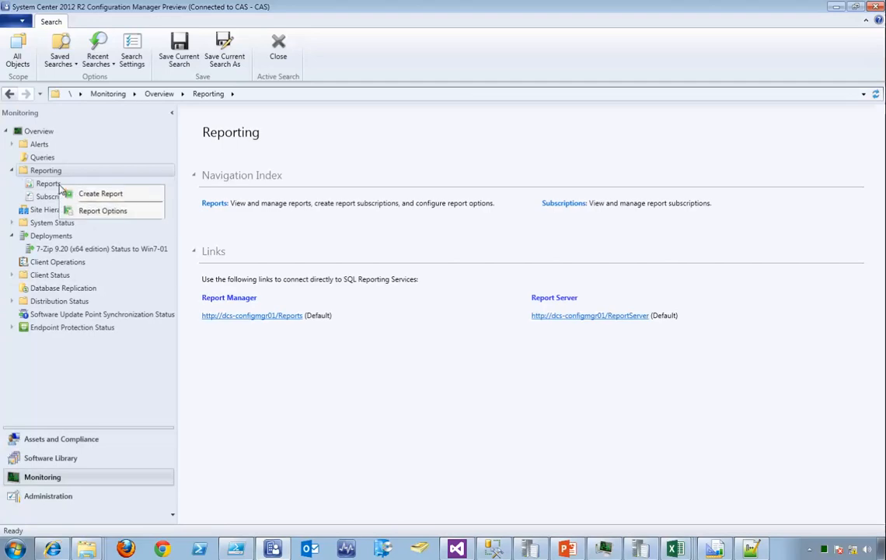
click(119, 197)
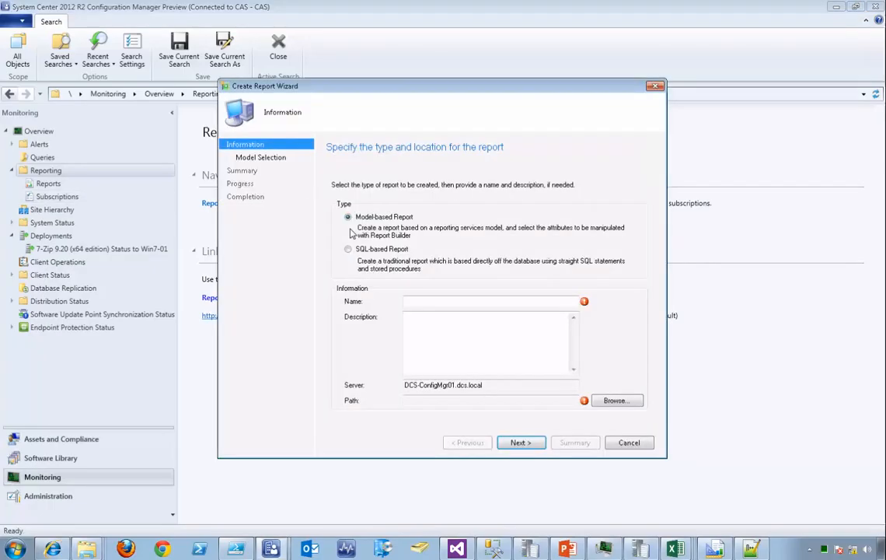
click(626, 447)
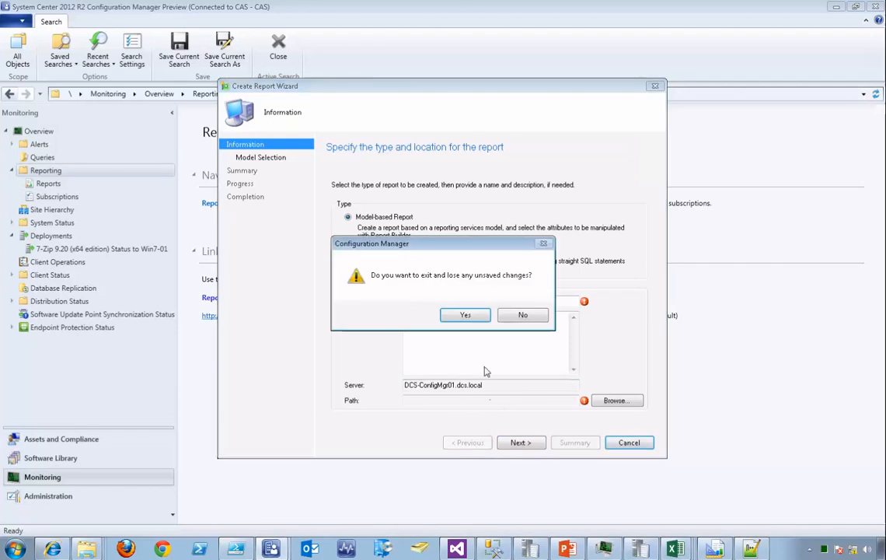
click(468, 313)
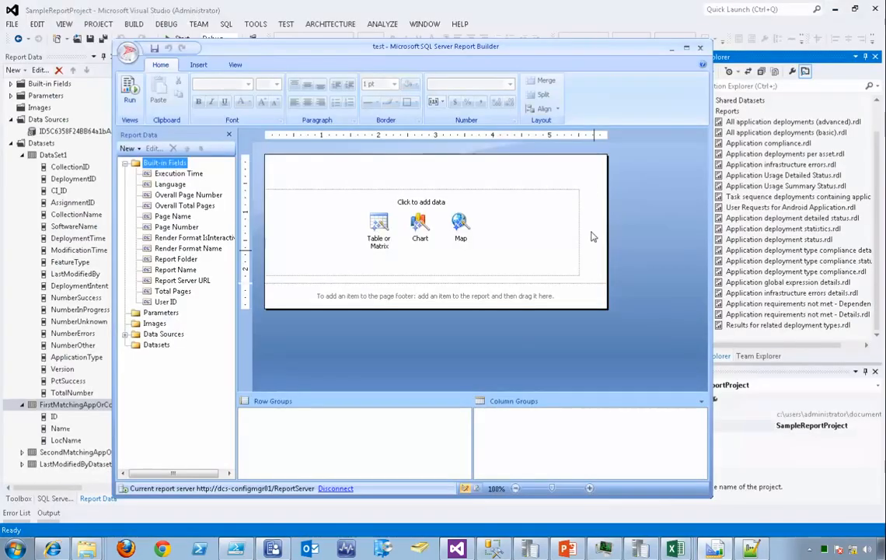
click(672, 47)
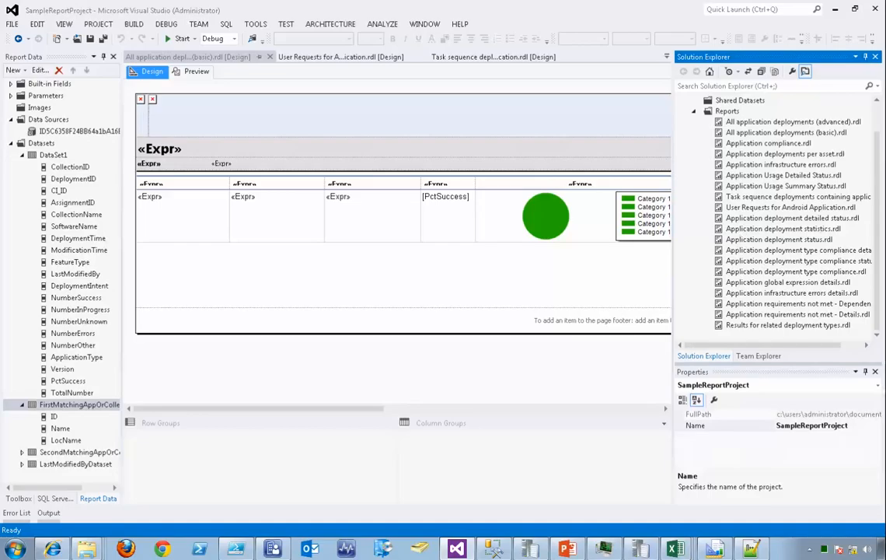
click(557, 358)
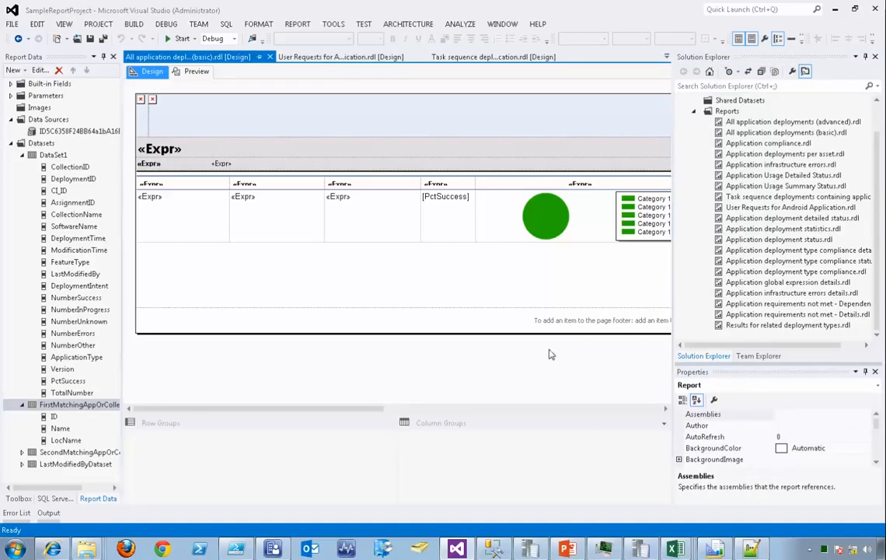
- Switch to Internet Explorer and review the available Application parameter choices of the ApplicationDeploymentStatusExtended report, keeping Log Parser 2.2
click(56, 549)
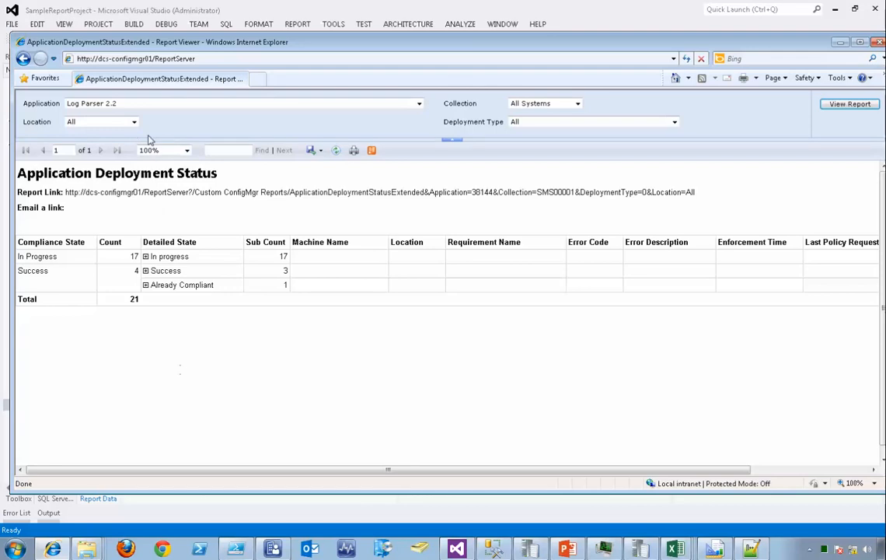
click(253, 105)
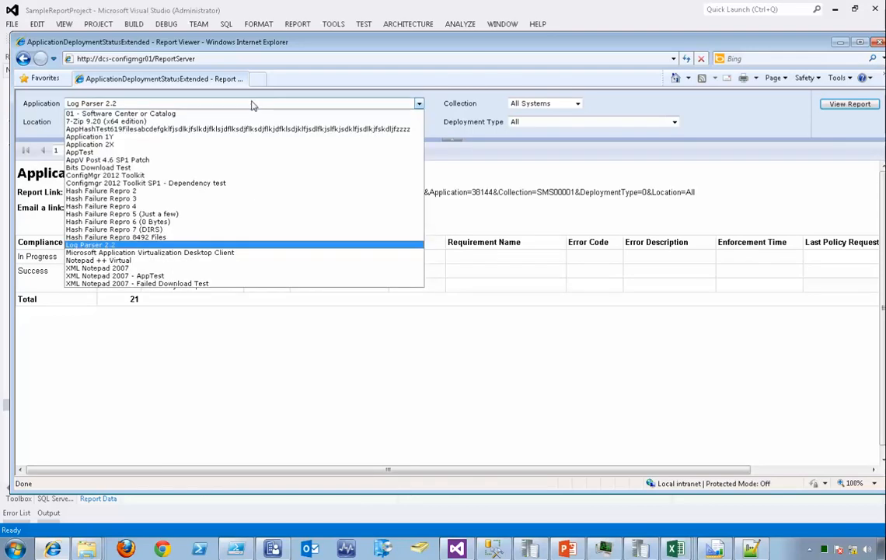
click(252, 105)
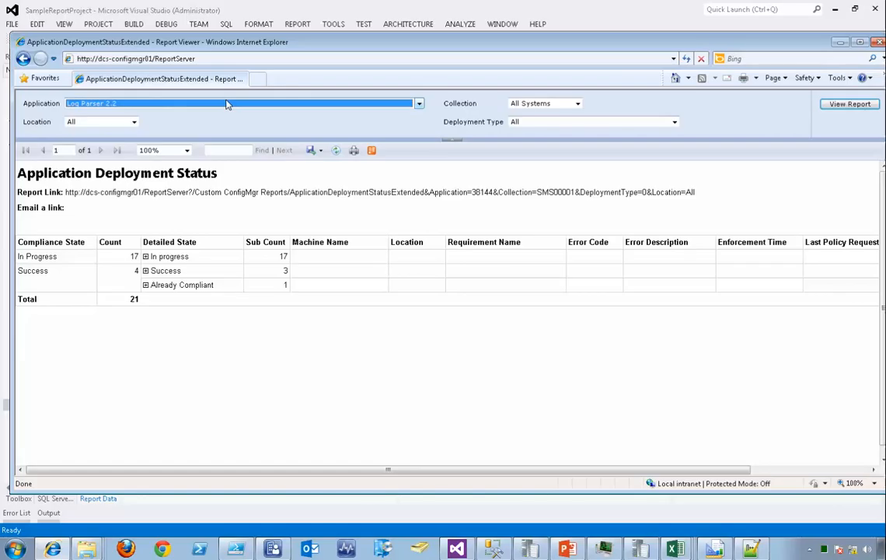
click(226, 104)
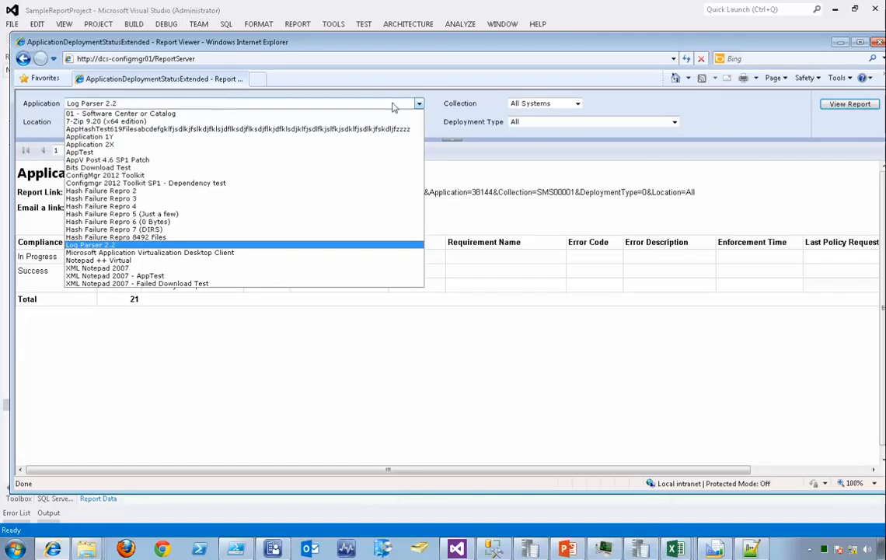
click(449, 102)
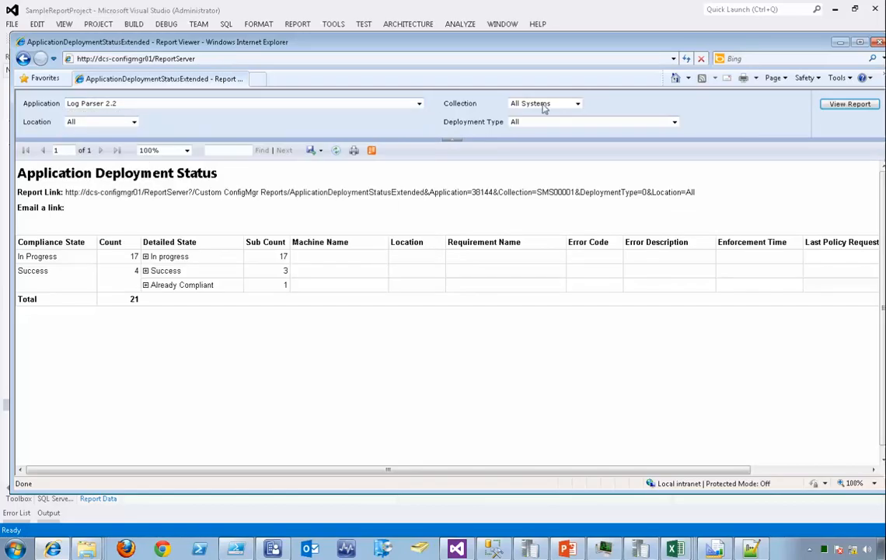
- Review the choices of the report's Collection, Location and Deployment Type parameters without changing them
click(577, 104)
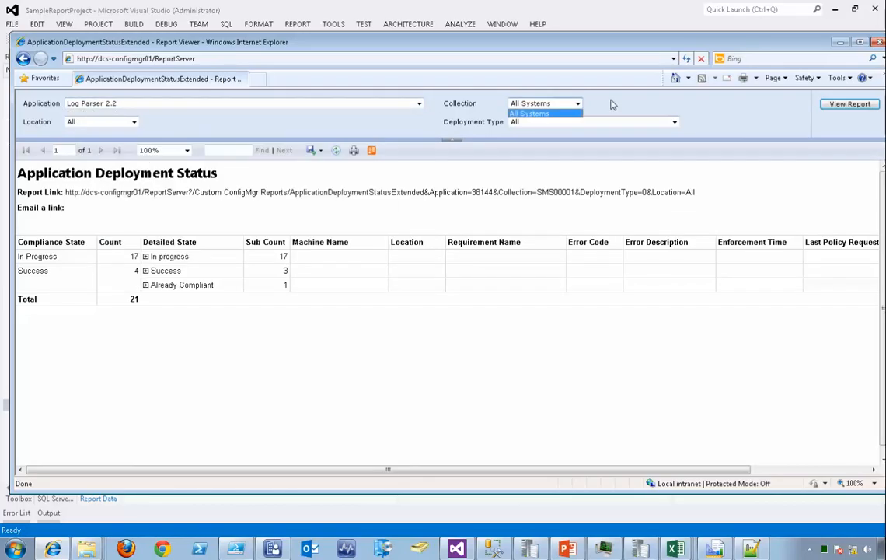
click(612, 104)
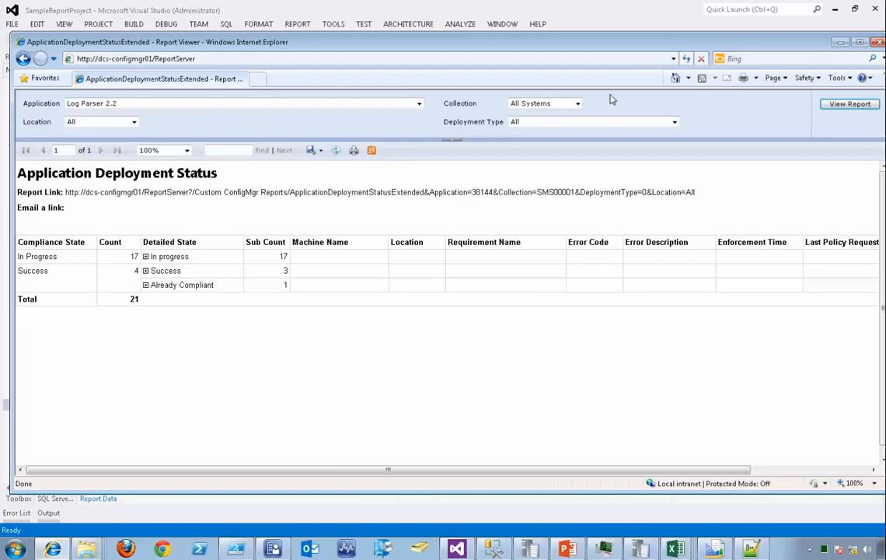
click(120, 123)
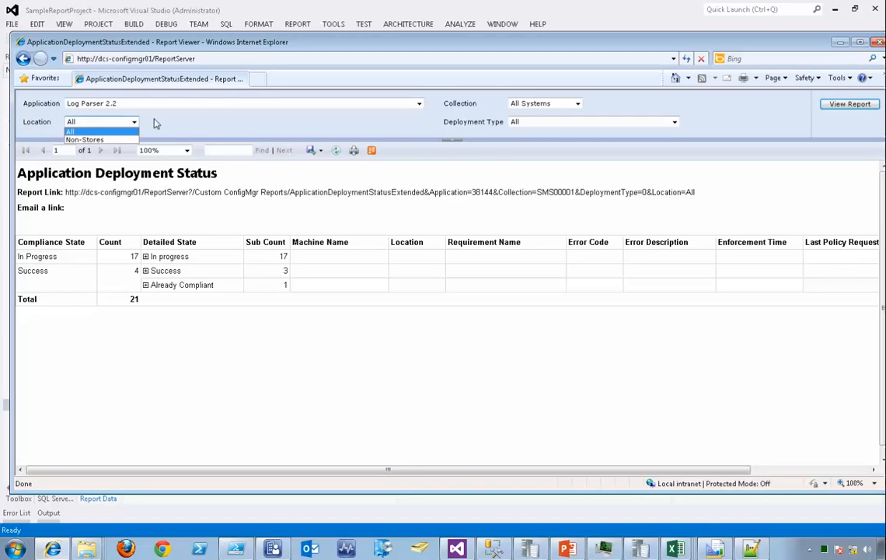
click(154, 123)
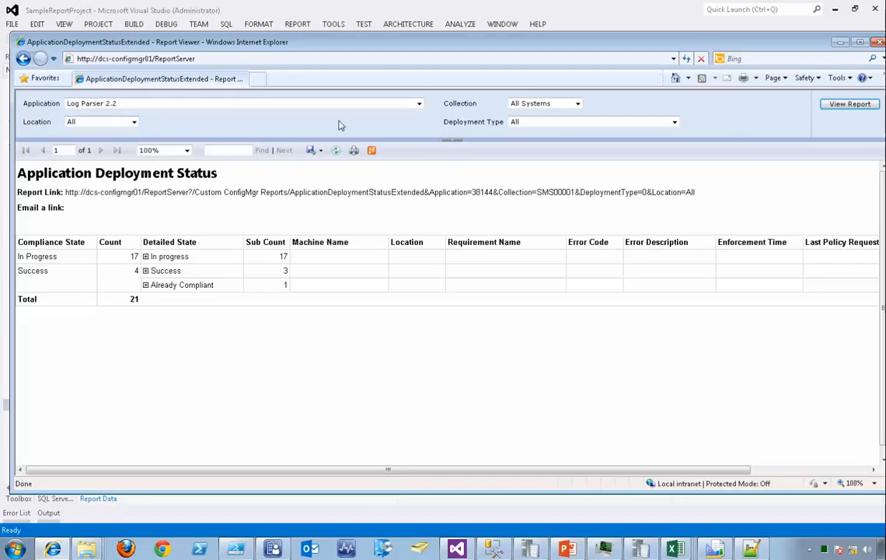
click(675, 125)
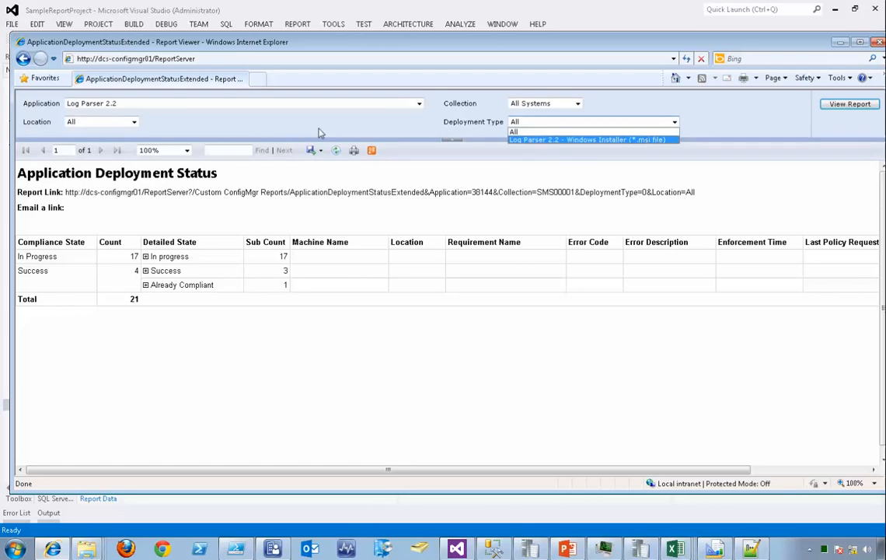
click(718, 134)
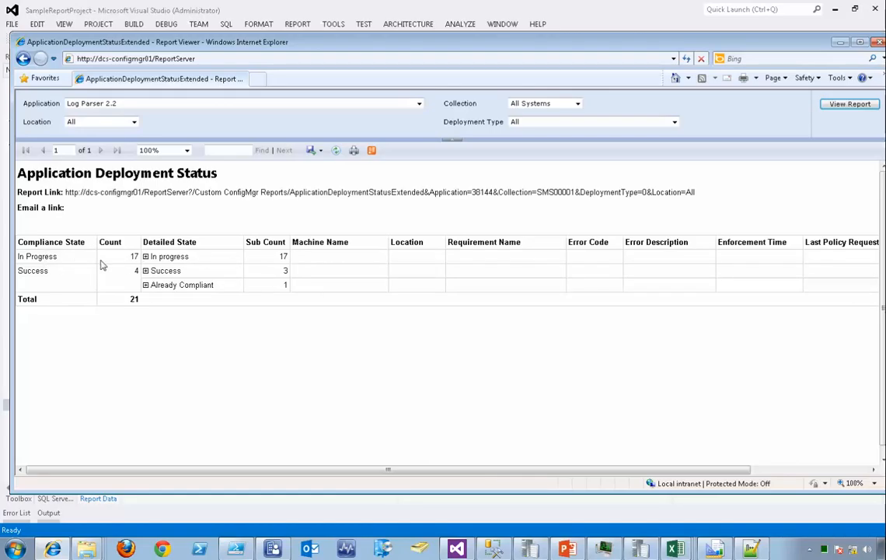
- Expand the In progress detailed state, examine its machine details across to the Last Policy Request column, and collapse it again
click(146, 257)
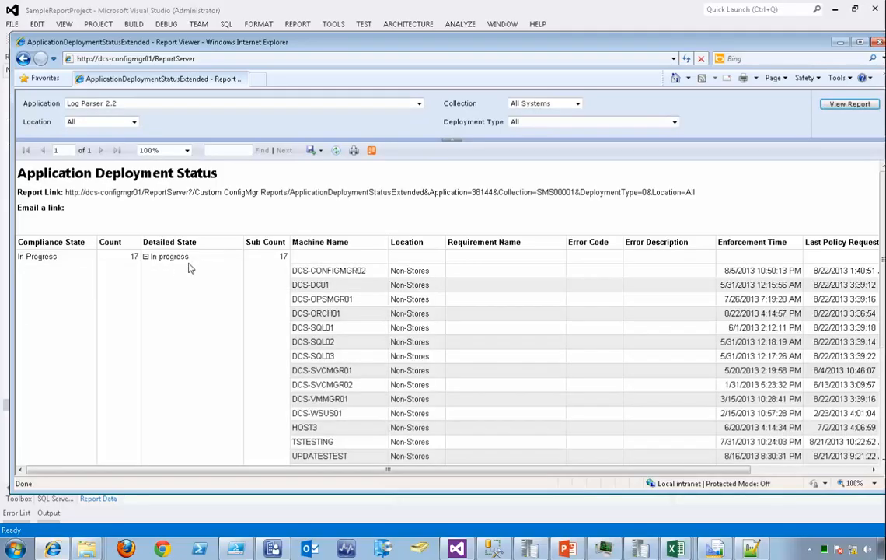
scroll(206, 270, down, 1)
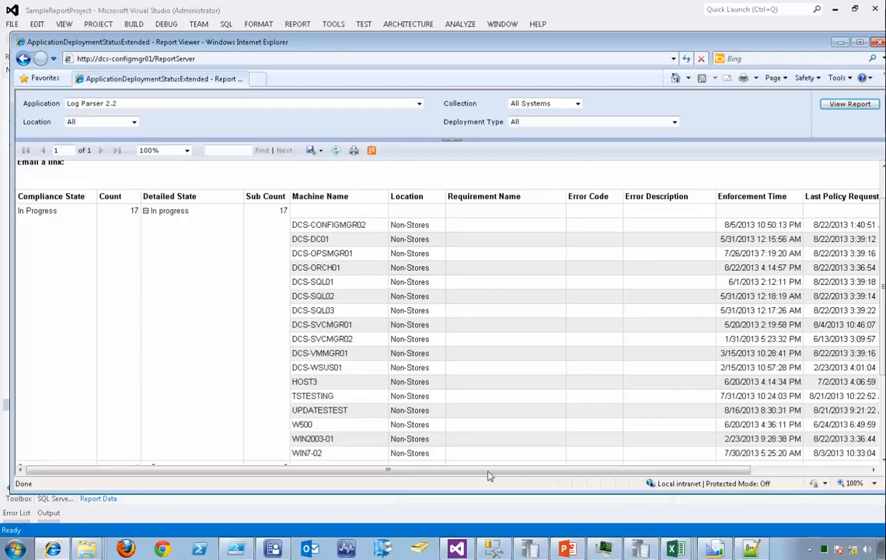
drag(422, 474, 532, 475)
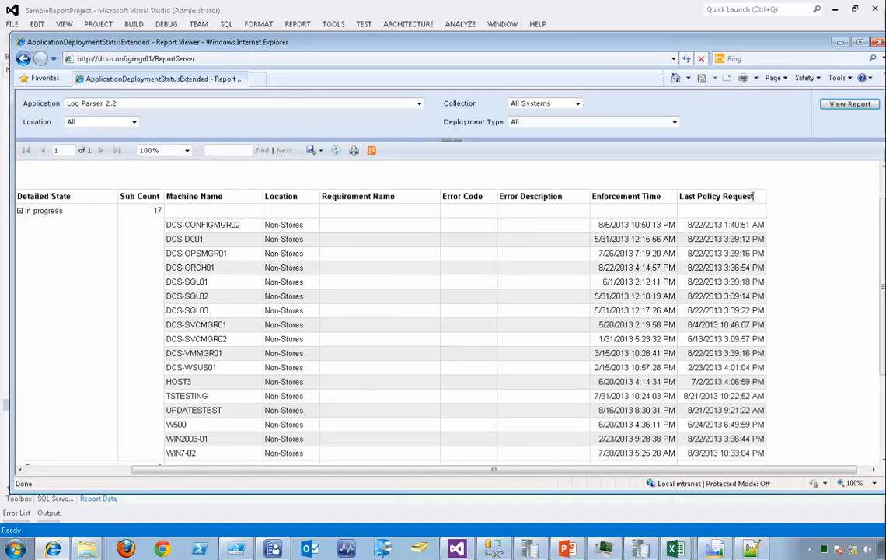
triple_click(727, 199)
click(678, 399)
drag(640, 472, 535, 472)
click(145, 211)
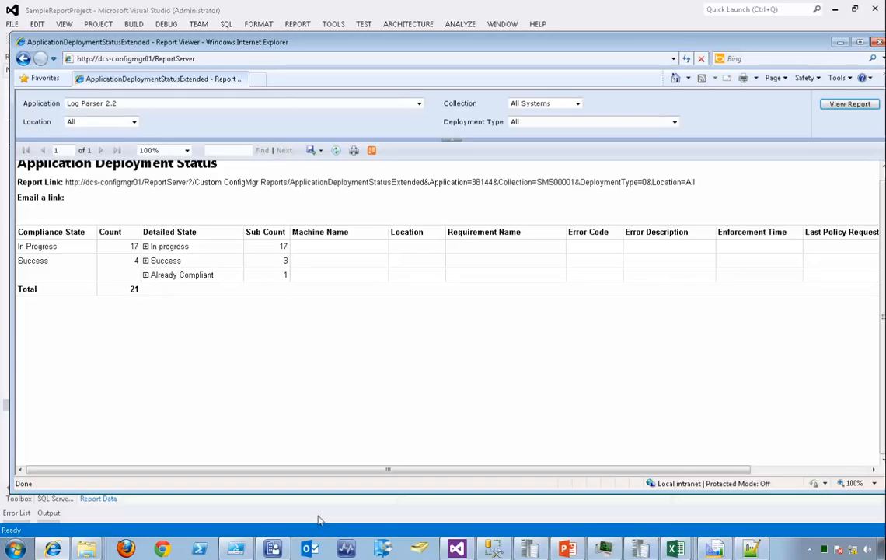
- Switch to Configuration Manager and search its Deployments list for "log parser"
click(272, 549)
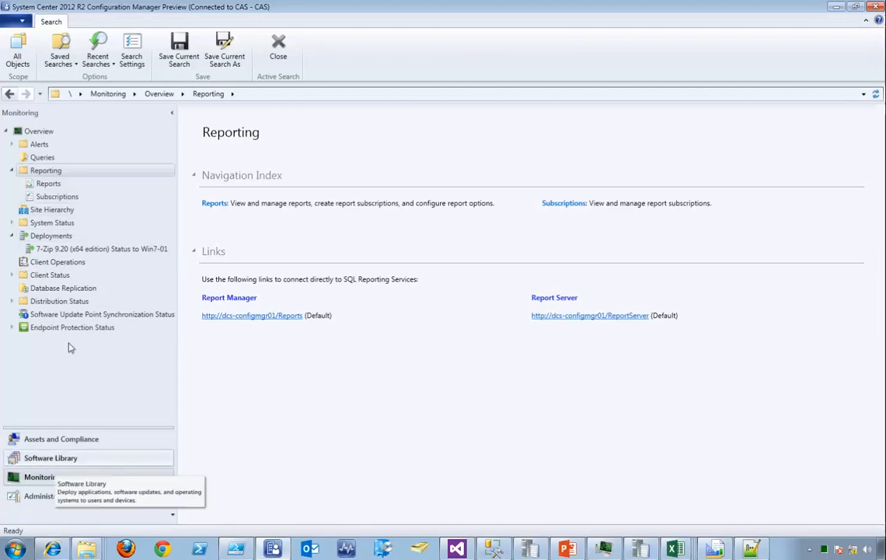
click(115, 236)
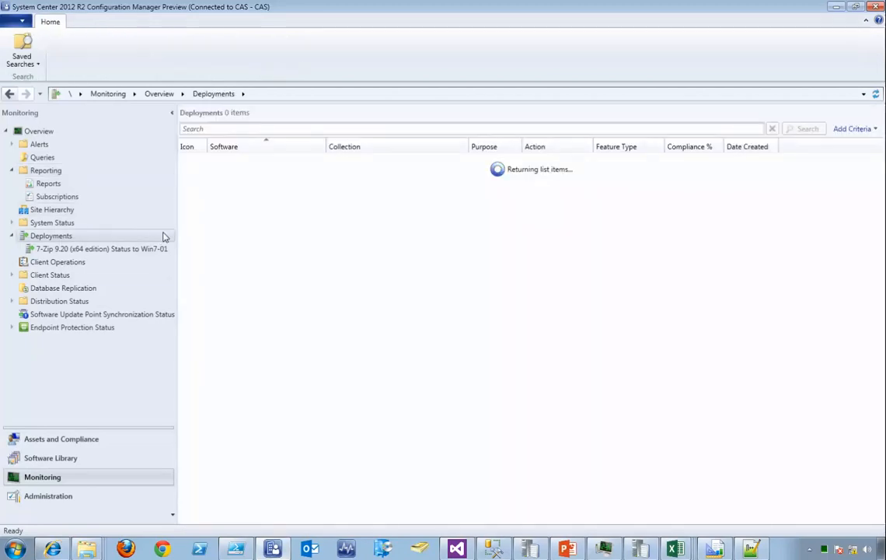
key(alt+Tab)
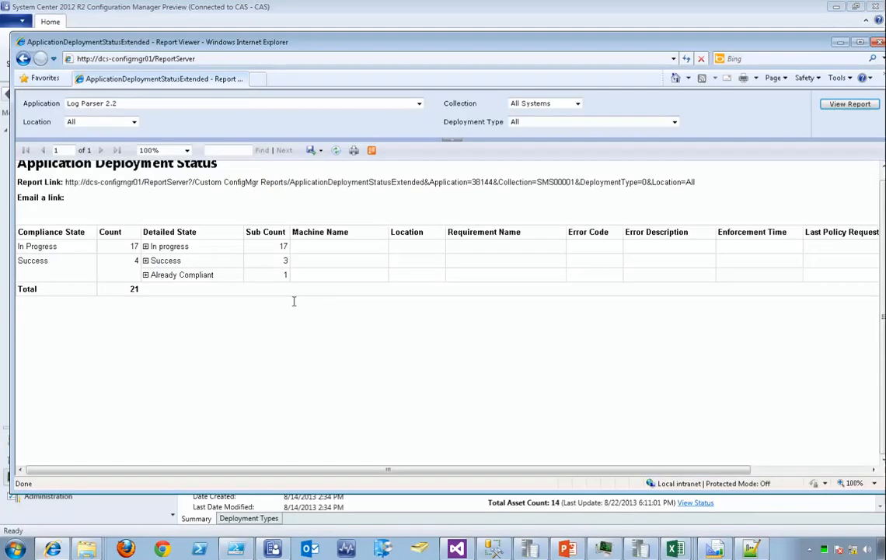
key(alt+Tab)
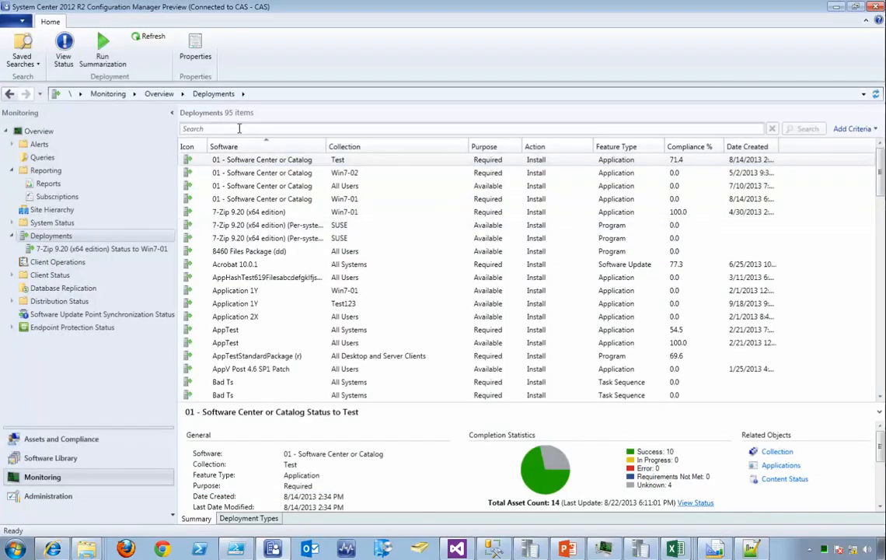
click(240, 129)
text(log parser)
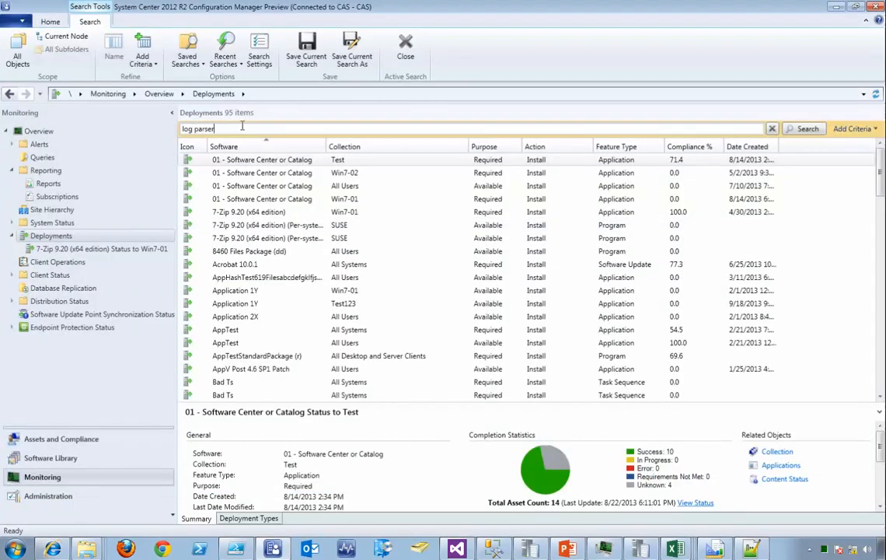
key(Return)
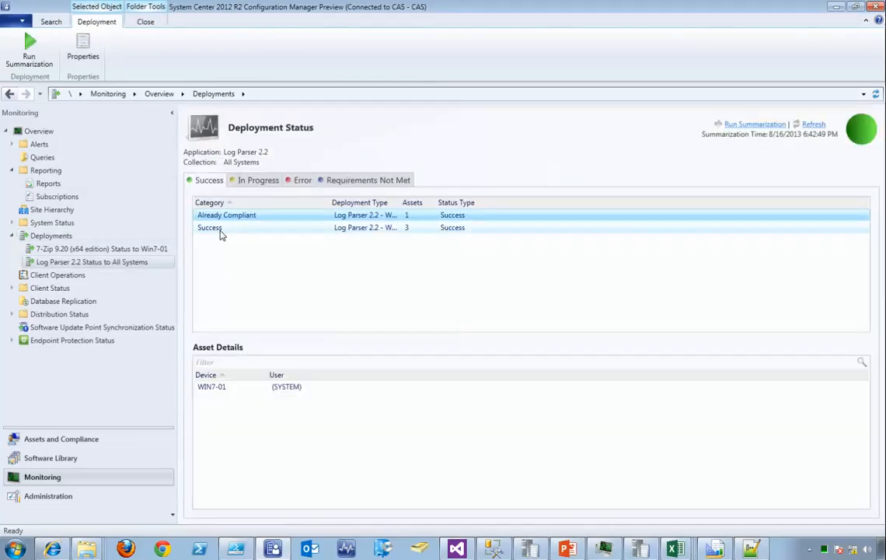
- Review the Success, In Progress and Error categories in the deployment status of Log Parser 2.2 to All Systems
click(220, 229)
click(257, 181)
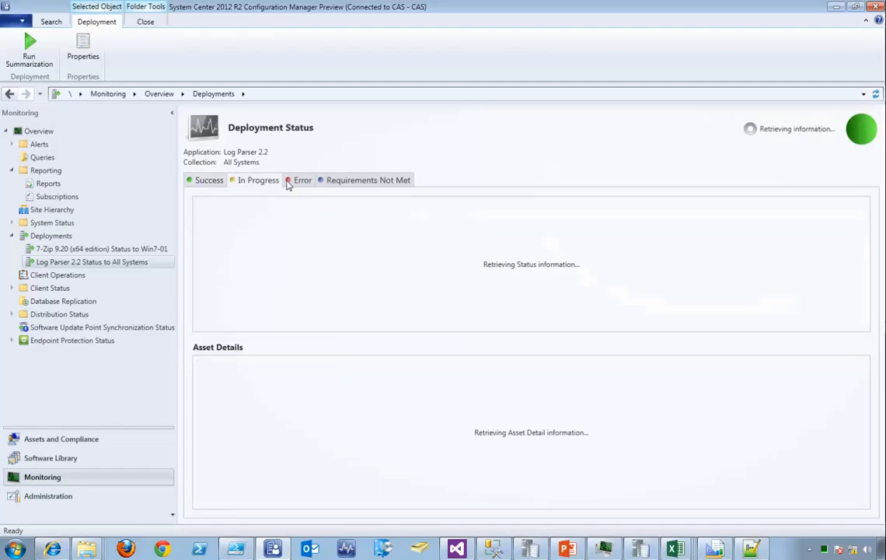
click(301, 182)
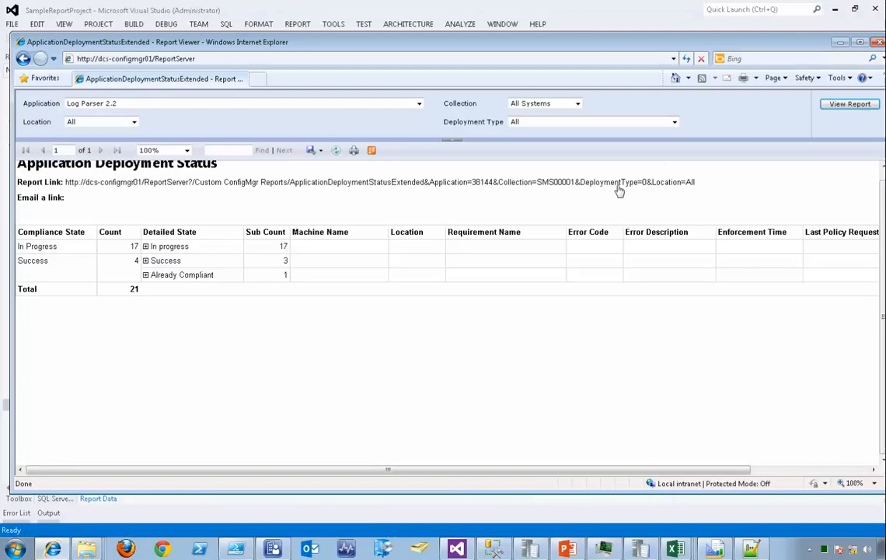
- Minimize Configuration Manager and the browser report to return to the report design in Visual Studio
click(836, 6)
click(841, 43)
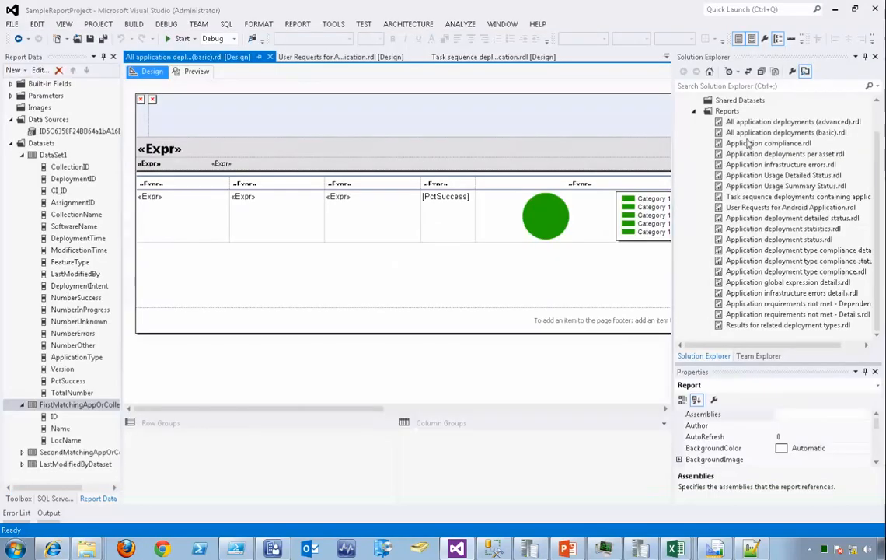
click(589, 285)
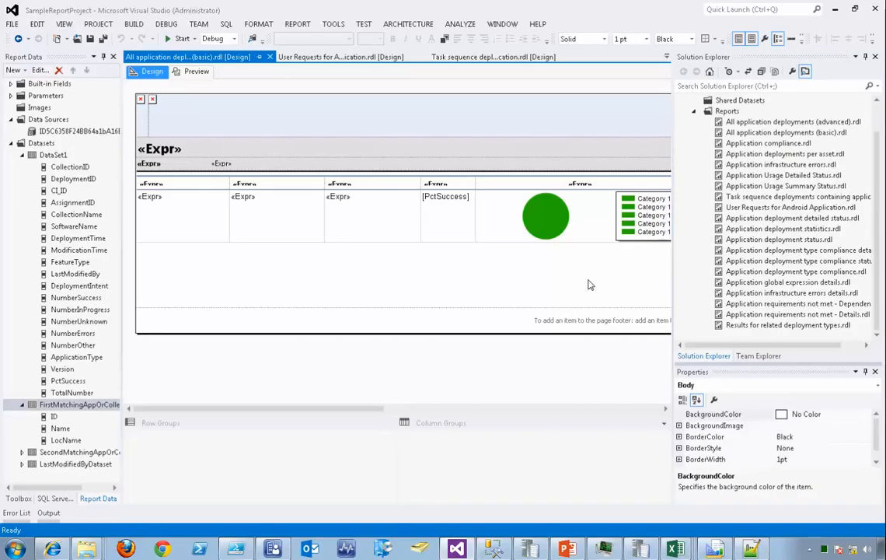
- Switch back to Configuration Manager's Deployments list and open the log \\dcs-configmgr01\c$\sms\logs\SMSProv.log through the Windows Run dialog
click(493, 549)
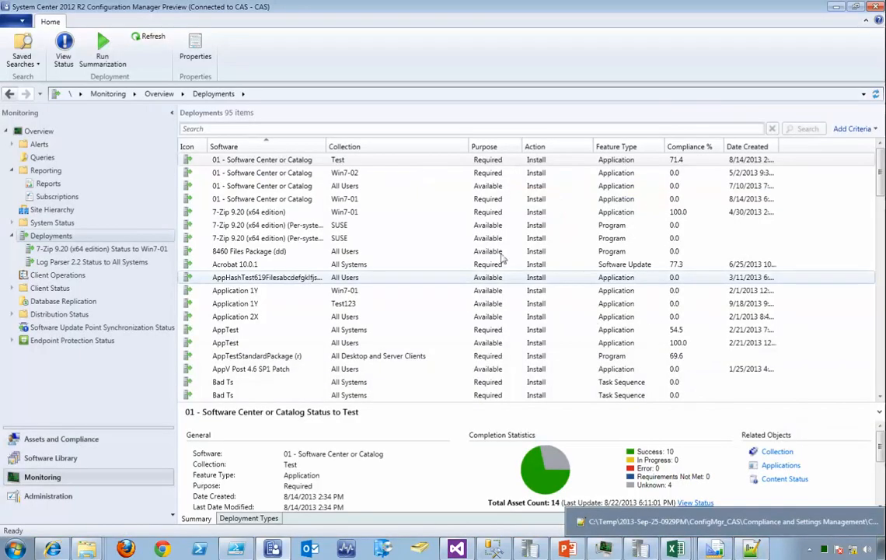
click(432, 224)
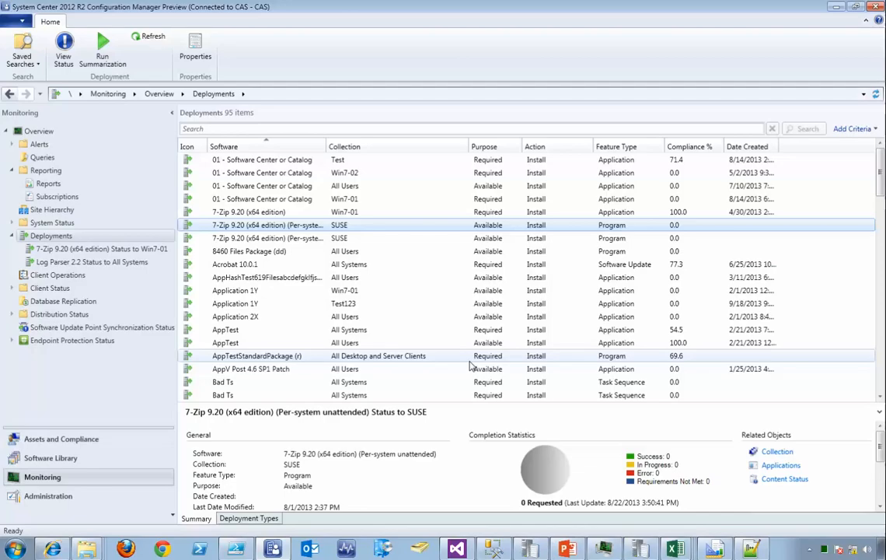
key(super+r)
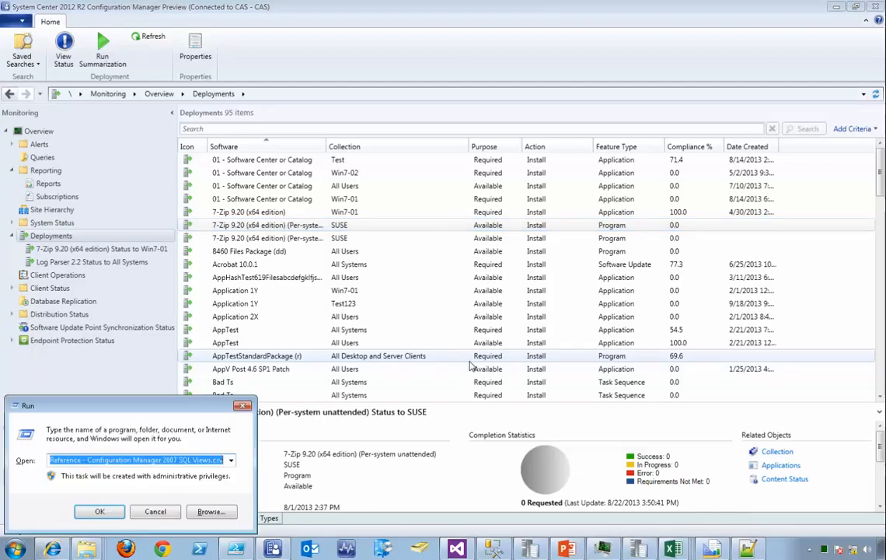
text(\\)
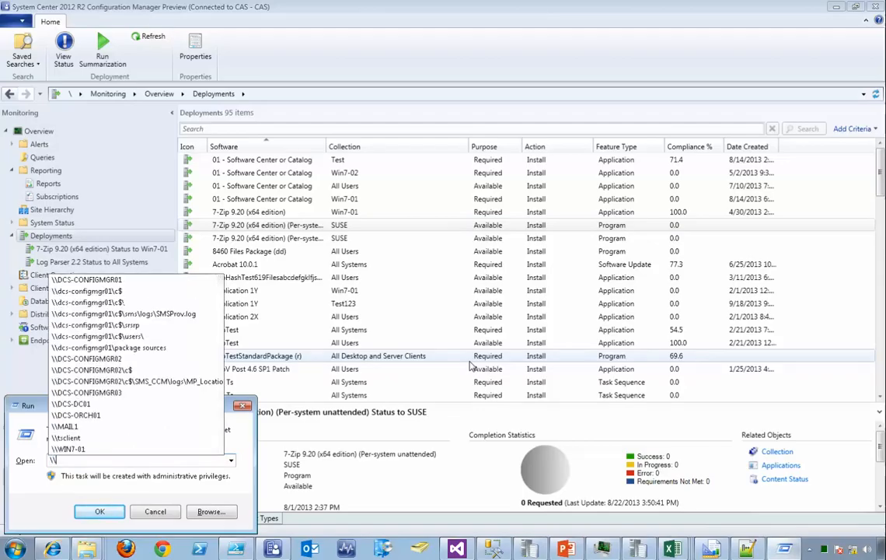
text(d)
key(Down)
key(Down)
key(Down)
key(Down)
key(Return)
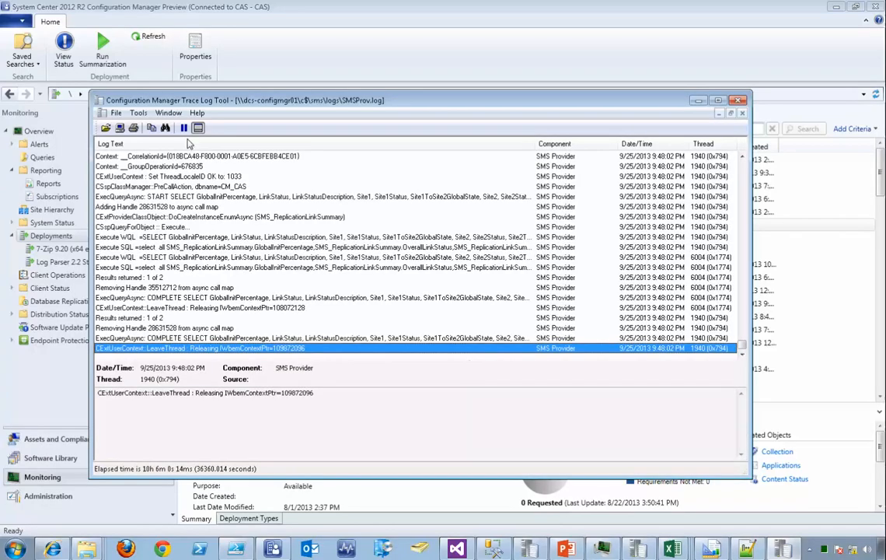
- Filter the SMSProv.log entries to those whose entry text contains "Execute SQL"
click(136, 268)
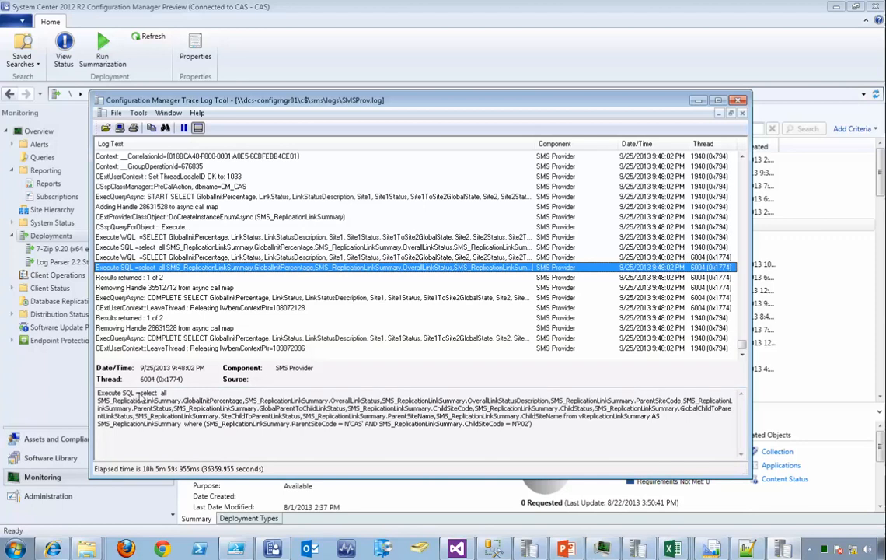
drag(97, 393, 135, 393)
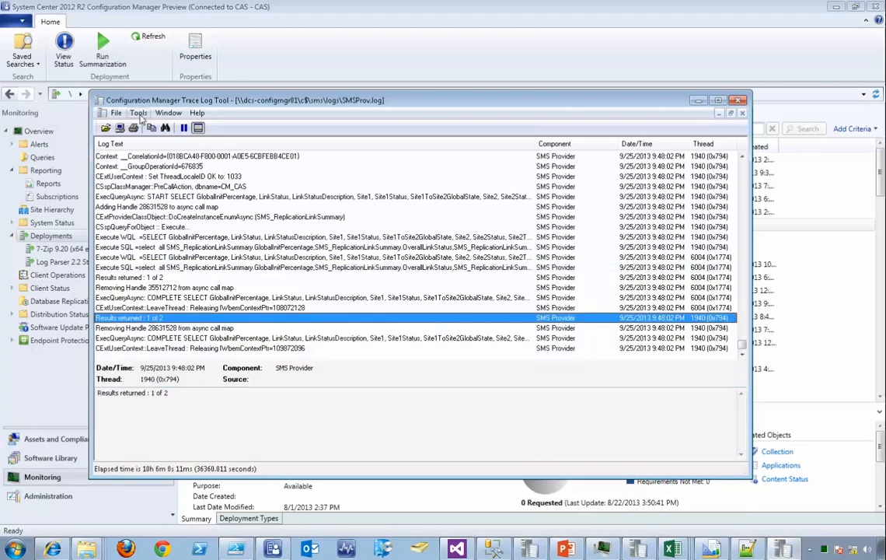
click(137, 112)
click(155, 184)
click(312, 238)
click(346, 251)
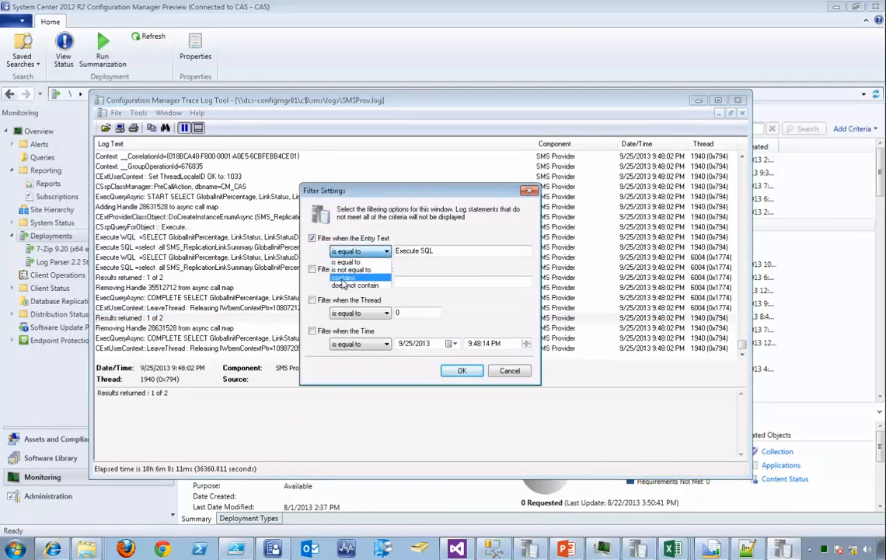
click(343, 278)
click(451, 251)
click(461, 371)
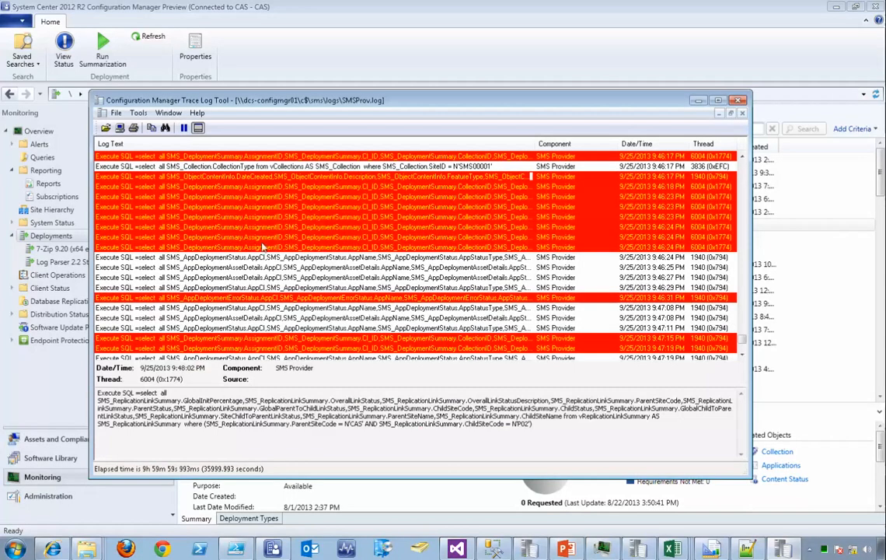
- Open Client Status and return to Deployments in Configuration Manager, checking SMSProv.log for the SQL queries this generates
click(233, 243)
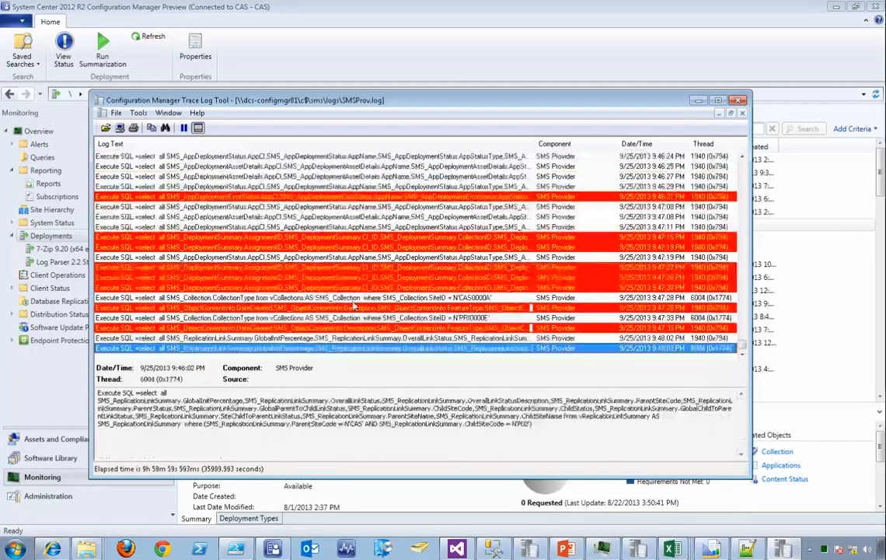
click(284, 43)
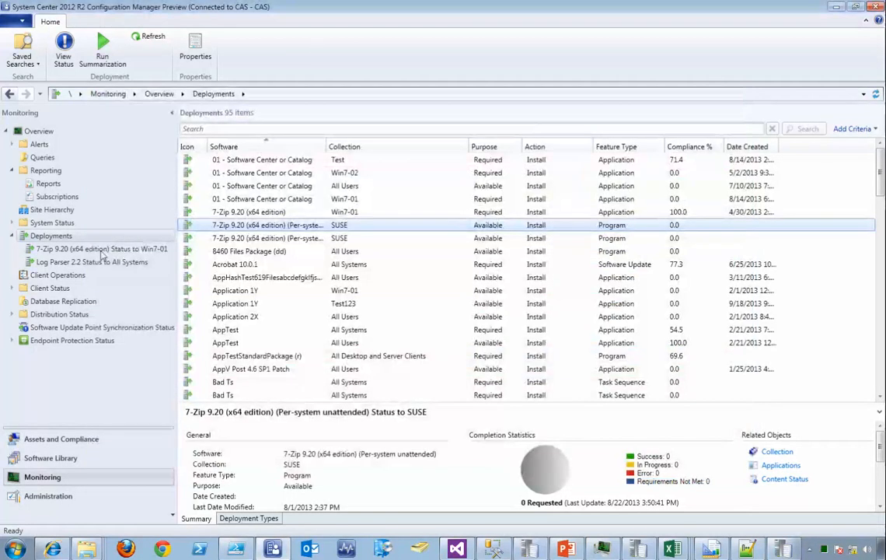
click(49, 287)
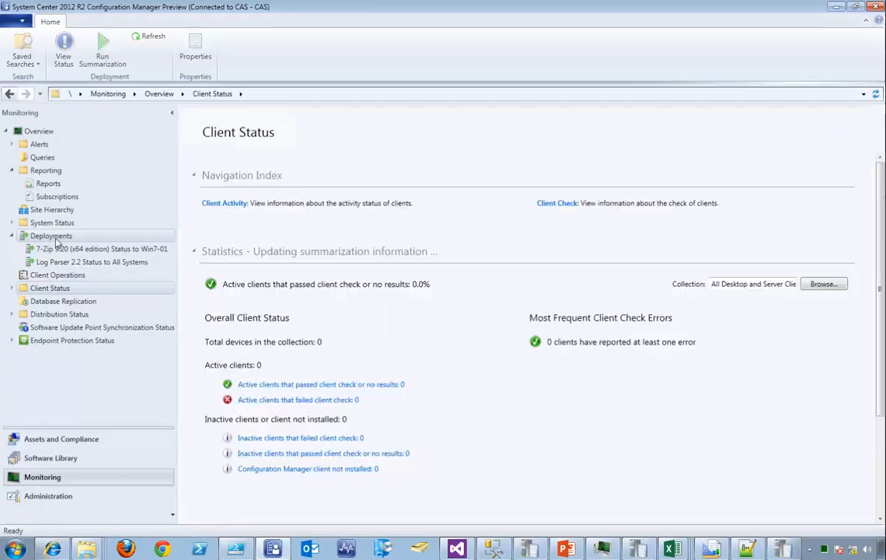
click(51, 236)
key(alt+Tab)
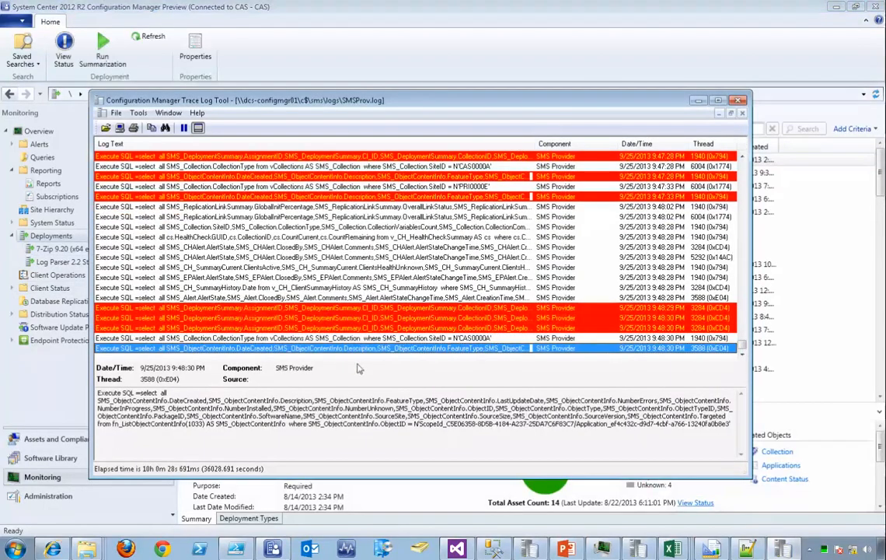
key(alt+Tab)
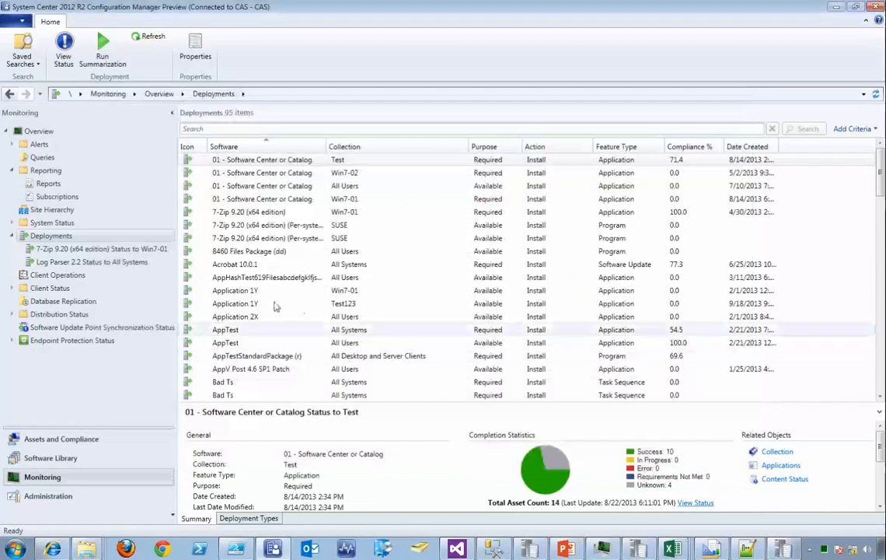
- View the status of the AppTest deployment to All Systems and return to SMSProv.log for the queries it generates
click(229, 330)
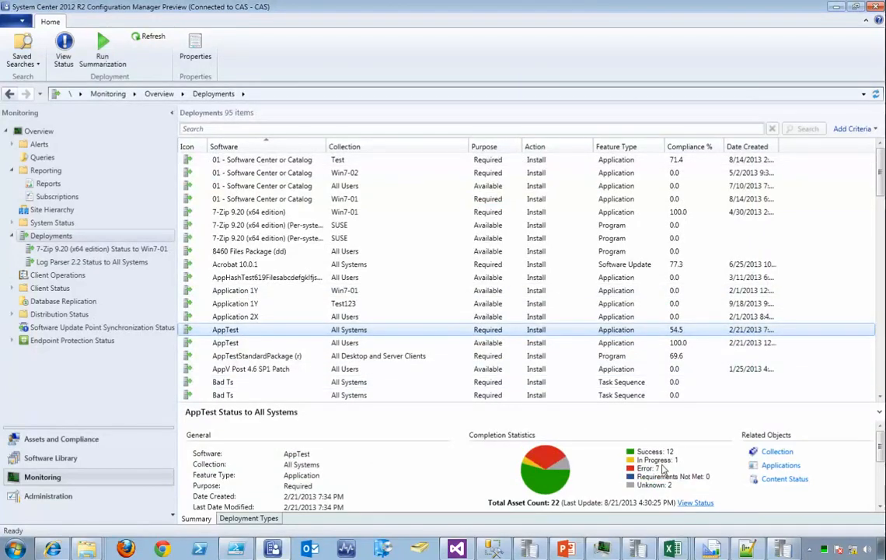
key(alt+Tab)
key(alt+Tab)
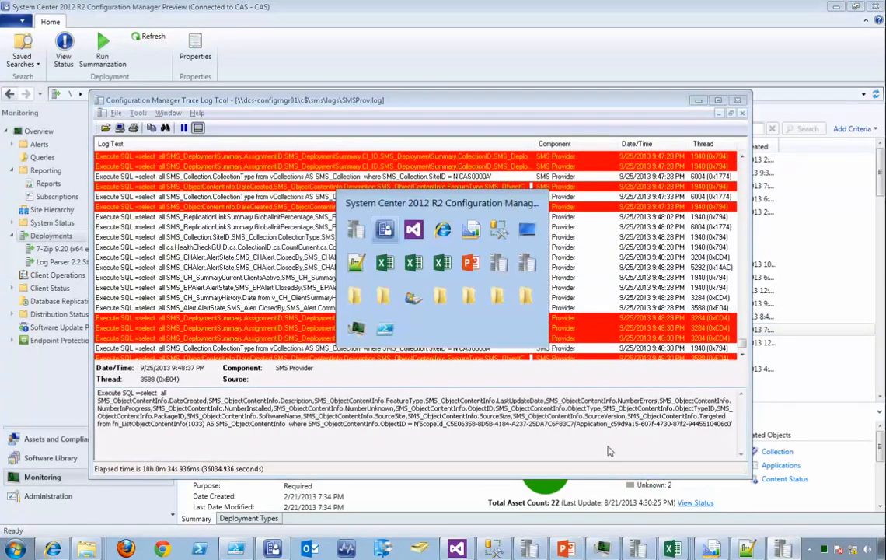
click(695, 503)
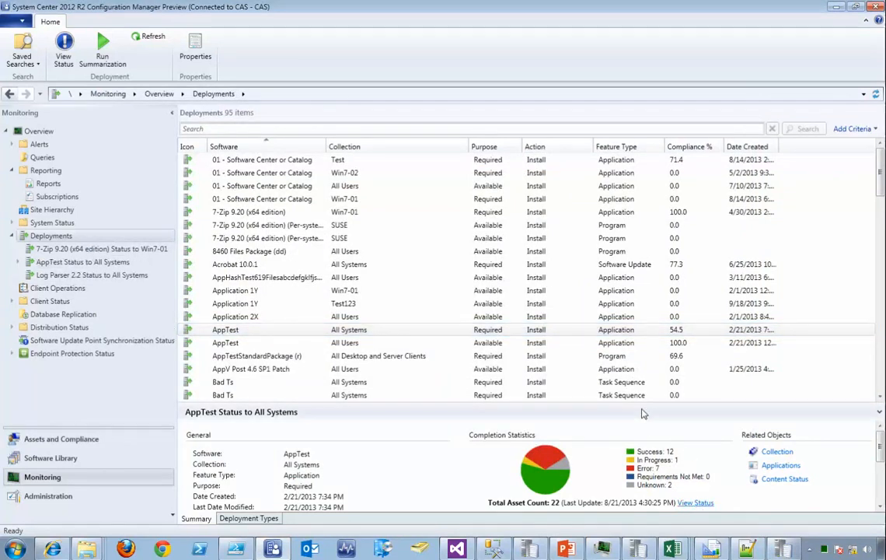
key(alt+Tab)
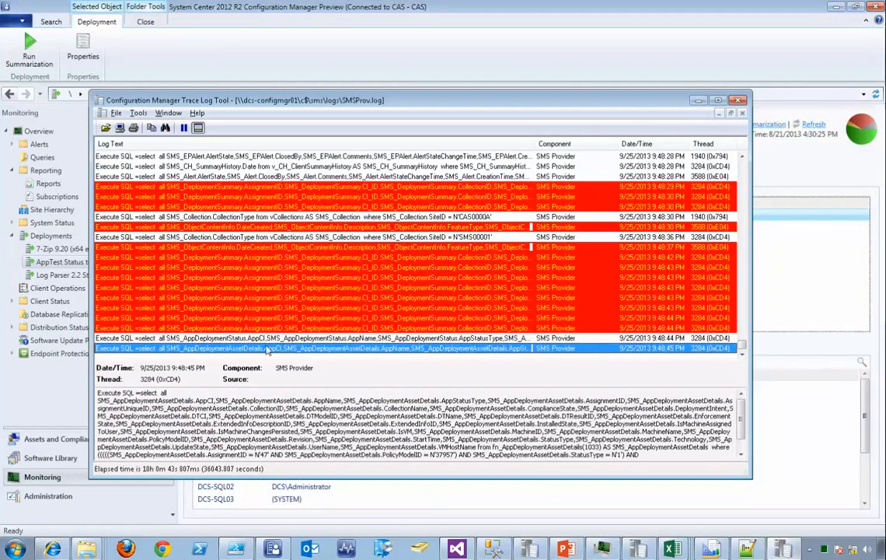
- Copy the SMS_AppDeploymentAssetDetails SQL statement from the latest log entry, starting at "select all" and omitting the Execute SQL prefix
click(464, 447)
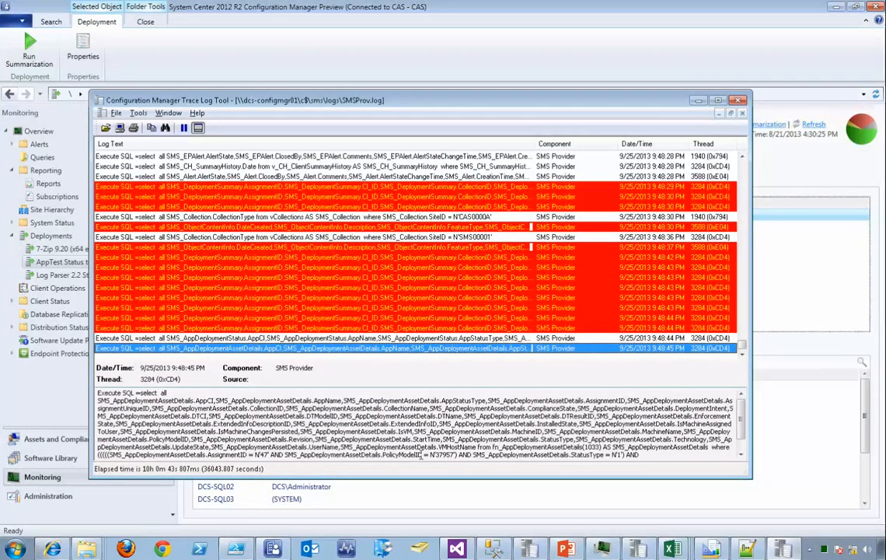
click(647, 455)
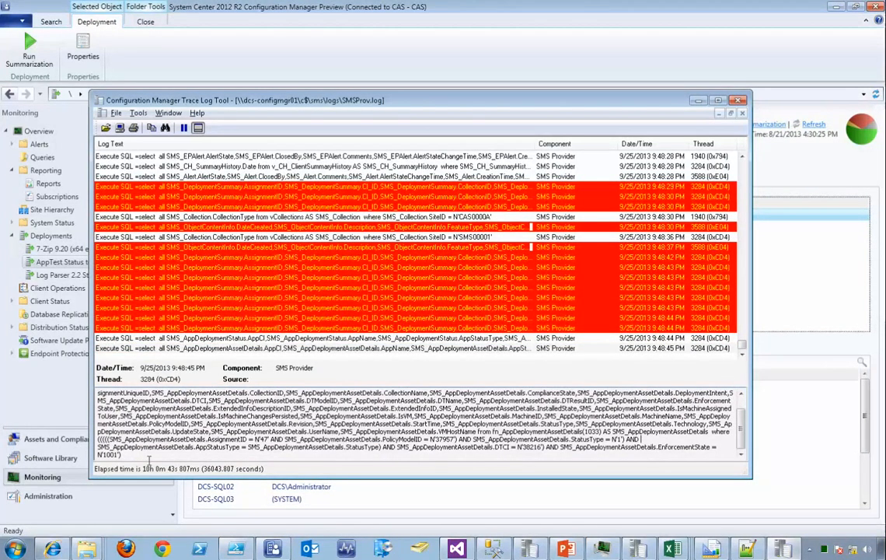
drag(144, 457, 136, 391)
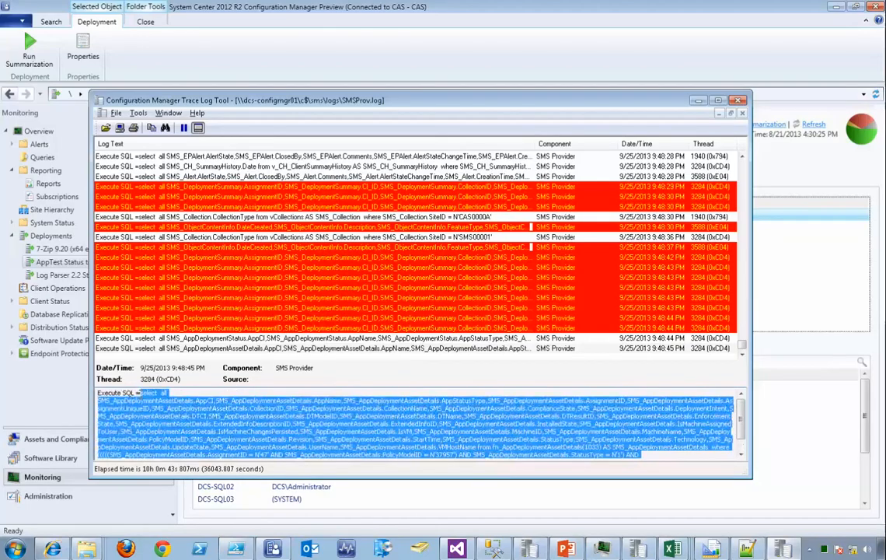
- Switch to SQL Server Management Studio, run the copied statement in a new CM_CAS query, and examine the result columns across to UserName
key(alt+Tab)
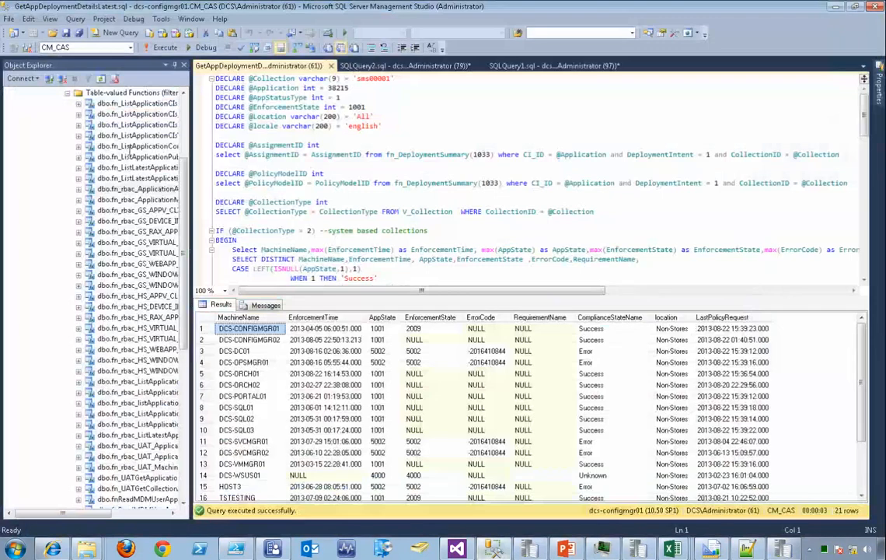
click(120, 34)
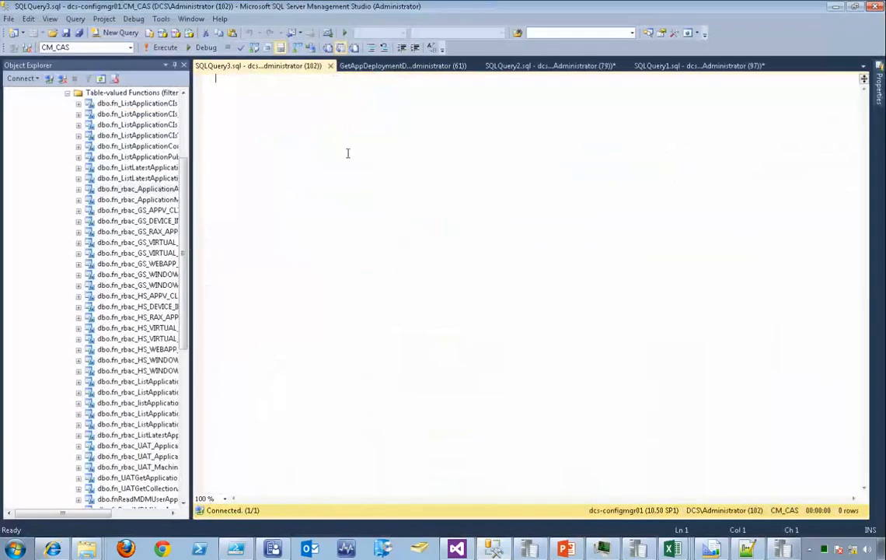
key(ctrl+v)
key(F5)
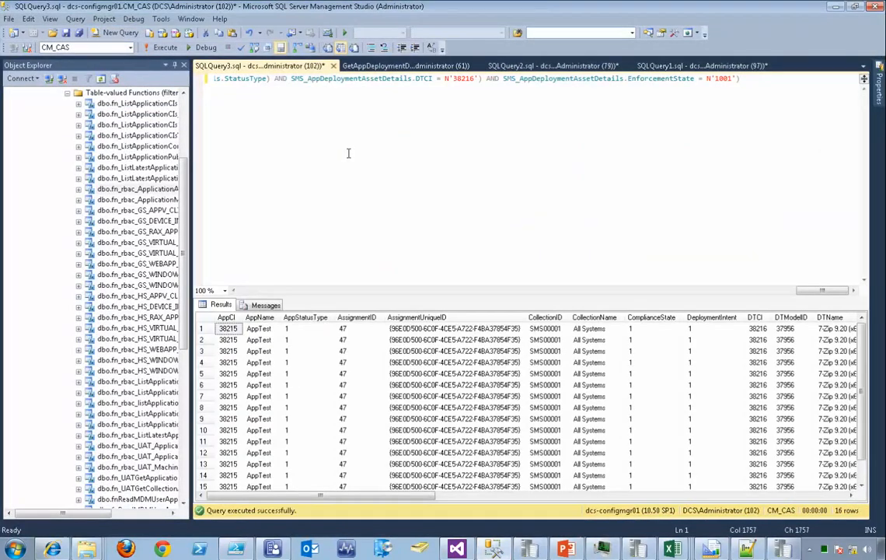
drag(385, 496, 775, 506)
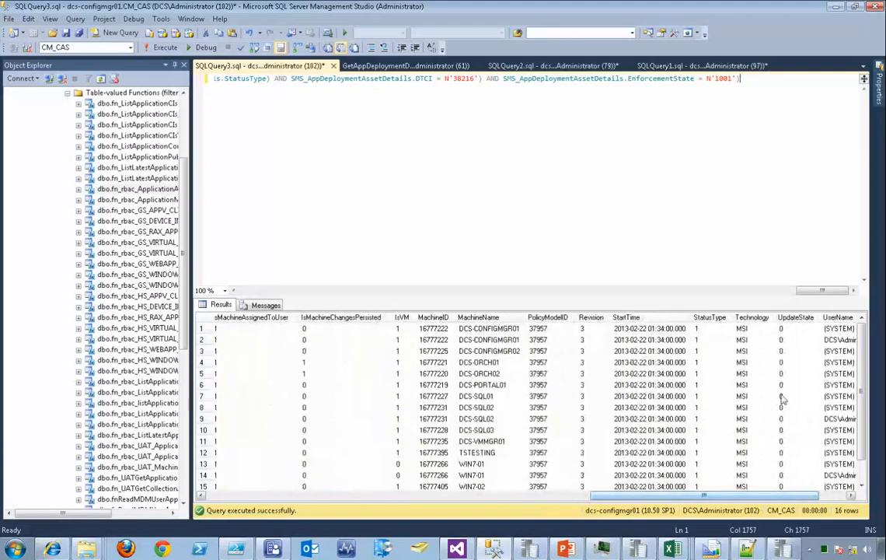
- Break the query's long SELECT column list into shorter lines so that its FROM clause can be read
scroll(622, 373, down, 1)
click(574, 79)
click(304, 79)
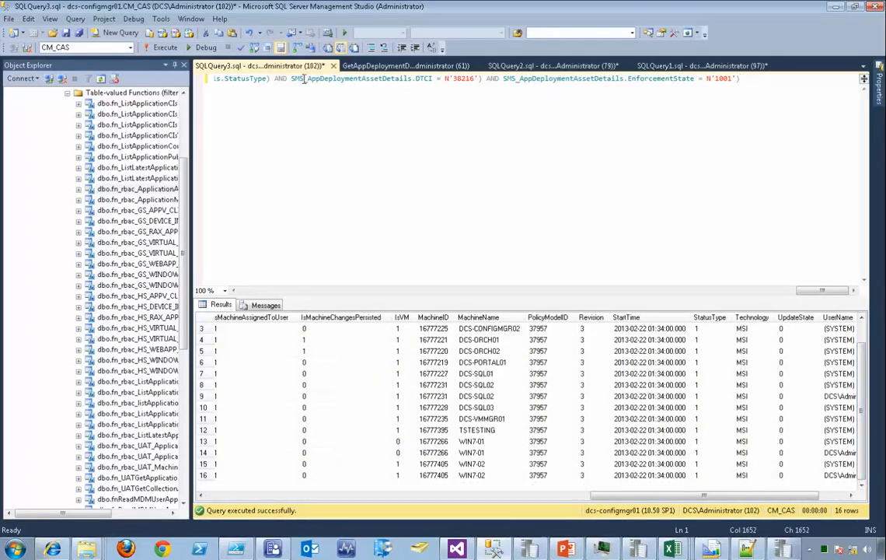
key(Home)
click(718, 79)
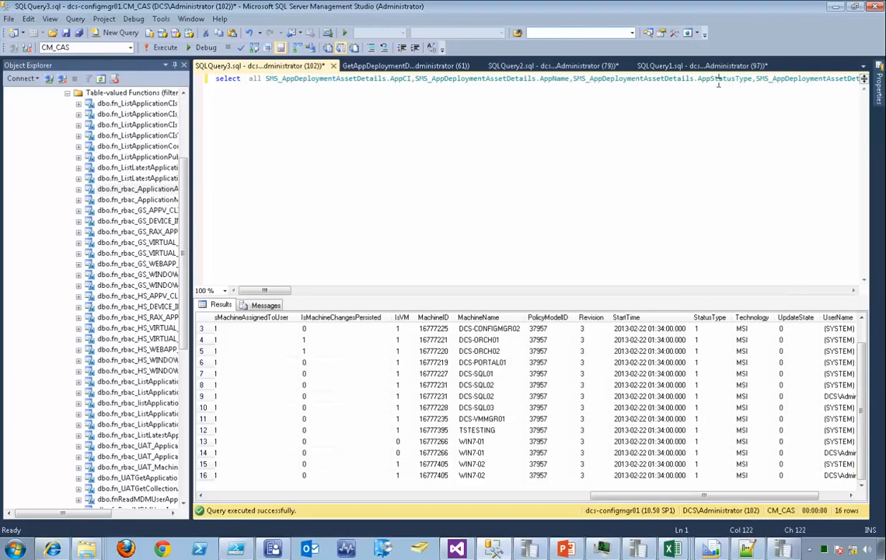
key(Return)
click(714, 88)
key(Return)
click(692, 98)
key(Return)
click(697, 107)
key(Return)
click(703, 117)
key(Return)
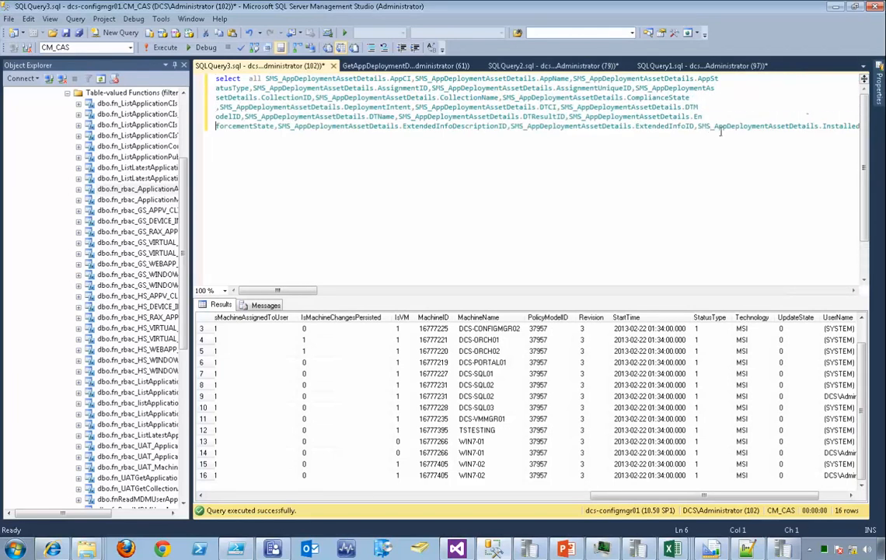
click(710, 126)
key(Return)
click(706, 136)
key(Return)
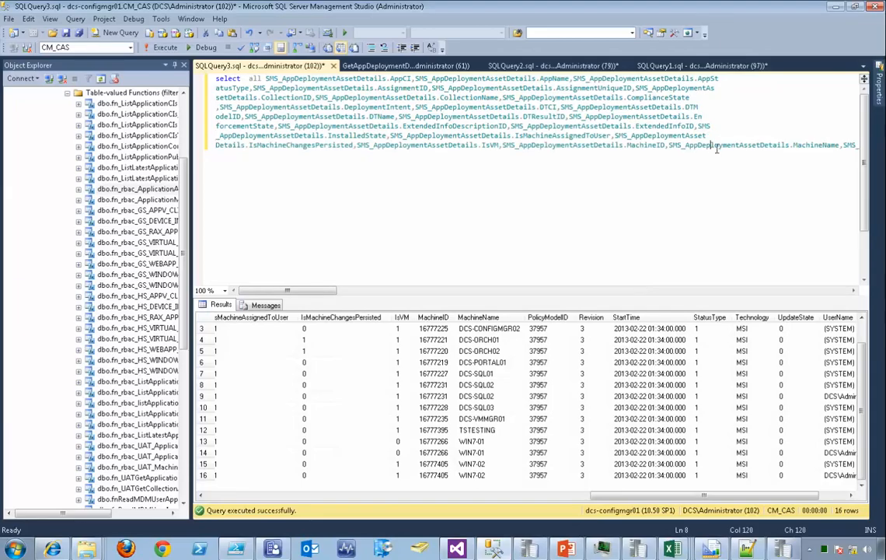
click(709, 145)
key(Return)
click(723, 155)
key(Return)
click(727, 165)
key(Return)
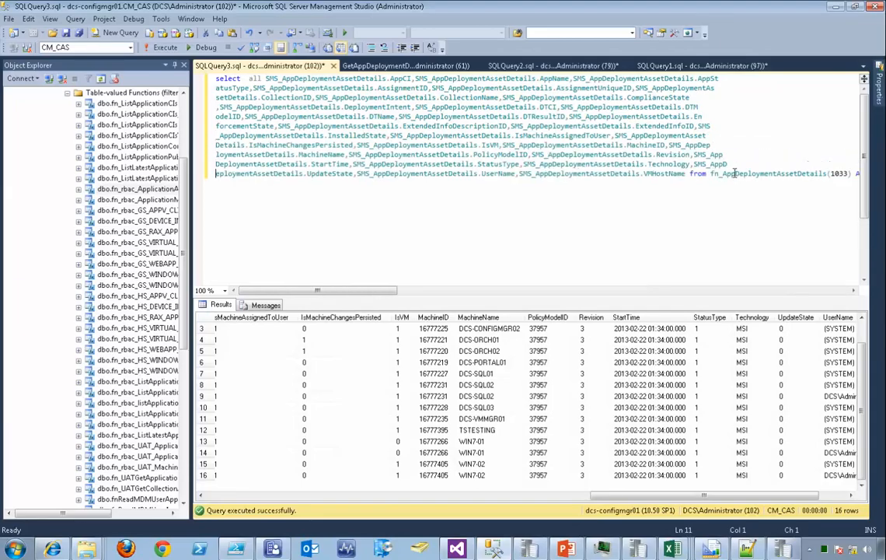
- Move the FROM clause onto its own line below a blank line and replace the whole SELECT column list with *
click(692, 174)
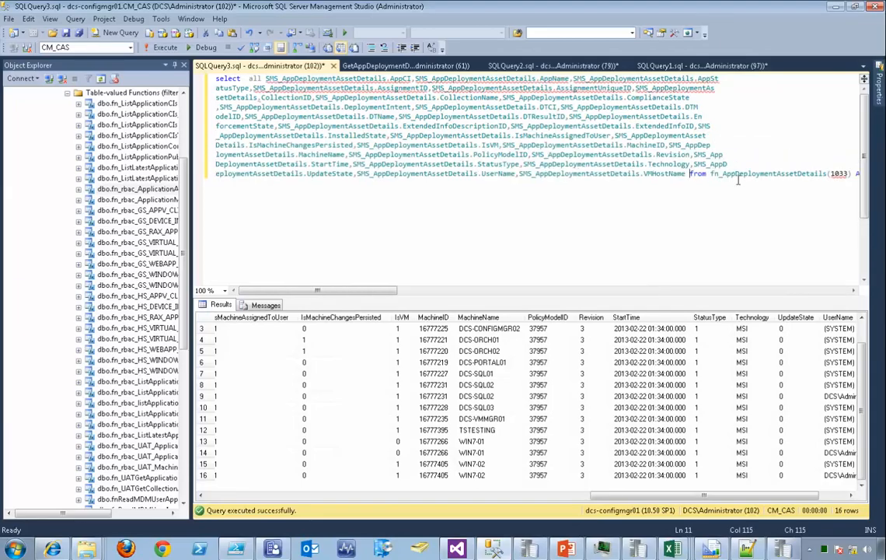
key(Return)
key(Return)
key(Return)
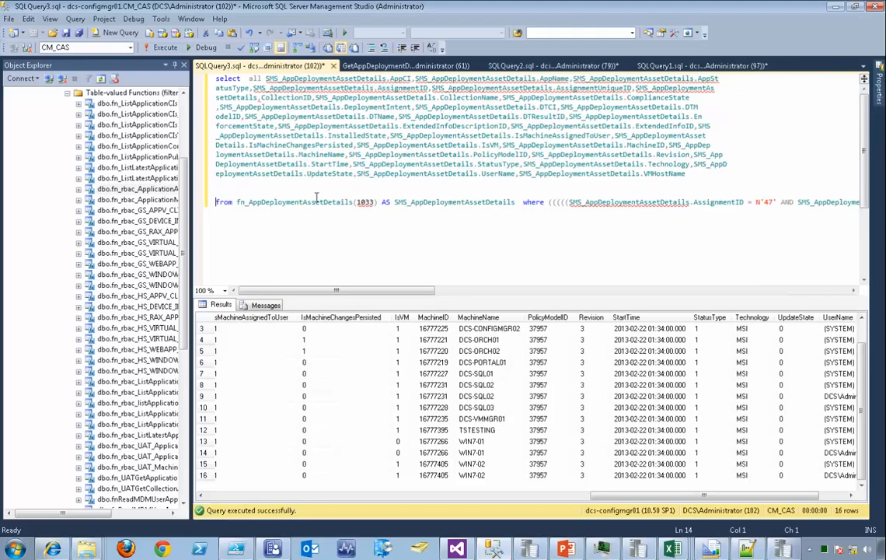
key(ctrl+shift+Home)
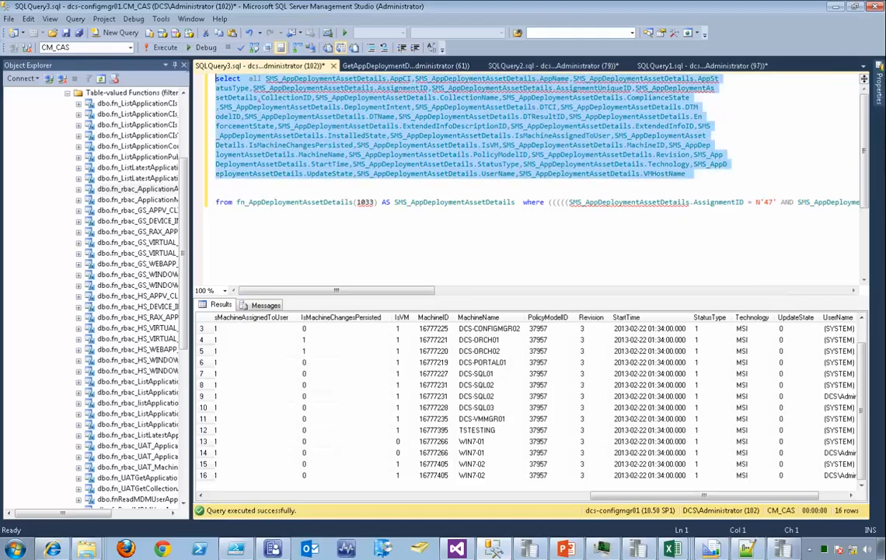
shift+click(252, 78)
shift+click(244, 78)
text(*)
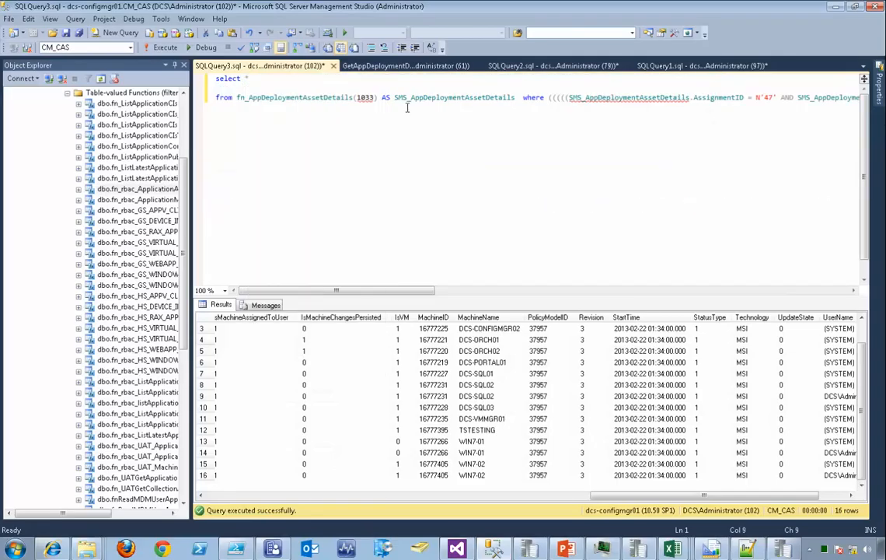
- Put the WHERE clause on its own line, break its conditions after the PolicyModelID and AppStatusType comparisons, and run the query
click(523, 98)
key(Return)
click(719, 106)
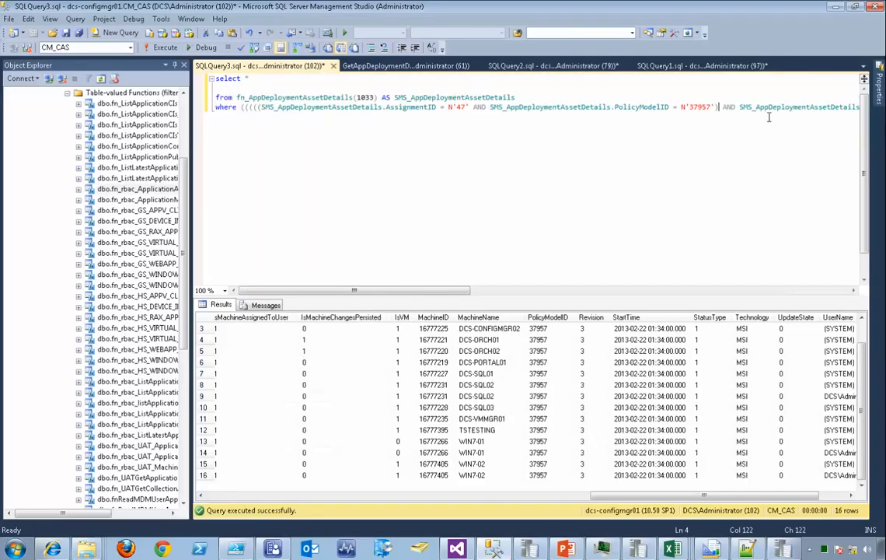
key(Return)
click(820, 116)
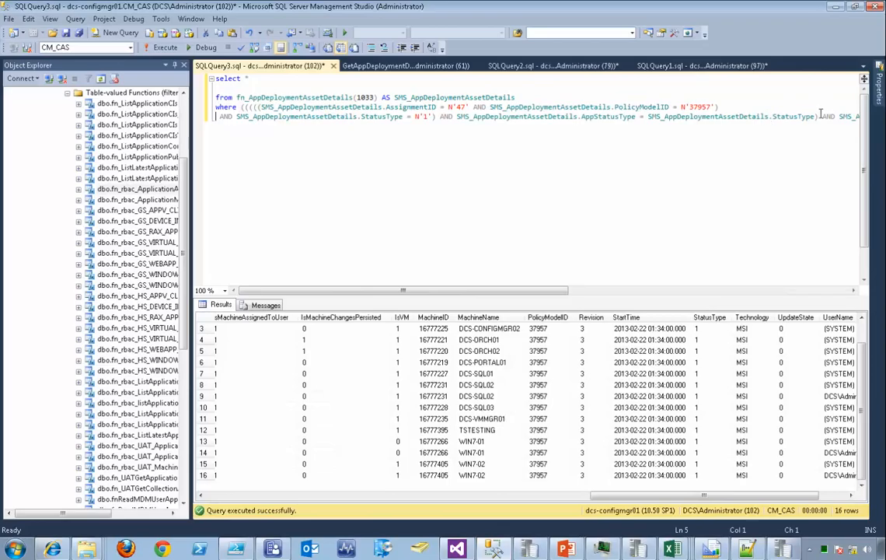
key(Return)
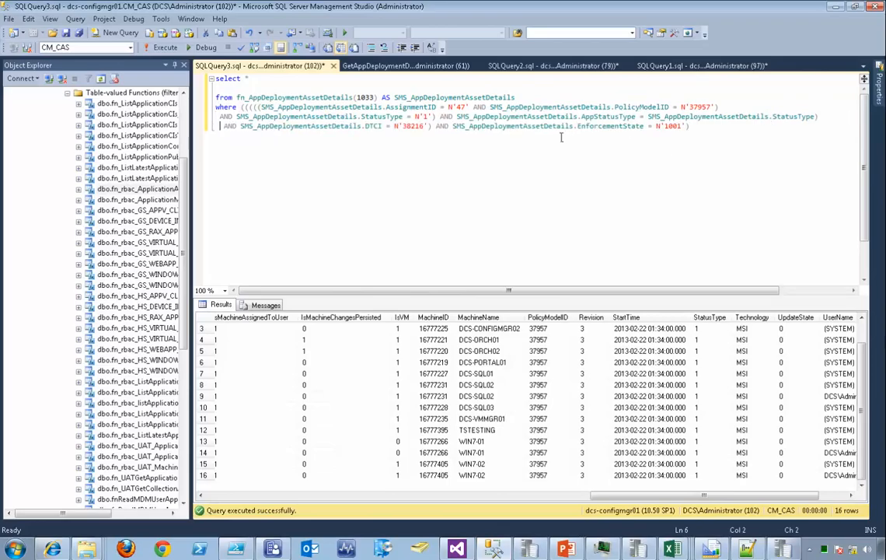
key(F5)
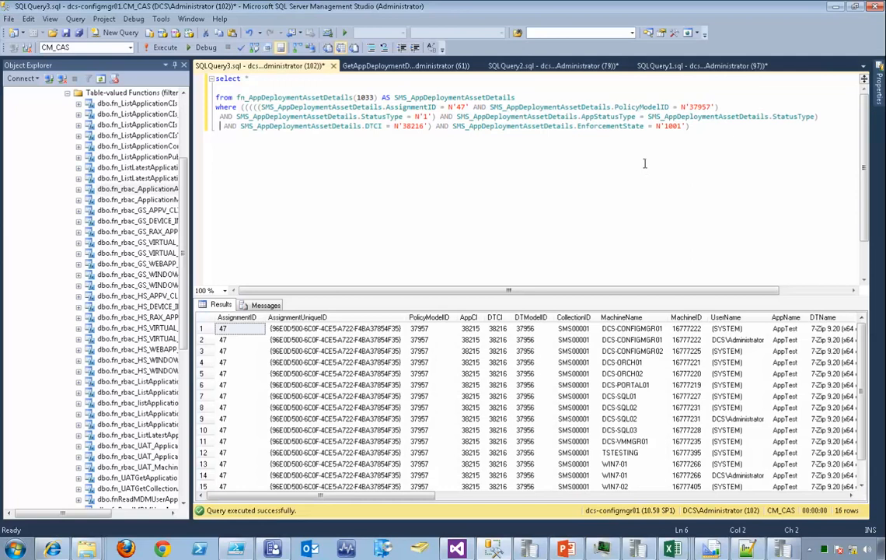
- Compare the query rows with the AppTest deployment's Asset Details in Configuration Manager, then return to SQL Server Management Studio
key(alt+Tab)
key(alt+Tab)
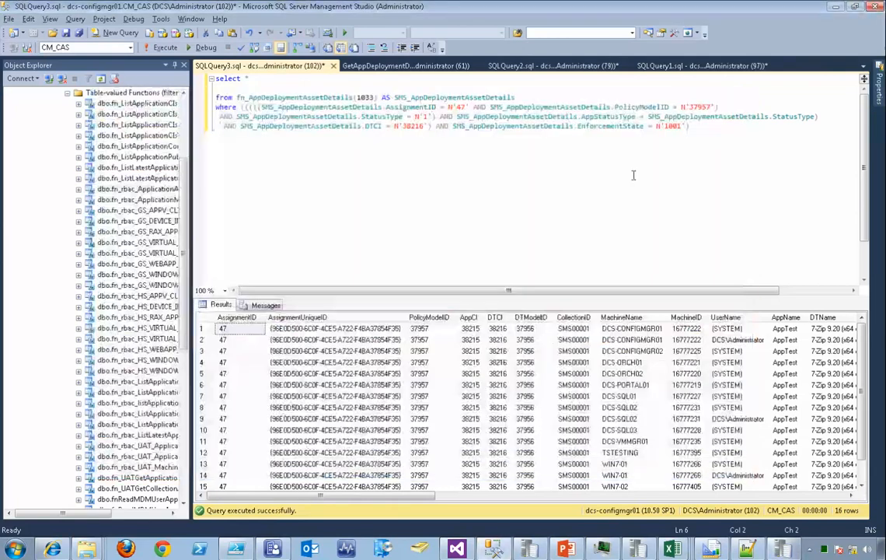
key(alt+Tab)
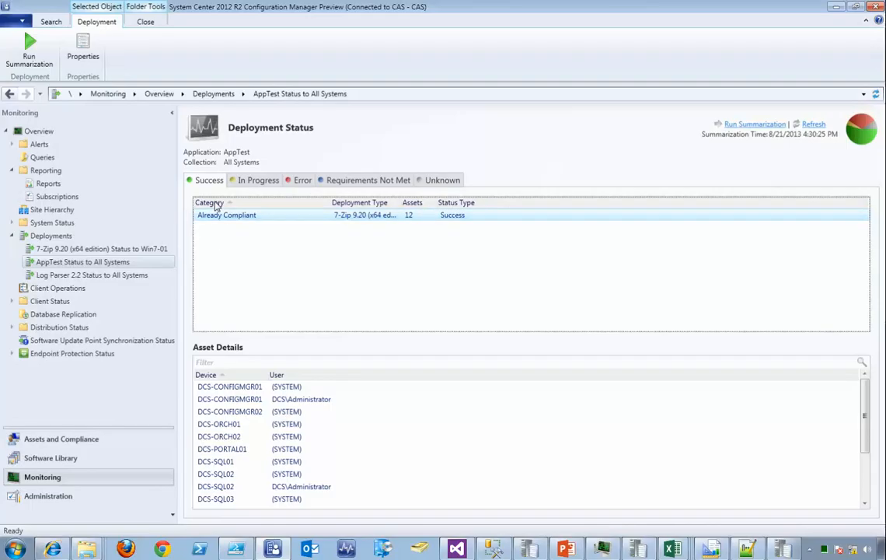
key(alt+Tab)
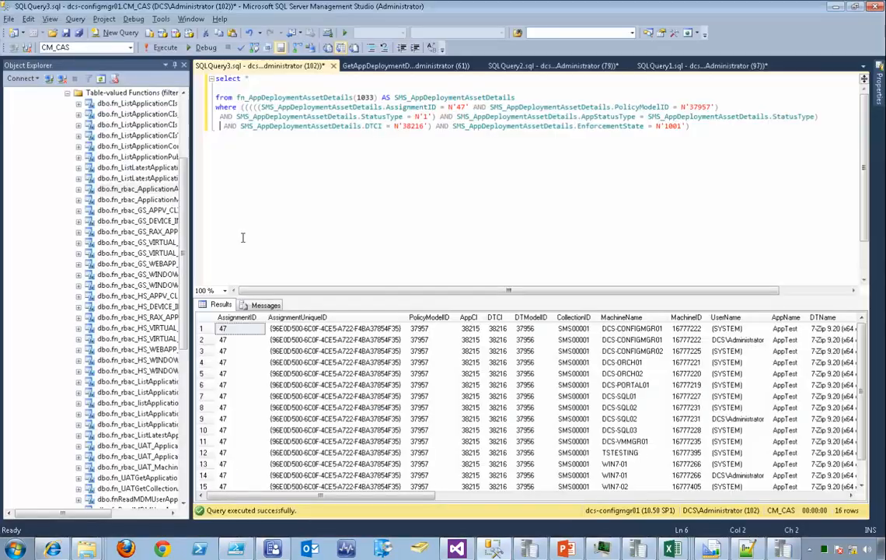
key(alt+Tab)
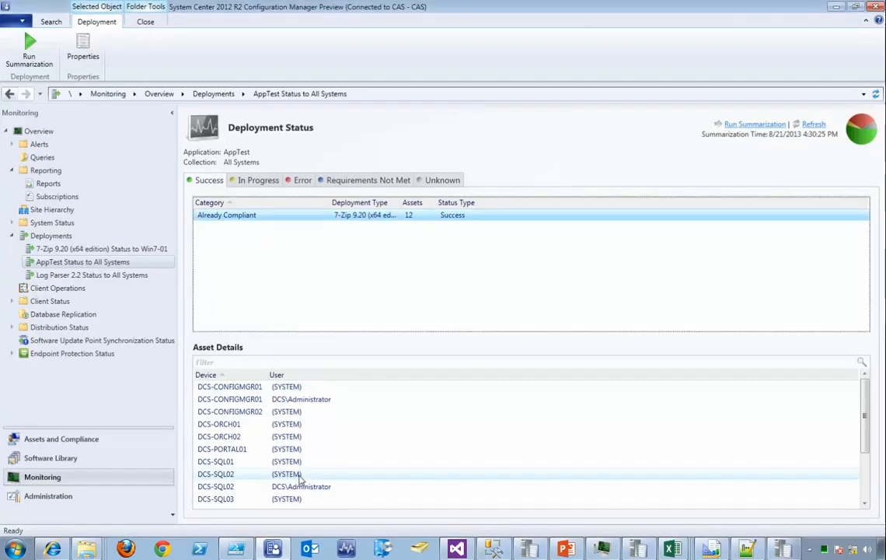
key(alt+Tab)
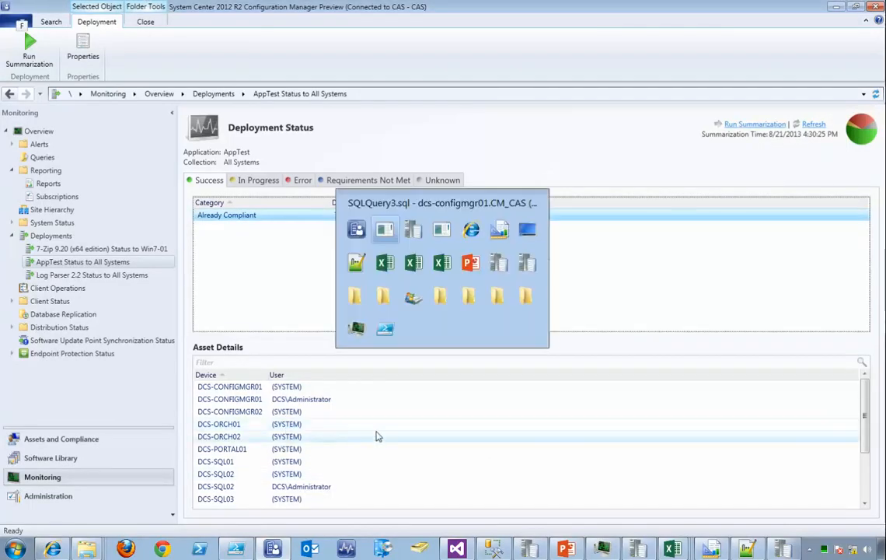
- Remove the leading space before the DTCI condition and join the StatusType condition line to the PolicyModelID line above
key(End)
key(Home)
key(BackSpace)
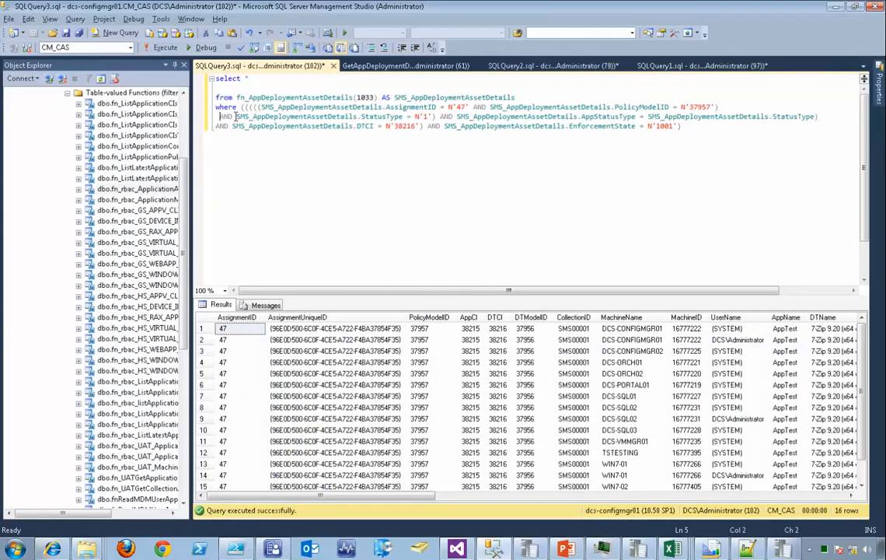
key(BackSpace)
key(BackSpace)
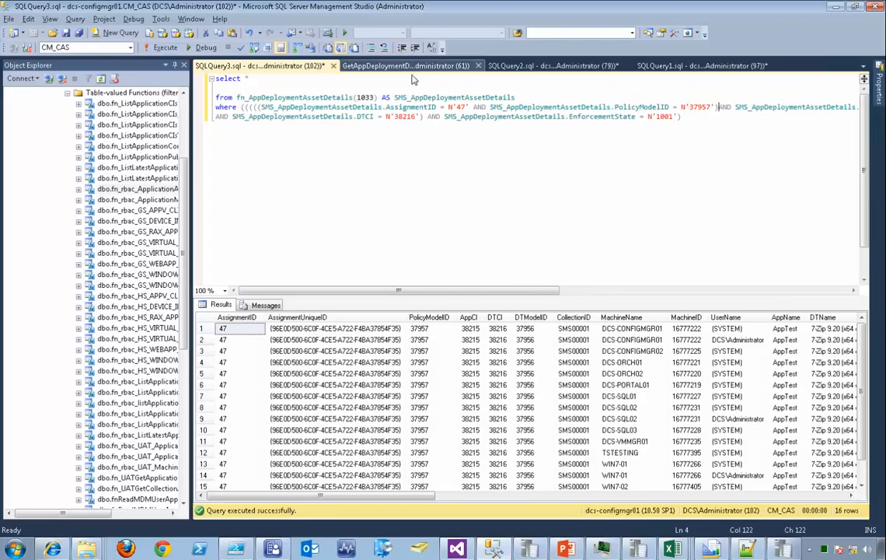
- Highlight the 1033 argument in the FROM clause and copy the function name fn_AppDeploymentAssetDetails
drag(356, 98, 376, 98)
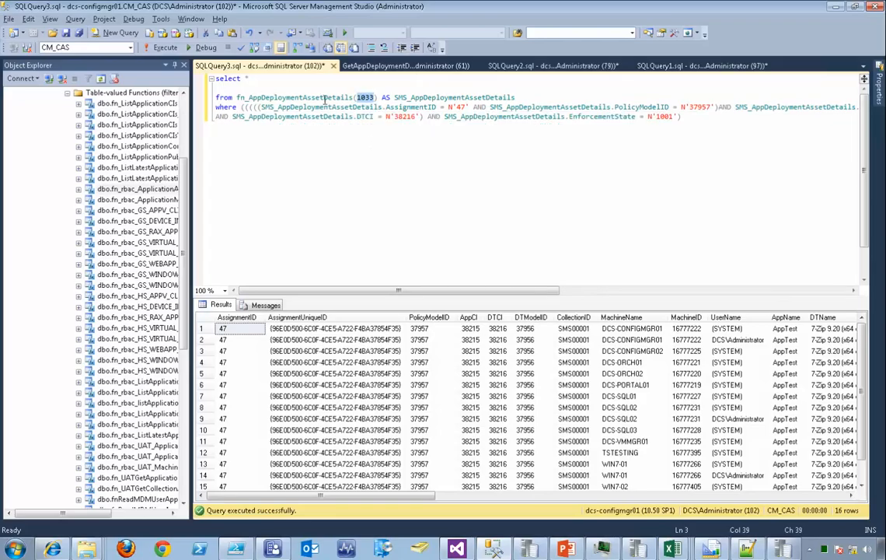
click(354, 98)
click(362, 139)
drag(329, 97, 237, 98)
key(ctrl+c)
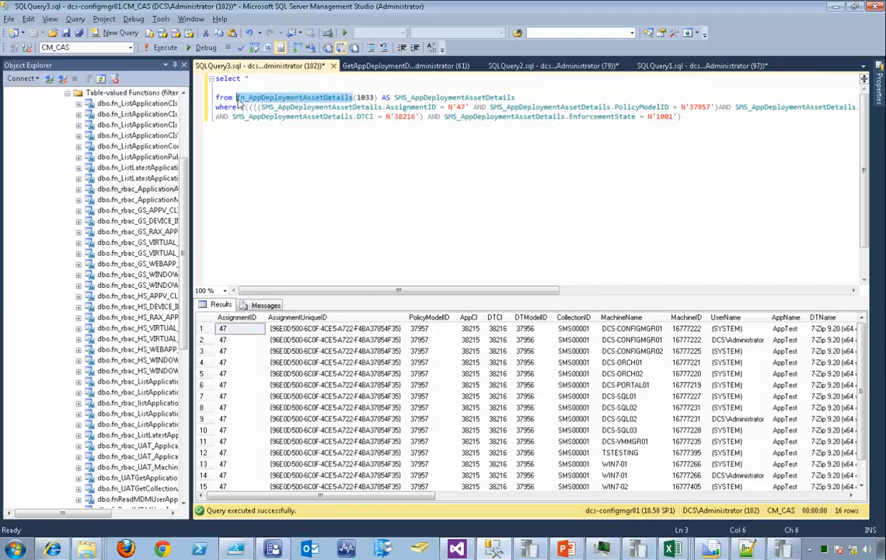
- Add the statement sp_helptext fn_AppDeploymentAssetDetails a few lines below the query and run only that statement
click(706, 124)
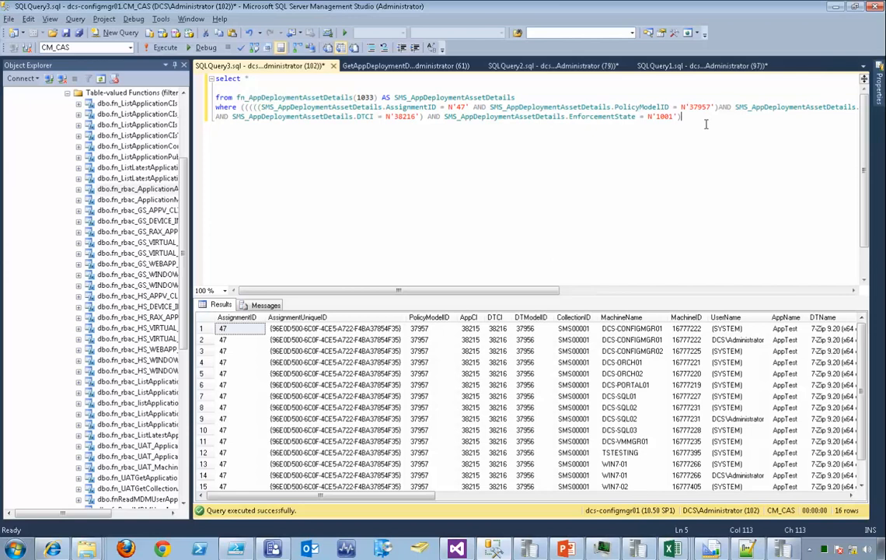
key(Return)
key(Return)
key(Return)
key(Return)
text(sp_helptext)
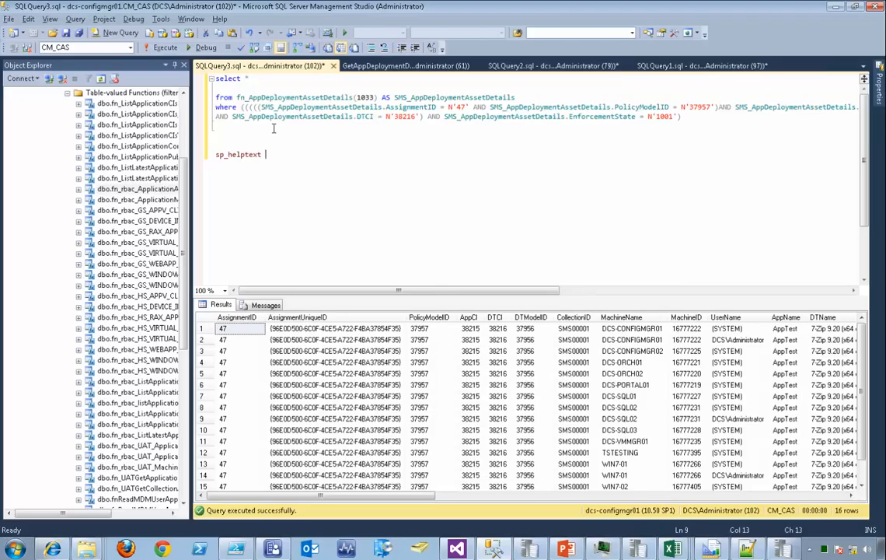
key(ctrl+v)
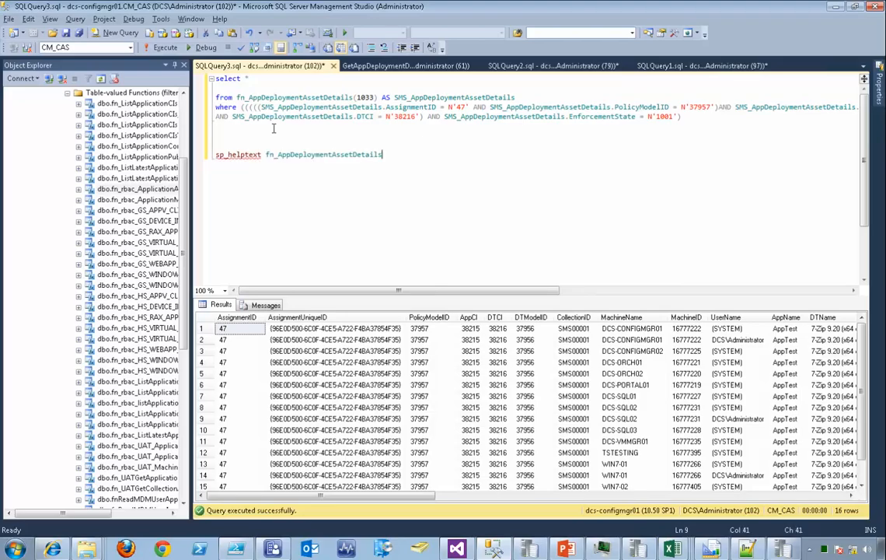
key(shift+Home)
key(F5)
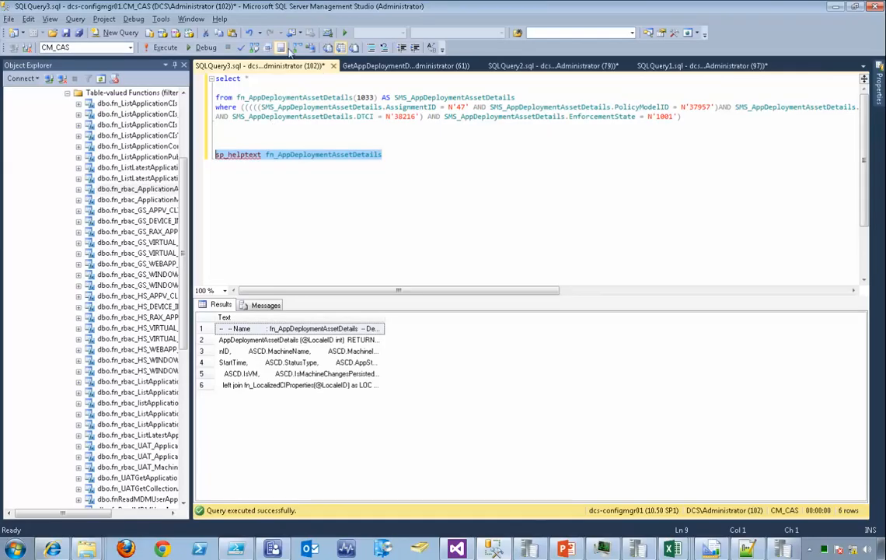
- Rerun the sp_helptext statement with results as text, enlarge the results area, and highlight vAppDeploymentAssetDetails in the function's FROM clause
click(337, 49)
key(F5)
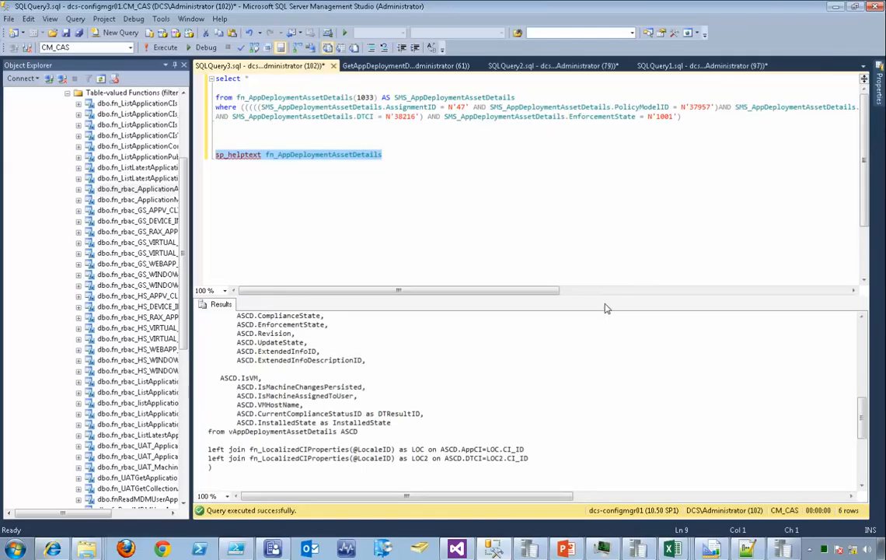
drag(610, 299, 584, 208)
drag(862, 376, 877, 362)
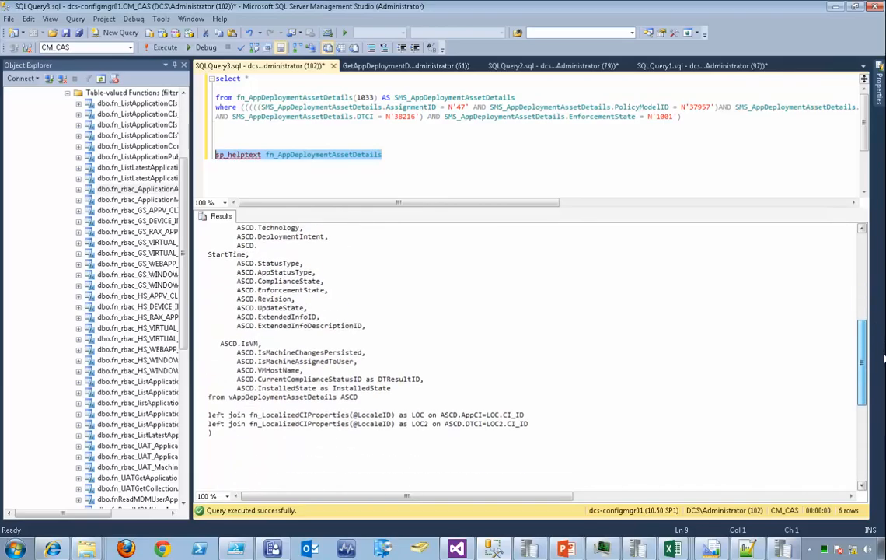
double_click(297, 391)
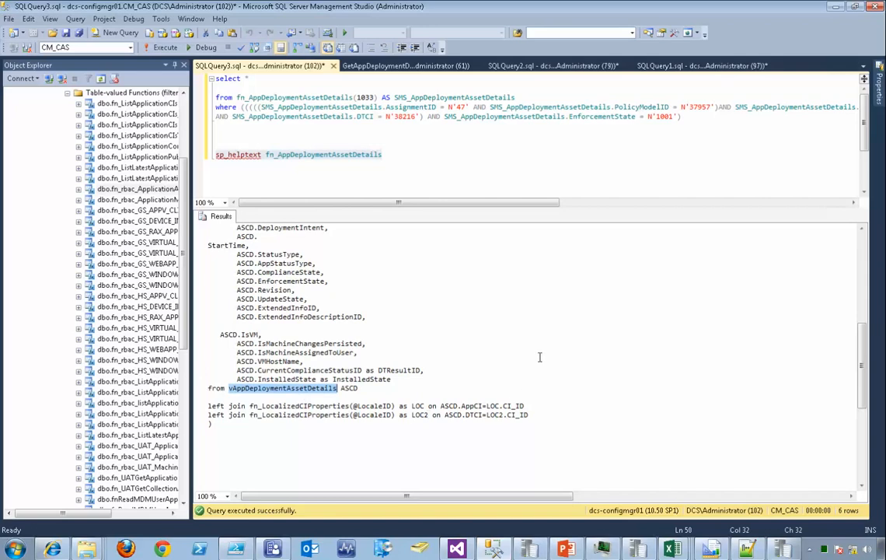
scroll(539, 357, up, 2)
click(435, 158)
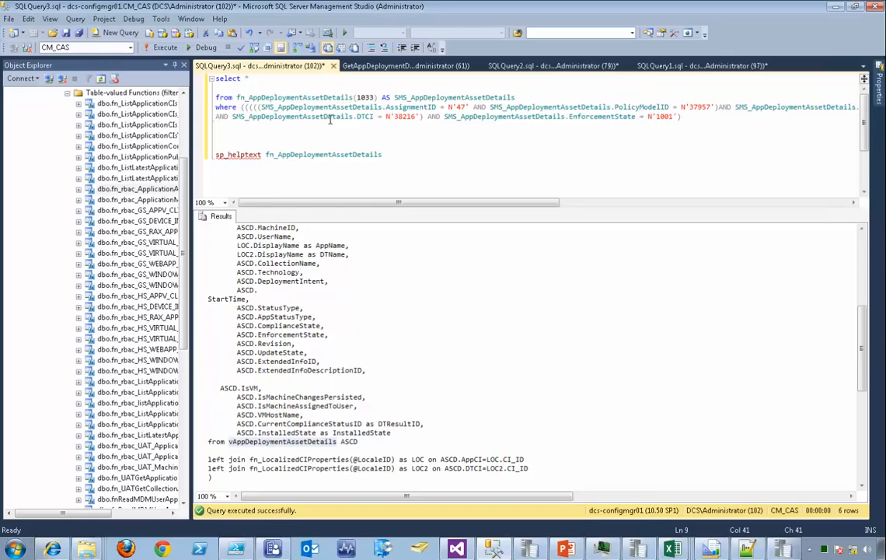
click(867, 245)
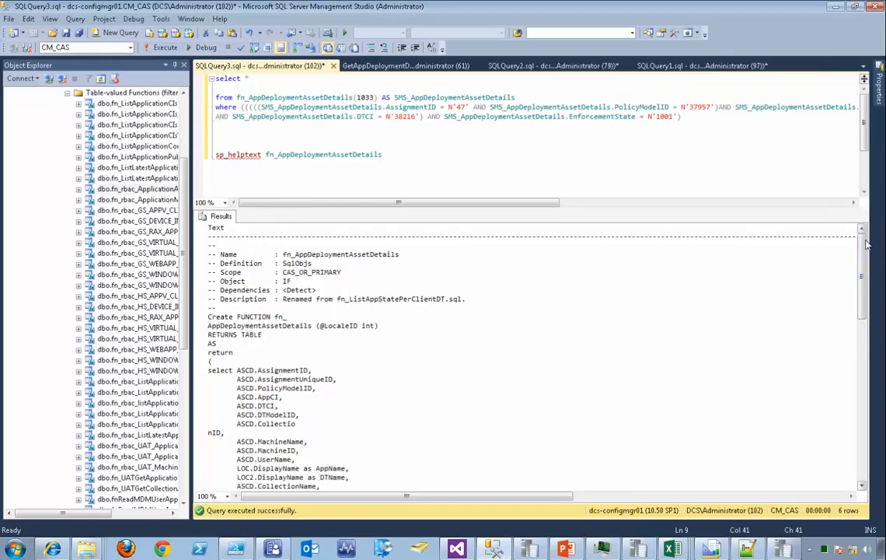
double_click(334, 325)
- Switch to the All application deployments (advanced) report in Report Builder and open the properties of its locale parameter
key(Down)
key(Down)
key(Down)
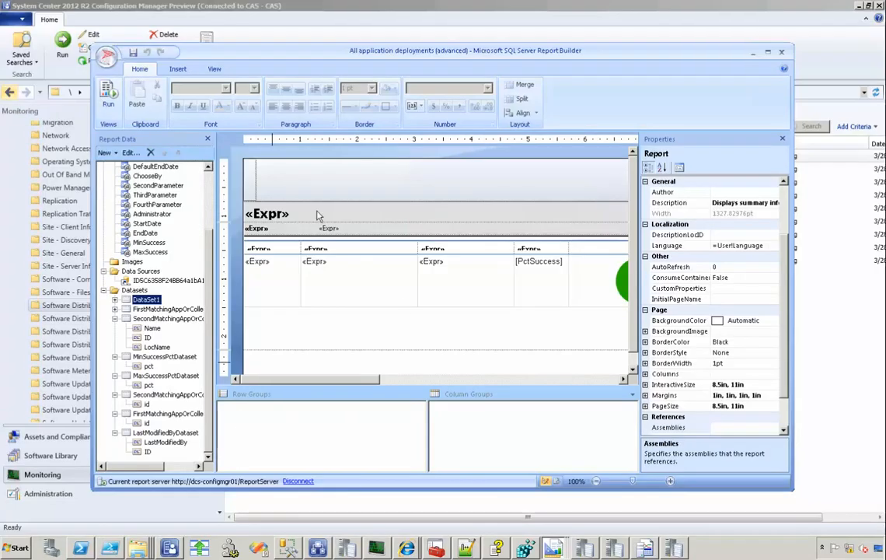
scroll(186, 163, up, 3)
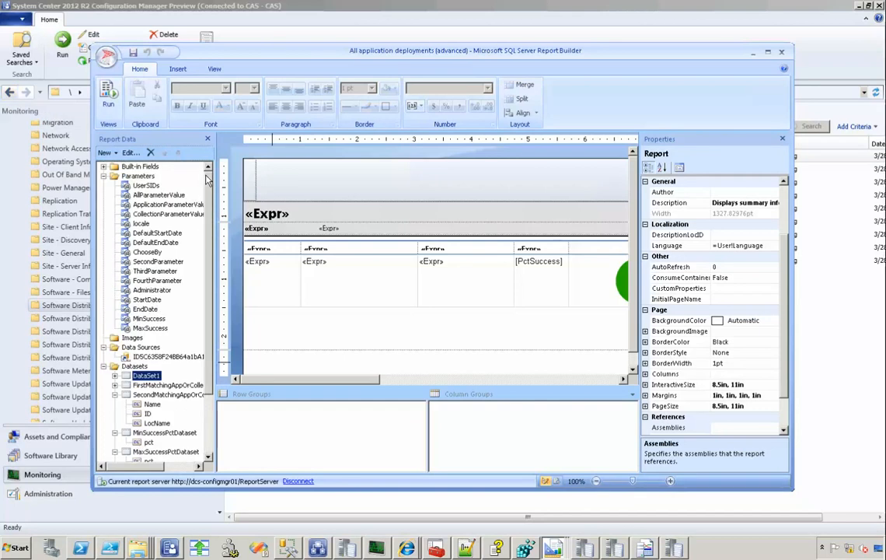
click(143, 224)
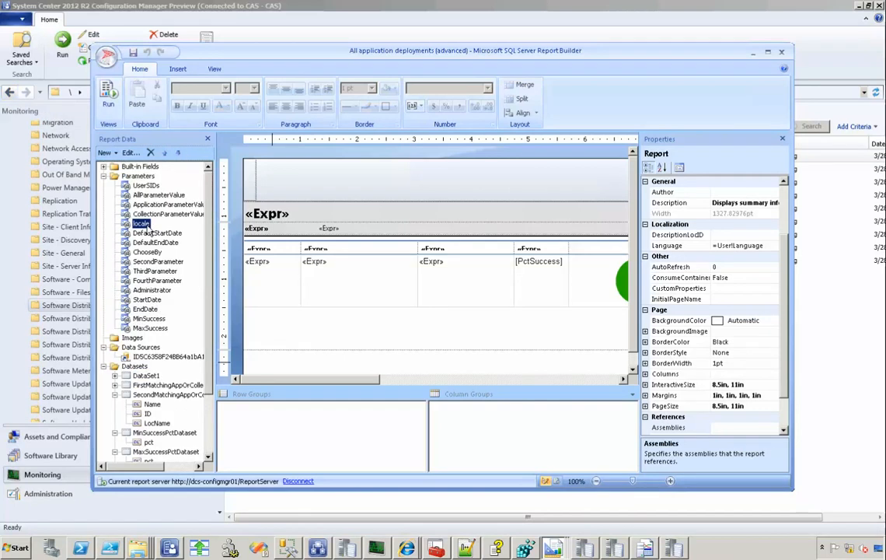
double_click(143, 224)
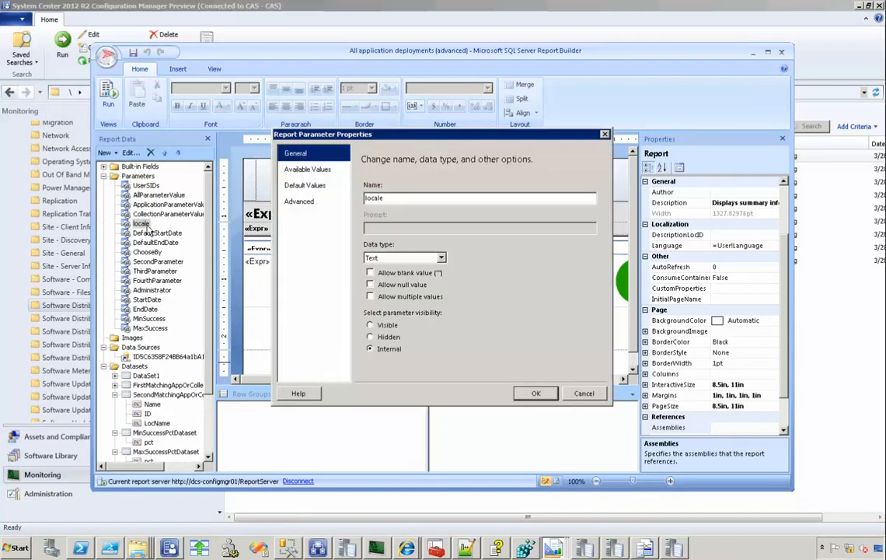
- Examine the locale parameter's default value and its underlying expression, and close the dialogs without changing anything
click(304, 186)
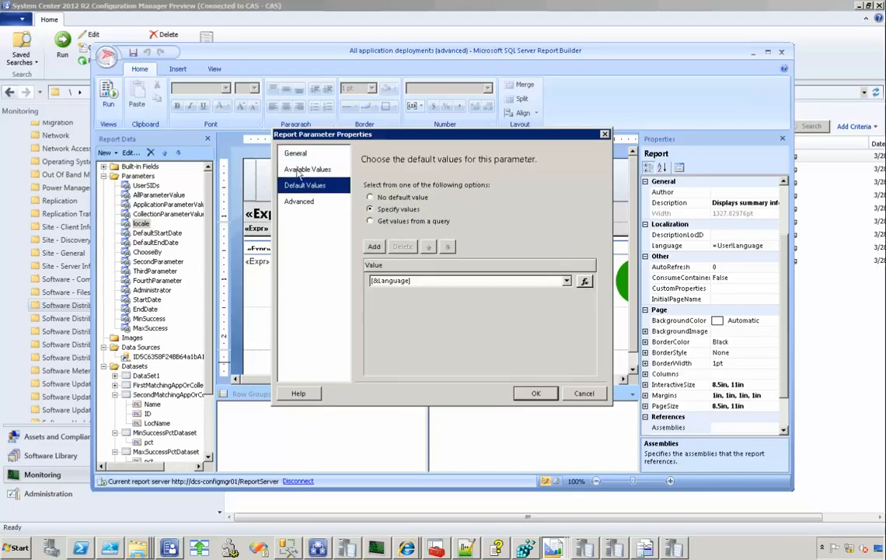
click(294, 154)
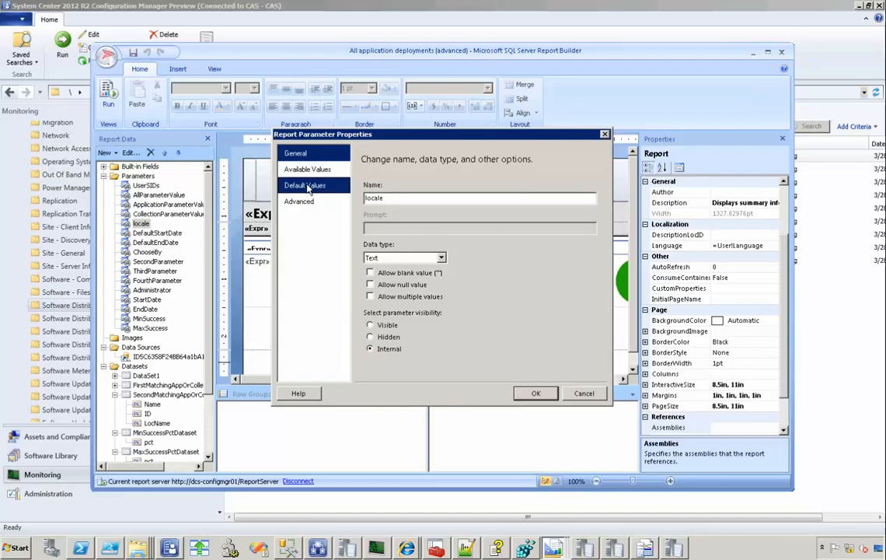
click(346, 186)
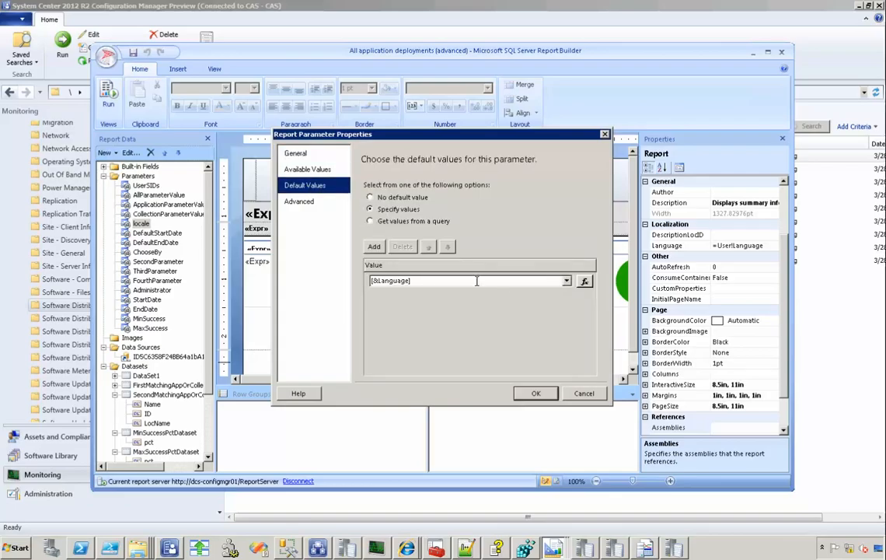
click(584, 281)
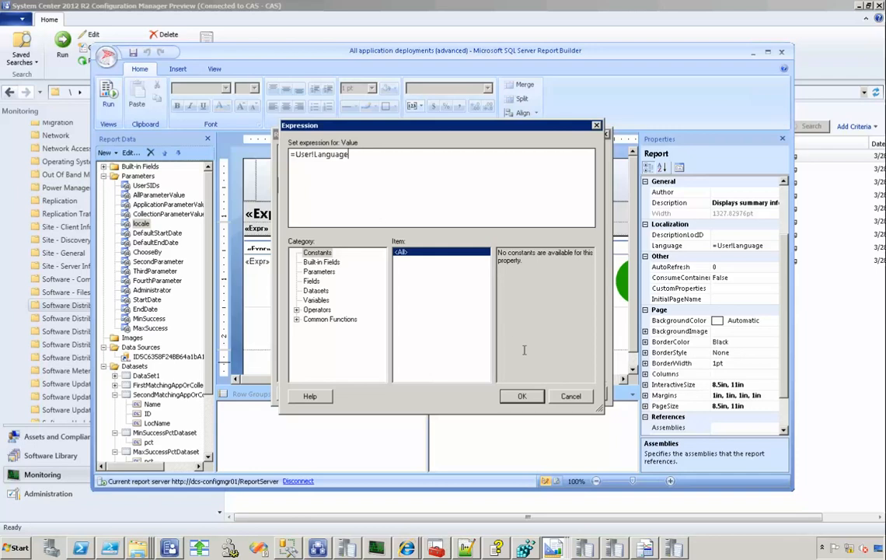
click(565, 398)
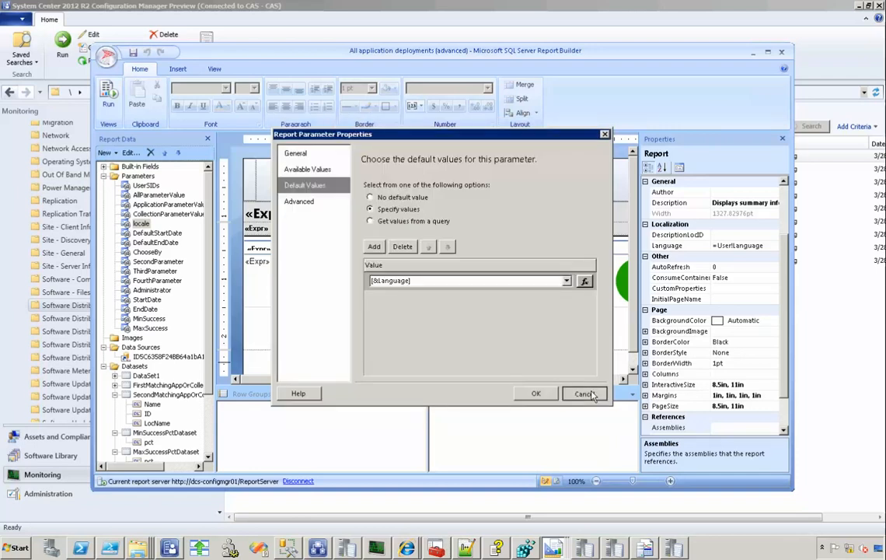
click(591, 395)
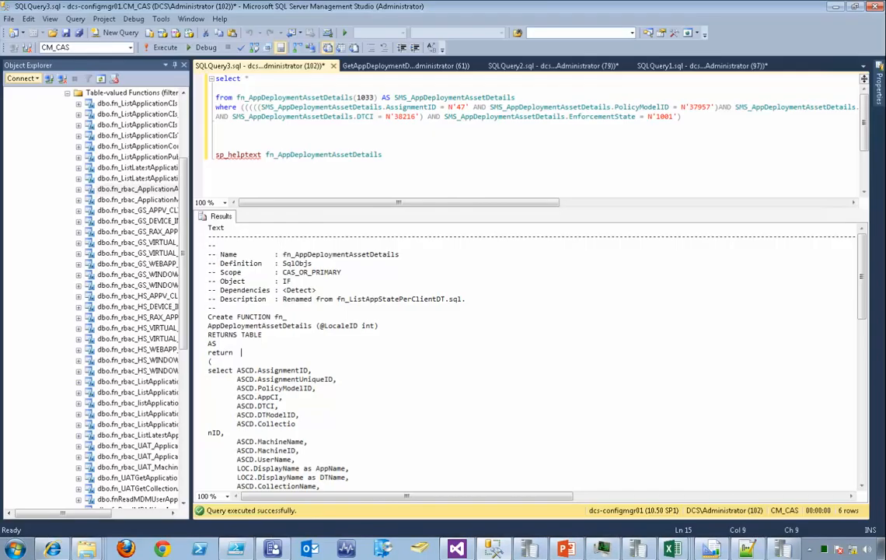
- In the All application deployments (basic) report in Internet Explorer, choose by Application, with Log Parser 2.2 and the All Systems collection
click(224, 143)
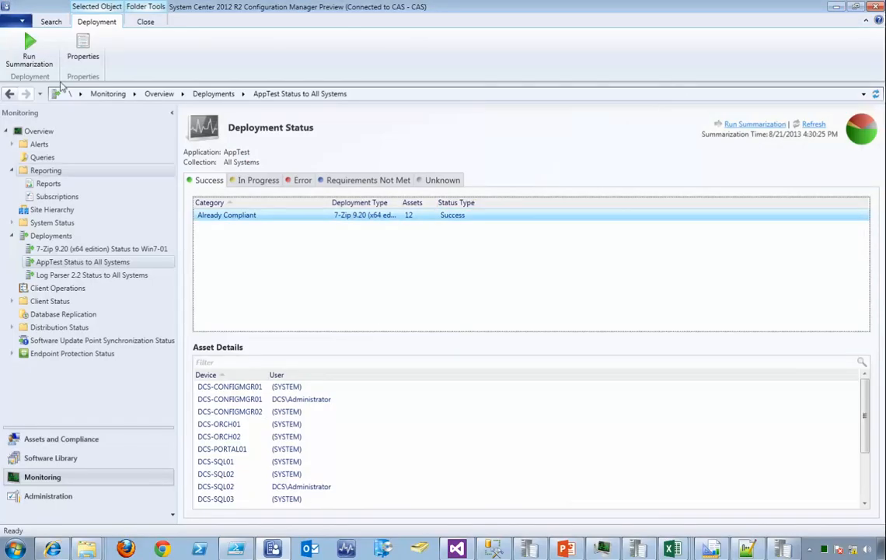
mouse_move(711, 549)
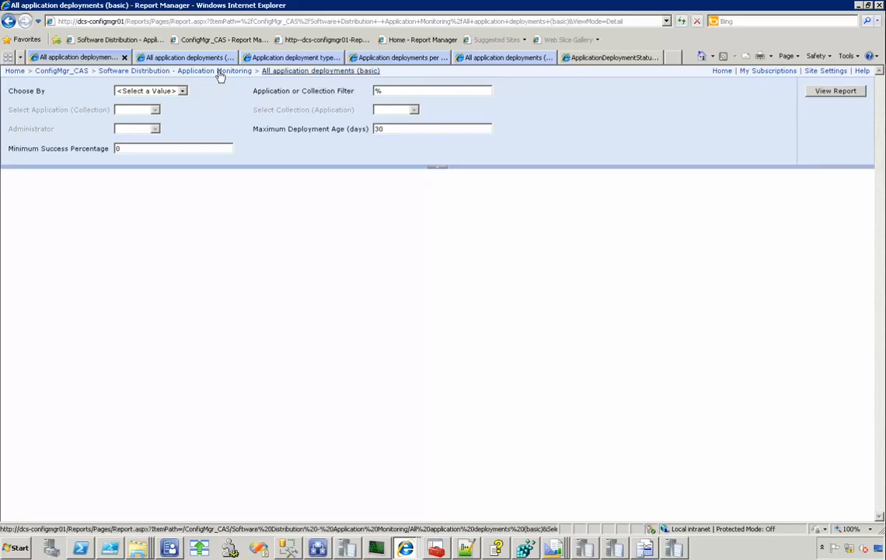
click(182, 92)
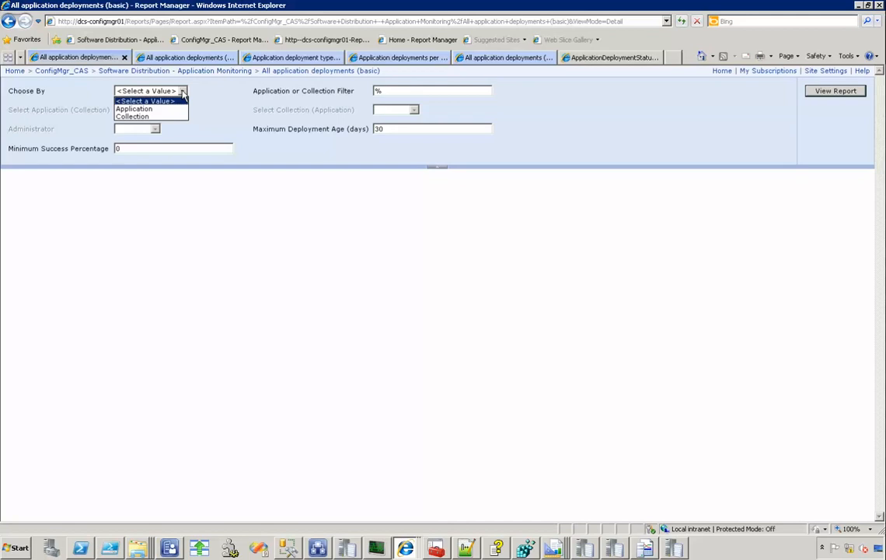
click(136, 109)
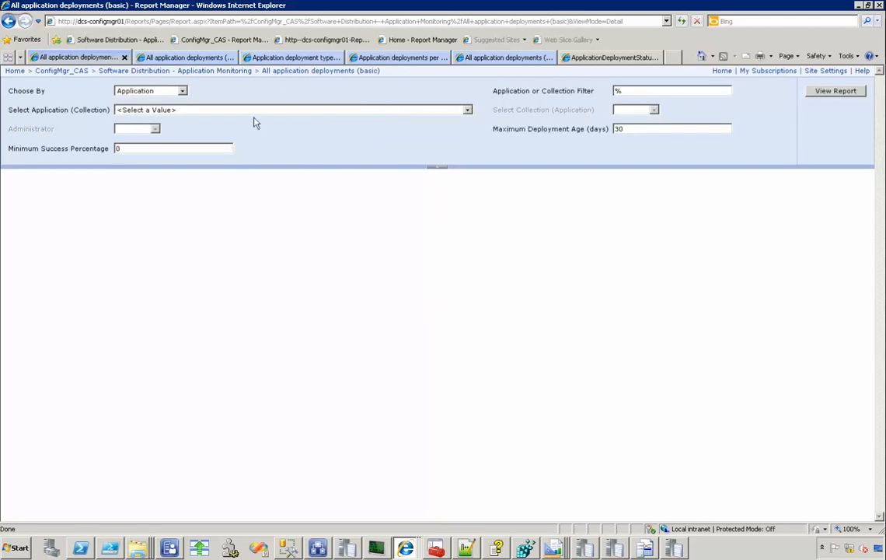
click(218, 111)
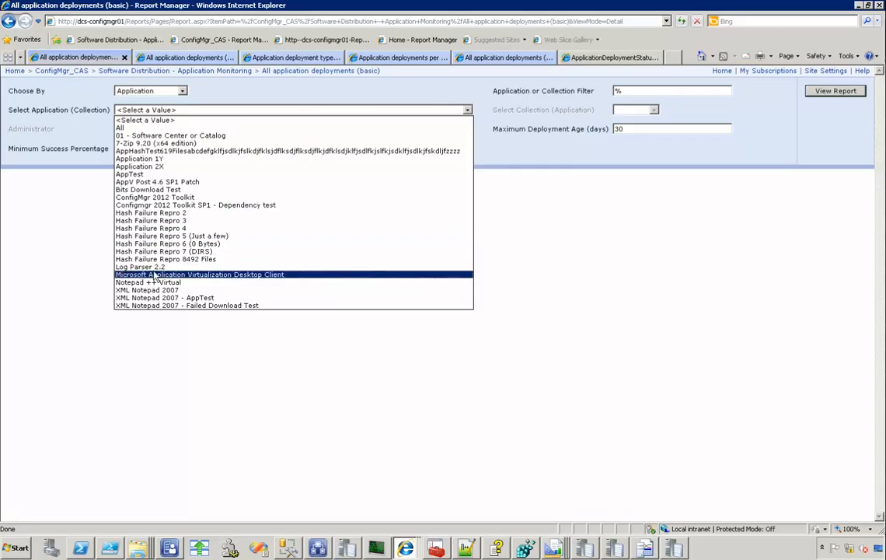
click(157, 269)
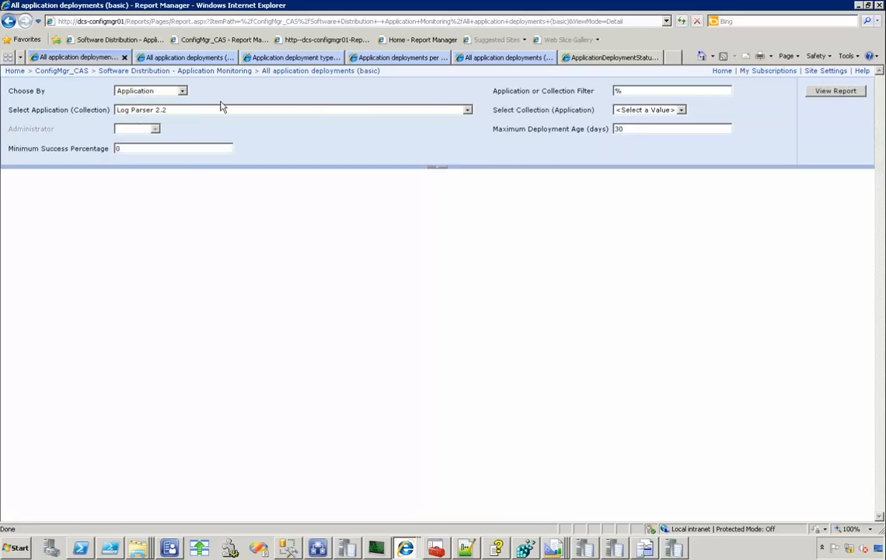
click(680, 111)
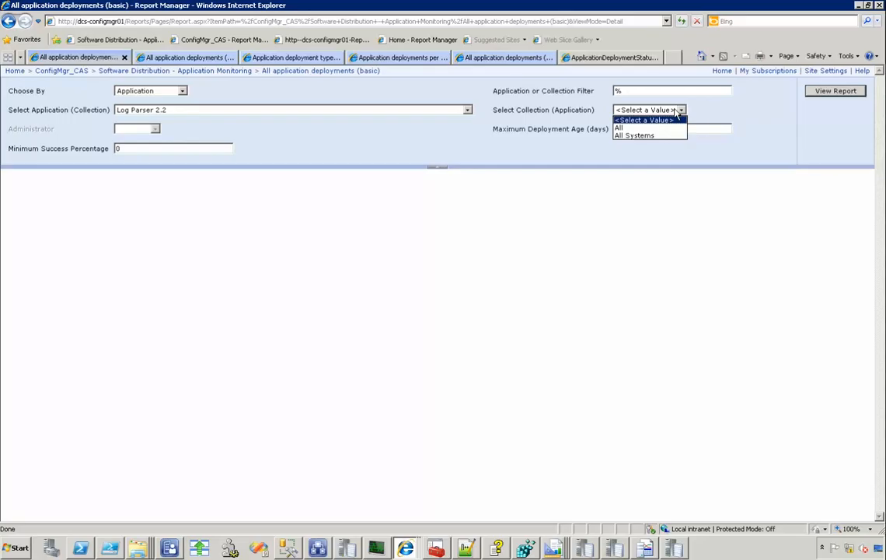
click(631, 135)
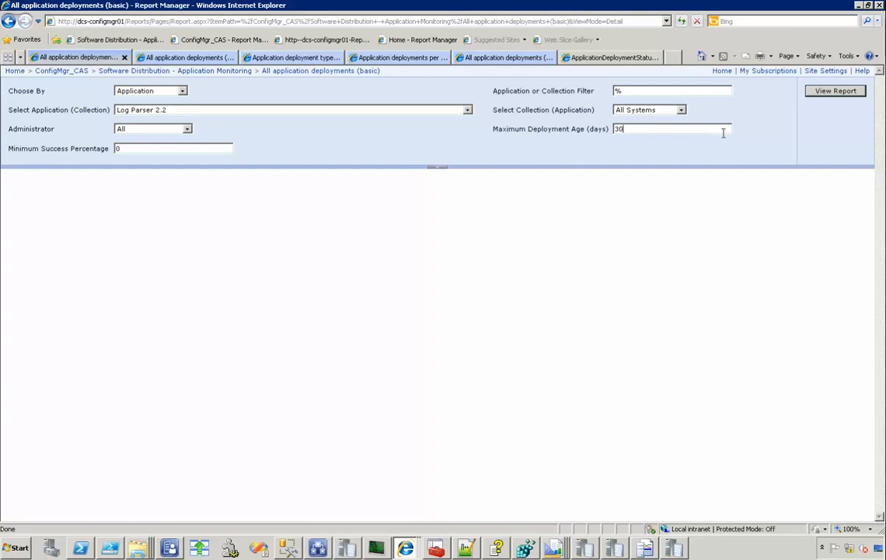
- Run the report with a maximum deployment age of 300 days and view the deployment status details behind its Success entry
click(825, 91)
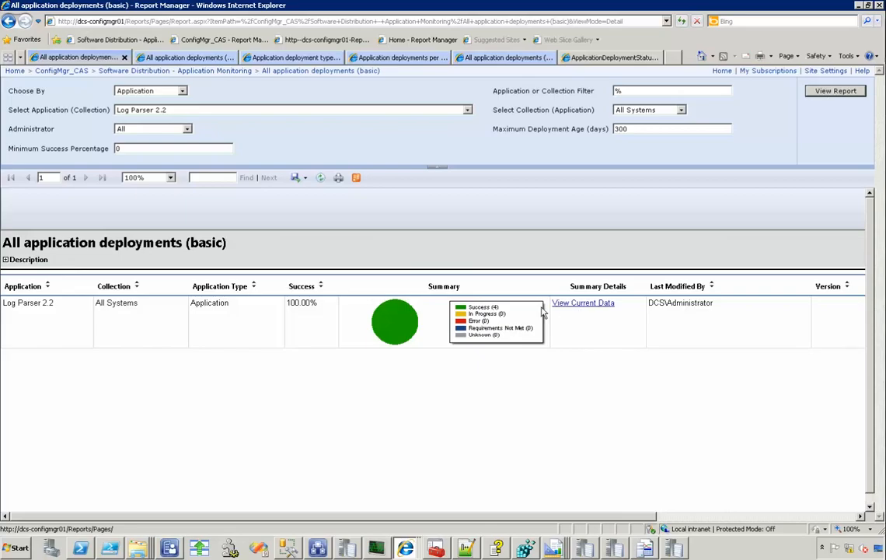
click(489, 309)
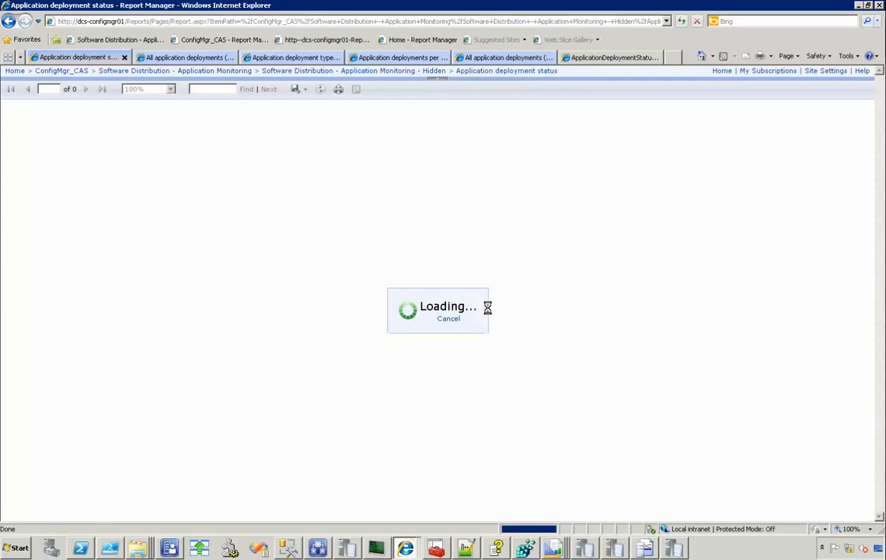
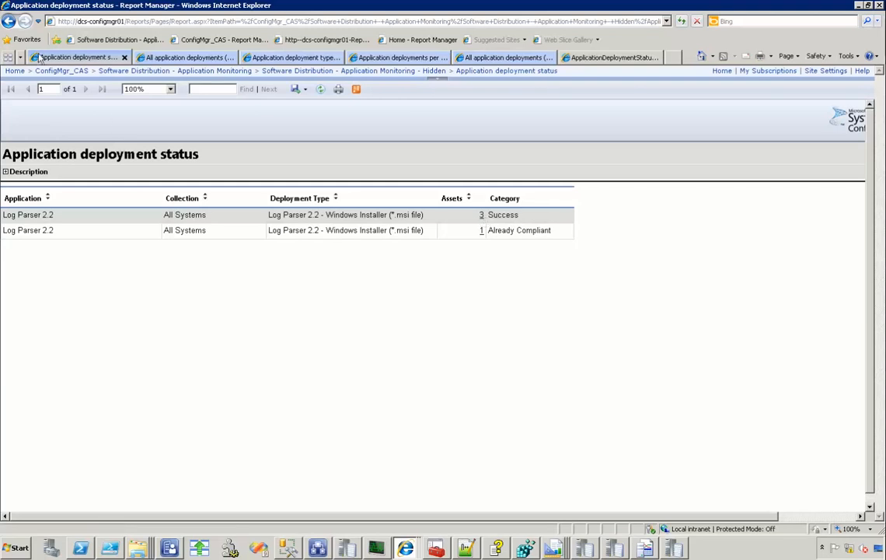
click(8, 22)
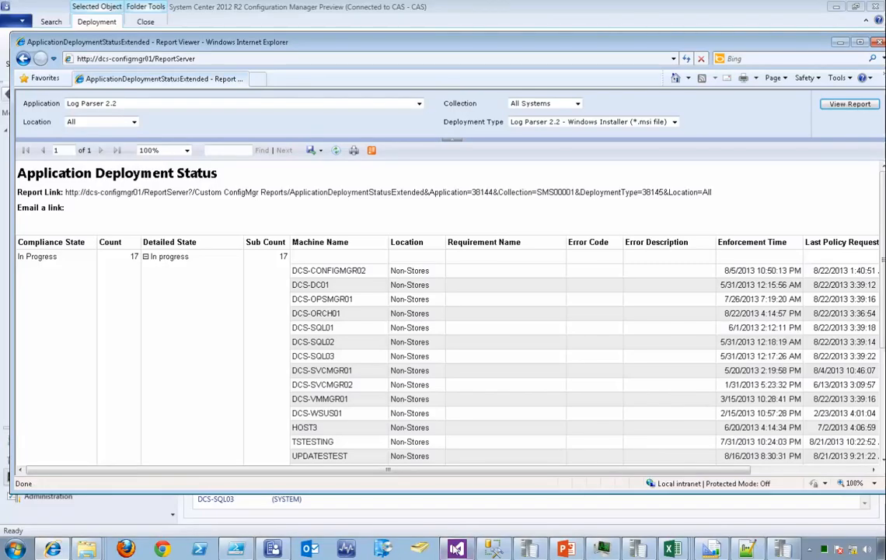
- Switch to SampleReportProject in Visual Studio and add a new empty report named 1SampleReport.rdl to the Reports folder
click(457, 549)
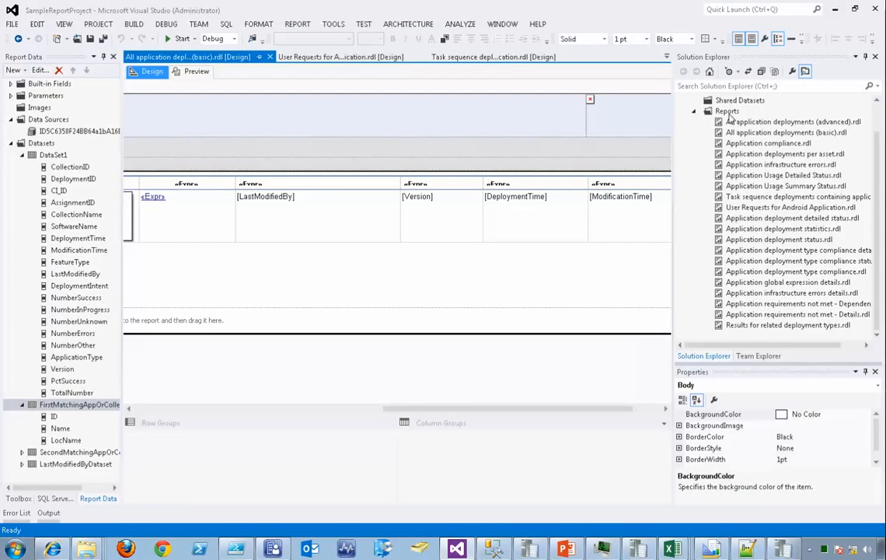
click(728, 111)
right_click(728, 111)
mouse_move(764, 136)
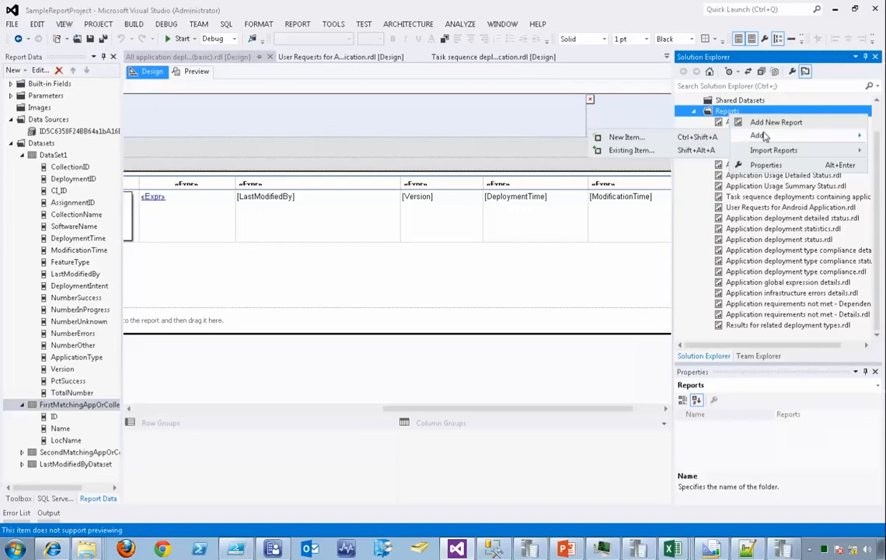
click(572, 124)
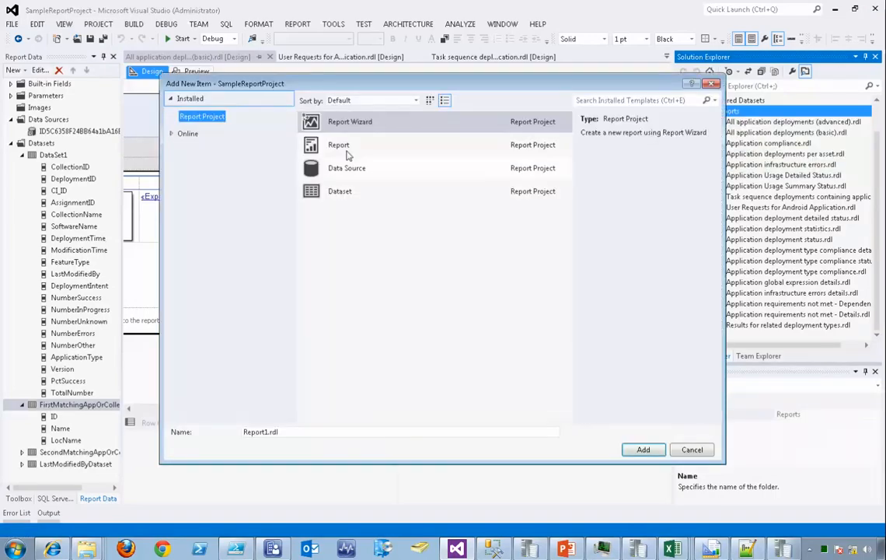
click(339, 145)
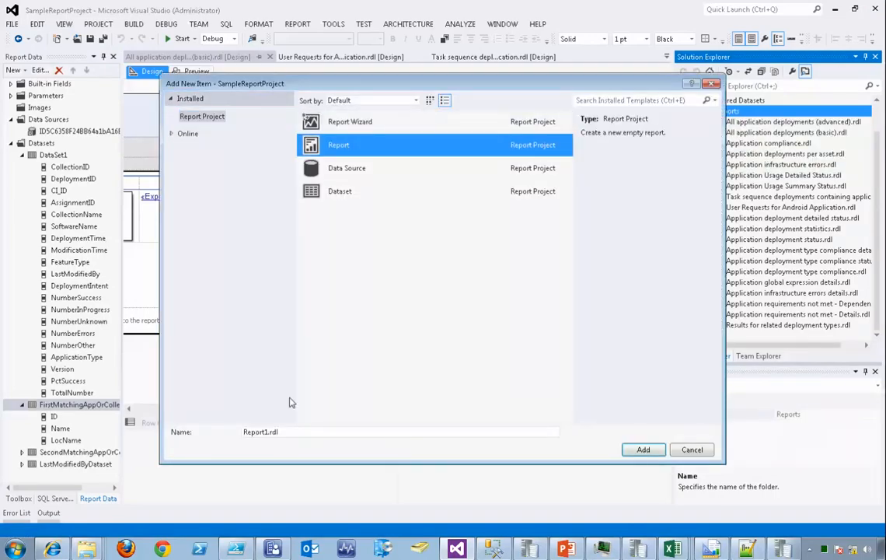
click(258, 432)
double_click(241, 431)
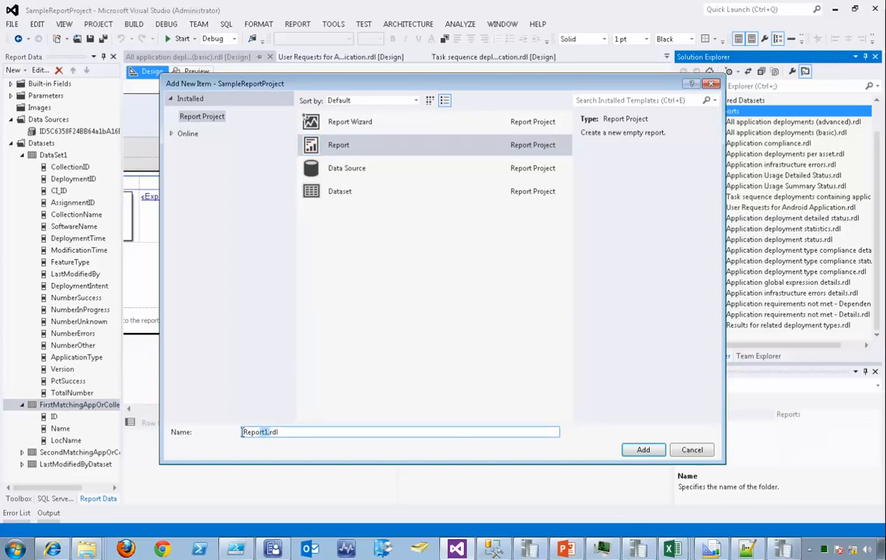
text(1SampleReport)
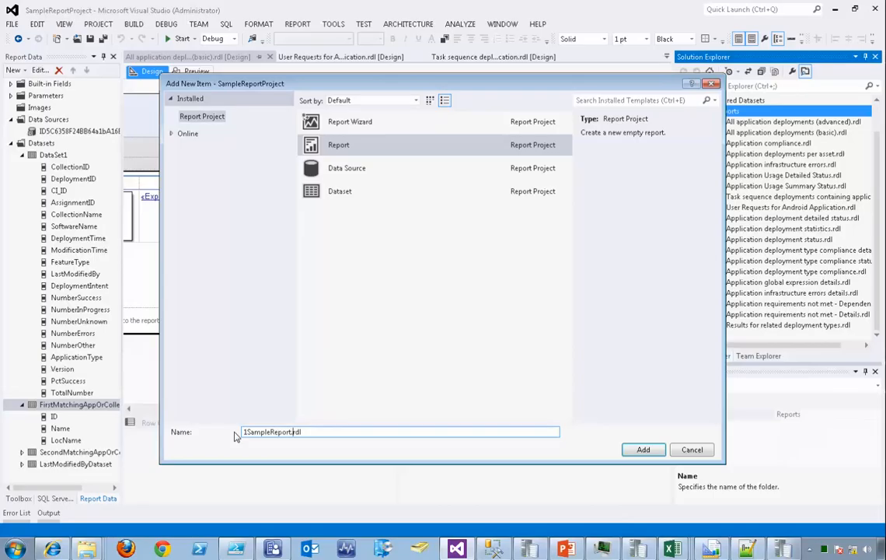
click(639, 450)
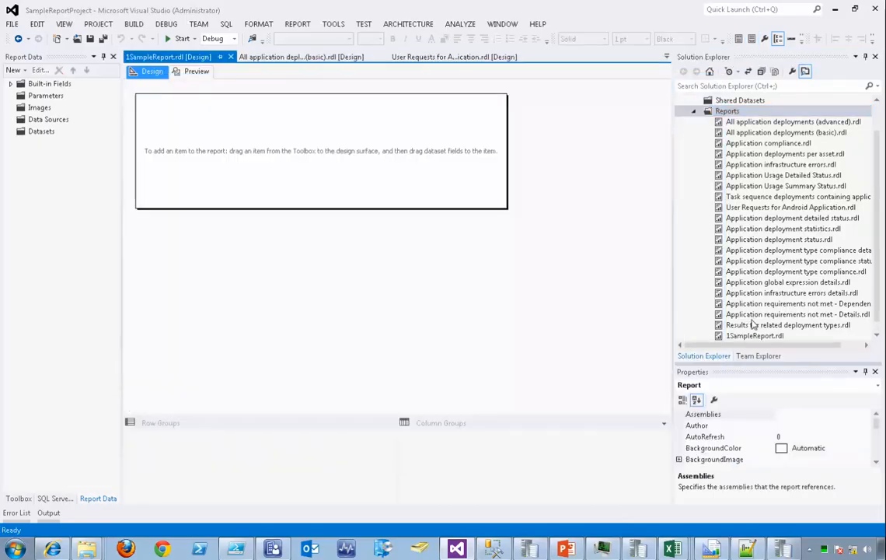
- Open the All application deployments (basic) report from the project and expand its parameters, data sources and datasets
click(759, 327)
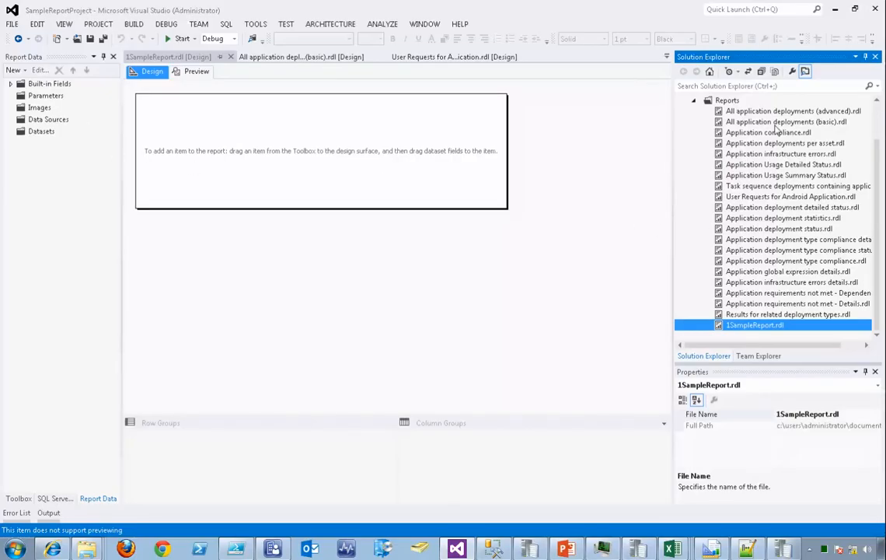
double_click(748, 122)
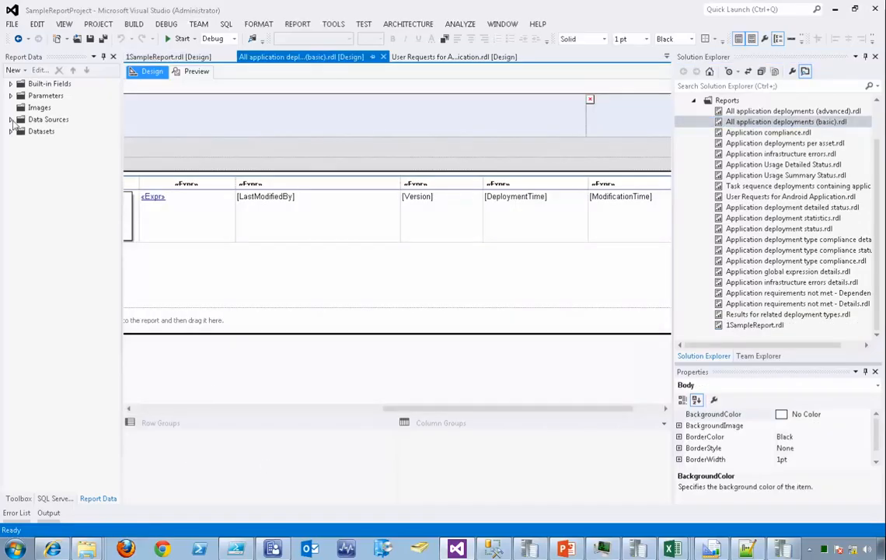
click(11, 95)
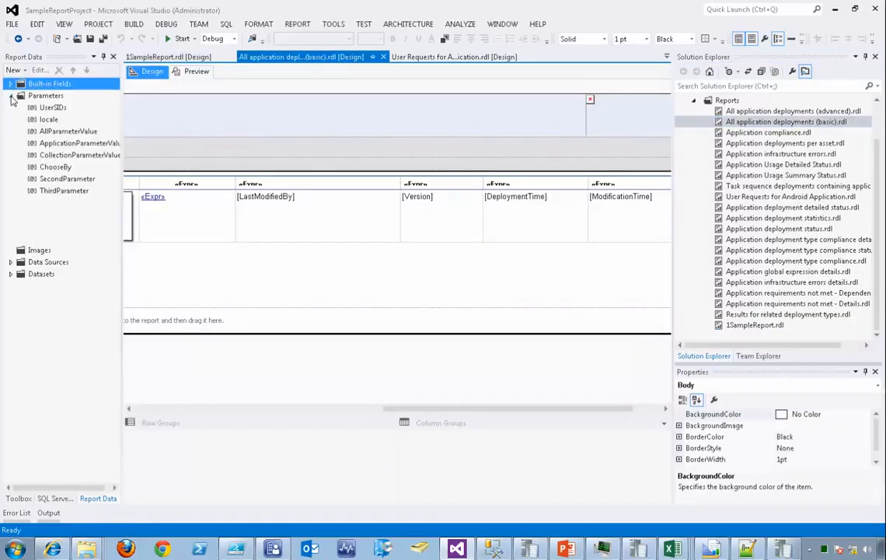
click(11, 262)
click(11, 285)
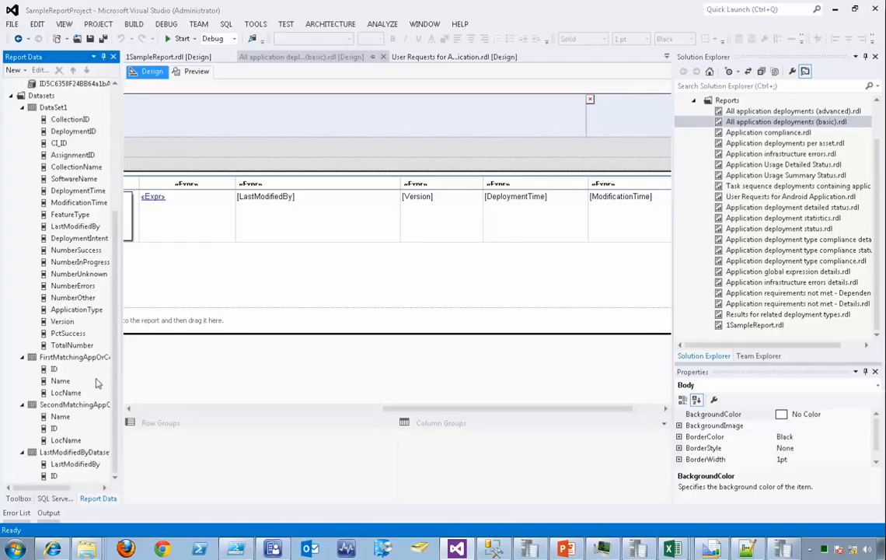
- Widen the report data list and open the properties of the FirstMatchingAppOrCollection dataset
drag(117, 366, 184, 405)
click(91, 359)
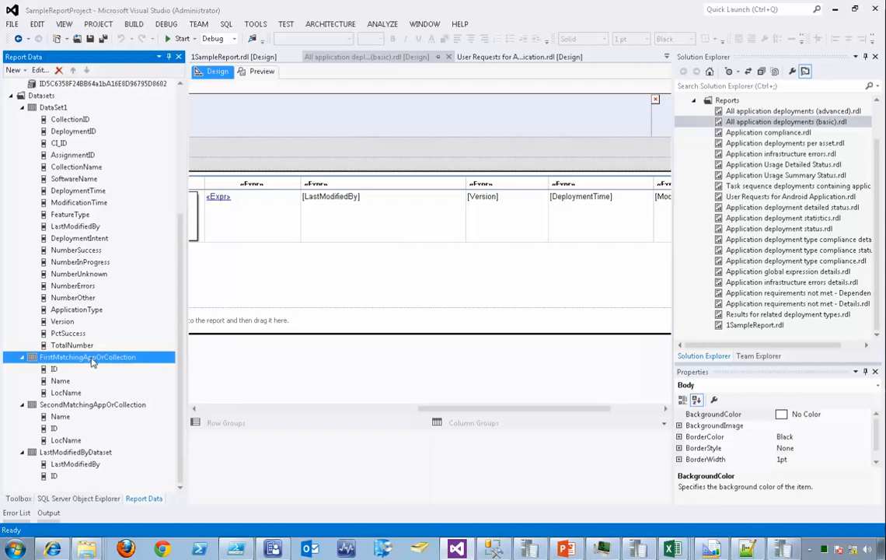
scroll(100, 379, up, 1)
double_click(92, 392)
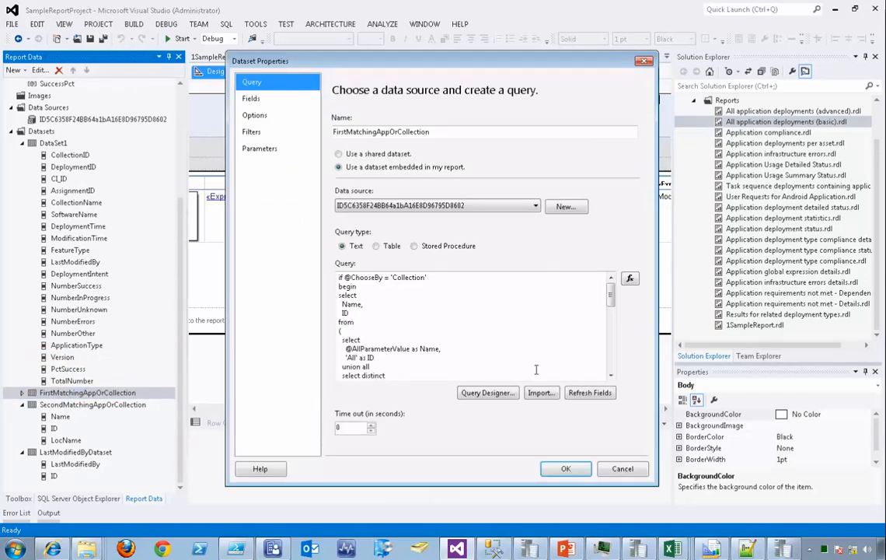
- Copy the whole FirstMatchingAppOrCollection dataset query and paste it into a new query window in SQL Server Management Studio
drag(612, 301, 611, 327)
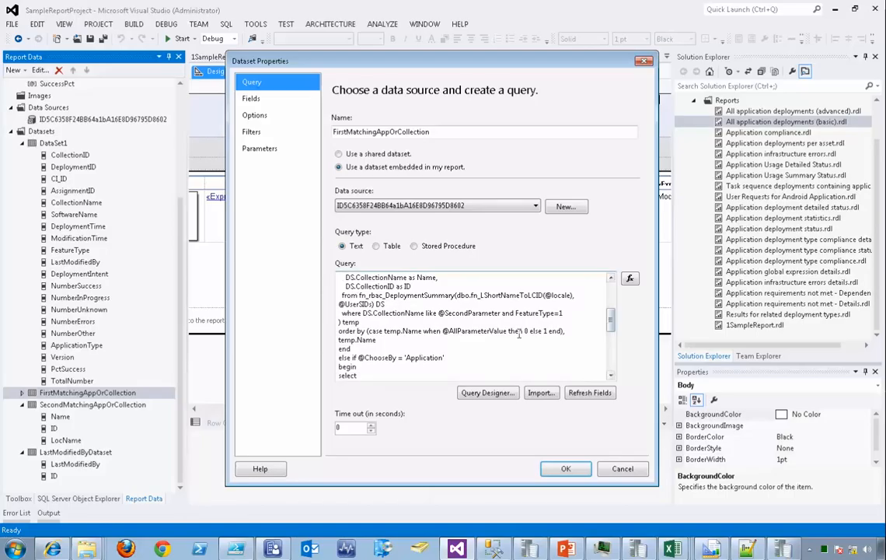
double_click(435, 296)
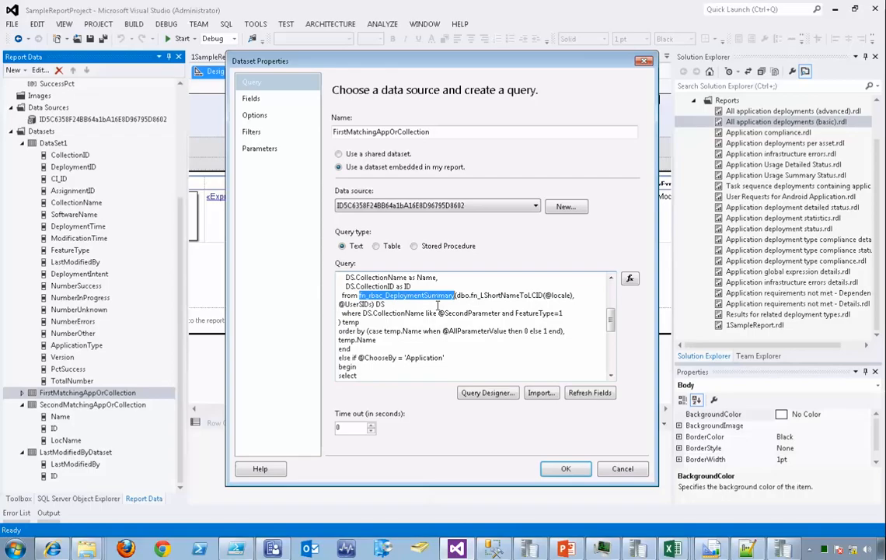
key(ctrl+a)
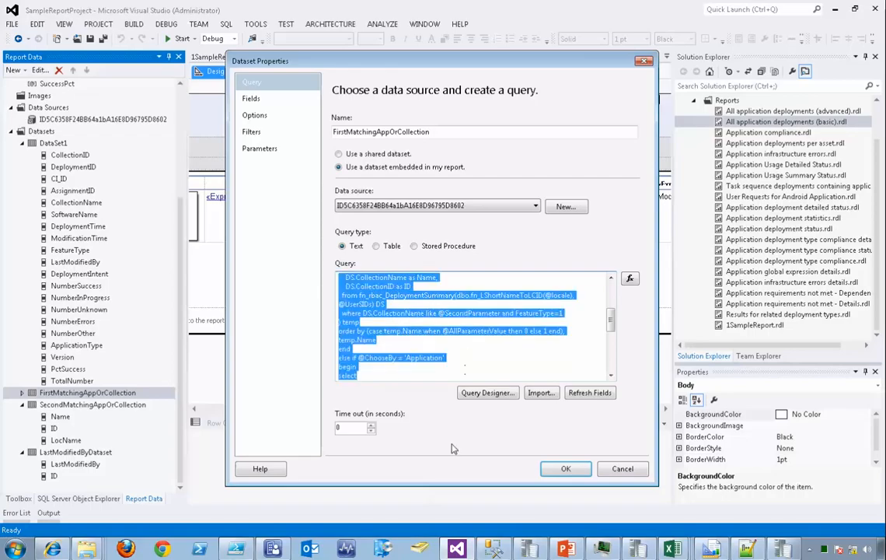
key(alt+Tab)
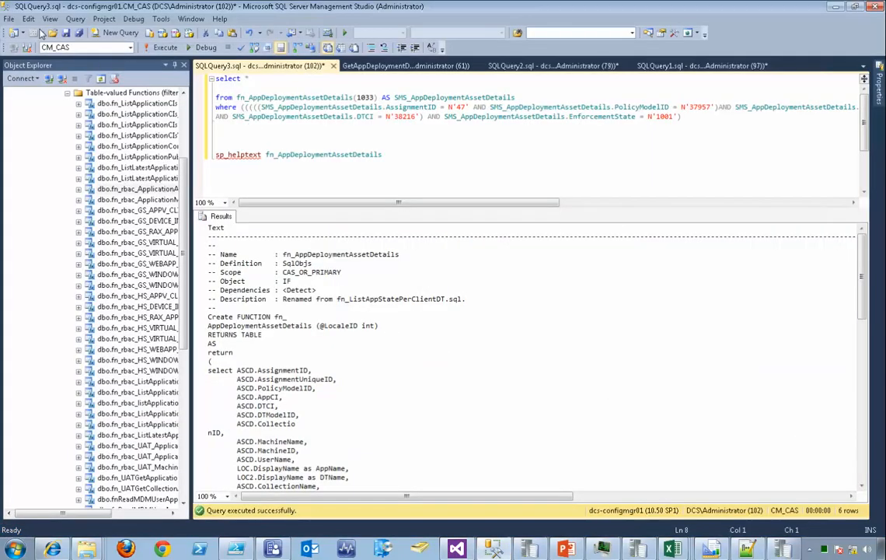
click(122, 33)
text(if @ChooseBy = 'Collection' begin select   Name,   ID from (   select     @AllParameterValue as Name,     'All' as ID   union all   select distinct     DS.CollectionName as Name,     DS.CollectionID as ID   from fn_rbac_DeploymentSummary(dbo.fn_LShortNameToLCID(@locale), @UserSIDs) DS   where DS.CollectionName like @SecondParameter and FeatureType=1 ) temp order by (case temp.Name when @AllParameterValue then 0 else 1 end), temp.Name end else if @ChooseBy = 'Application' begin select   Name,   ID from (   select     @AllParameterValue as Name,     0 as ID   union all   select distinct     DS.SoftwareName as Name,     DS.CI_ID as ID   from fn_rbac_DeploymentSummary(dbo.fn_LShortNameToLCID(@locale), @UserSIDs) DS   where DS.SoftwareName like @SecondParameter and FeatureType=1 ) temp order by (case temp.Name when @AllParameterValue then 0 else 1 end), temp.Name end)
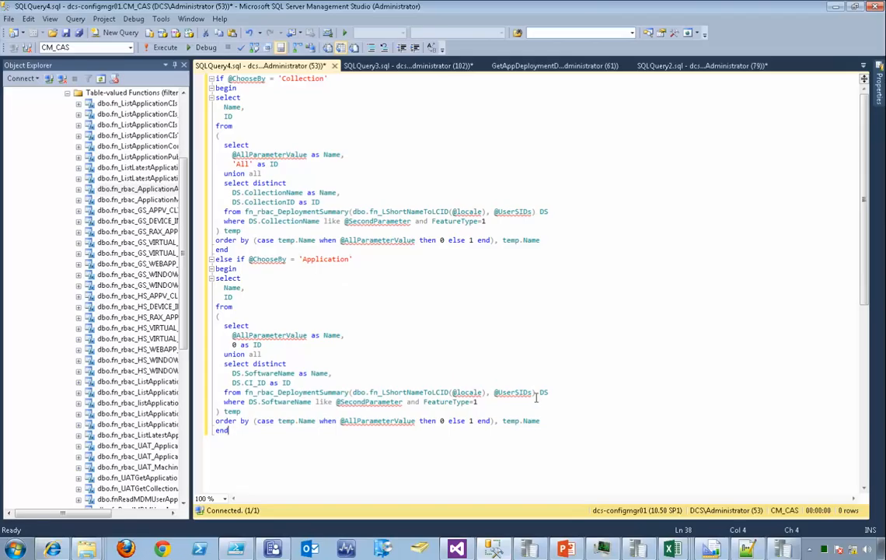
- Copy the Application branch's select distinct on fn_rbac_DeploymentSummary, without its where clause, into another new query and execute it
drag(559, 397, 210, 368)
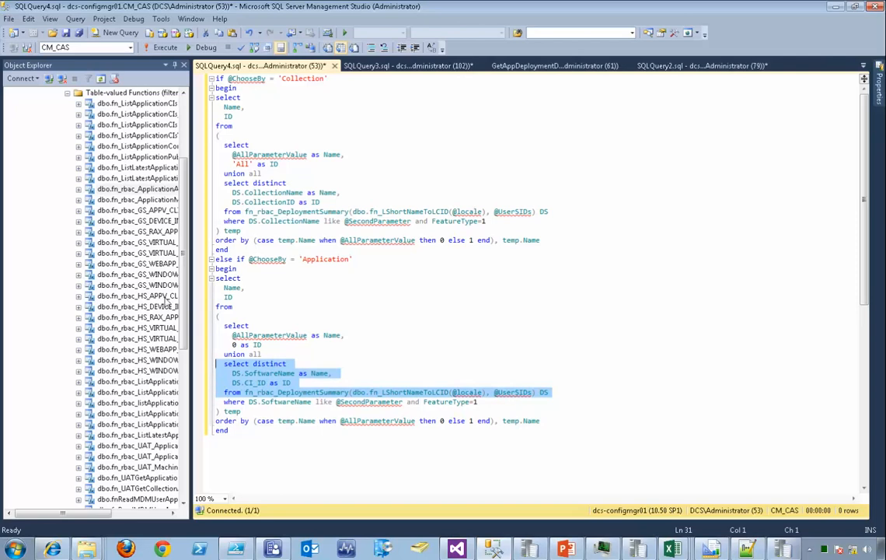
click(116, 32)
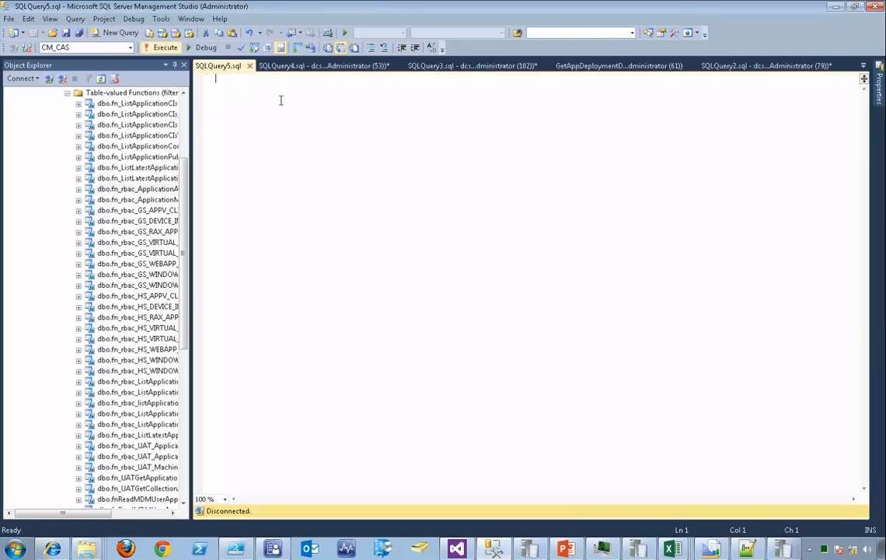
text(select distinct     DS.SoftwareName as Name,     DS.CI_ID as ID   from fn_rbac_DeploymentSummary(dbo.fn_LShortNameToLCID(@locale), @UserSIDs) DS)
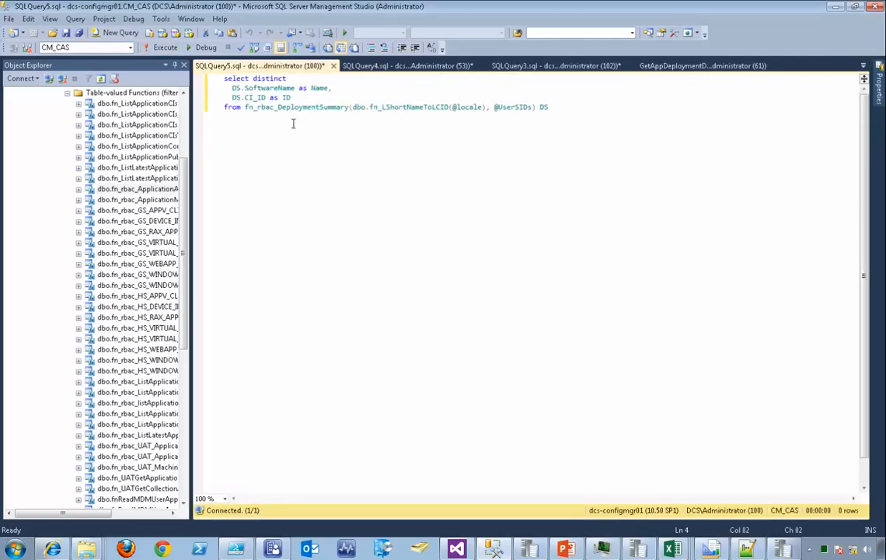
key(F5)
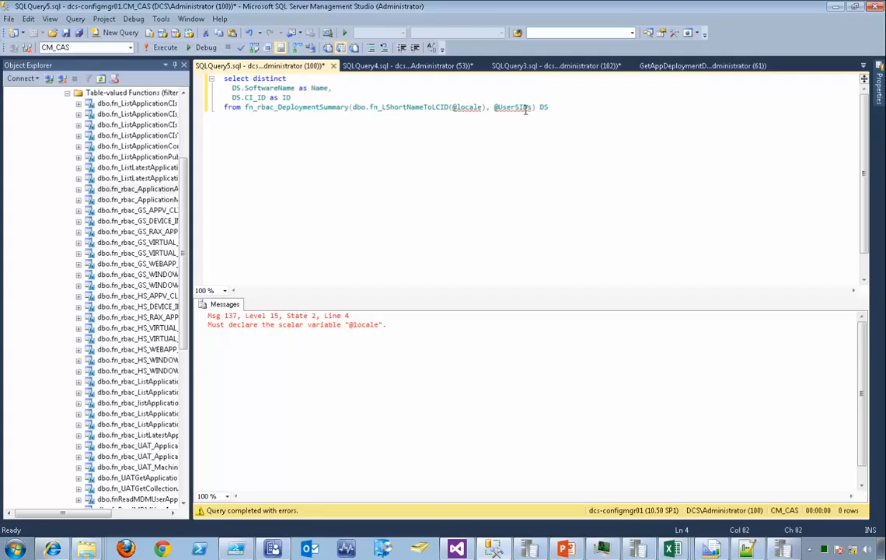
- Duplicate the select distinct statement below the original in the same query, separated by a blank line
mouse_move(470, 114)
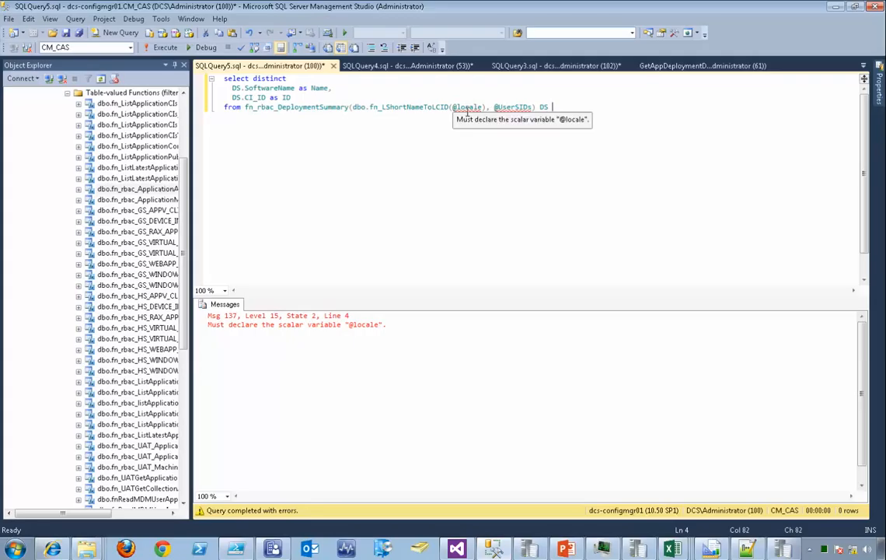
mouse_move(512, 109)
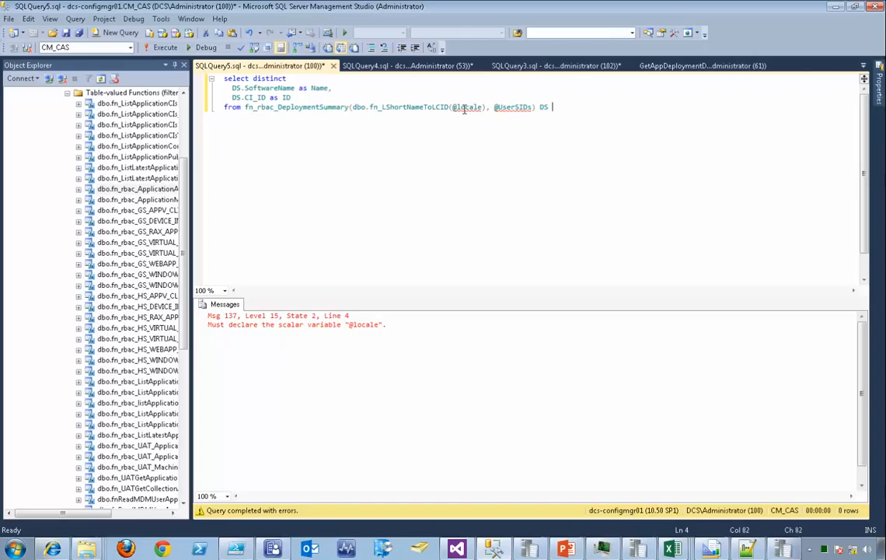
double_click(520, 107)
click(523, 107)
drag(539, 112, 203, 77)
key(ctrl+c)
key(ctrl+End)
key(Return)
key(Return)
key(ctrl+v)
double_click(473, 154)
text(10)
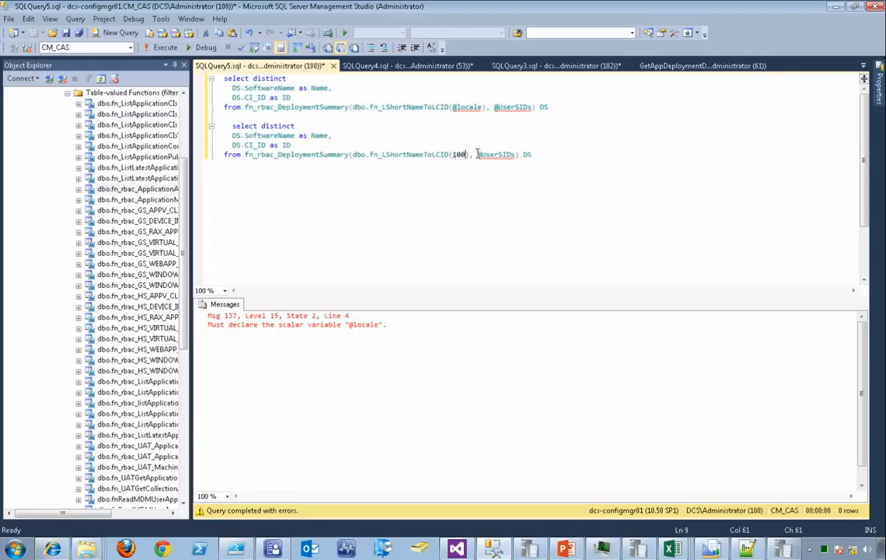
text(333)
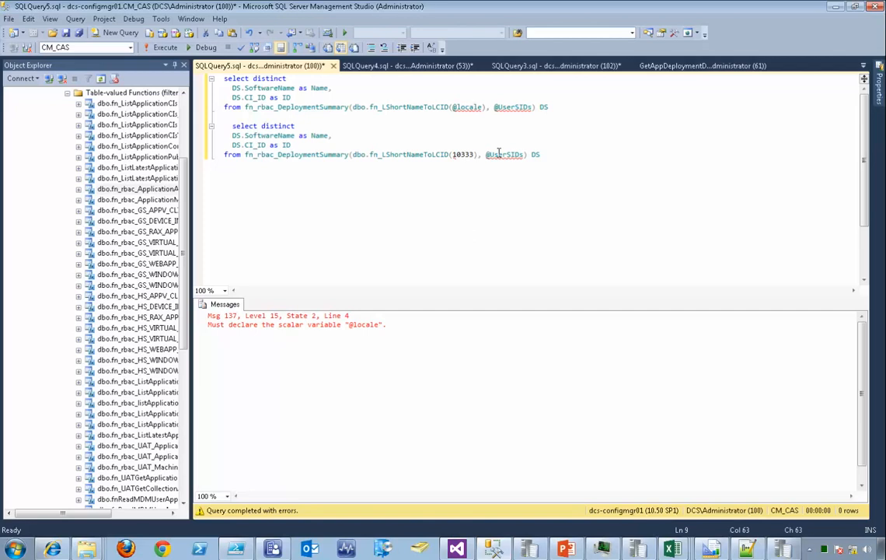
key(BackSpace)
double_click(513, 155)
text('disabled)
- Execute only the second select statement, the one using 1033 and 'disabled'
drag(542, 154, 216, 126)
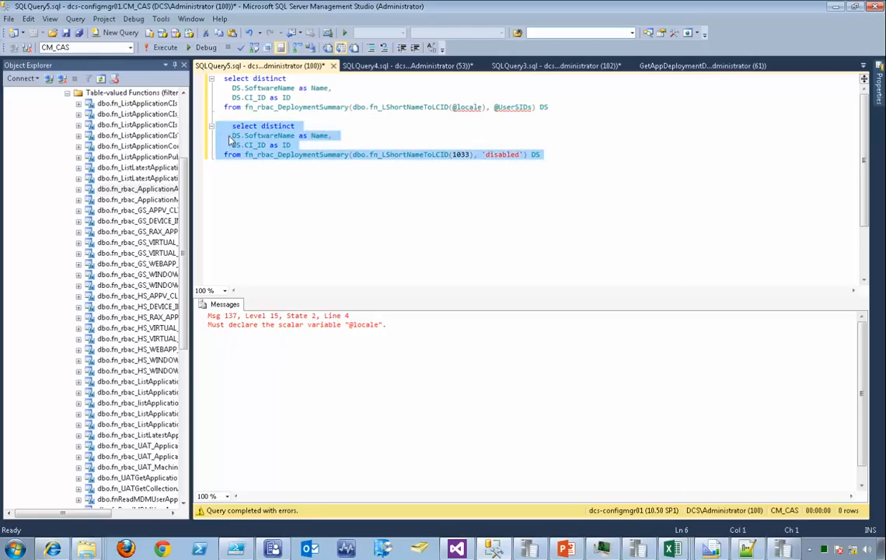
key(F4)
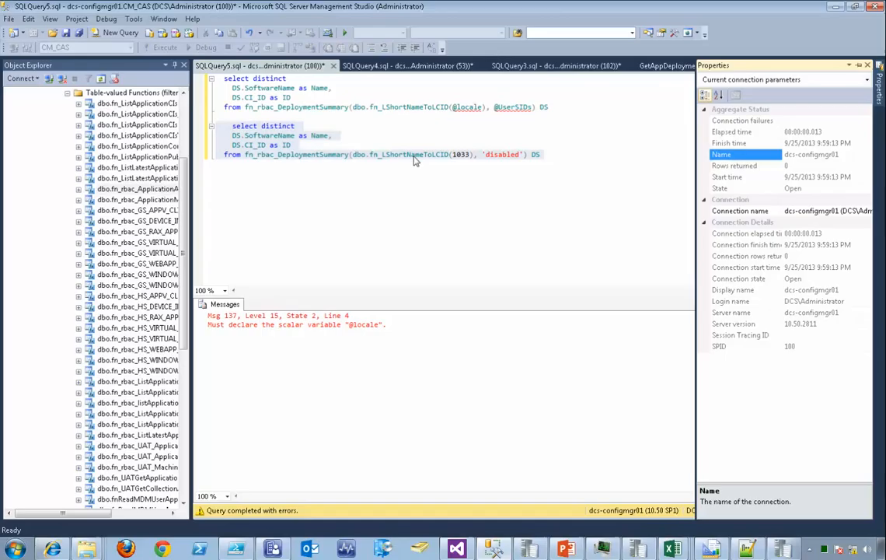
click(425, 155)
click(304, 114)
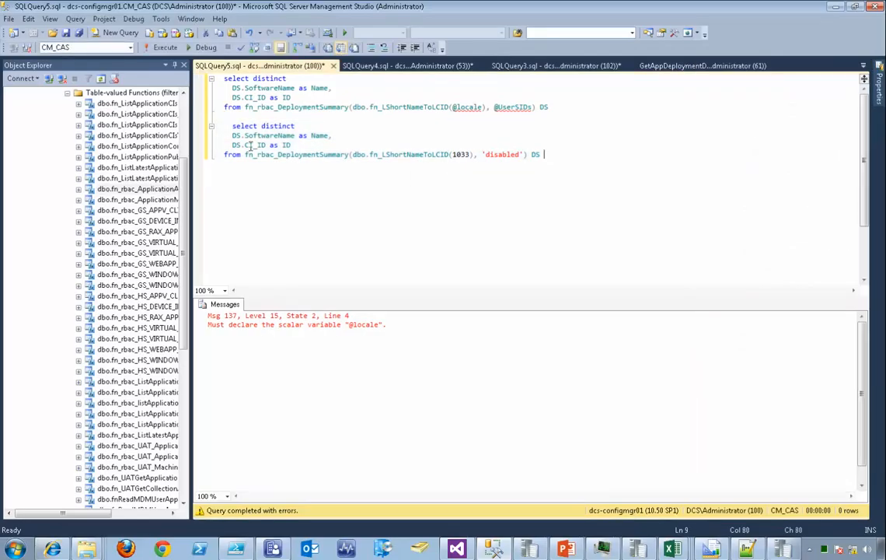
shift+click(197, 126)
click(148, 48)
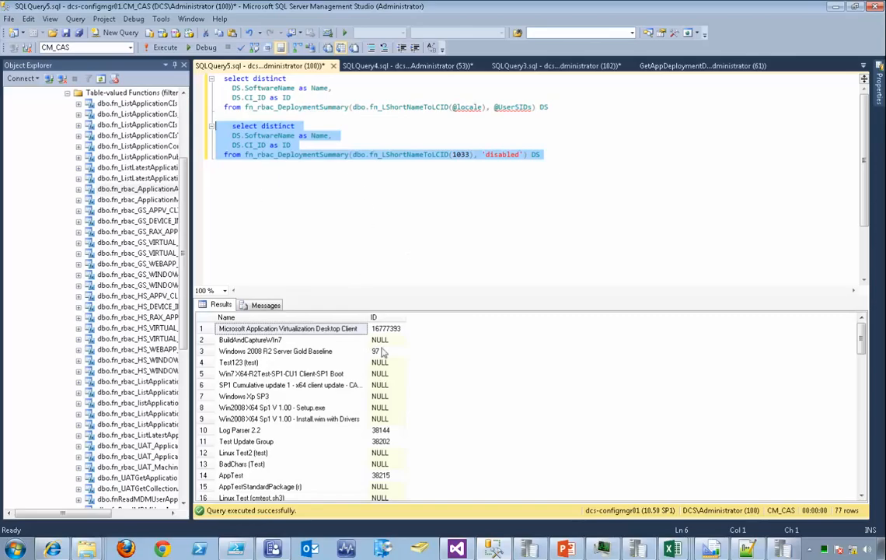
- Add two new lines after the second select statement
click(427, 217)
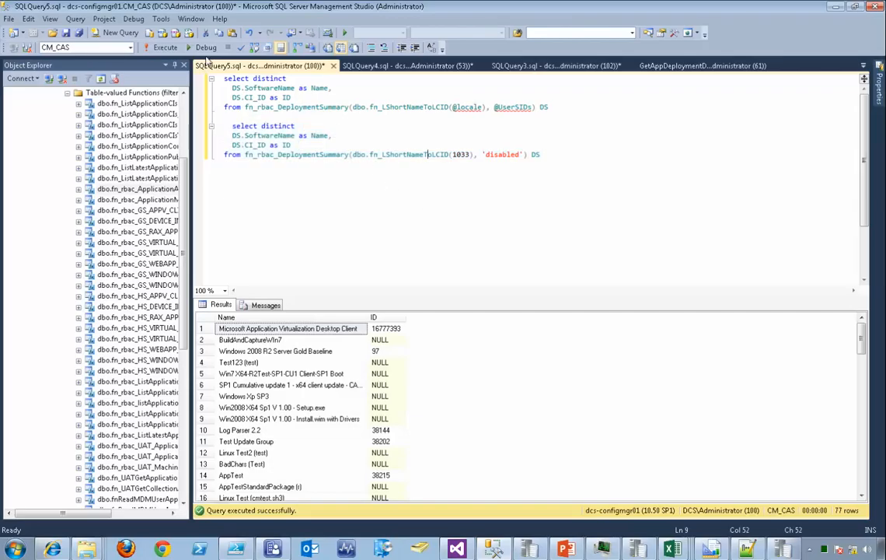
key(End)
key(Return)
key(Return)
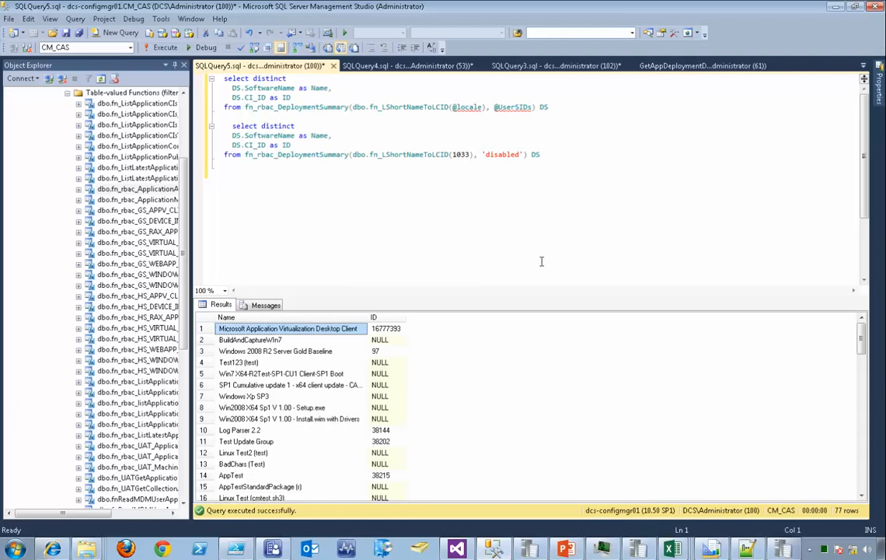
- Switch to Visual Studio and examine the FeatureType filter in the query of the FirstMatchingAppOrCollection dataset
click(389, 340)
click(385, 397)
key(alt+Tab)
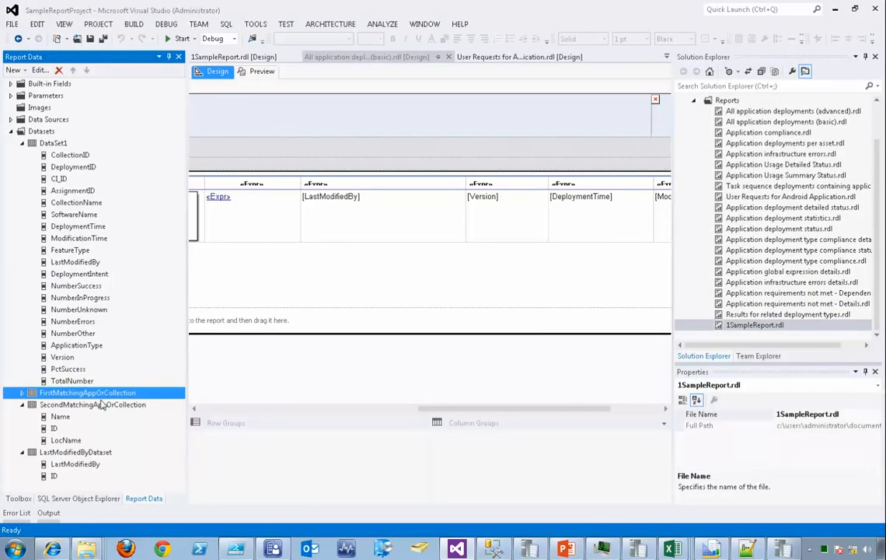
double_click(92, 395)
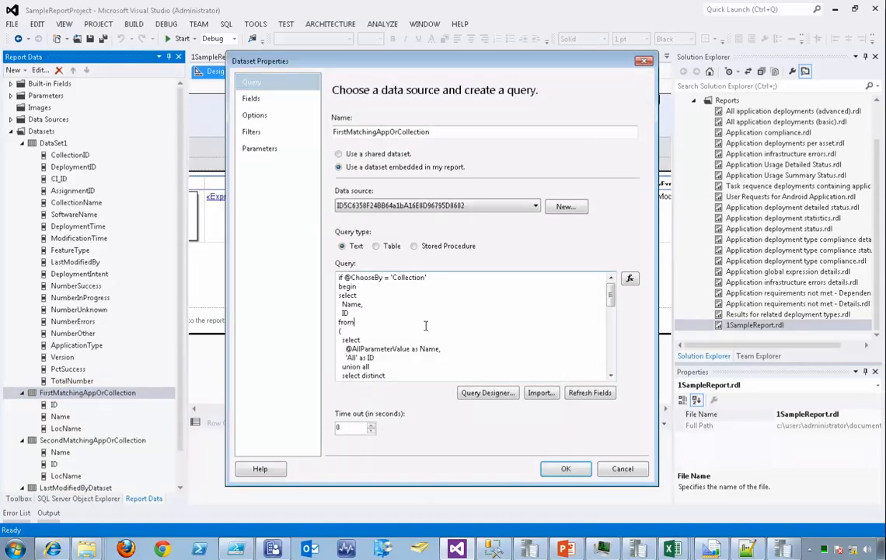
drag(609, 301, 619, 356)
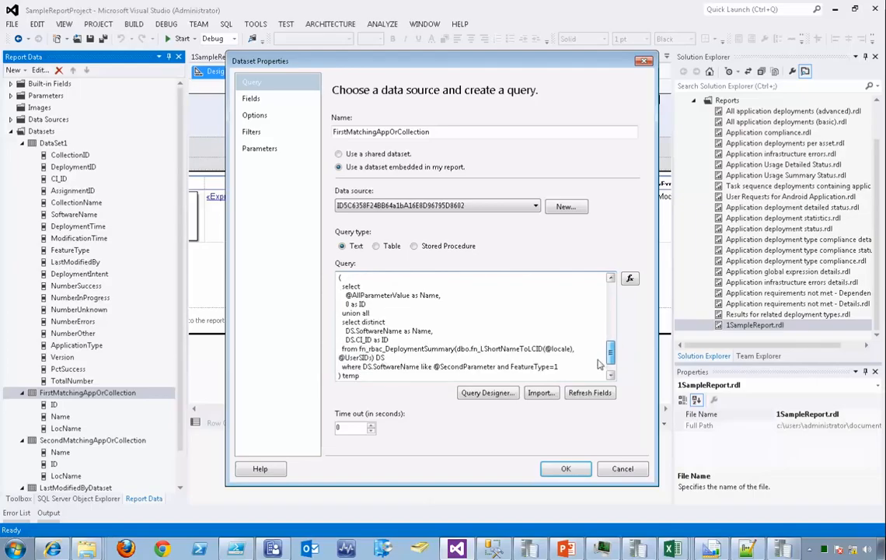
drag(386, 358, 337, 335)
drag(570, 369, 521, 366)
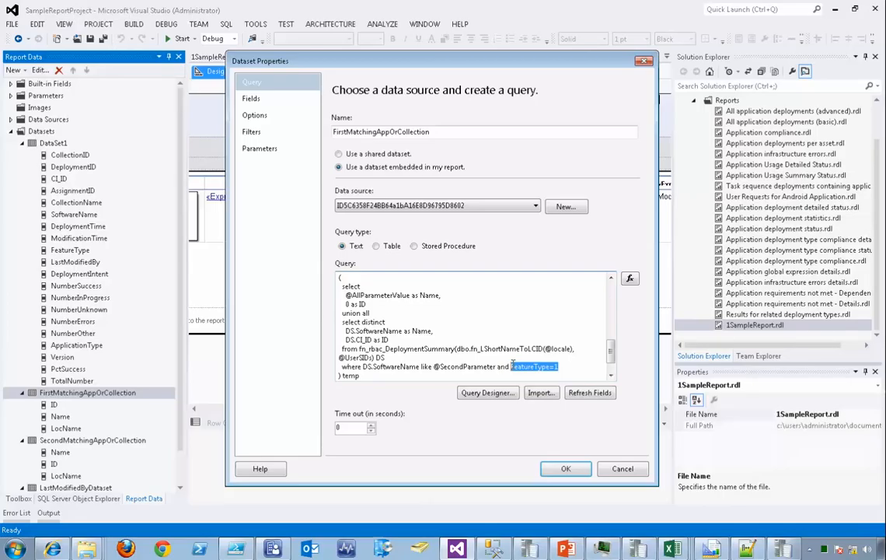
- Switch to SQL Server Management Studio, add "where FeatureType=1" to the second query, and run only that query
key(alt+Tab)
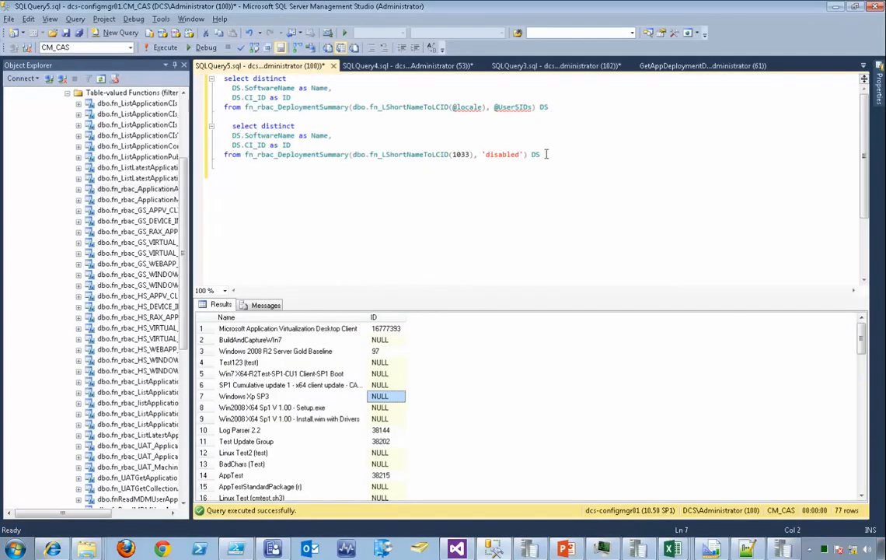
click(570, 157)
key(Return)
text(where FeatureType=1)
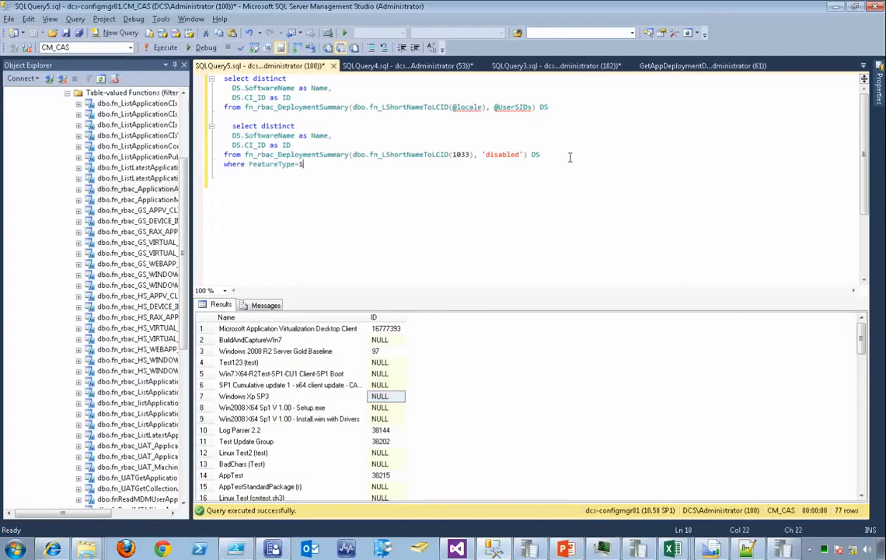
drag(322, 164, 177, 115)
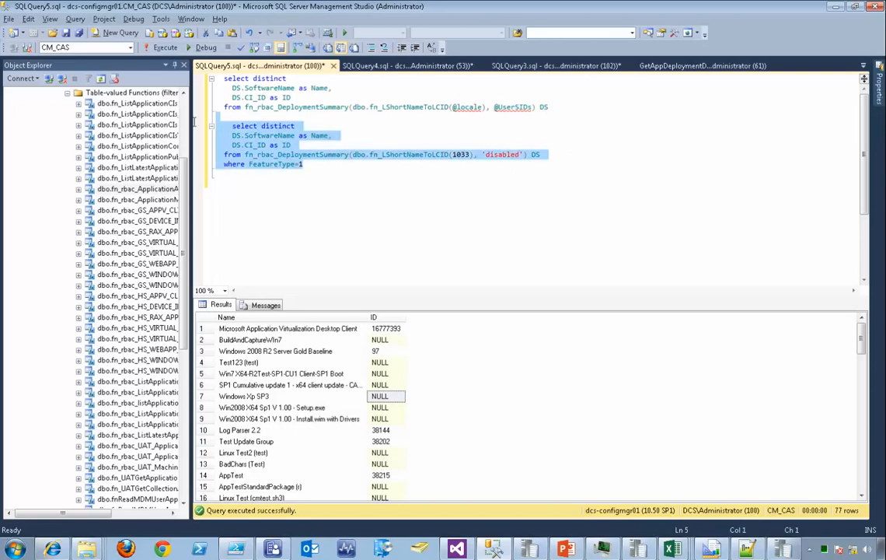
key(F5)
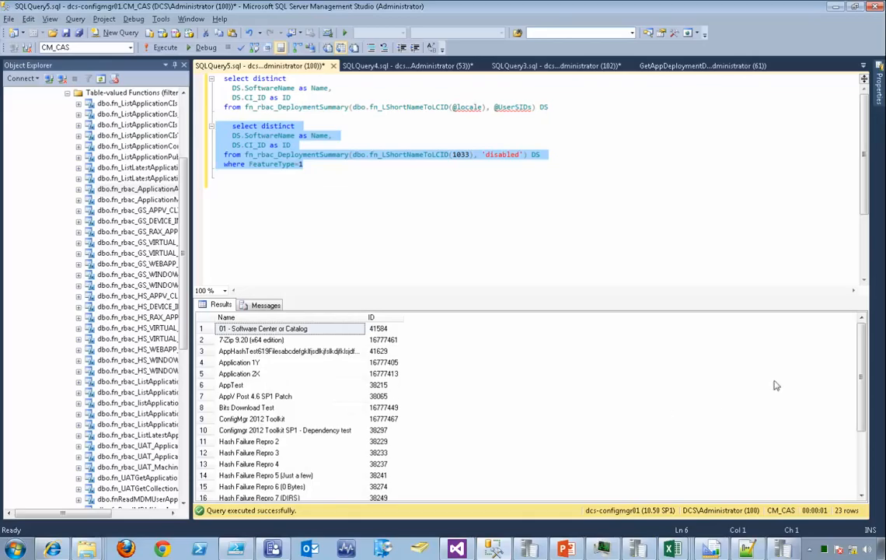
drag(862, 365, 865, 302)
click(463, 116)
click(476, 109)
click(514, 140)
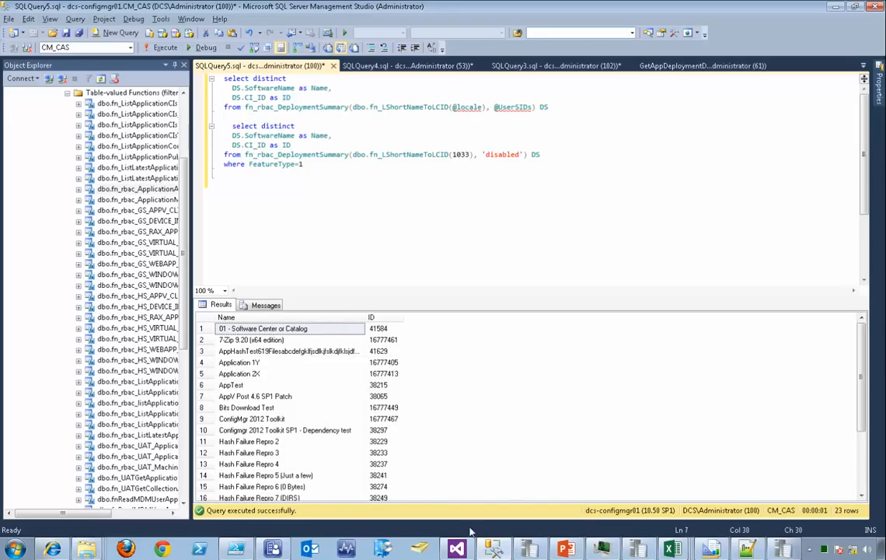
- Switch to Visual Studio and check the general properties of the UserSIDs parameter in the All application deployments (basic) report
click(459, 548)
double_click(679, 325)
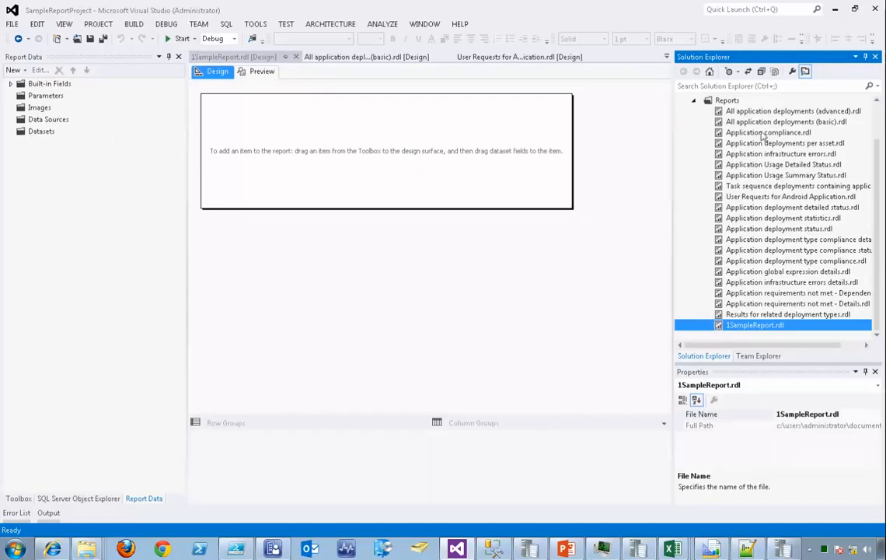
click(314, 57)
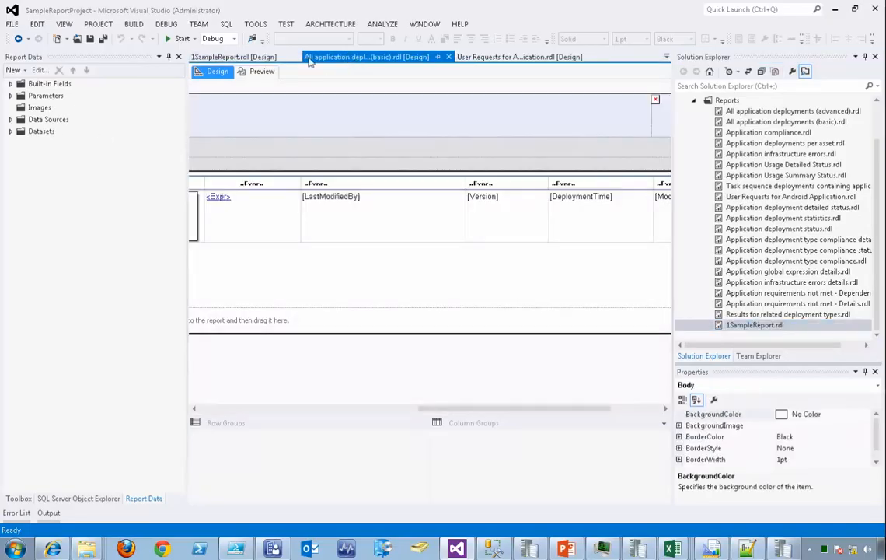
click(12, 95)
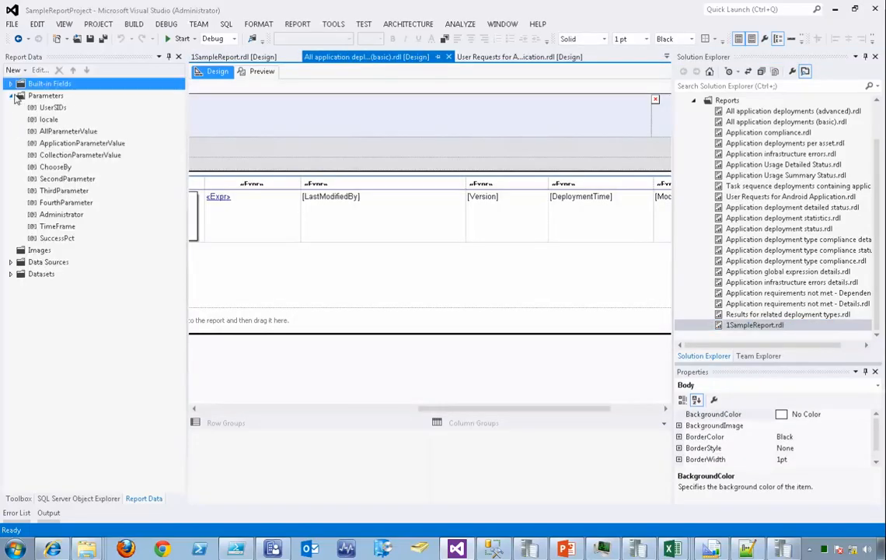
double_click(53, 107)
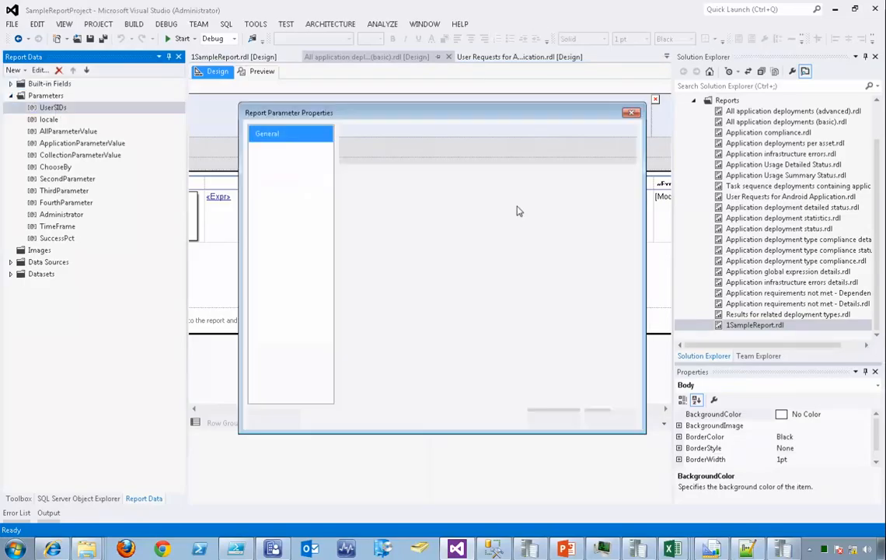
drag(351, 185, 389, 186)
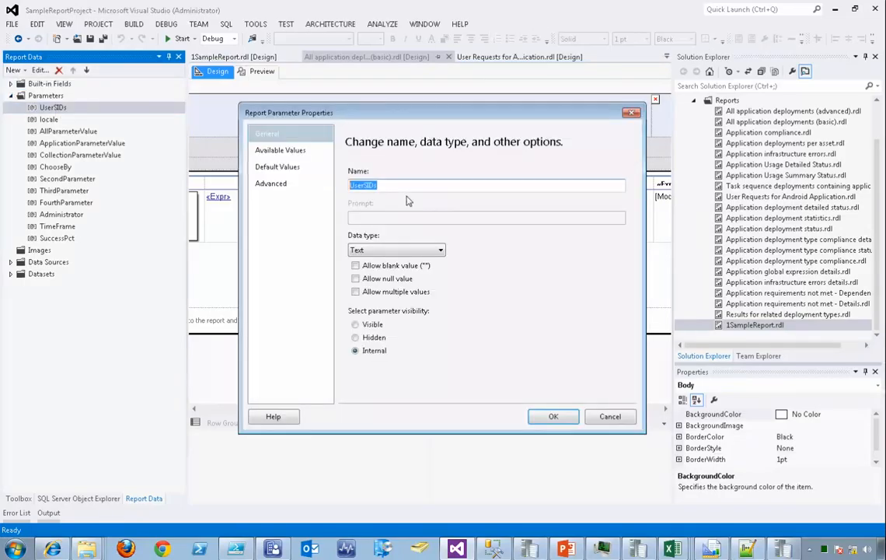
click(610, 416)
- Add a parameter named UserSIDs with Internal visibility to 1SampleReport.rdl
click(752, 326)
double_click(752, 326)
right_click(45, 95)
click(76, 108)
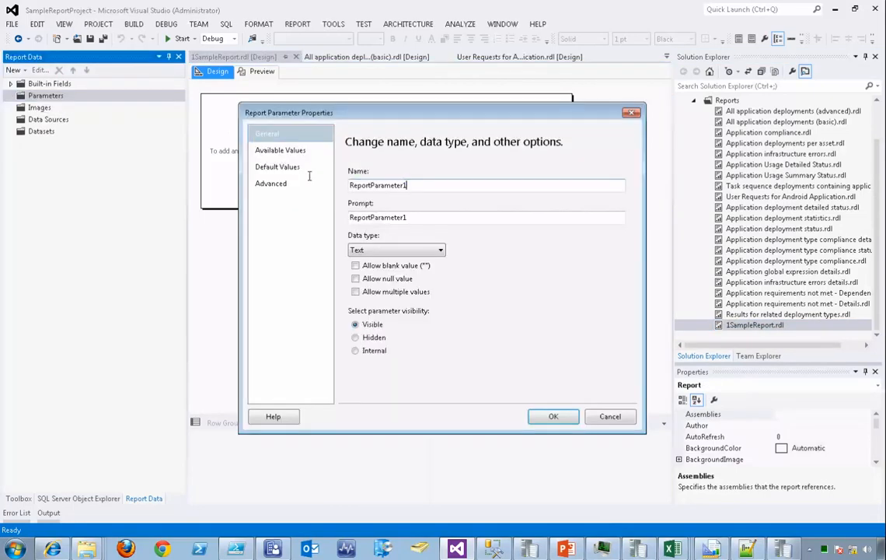
text(UserSIDs)
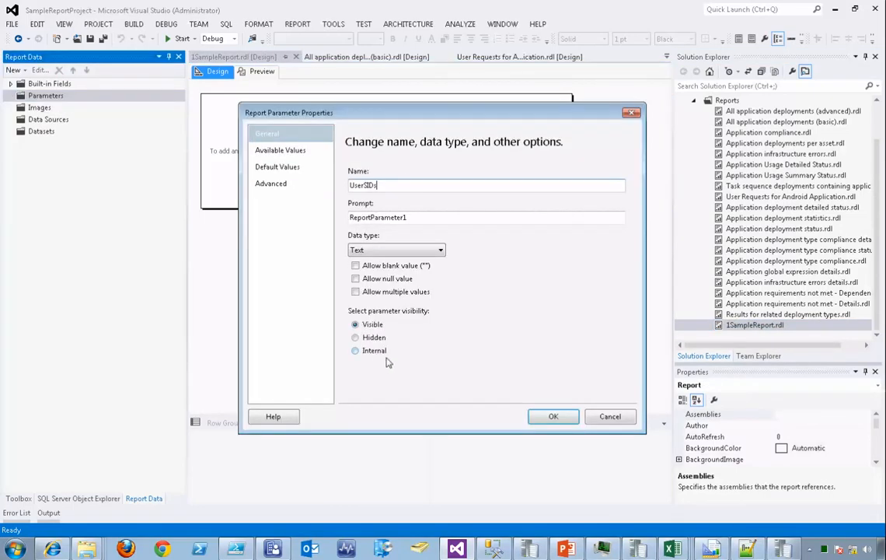
click(377, 356)
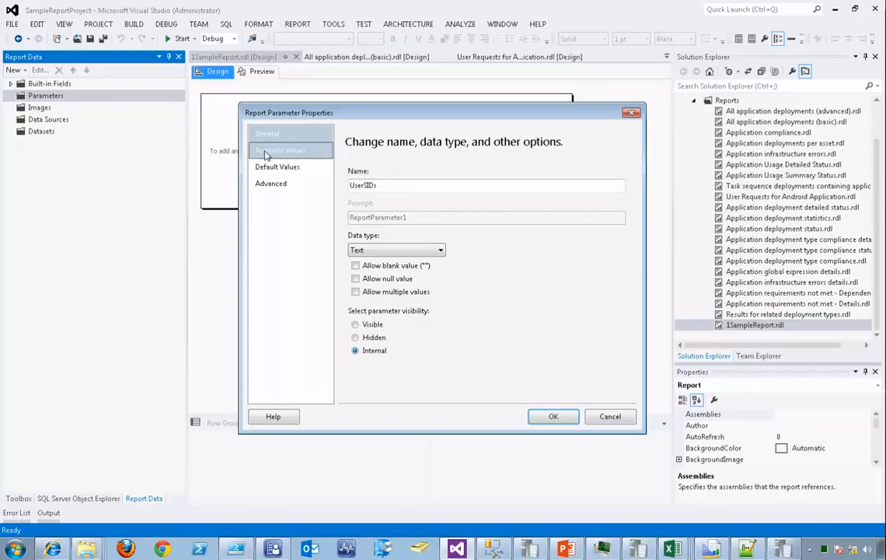
click(553, 417)
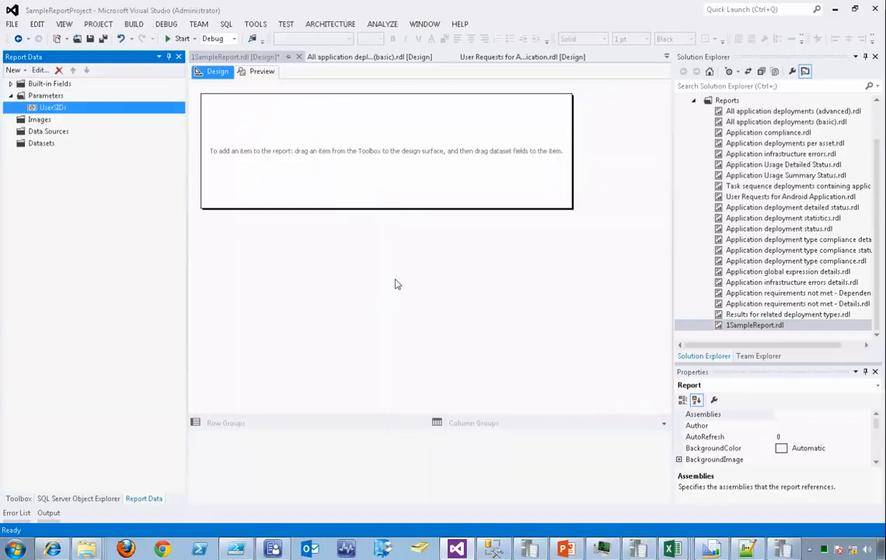
- Copy the default value expression =SrsResources.UserIdentity.GetUserSIDs(User!UserID) from the UserSIDs parameter of the All application deployments (basic) report
click(346, 57)
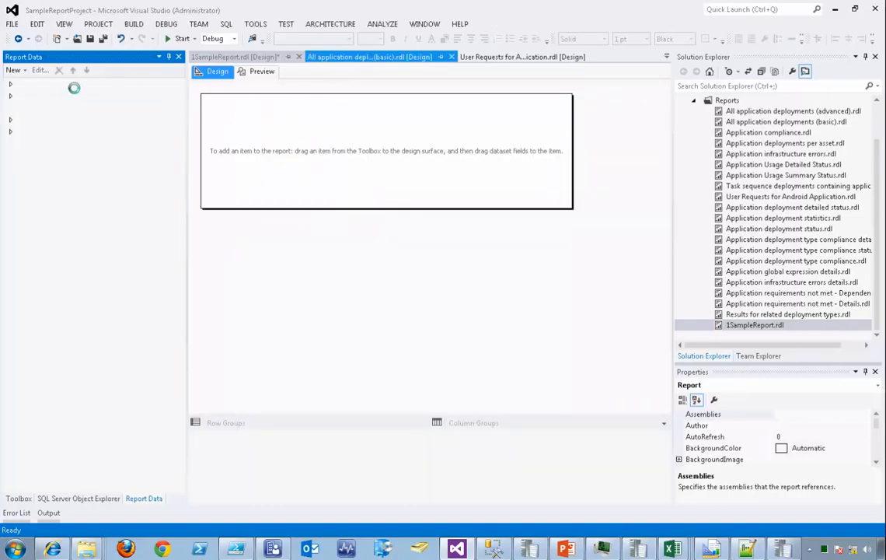
double_click(46, 95)
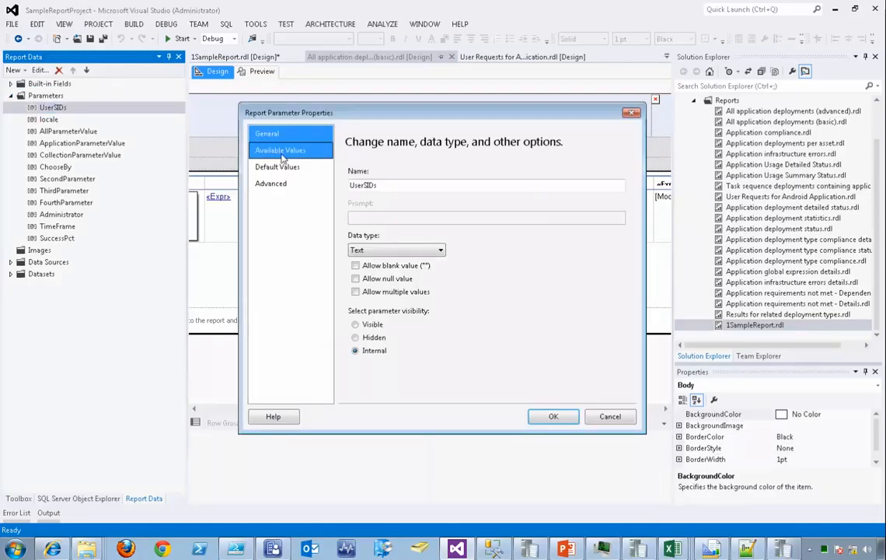
click(282, 153)
click(279, 167)
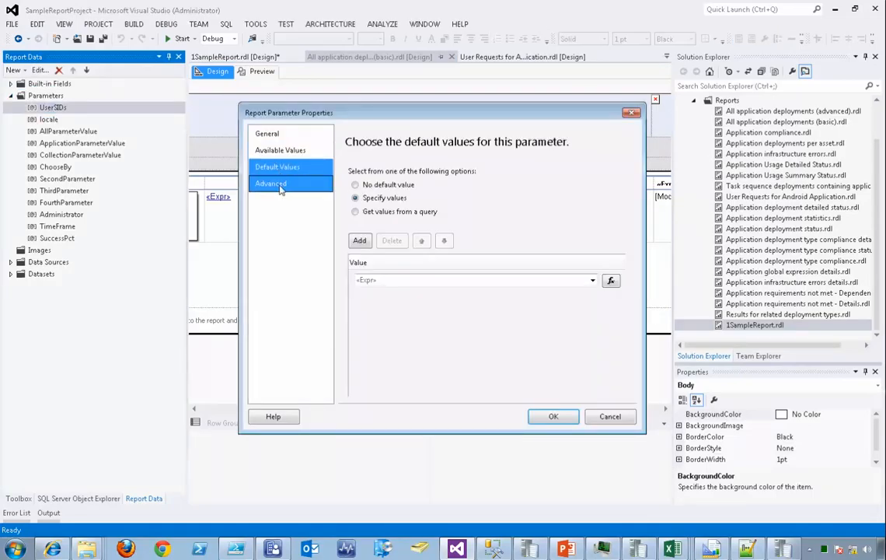
click(611, 283)
drag(493, 118, 225, 118)
key(ctrl+c)
click(336, 149)
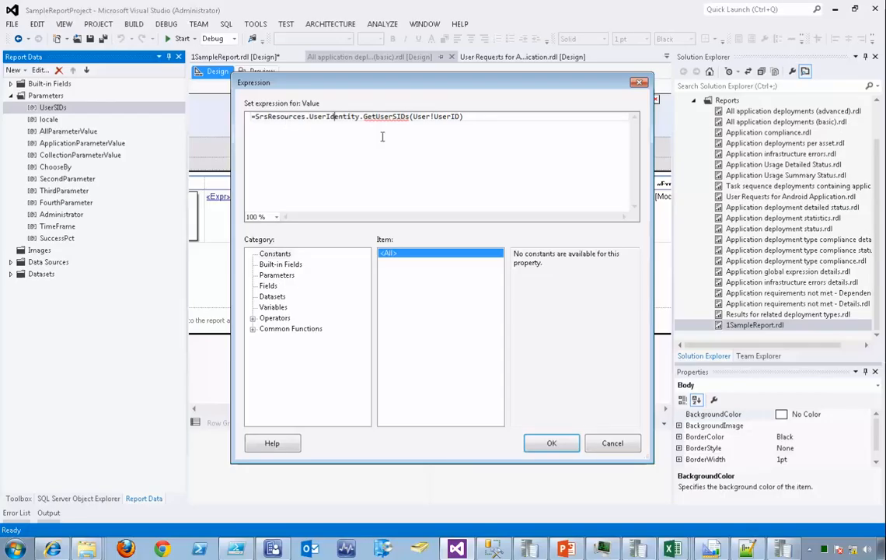
click(605, 445)
click(610, 417)
- In 1SampleReport.rdl, give the UserSIDs parameter a specified default value using the copied GetUserSIDs expression
click(233, 56)
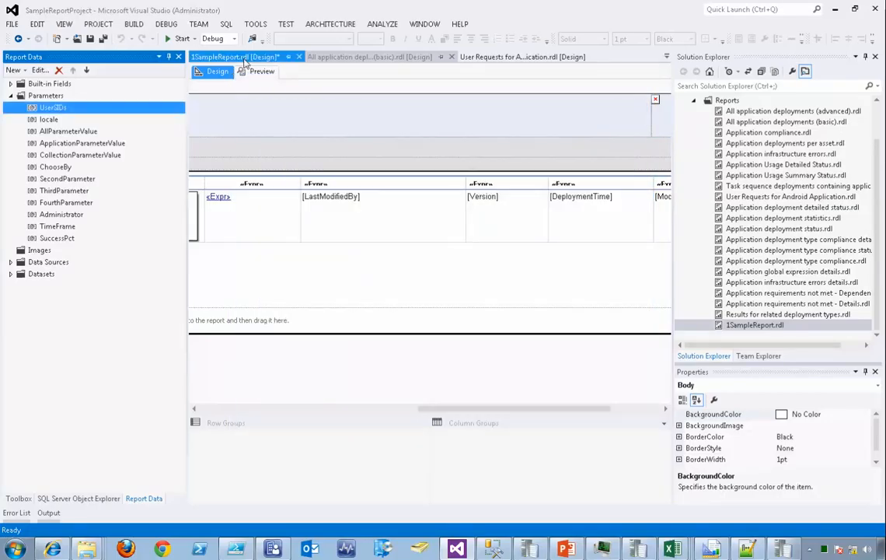
click(14, 87)
double_click(49, 108)
click(278, 167)
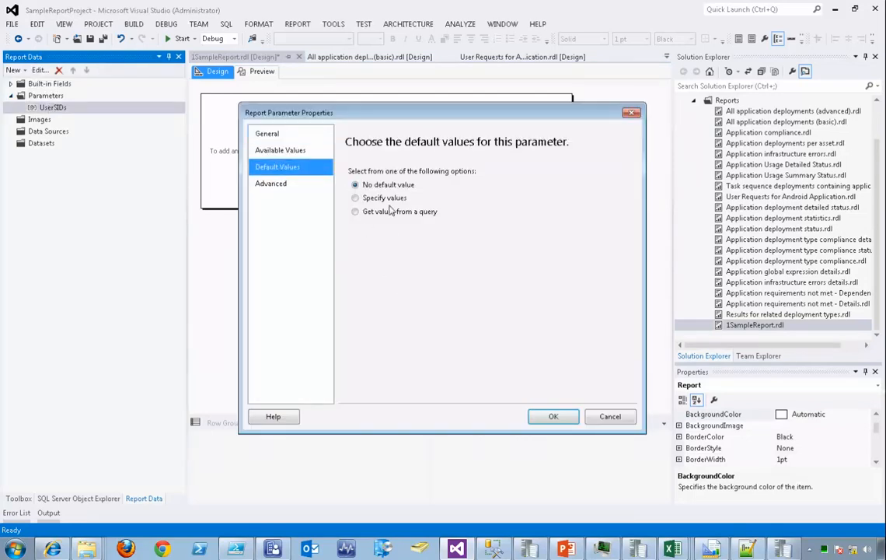
click(365, 198)
click(359, 240)
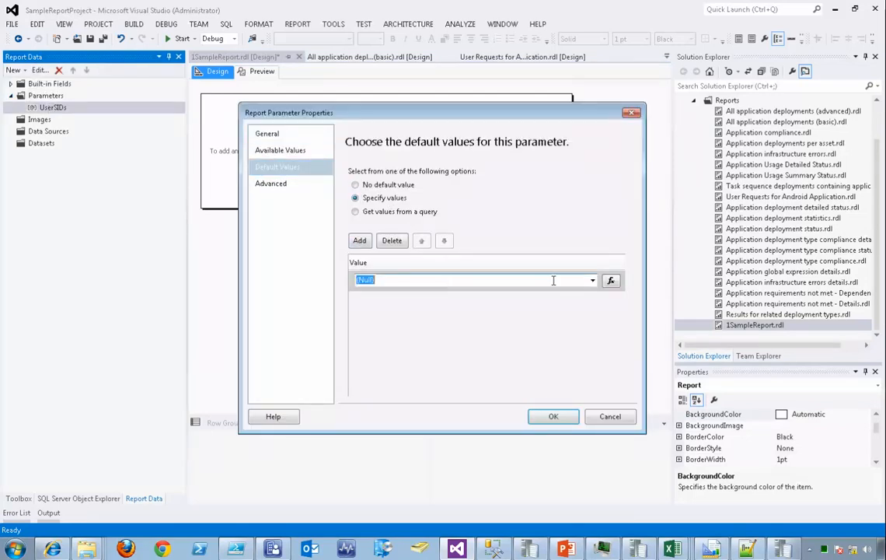
click(610, 280)
key(ctrl+a)
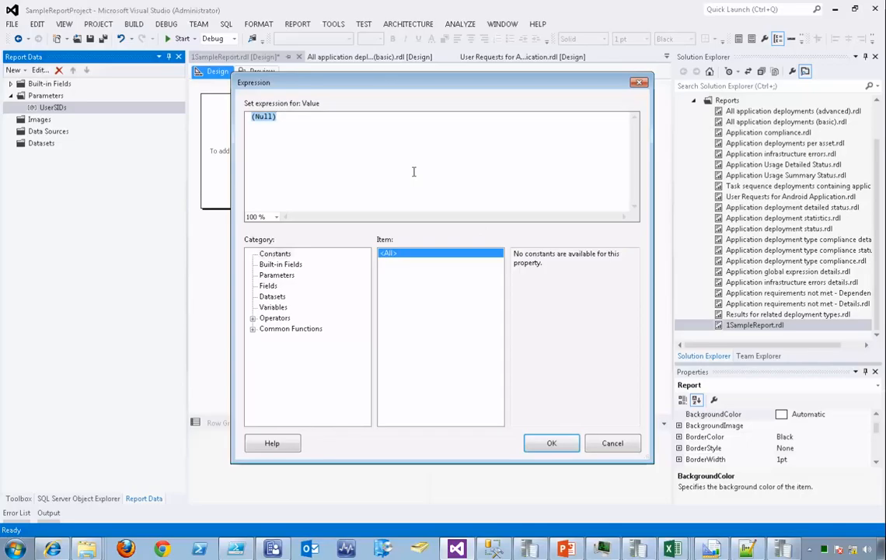
key(ctrl+v)
click(551, 442)
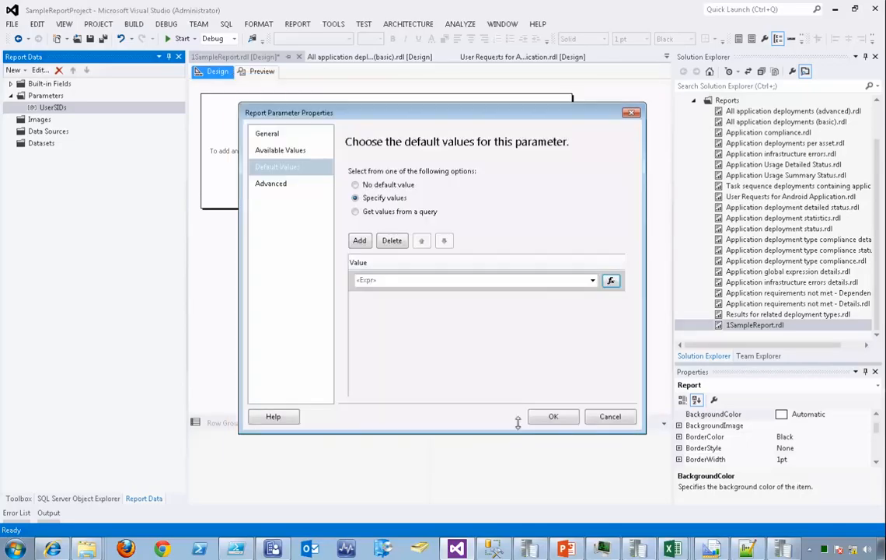
click(553, 423)
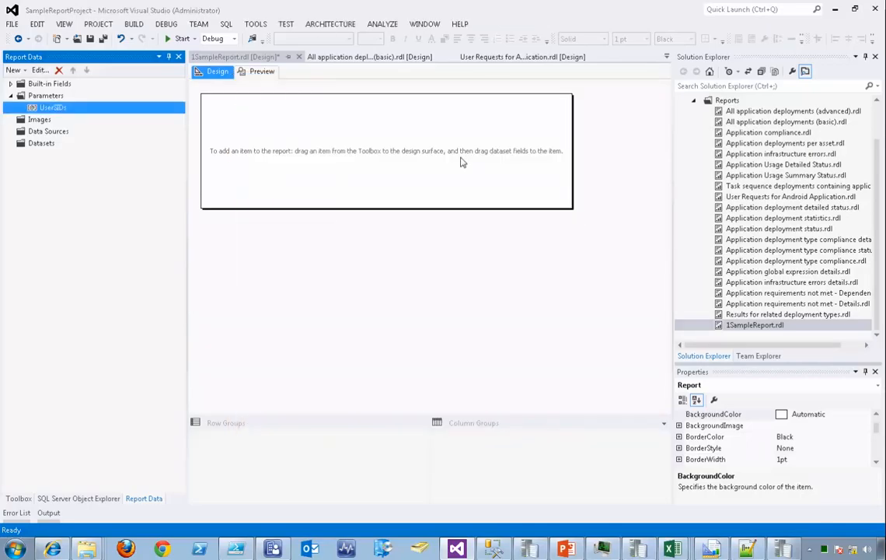
- Copy the default value expression =User!Language from the locale parameter of the All application deployments (basic) report
click(346, 57)
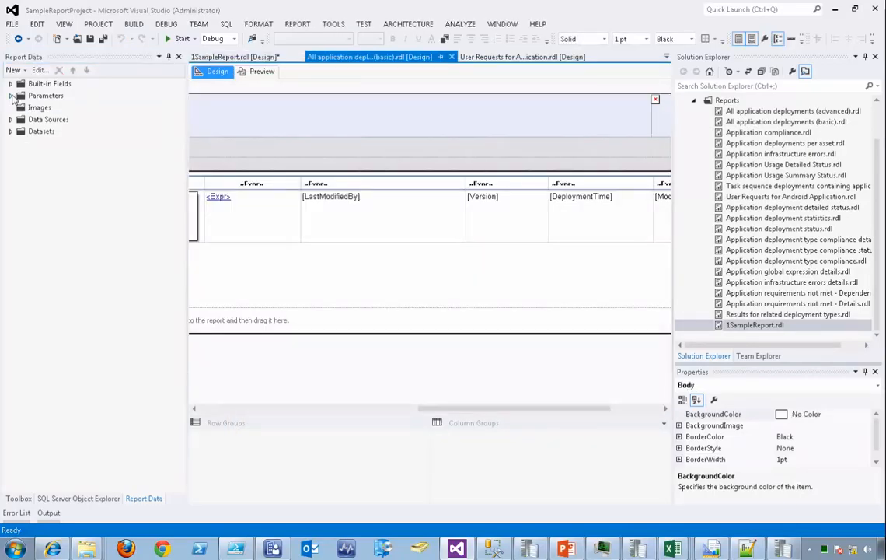
click(48, 84)
double_click(53, 118)
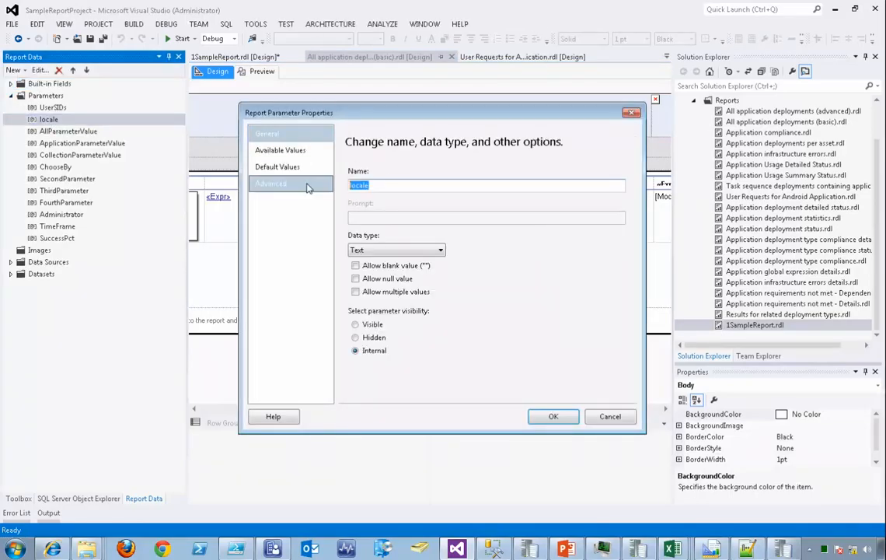
click(280, 168)
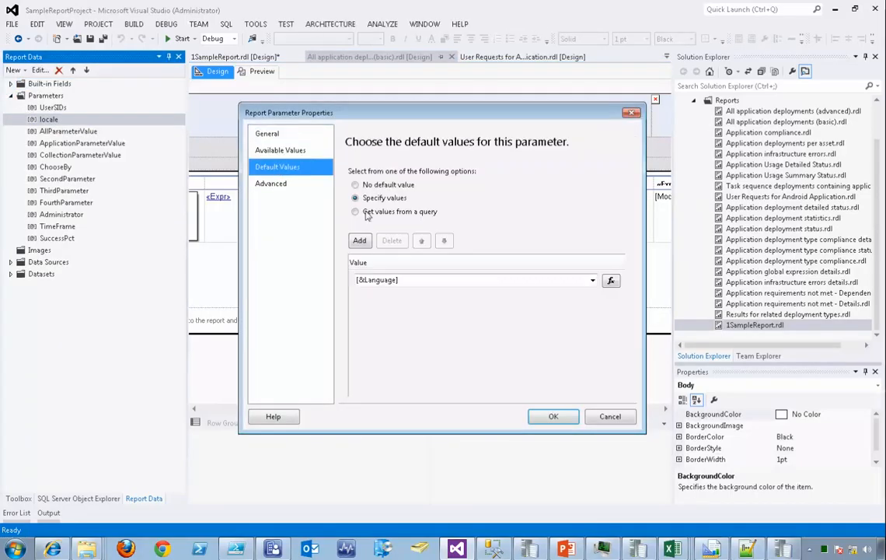
click(611, 280)
drag(310, 117, 230, 129)
key(ctrl+c)
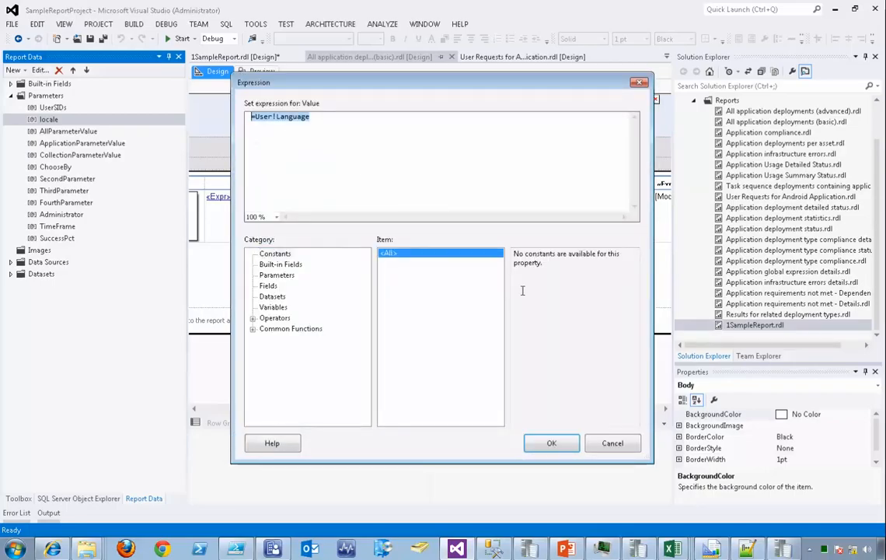
click(612, 443)
click(609, 416)
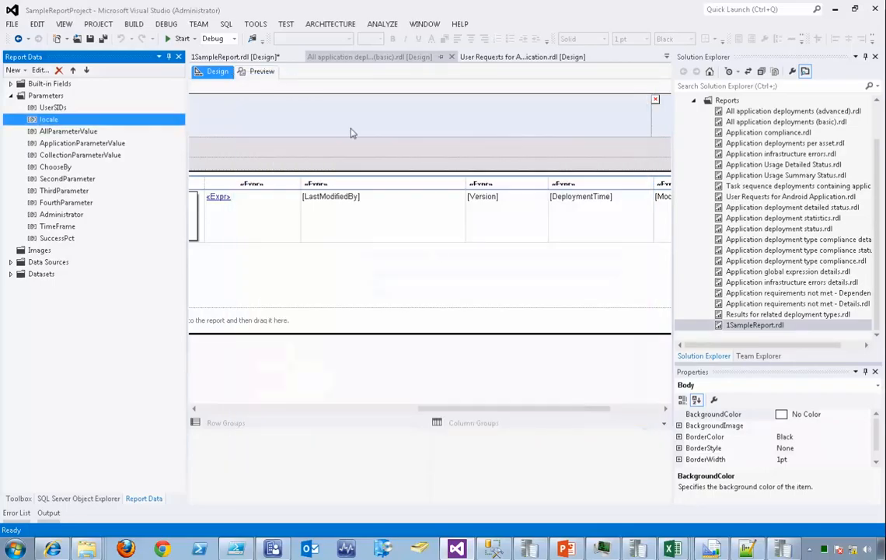
- Start a new parameter named locale in 1SampleReport.rdl
click(232, 56)
click(10, 95)
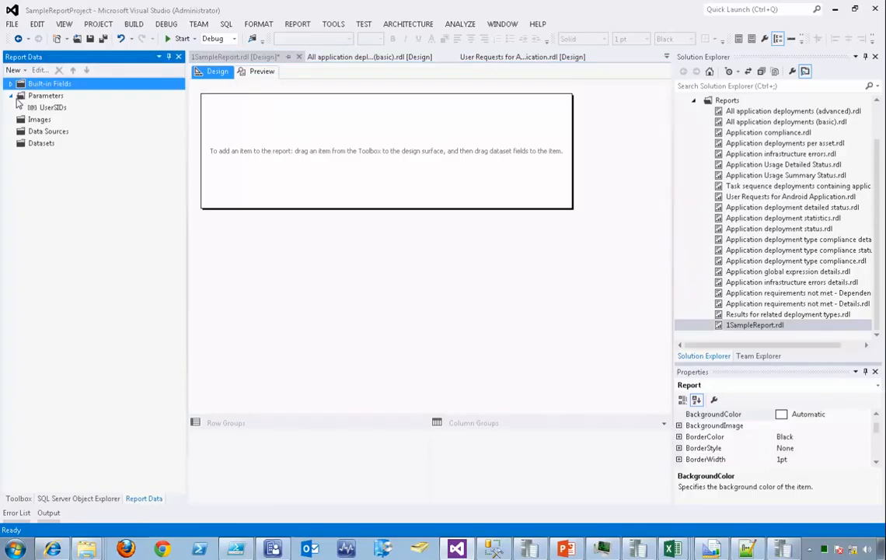
right_click(46, 95)
click(89, 104)
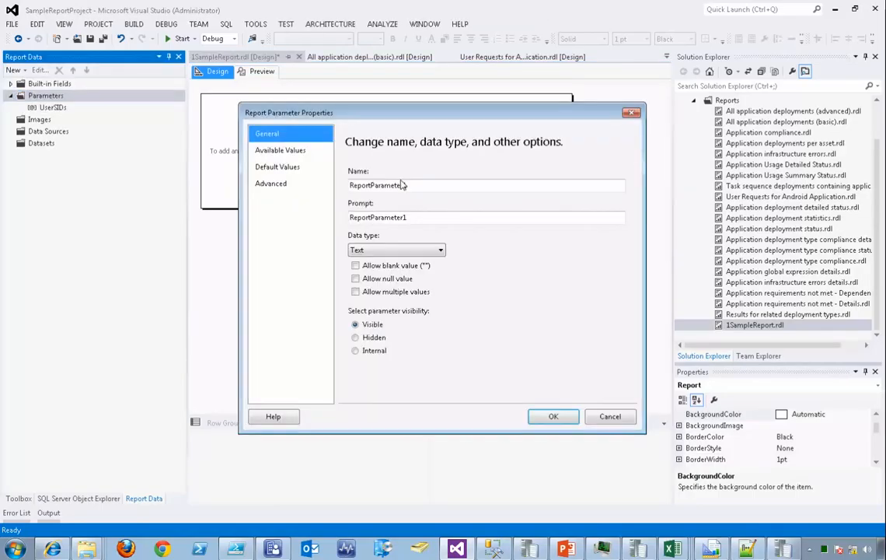
text(locale)
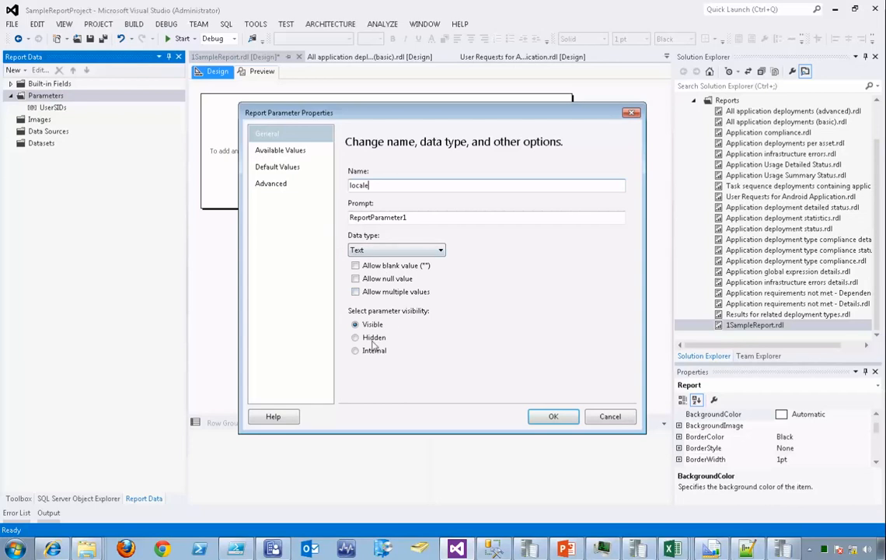
- Give the locale parameter a specified default value using the copied expression =User!Language, and save the parameter
click(279, 168)
click(384, 198)
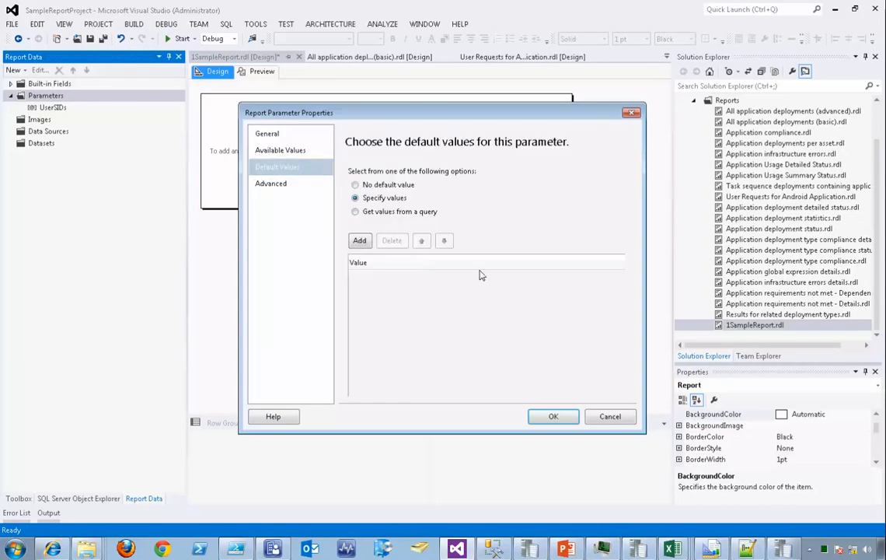
click(360, 240)
click(612, 282)
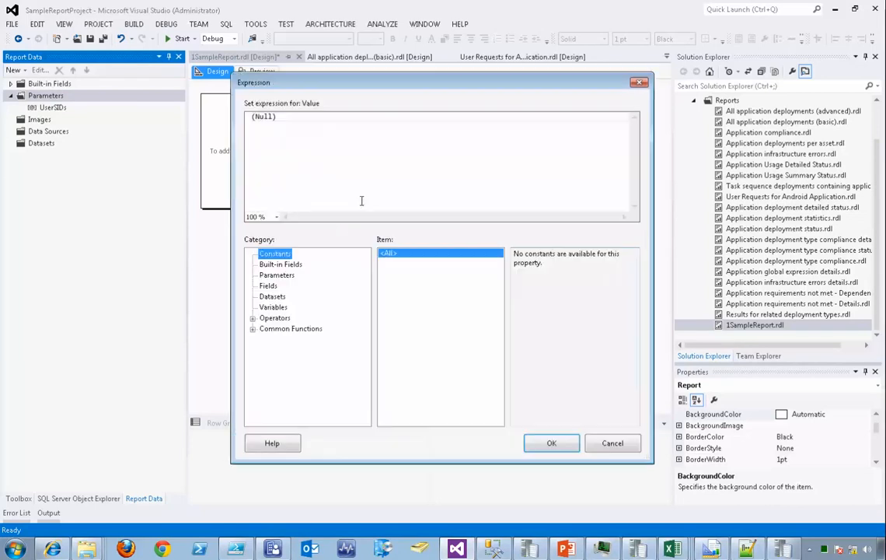
key(ctrl+a)
key(ctrl+v)
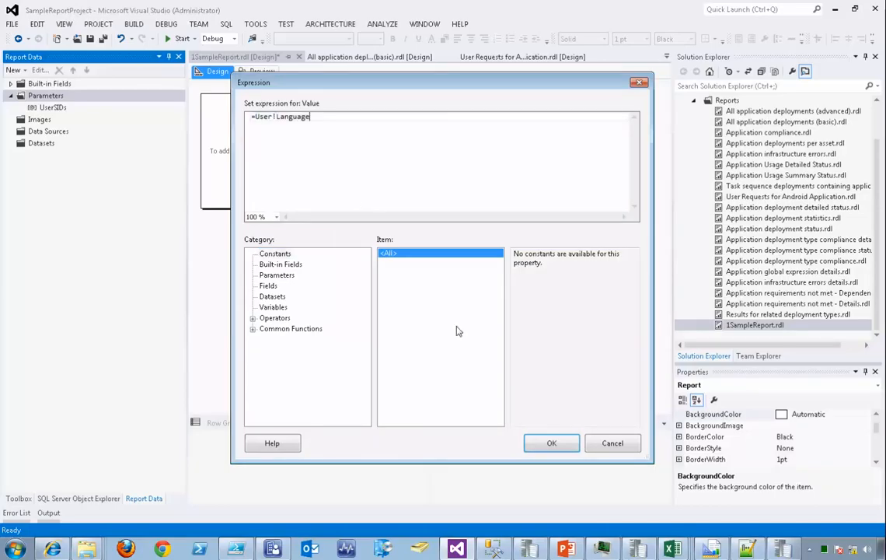
click(551, 443)
click(553, 416)
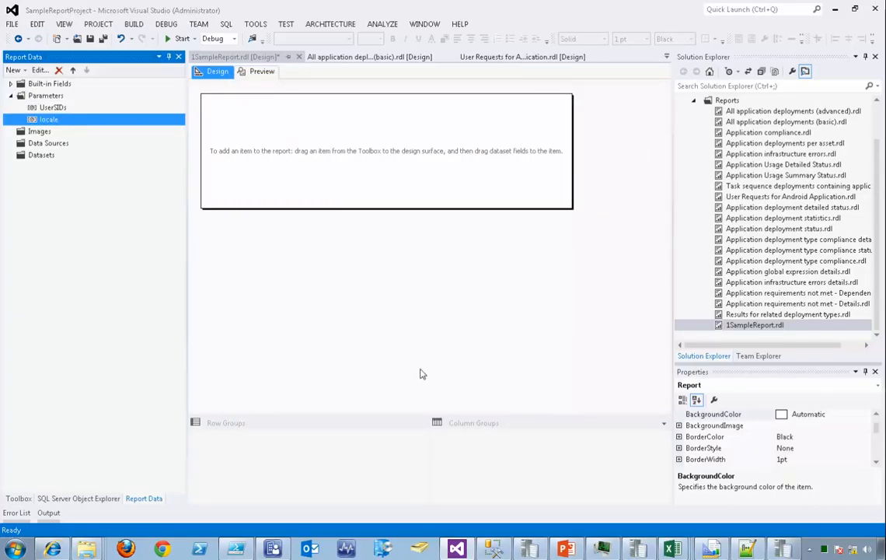
- Start adding a new dataset to 1SampleReport.rdl
click(46, 156)
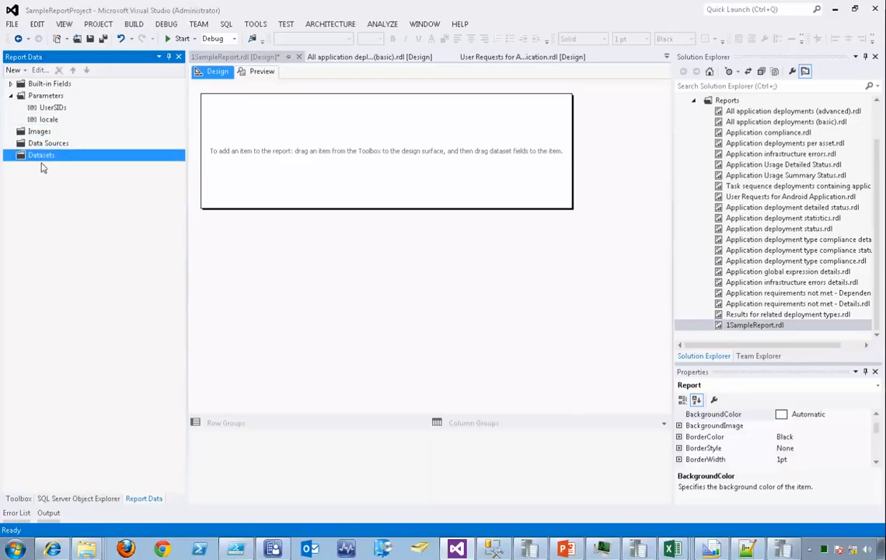
right_click(44, 158)
click(81, 164)
click(507, 550)
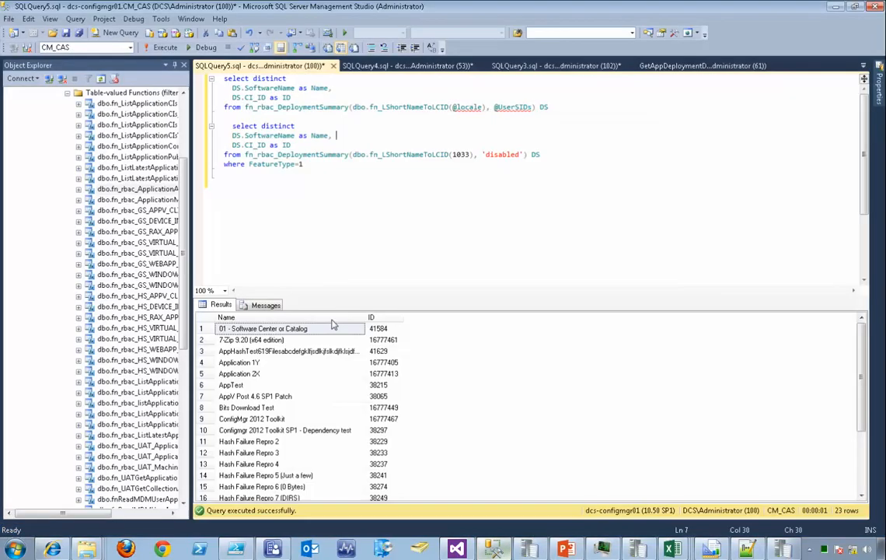
drag(321, 166, 227, 166)
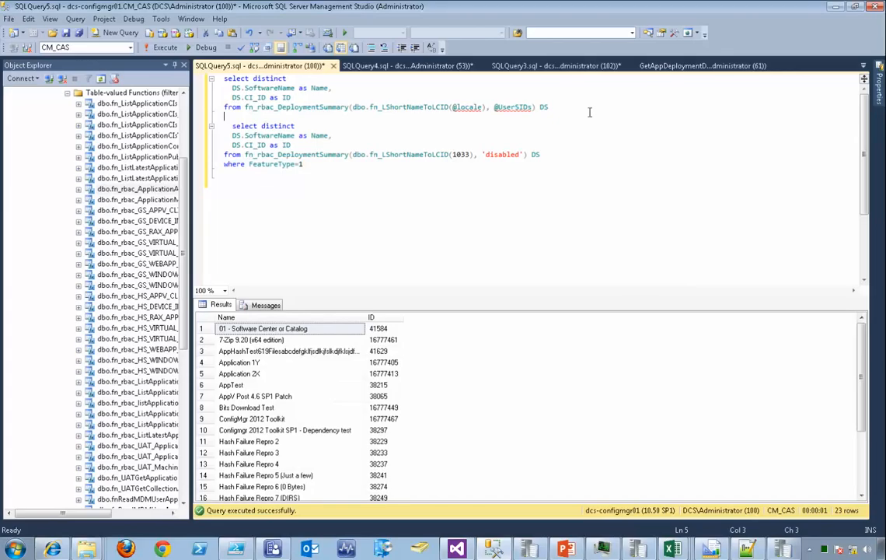
text(where FeatureType=1)
key(Return)
key(Return)
key(Return)
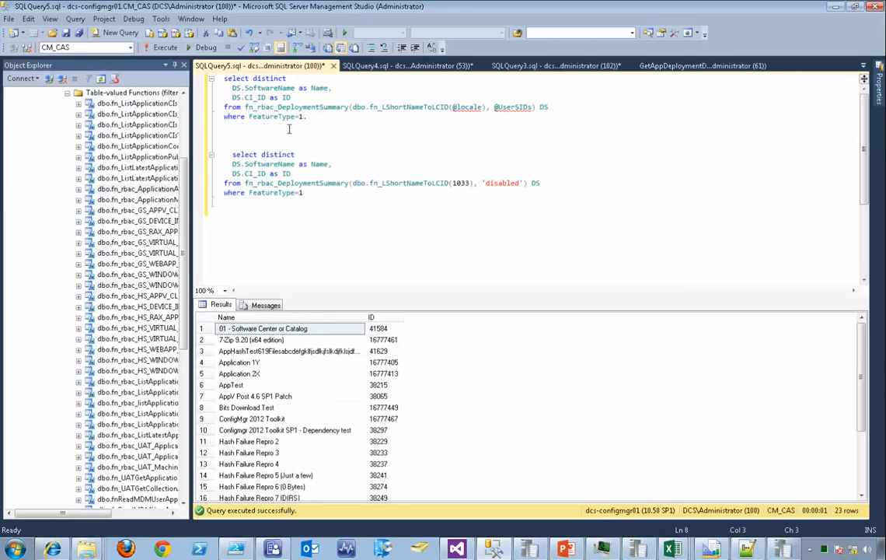
click(363, 115)
key(shift+Up)
key(shift+Up)
key(shift+Up)
key(shift+Up)
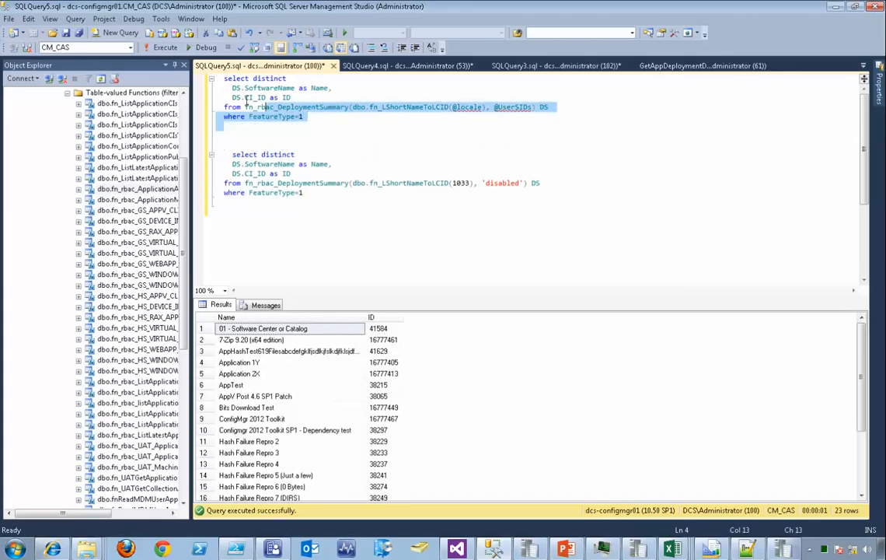
key(shift+Home)
- Back in Visual Studio, make DataSet1 a dataset embedded in the report and paste the copied query as its text query
key(alt+Tab)
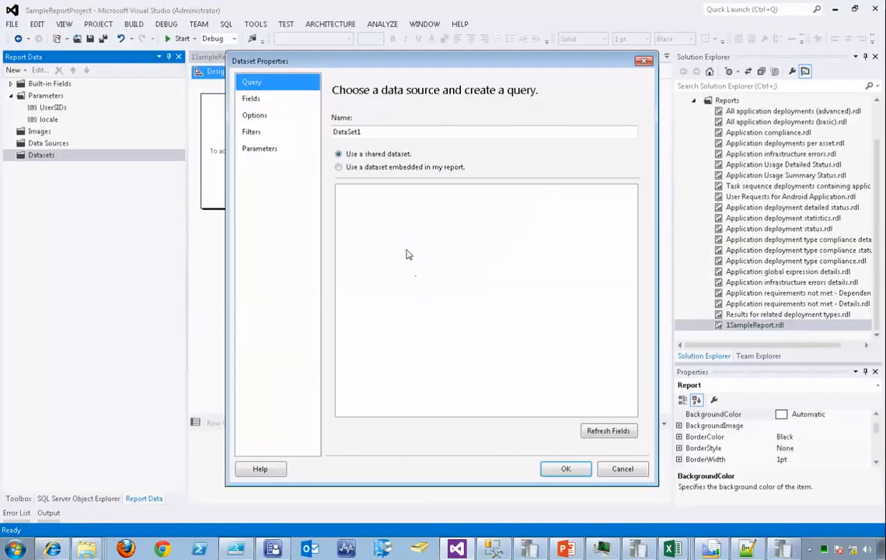
click(354, 166)
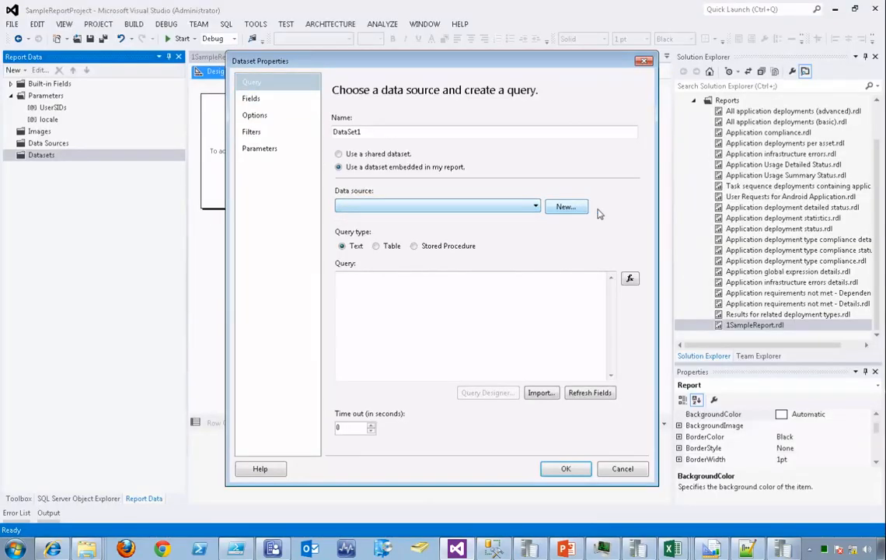
click(397, 302)
key(ctrl+v)
- Create an embedded Microsoft SQL Server data source for DataSet1 connecting to server dcs-configmgr01 and database CM_CAS, and save the dataset
click(565, 206)
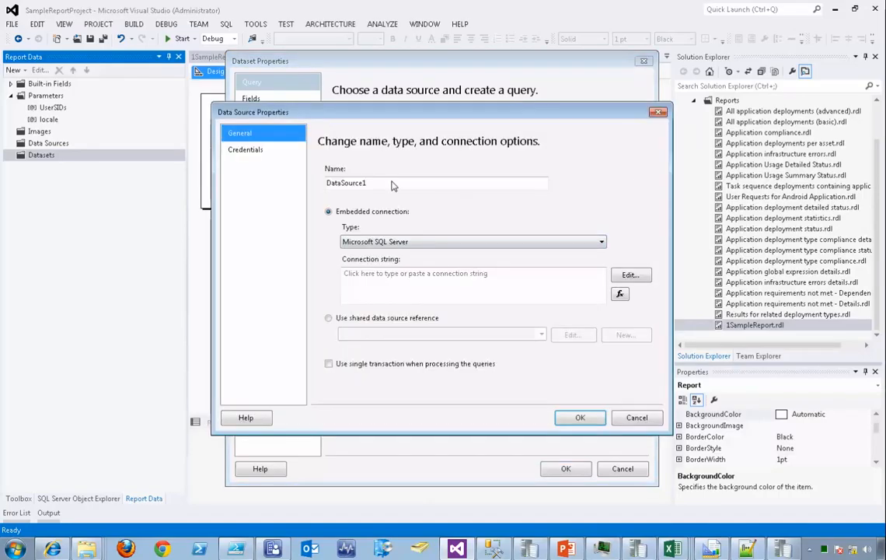
click(504, 245)
click(508, 226)
click(633, 275)
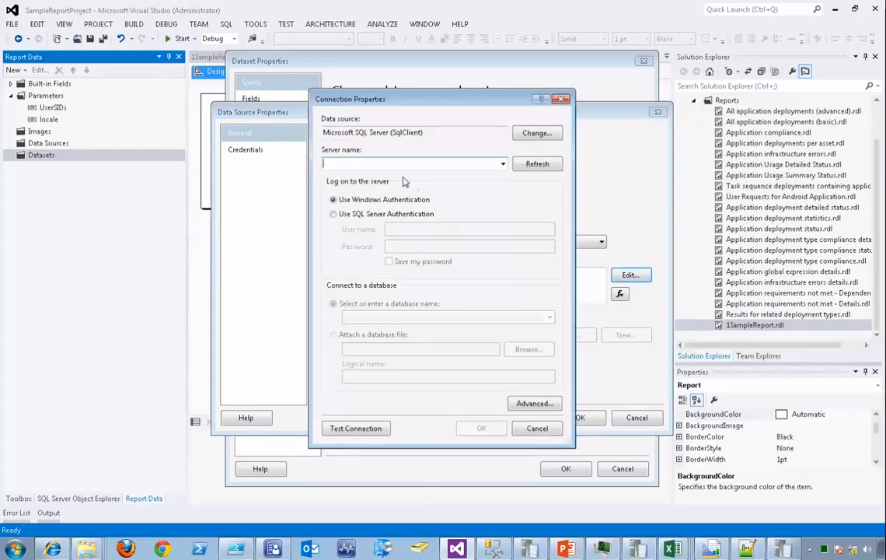
text(d)
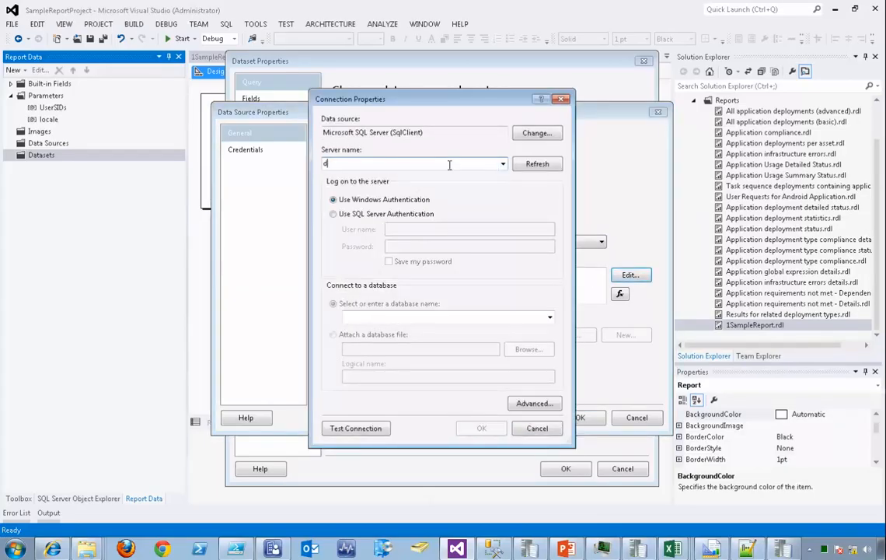
text(cs-configmgr01)
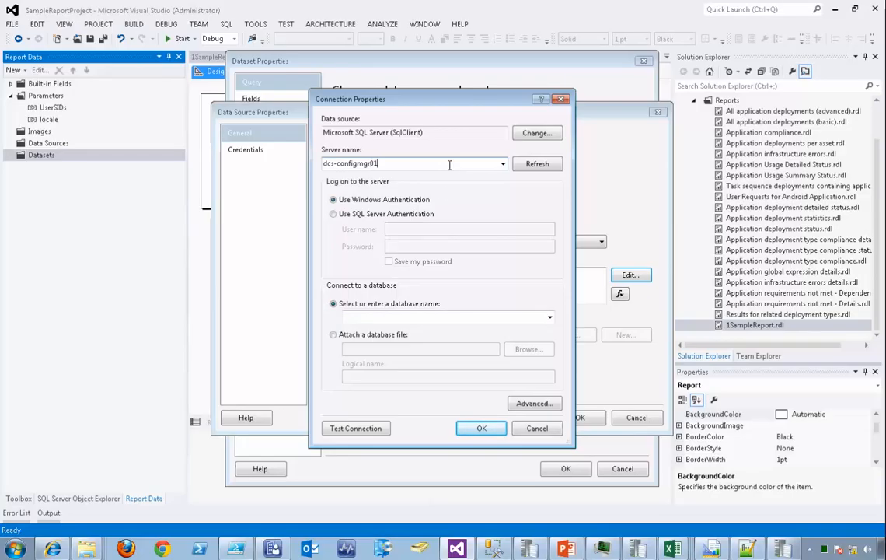
click(549, 318)
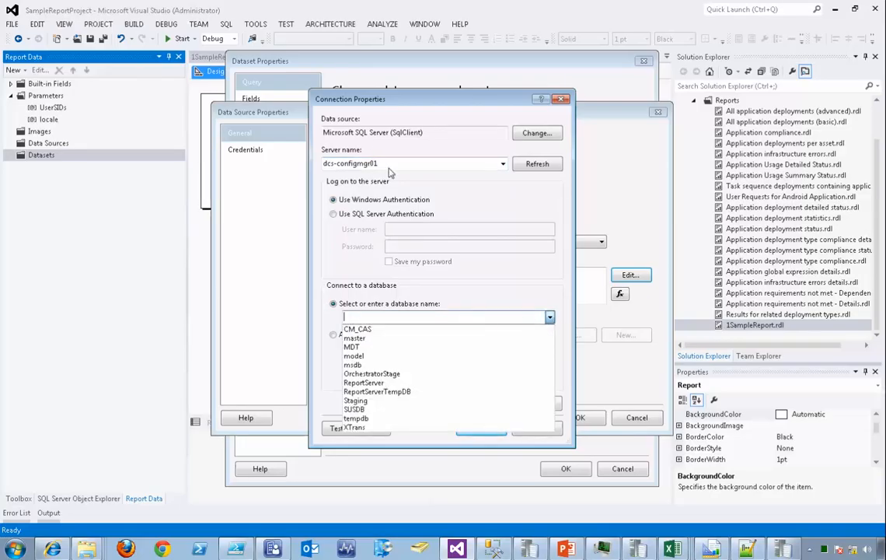
click(356, 329)
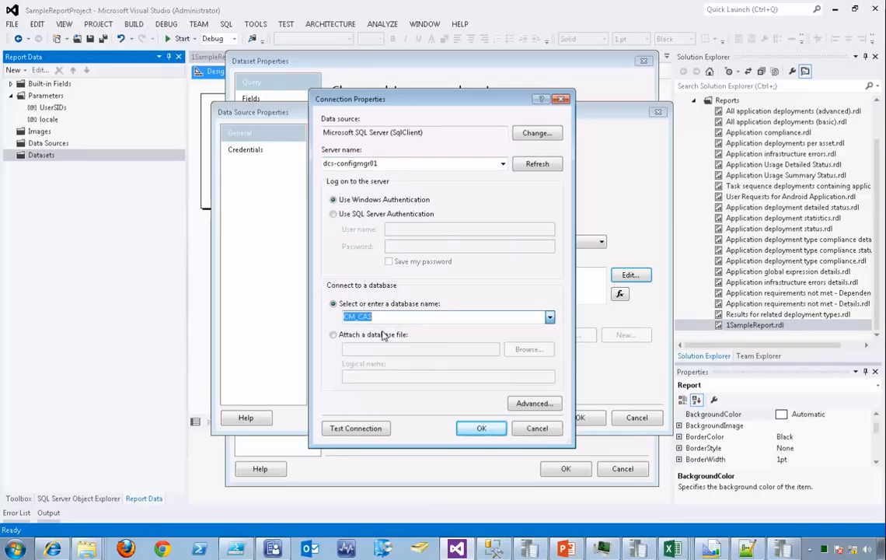
click(476, 428)
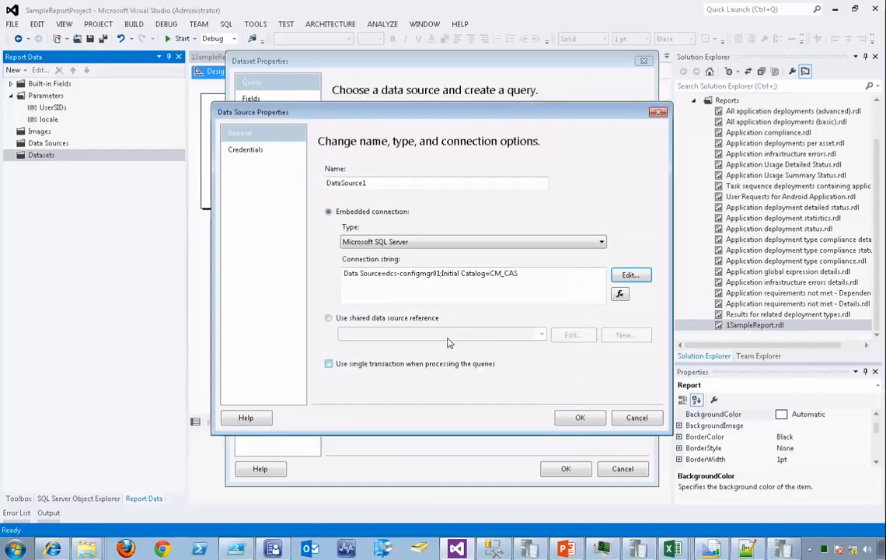
click(581, 419)
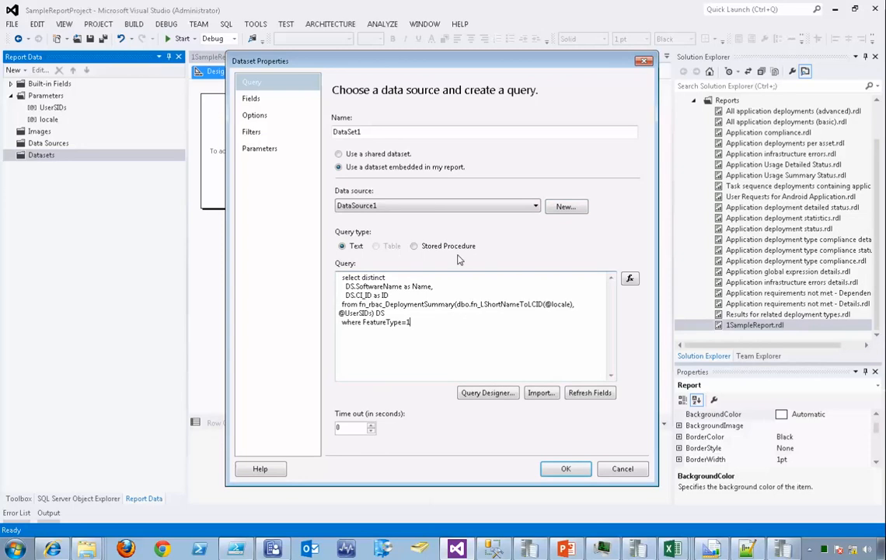
click(565, 469)
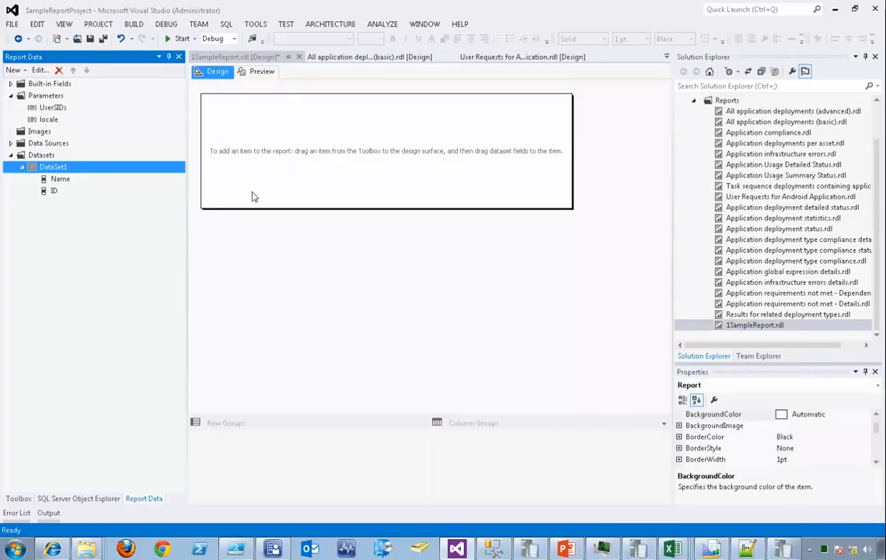
- Save 1SampleReport.rdl, preview the report and return to its design
click(353, 241)
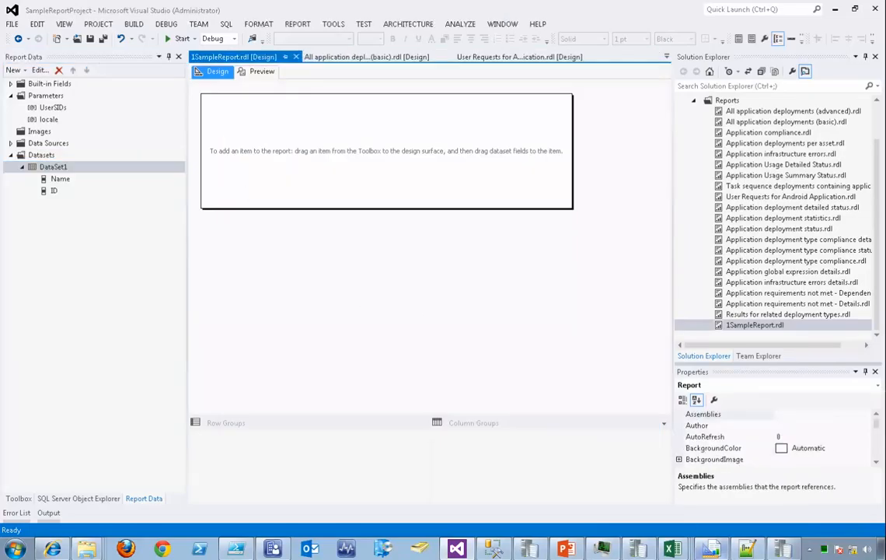
click(259, 71)
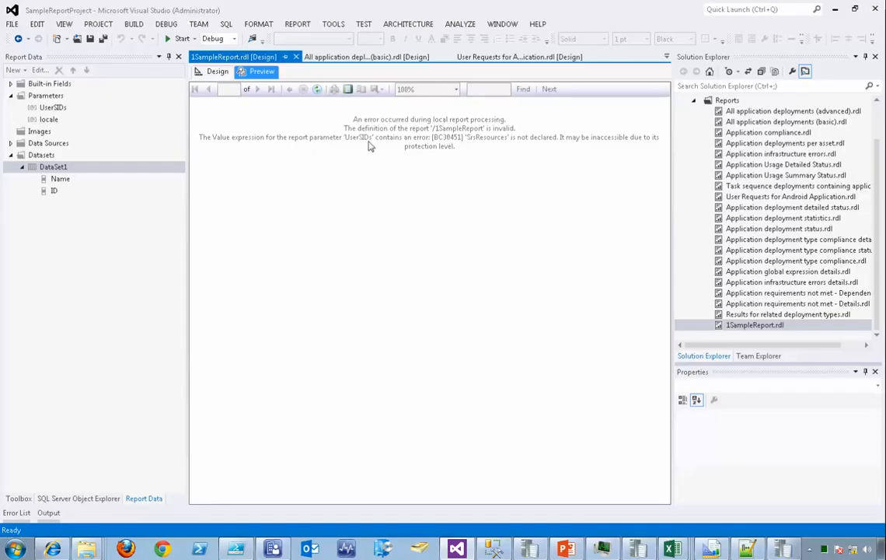
click(218, 71)
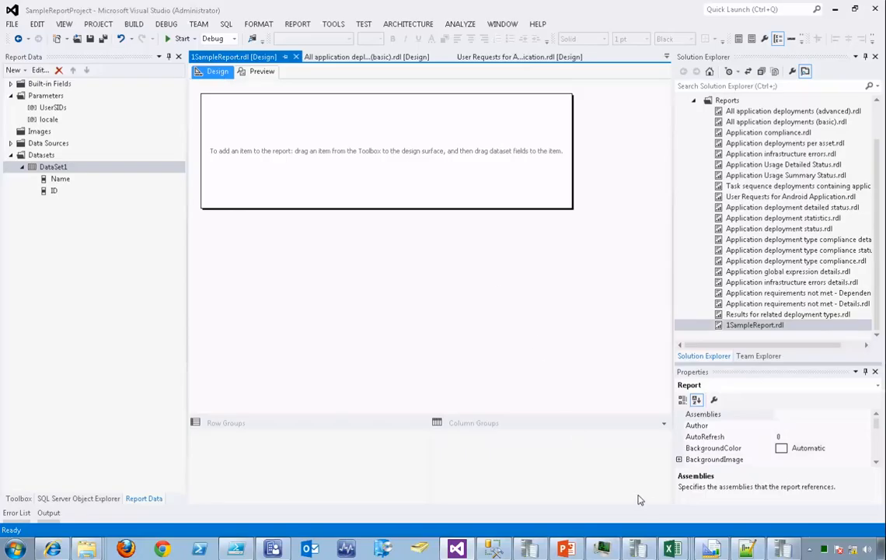
- Add an empty assembly reference to the properties of 1SampleReport.rdl and open the selection of the assembly for it
click(713, 544)
click(532, 294)
drag(741, 366, 754, 314)
click(792, 365)
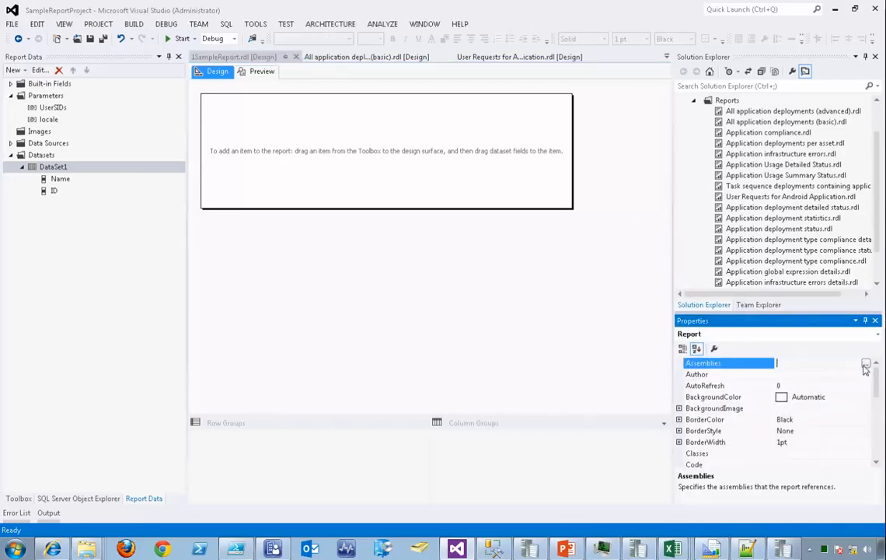
click(866, 364)
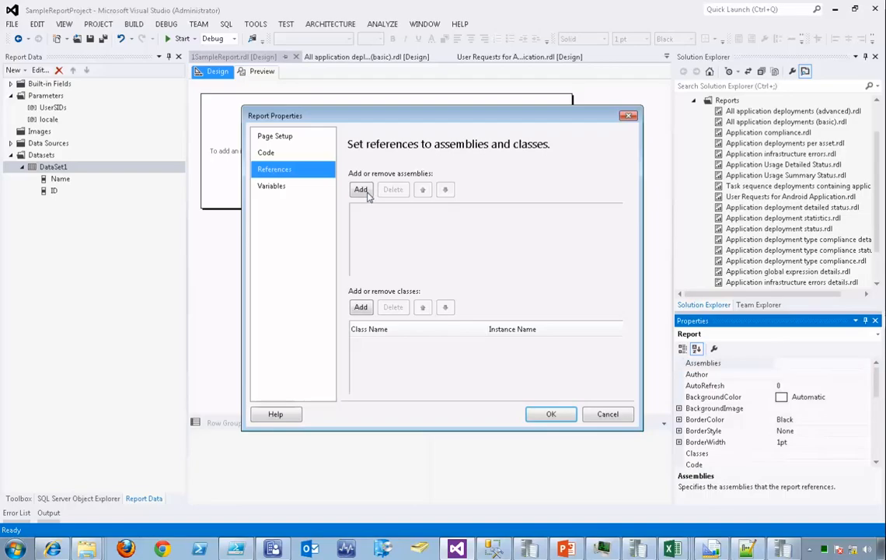
click(363, 191)
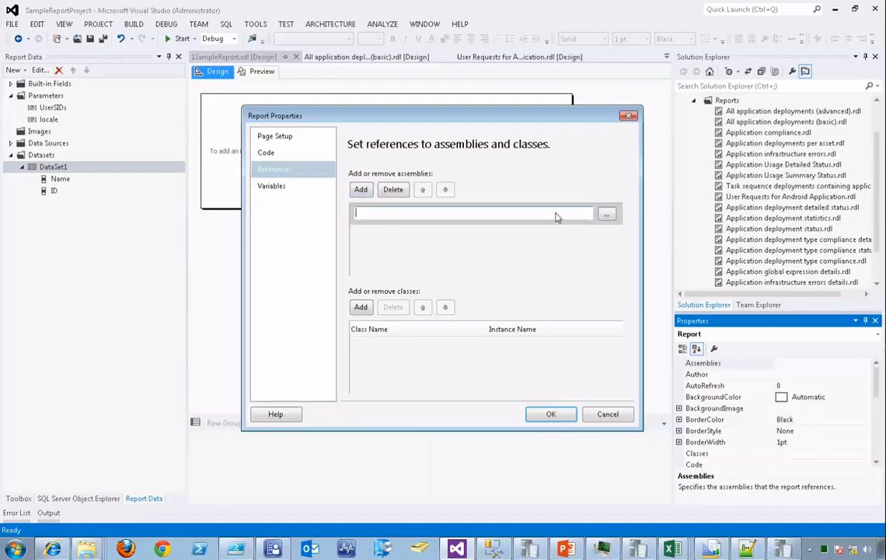
click(607, 215)
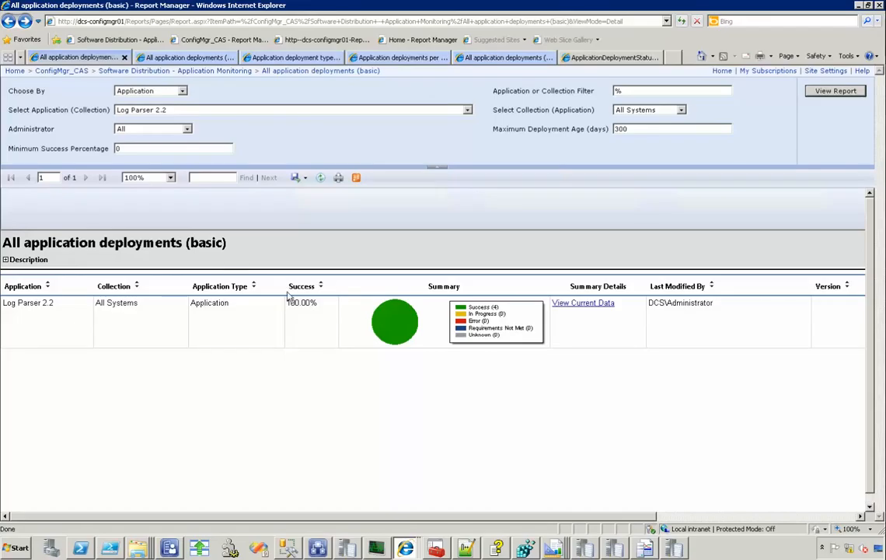
- Switch to Report Builder and check which assembly the All application deployments (advanced) report references, leaving its properties unchanged
click(554, 548)
click(544, 522)
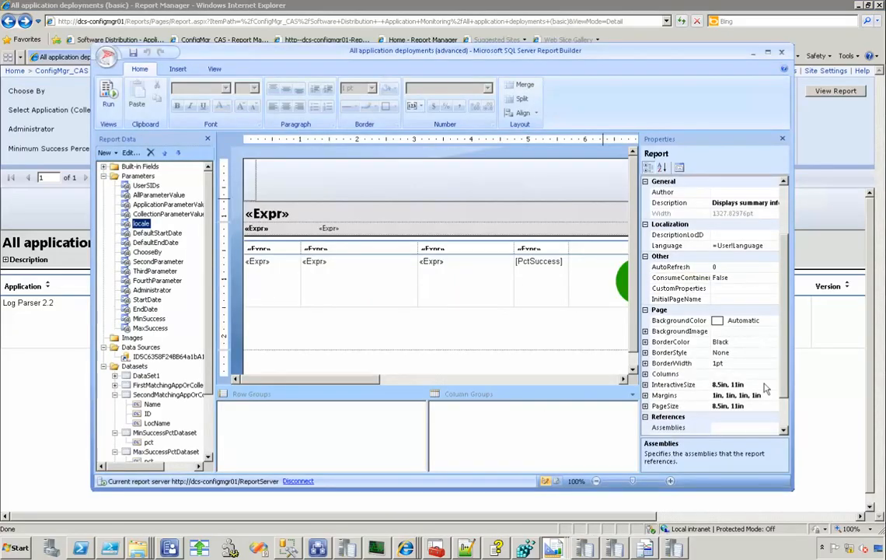
click(772, 428)
click(774, 430)
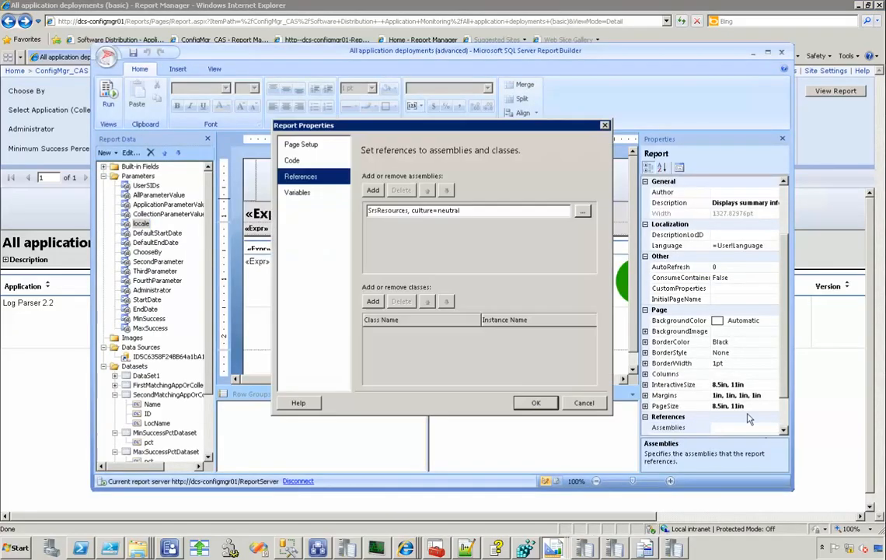
click(501, 210)
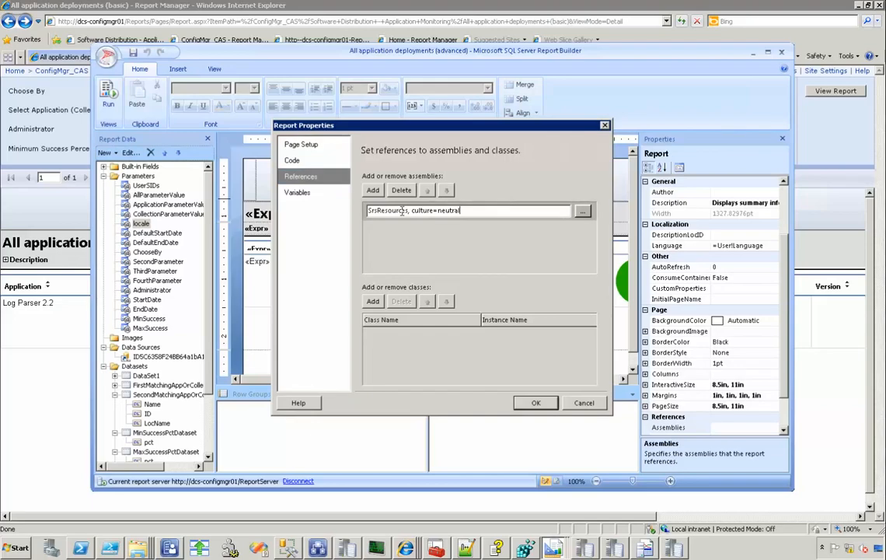
click(583, 410)
click(584, 410)
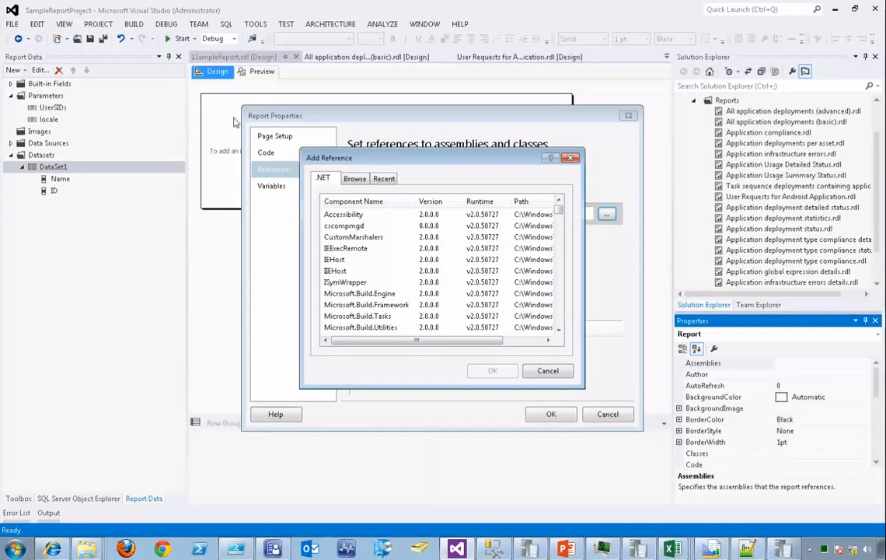
- Reference the SrsResources.dll assembly from the SMS_SRSRP folder on the ConfigMgr server's c$ share and save the report properties
click(355, 178)
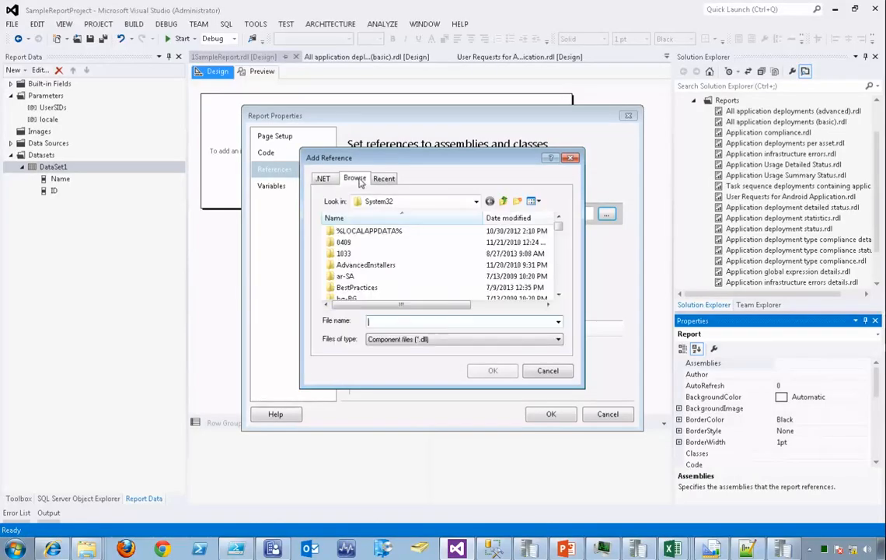
text(\\dcs-conf)
key(Down)
text(\c$)
key(Return)
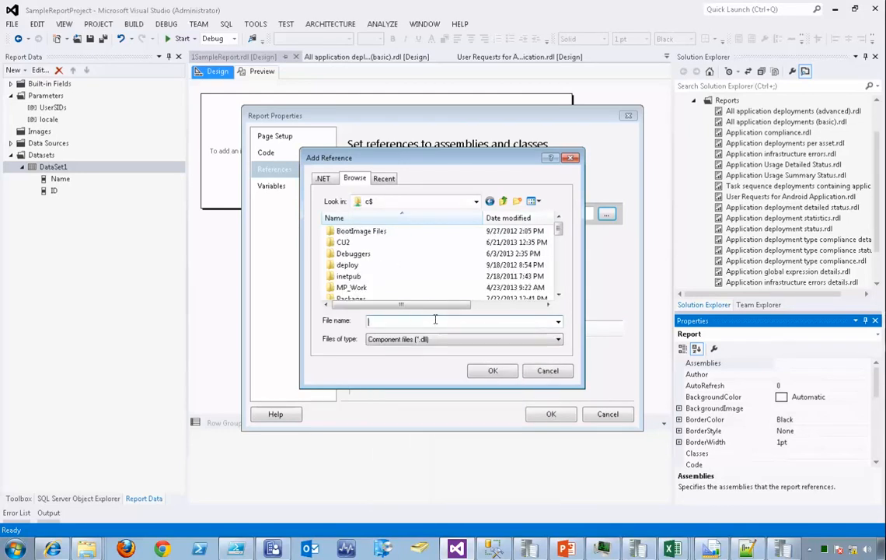
scroll(340, 265, down, 5)
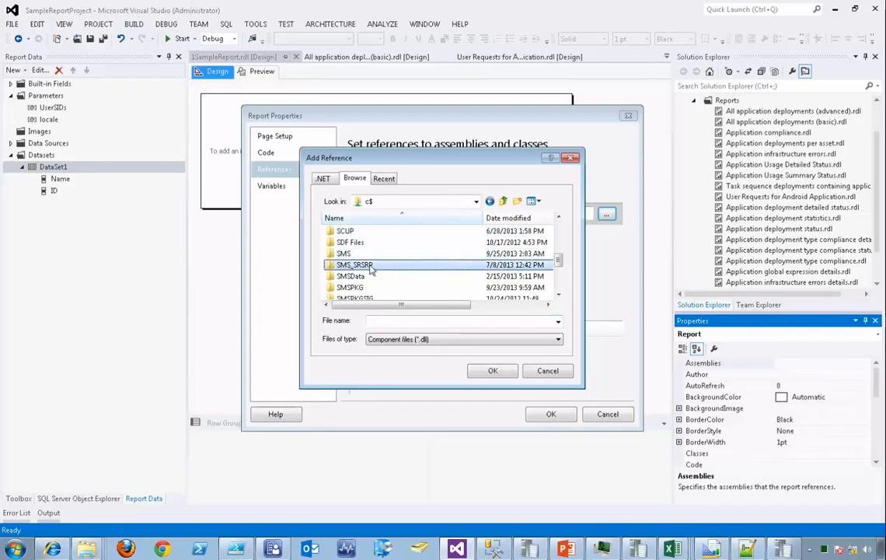
double_click(368, 269)
click(373, 287)
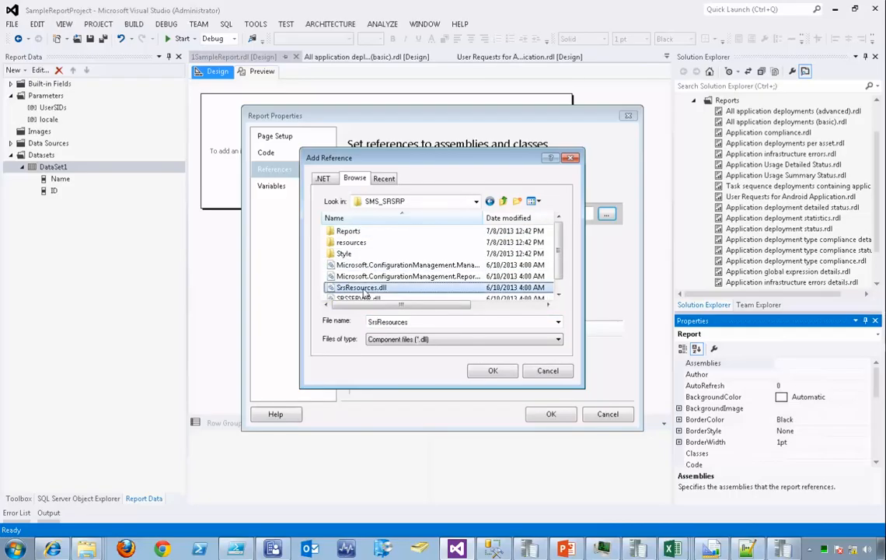
scroll(498, 288, down, 1)
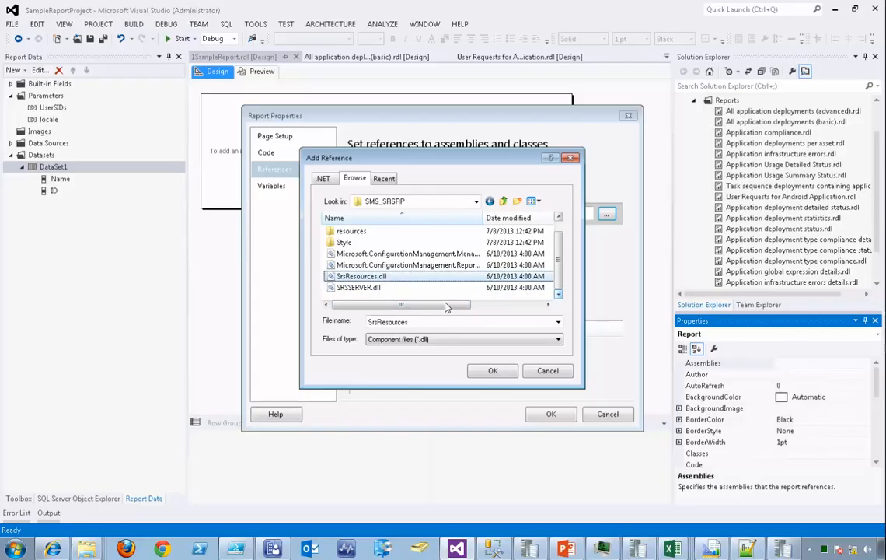
double_click(334, 278)
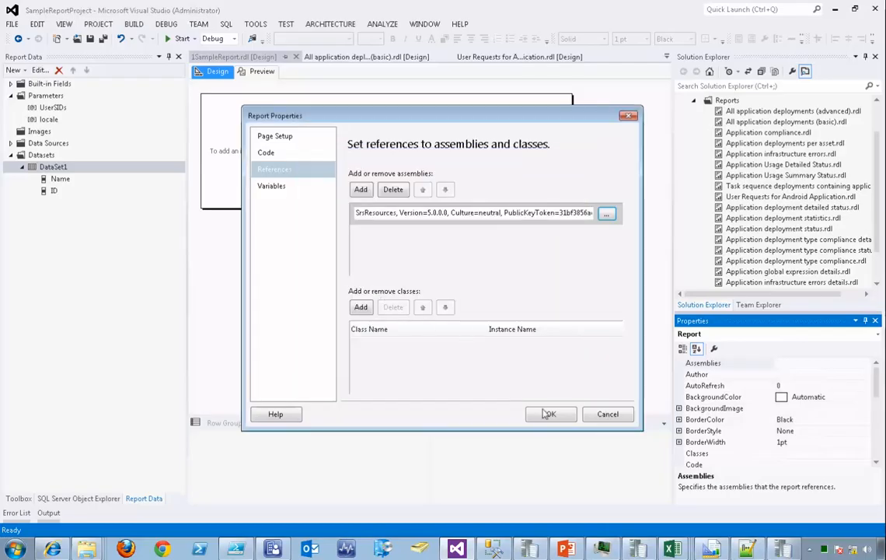
click(549, 414)
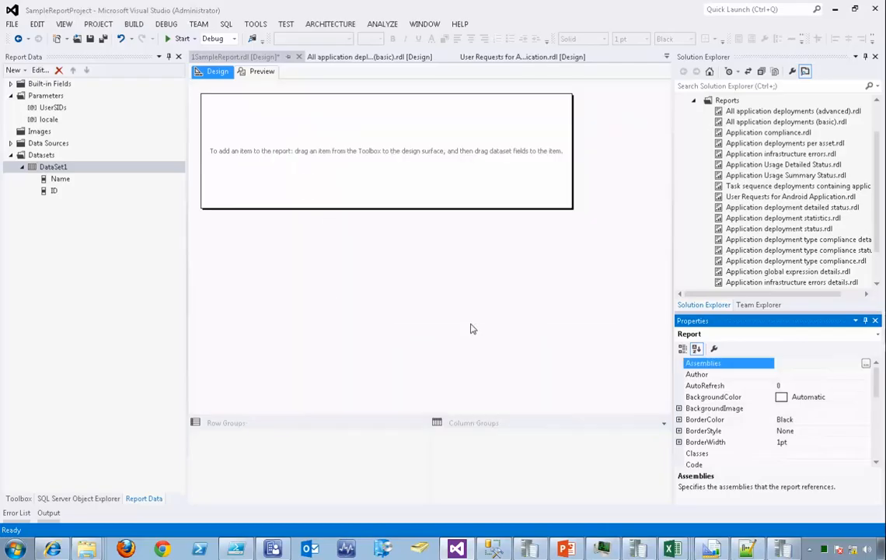
- Preview 1SampleReport.rdl with the assembly reference in place and return to its design
click(260, 71)
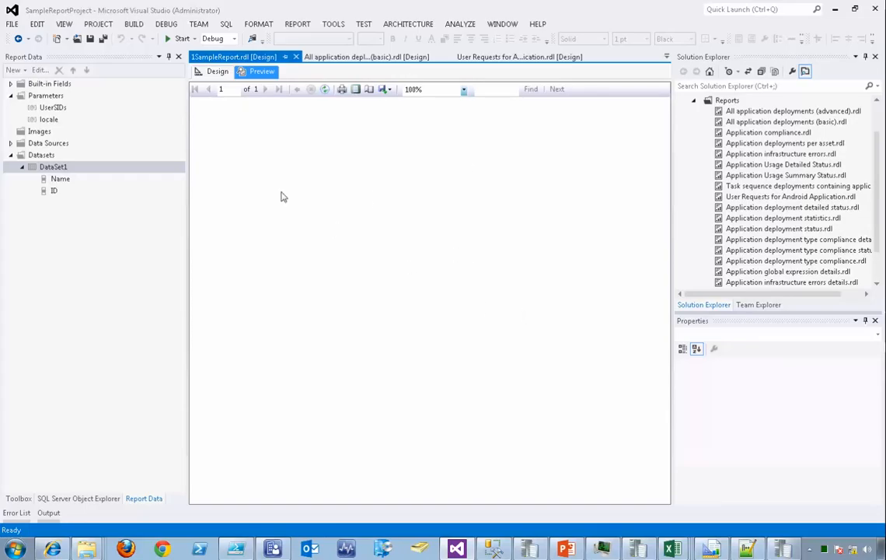
click(53, 98)
click(204, 71)
right_click(42, 96)
click(74, 101)
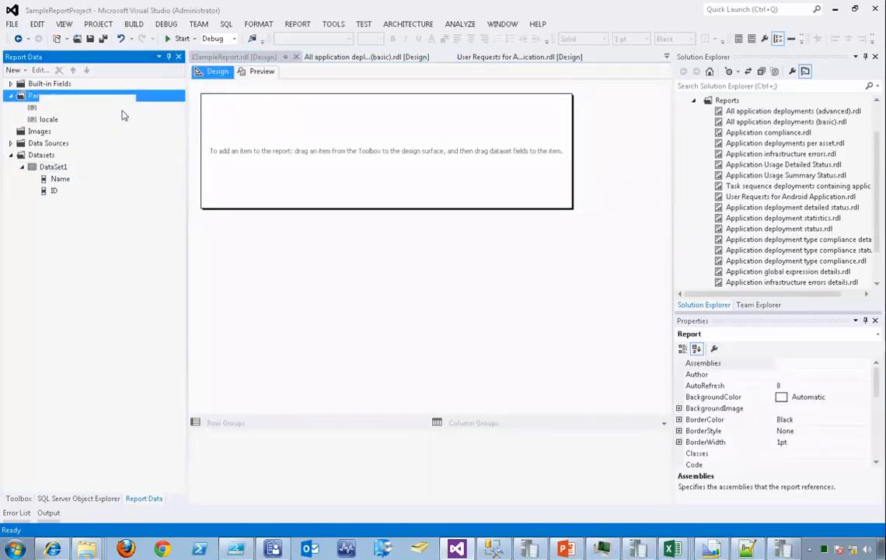
drag(462, 185, 349, 185)
text(Application)
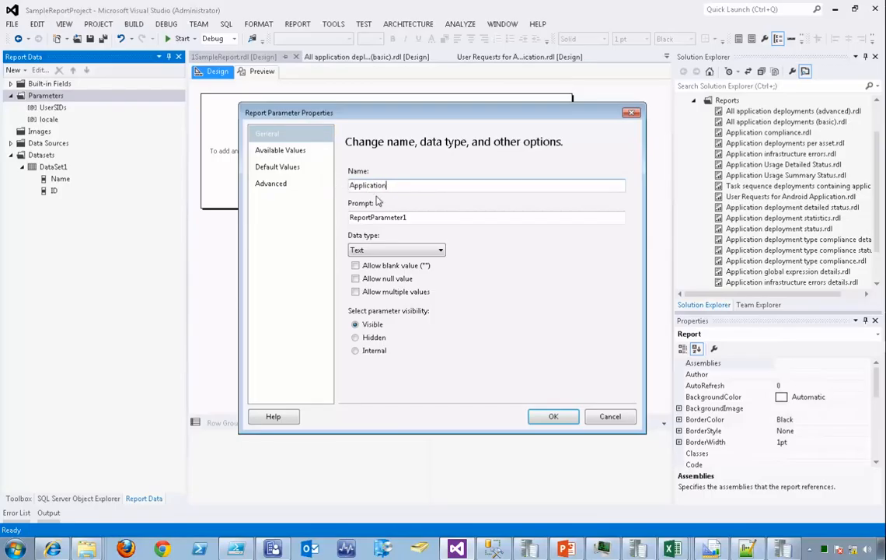
click(436, 250)
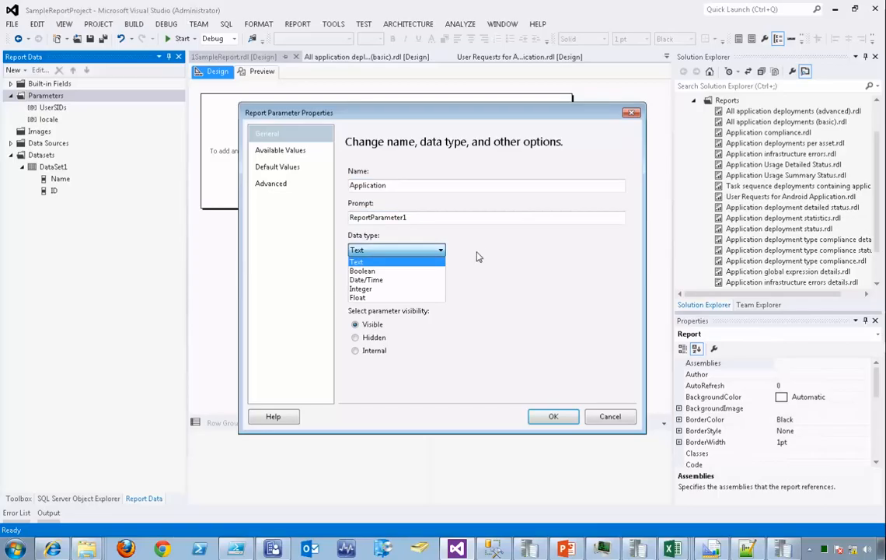
click(431, 227)
click(373, 186)
text(pplication)
double_click(372, 186)
key(ctrl+c)
key(Tab)
key(ctrl+v)
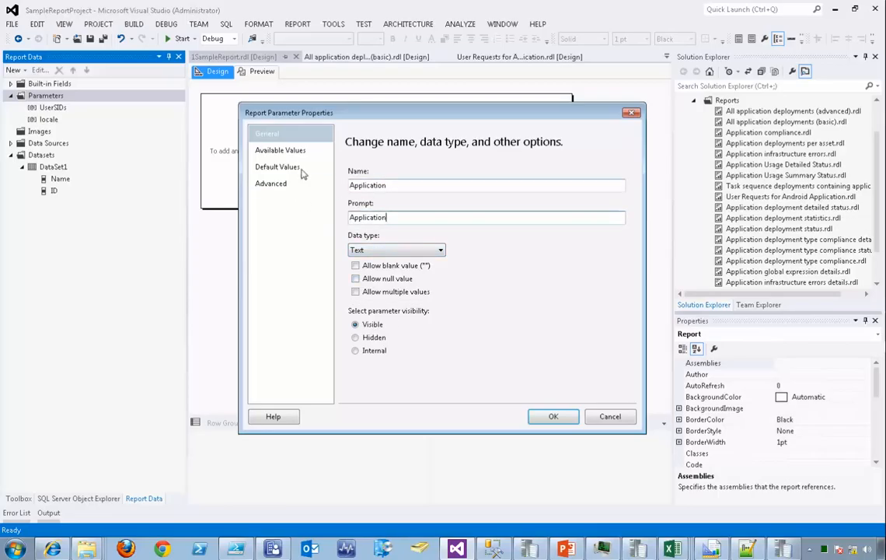
click(289, 150)
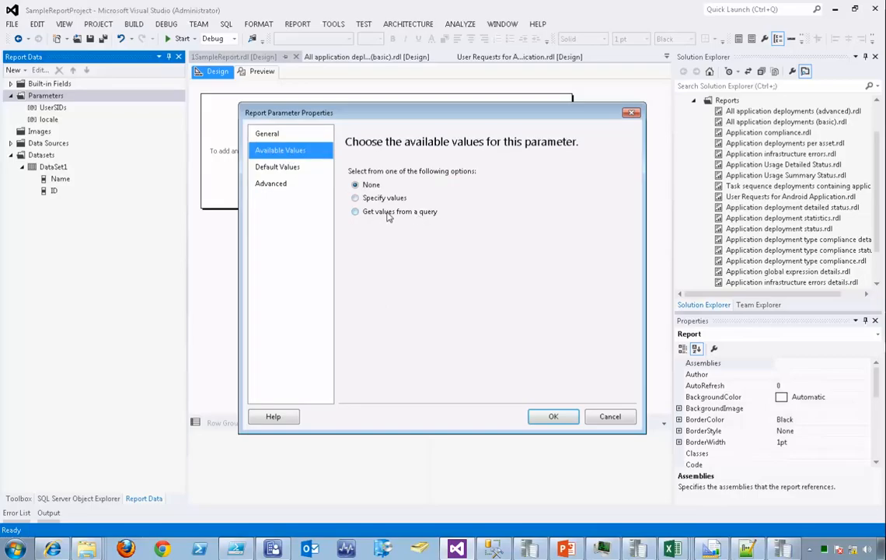
click(388, 217)
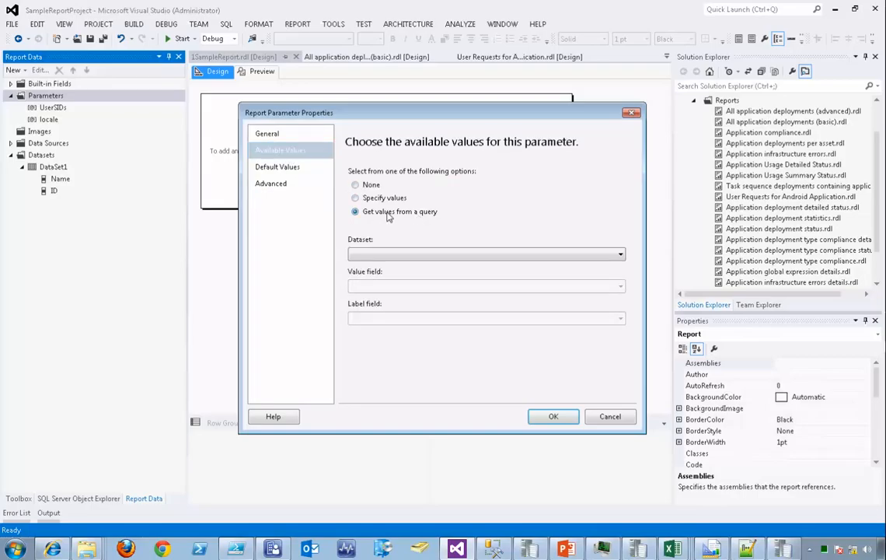
click(439, 253)
click(385, 263)
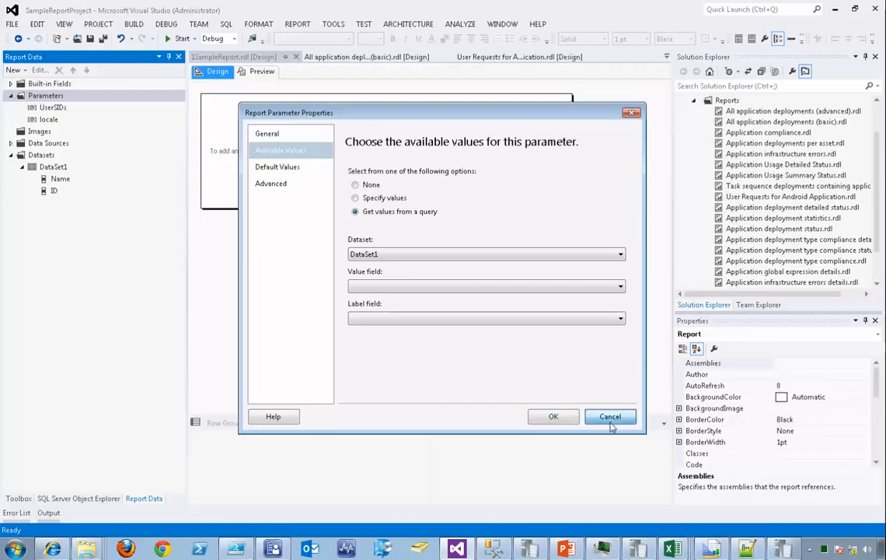
click(610, 418)
- Rename the dataset DataSet1 as Applications
click(63, 168)
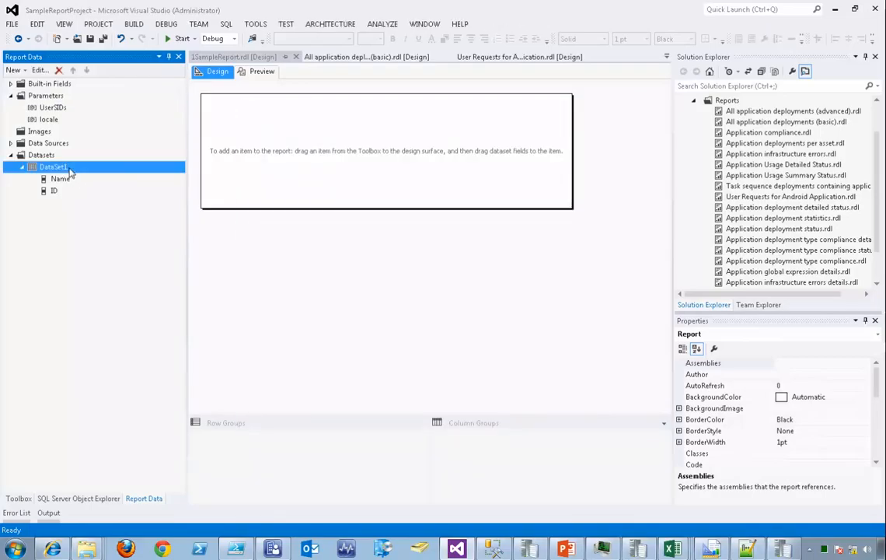
right_click(64, 170)
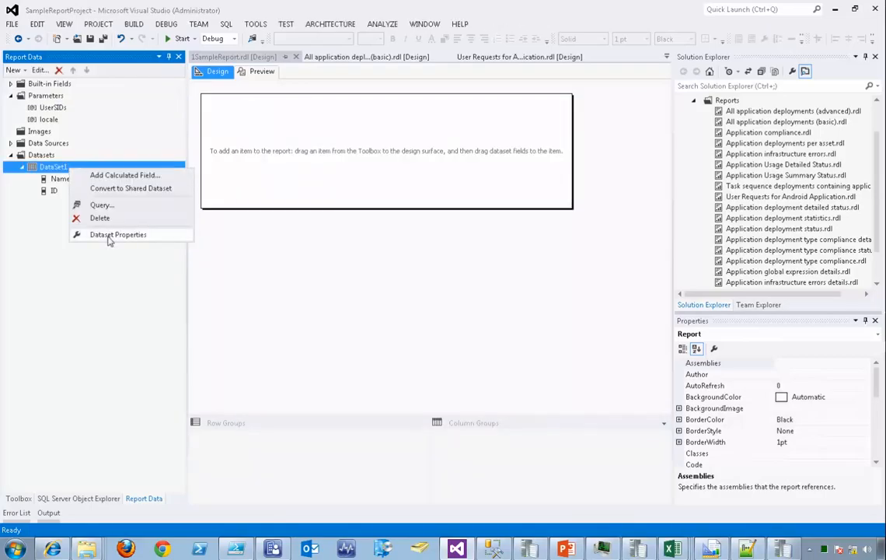
click(113, 234)
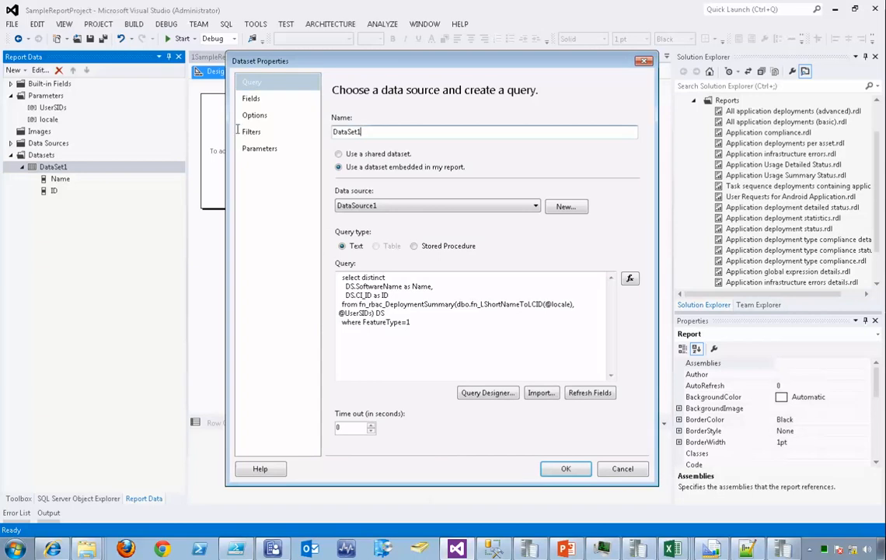
double_click(379, 132)
text(Application)
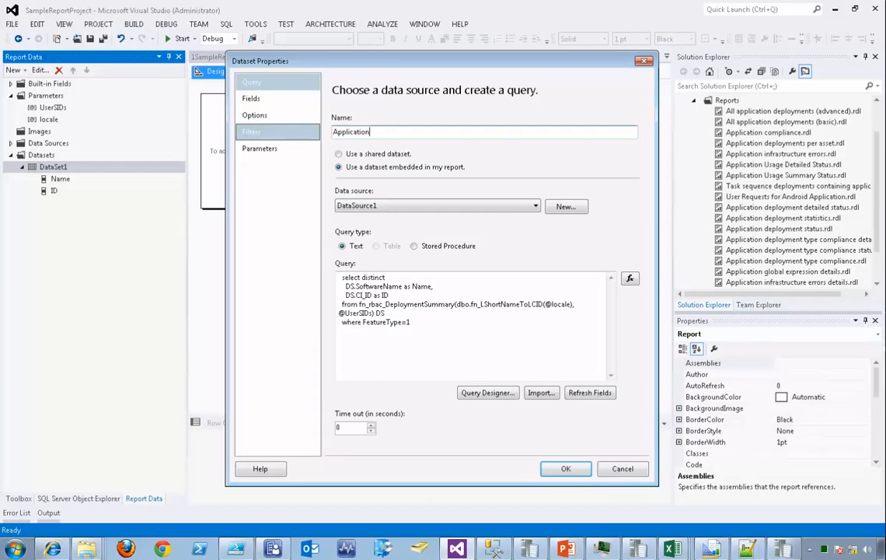
text(s)
click(566, 469)
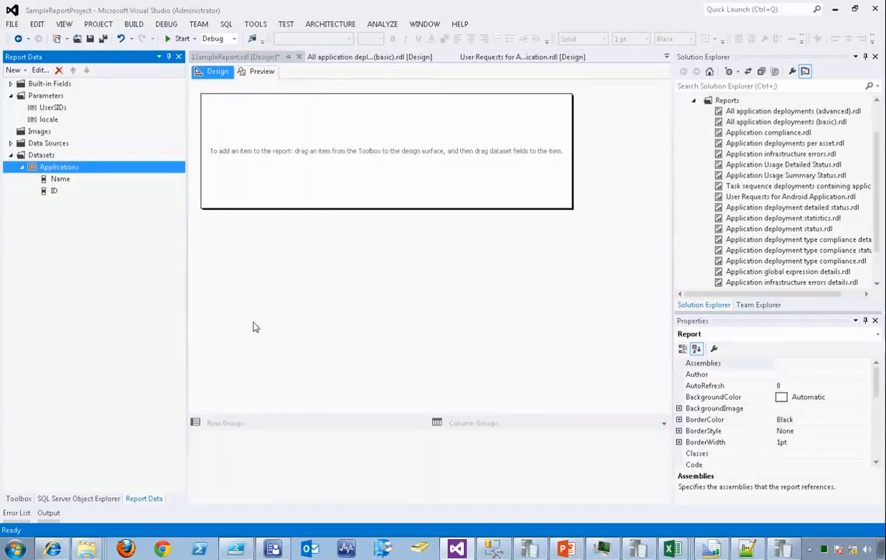
- Add a visible text report parameter named Application with the prompt Application
right_click(62, 94)
click(109, 109)
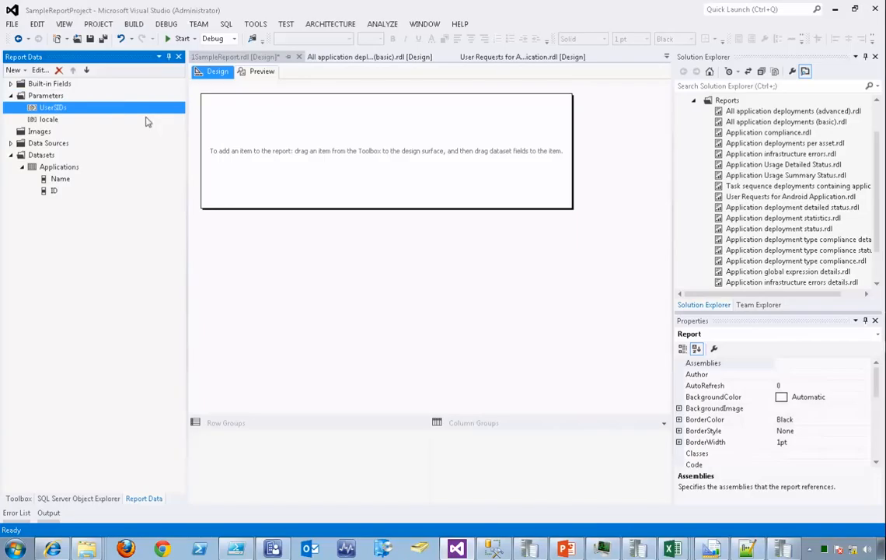
click(62, 95)
right_click(64, 95)
click(90, 101)
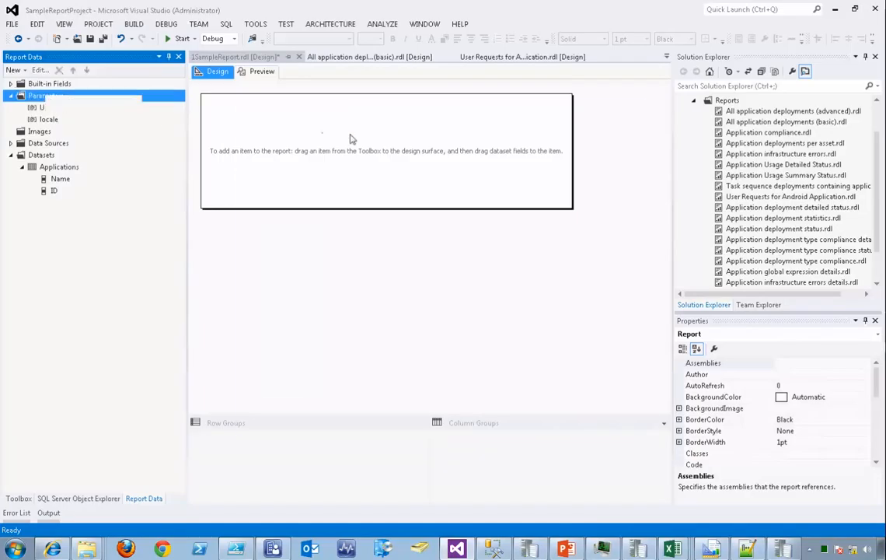
double_click(429, 186)
text(A)
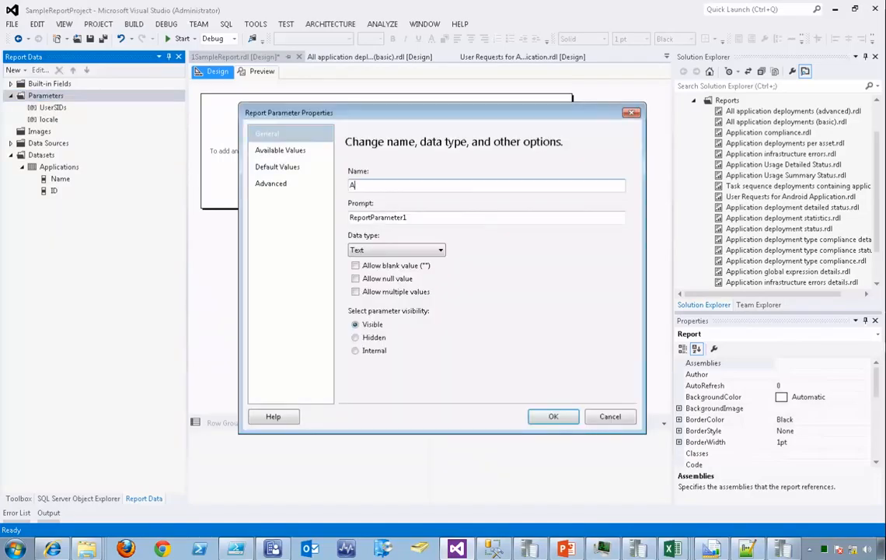
text(pplication)
key(ctrl+a)
key(ctrl+c)
key(Tab)
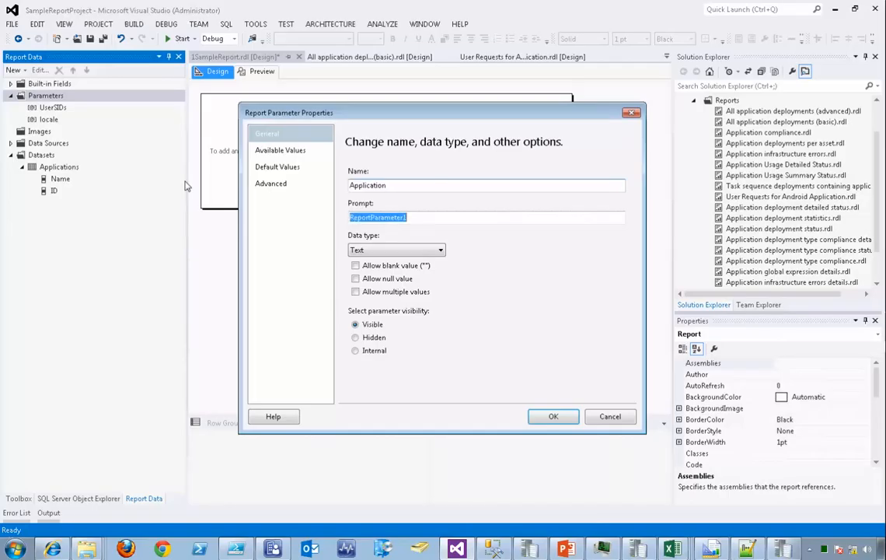
key(ctrl+v)
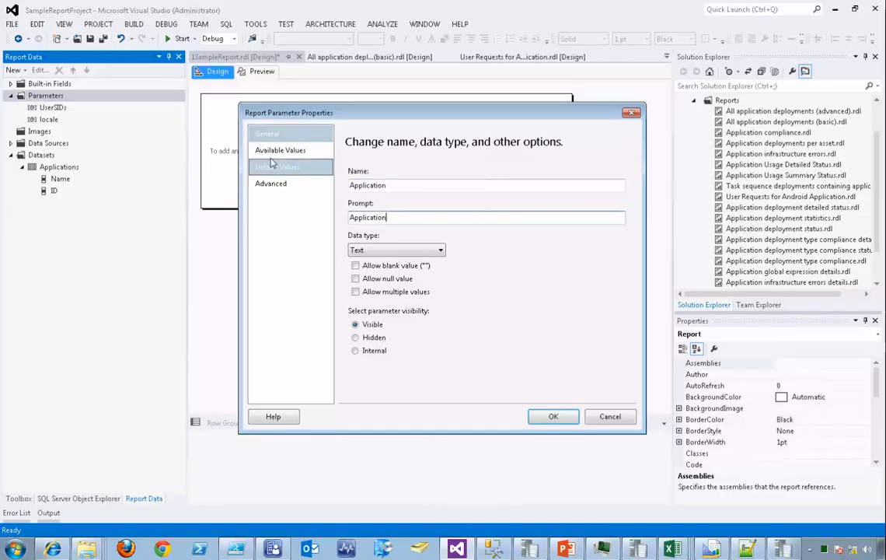
- Take the parameter's available values from the Applications dataset, with ID as value field and Name as label field, and save the parameter
click(276, 151)
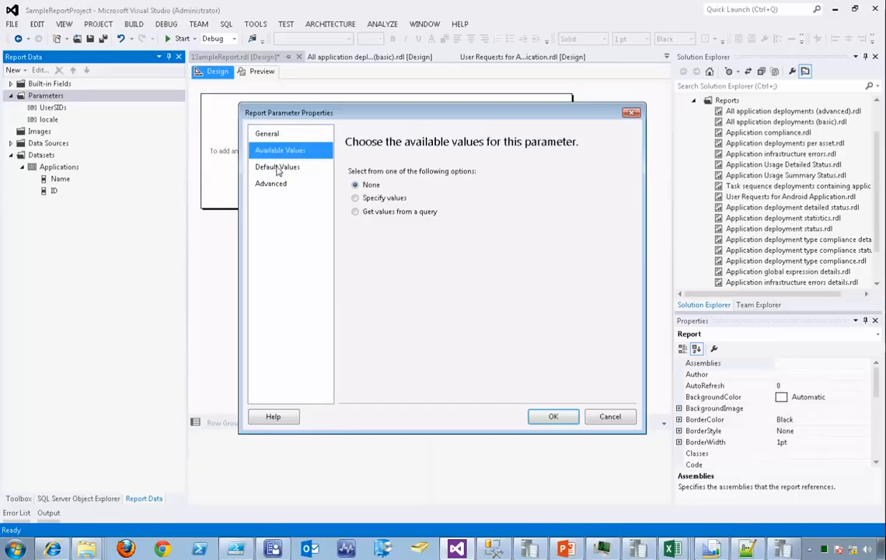
click(396, 210)
click(367, 255)
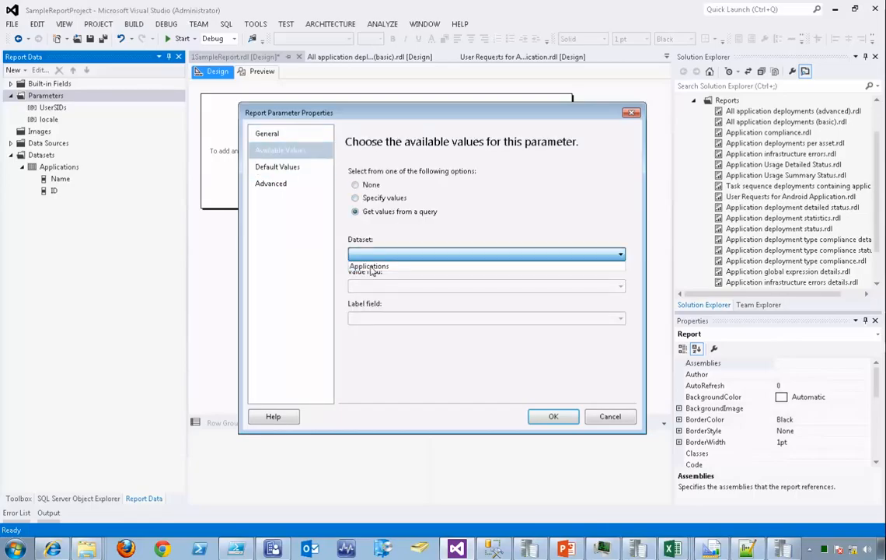
click(367, 267)
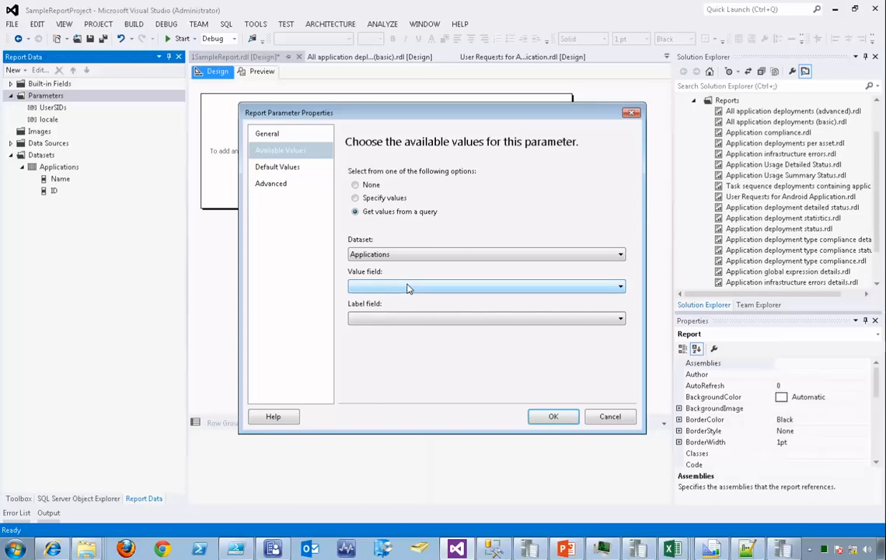
click(408, 288)
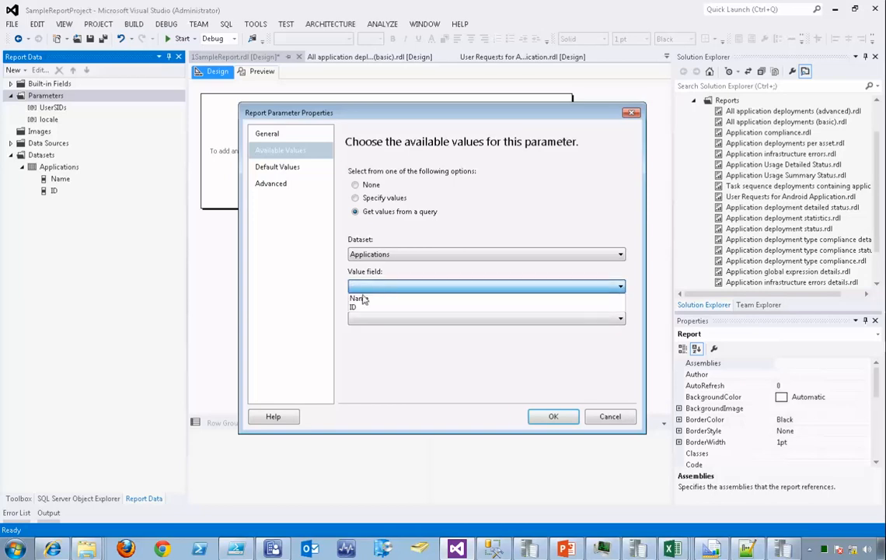
click(356, 306)
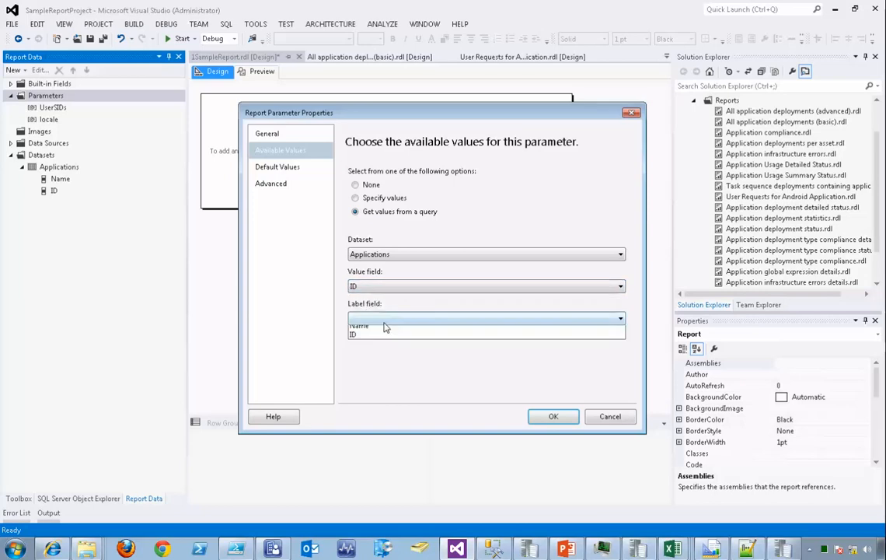
click(384, 319)
click(365, 330)
click(552, 417)
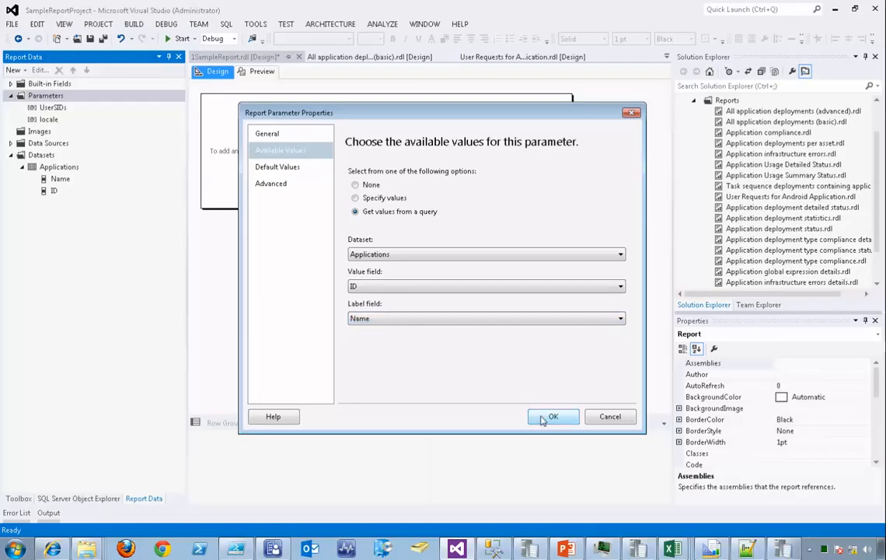
- Preview the report and choose Hash Failure Repro 4 as the Application value
click(261, 70)
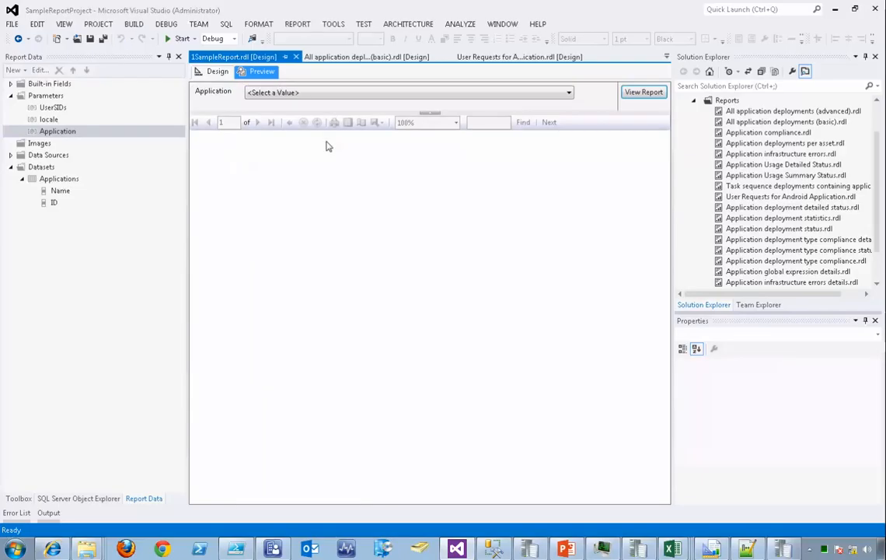
click(316, 95)
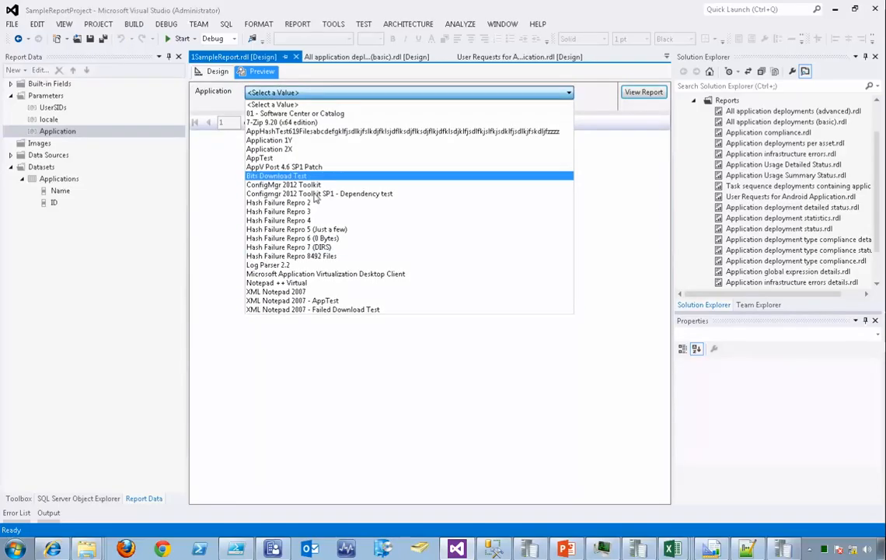
click(309, 222)
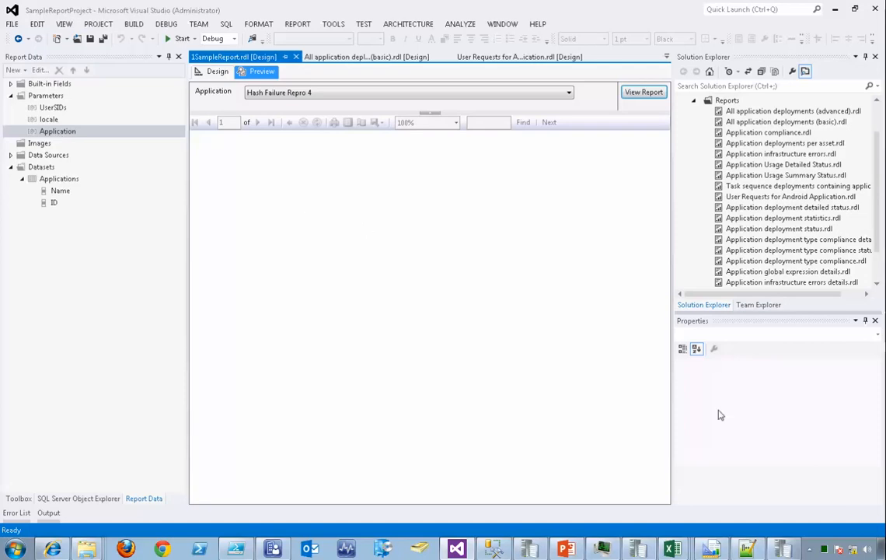
mouse_move(747, 549)
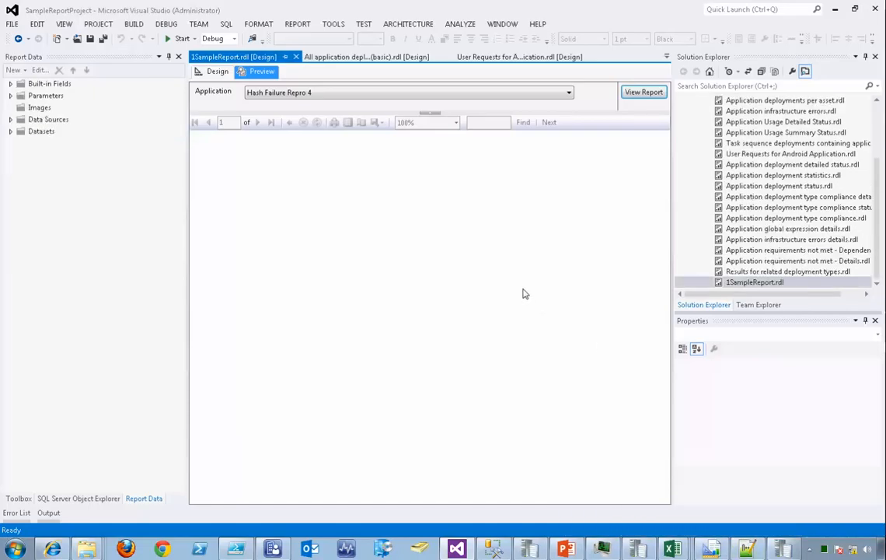
- Open All application deployments (basic).rdl and copy the whole query of its SecondMatchingAppOrCollection dataset
click(881, 113)
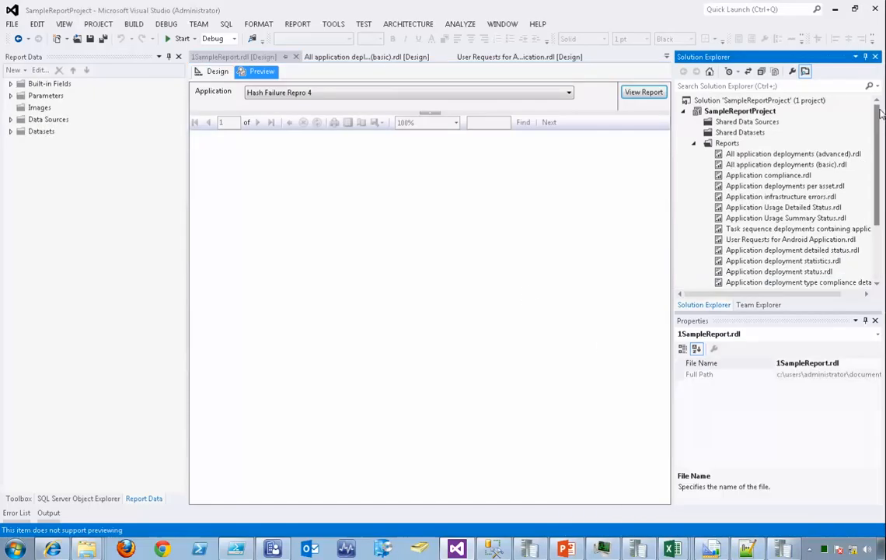
click(764, 165)
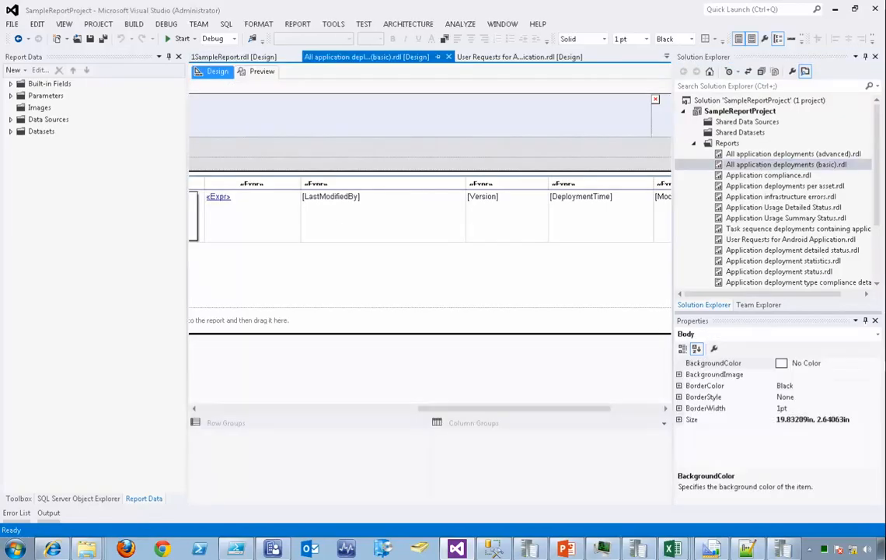
click(12, 131)
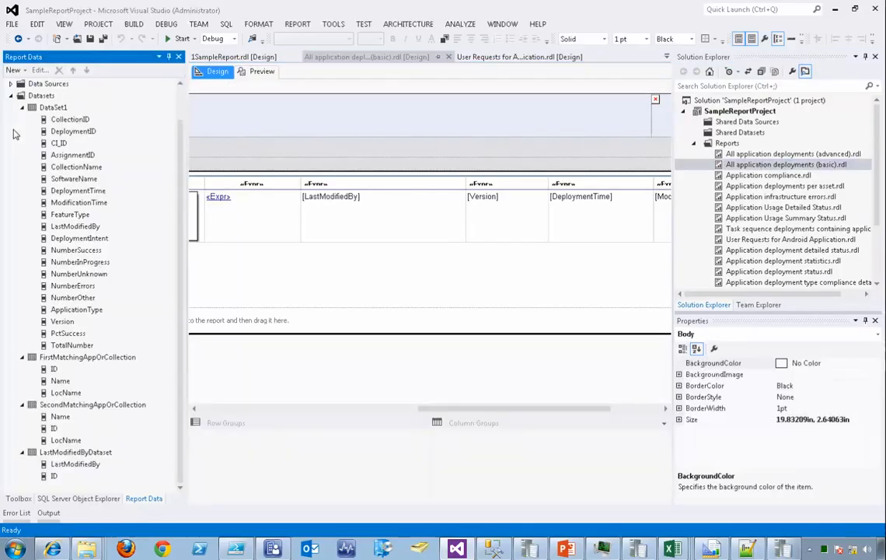
double_click(75, 405)
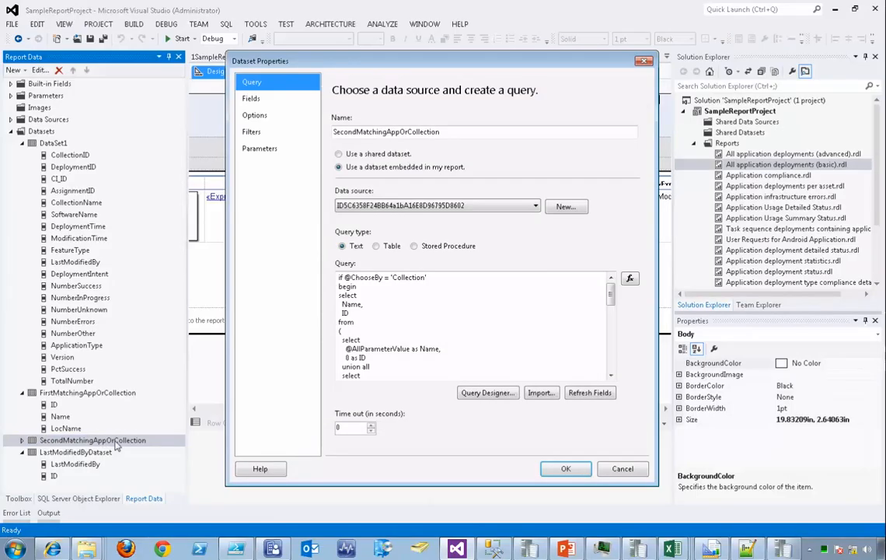
click(465, 302)
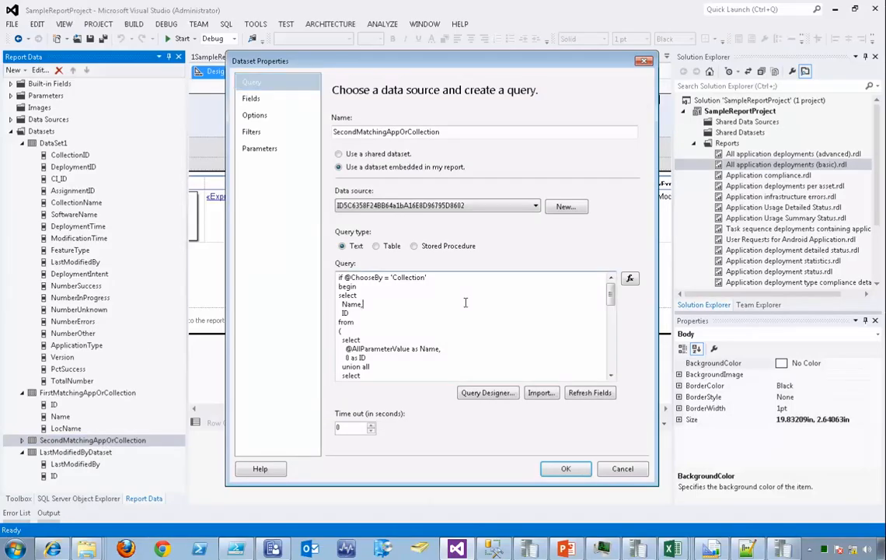
key(ctrl+a)
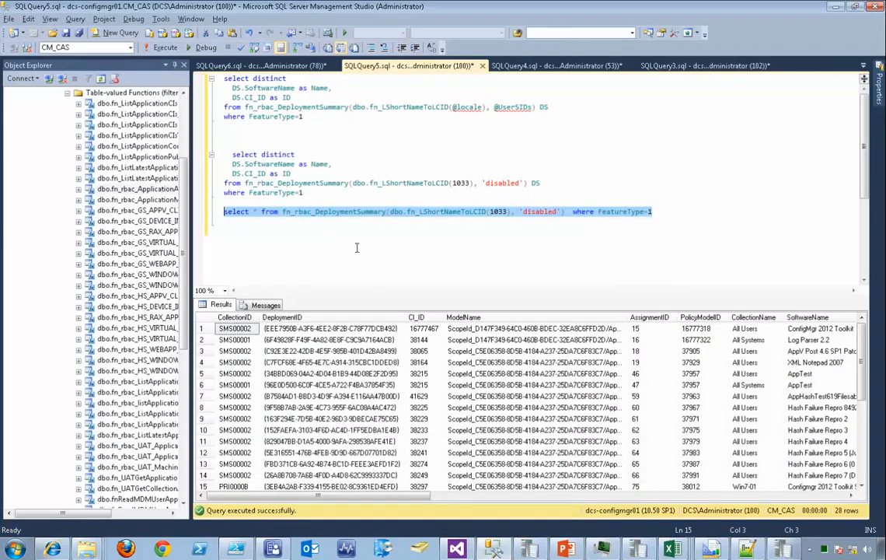
- Switch to SQL Server Management Studio and paste the copied dataset query into a new query
click(118, 33)
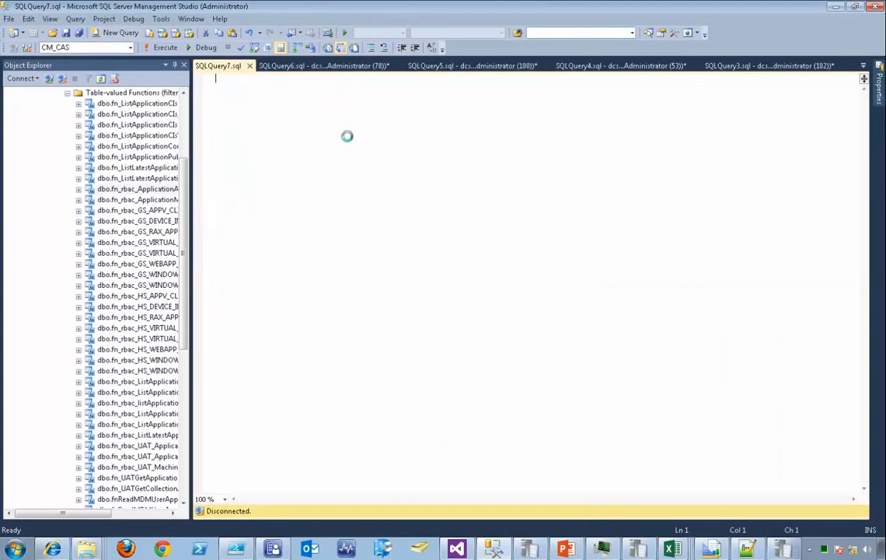
key(ctrl+v)
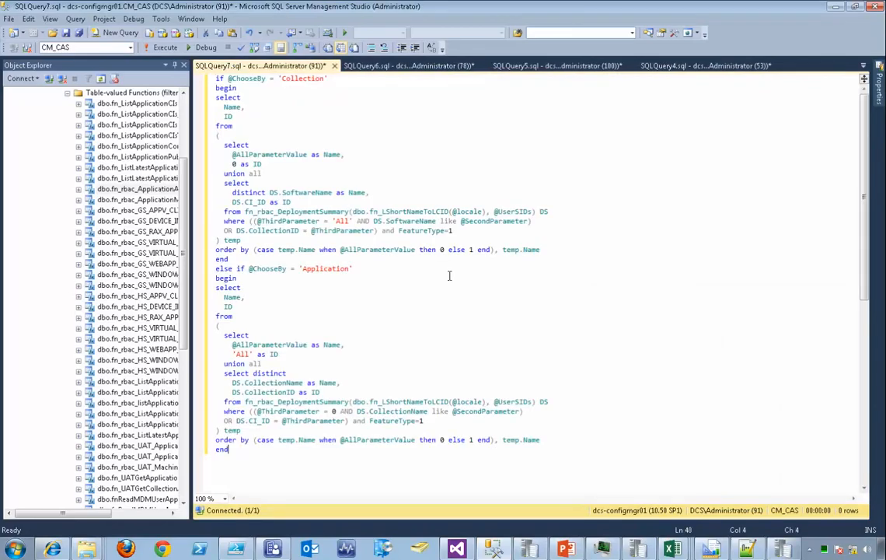
scroll(449, 272, down, 2)
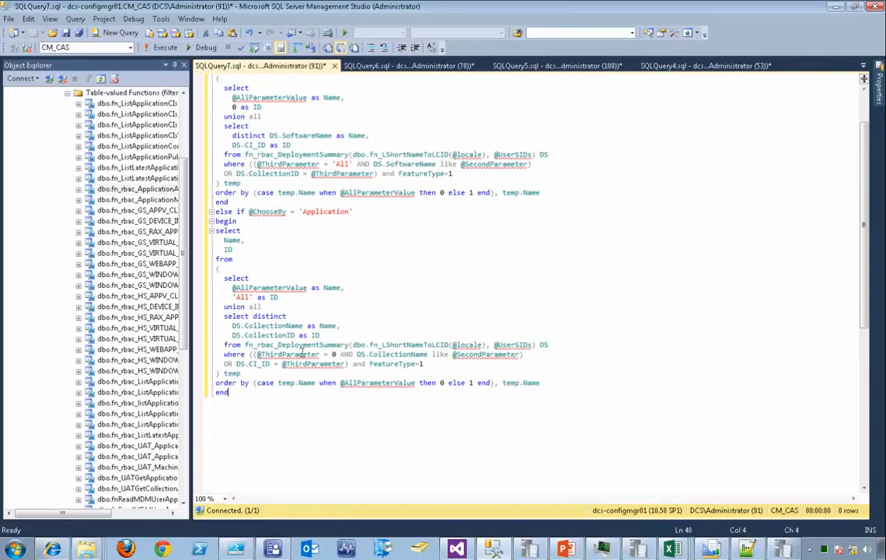
- Copy the select distinct block for CollectionName and CollectionID, including its where clause, from the Application branch of the query
double_click(302, 345)
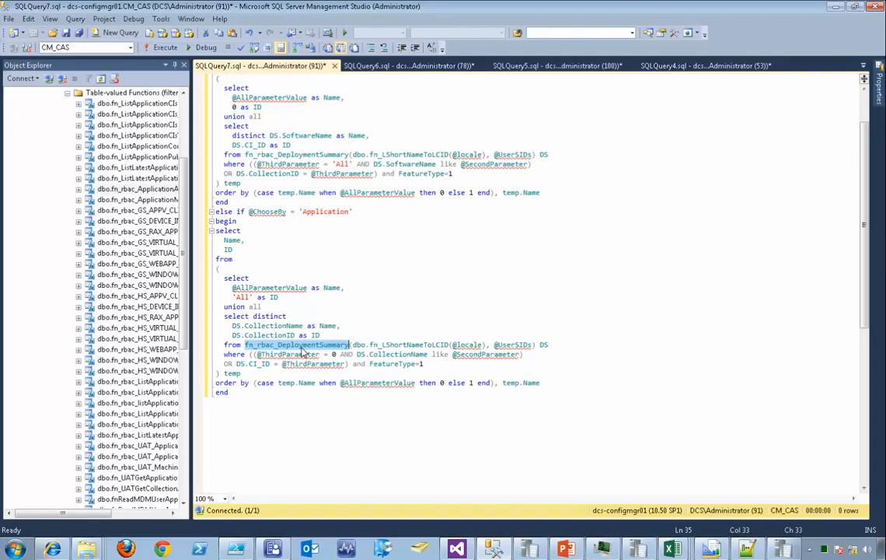
click(284, 326)
double_click(268, 335)
click(347, 340)
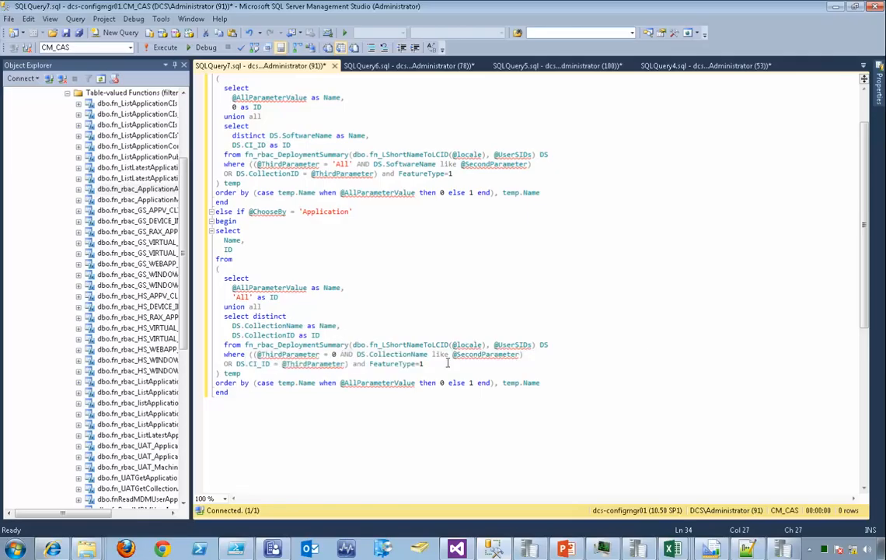
drag(424, 363, 199, 315)
key(ctrl+c)
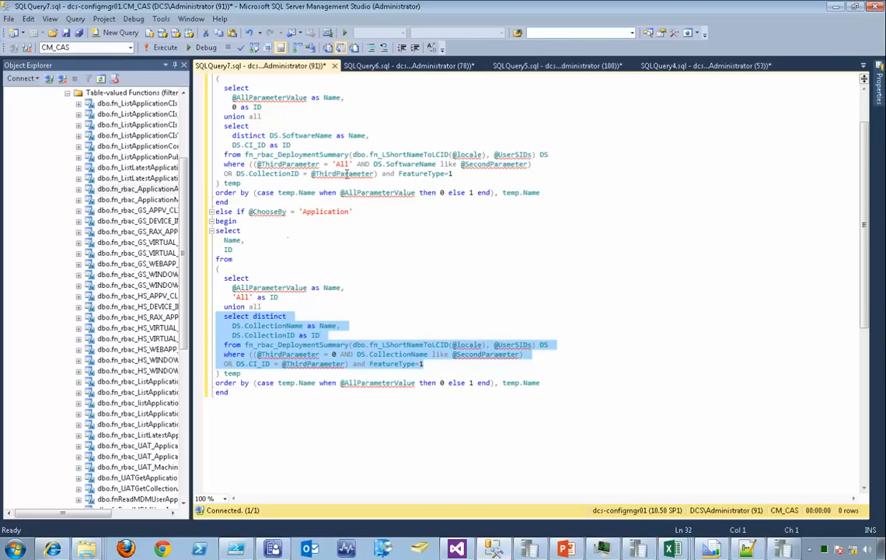
- Close SQLQuery7.sql without saving and paste the copied collection block below the existing queries in SQLQuery5.sql
click(334, 66)
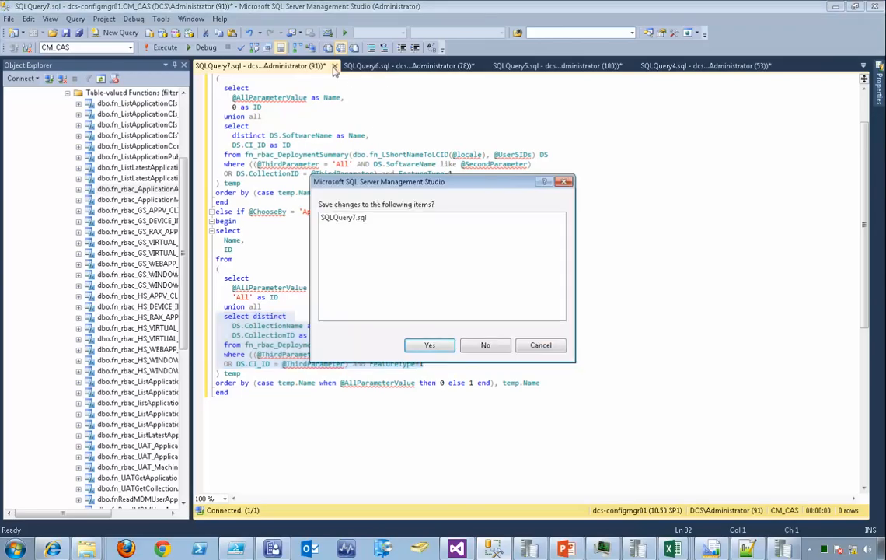
click(486, 346)
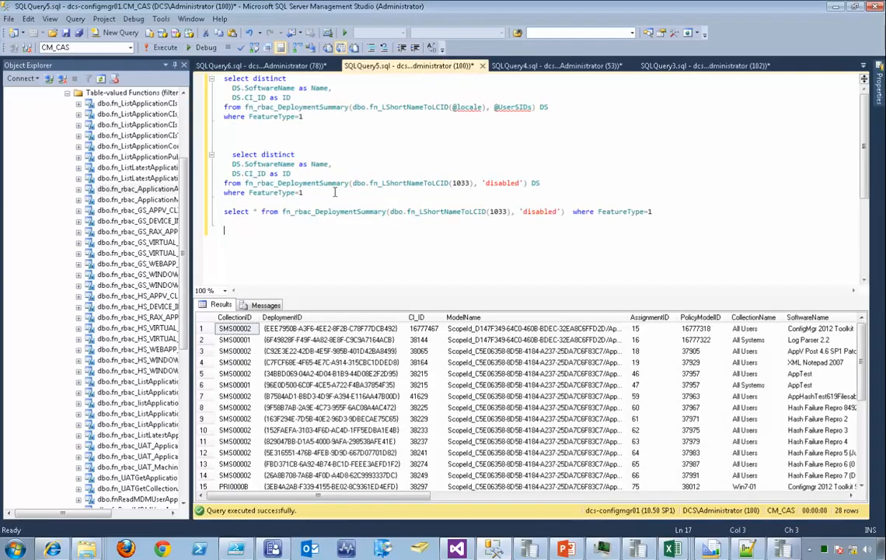
key(Return)
key(Return)
key(ctrl+v)
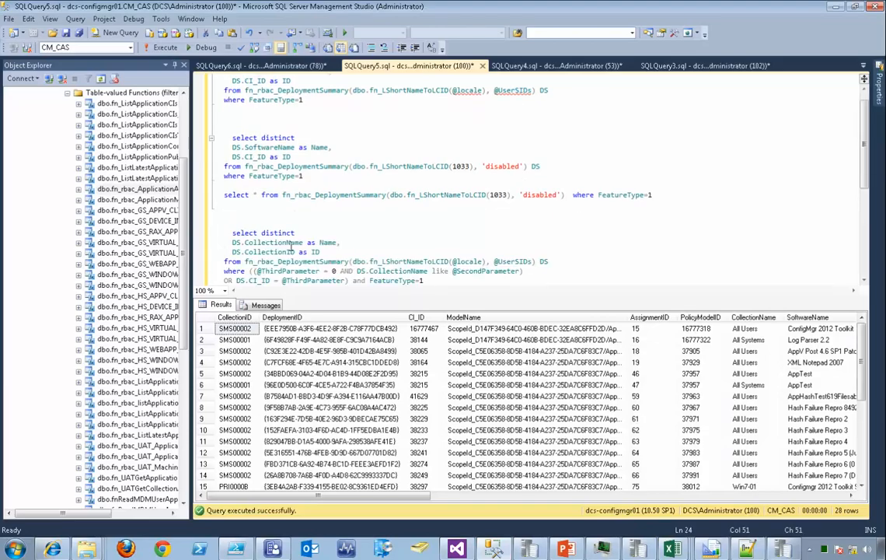
scroll(291, 247, down, 1)
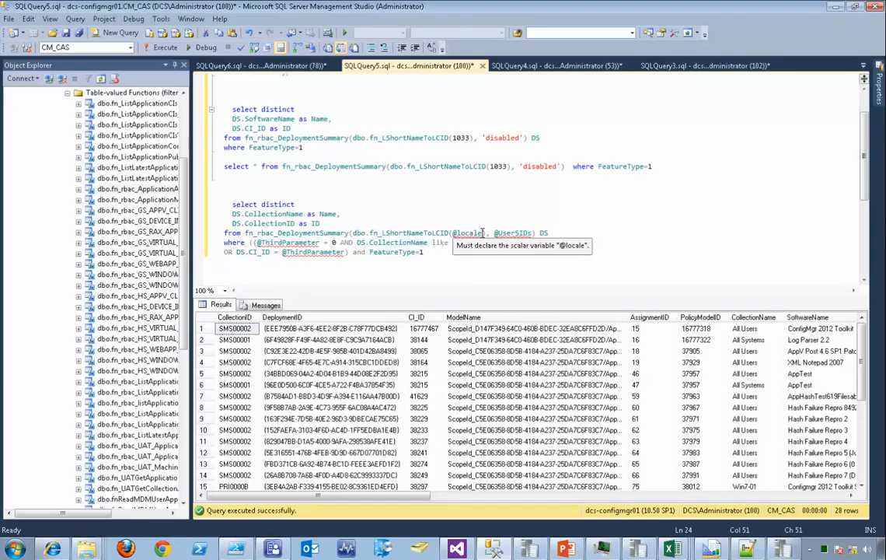
mouse_move(469, 242)
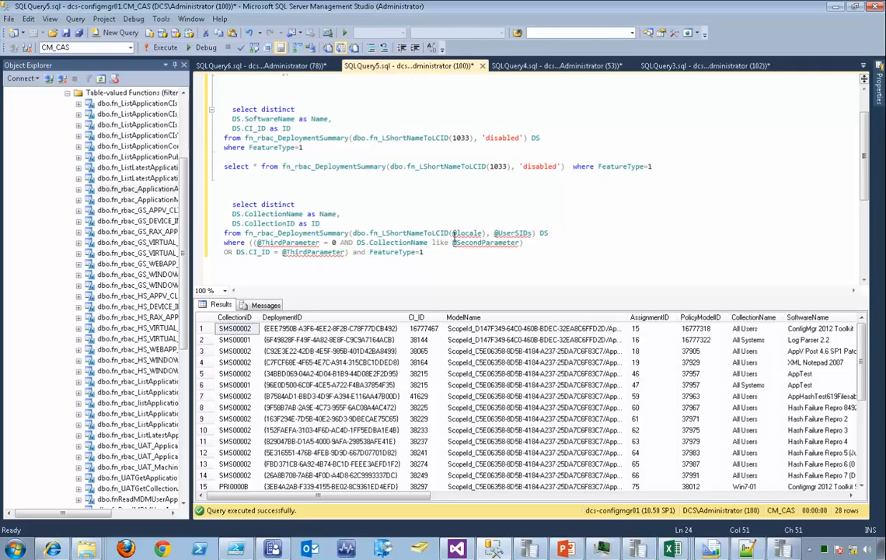
- Delete the two test queries that use the fixed values 1033 and 'disabled', together with the spare blank lines
scroll(270, 193, up, 3)
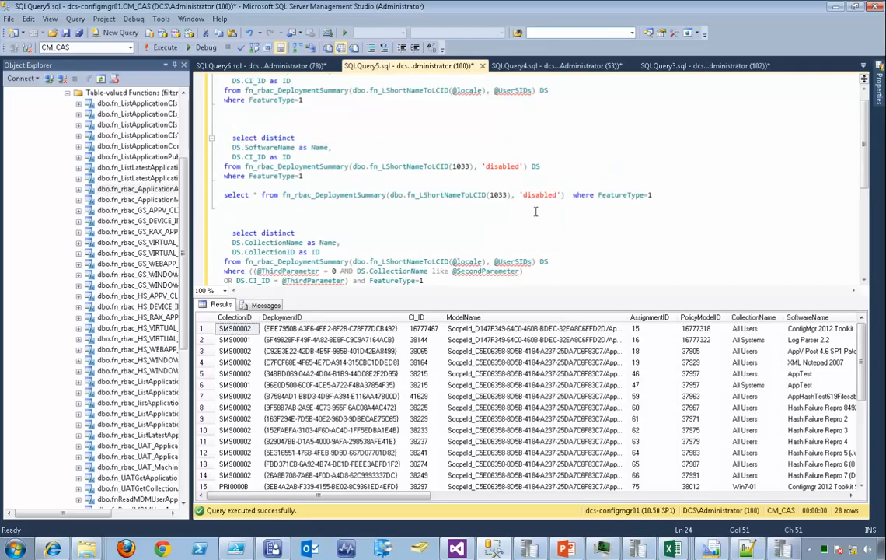
click(657, 194)
key(shift+Up)
key(shift+Up)
key(shift+Up)
key(shift+Up)
key(shift+Up)
key(shift+Up)
key(shift+Up)
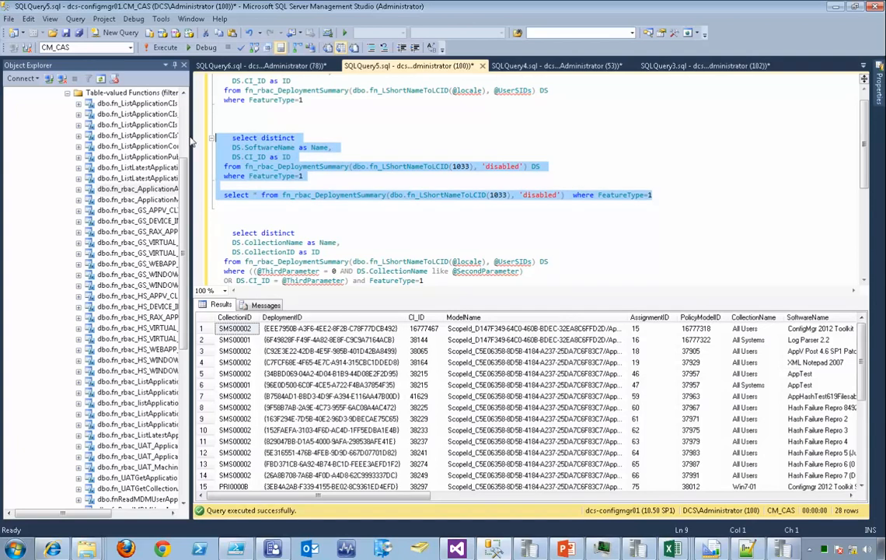
key(Delete)
scroll(259, 193, up, 1)
key(Delete)
key(Delete)
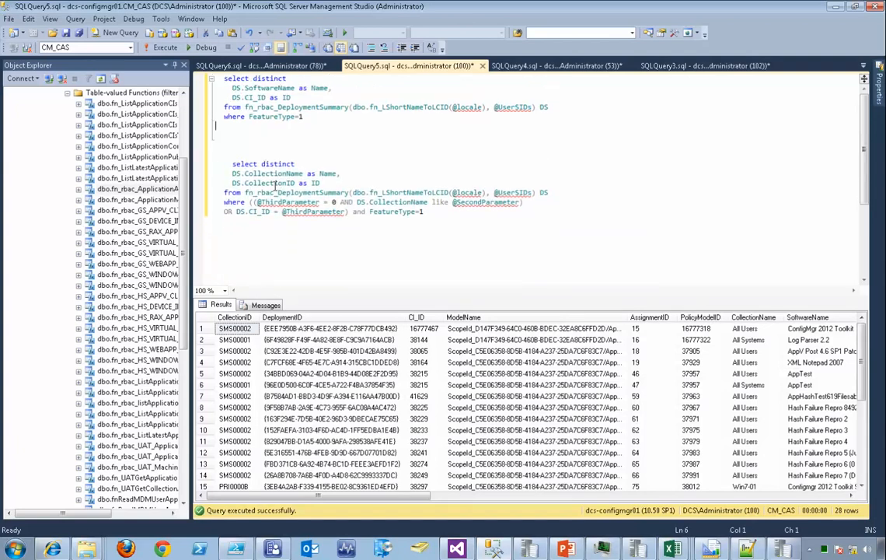
- Add the comment "--Application dataset" above the first select query
key(ctrl+Home)
key(Return)
key(Return)
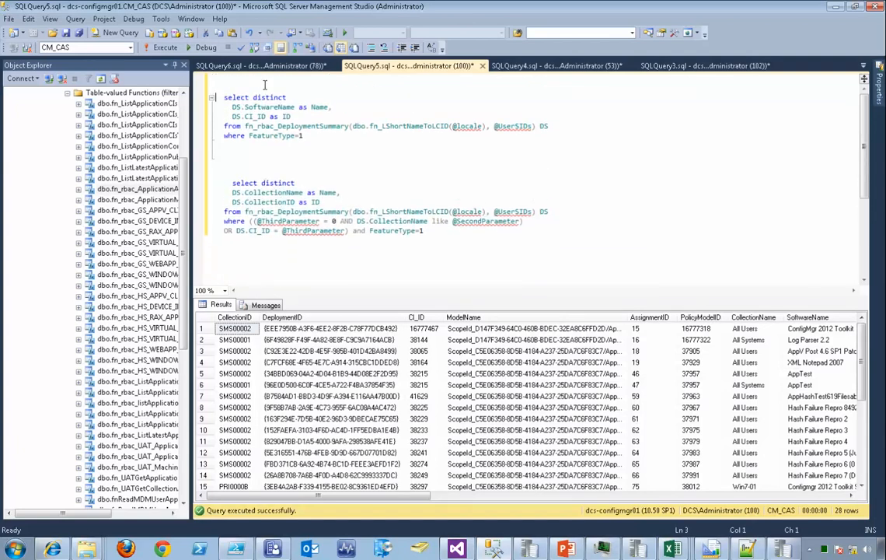
text(--Application dataset)
- Add the comment "--Collection datset" above the collection select query
click(294, 161)
text(-Collection)
key(BackSpace)
key(BackSpace)
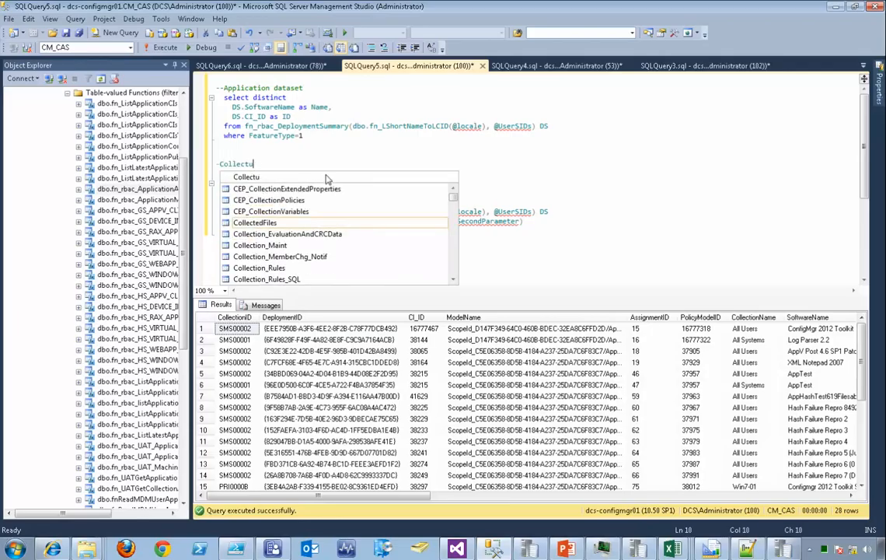
key(BackSpace)
text(ion)
key(Escape)
key(Home)
text(-)
key(End)
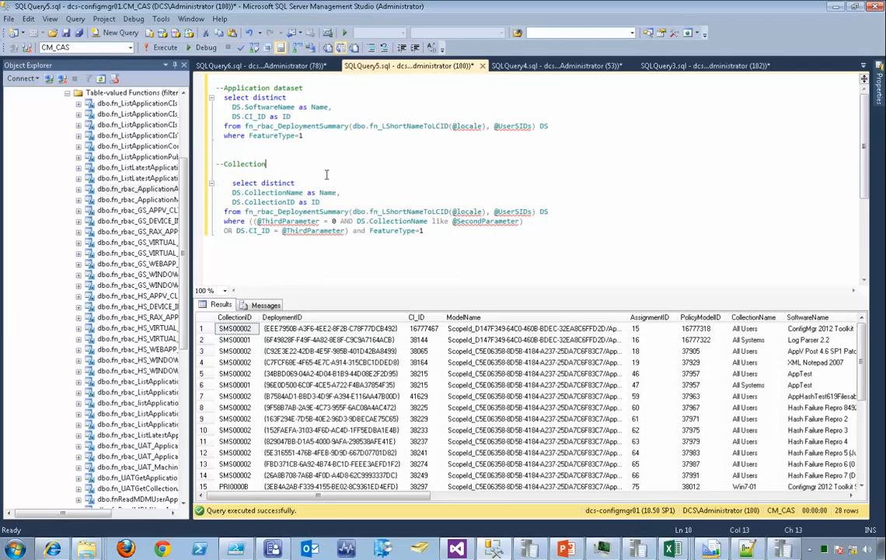
text(datse)
click(234, 77)
key(Return)
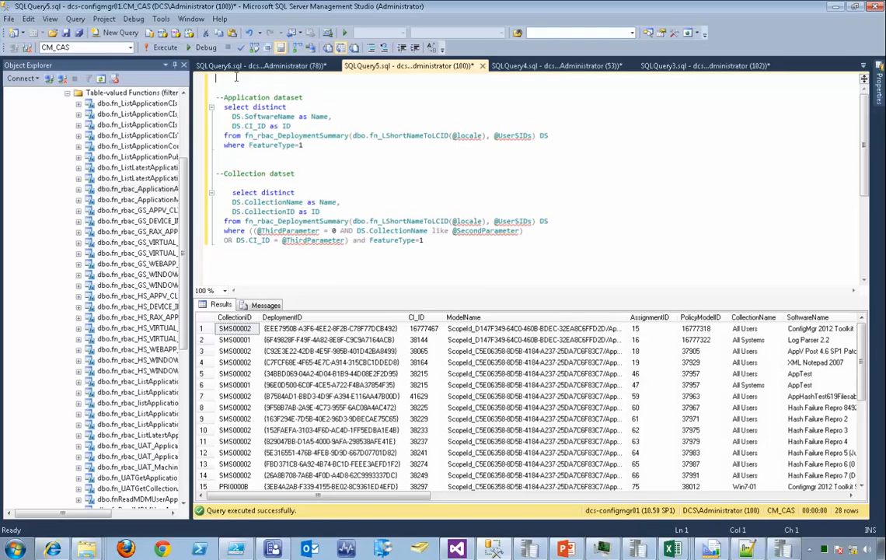
text(declare)
double_click(472, 137)
key(ctrl+c)
click(249, 79)
key(ctrl+v)
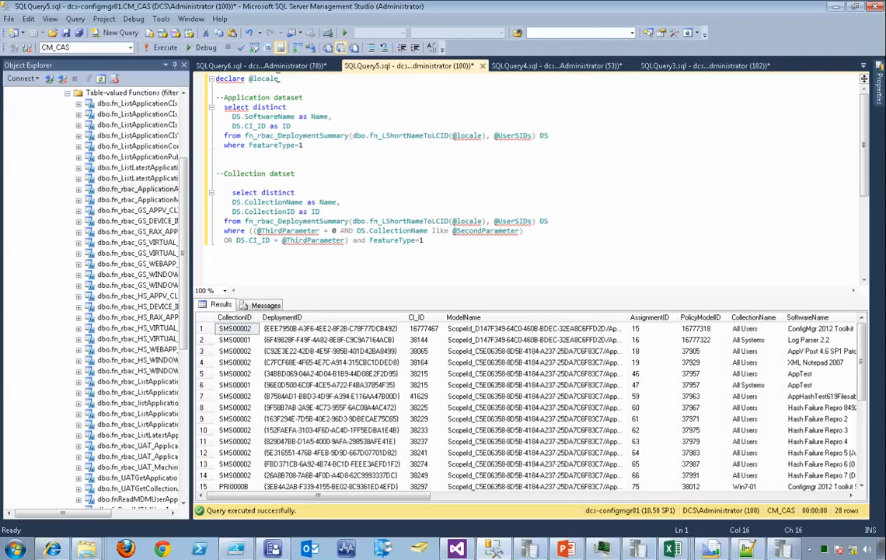
text(int = 1033)
key(Return)
text(delc)
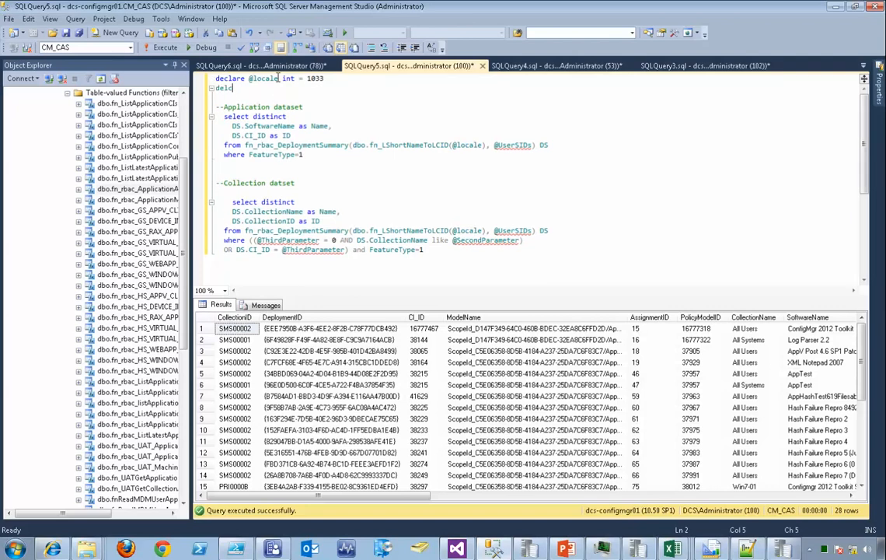
key(BackSpace)
key(BackSpace)
key(BackSpace)
text(clare)
double_click(515, 145)
key(ctrl+c)
click(257, 87)
key(ctrl+v)
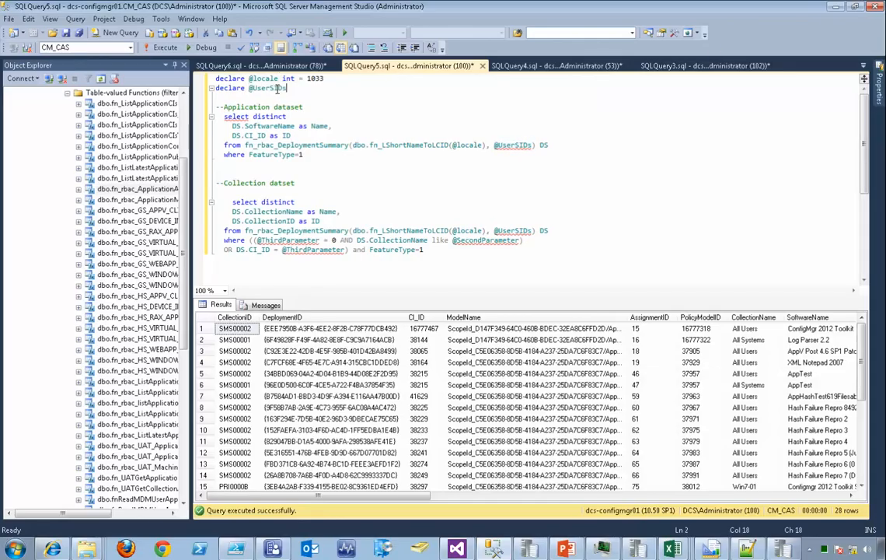
text(varcah)
text(har)
text(())
key(Left)
text(20)
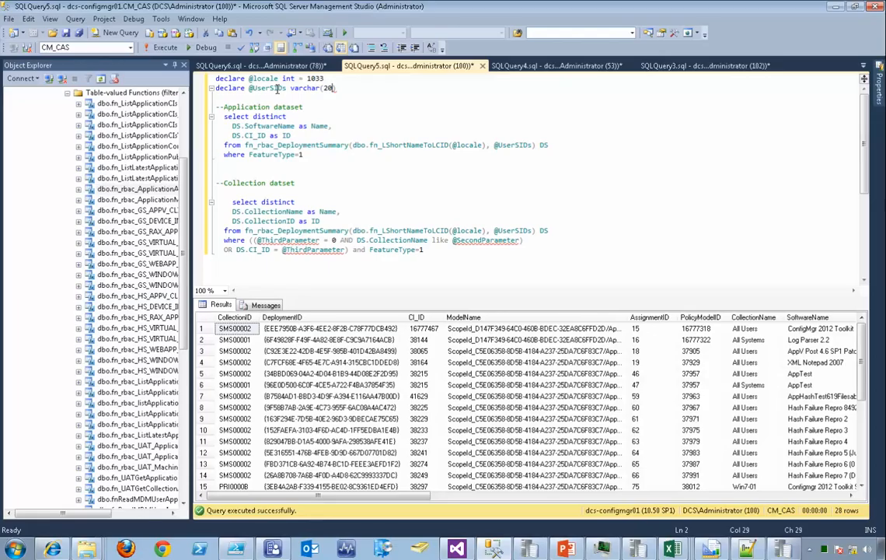
key(Down)
key(Down)
key(Down)
text('disabvl)
key(BackSpace)
key(BackSpace)
text(bled')
- Run only the variable declarations together with the Application dataset query
click(418, 184)
key(Down)
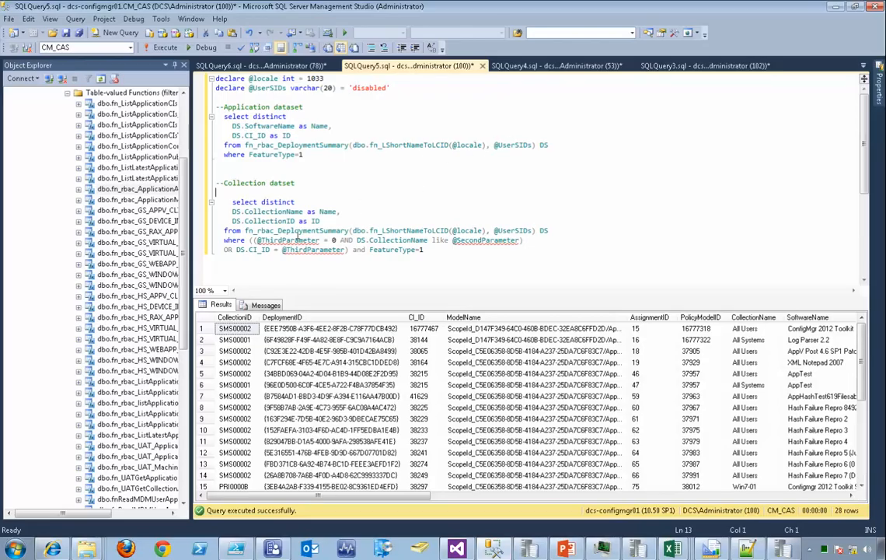
drag(310, 163, 163, 69)
key(F5)
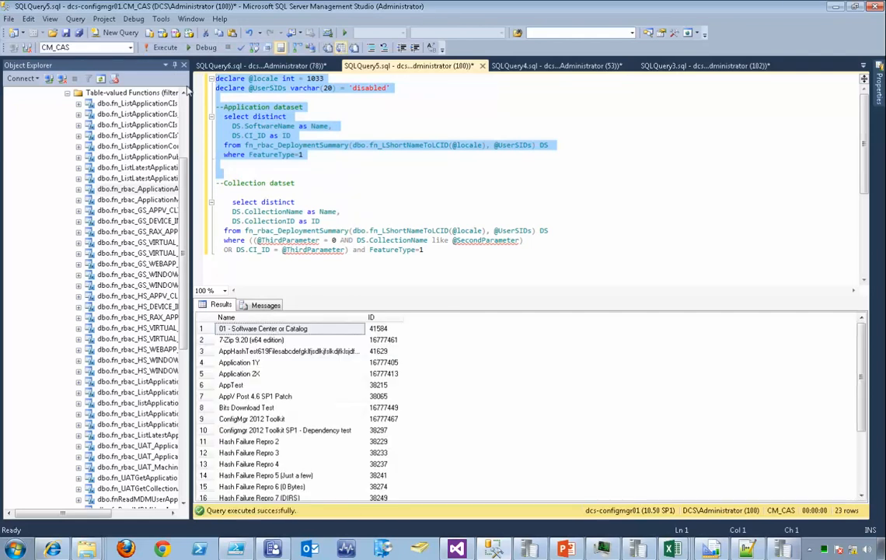
- Tidy the collection query by removing the blank line and extra indent before select, and separate its where clause with blank lines
click(404, 206)
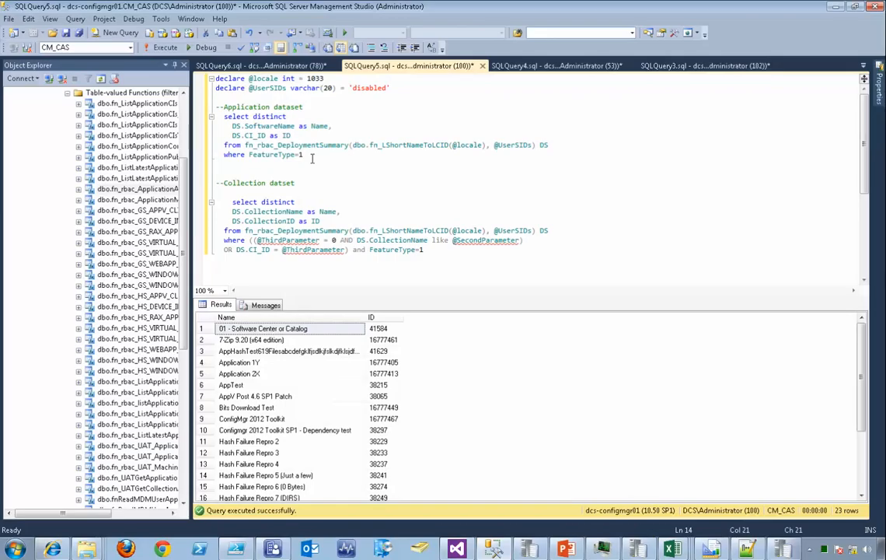
click(238, 193)
key(BackSpace)
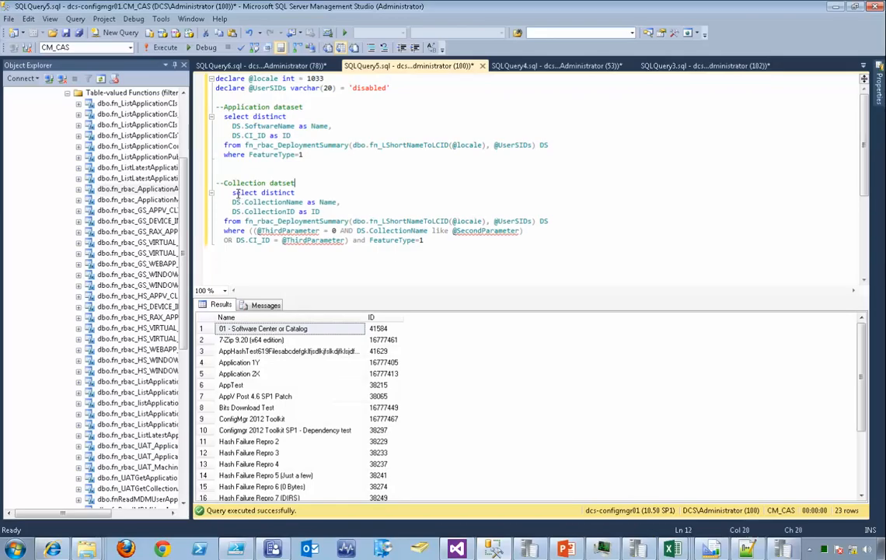
click(234, 201)
key(BackSpace)
key(BackSpace)
key(Return)
key(Return)
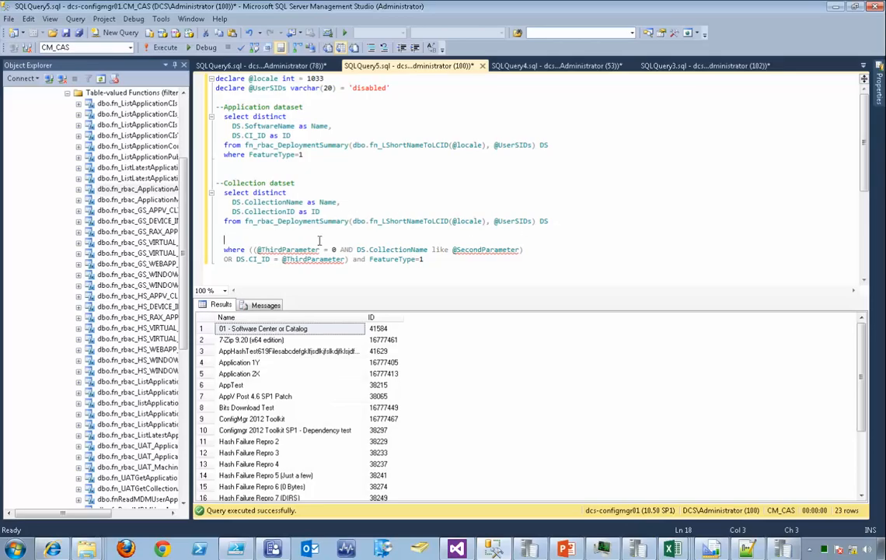
- Try to run only the collection select statement without its where clause
drag(550, 221, 199, 194)
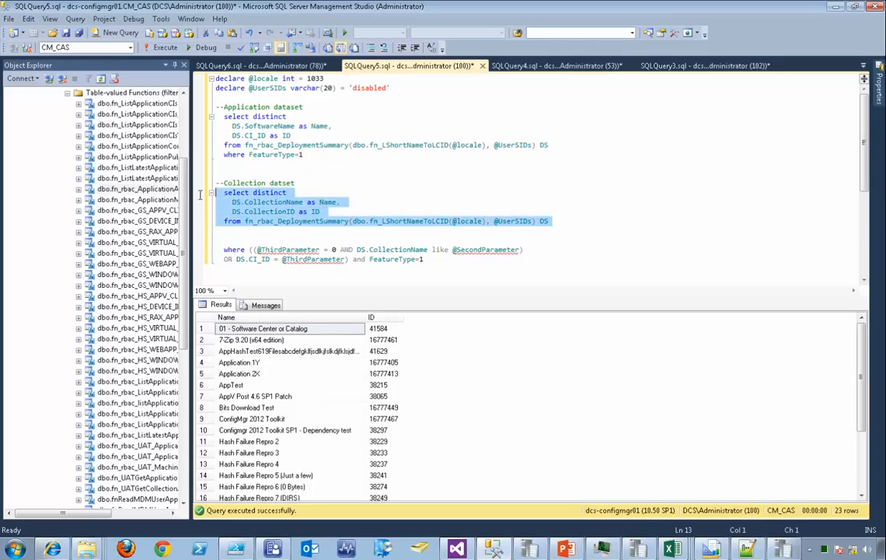
key(F5)
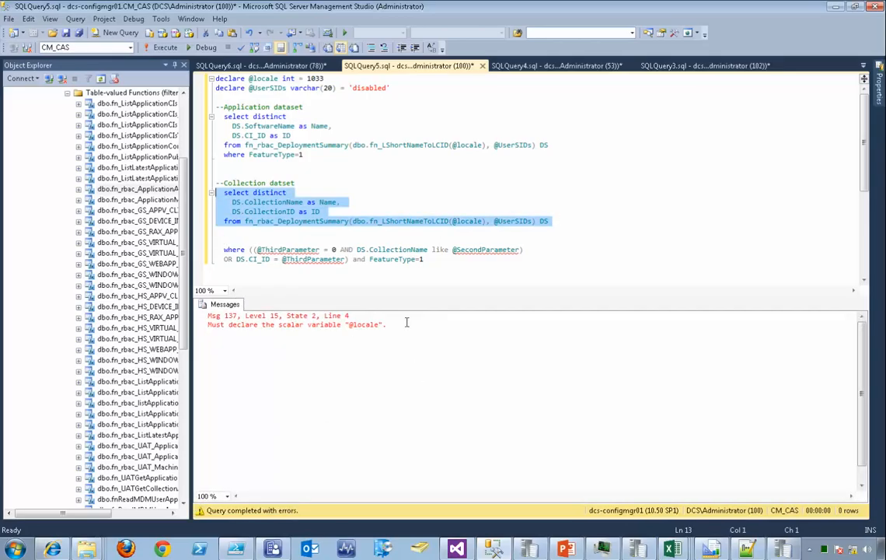
double_click(545, 220)
shift+click(325, 212)
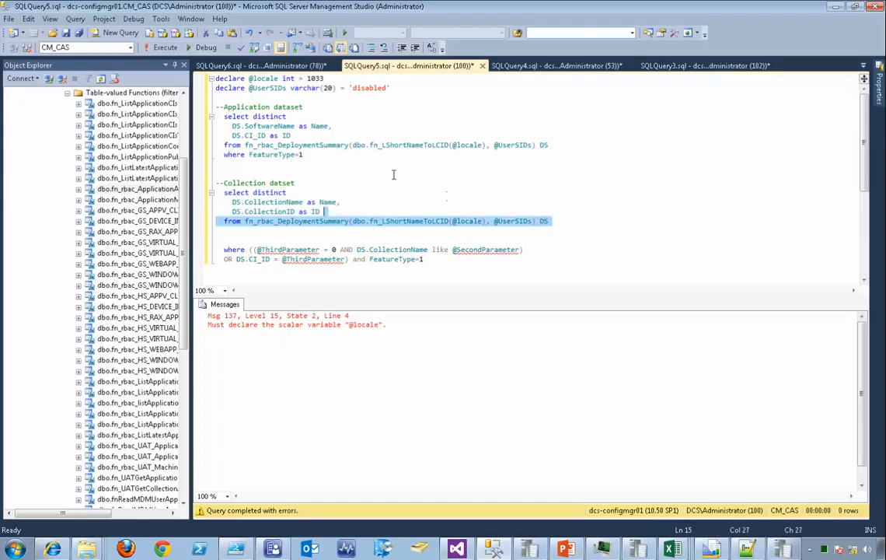
drag(397, 89, 153, 73)
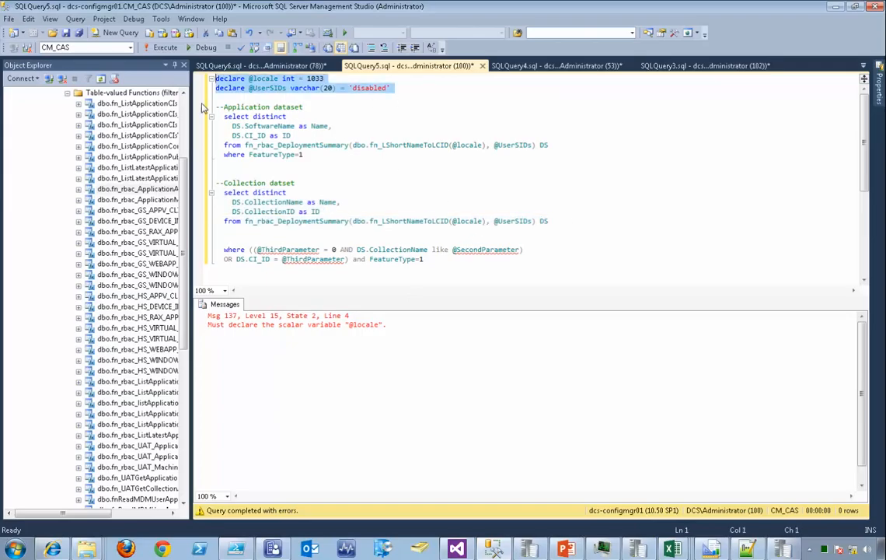
key(ctrl+c)
click(241, 165)
key(Return)
key(Return)
key(ctrl+v)
key(Return)
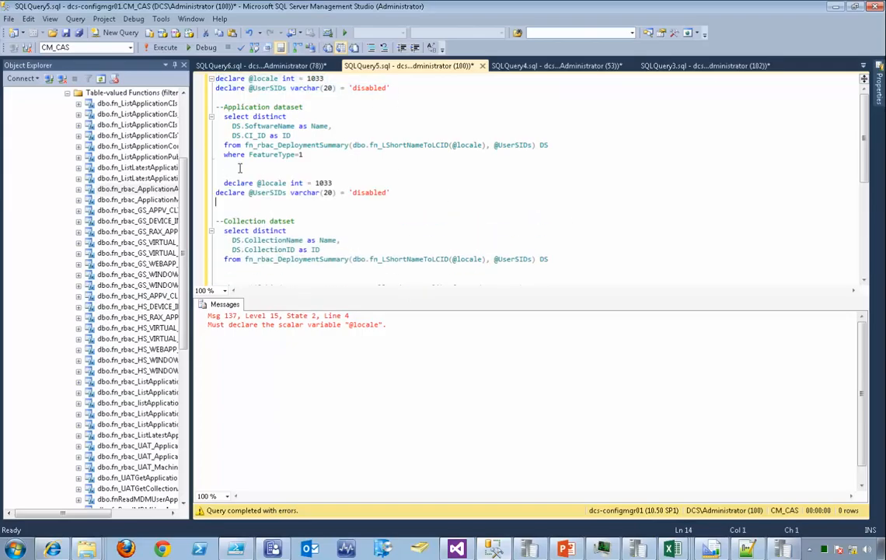
key(ctrl+z)
key(ctrl+z)
key(ctrl+z)
key(ctrl+z)
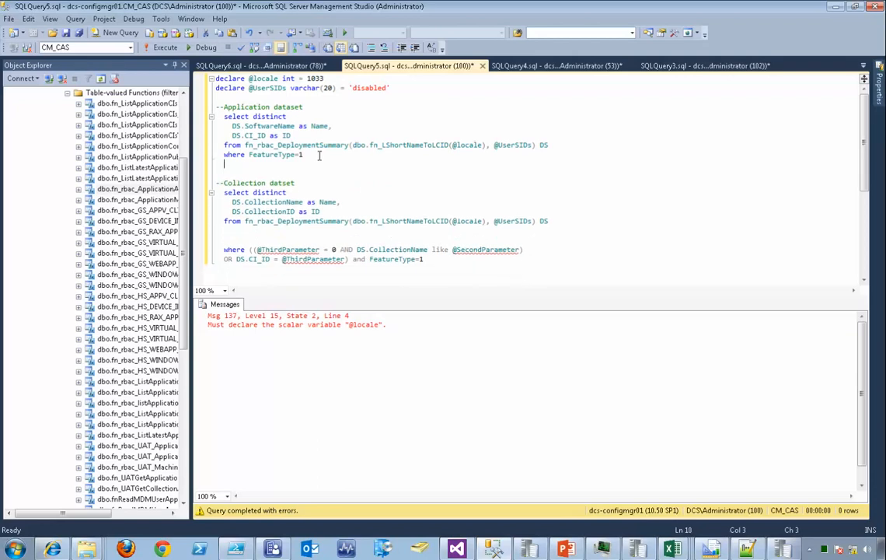
- Comment out the Application dataset query and run the declarations with the collection select statement, leaving out its where clause
drag(321, 154, 200, 109)
key(ctrl+k)
key(ctrl+c)
drag(552, 221, 215, 77)
key(F5)
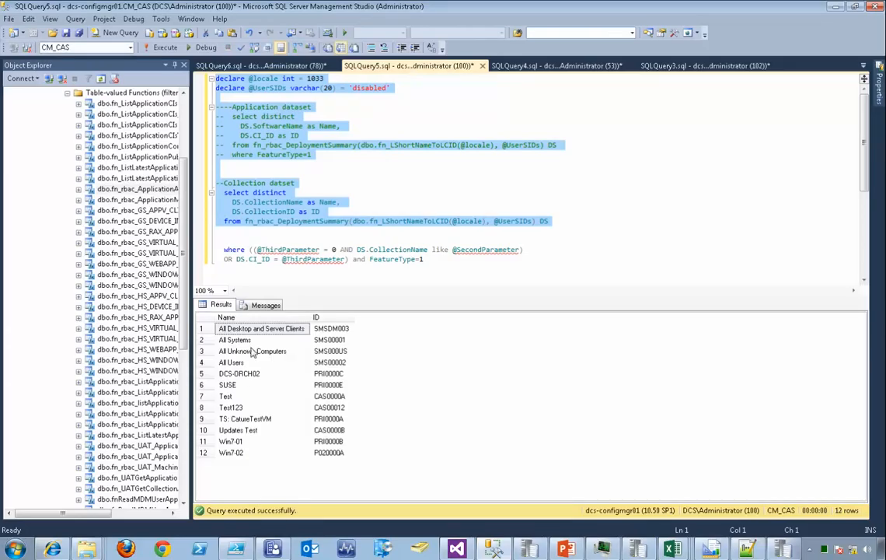
- Remove the blank lines between the collection query's from line and its where clause
click(342, 238)
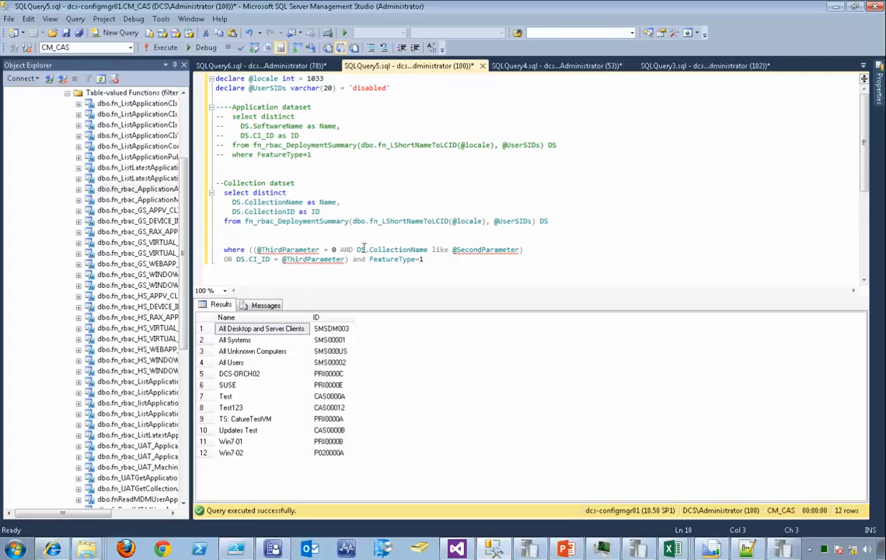
mouse_move(345, 225)
double_click(319, 260)
click(263, 231)
key(Delete)
key(Delete)
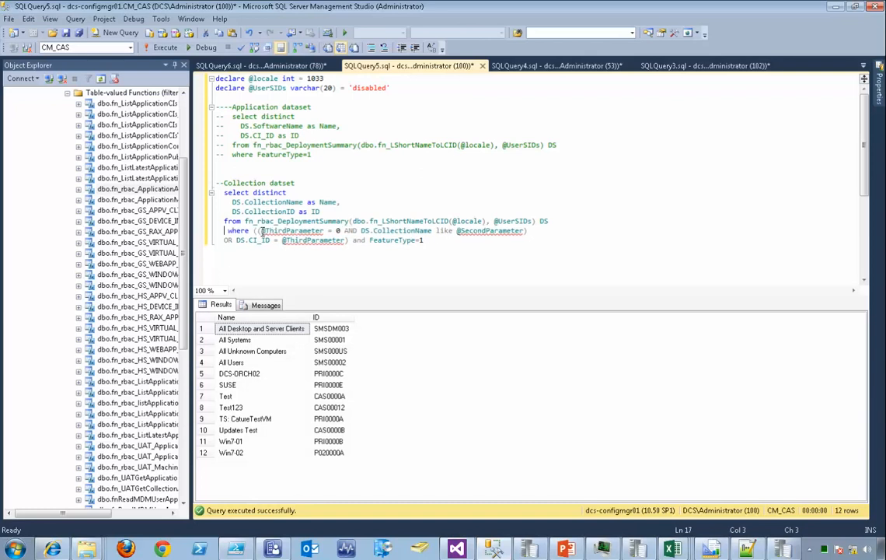
drag(248, 231, 232, 240)
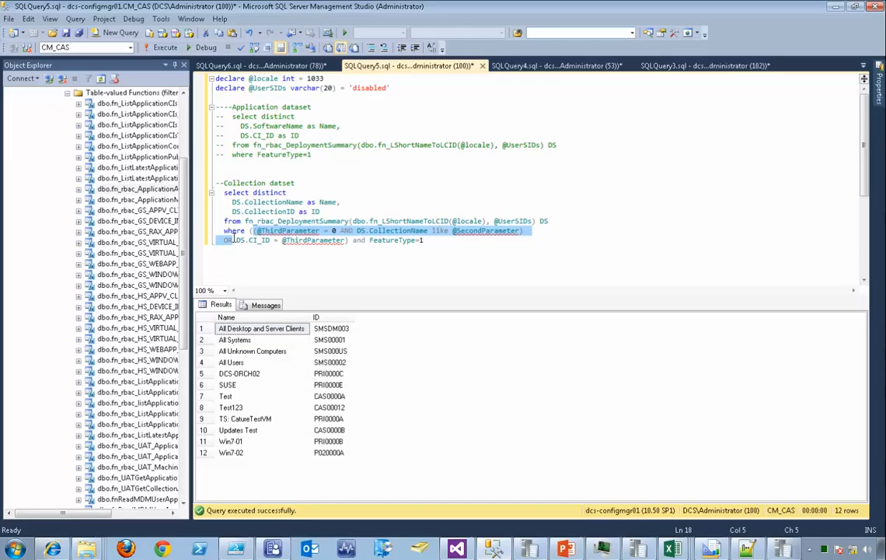
key(Delete)
key(BackSpace)
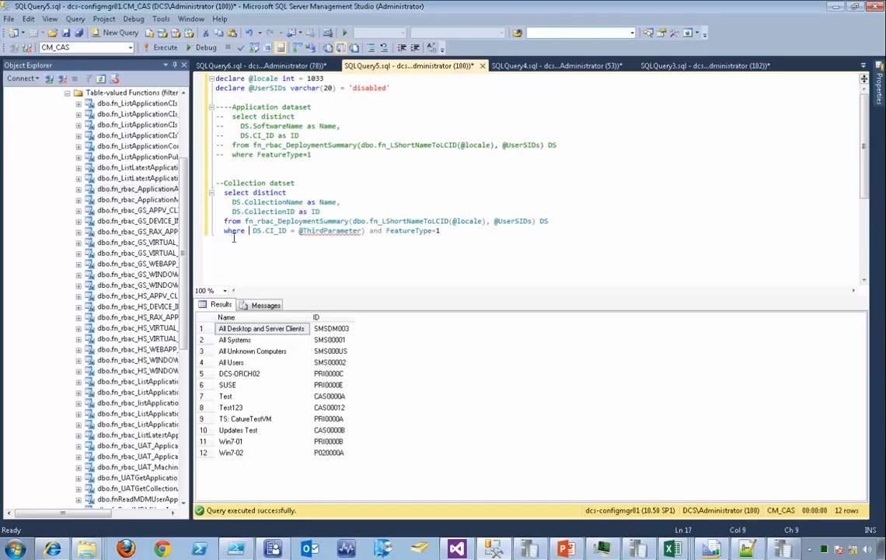
key(Delete)
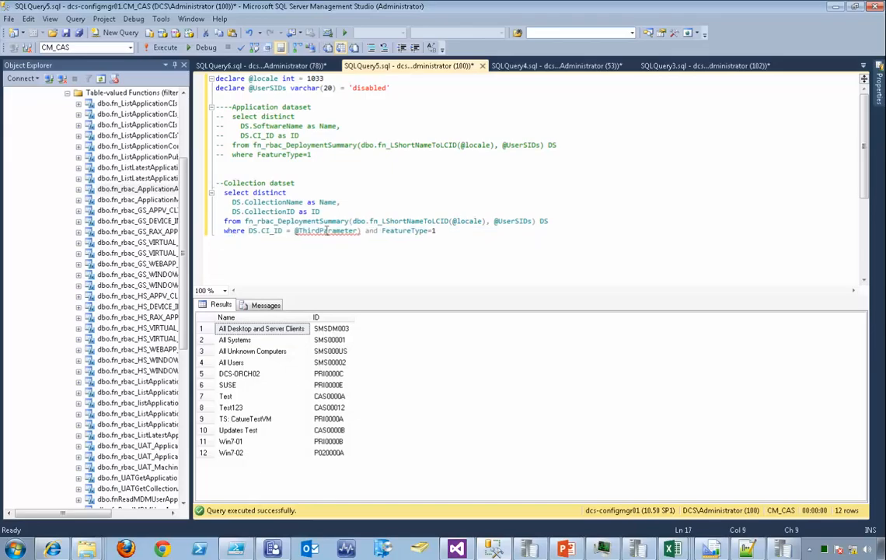
click(451, 231)
key(BackSpace)
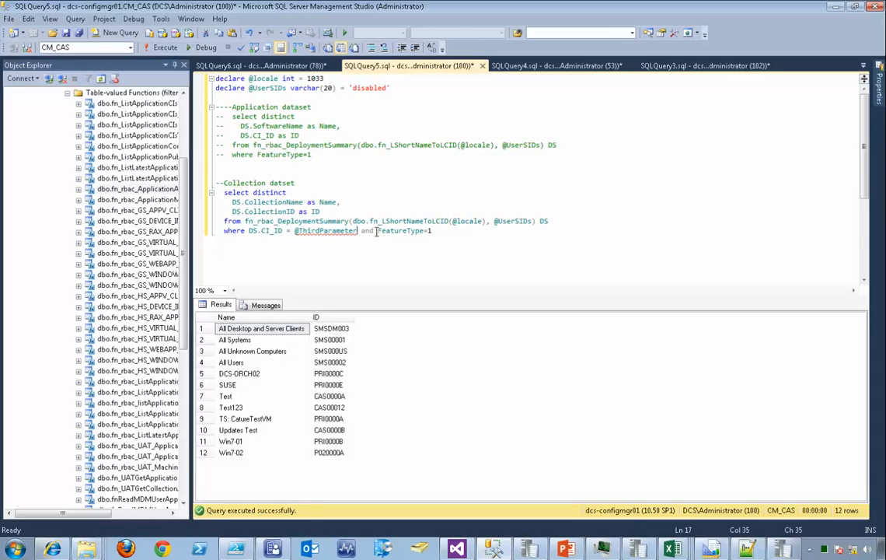
double_click(330, 232)
text(@applicatio)
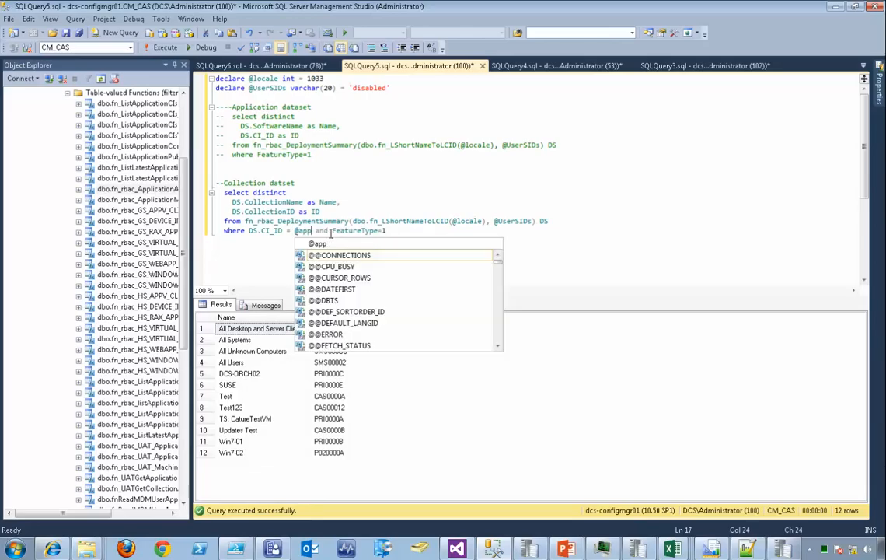
text(n)
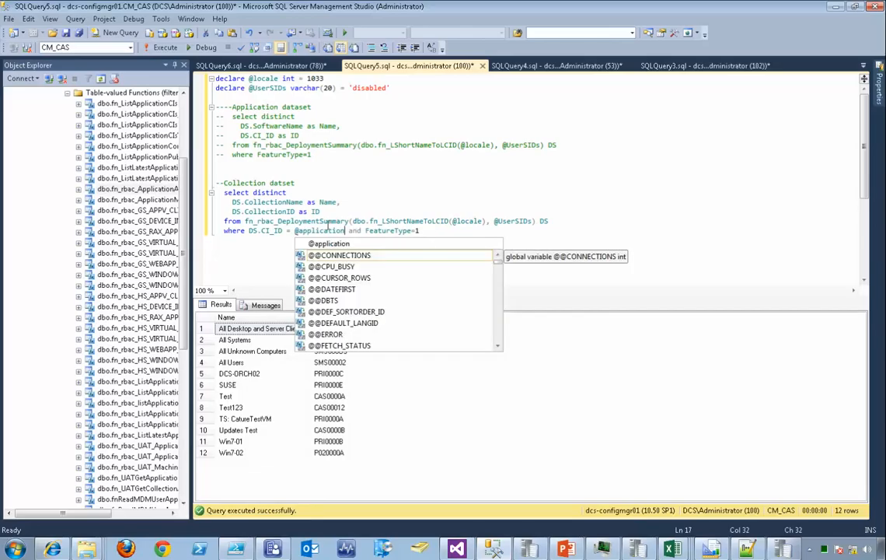
key(End)
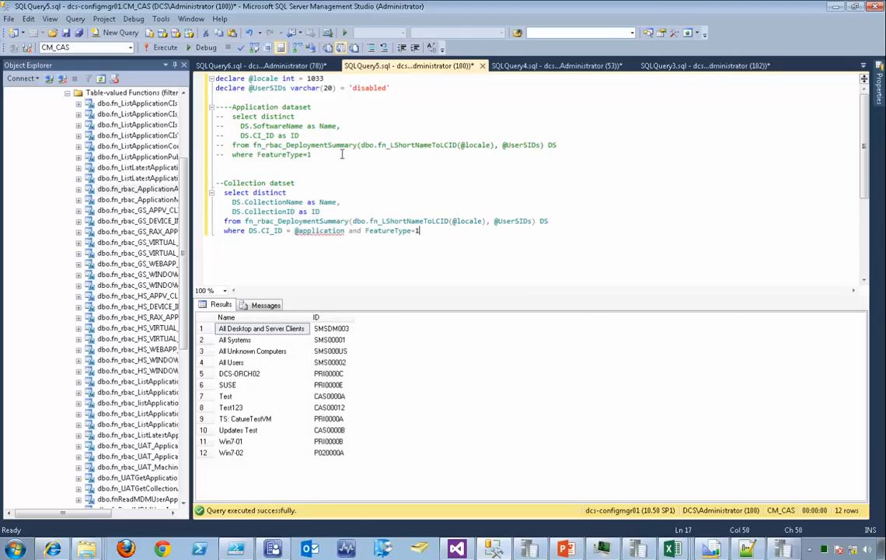
click(405, 86)
key(Return)
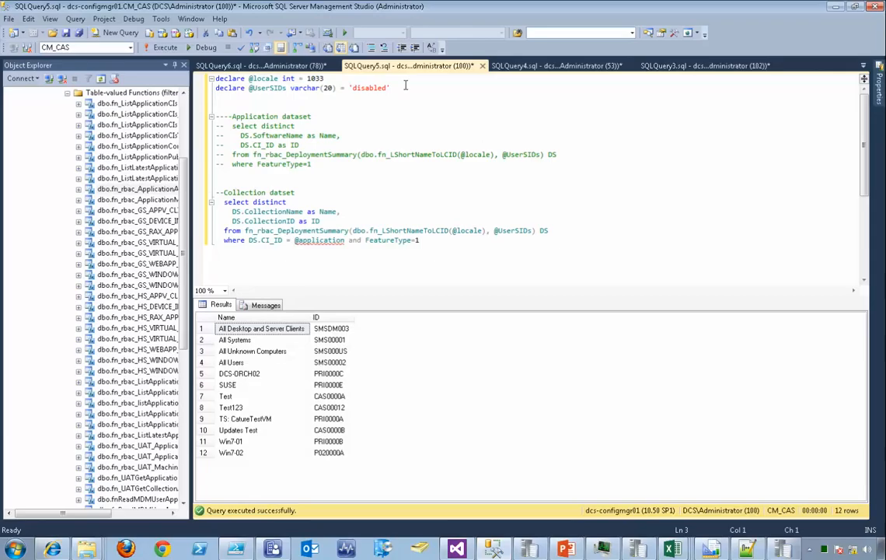
drag(332, 79, 187, 79)
click(396, 86)
key(Return)
key(ctrl+v)
double_click(339, 250)
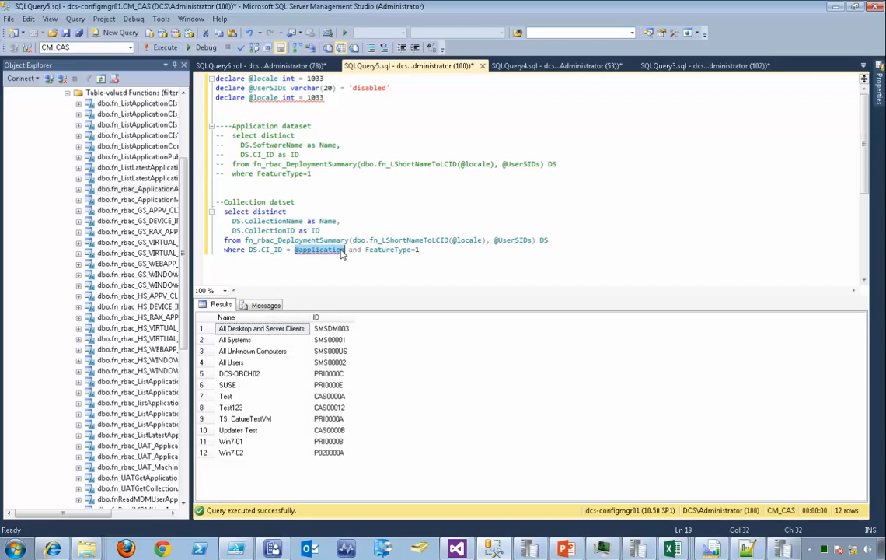
key(ctrl+c)
double_click(268, 98)
key(ctrl+v)
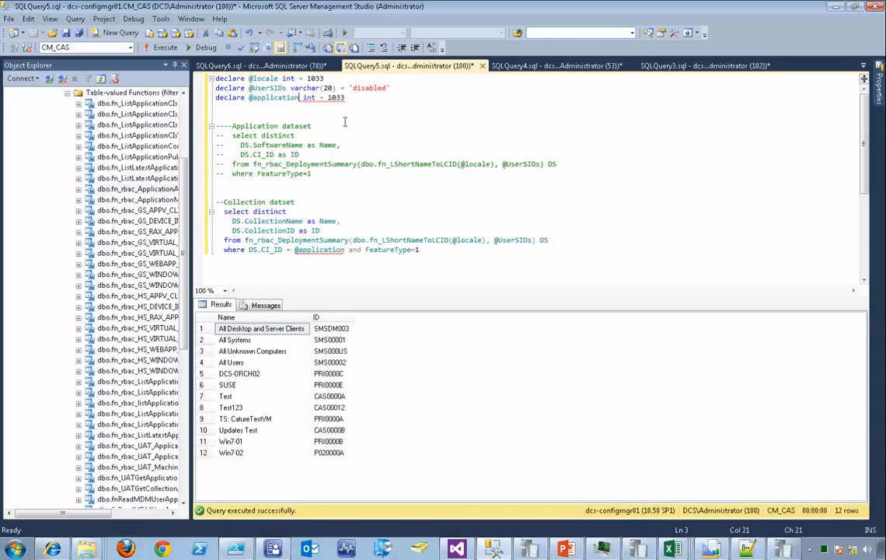
- Uncomment the Application dataset query and run it together with the variable declarations
drag(312, 174, 217, 126)
click(347, 48)
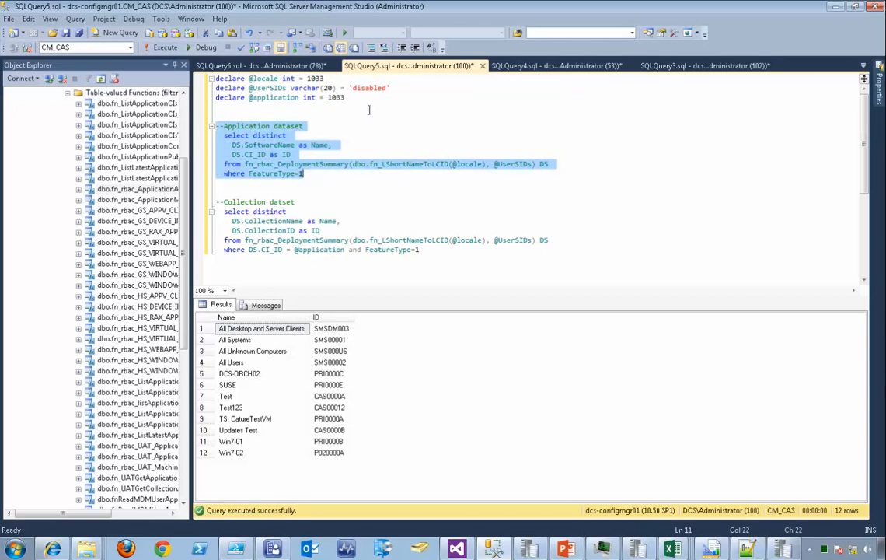
click(339, 136)
drag(305, 173, 216, 78)
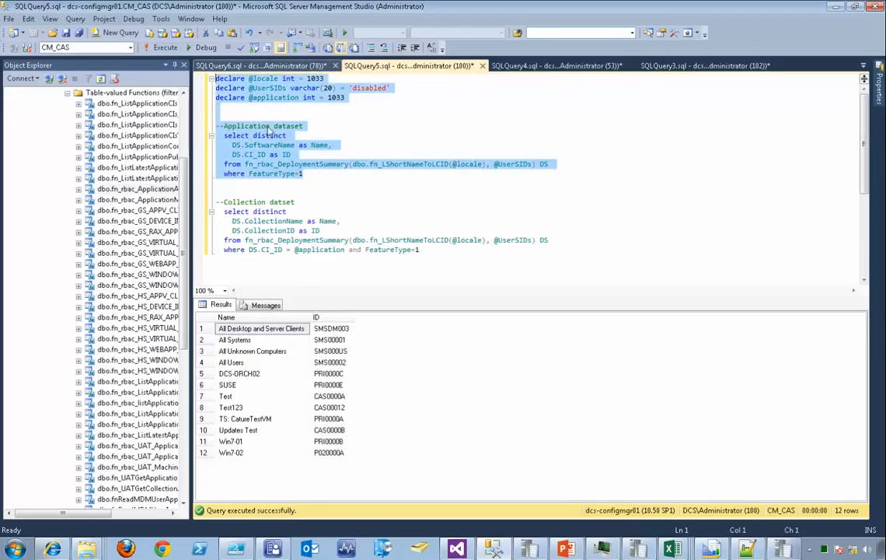
click(164, 47)
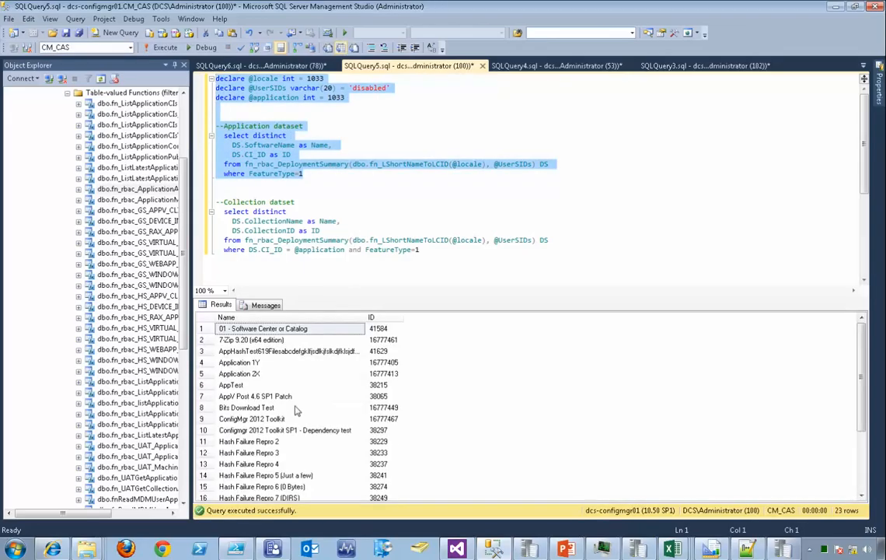
click(380, 384)
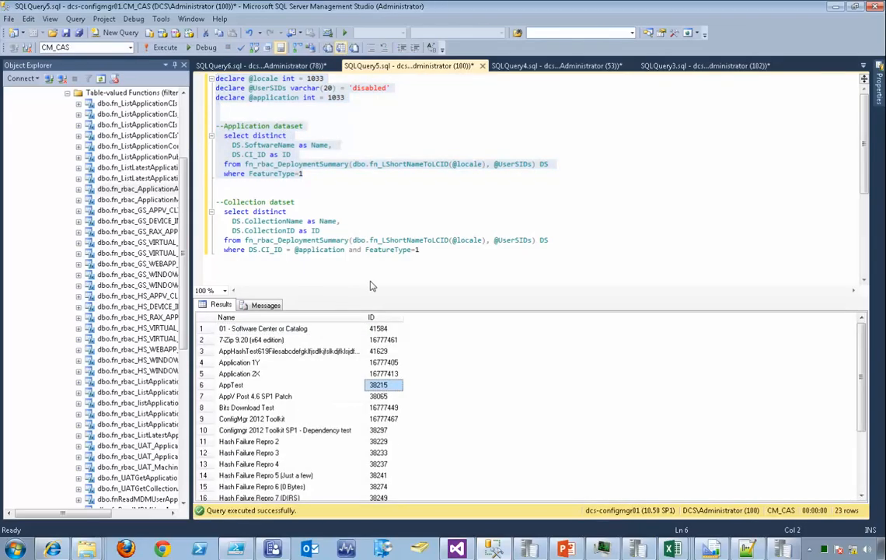
double_click(336, 98)
key(ctrl+v)
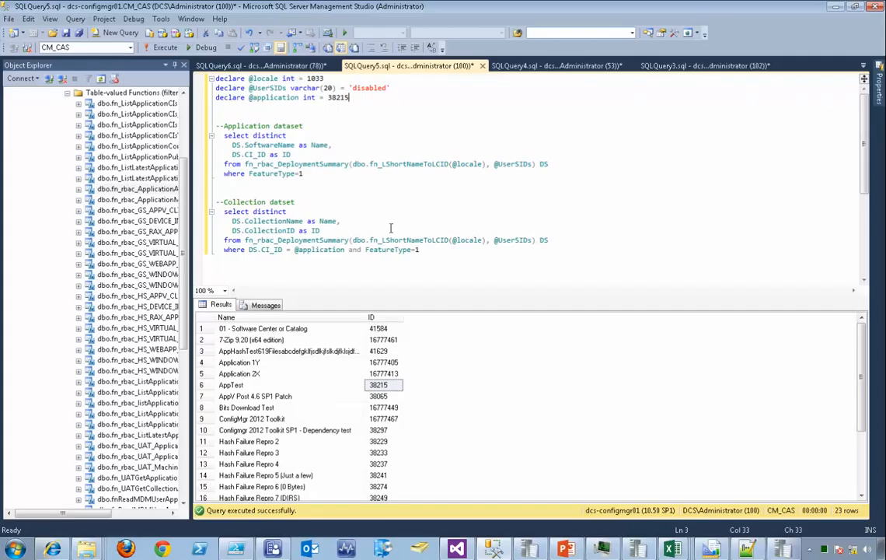
- Comment out the Application dataset query again and run the script to test the filtered collection query
drag(323, 164, 198, 128)
click(315, 168)
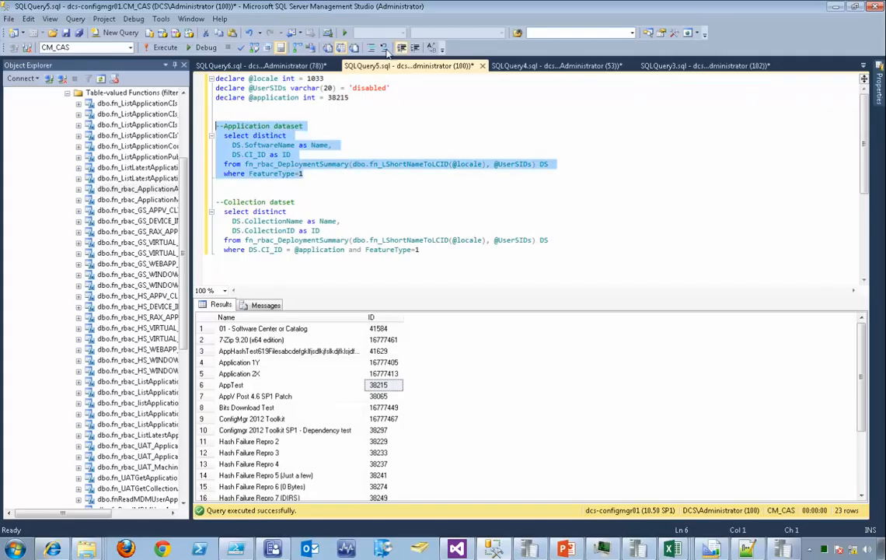
key(ctrl+k)
key(ctrl+c)
click(378, 164)
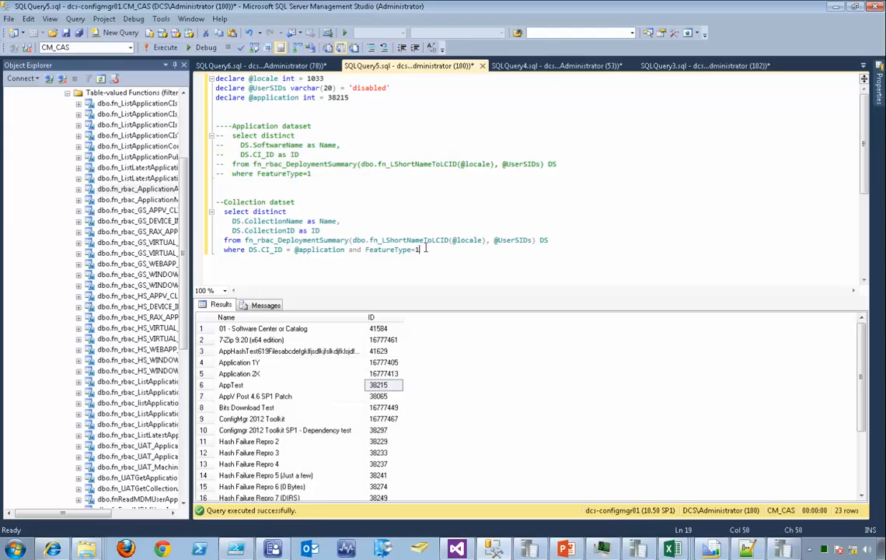
click(436, 209)
key(F5)
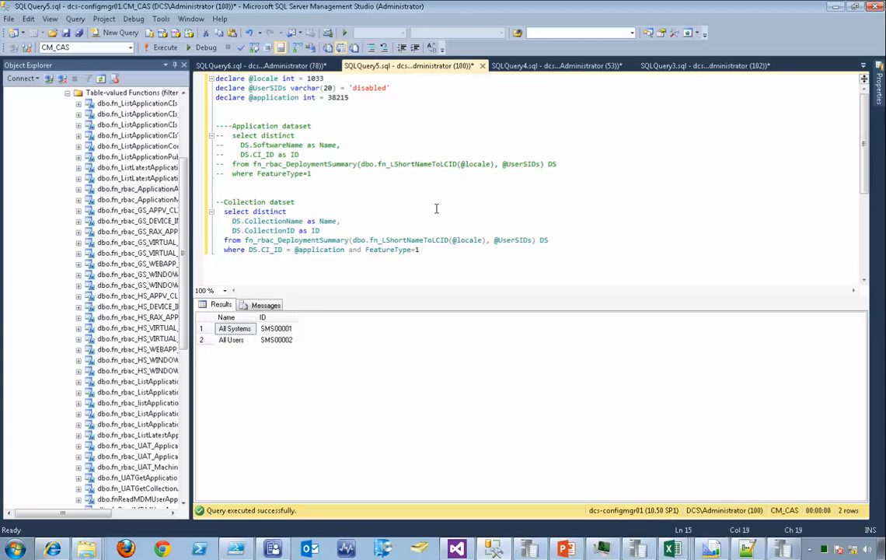
- Copy the collection query, then in Visual Studio close the SecondMatchingAppOrCollection dataset properties and return to 1SampleReport.rdl
drag(420, 250, 200, 215)
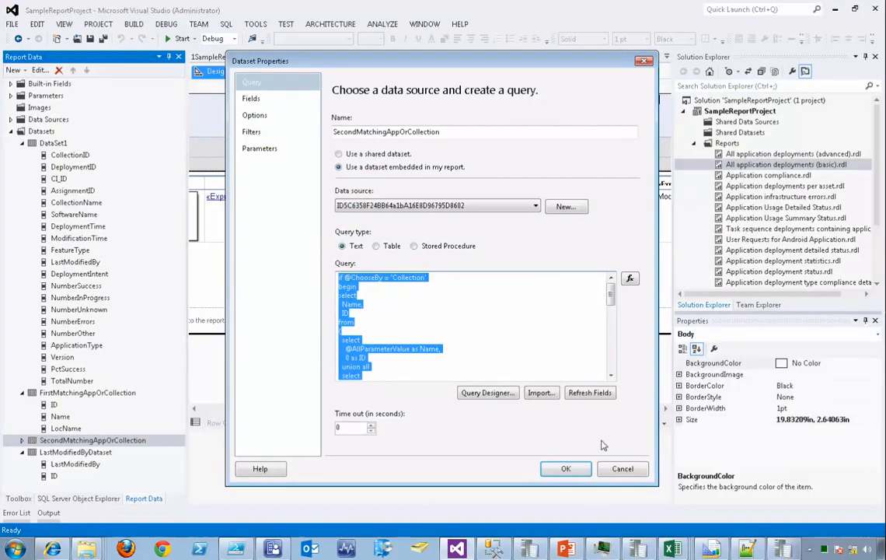
click(566, 468)
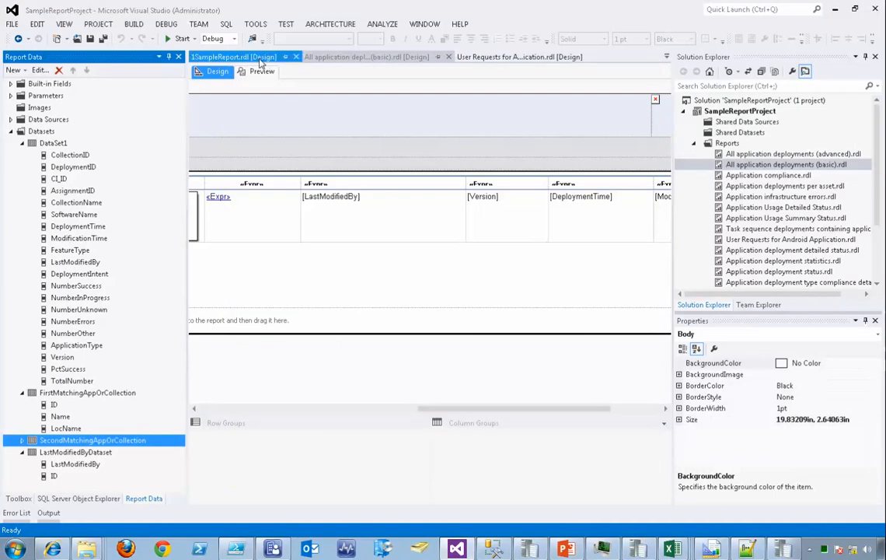
click(262, 70)
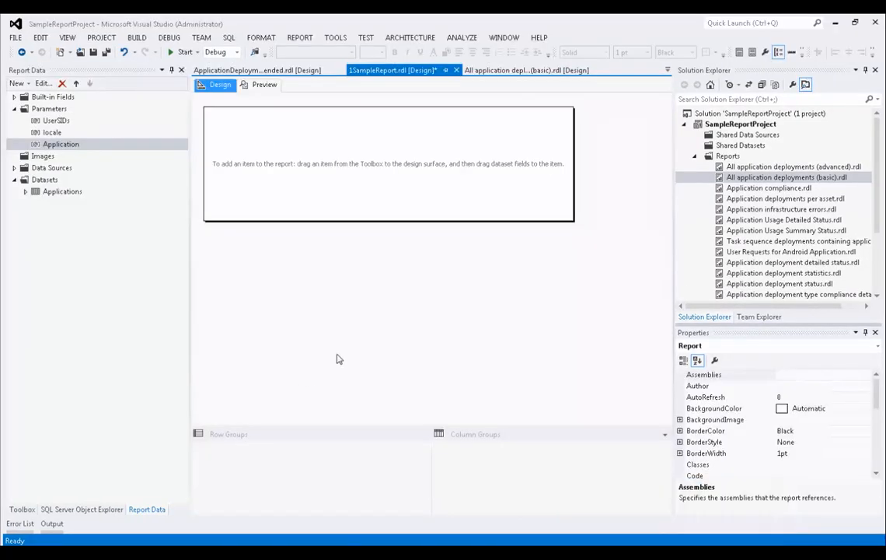
- Start a new dataset in 1SampleReport.rdl and name it Collections
click(57, 183)
right_click(58, 185)
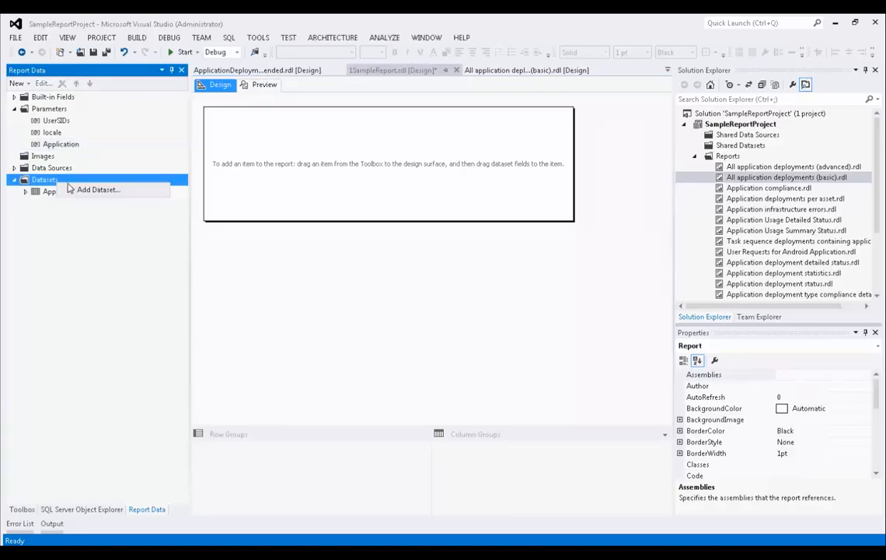
click(82, 191)
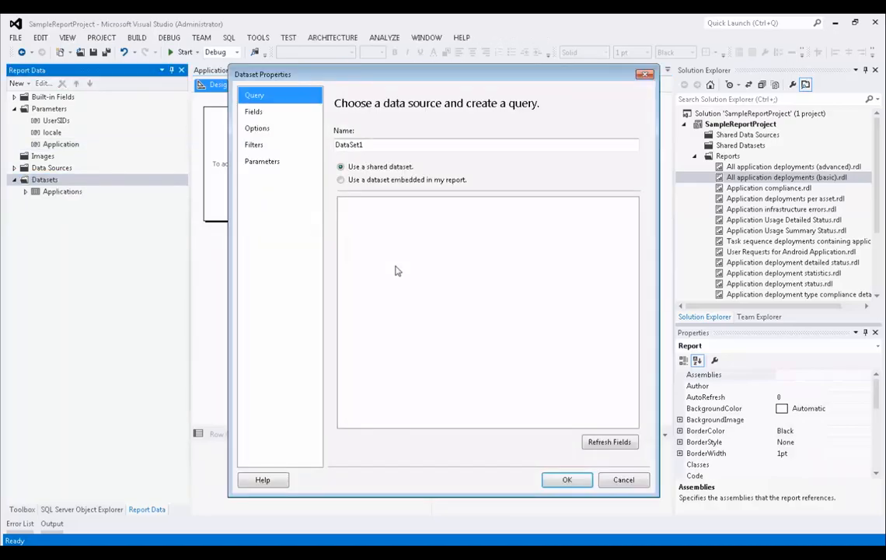
double_click(382, 148)
text(Collection')
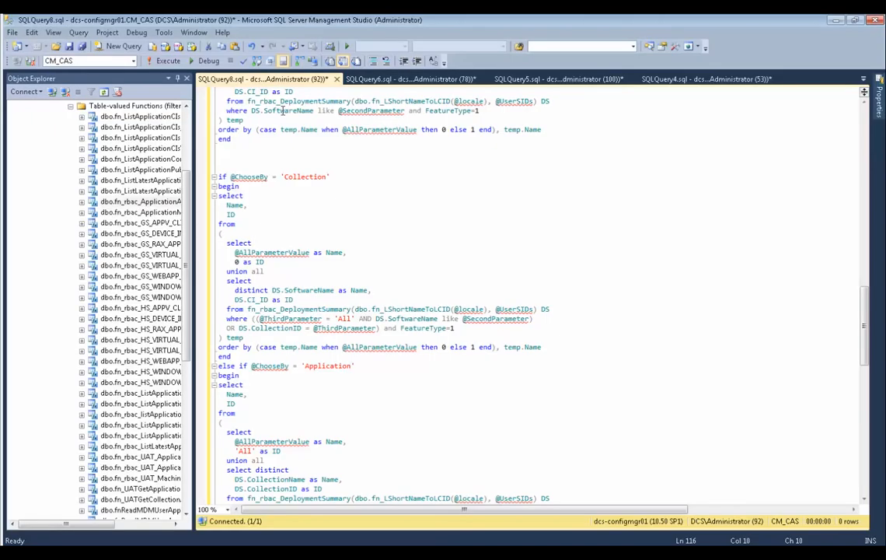
click(382, 79)
click(536, 77)
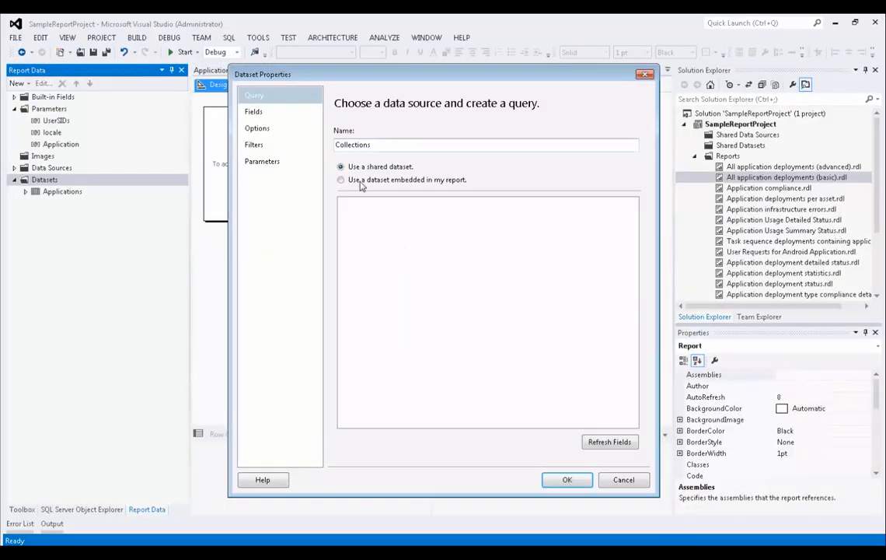
click(361, 181)
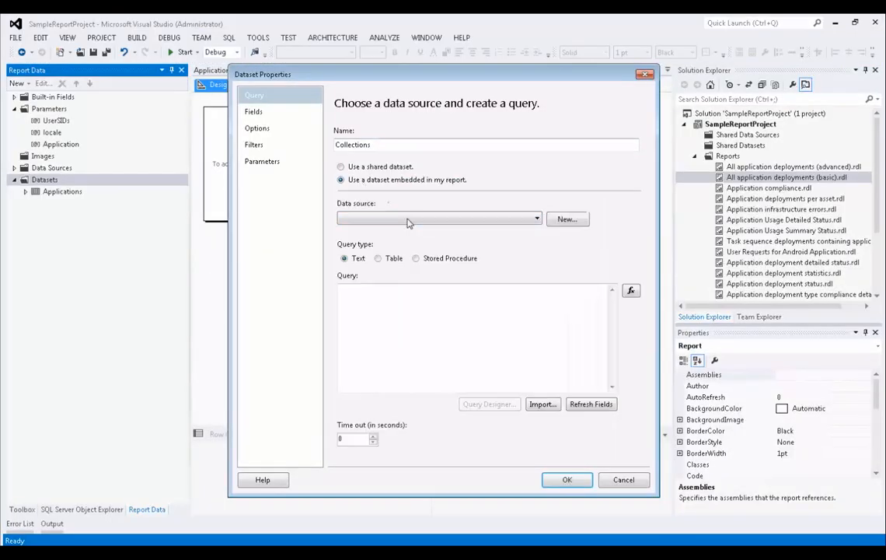
click(398, 219)
click(389, 228)
click(411, 318)
key(ctrl+v)
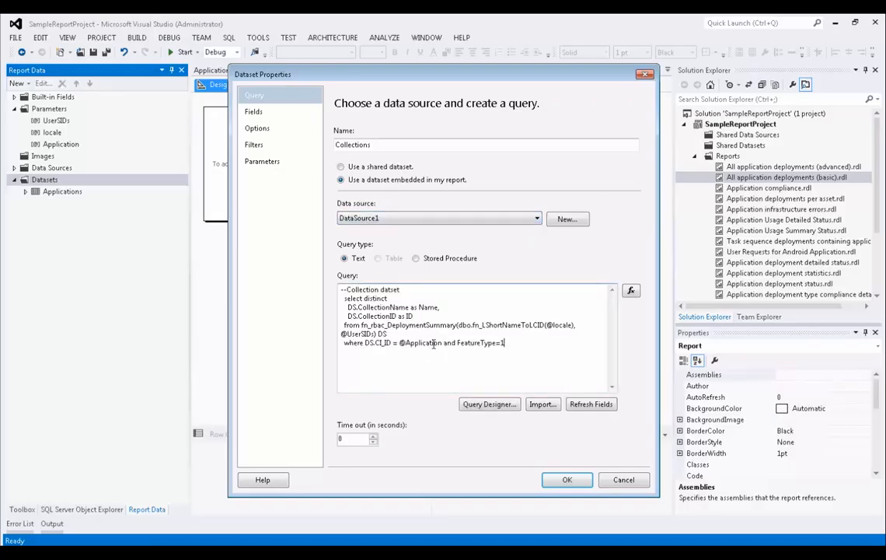
click(567, 484)
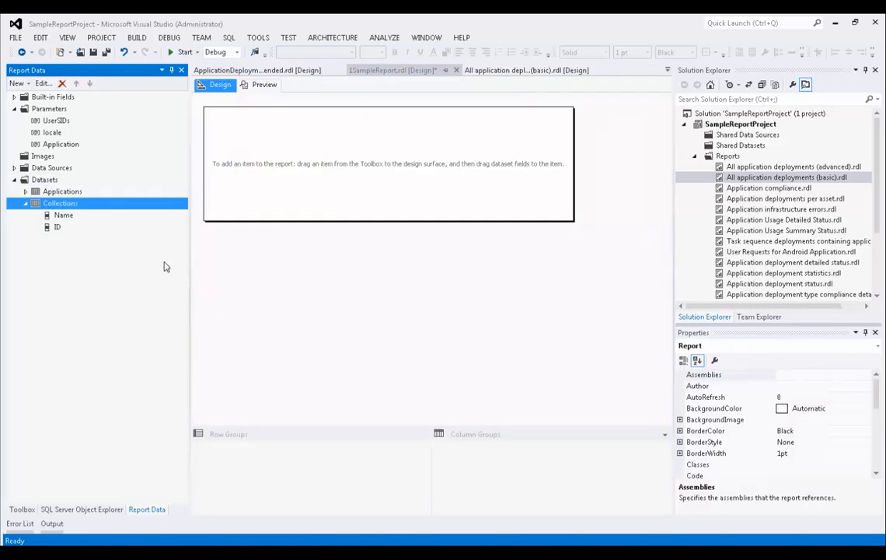
- Examine the Applications dataset's fields and the Collections dataset's query and parameter mappings, then close the dataset properties
click(26, 191)
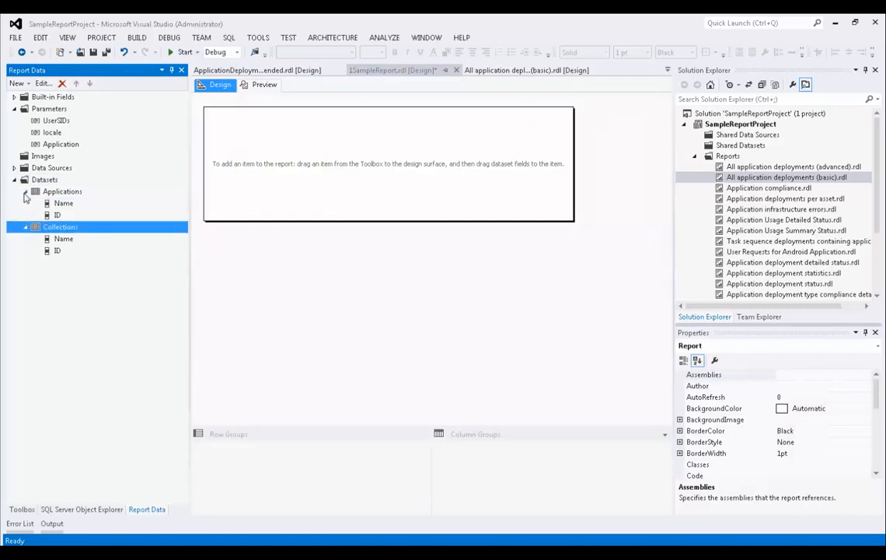
double_click(59, 229)
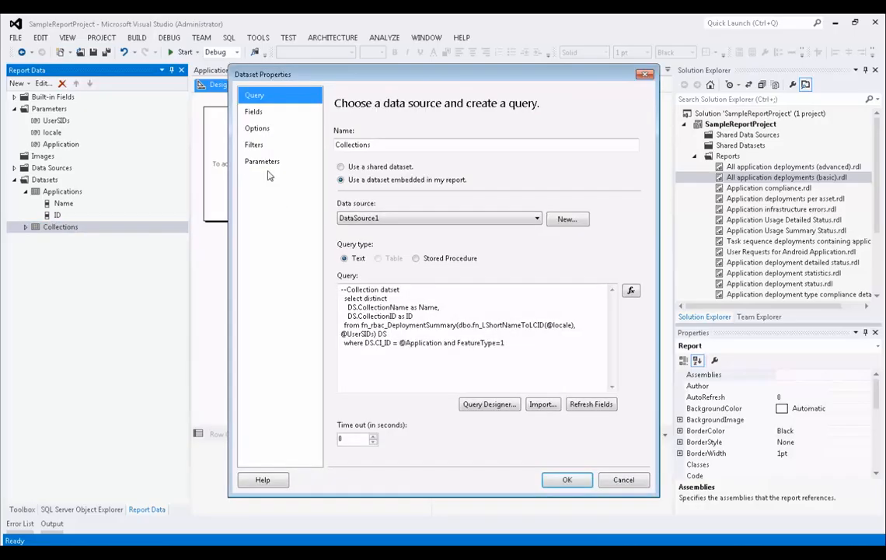
click(261, 168)
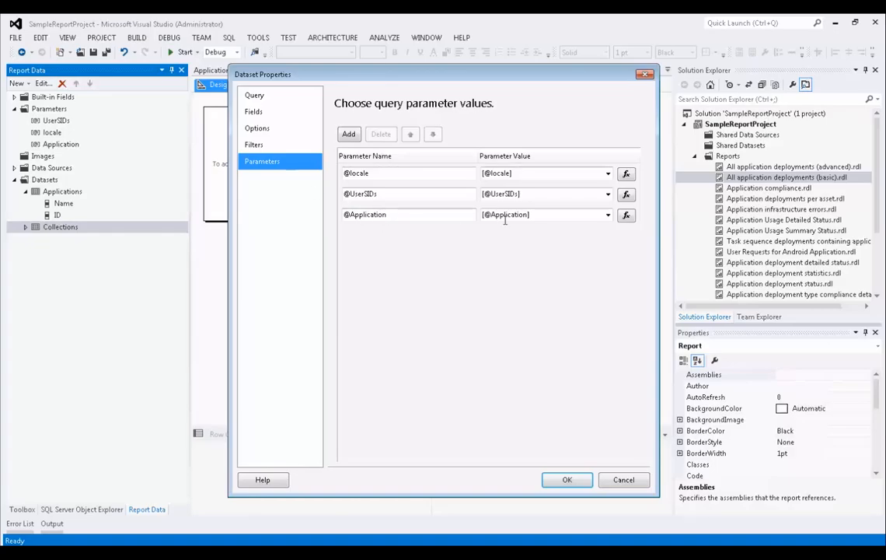
click(568, 481)
- Add a report parameter to 1SampleReport.rdl with Collection as both its name and prompt
click(58, 110)
right_click(58, 110)
click(93, 115)
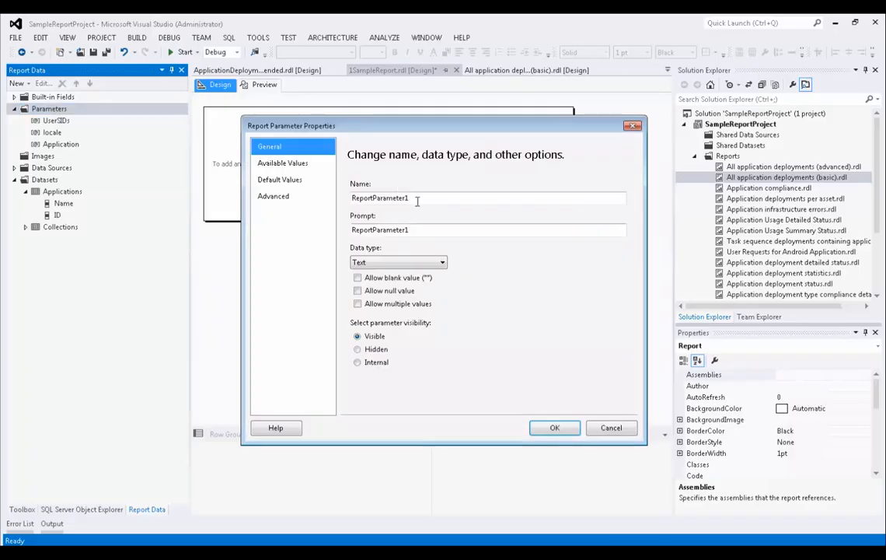
double_click(417, 199)
text(Collection)
key(ctrl+a)
key(ctrl+c)
key(Tab)
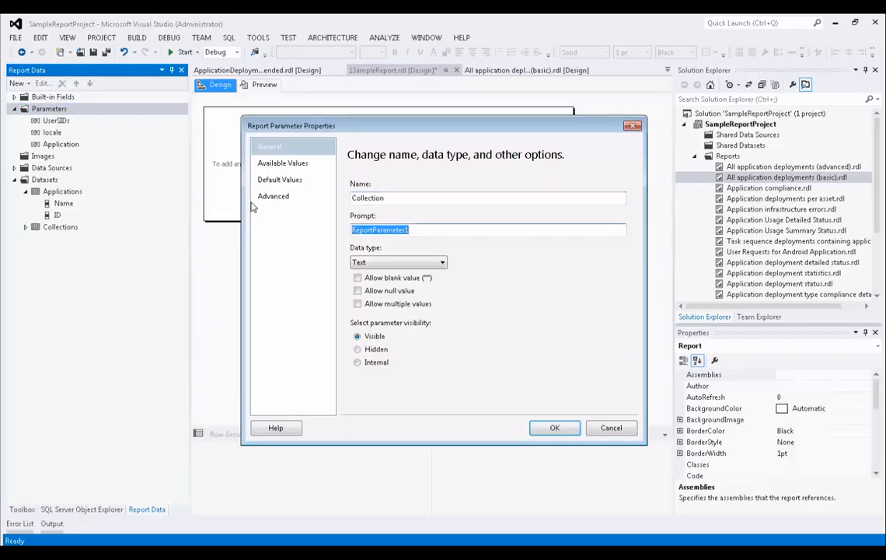
key(ctrl+v)
- Get the Collection parameter's available values from the Collections dataset, with ID as value field and Name as label field, and save the parameter
click(292, 165)
click(359, 224)
click(385, 266)
click(370, 288)
click(394, 300)
click(364, 320)
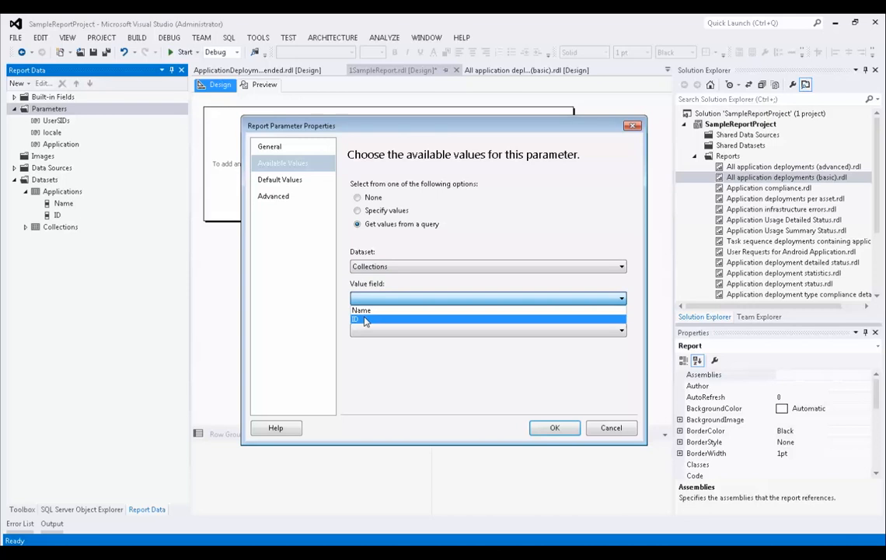
click(377, 333)
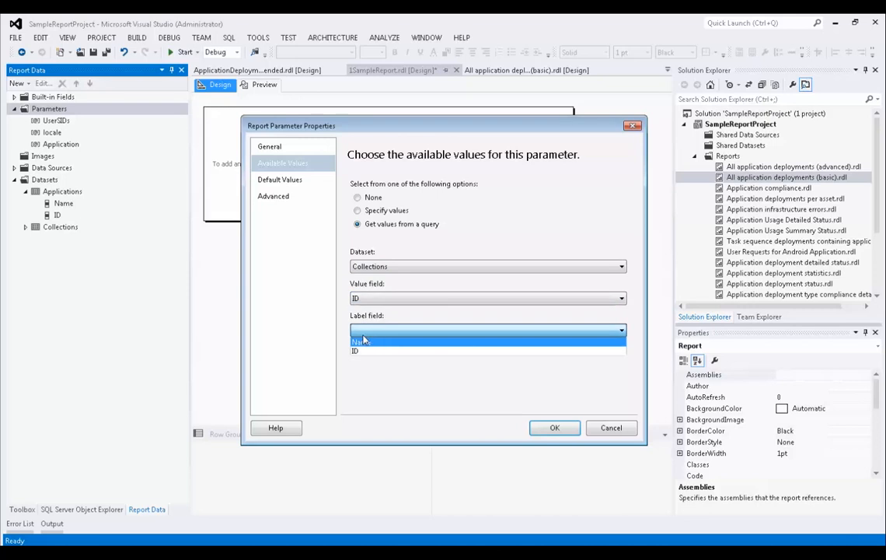
click(370, 344)
click(542, 428)
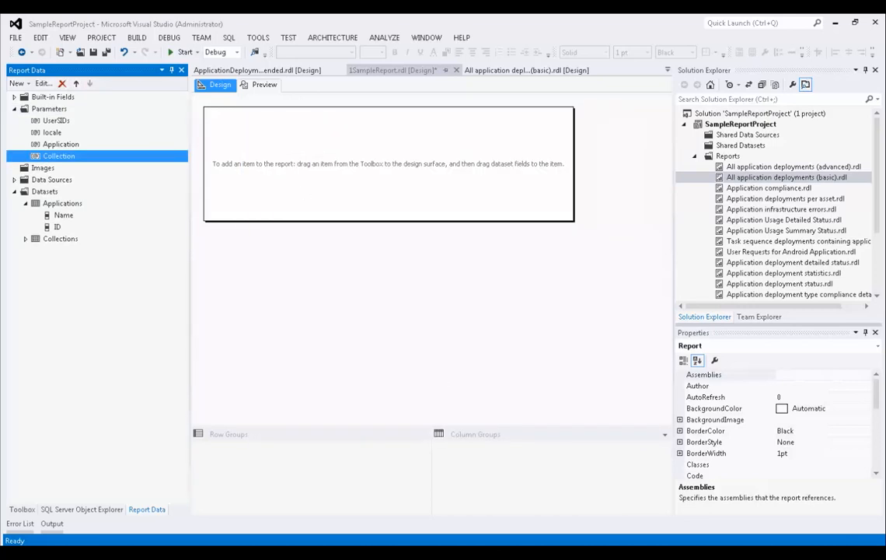
- Preview 1SampleReport.rdl and test its parameters with Application Log Parser 2.2 and Collection All Systems
click(259, 85)
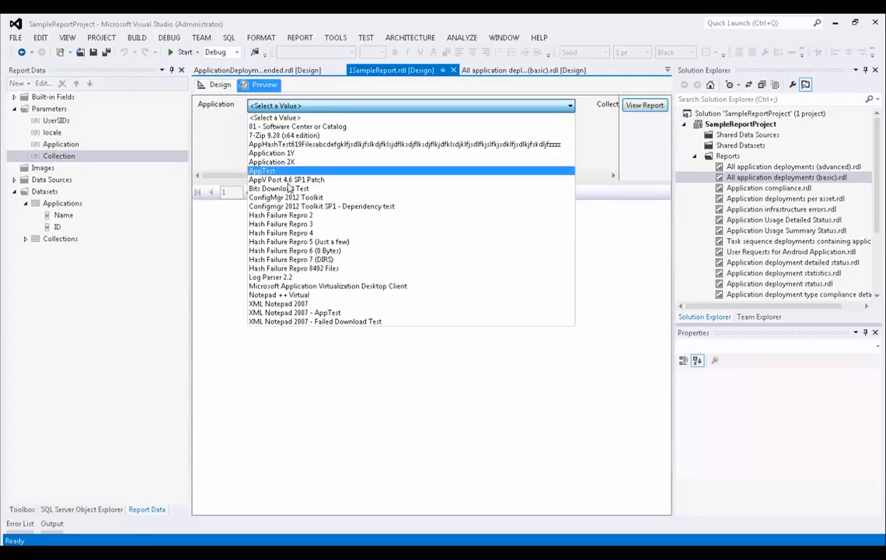
click(277, 281)
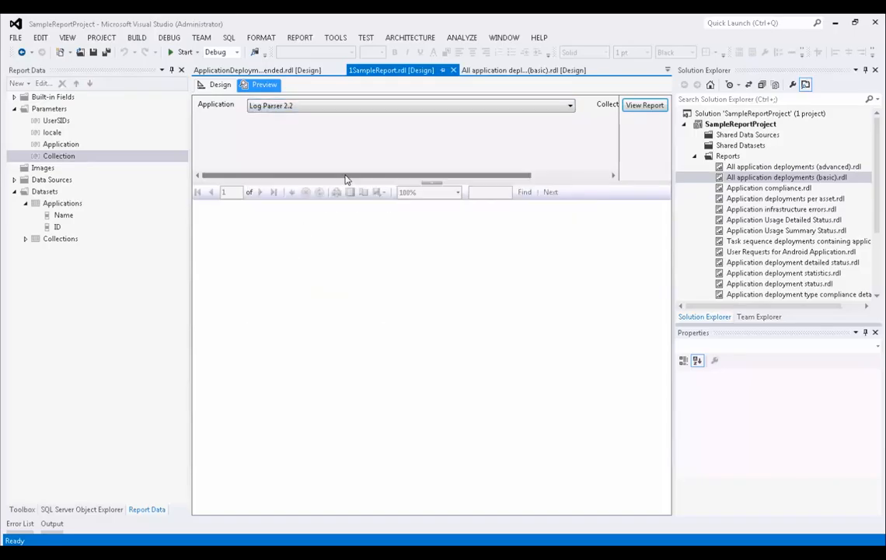
click(593, 105)
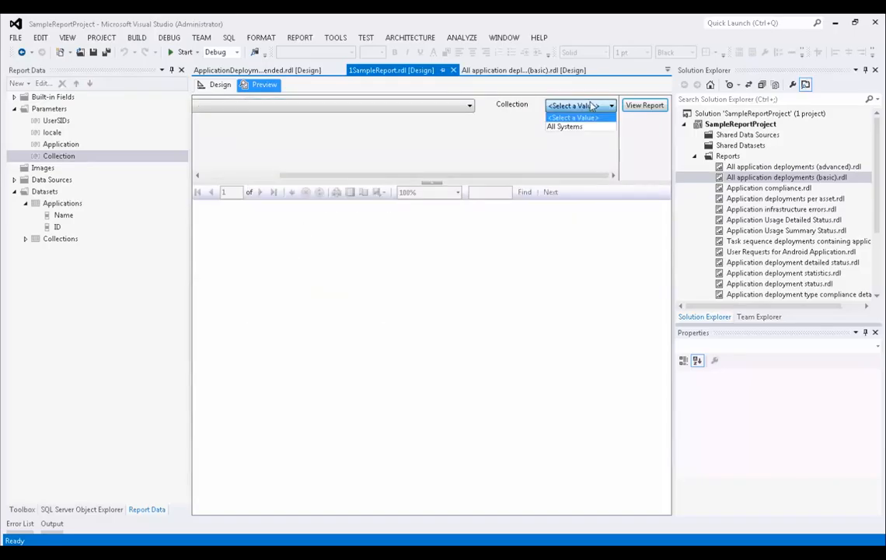
click(568, 126)
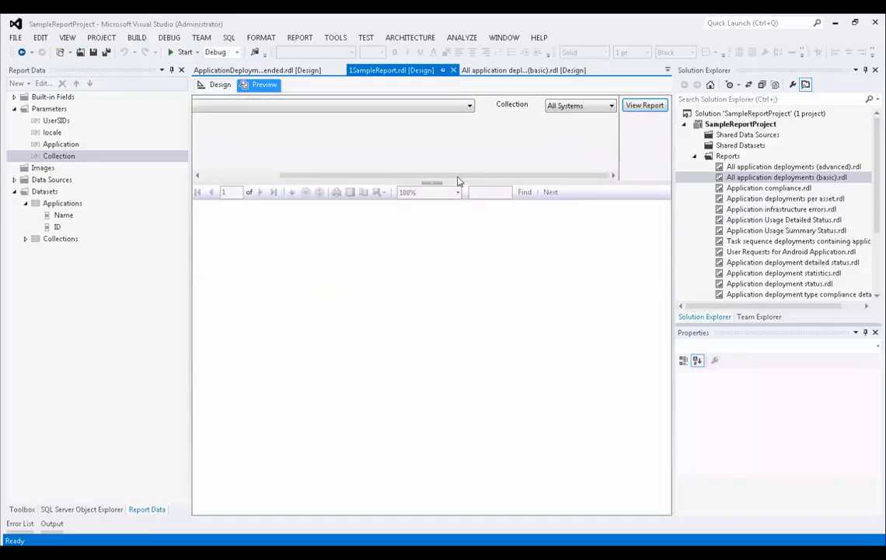
drag(341, 174, 290, 178)
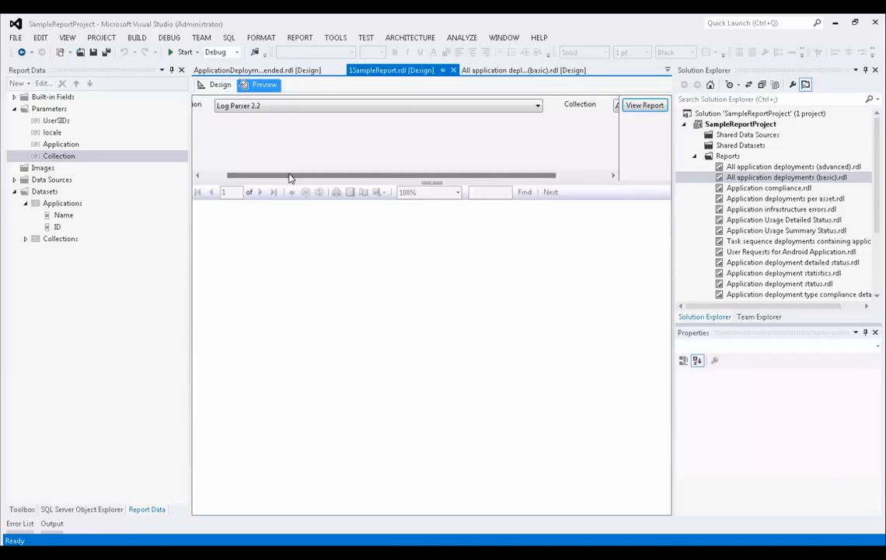
drag(290, 178, 245, 175)
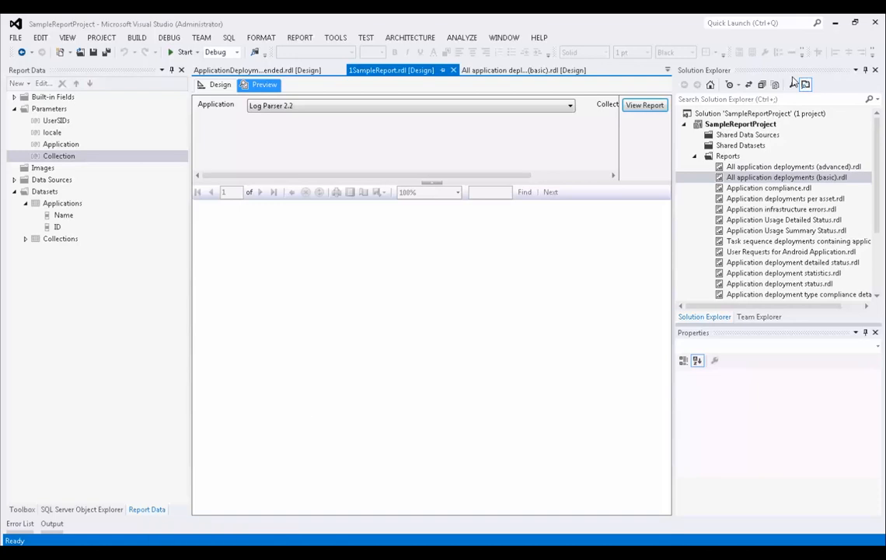
- Open All application deployments (basic).rdl and list its datasets with the FirstMatchingAppOrCollection and SecondMatchingAppOrCollection fields collapsed
double_click(770, 177)
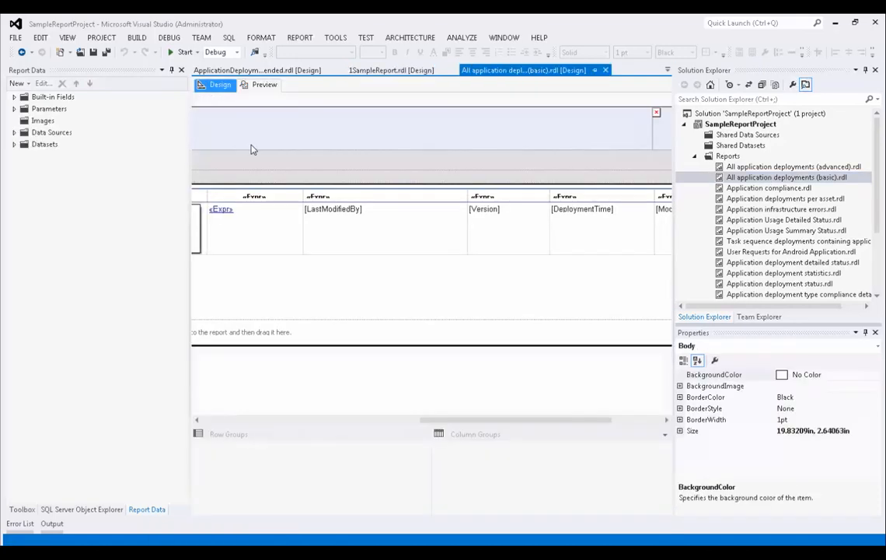
click(17, 147)
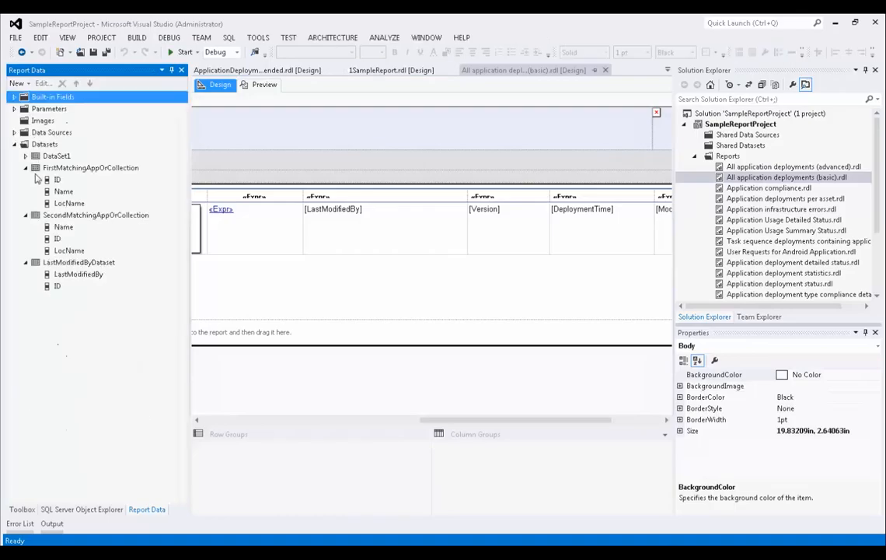
click(25, 168)
click(26, 180)
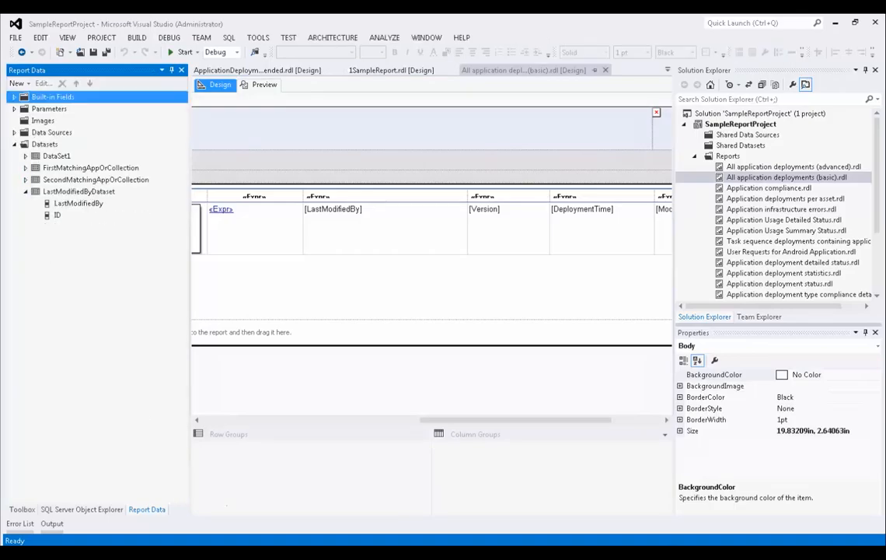
- In Windows PowerShell ISE, output the dataset queries of "All application deployments (basic)*" from $reportMetadata to c:\queries.txt and open that file
key(alt+Tab)
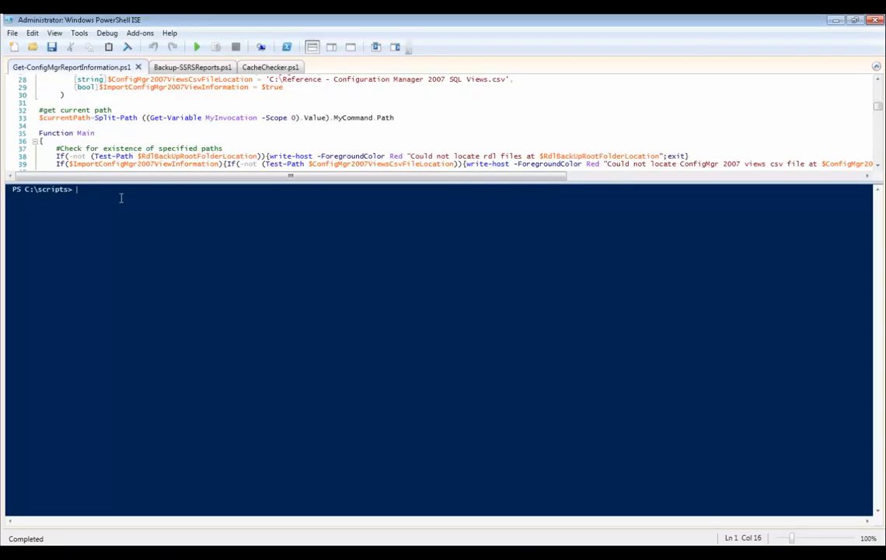
drag(121, 178, 122, 259)
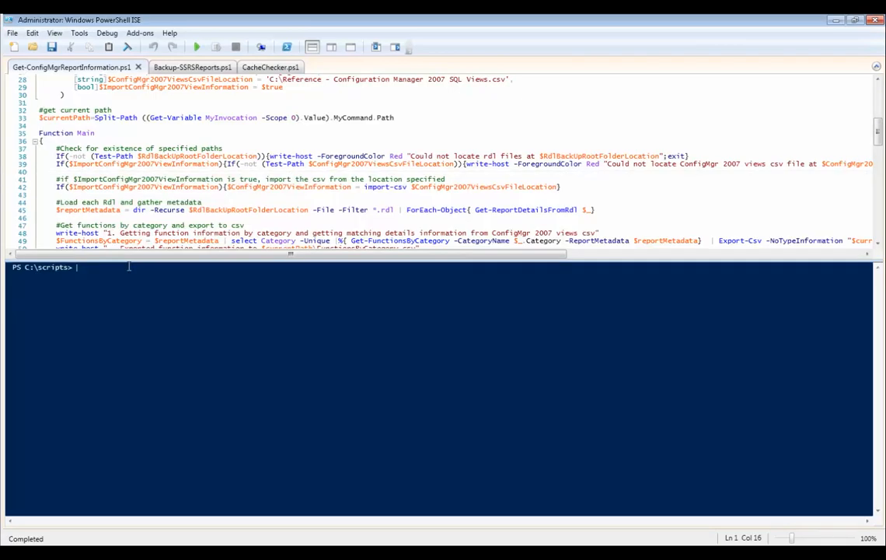
text(cls)
key(Up)
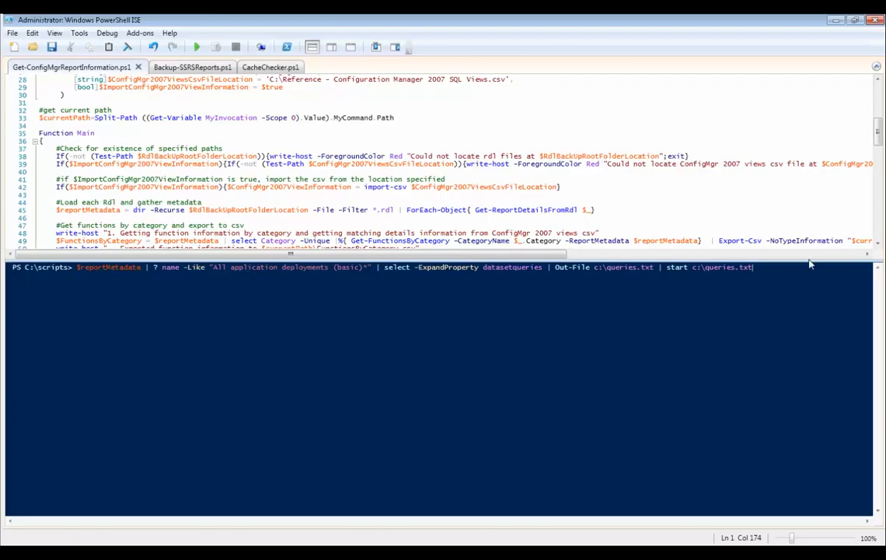
key(Return)
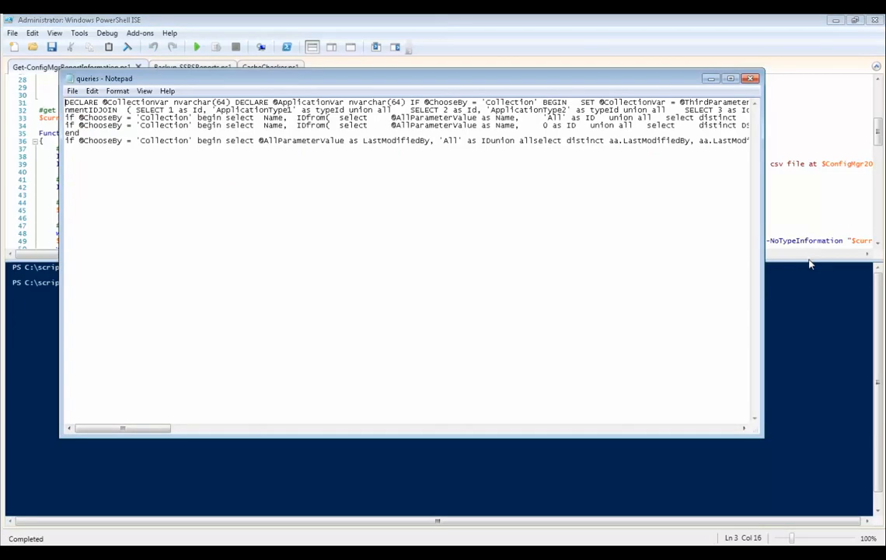
- Copy all dataset queries from the queries text file into a new SQL Server Management Studio query and review them
key(ctrl+a)
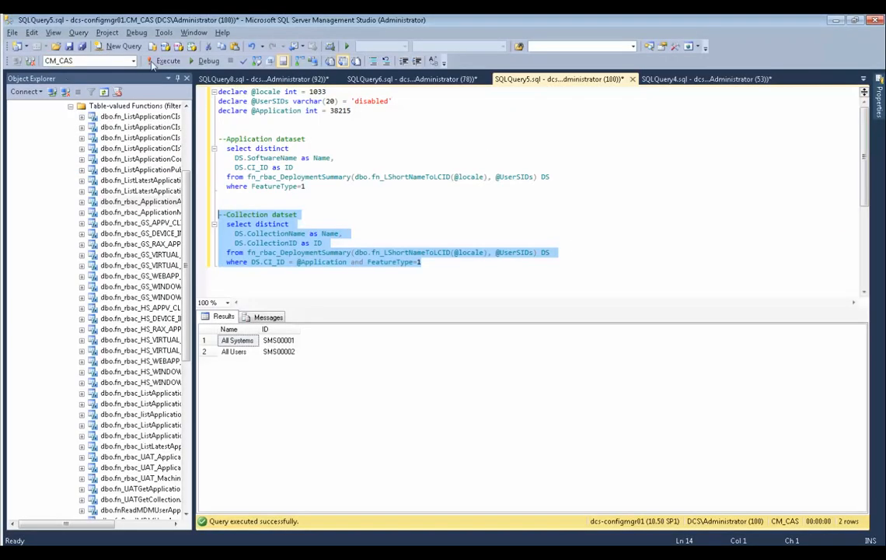
click(118, 45)
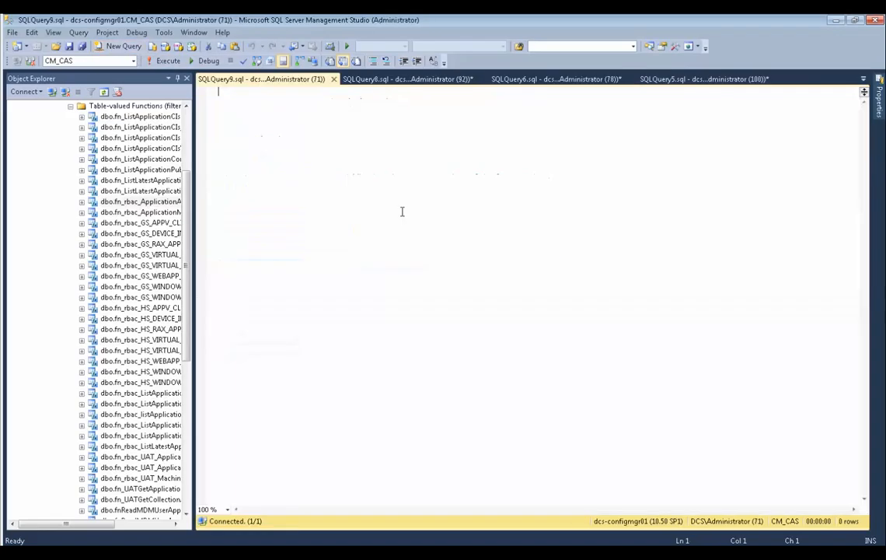
key(ctrl+v)
scroll(861, 252, up, 10)
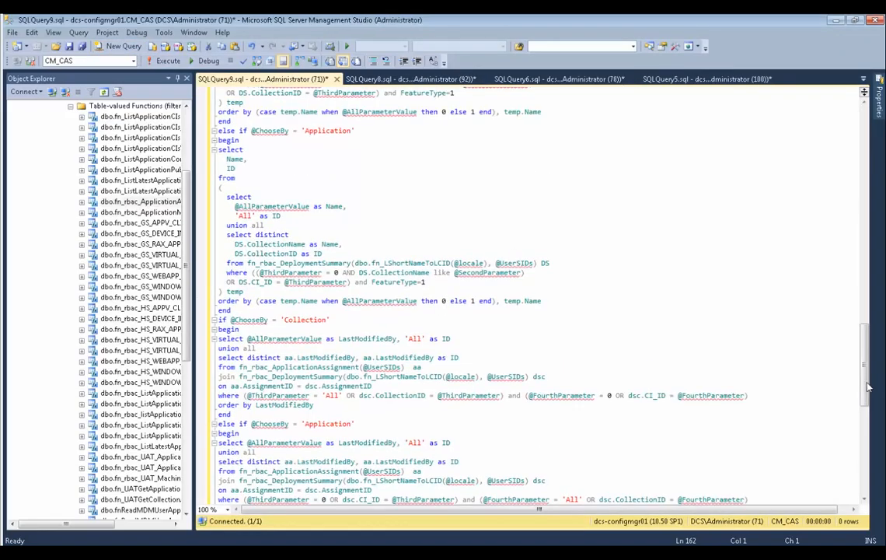
scroll(862, 252, up, 20)
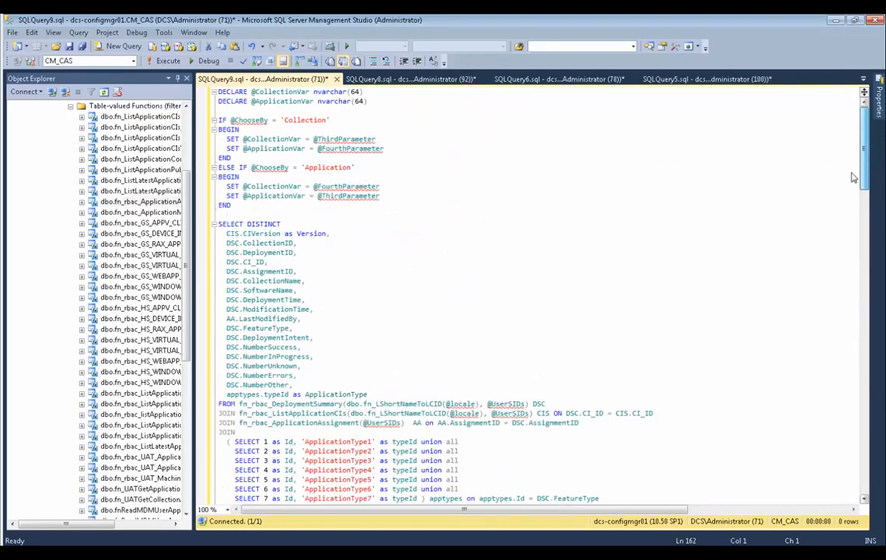
scroll(867, 220, down, 2)
scroll(867, 220, down, 20)
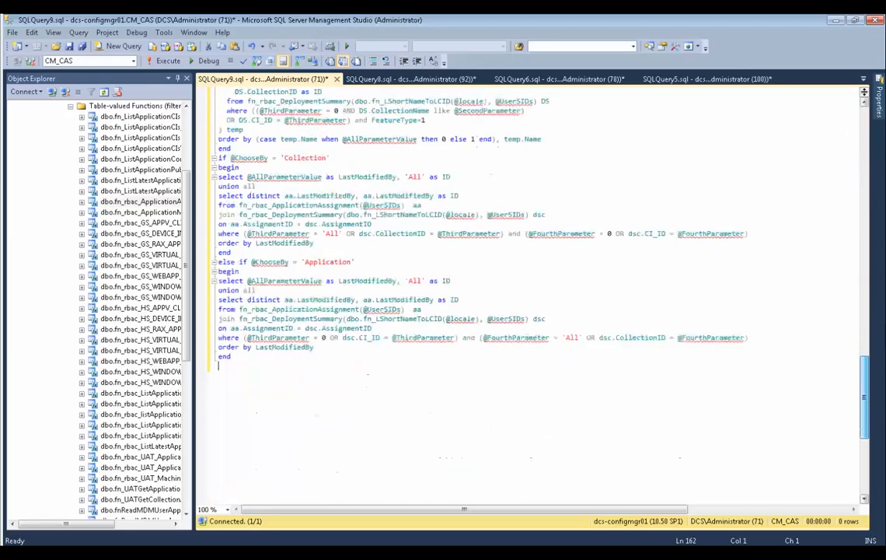
scroll(480, 265, down, 1)
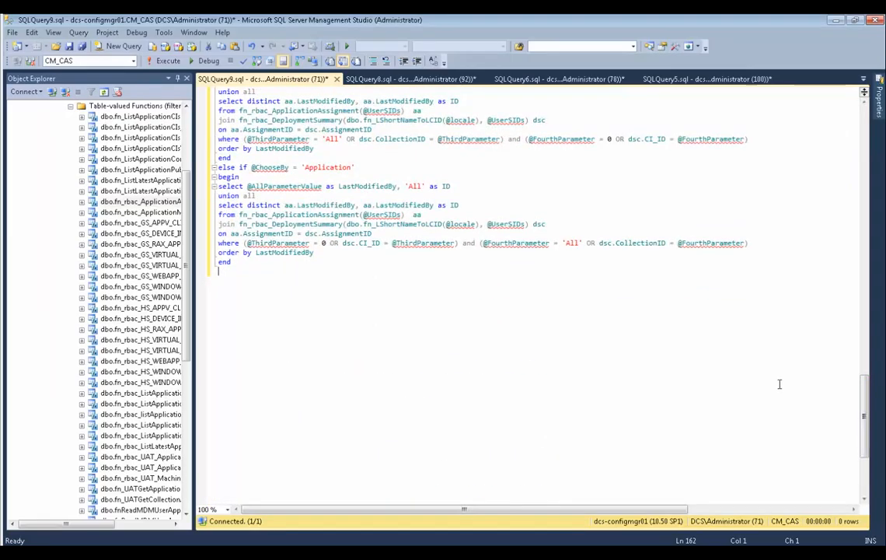
scroll(777, 384, up, 2)
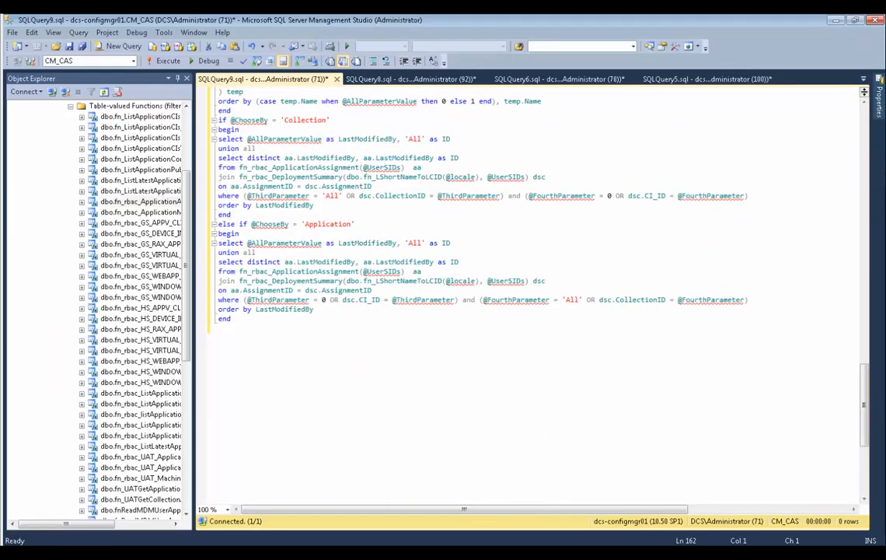
- Minimize SQL Server Management Studio and the queries file, return to Visual Studio, and select All application deployments (basic).rdl in the project
click(836, 20)
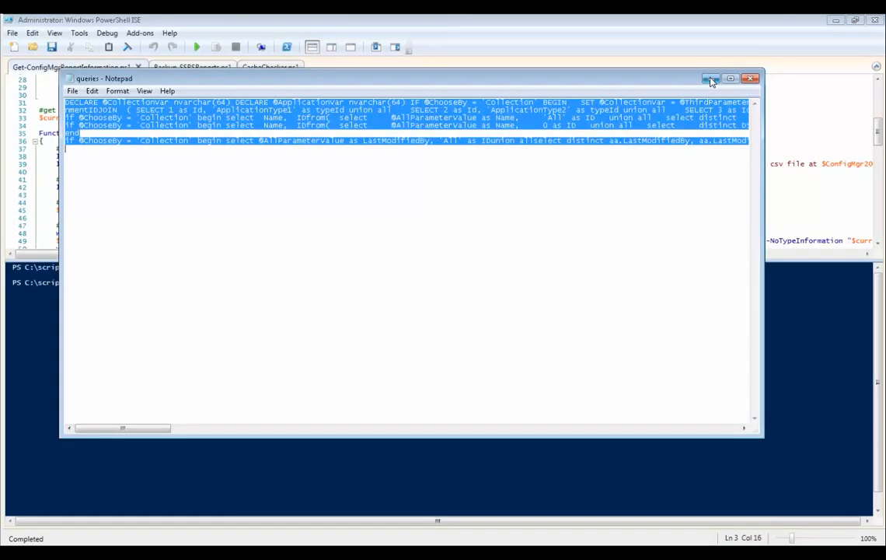
click(710, 79)
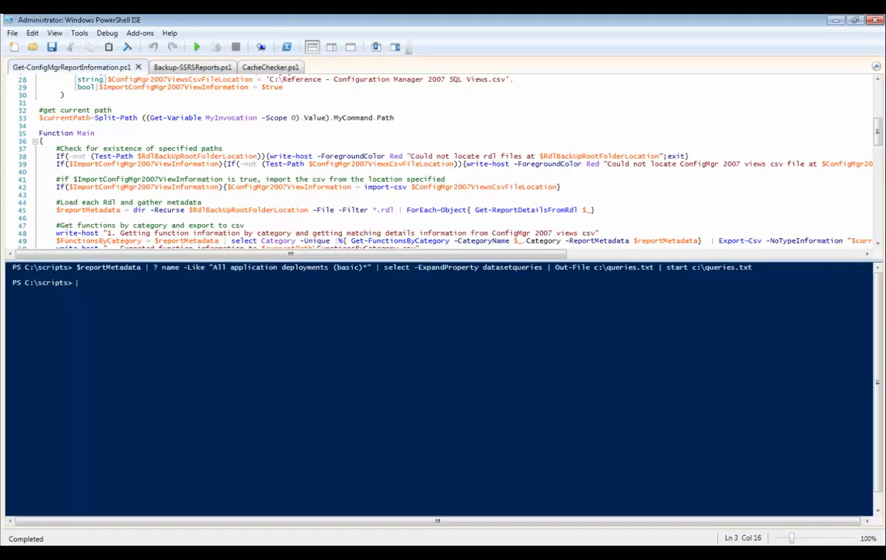
mouse_move(439, 553)
click(435, 532)
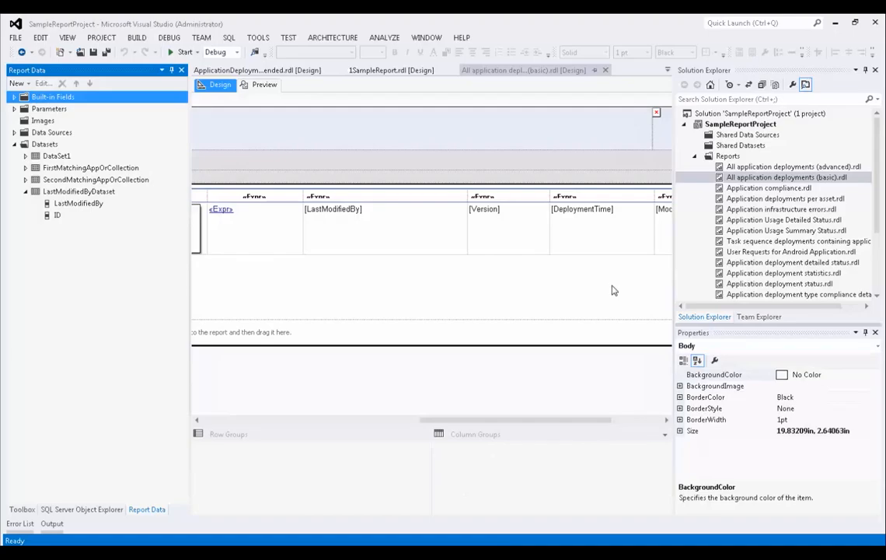
click(763, 178)
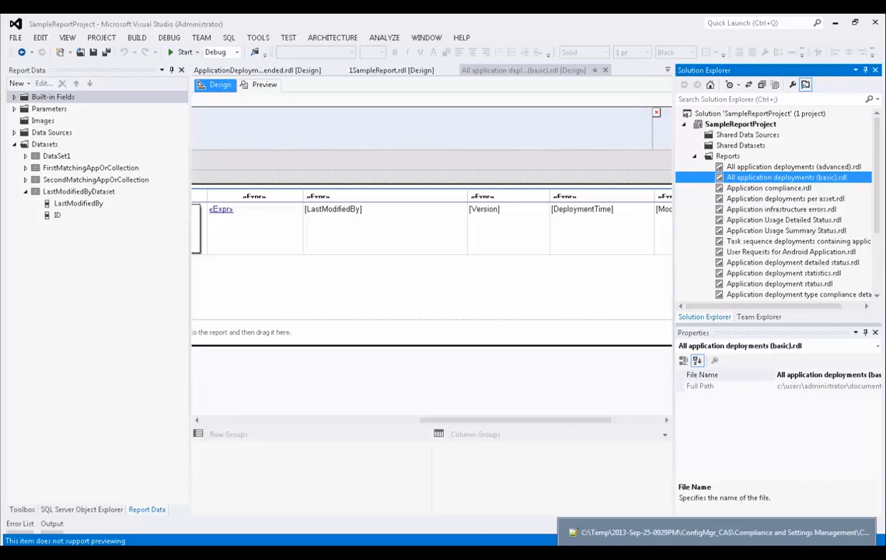
- Switch to Internet Explorer and review the open application reports in Report Manager, including the current deployment data for Log Parser 2.2
click(478, 350)
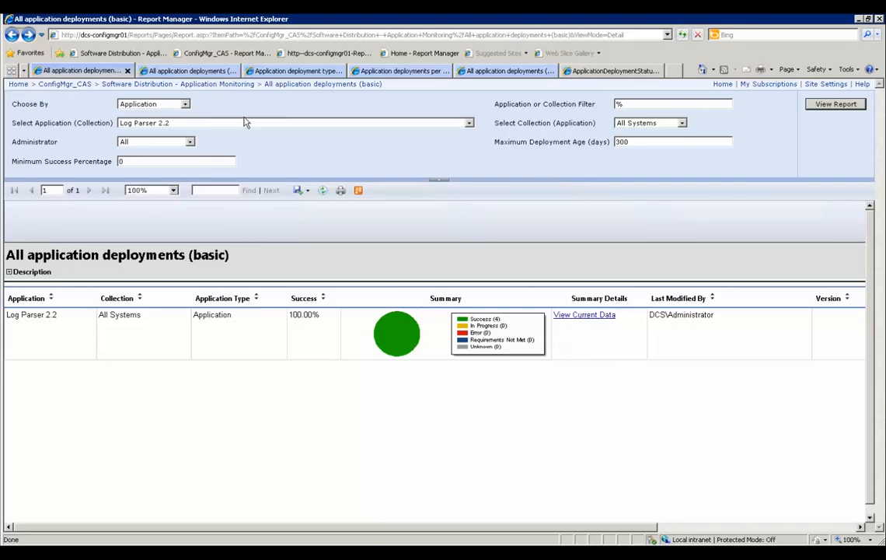
click(183, 72)
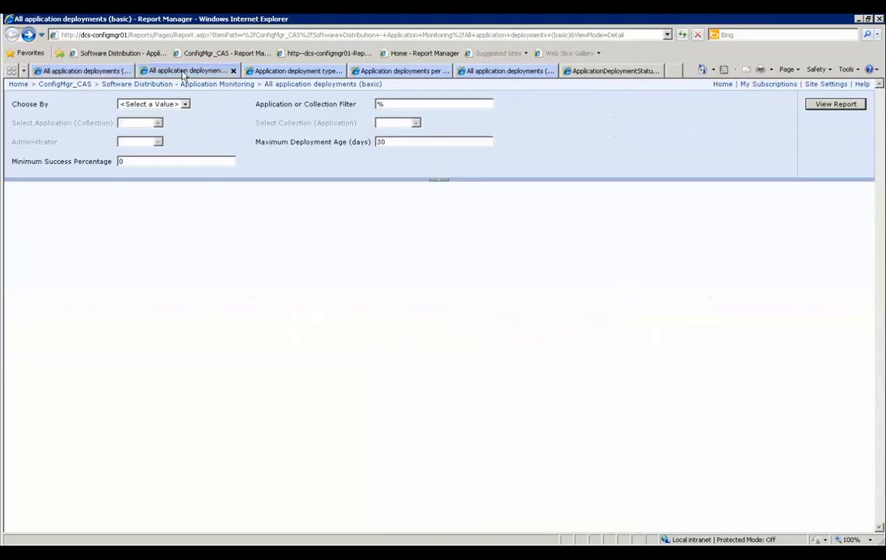
click(246, 70)
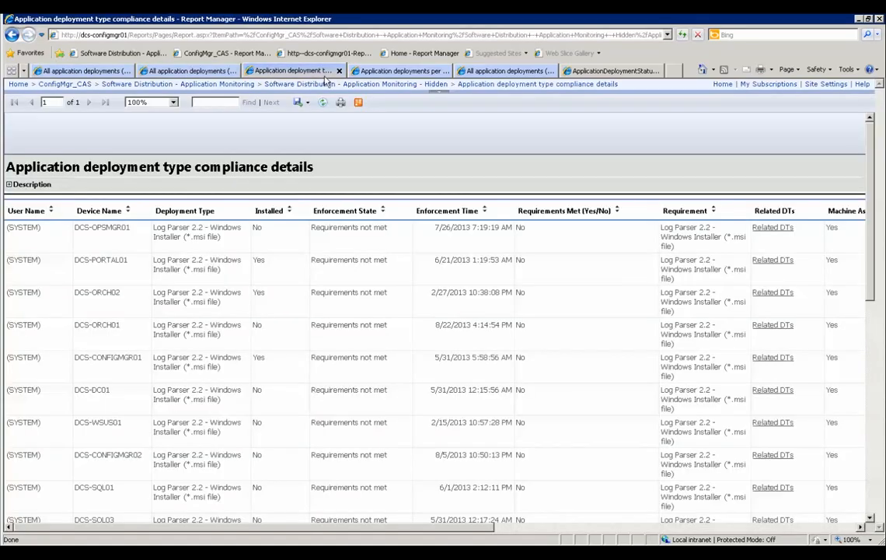
click(393, 72)
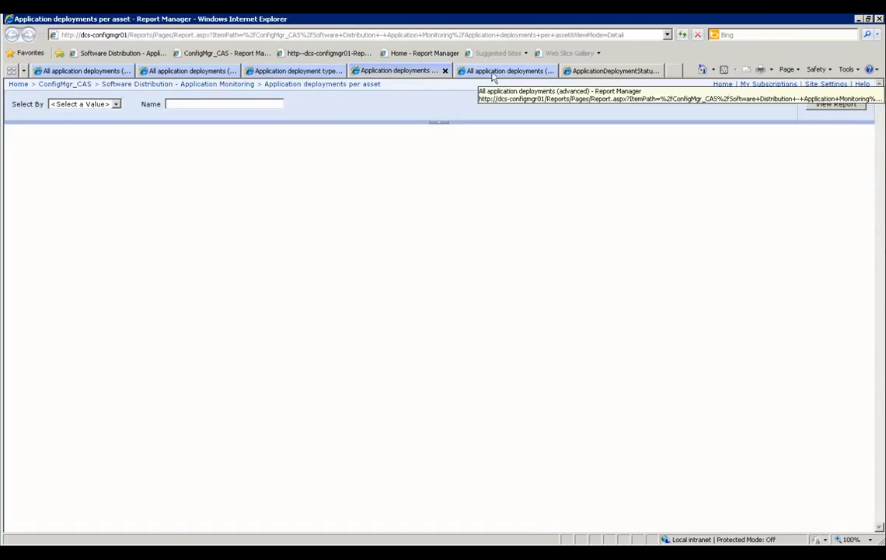
click(493, 72)
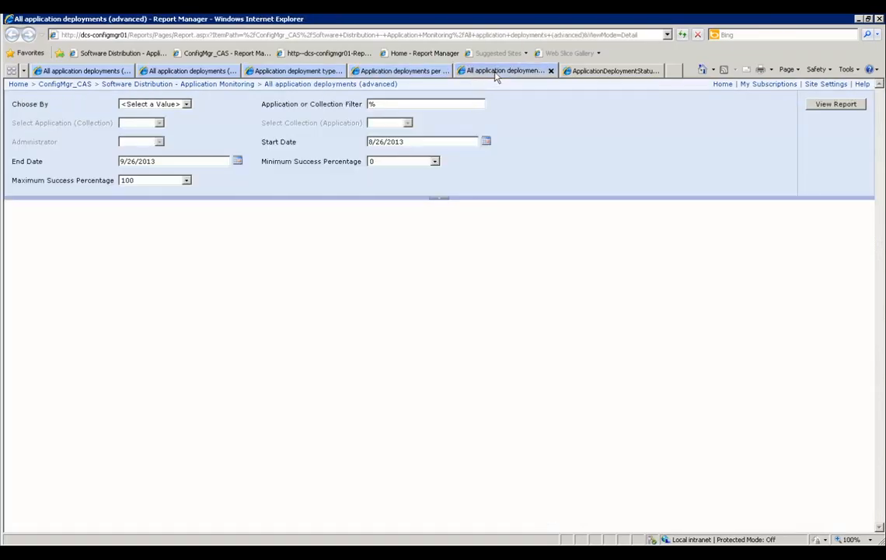
click(591, 72)
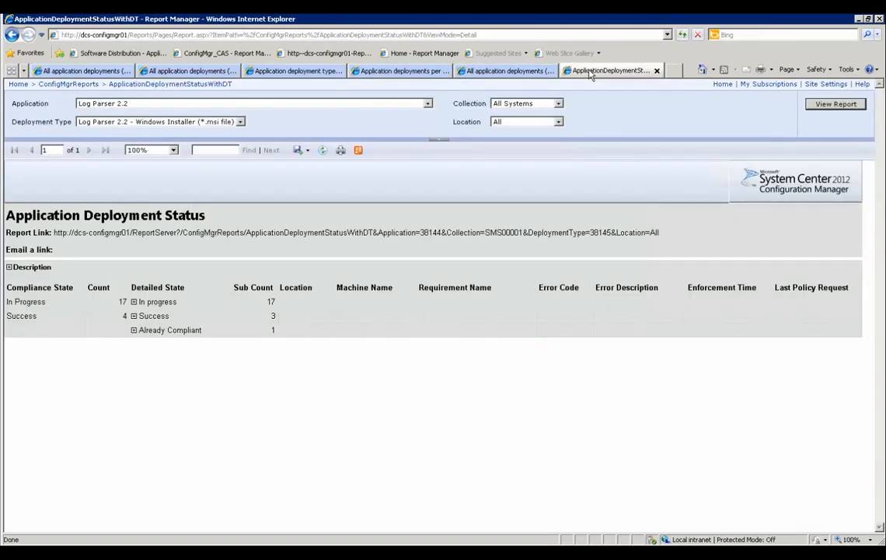
click(465, 70)
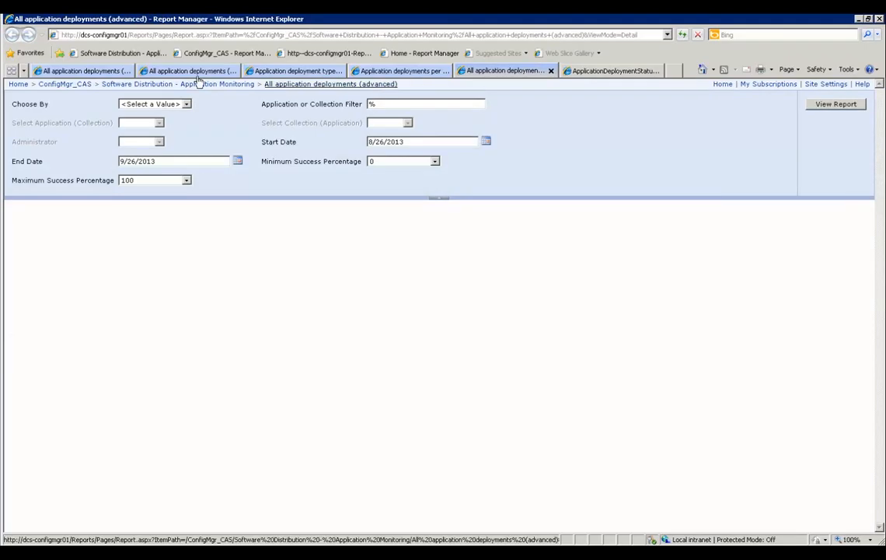
click(100, 72)
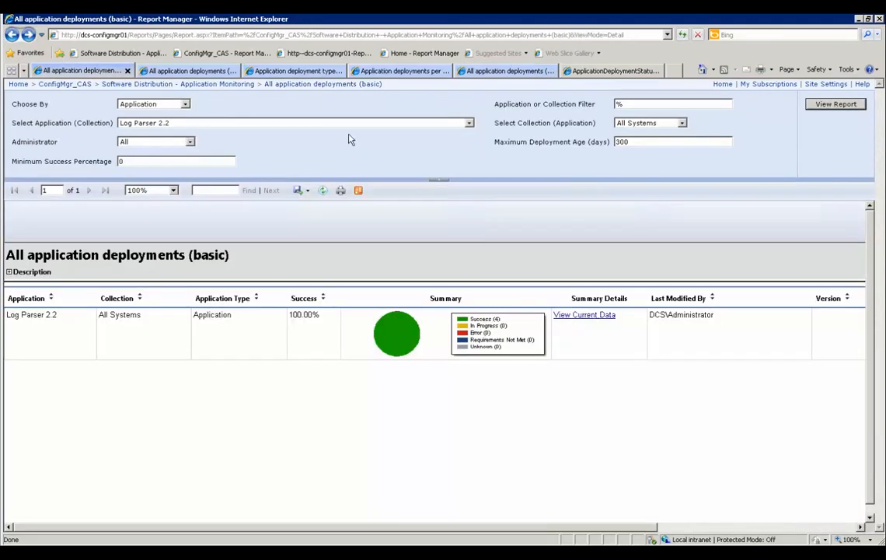
click(584, 318)
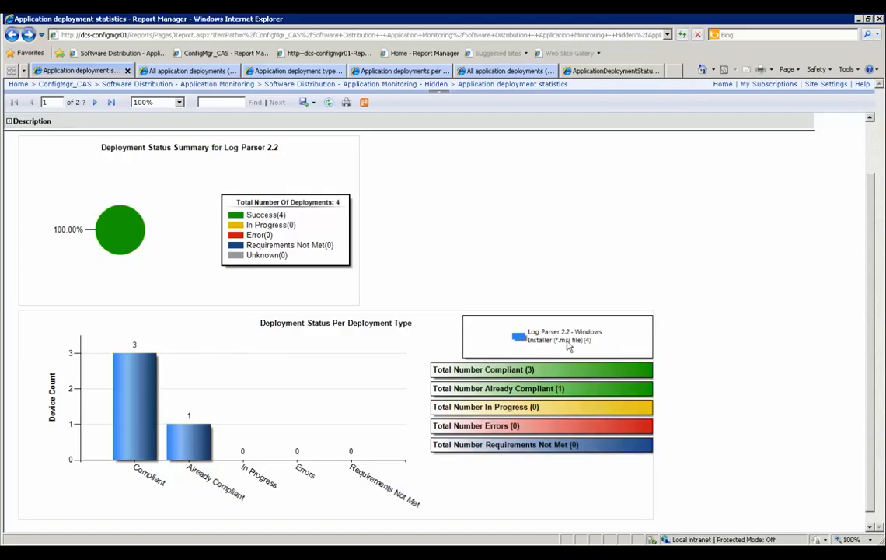
click(859, 20)
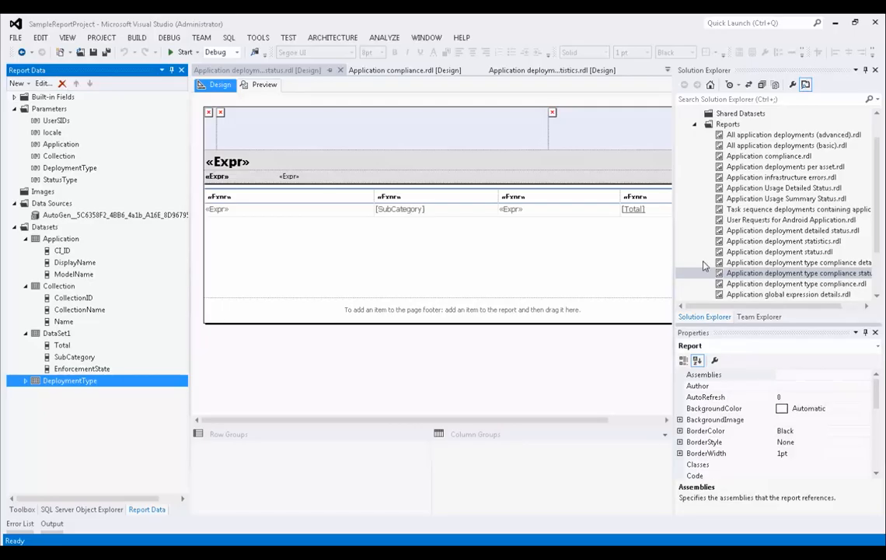
- Open Application deployment type compliance status.rdl in Visual Studio and copy the whole query of its DeploymentType dataset
double_click(772, 276)
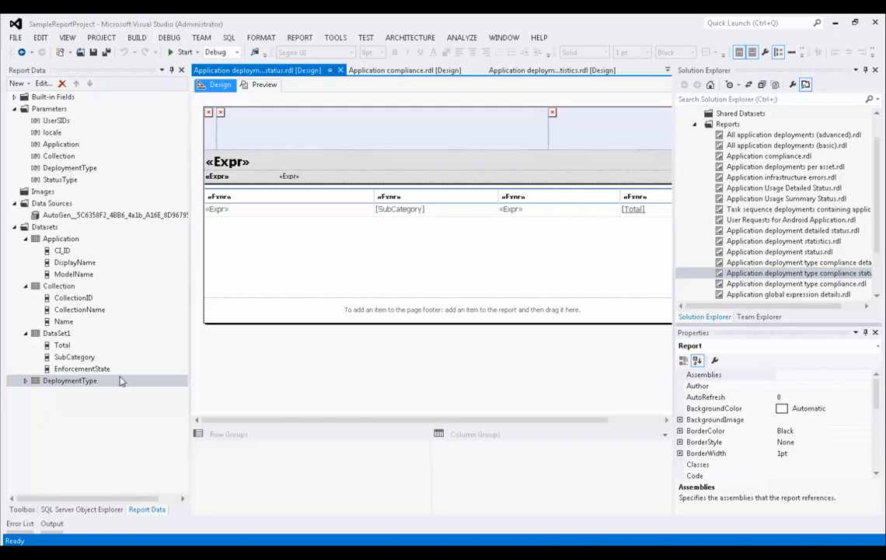
click(35, 381)
click(27, 381)
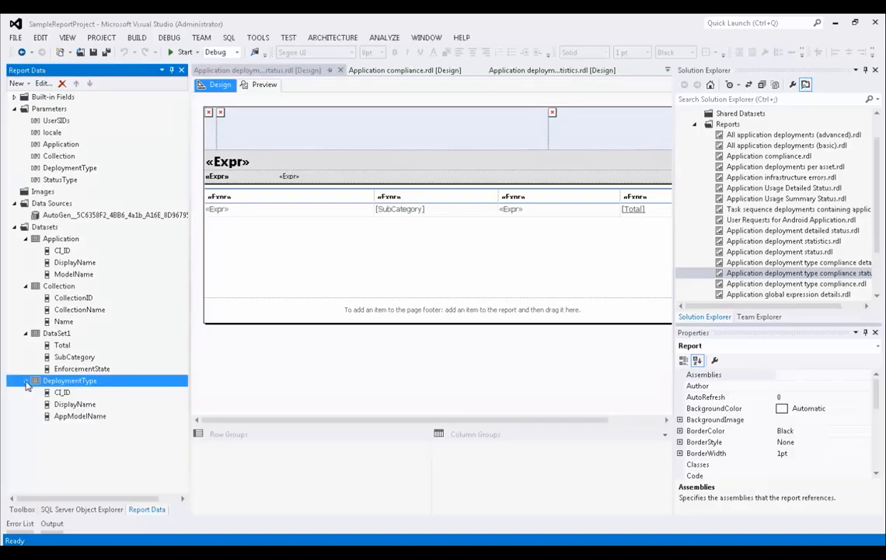
double_click(77, 382)
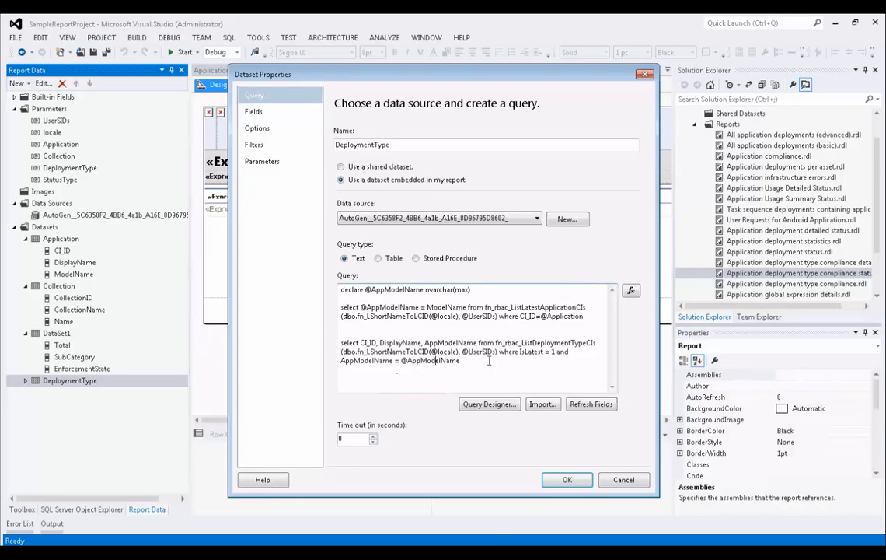
drag(489, 360, 291, 259)
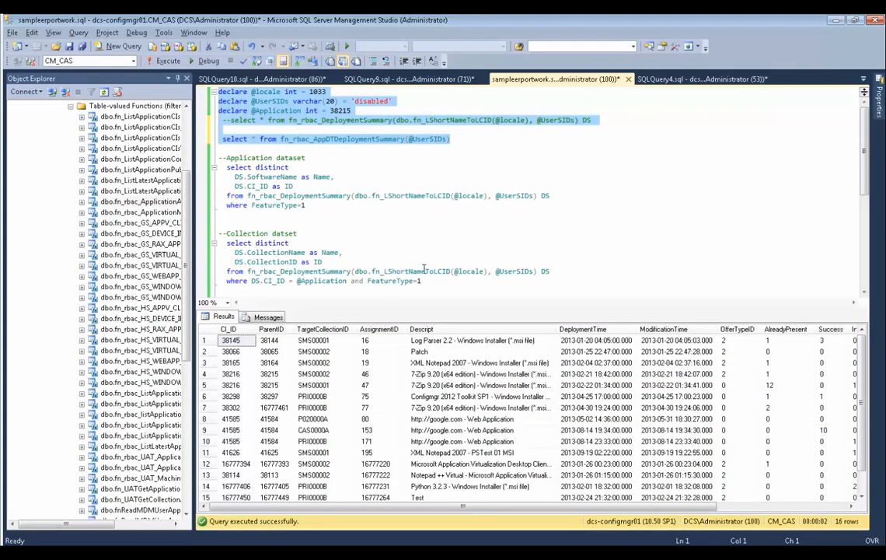
- In SQL Server Management Studio, add the comment "--Deployment Type dataset" below the Collection dataset query in sampleerportwork.sql
click(420, 253)
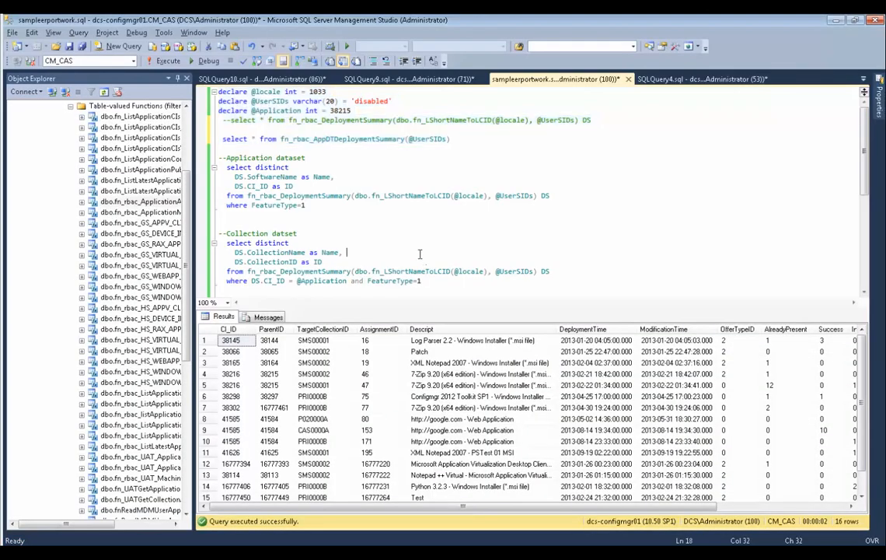
scroll(431, 252, down, 1)
scroll(432, 252, down, 1)
key(ctrl+End)
key(Return)
key(Return)
key(Return)
text(--)
key(Left)
key(Left)
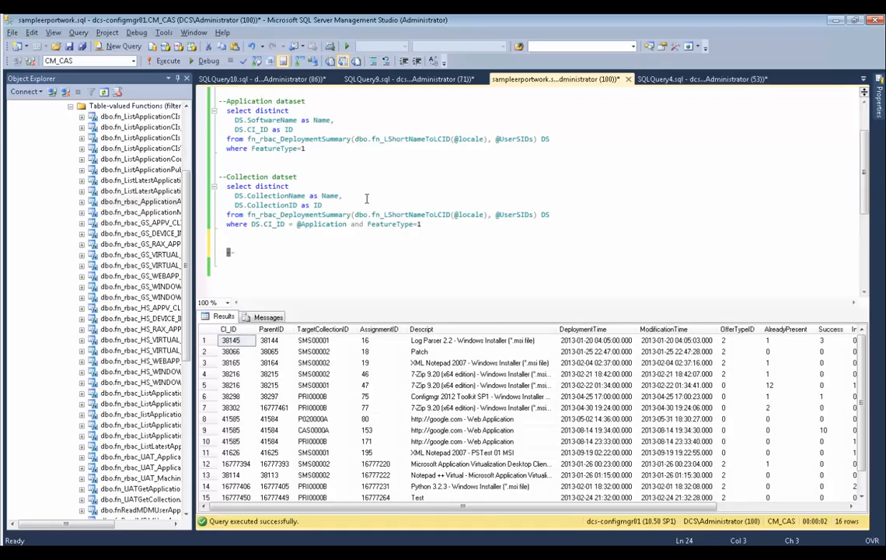
key(Insert)
text(Deployment Type datase)
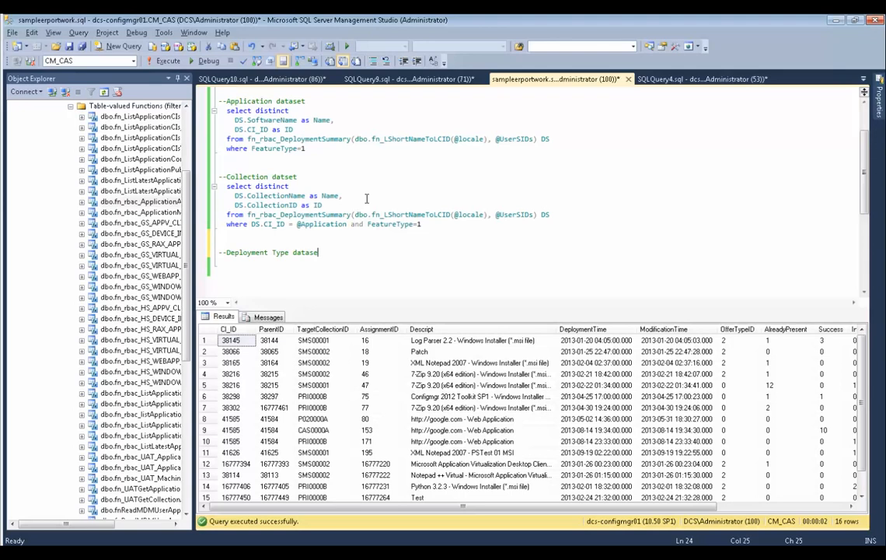
- Paste the copied query under the Deployment Type dataset comment and remove the blank lines between its statements
key(ctrl+v)
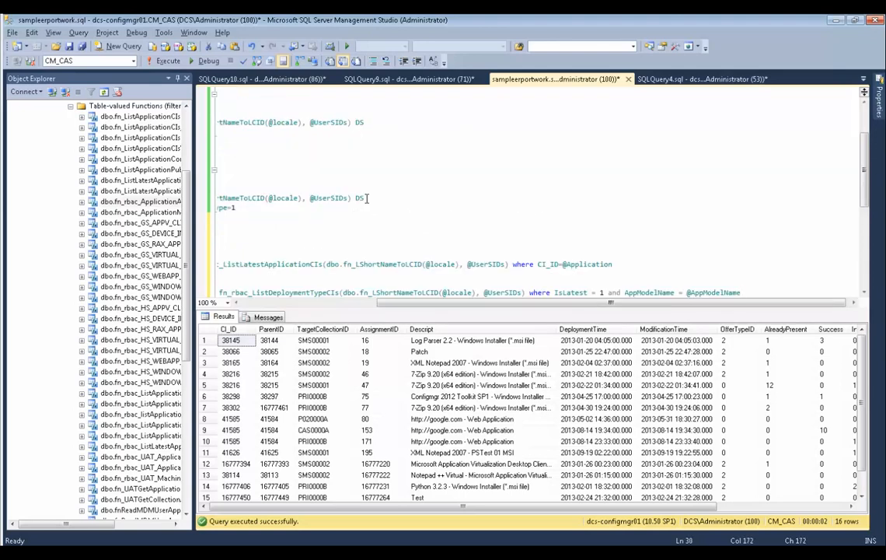
key(Home)
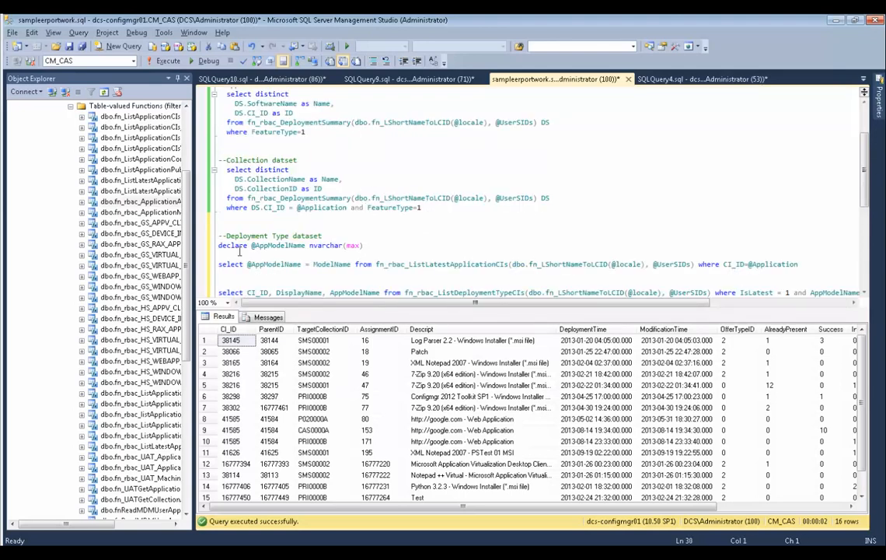
key(Delete)
key(End)
key(Delete)
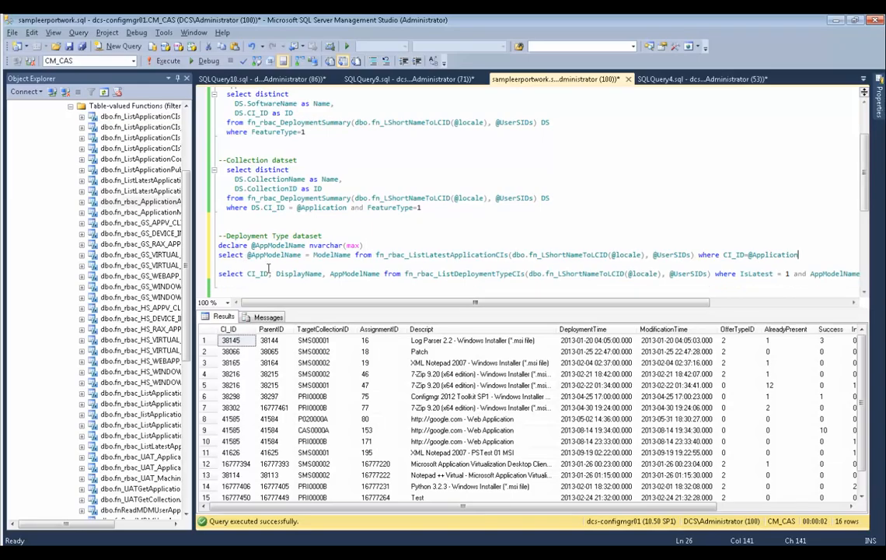
key(Delete)
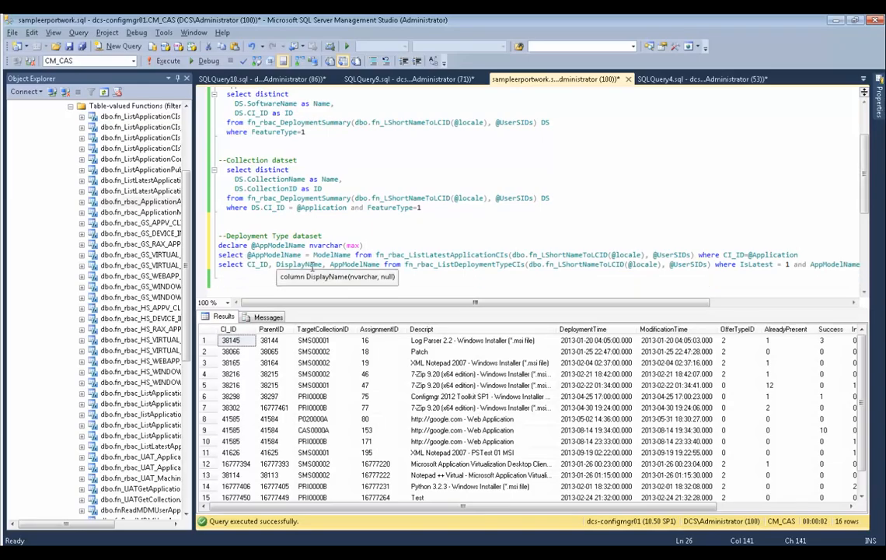
key(Up)
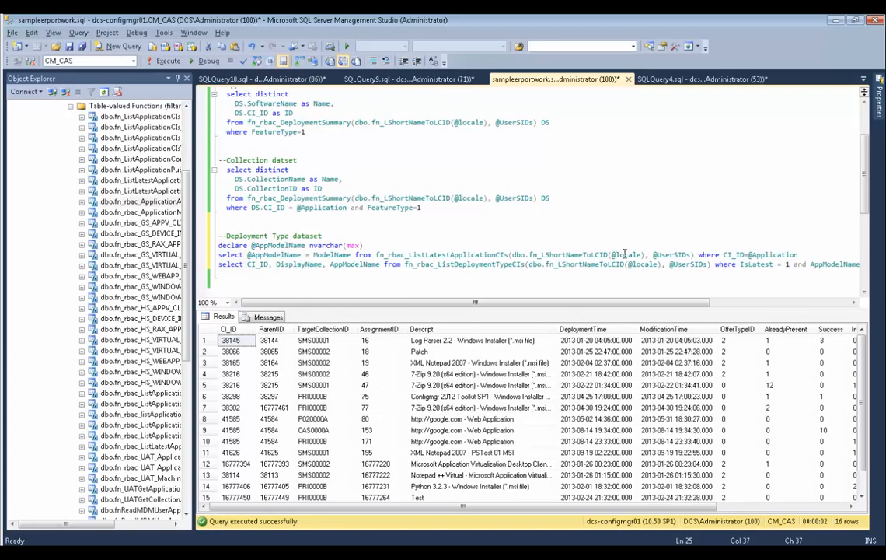
double_click(672, 255)
double_click(627, 256)
double_click(785, 254)
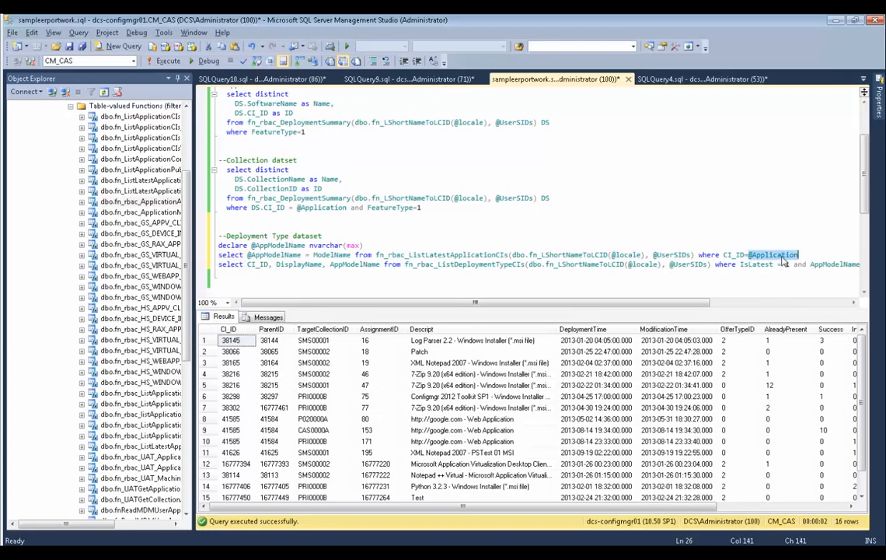
click(778, 248)
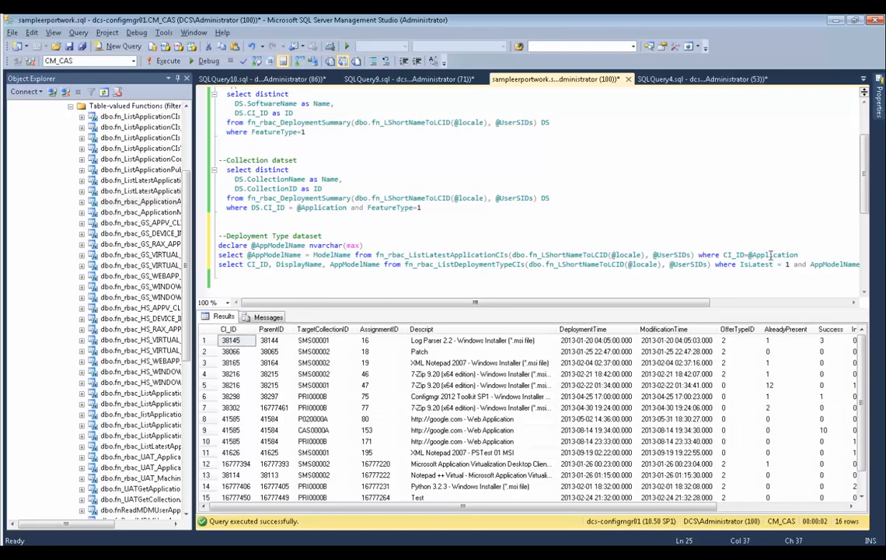
mouse_move(775, 257)
scroll(622, 179, up, 3)
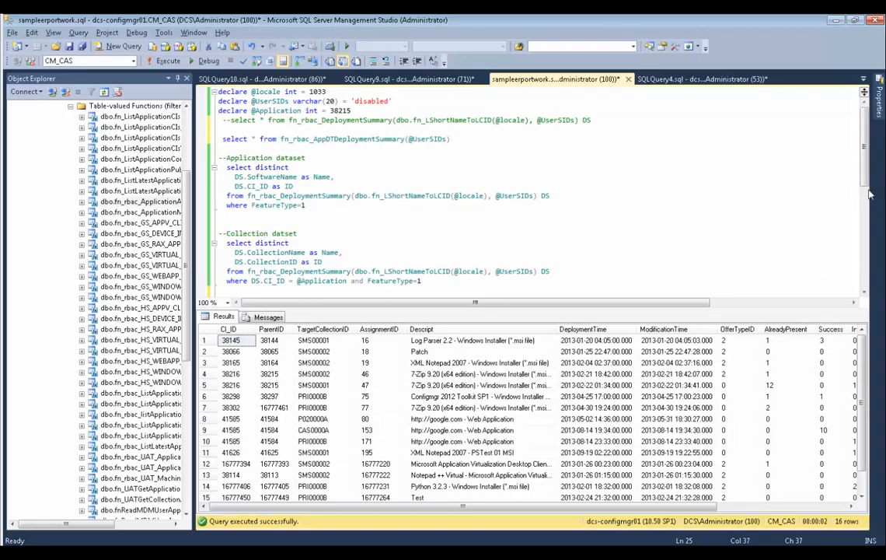
scroll(537, 254, down, 4)
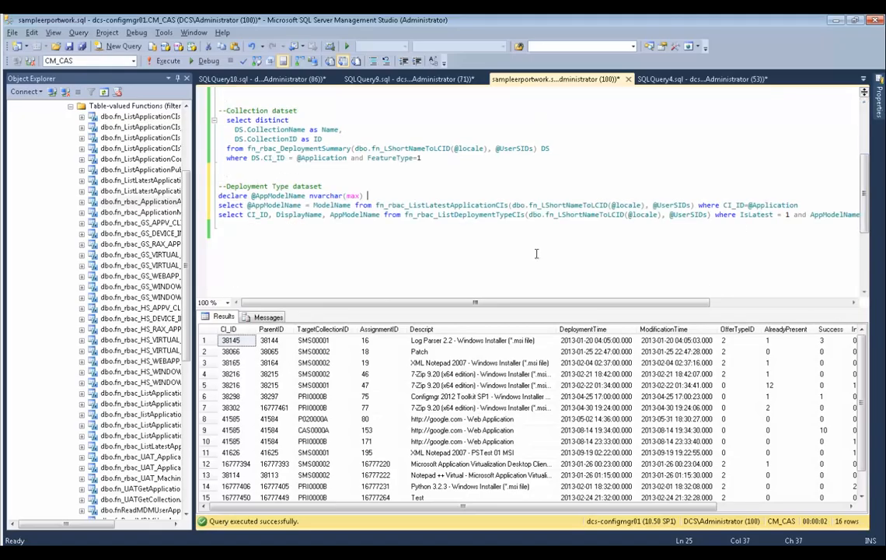
drag(385, 303, 359, 303)
double_click(284, 206)
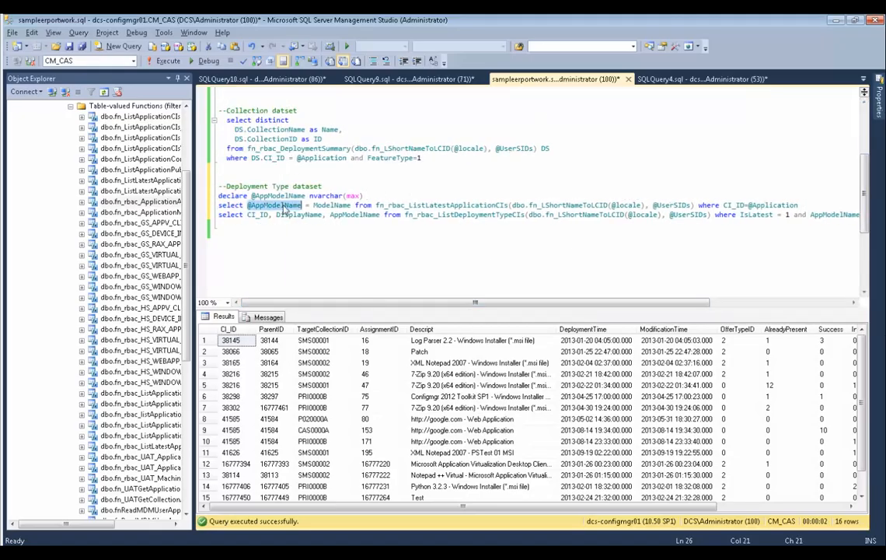
drag(384, 302, 468, 302)
click(363, 216)
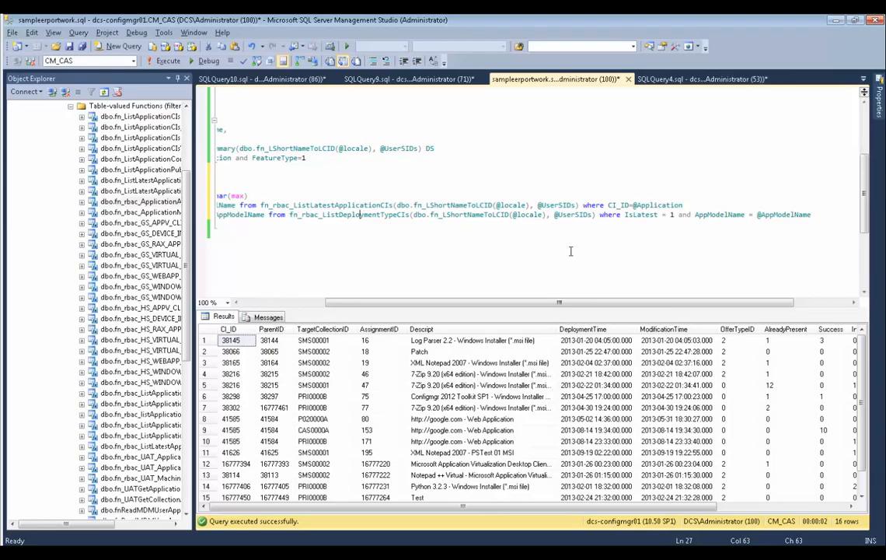
click(807, 218)
drag(754, 303, 668, 302)
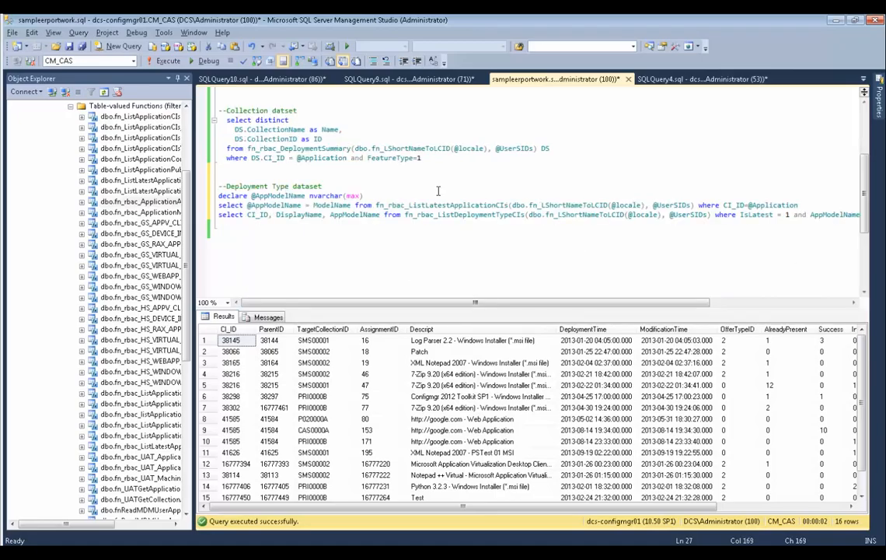
drag(421, 158, 204, 121)
click(387, 61)
key(ctrl+z)
click(695, 193)
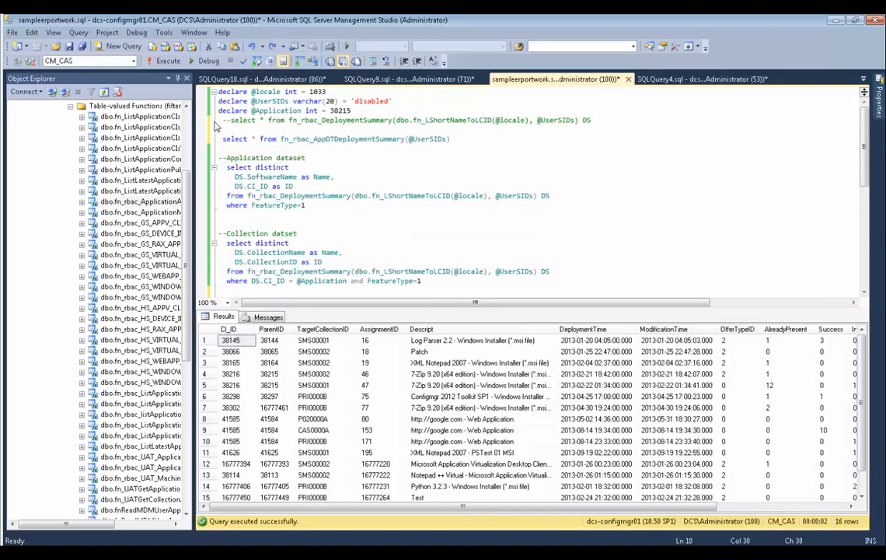
- Comment out everything from the first DeploymentSummary select through the Collection dataset query, and run the script with only the Deployment Type query active
drag(218, 120, 446, 195)
scroll(392, 218, down, 3)
click(333, 61)
scroll(625, 168, up, 2)
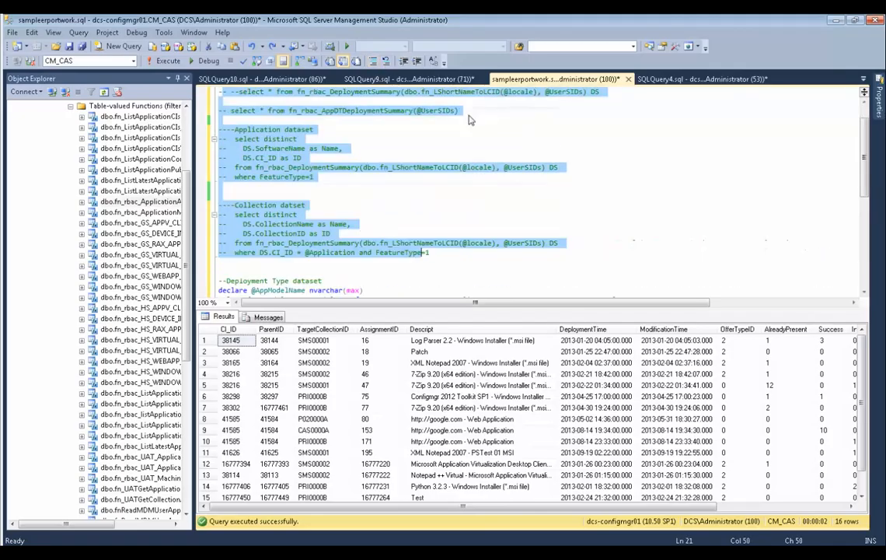
click(632, 168)
key(F5)
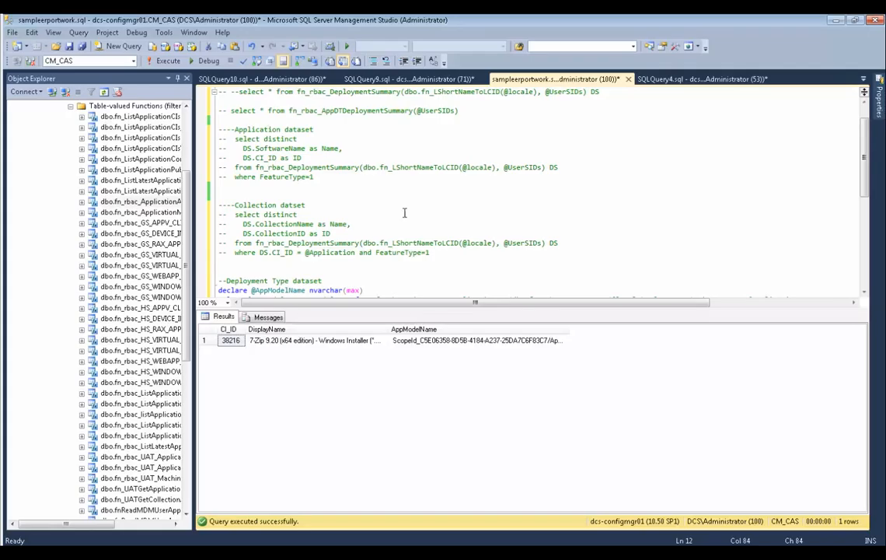
- Copy the Deployment Type dataset comment and query from the script and return to the DeploymentType dataset properties in Visual Studio
scroll(362, 189, up, 1)
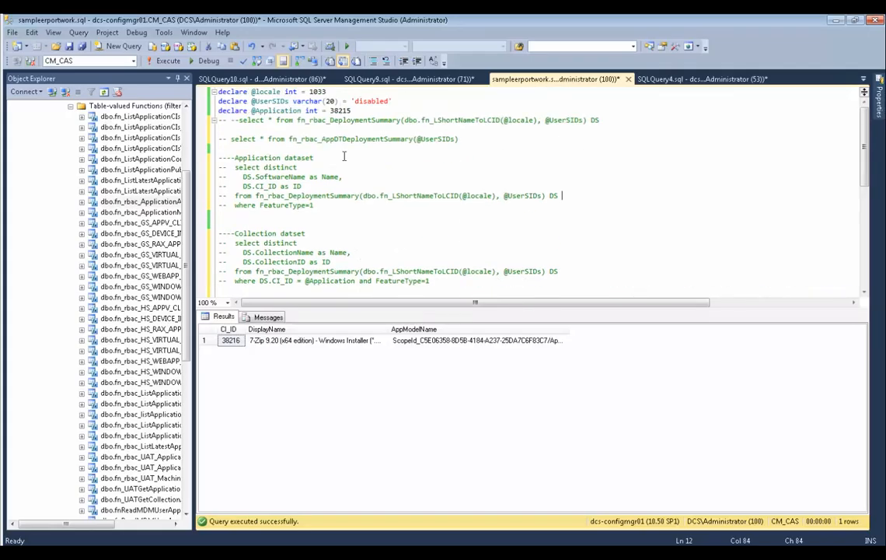
click(459, 227)
scroll(450, 224, down, 3)
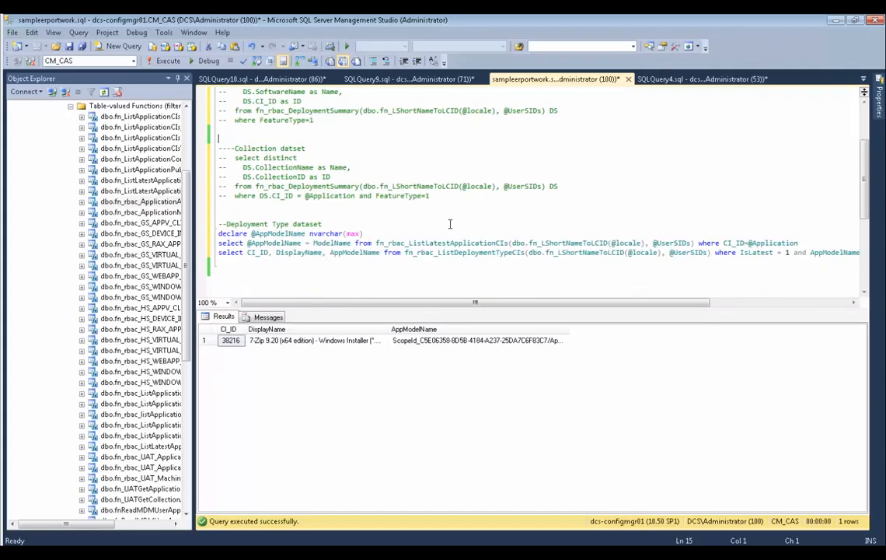
drag(358, 285, 209, 224)
key(ctrl+c)
key(alt+Tab)
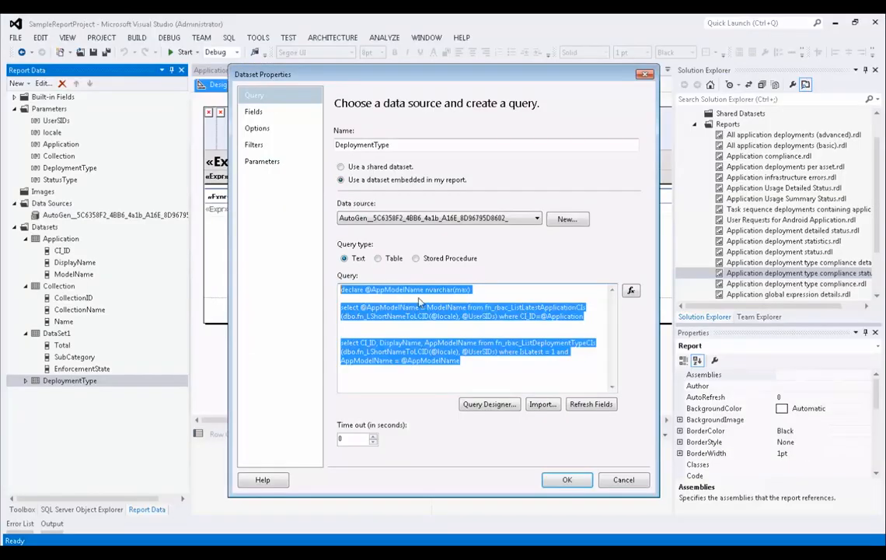
- Close the built-in report's dataset properties without changes, return to 1SampleReport.rdl in design view, and start a new dataset
click(646, 482)
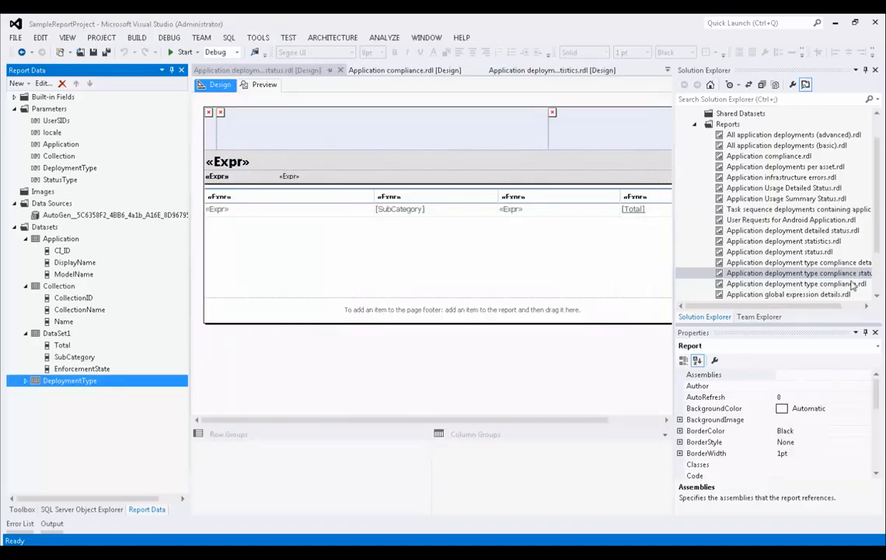
scroll(875, 257, down, 3)
double_click(756, 283)
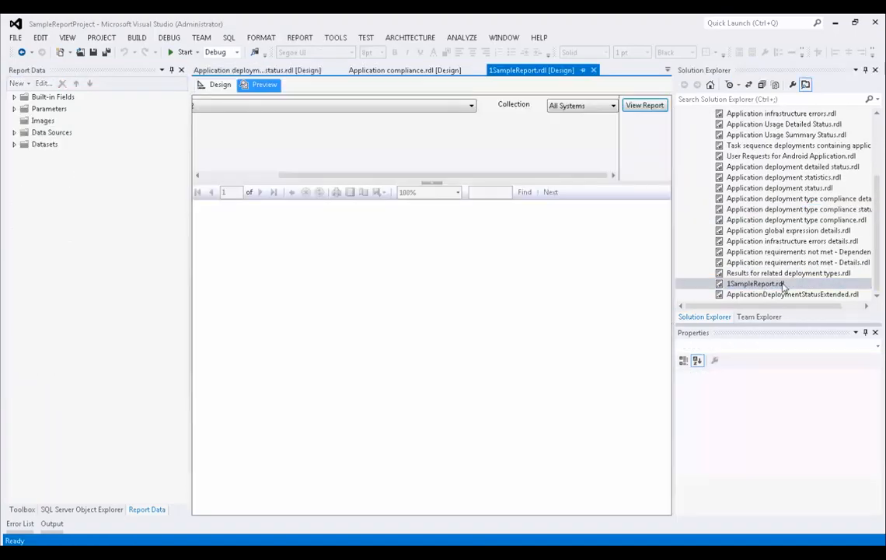
click(200, 84)
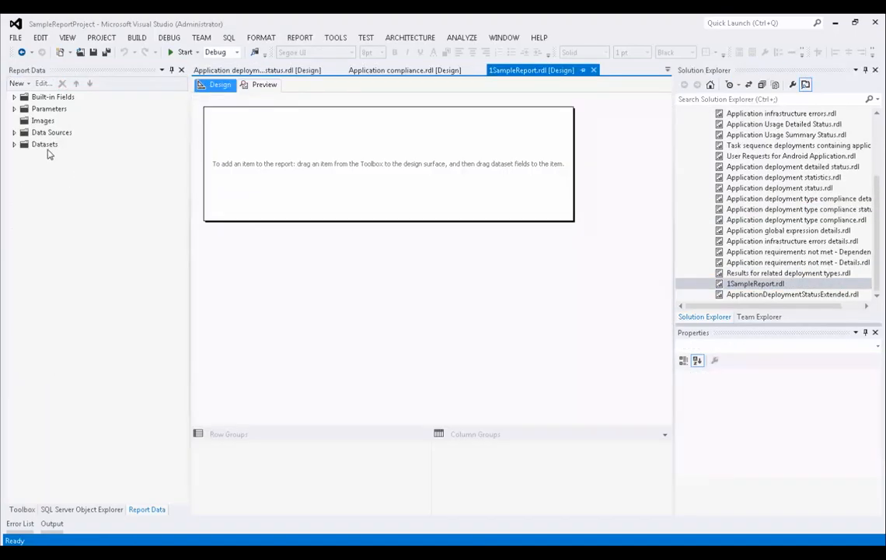
click(13, 145)
right_click(44, 144)
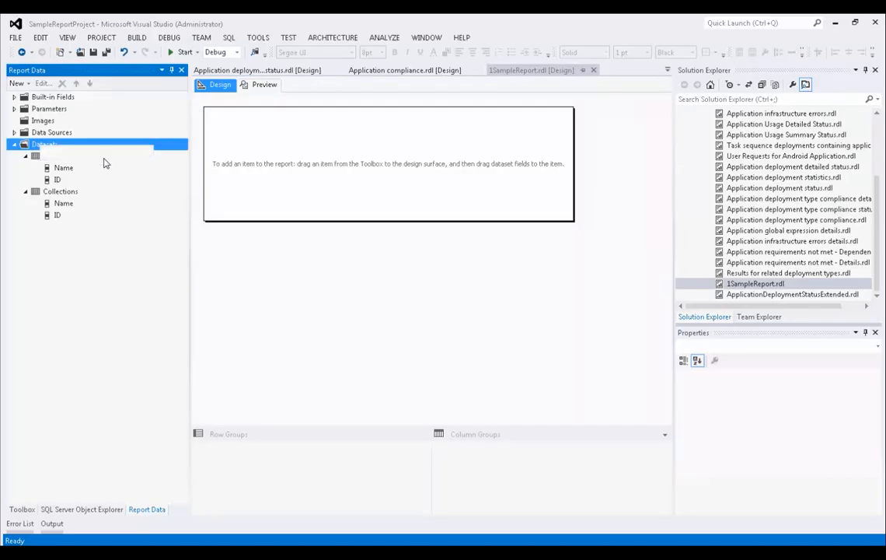
click(76, 151)
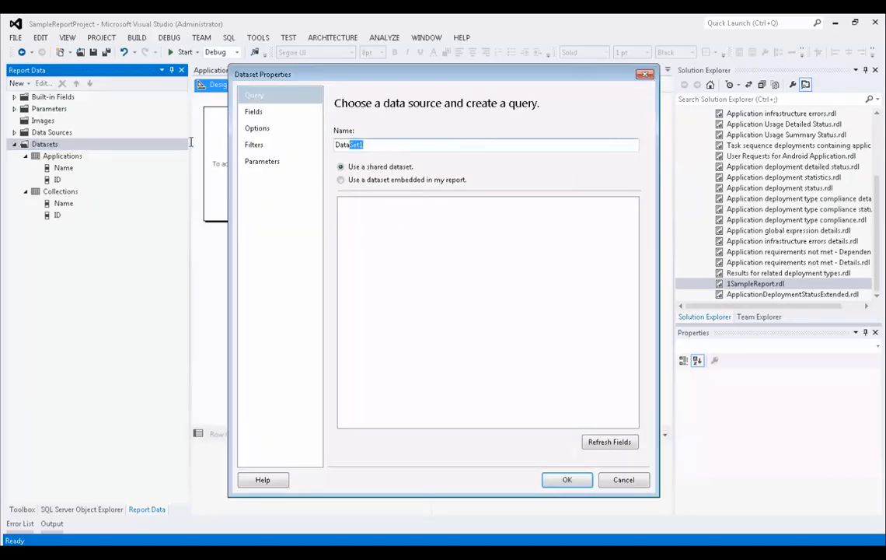
- Make the new dataset embedded in the report with DataSource1 as its data source, and paste the copied Deployment Type query
click(403, 254)
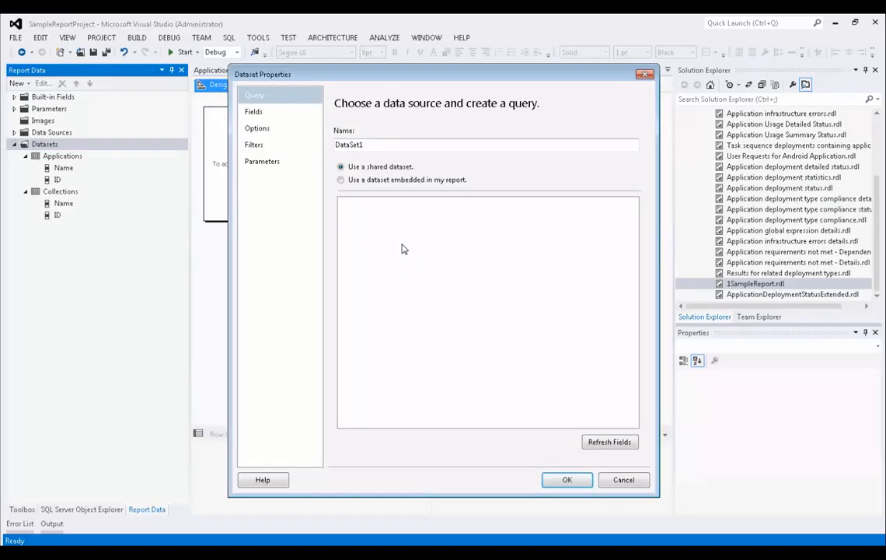
click(360, 181)
click(368, 219)
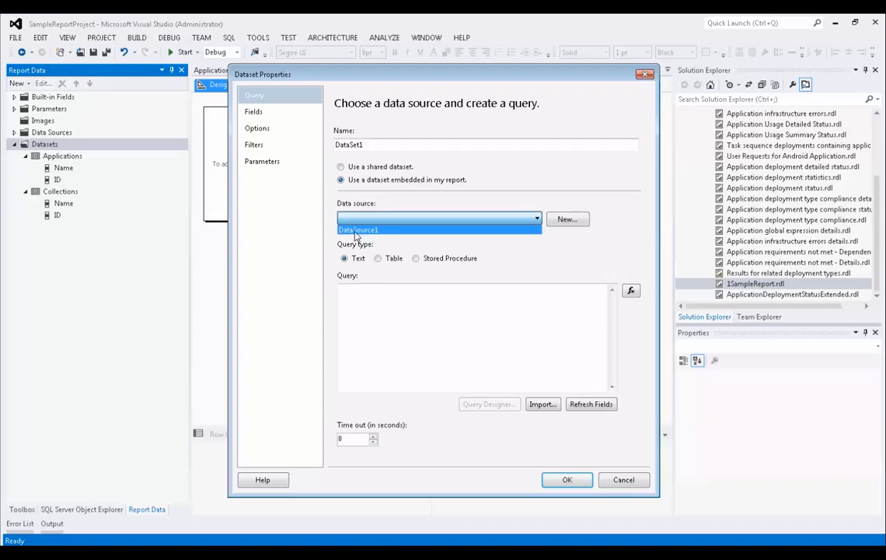
click(358, 230)
click(382, 297)
key(ctrl+v)
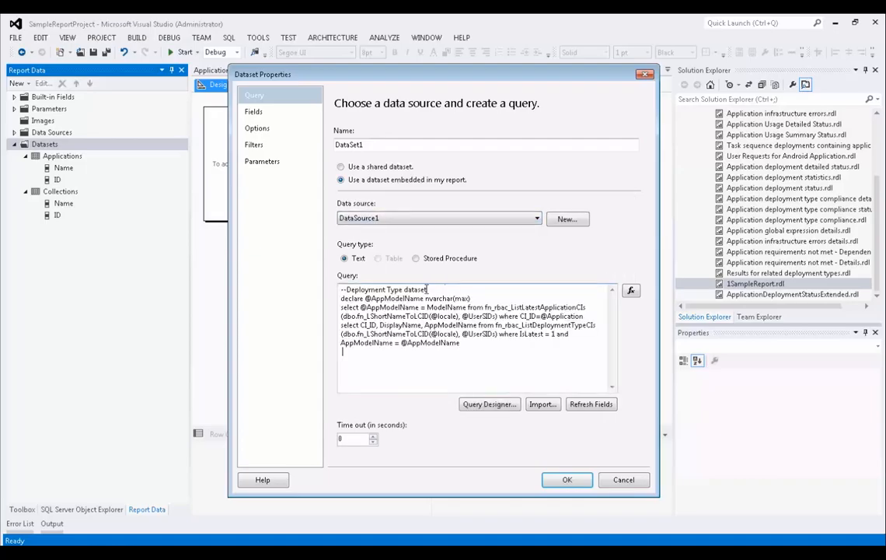
- Name the dataset "Deployment Type dataset" by reusing the query's comment text, refresh its fields, and check its query parameters
drag(444, 290, 358, 289)
key(ctrl+c)
click(394, 146)
drag(394, 146, 291, 150)
key(ctrl+v)
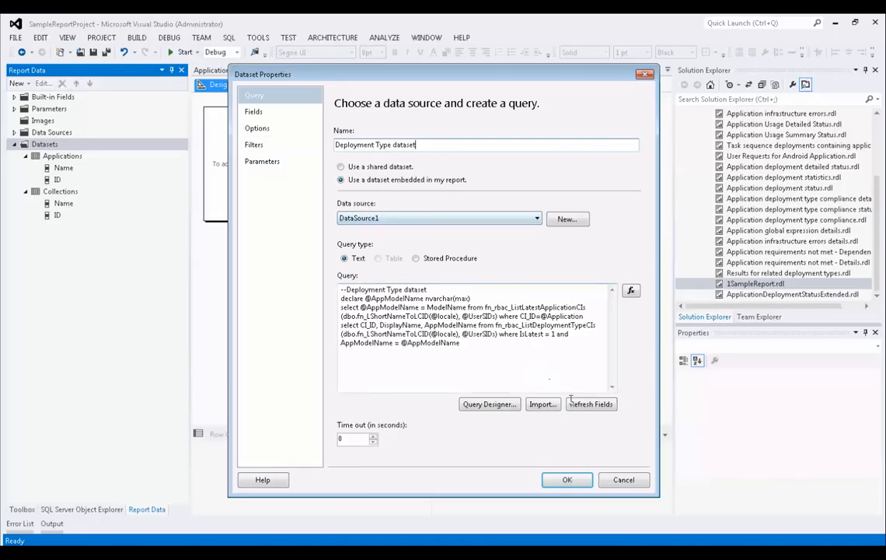
click(602, 406)
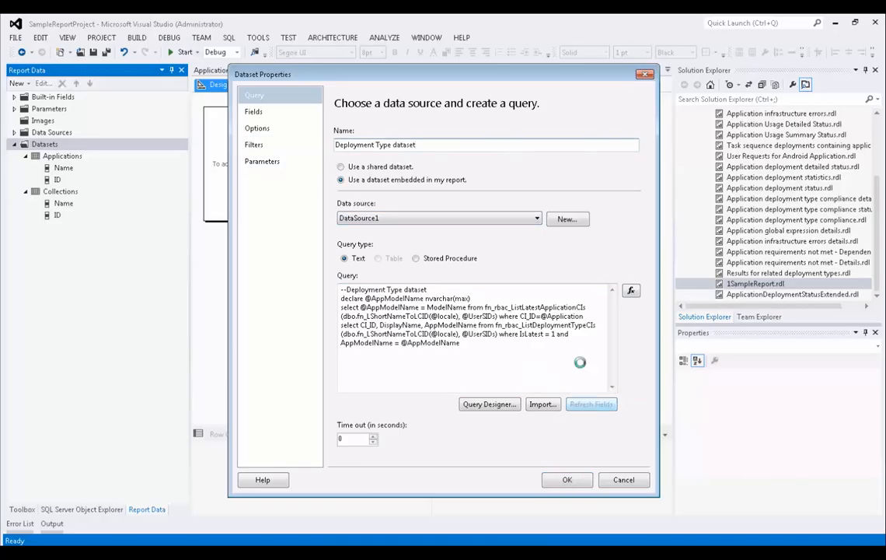
click(257, 162)
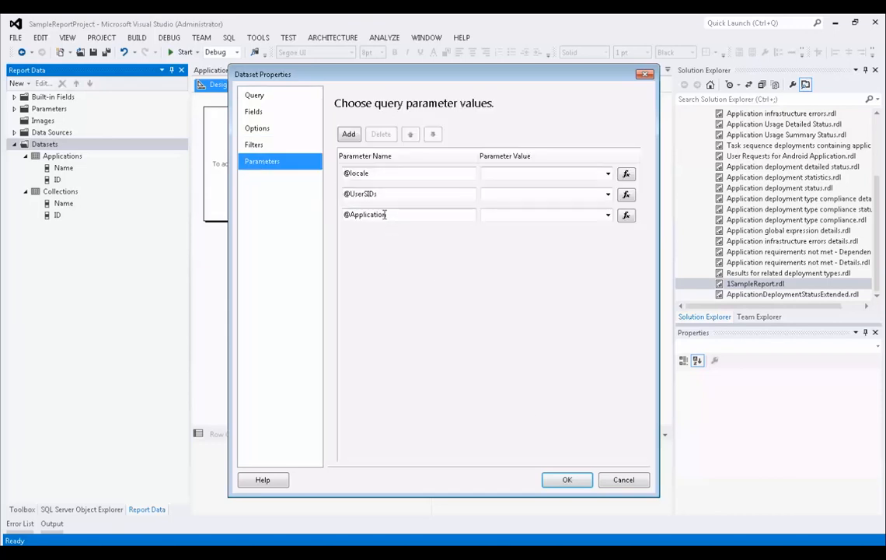
- Correct the dataset's name to DeploymentTypeDataset and save the dataset
click(568, 481)
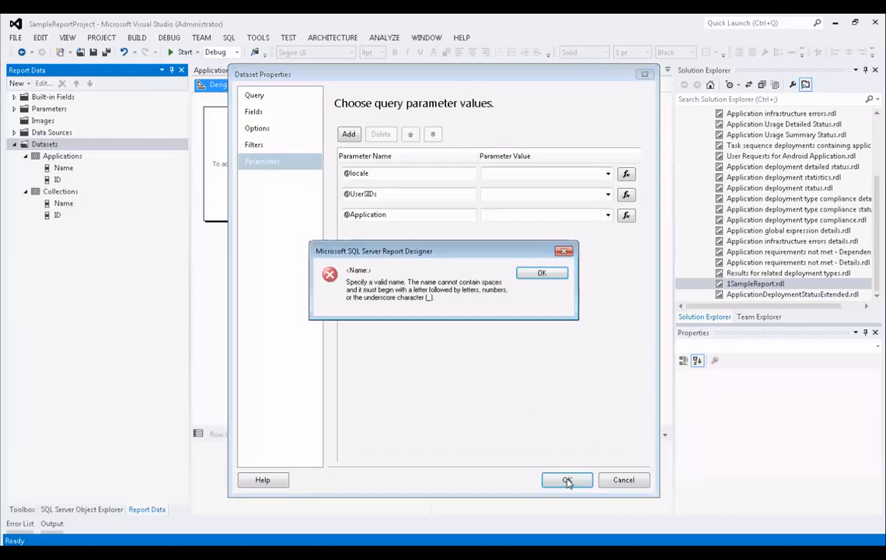
click(537, 273)
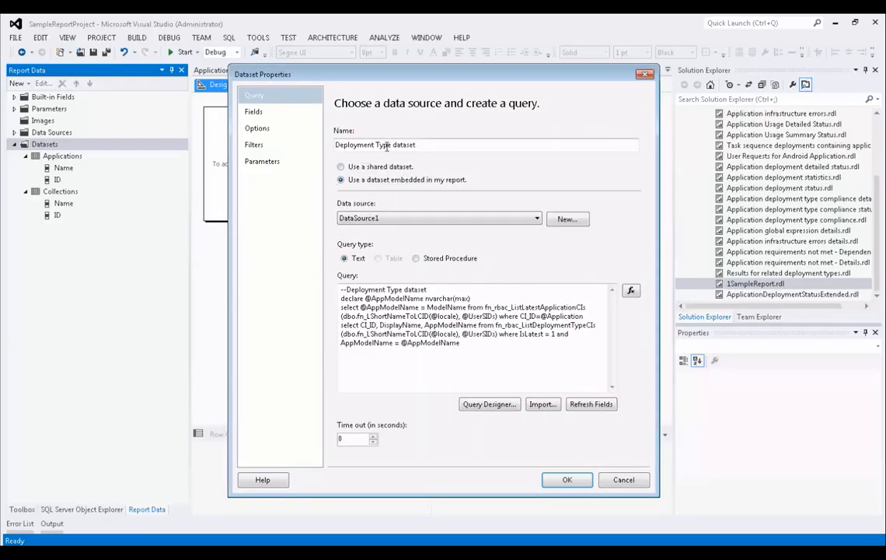
key(BackSpace)
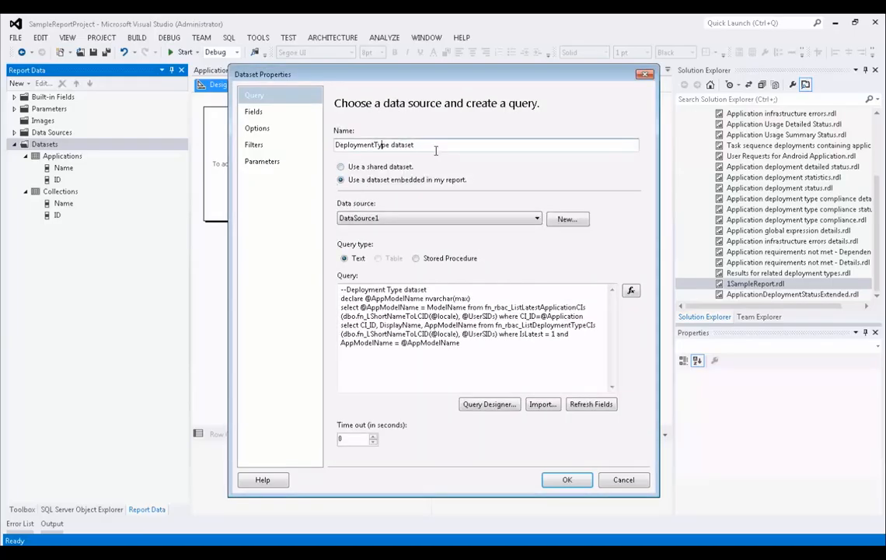
key(Delete)
text(D)
click(567, 480)
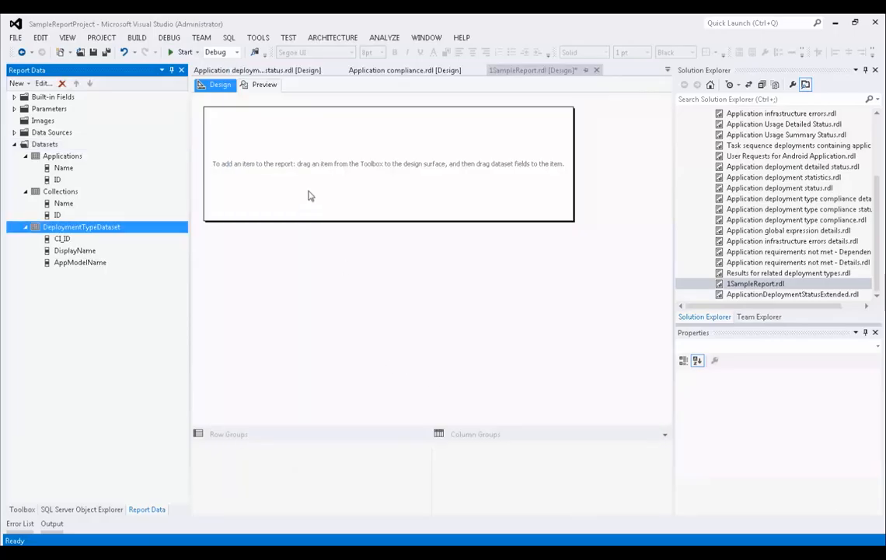
- Add a report parameter with DeploymentType as both its name and its prompt
click(250, 87)
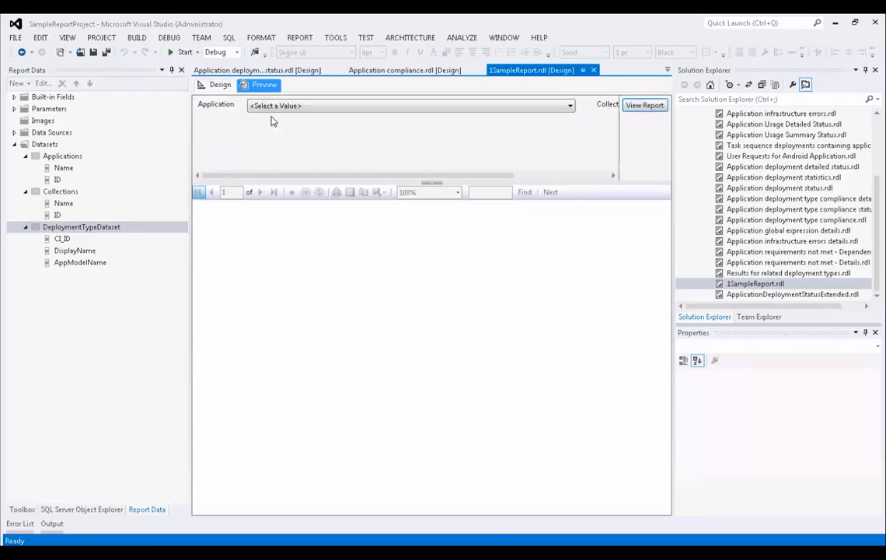
click(204, 84)
click(14, 109)
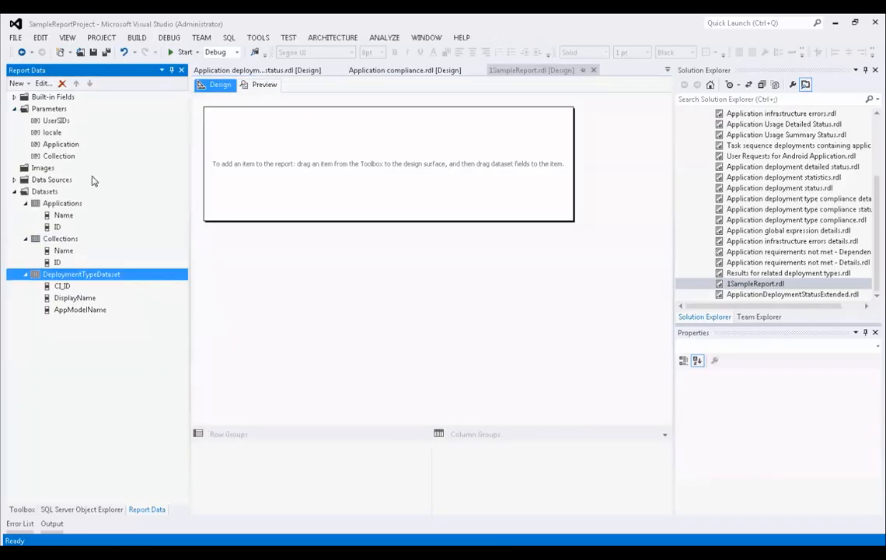
right_click(64, 111)
click(107, 119)
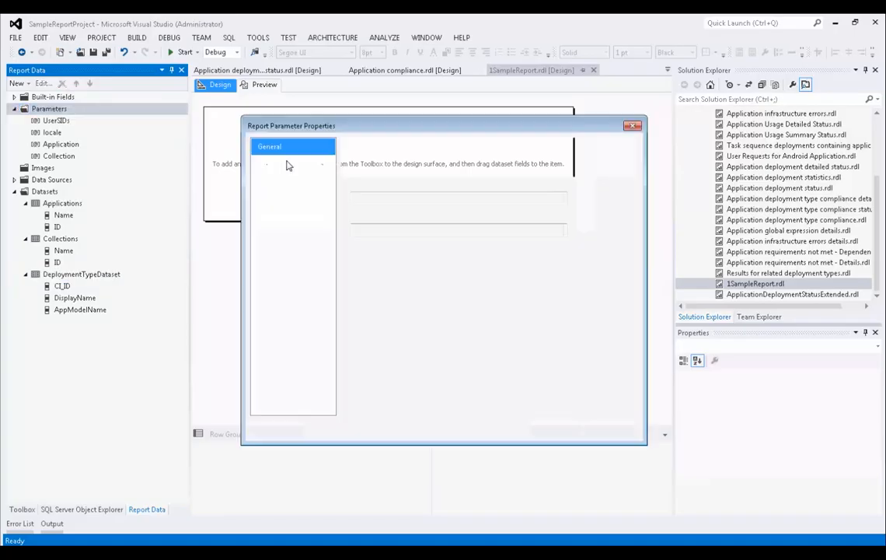
text(DEploy)
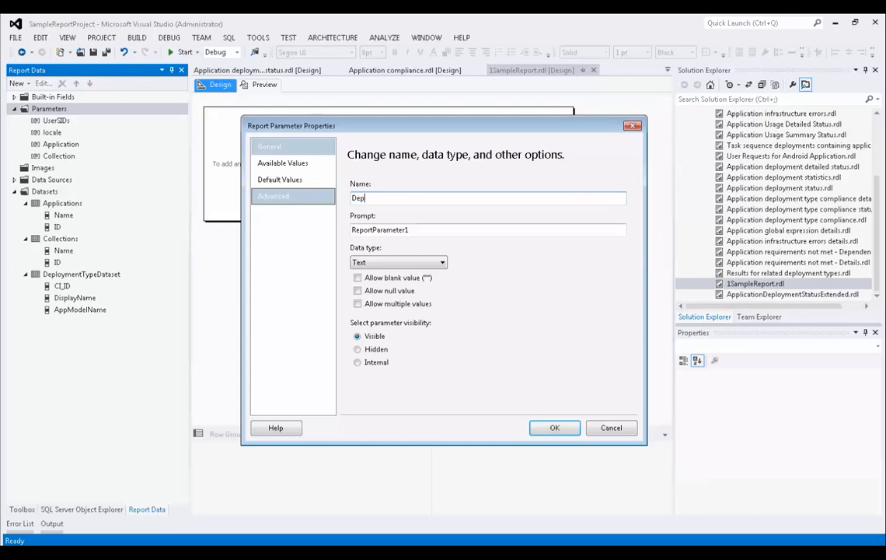
text(mentType)
key(ctrl+a)
key(ctrl+c)
key(Tab)
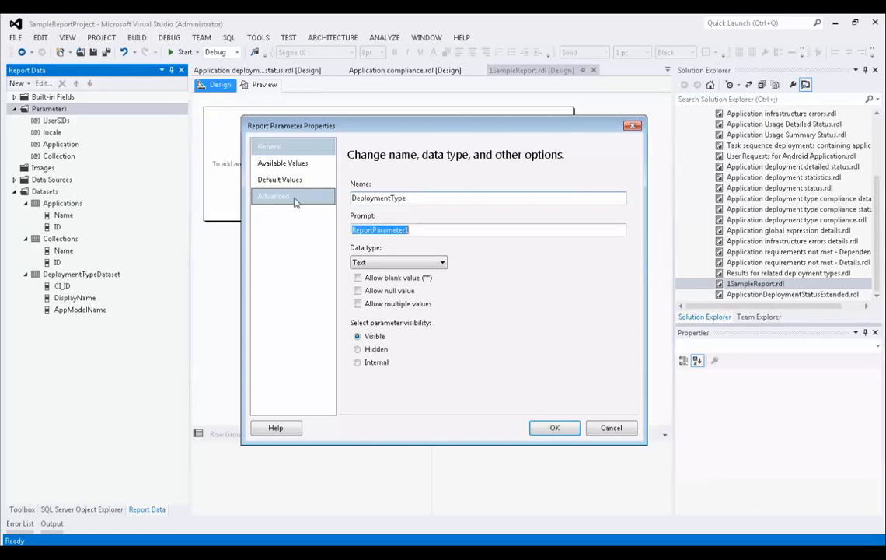
key(ctrl+v)
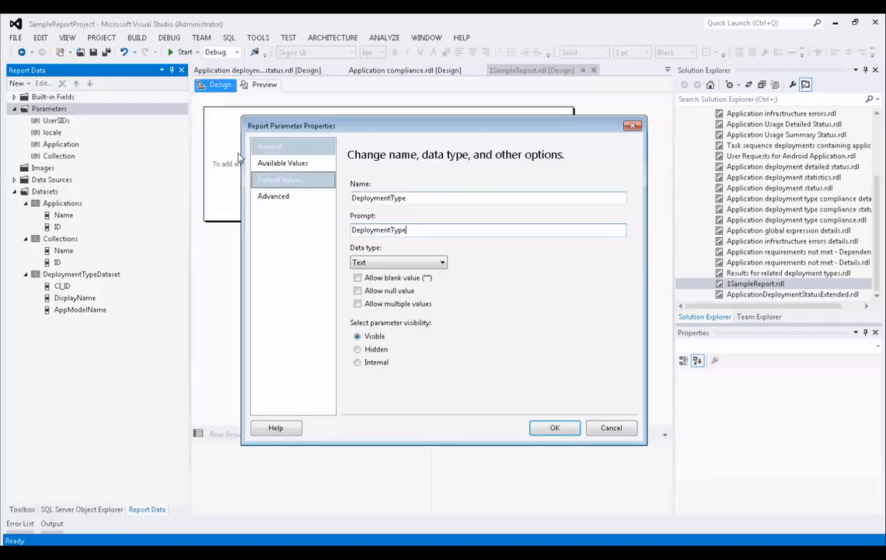
- Get the parameter's available values from DeploymentTypeDataset, with CI_ID as value field and DisplayName as label field, and save the parameter
click(284, 165)
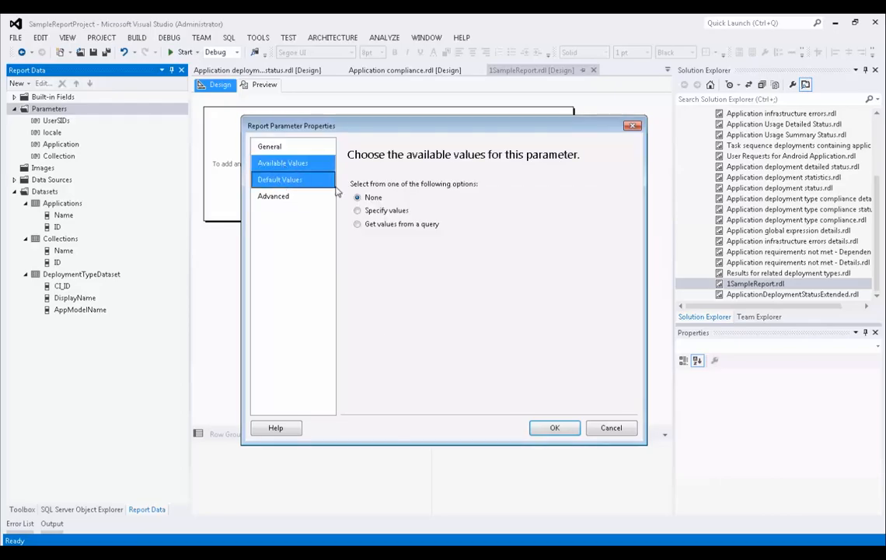
click(404, 224)
click(416, 267)
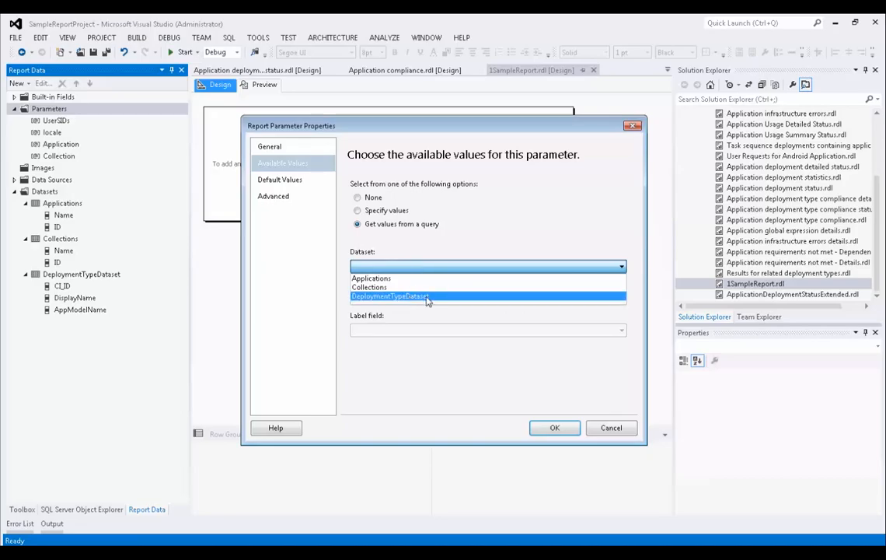
click(410, 298)
click(410, 299)
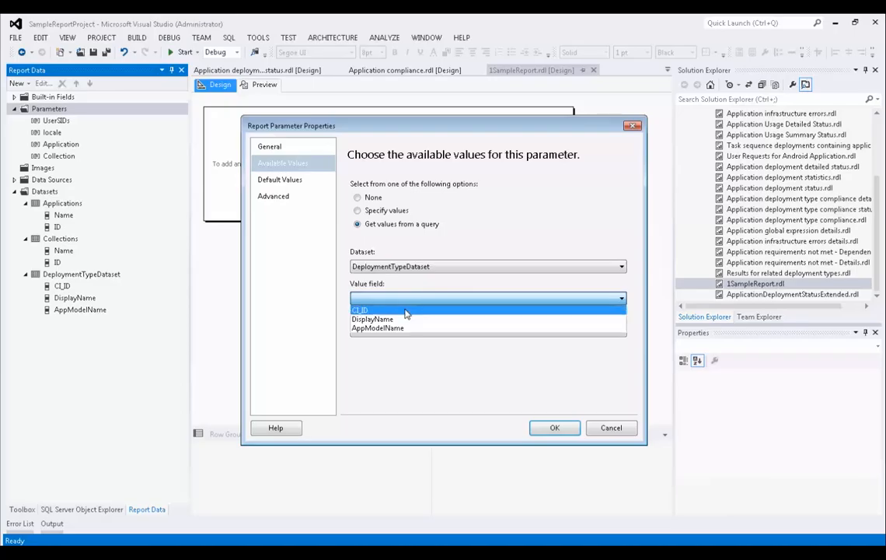
click(405, 311)
click(410, 332)
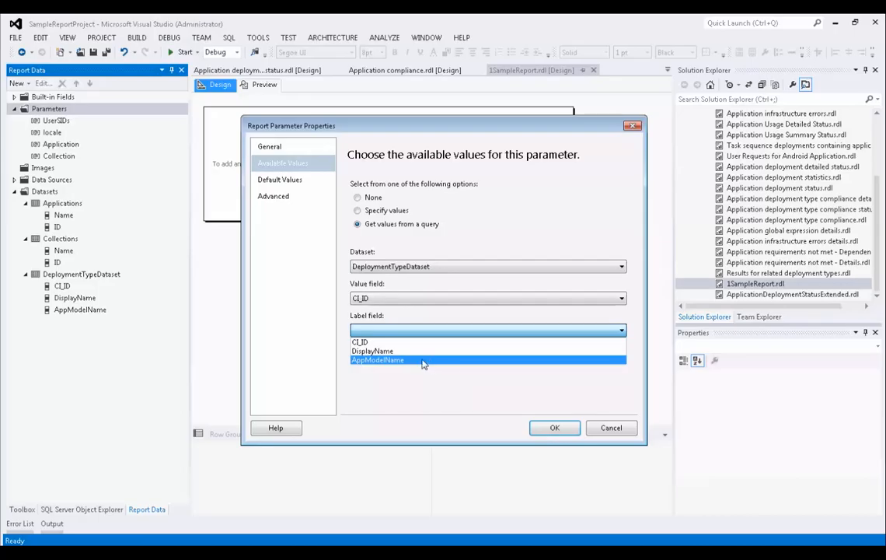
click(380, 351)
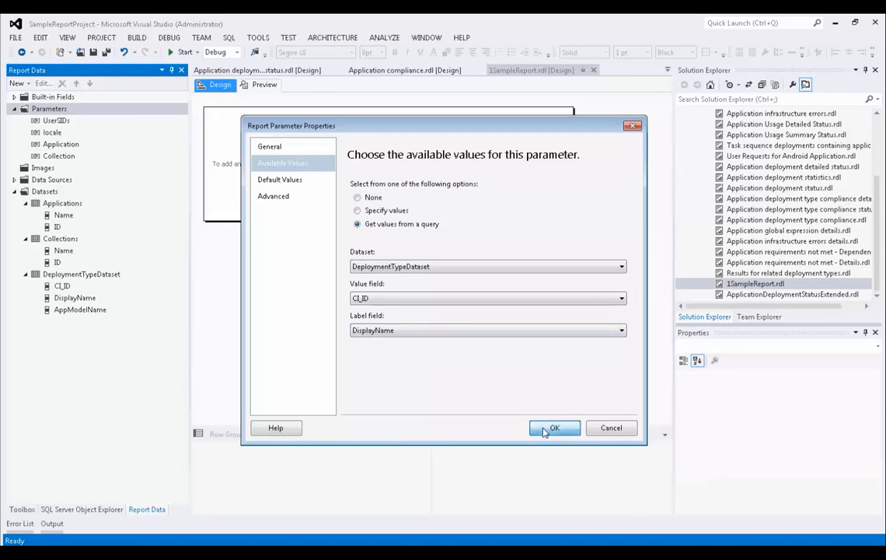
click(557, 427)
- Preview the report, look over its parameter prompts, and select Log Parser 2.2 as the application
click(257, 86)
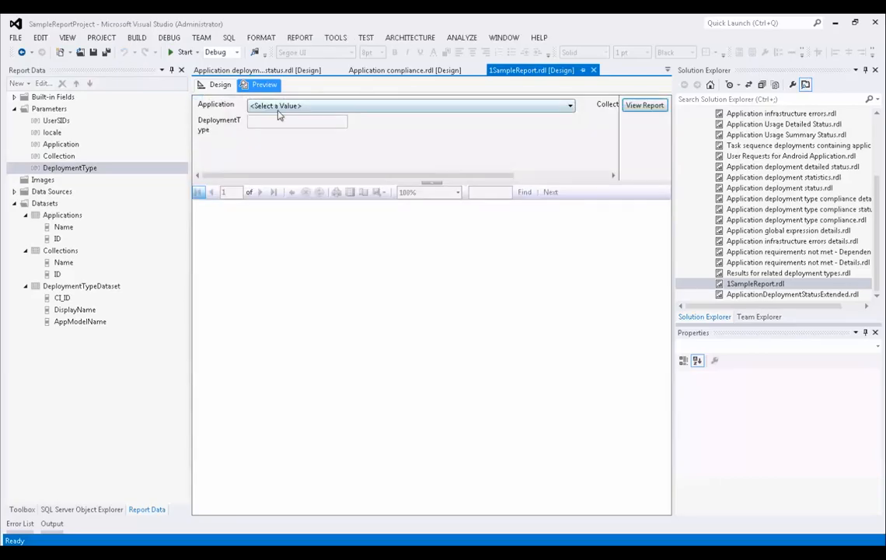
drag(443, 177, 589, 179)
drag(327, 178, 508, 144)
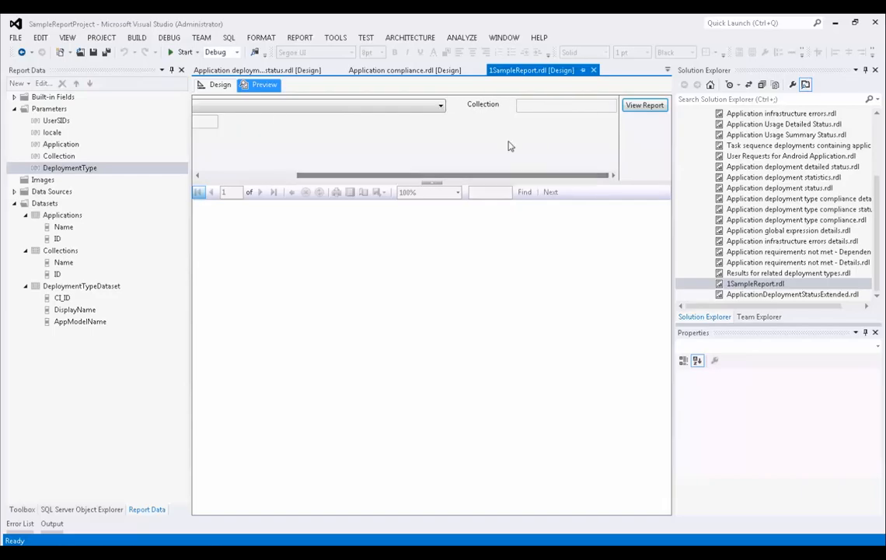
drag(405, 178, 310, 179)
click(327, 109)
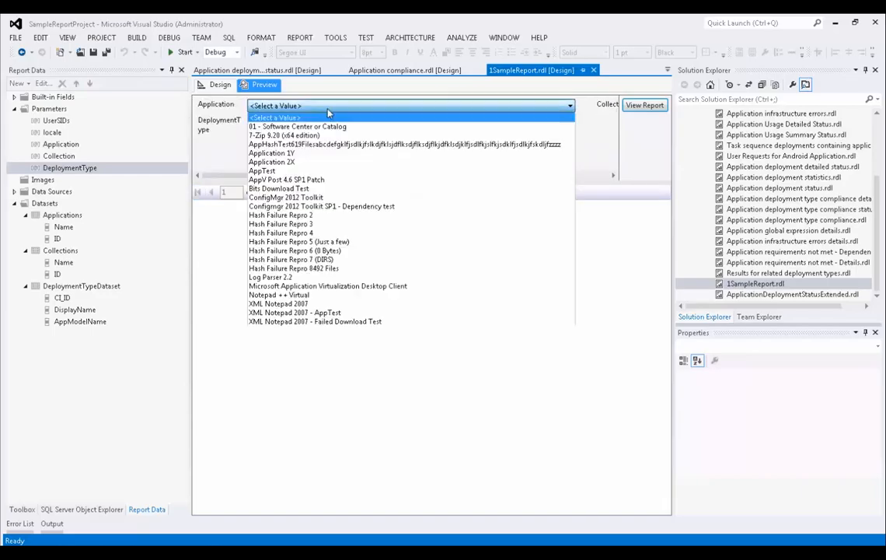
click(295, 277)
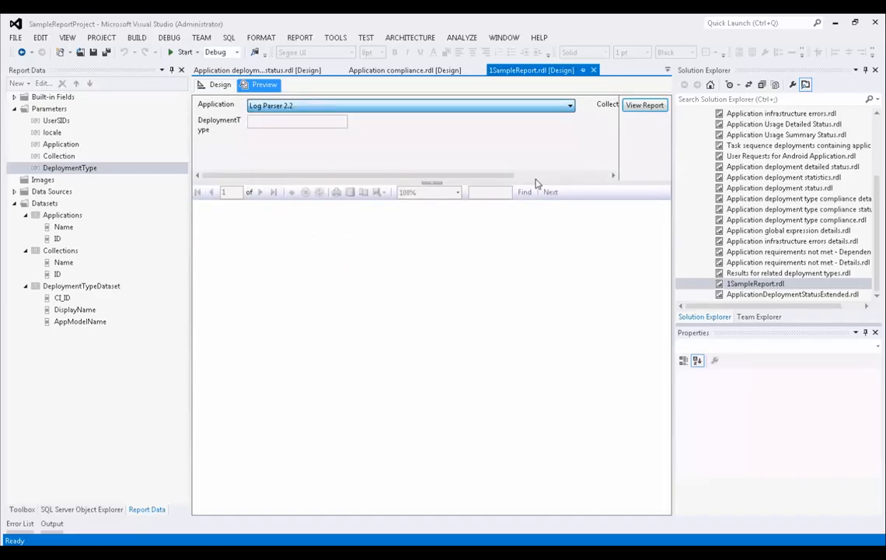
- Choose a collection in the preview and select Log Parser 2.2 - Windows Installer (*.msi file) as the deployment type
click(572, 177)
click(579, 106)
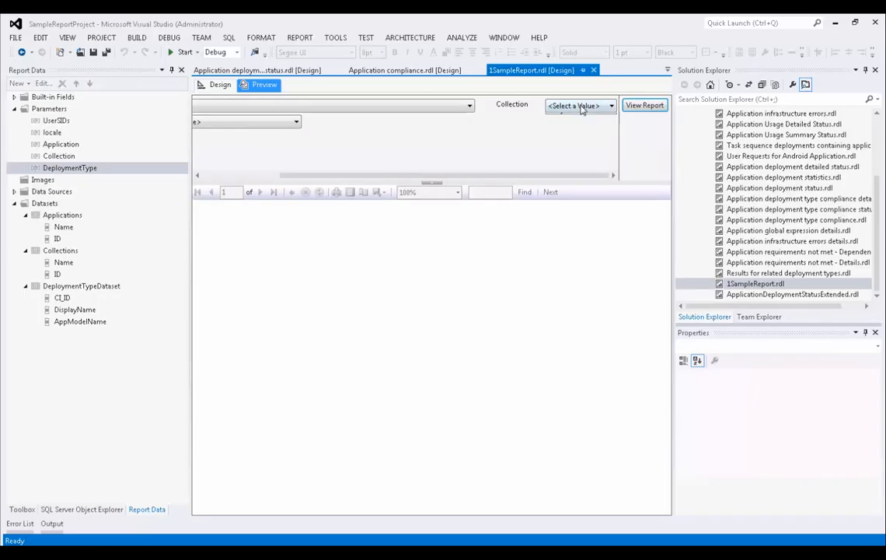
click(568, 127)
click(245, 178)
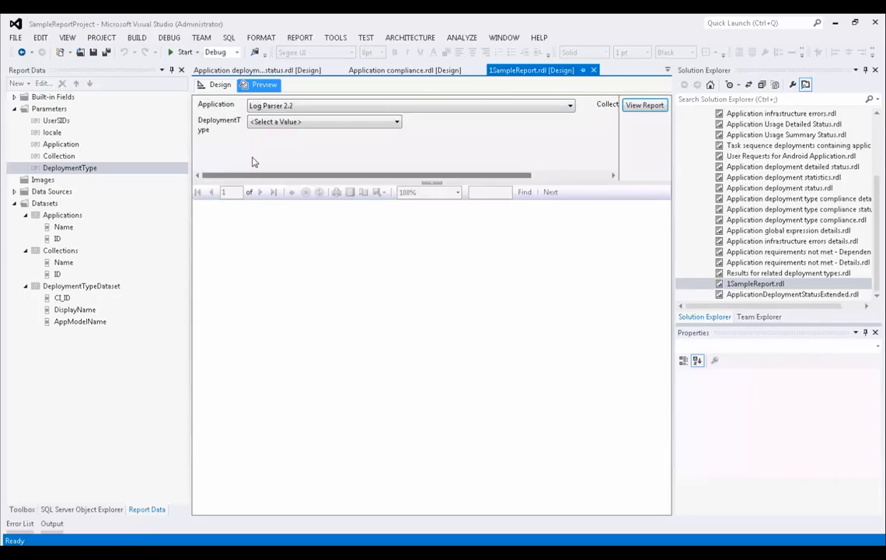
click(286, 122)
click(298, 143)
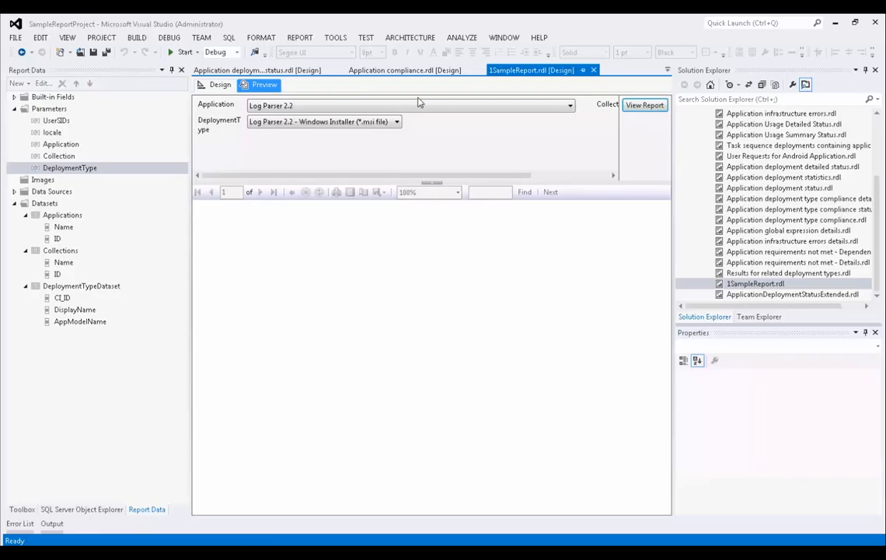
- Copy the DataSet1 query of the Application deployment status report into a new SQL Server Management Studio query and review its StatusType and CollectionType branches
click(278, 70)
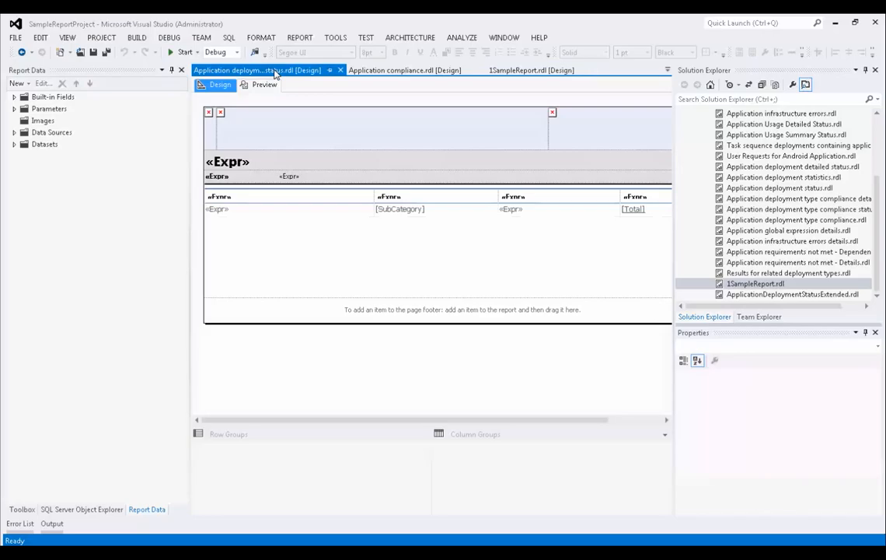
click(13, 145)
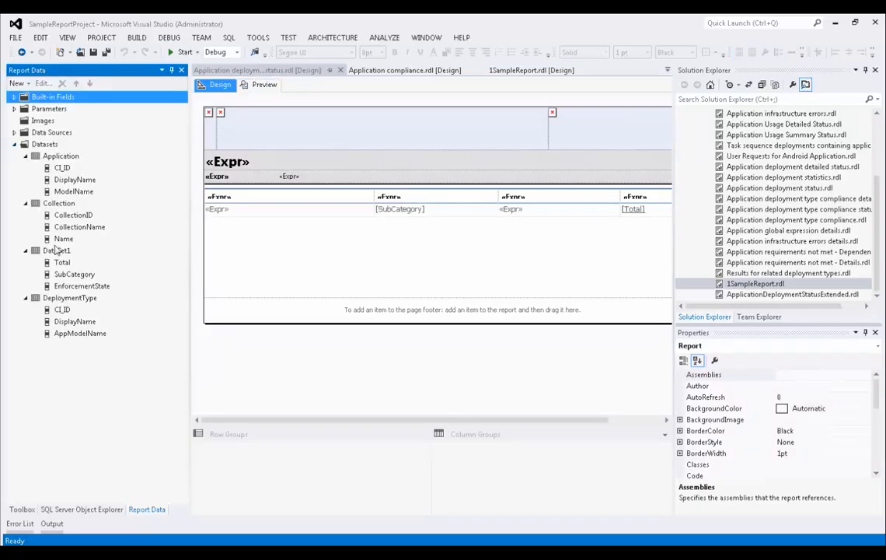
double_click(56, 252)
double_click(186, 252)
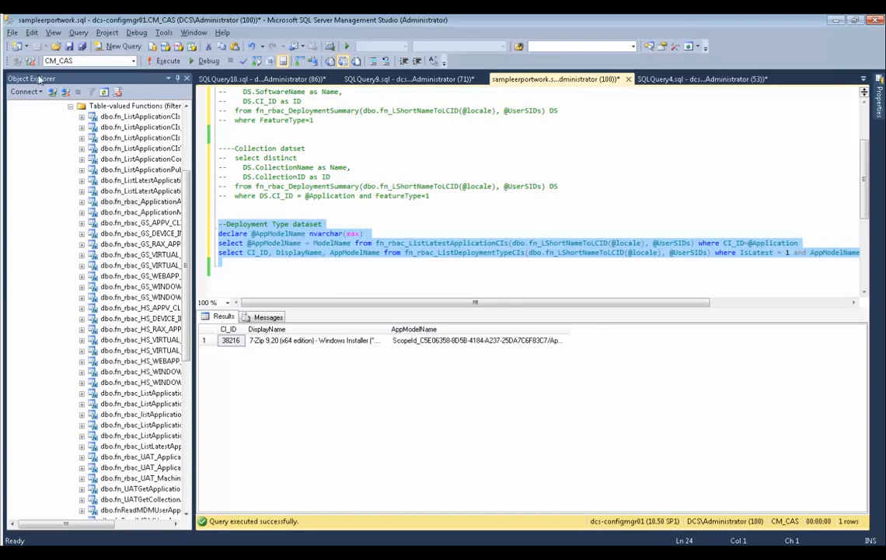
click(119, 46)
key(ctrl+v)
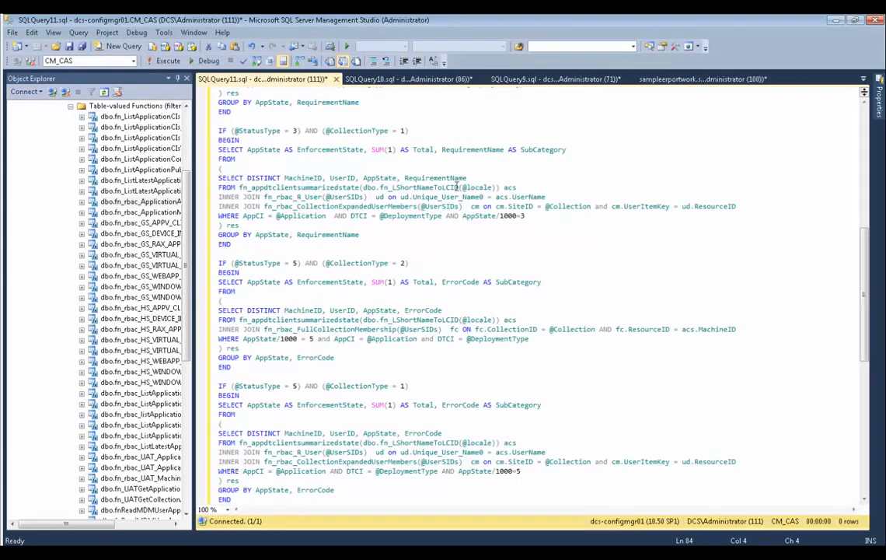
scroll(475, 193, up, 3)
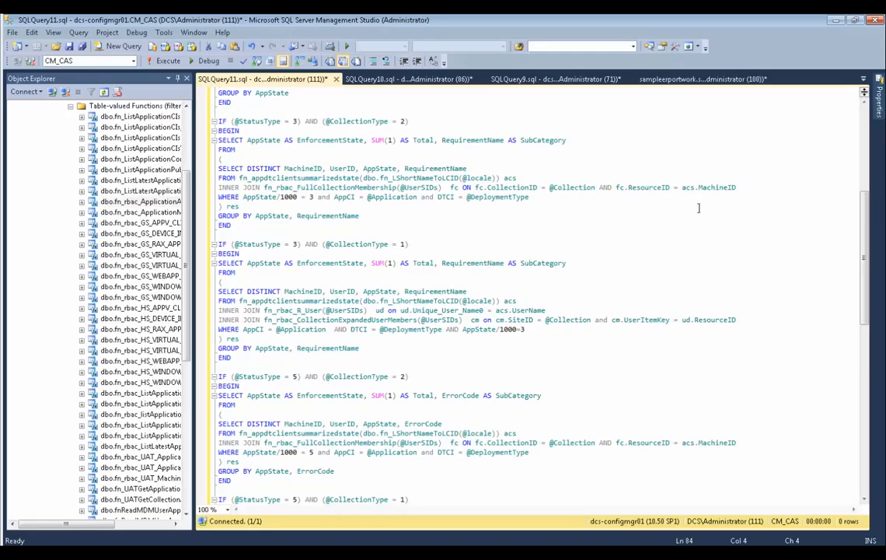
scroll(692, 206, up, 3)
scroll(840, 183, up, 3)
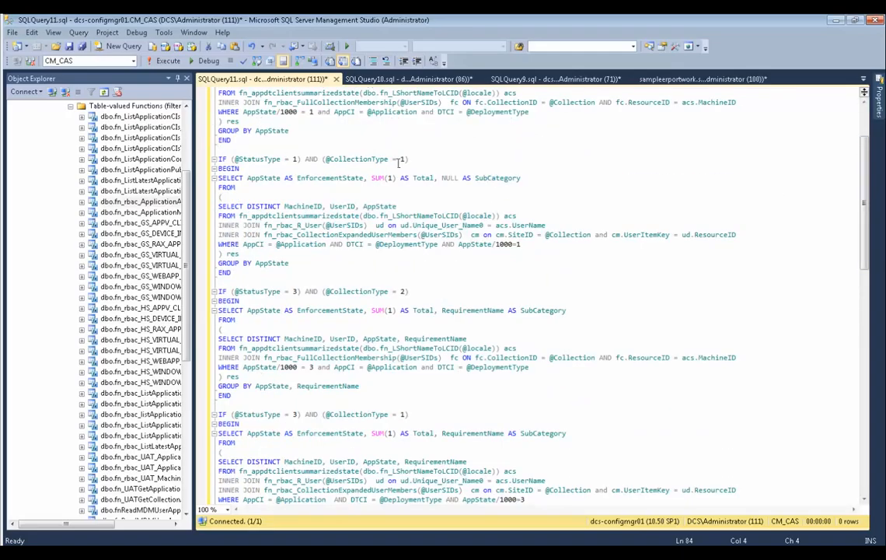
scroll(388, 277, down, 9)
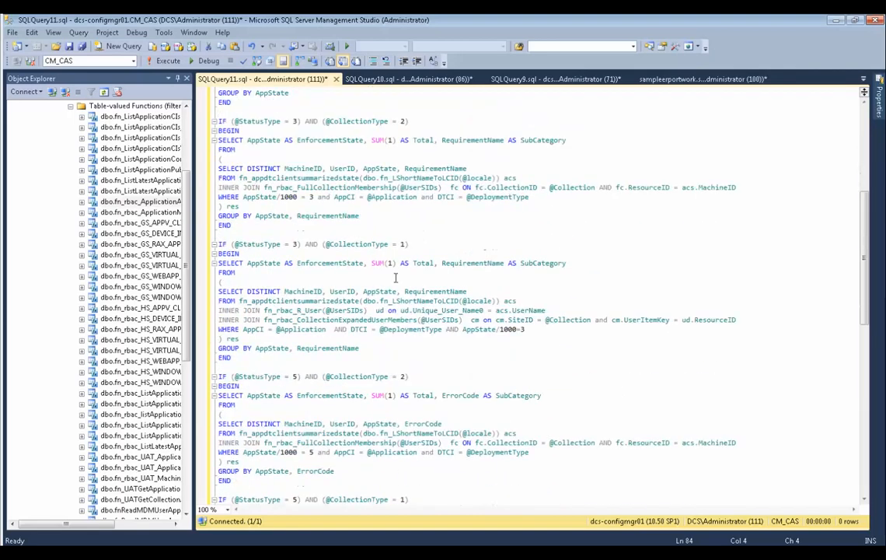
scroll(395, 278, down, 2)
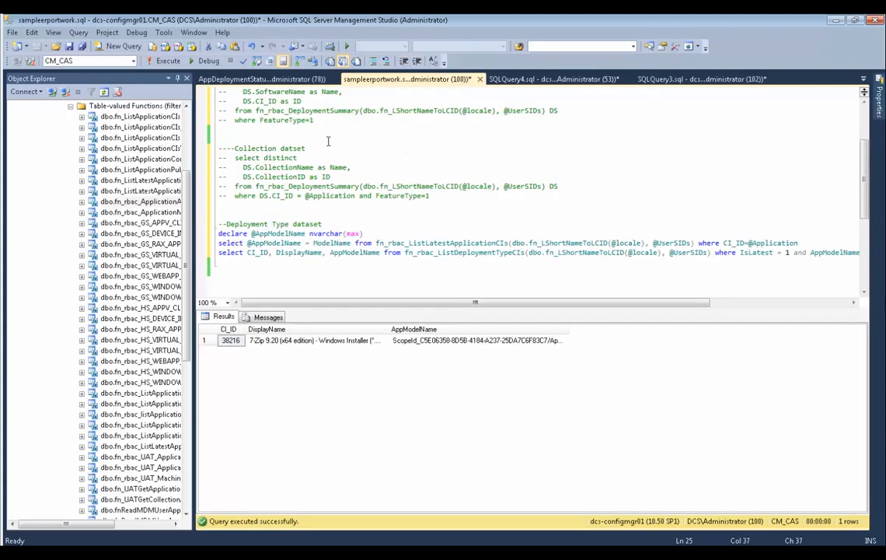
- Open the AppDeploymentStatusDetails.sql script from the Samples folder and look through its system-based and user-based collection queries
click(54, 47)
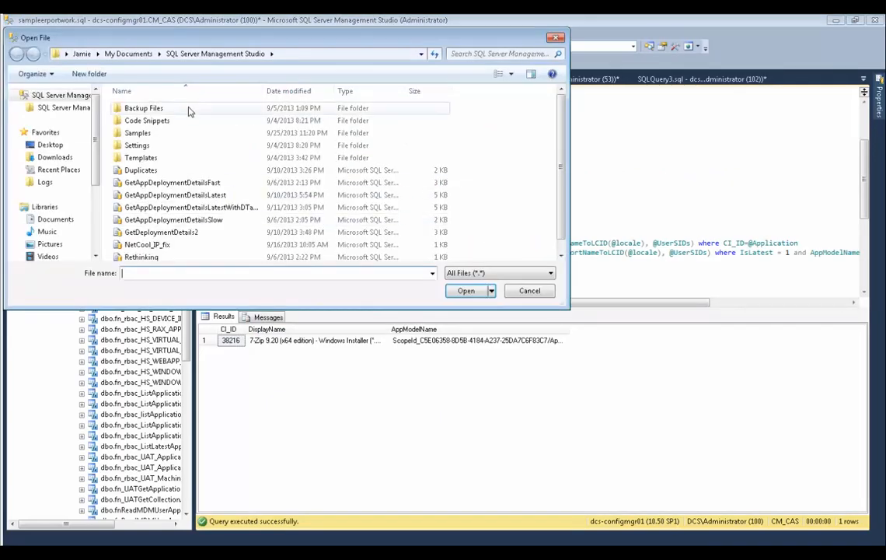
double_click(138, 134)
click(158, 109)
double_click(158, 109)
scroll(464, 235, down, 8)
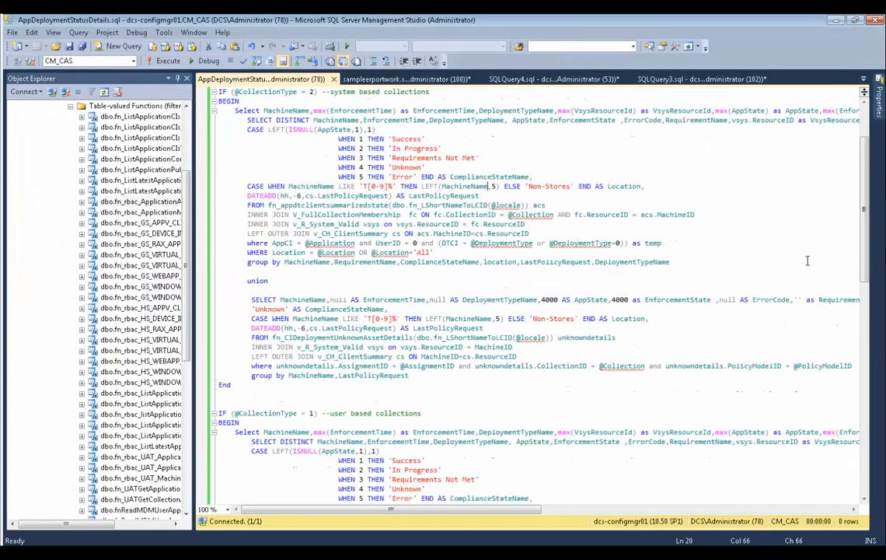
scroll(848, 353, up, 8)
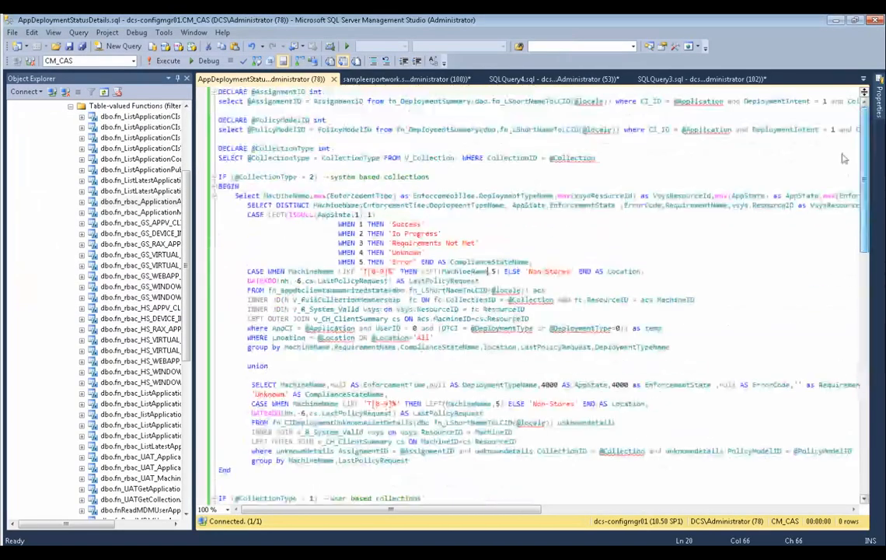
click(218, 93)
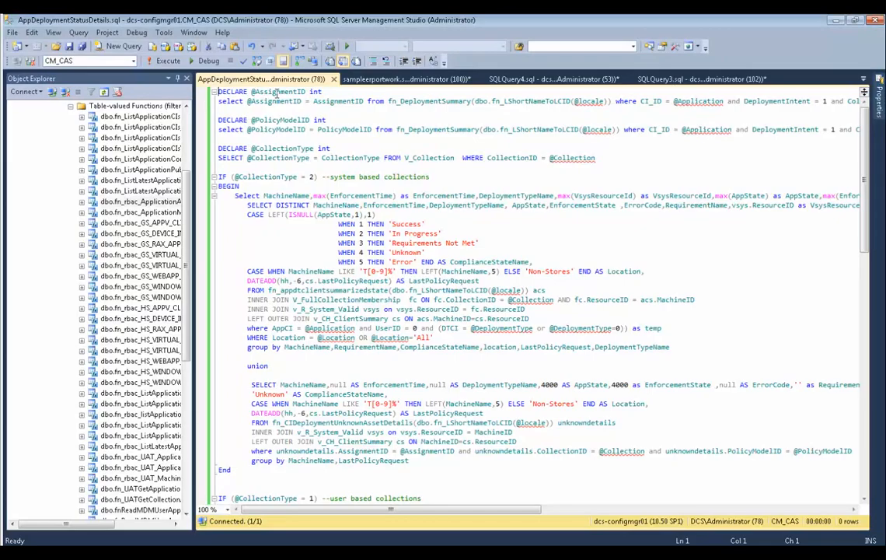
key(Return)
key(Return)
key(Return)
key(Up)
key(Up)
key(Up)
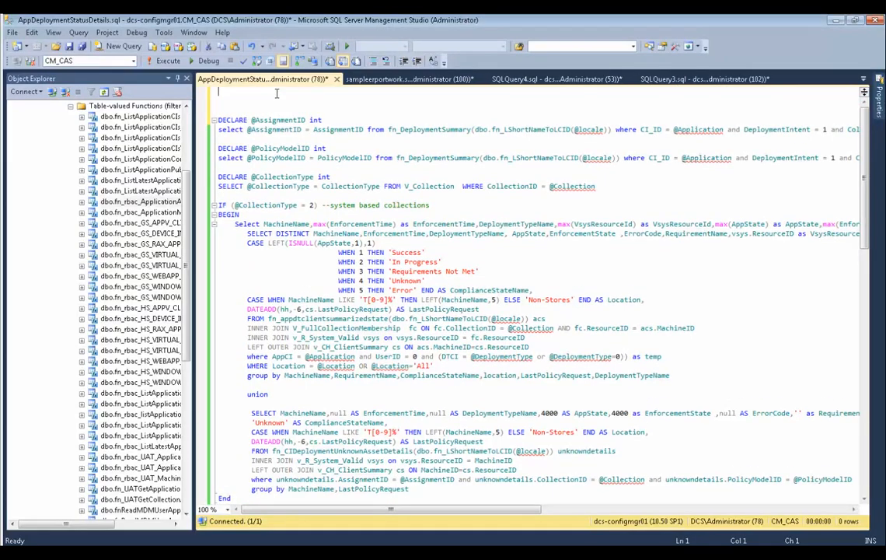
click(346, 78)
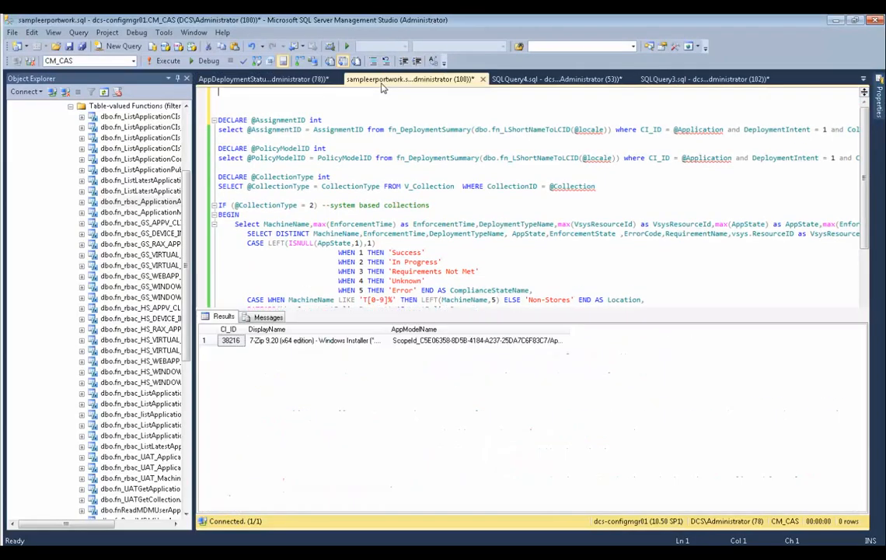
click(392, 155)
scroll(392, 156, up, 3)
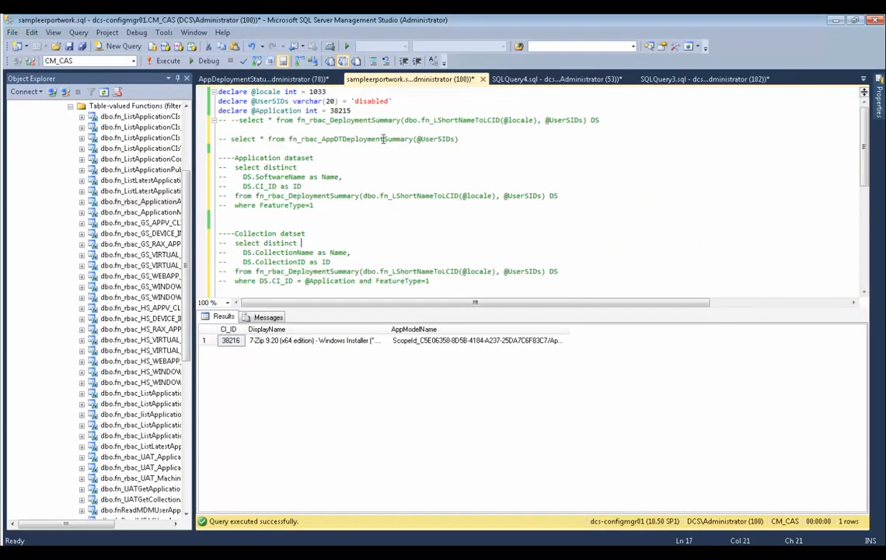
drag(354, 110, 244, 82)
key(ctrl+c)
click(244, 80)
key(ctrl+v)
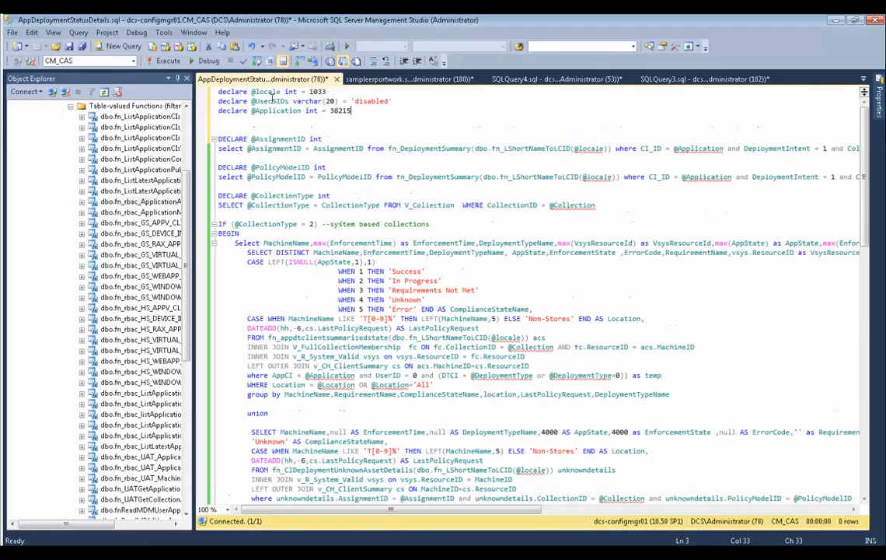
key(F5)
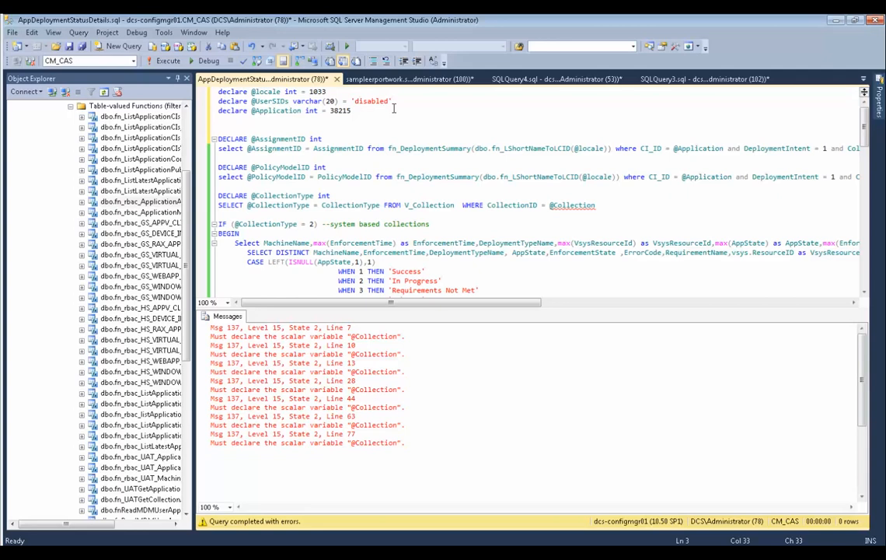
drag(406, 103, 219, 101)
key(ctrl+c)
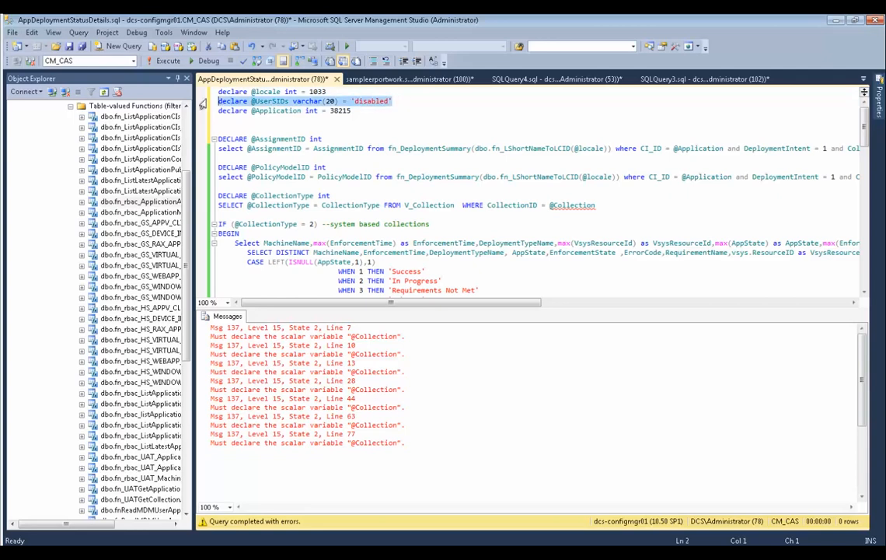
click(374, 114)
key(Return)
key(ctrl+v)
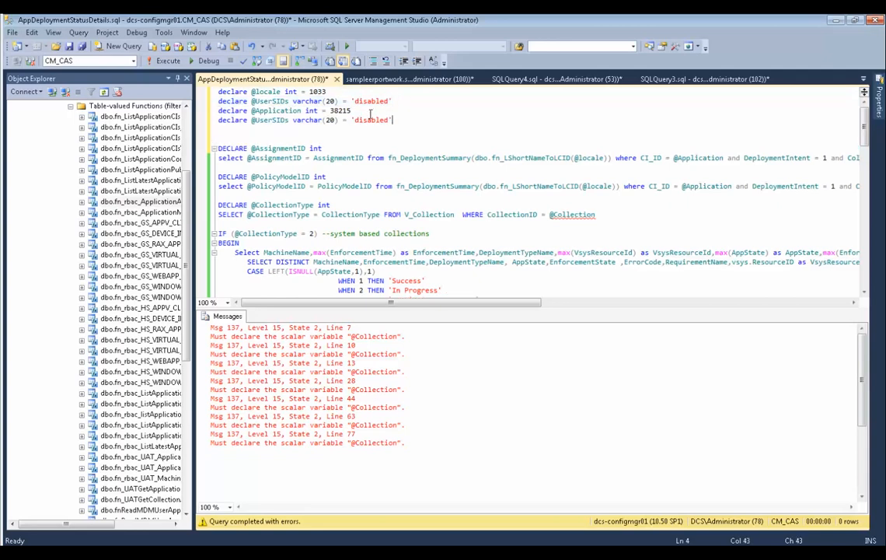
double_click(283, 120)
key(Delete)
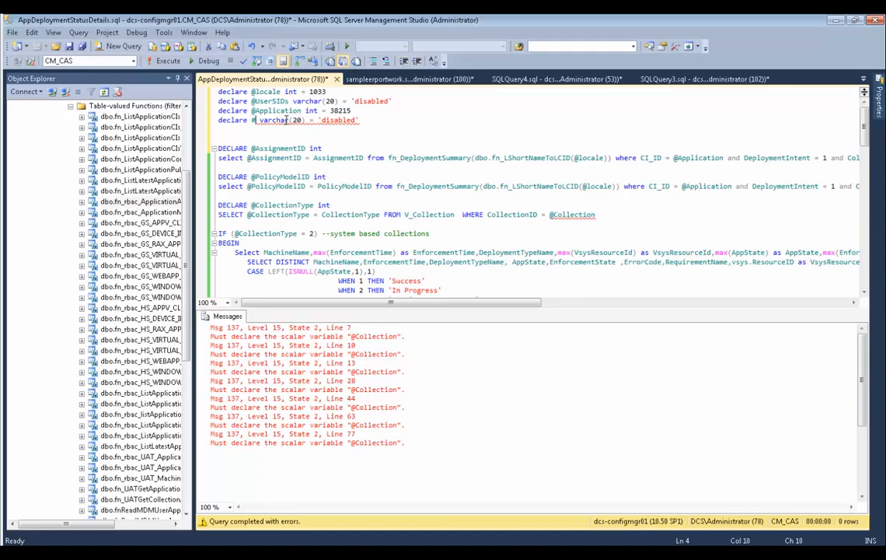
text(Collection)
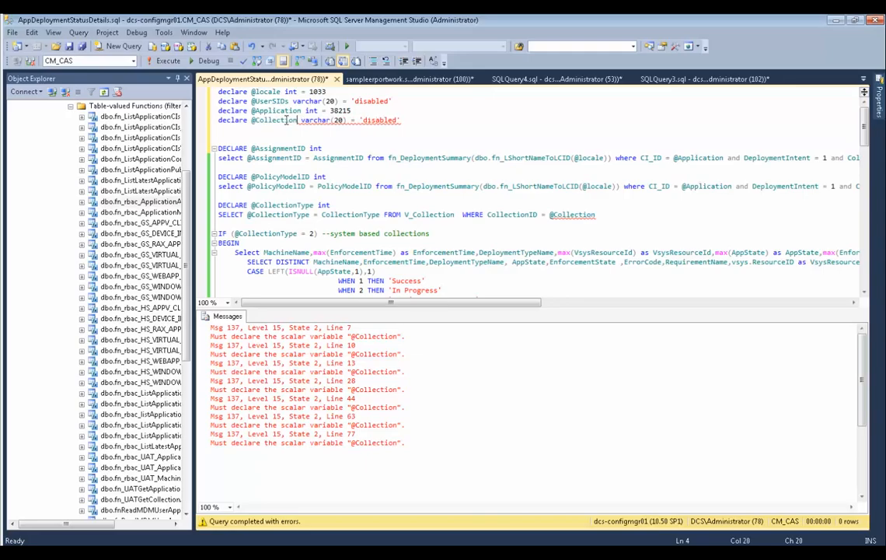
double_click(389, 121)
text(SMS00001)
key(F5)
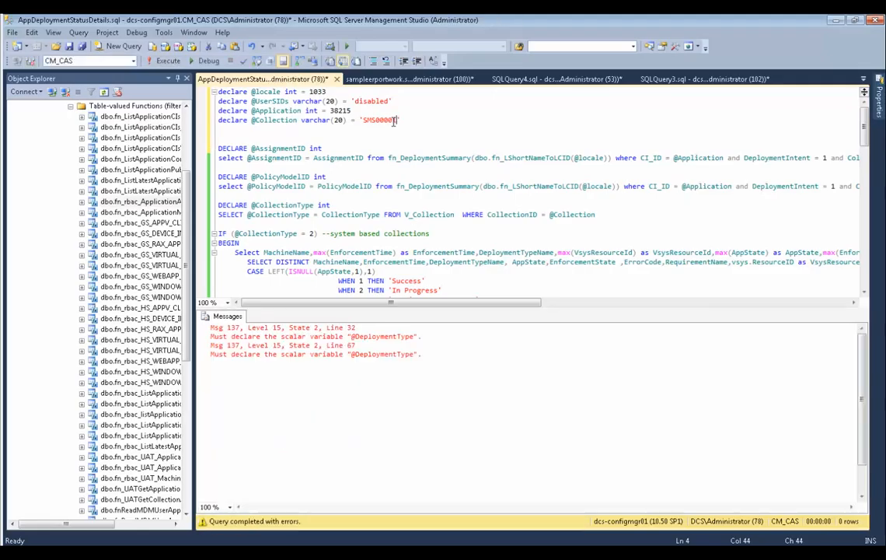
drag(353, 120, 221, 120)
click(284, 111)
triple_click(360, 111)
key(ctrl+c)
click(420, 121)
key(Return)
key(ctrl+v)
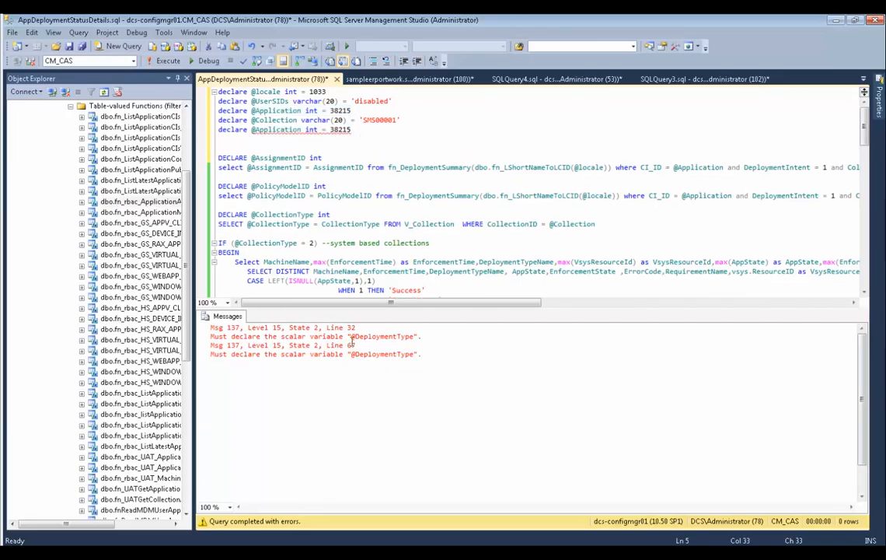
double_click(378, 336)
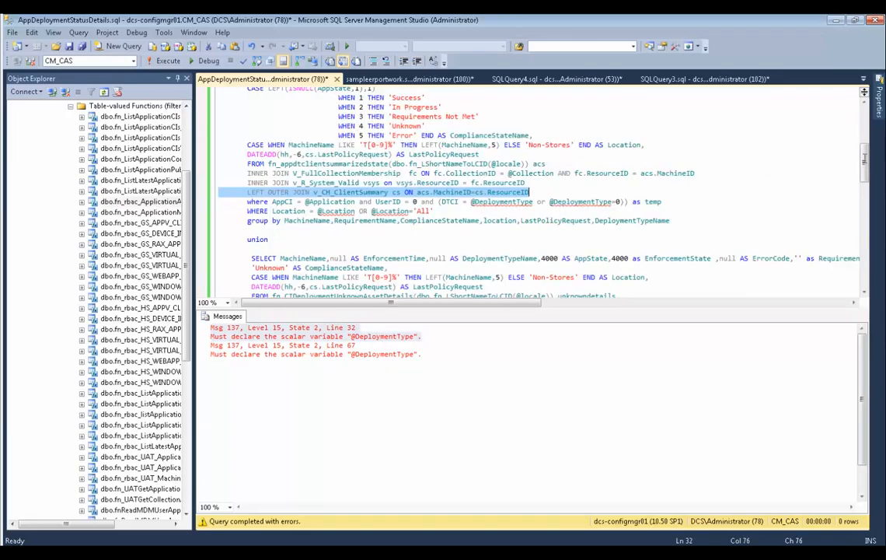
scroll(866, 132, up, 7)
double_click(272, 130)
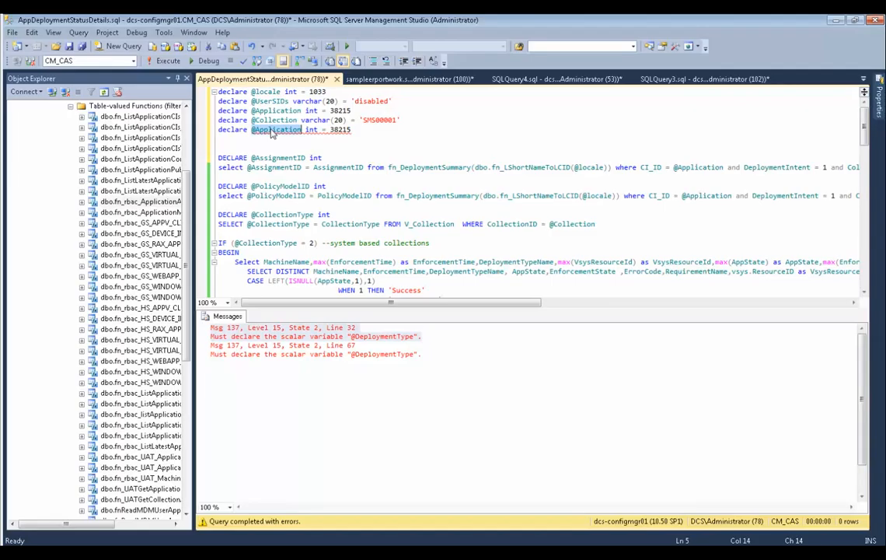
text(@Deployment)
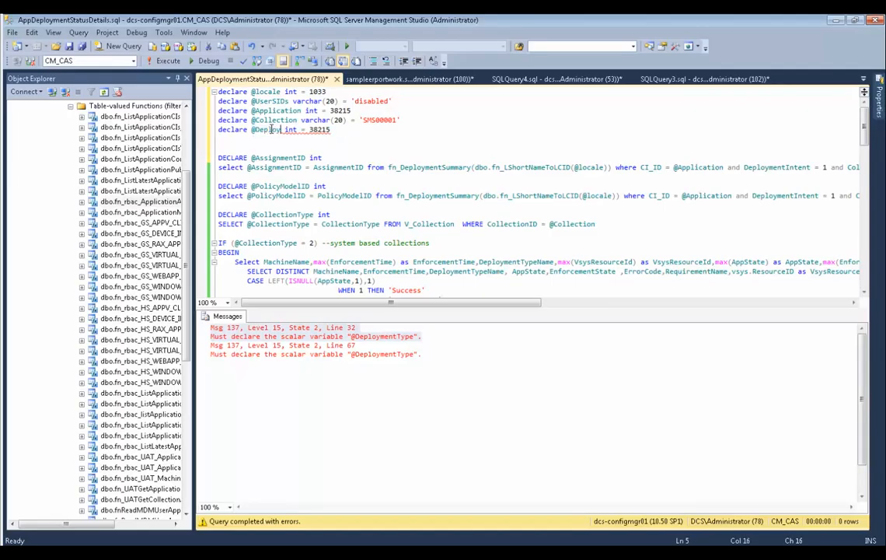
text(Type)
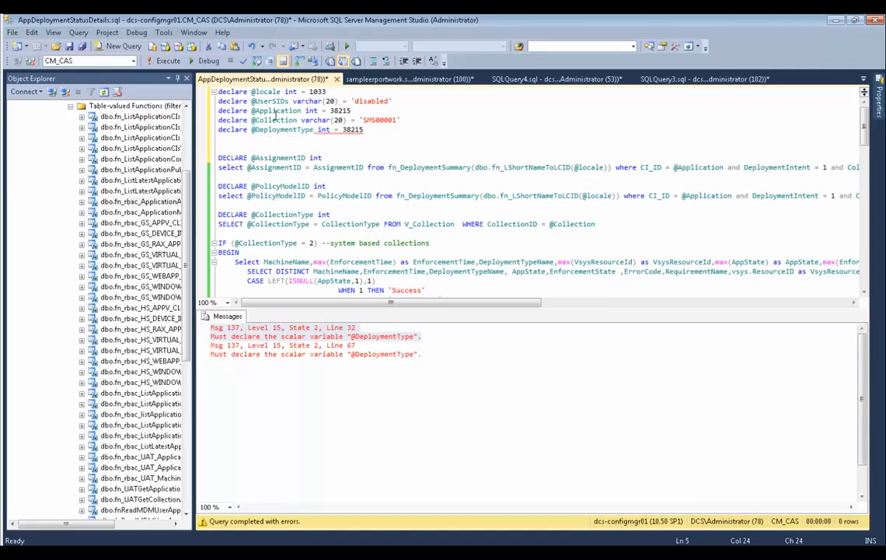
key(F5)
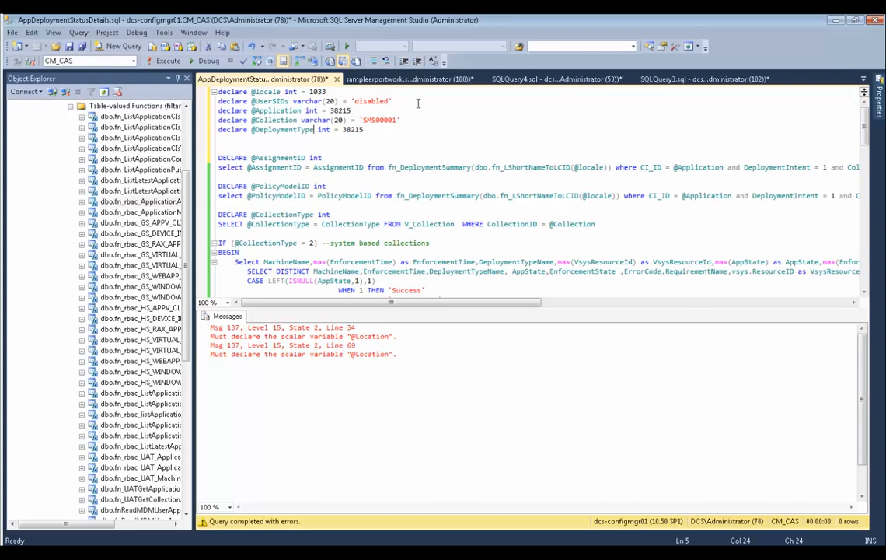
click(367, 78)
key(F5)
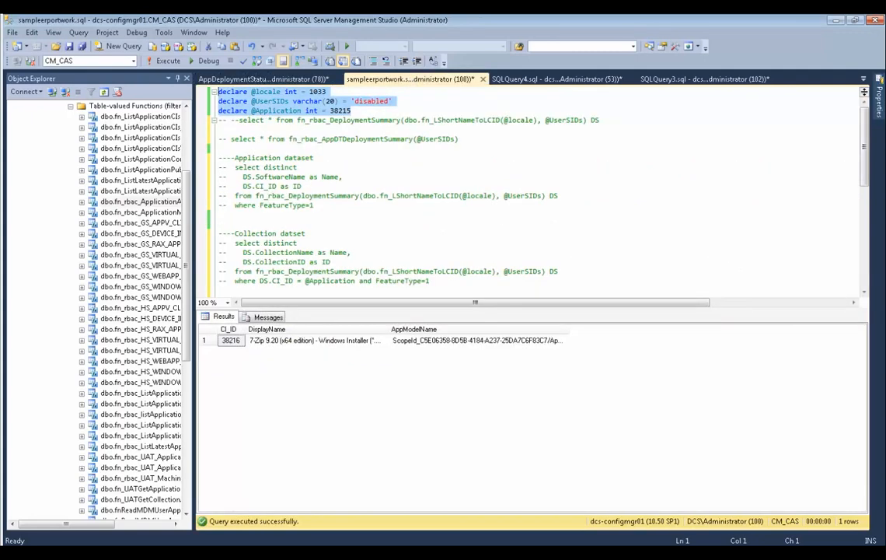
key(ctrl+Tab)
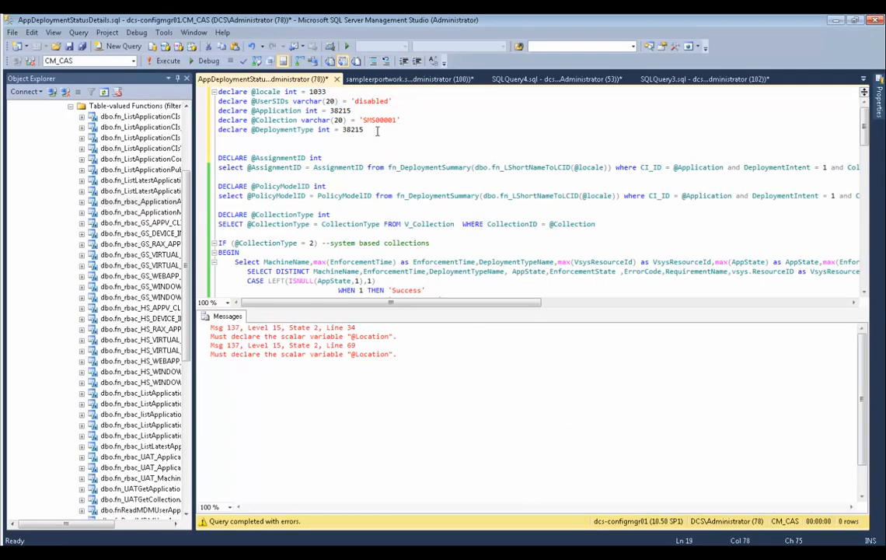
key(Return)
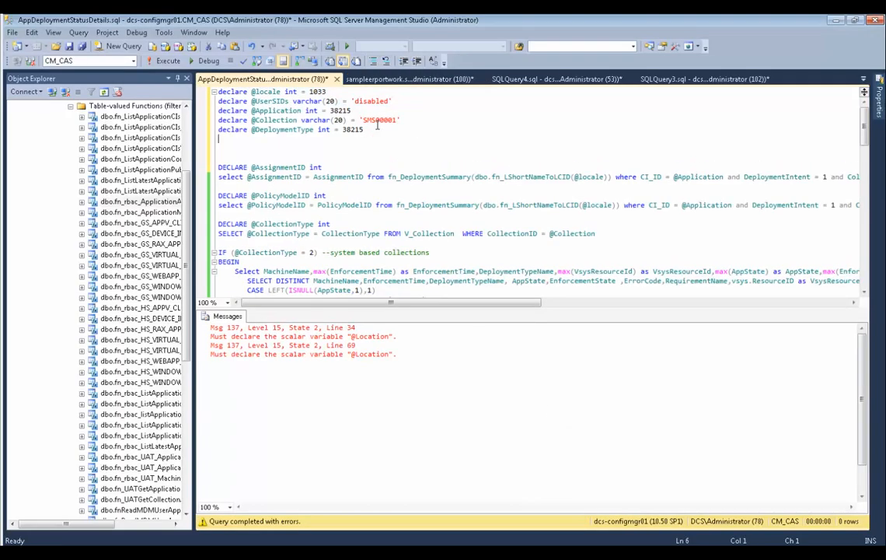
drag(217, 120, 269, 126)
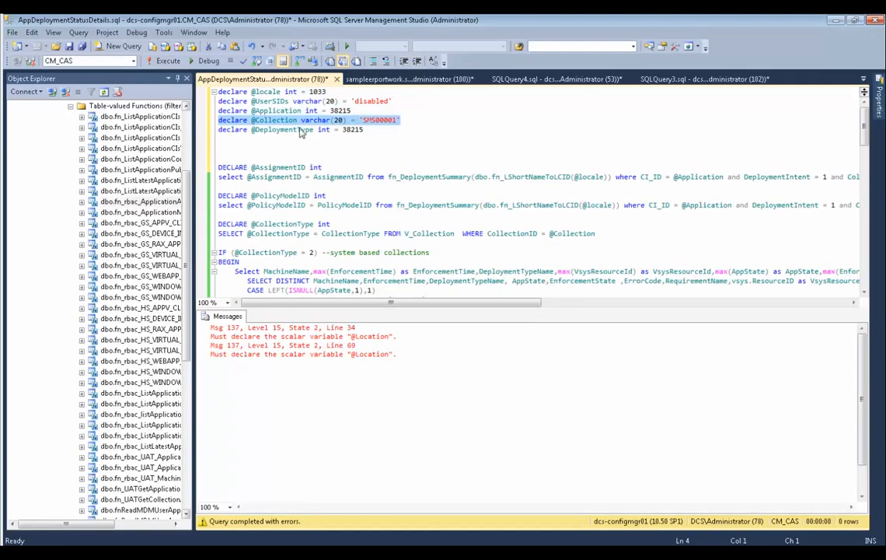
click(401, 129)
key(Return)
text(declare @Collection varchar(20) = 'SMS00001')
click(279, 140)
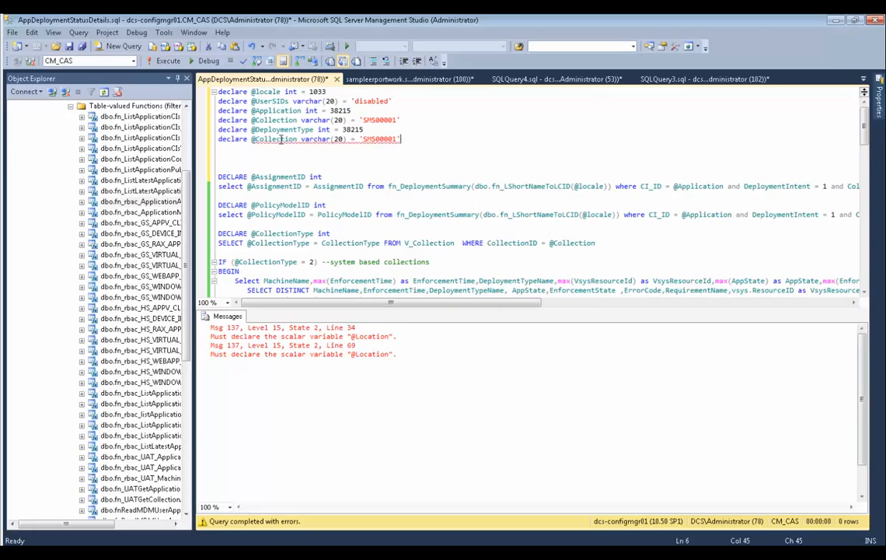
double_click(279, 140)
text(@location)
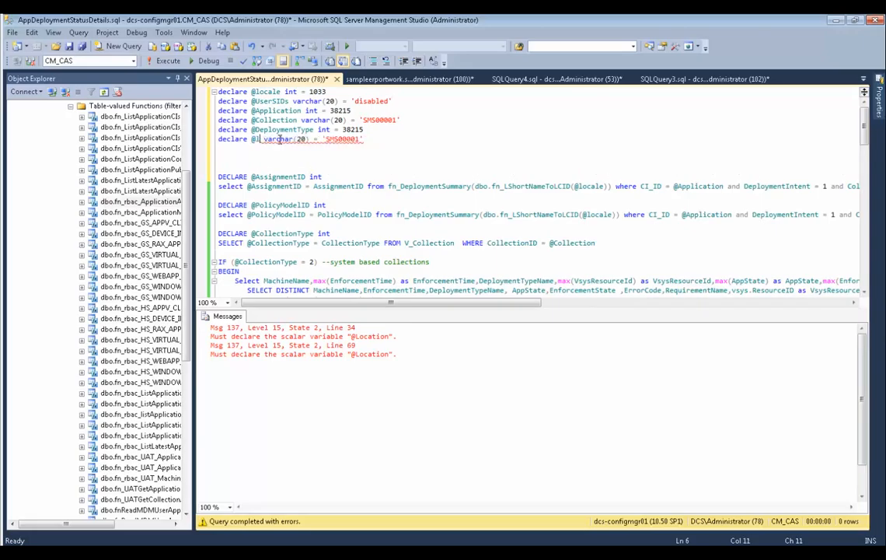
double_click(371, 139)
text(All)
key(F5)
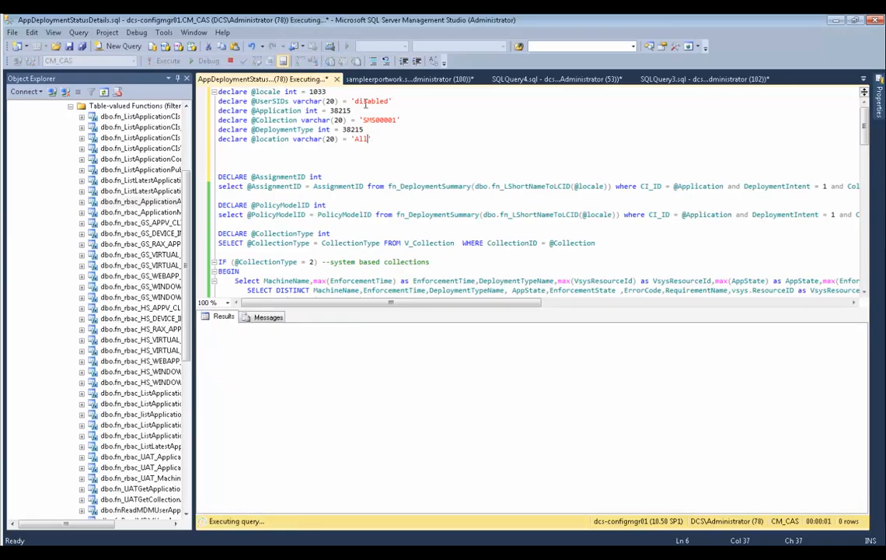
- Look up the CI_ID of the 7-Zip deployment type with the Deployment Type dataset query in sampleerportwork.sql
click(352, 80)
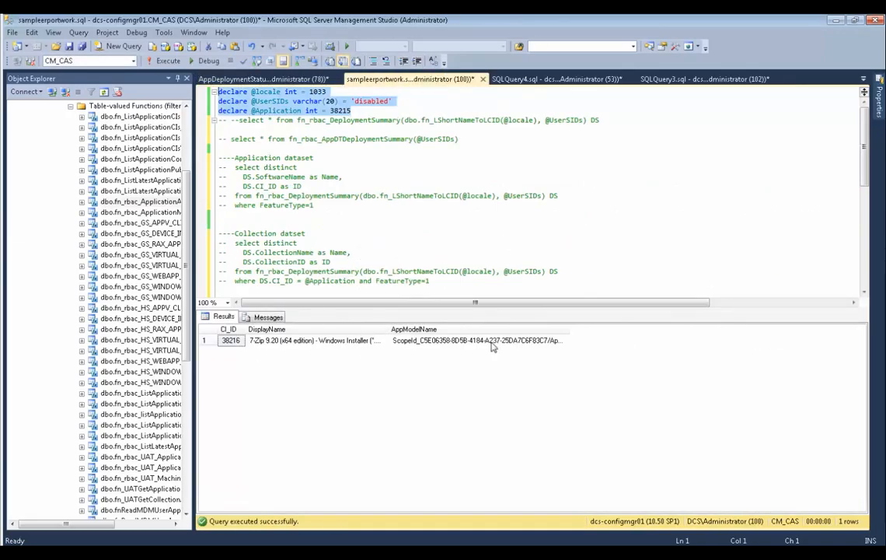
click(491, 348)
click(372, 341)
click(381, 252)
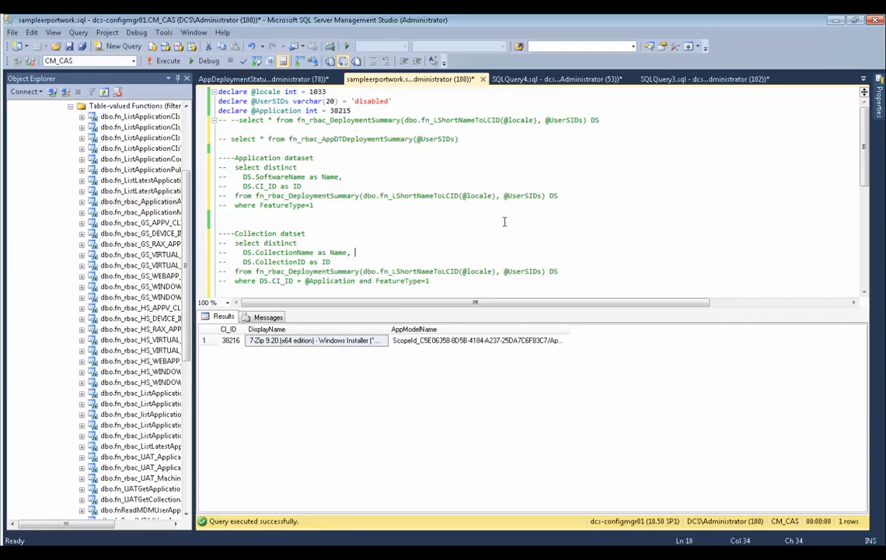
scroll(504, 222, down, 2)
scroll(501, 225, down, 2)
key(F5)
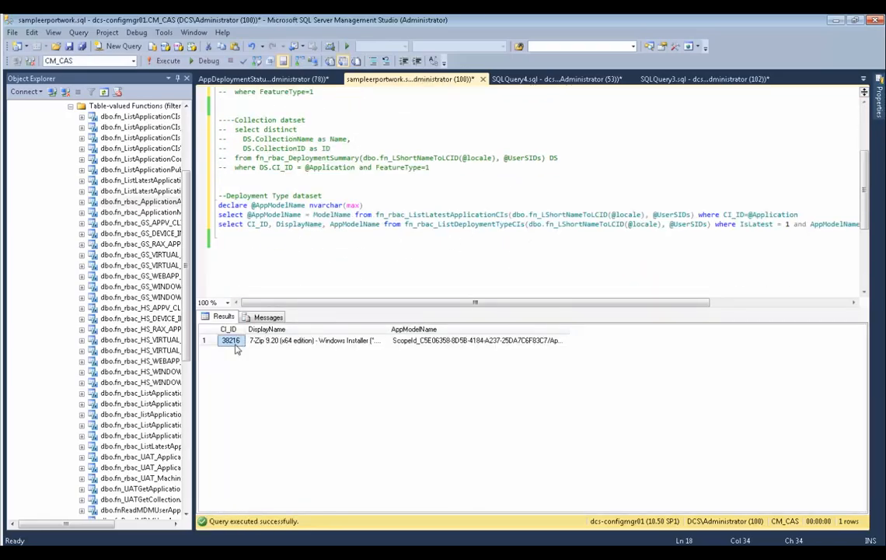
click(254, 78)
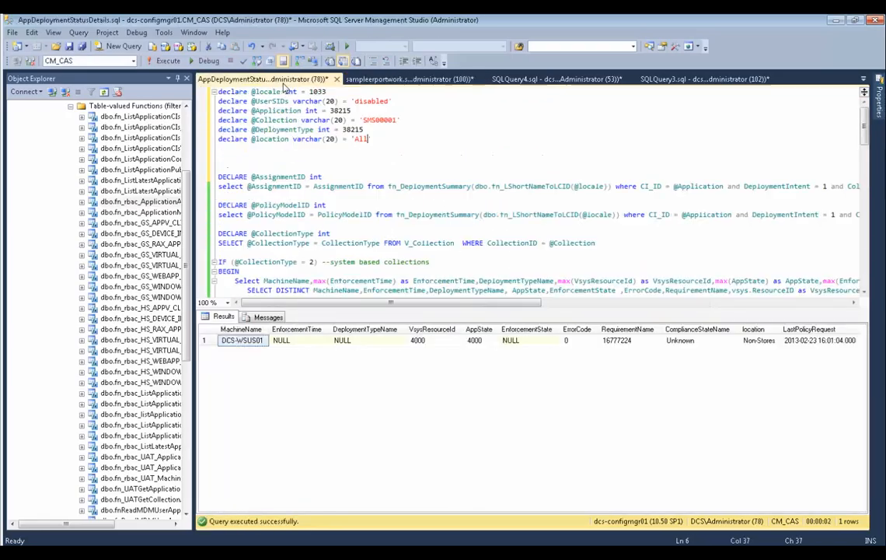
double_click(350, 129)
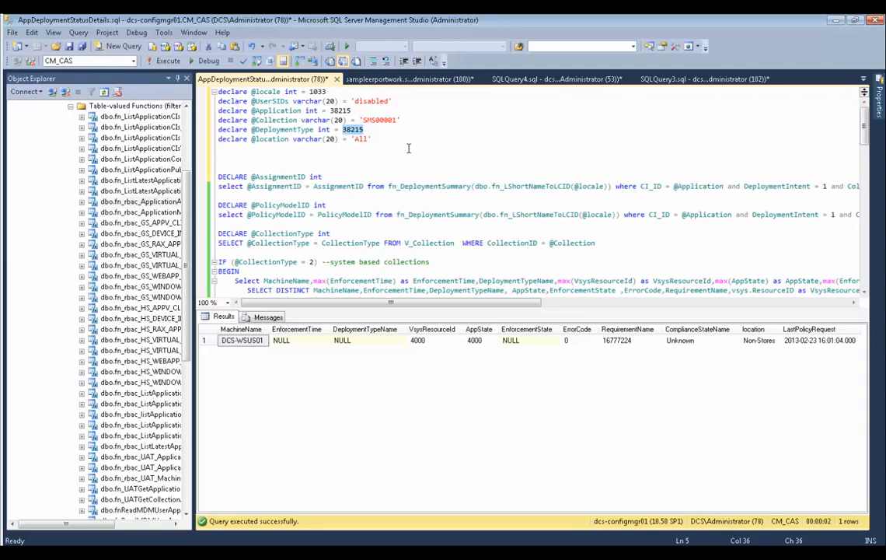
text(38216)
key(F5)
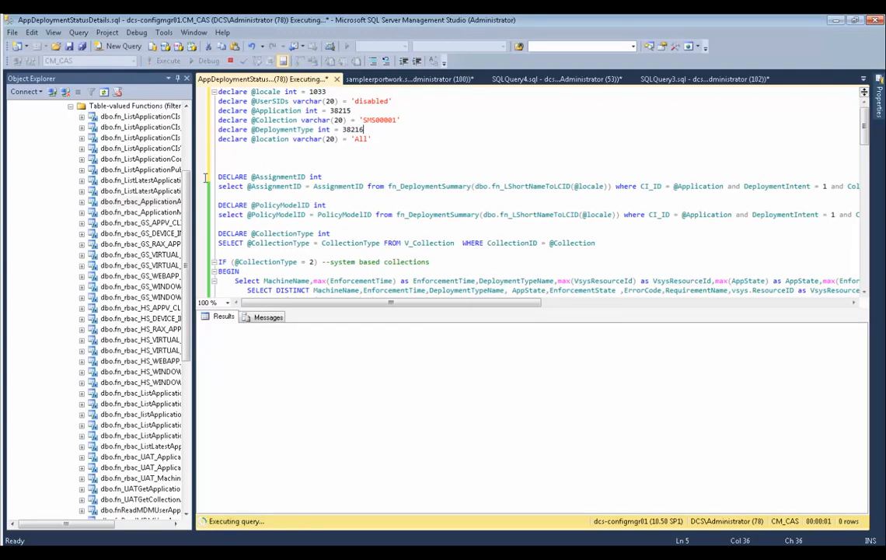
drag(189, 180, 165, 180)
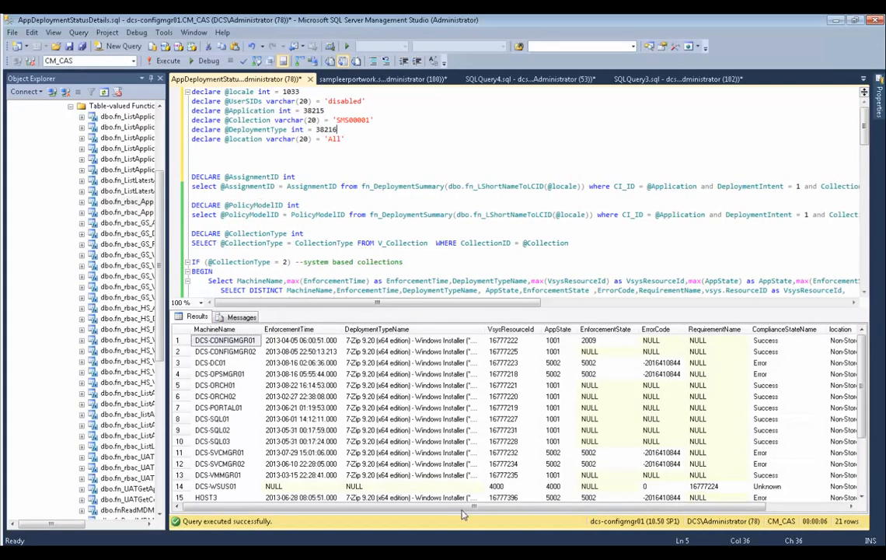
drag(498, 506, 461, 511)
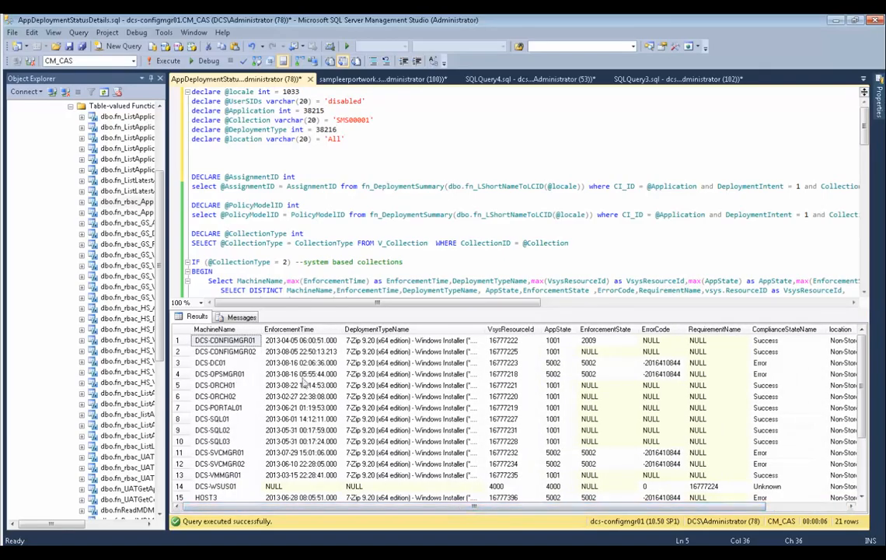
drag(417, 510, 496, 511)
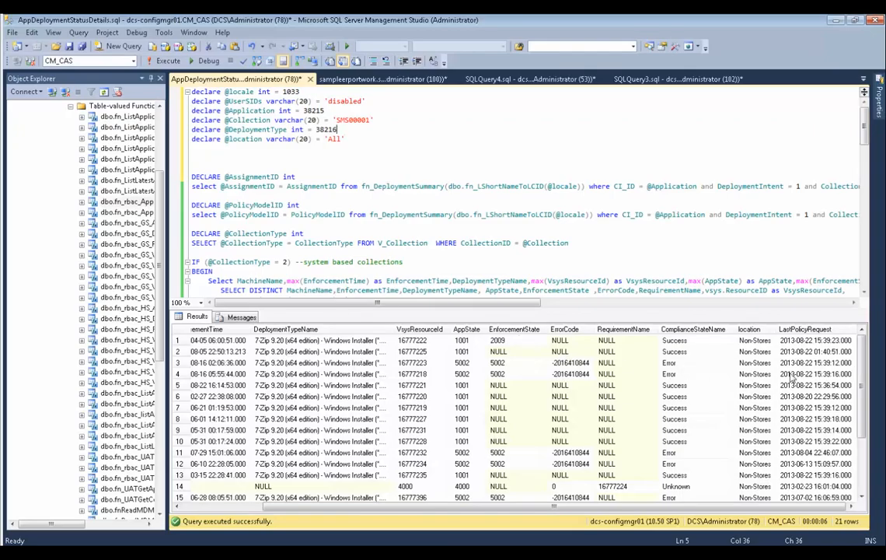
key(ctrl+Home)
drag(188, 177, 373, 204)
scroll(395, 205, down, 1)
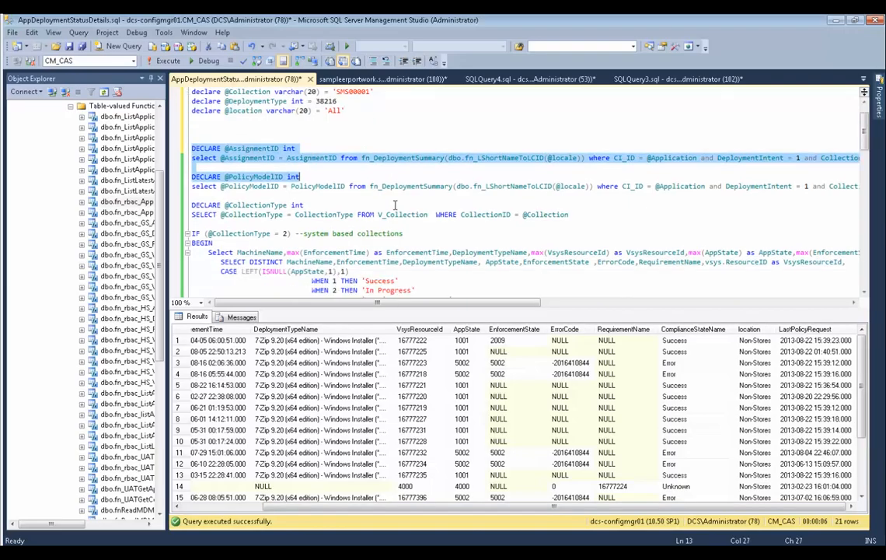
scroll(314, 140, up, 1)
click(314, 143)
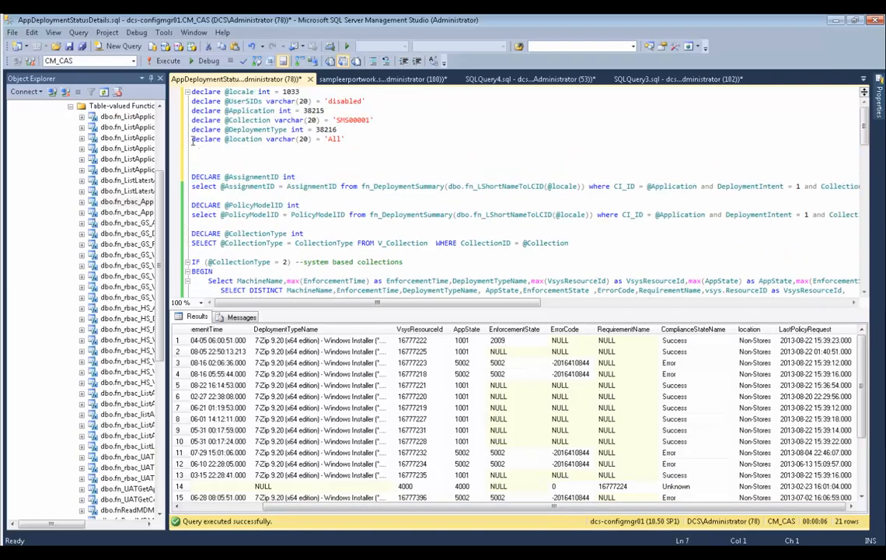
drag(228, 148, 471, 214)
scroll(420, 213, down, 15)
scroll(467, 213, down, 6)
- Switch to Visual Studio and open 1SampleReport.rdl from the SampleReportProject
key(alt+Tab)
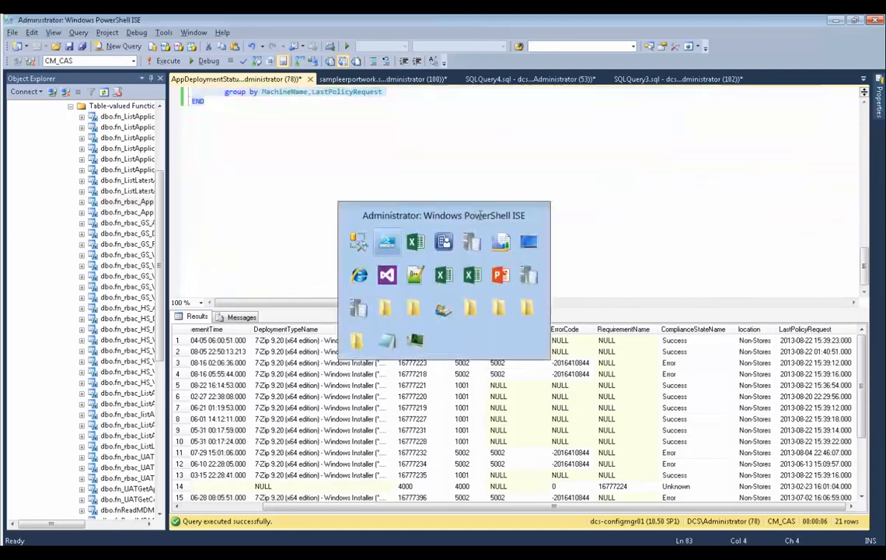
key(alt+Tab)
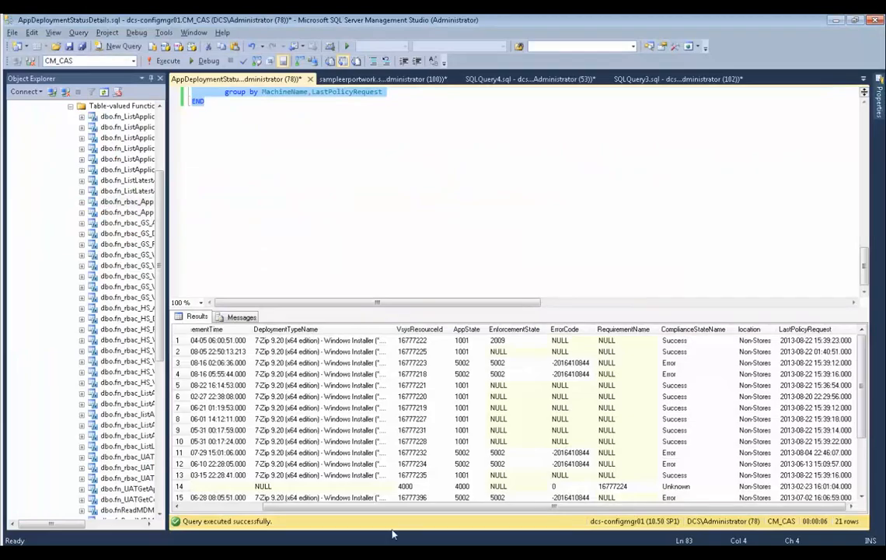
key(alt+Tab)
double_click(747, 283)
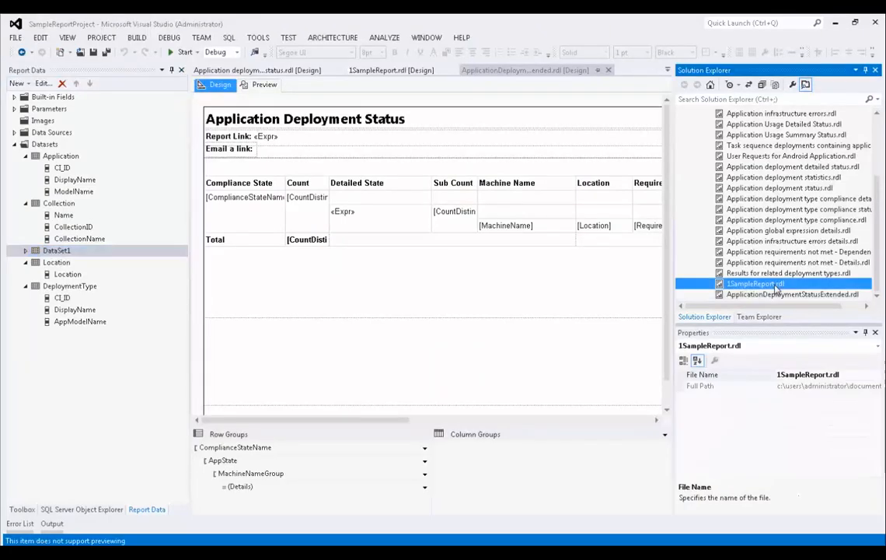
- Show 1SampleReport.rdl in design view and expand its datasets
click(15, 132)
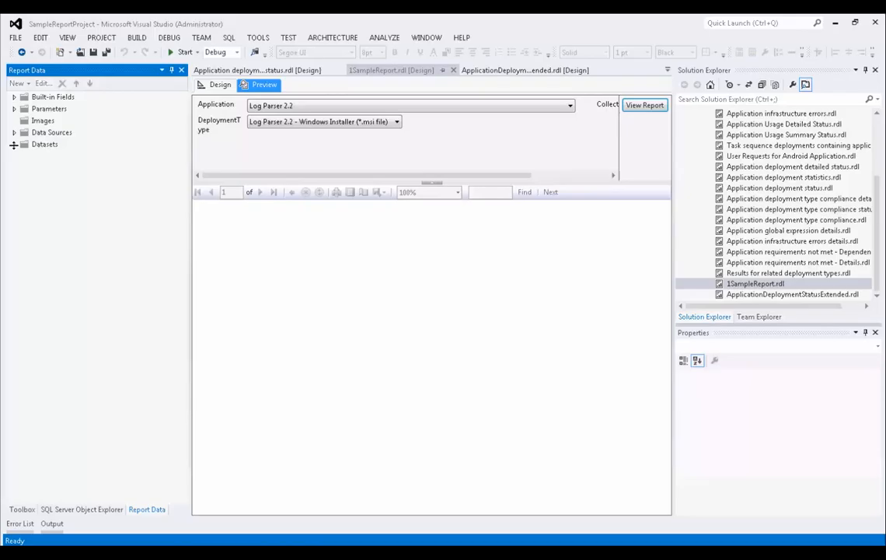
click(215, 84)
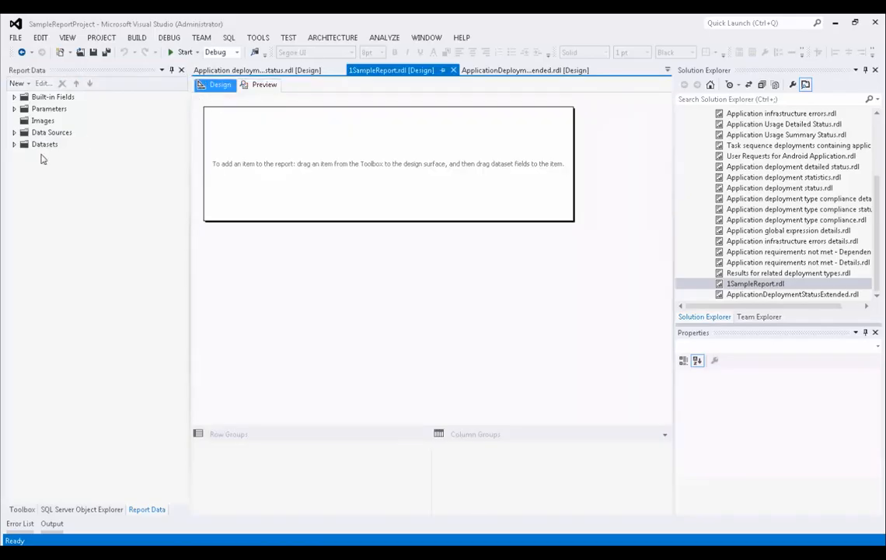
click(42, 159)
click(44, 143)
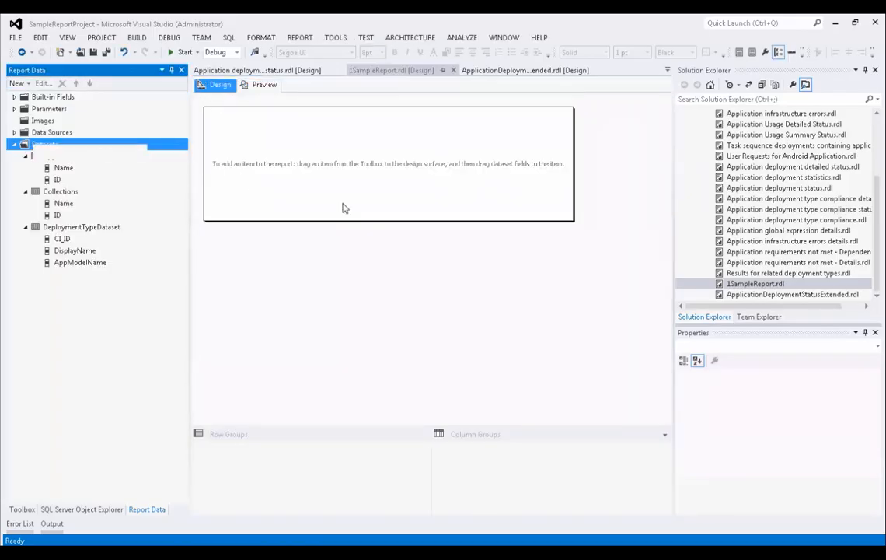
- Create an embedded dataset named AppDeploymentDetails that uses DataSource1 and contains the copied deployment status query
click(372, 180)
click(371, 218)
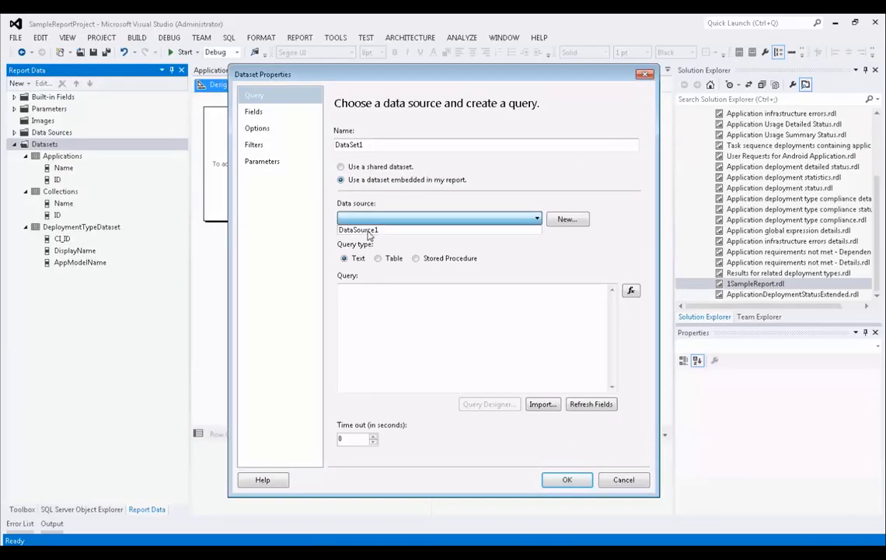
click(370, 229)
click(404, 311)
key(ctrl+v)
double_click(382, 144)
text(A)
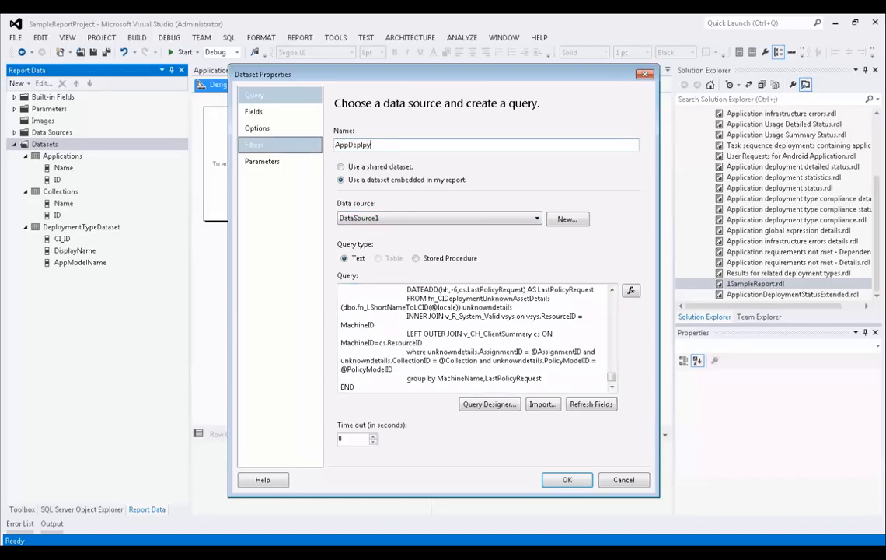
text(ppDeploymentDetails)
- Save the AppDeploymentDetails dataset, accepting its query parameters and continuing without updating the fields list
click(568, 482)
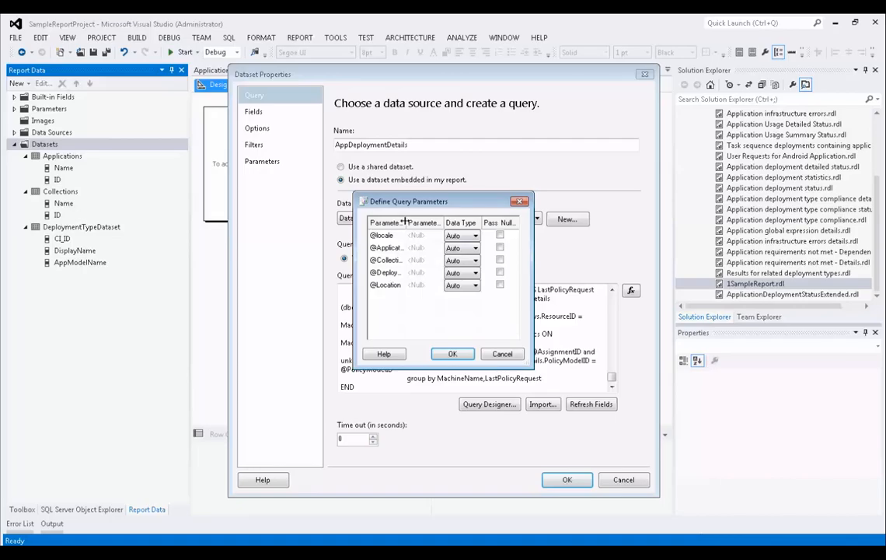
drag(405, 221, 437, 221)
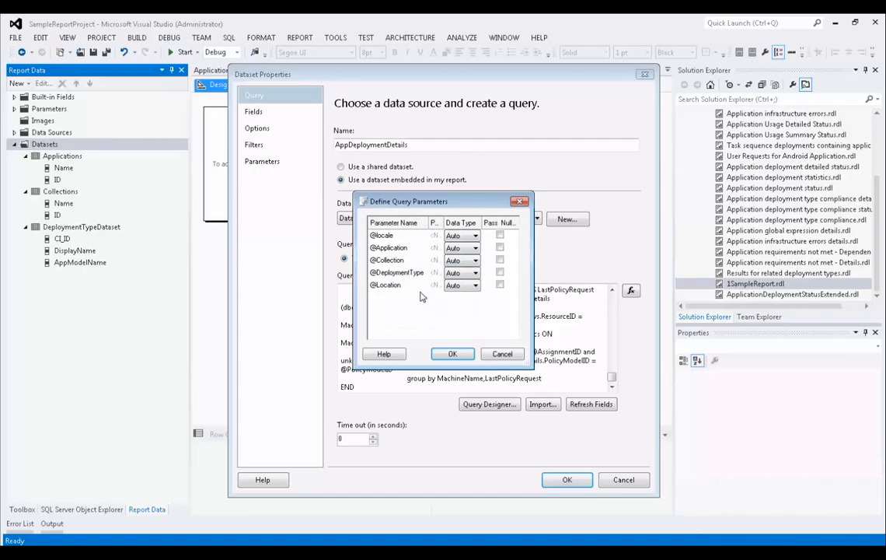
click(456, 356)
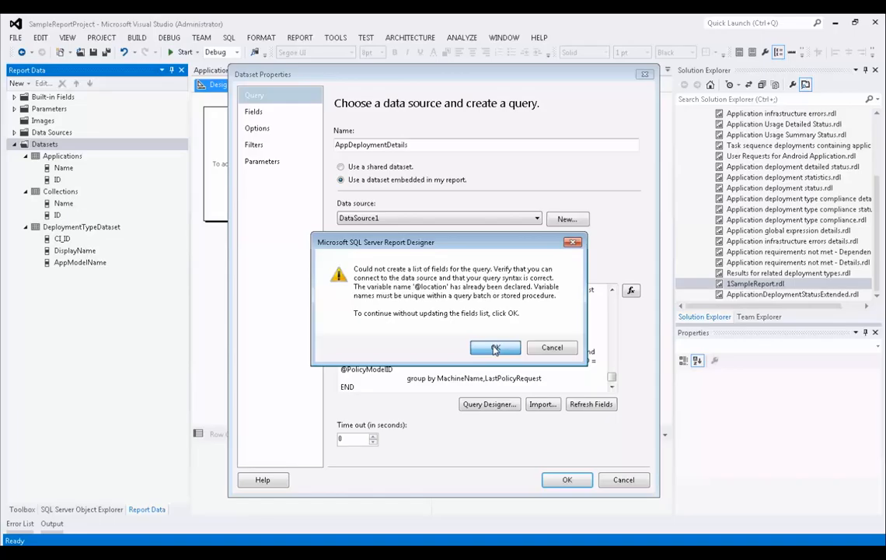
click(495, 350)
key(Return)
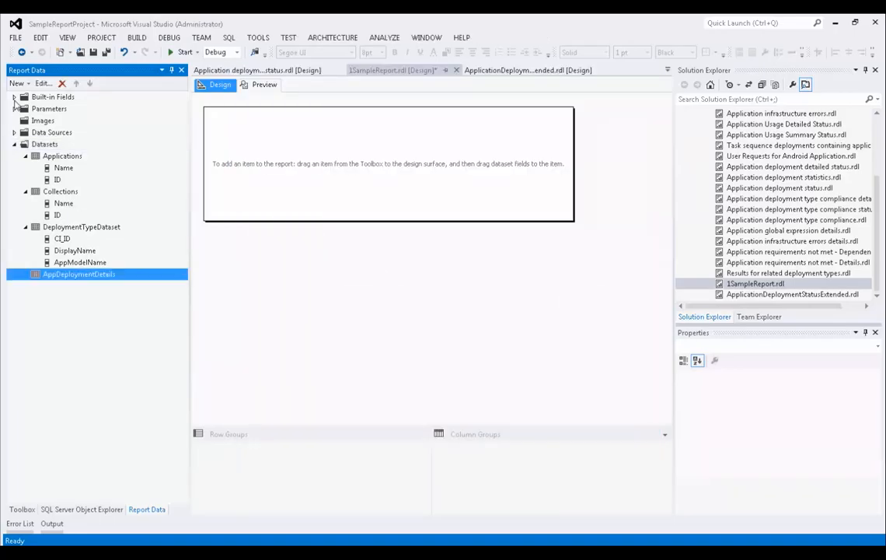
click(14, 109)
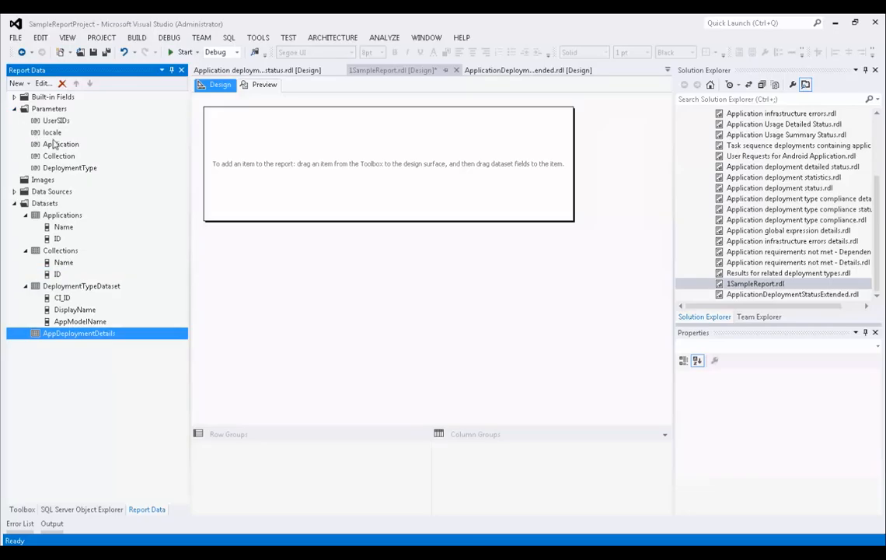
double_click(51, 335)
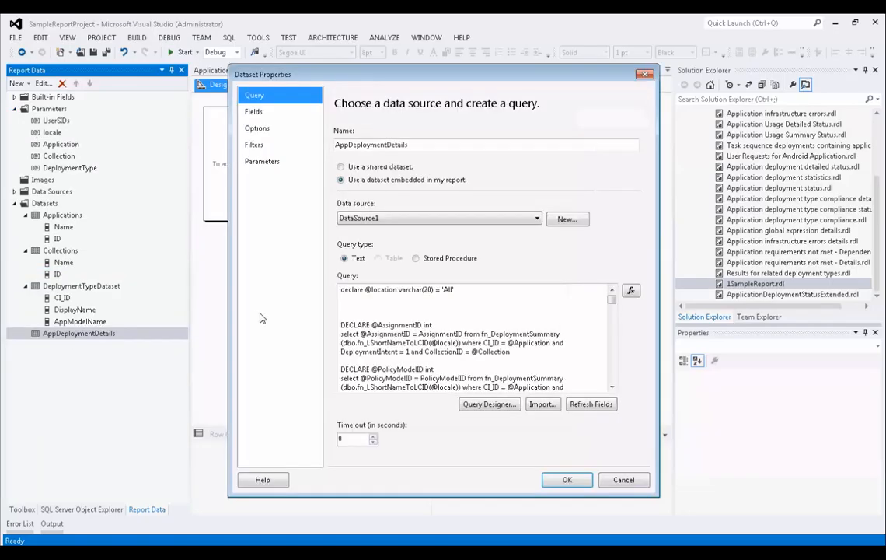
click(399, 318)
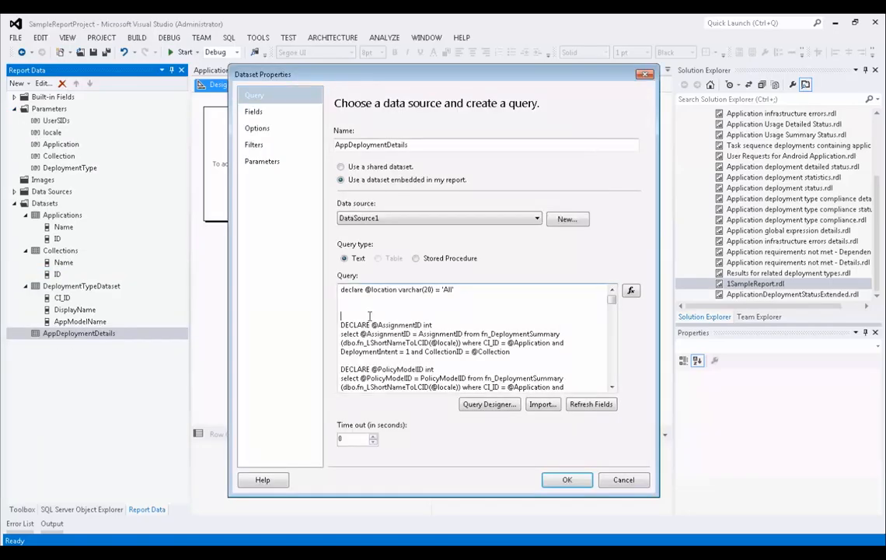
key(BackSpace)
key(BackSpace)
click(262, 161)
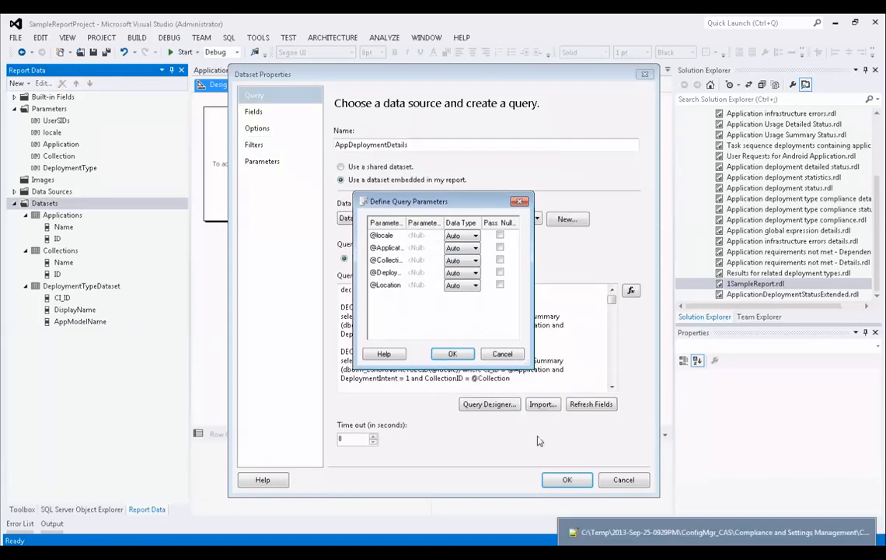
click(459, 352)
double_click(87, 334)
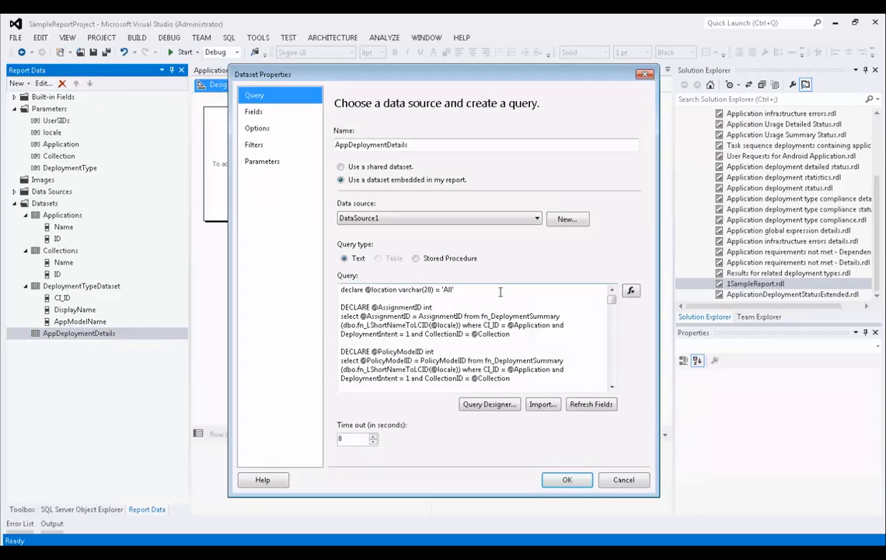
drag(455, 289, 340, 290)
key(Delete)
key(Delete)
key(Delete)
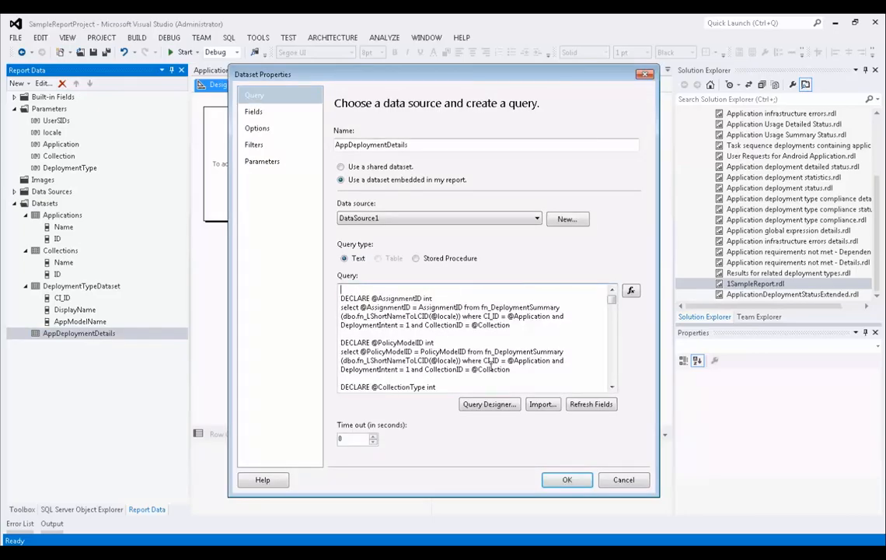
click(562, 481)
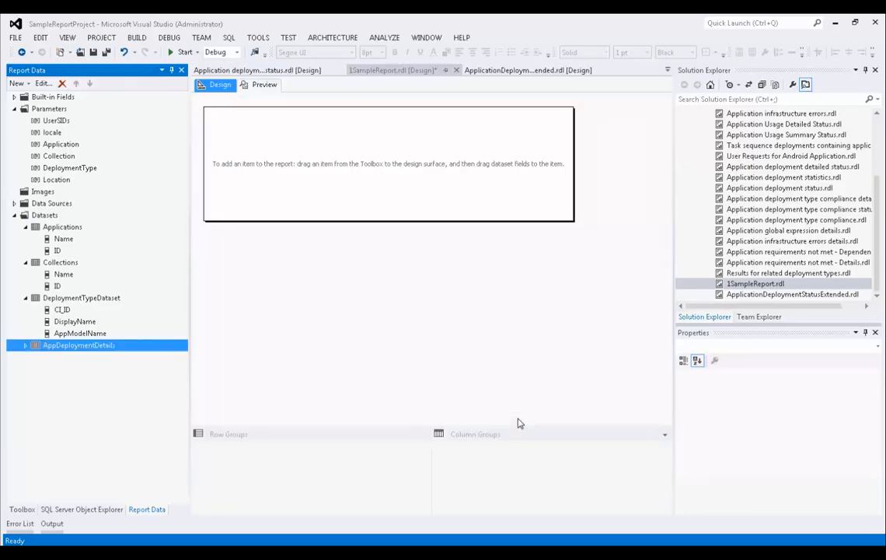
click(25, 345)
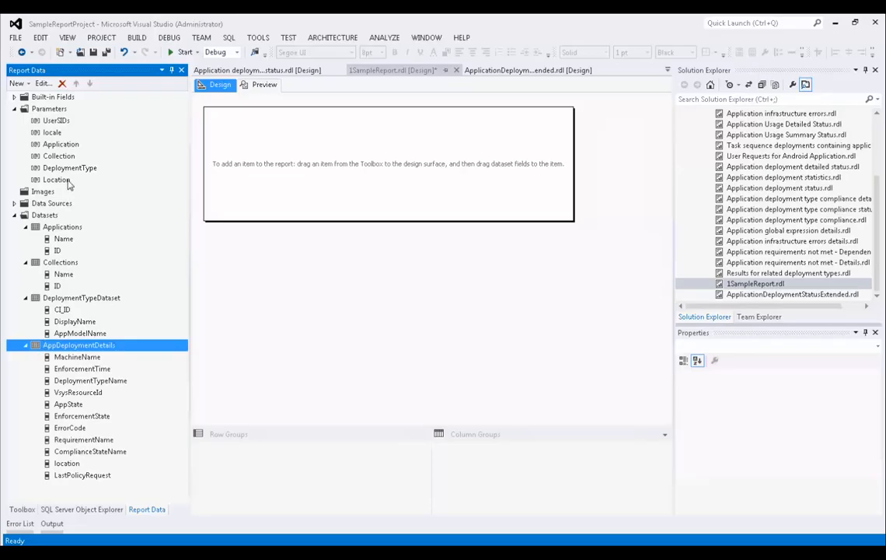
- Make the Location report parameter hidden and give it the specified default value All
double_click(67, 181)
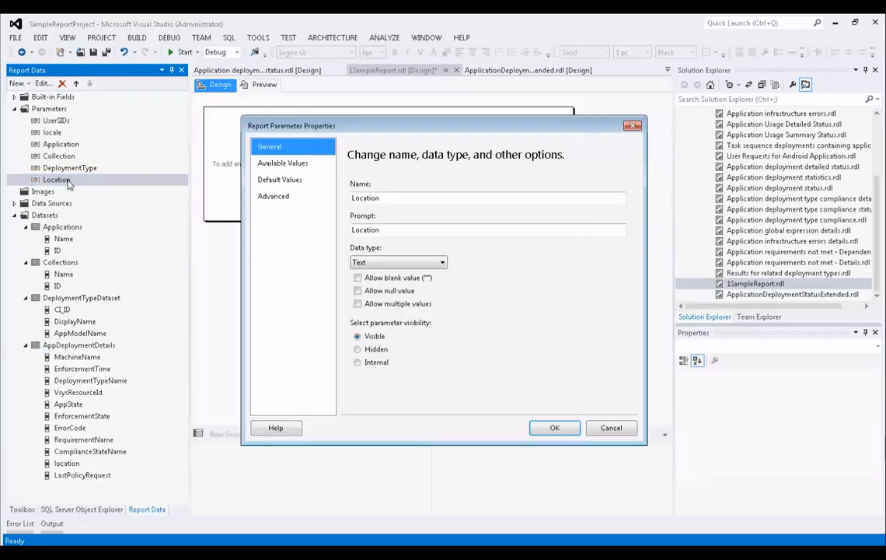
click(373, 349)
click(323, 180)
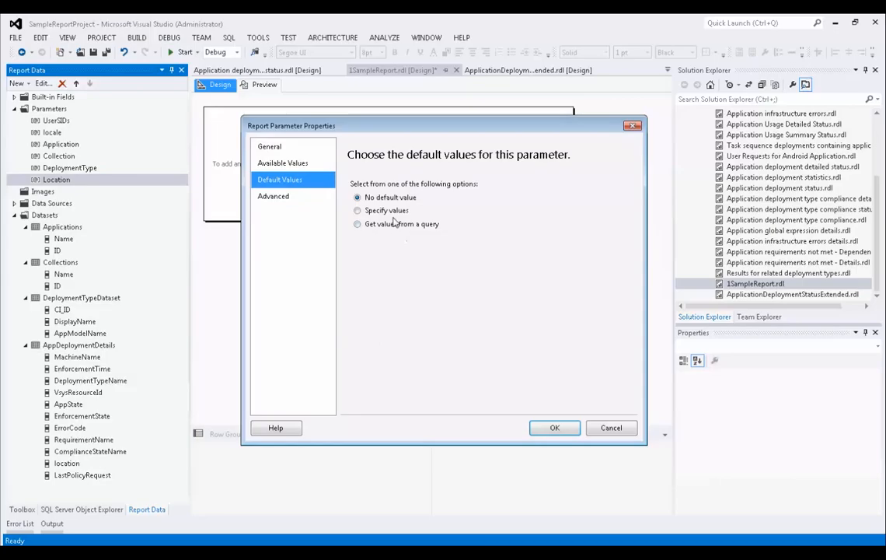
click(389, 213)
click(362, 253)
text(All)
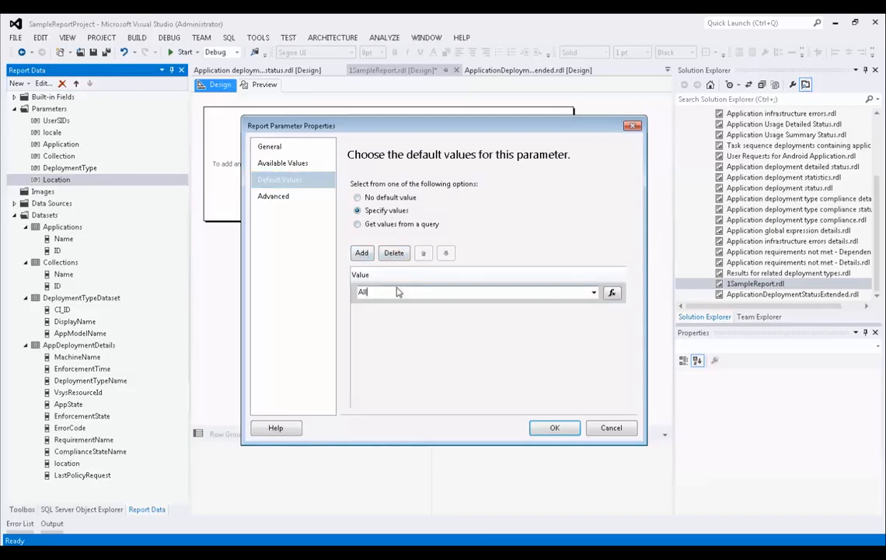
click(557, 428)
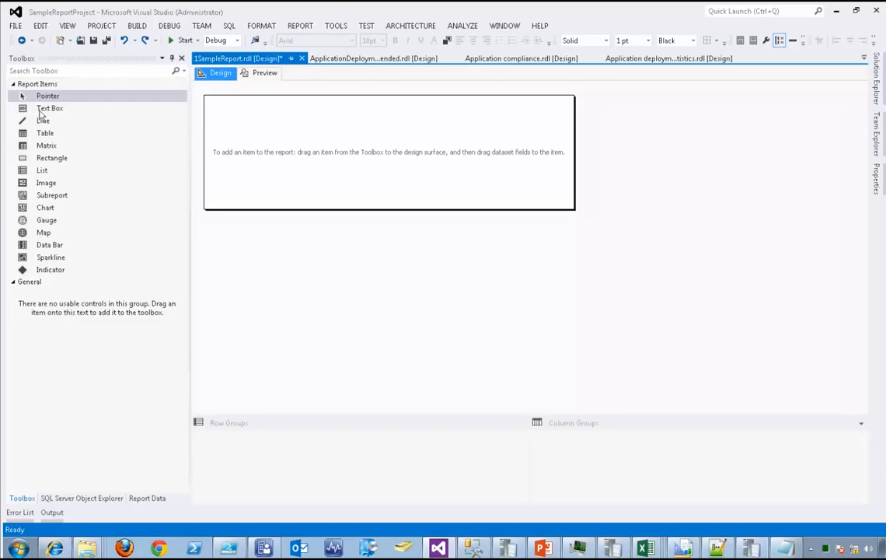
- Add a text box at the report body's upper edge, widen and slightly heighten it, and enter "Application Details Report"
double_click(41, 107)
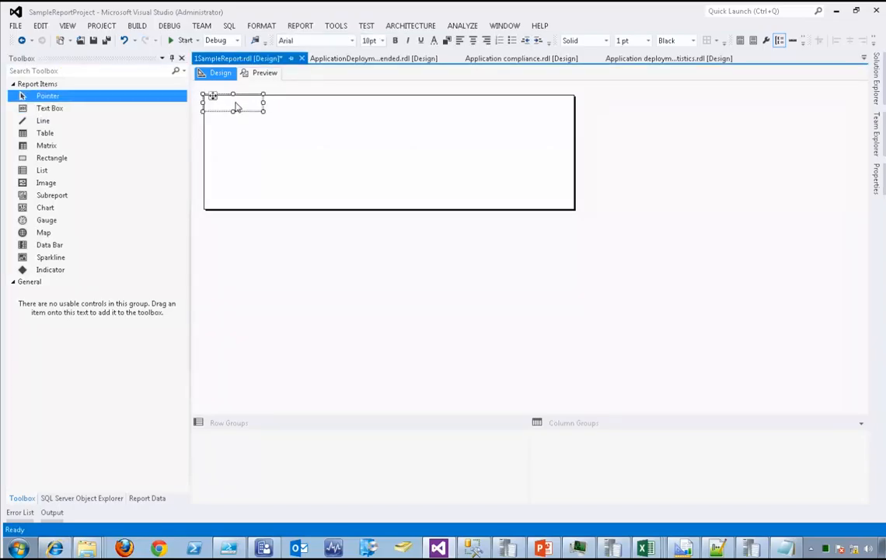
drag(263, 102, 510, 101)
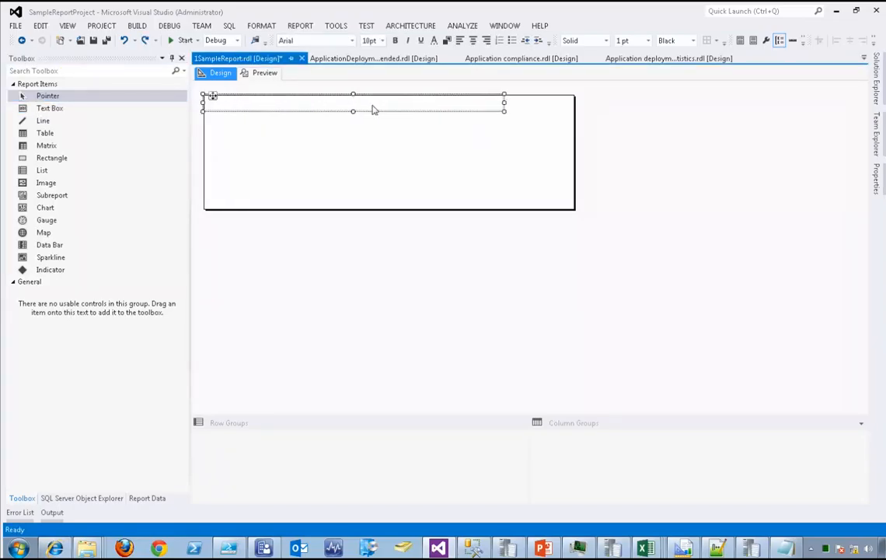
drag(352, 109, 353, 113)
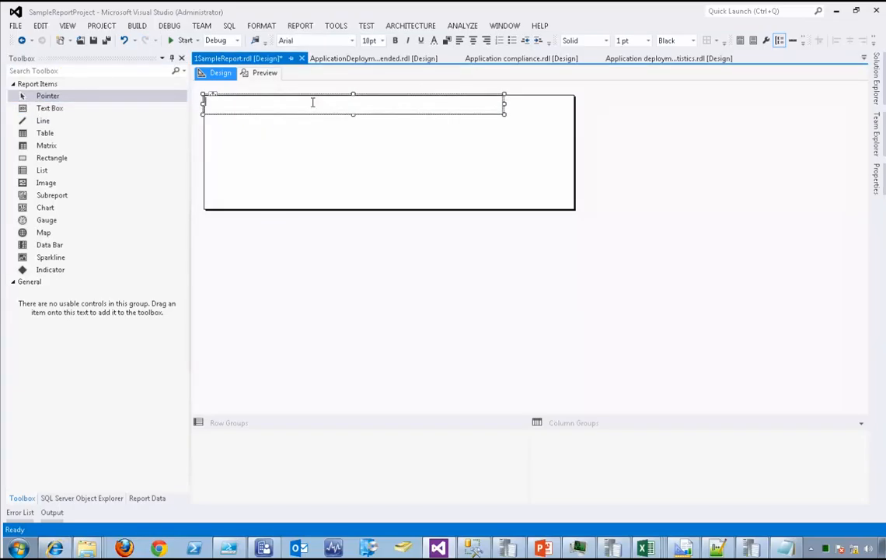
text(A)
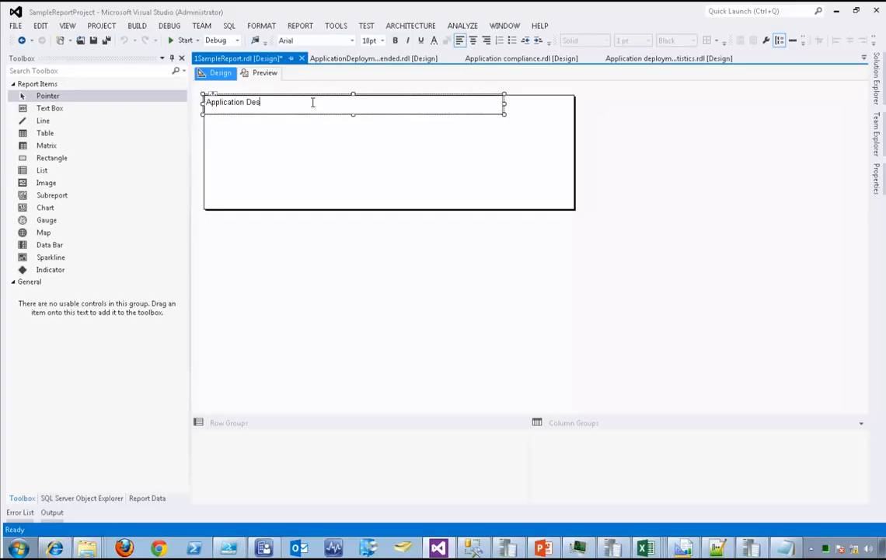
text(pplication Details Report)
- Format the Application Details Report title as bold 16pt text
key(ctrl+a)
key(ctrl+b)
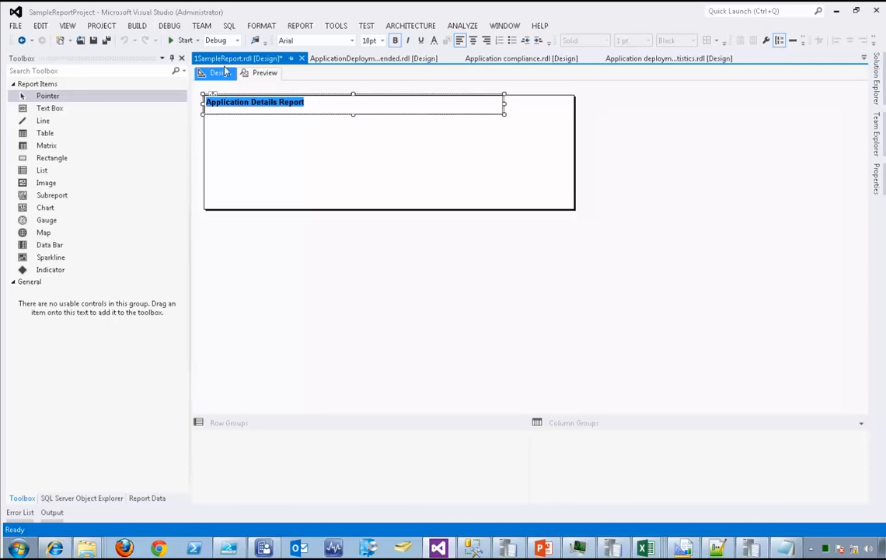
click(381, 42)
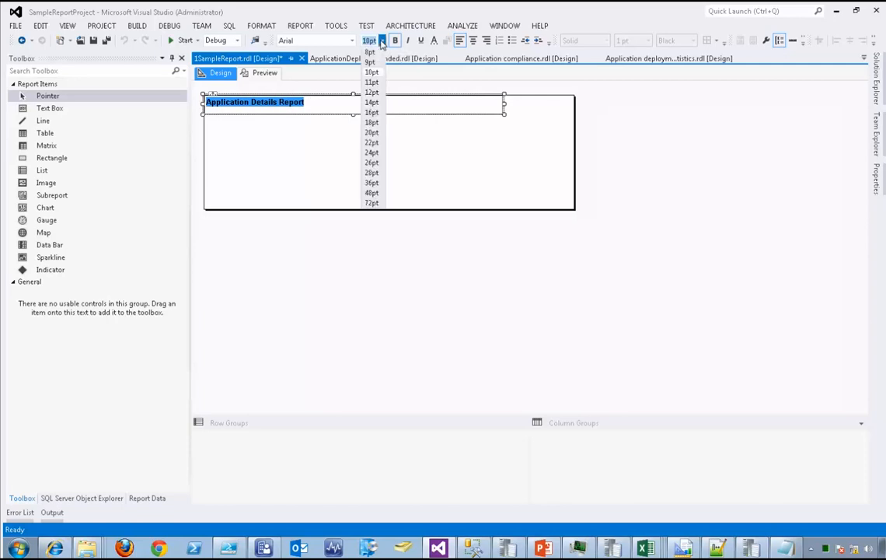
click(371, 112)
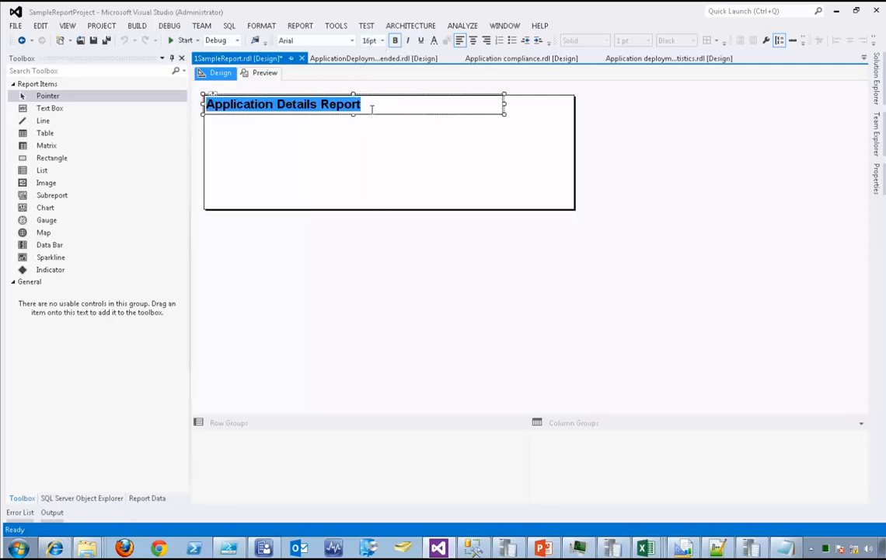
click(400, 151)
- Add a second text box directly below the title and widen it across nearly the full width of the enlarged report body
click(52, 109)
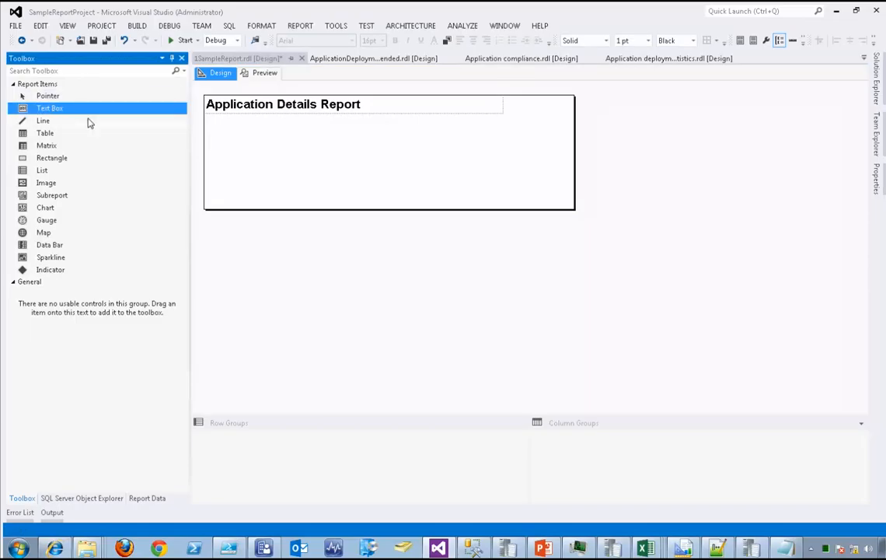
click(213, 124)
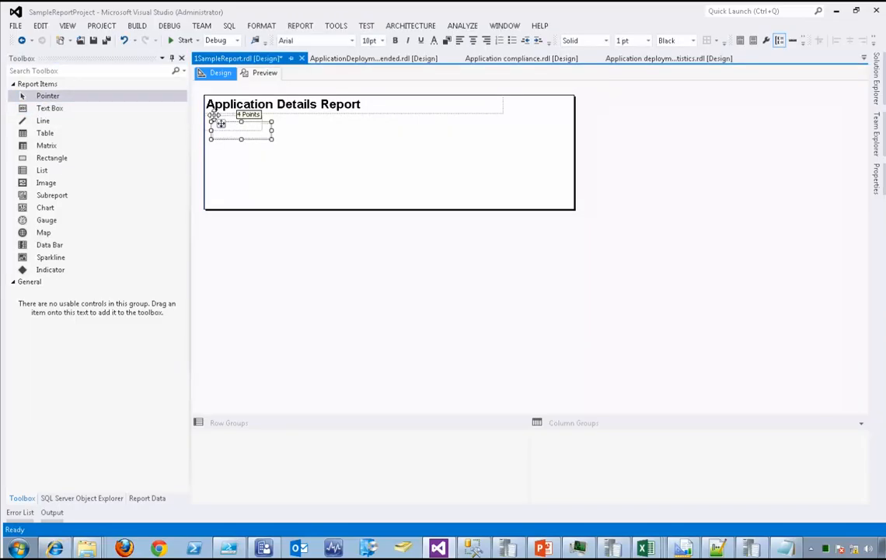
drag(221, 123, 788, 146)
click(577, 139)
click(532, 123)
drag(564, 120, 769, 121)
- Duplicate the wide text box and stack the two copies beneath the title, aligned with its starting edge
click(433, 123)
key(ctrl+c)
key(ctrl+v)
drag(222, 145, 211, 130)
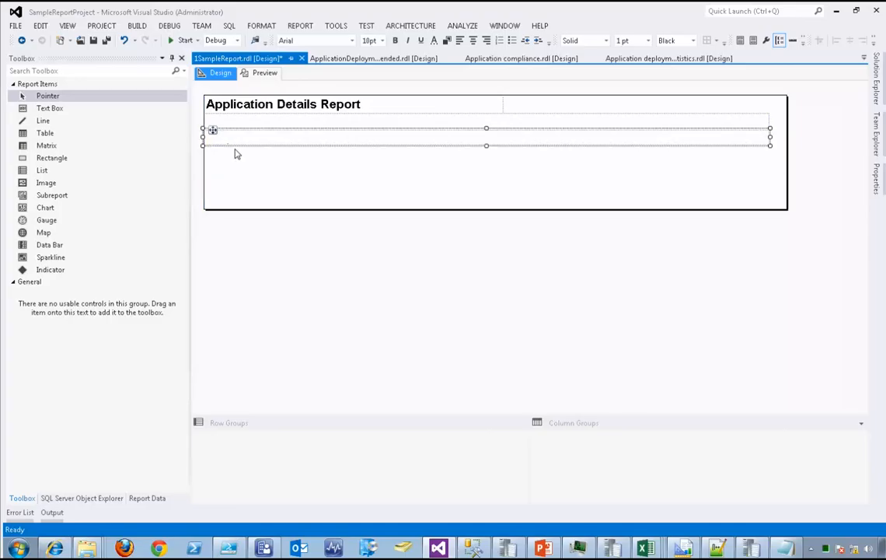
key(Up)
key(ctrl+z)
drag(216, 129, 218, 114)
- Enter HTML in the upper wide text box and EMAIL in the lower one
click(240, 119)
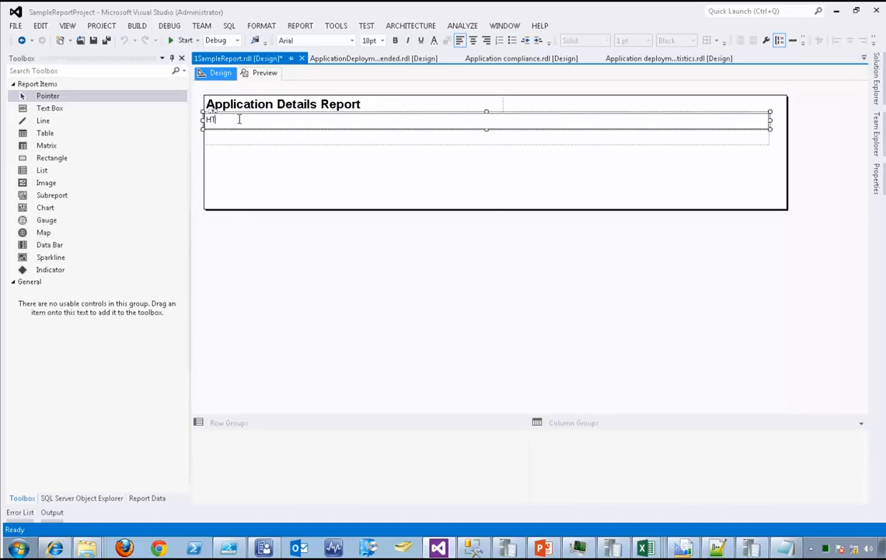
text(HTML)
click(245, 137)
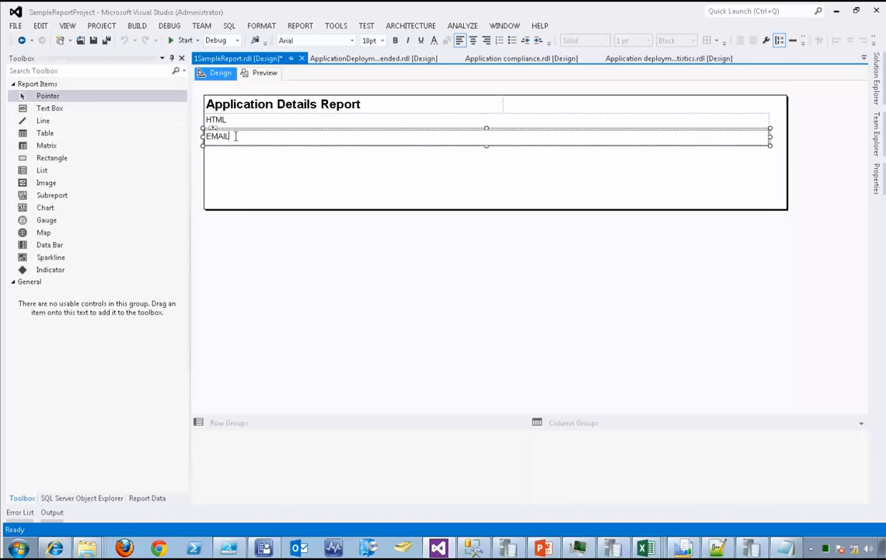
click(254, 171)
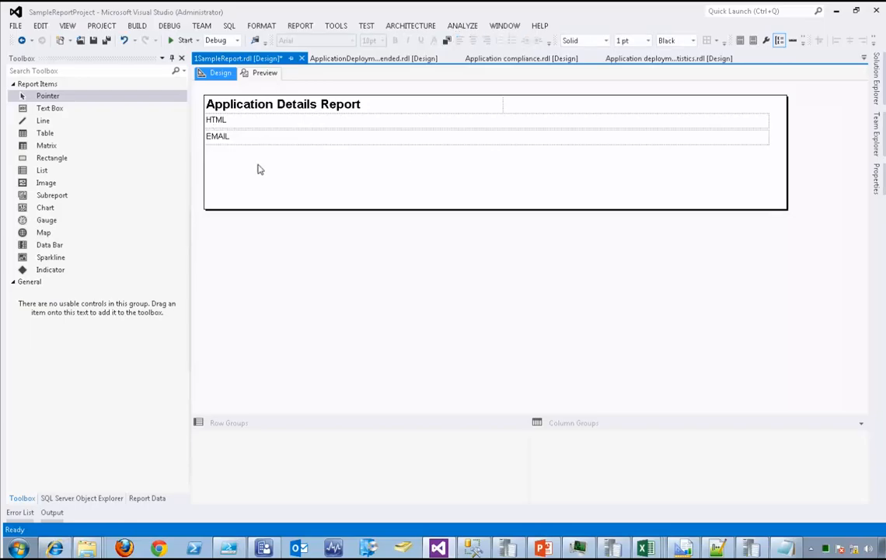
- Move the EMAIL text box up so it sits directly against the HTML text box
click(243, 138)
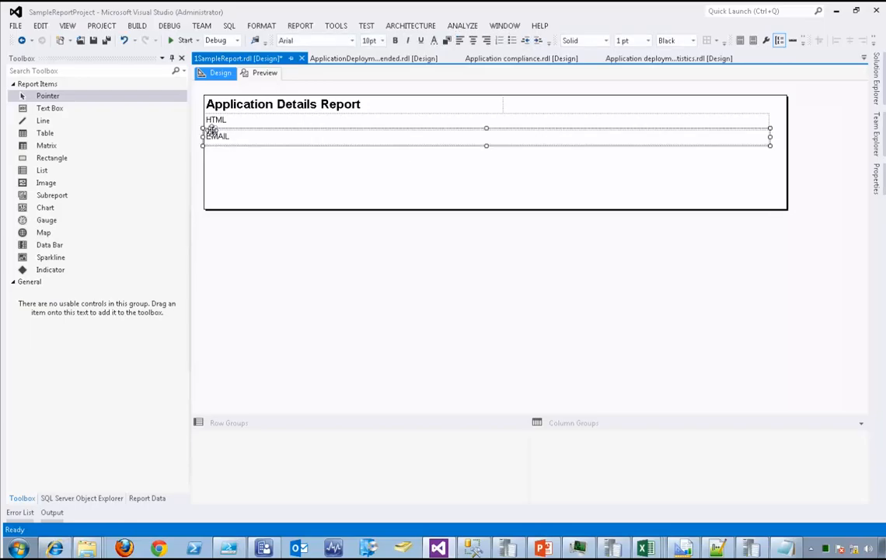
drag(211, 129, 209, 128)
click(271, 196)
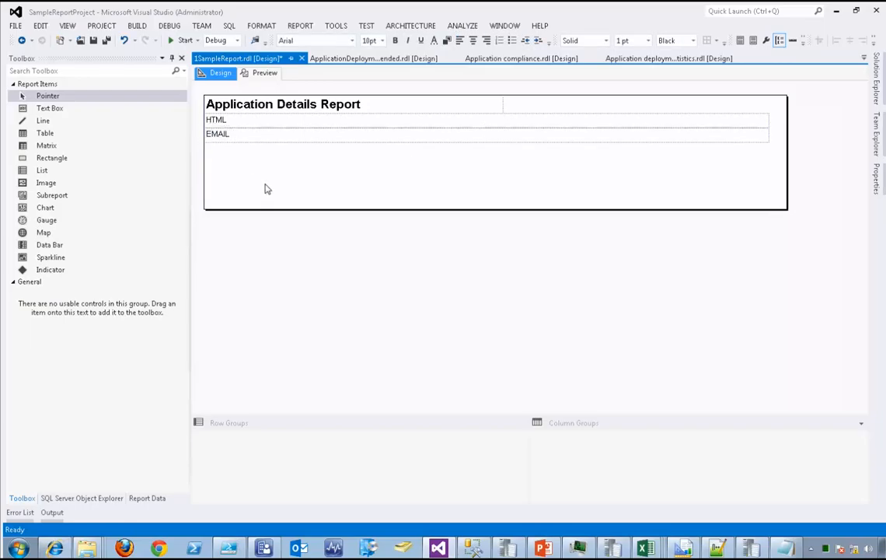
click(218, 122)
click(222, 135)
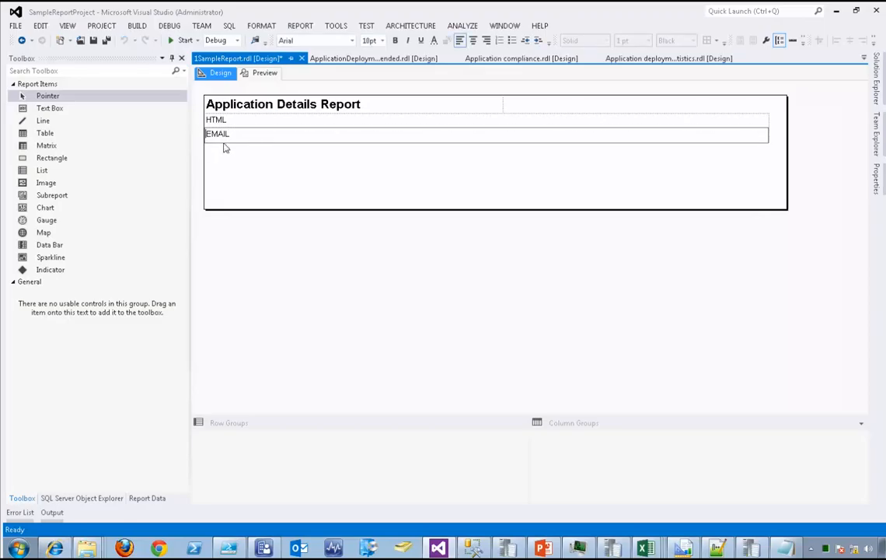
click(181, 163)
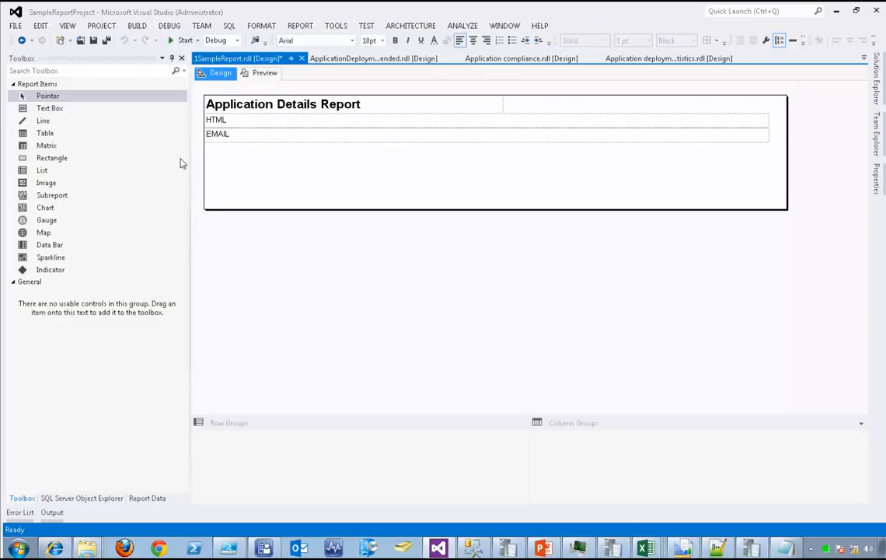
- Insert a table below the EMAIL text box and place the AppDeploymentDetails field MachineName in its middle data cell
click(49, 134)
click(230, 157)
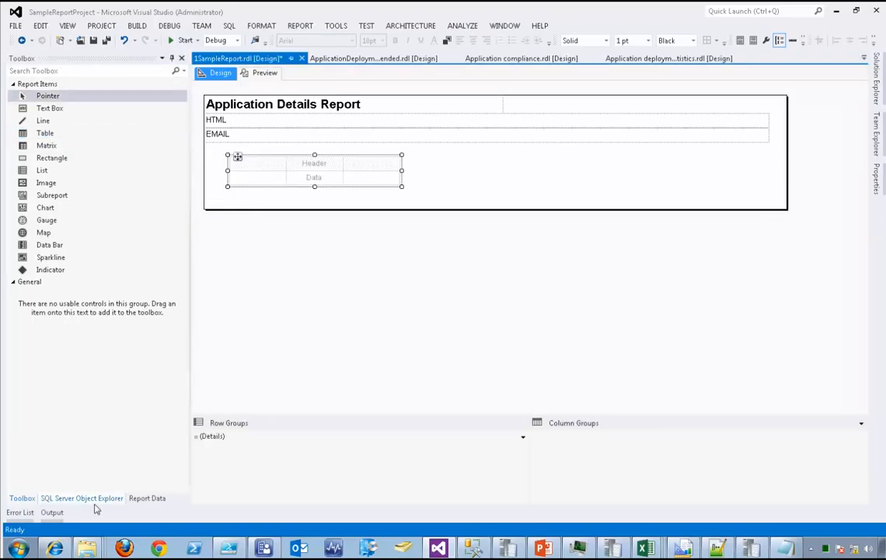
click(147, 500)
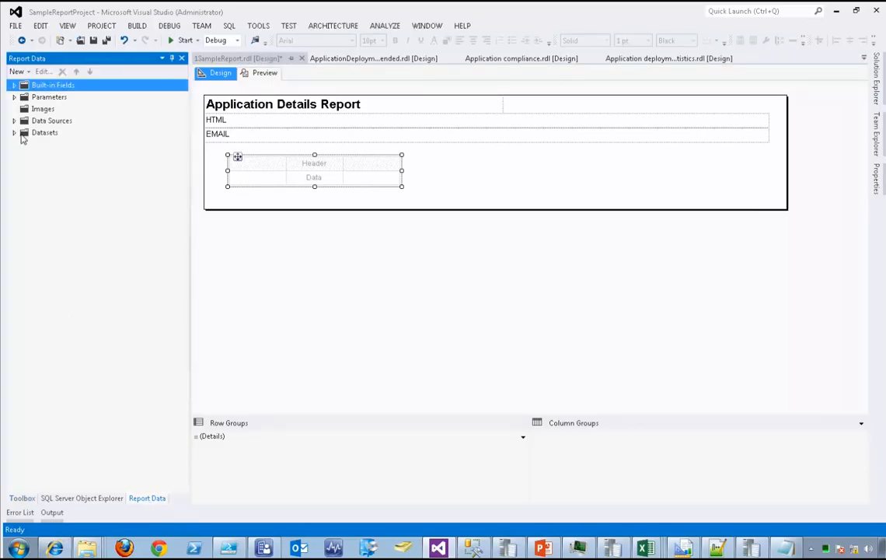
click(22, 136)
double_click(20, 136)
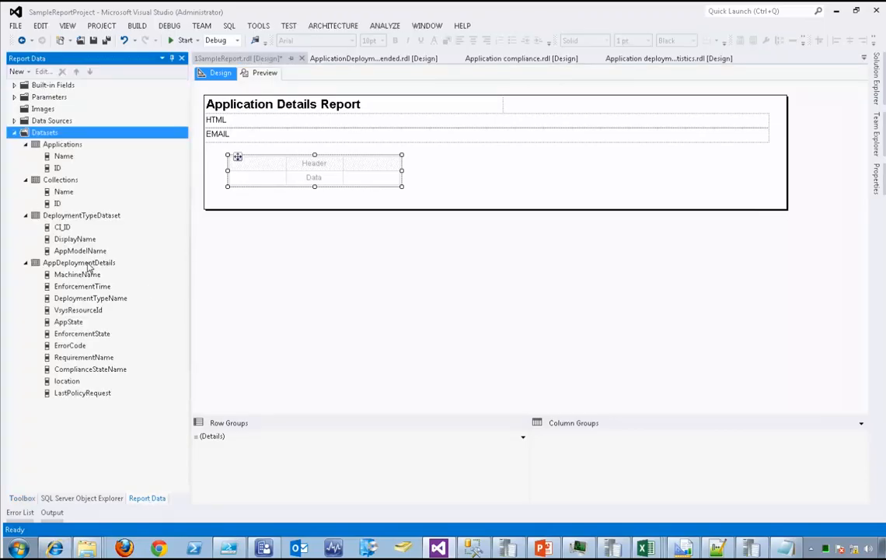
click(59, 275)
drag(59, 275, 315, 182)
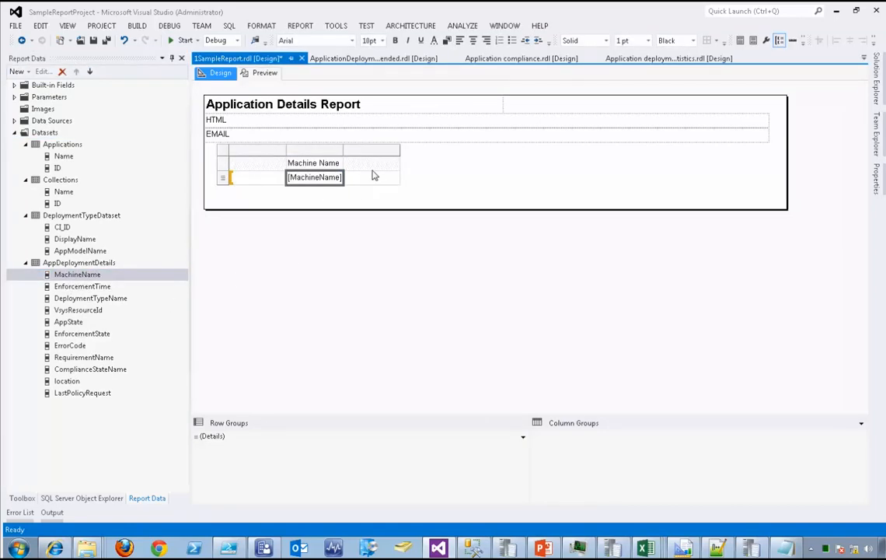
- Add the EnforcementTime field to the table's last data cell and delete the empty first column
click(395, 177)
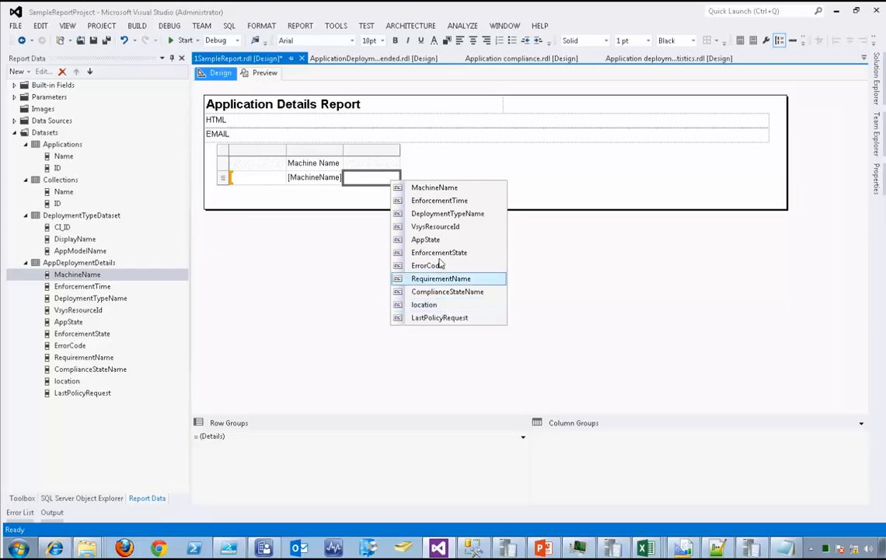
click(459, 201)
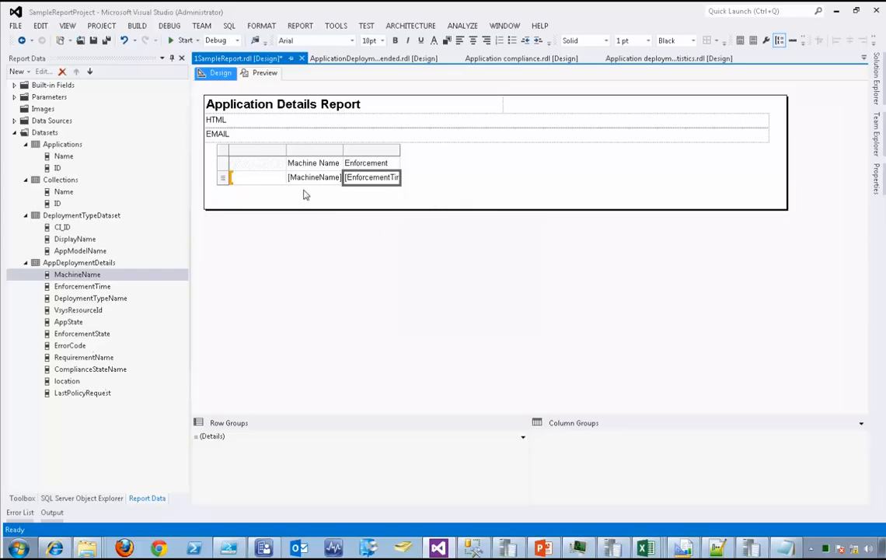
click(266, 151)
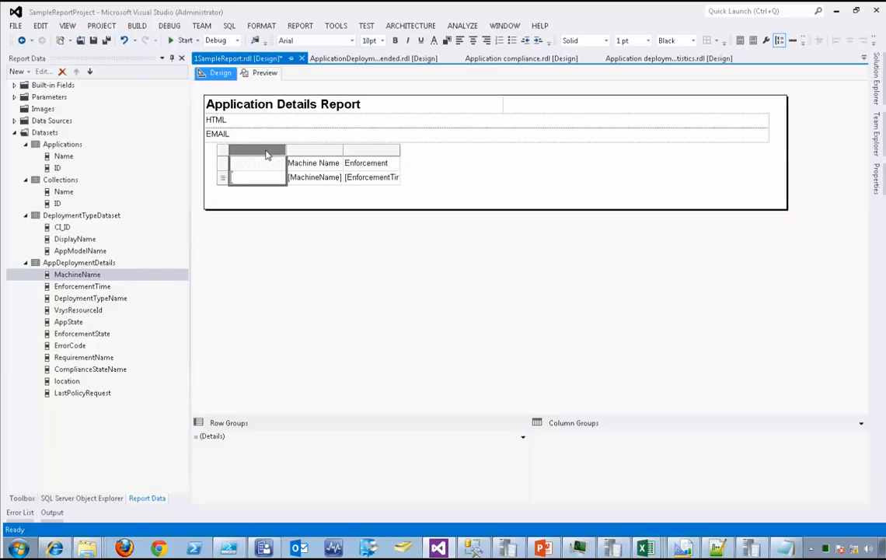
right_click(266, 153)
click(299, 170)
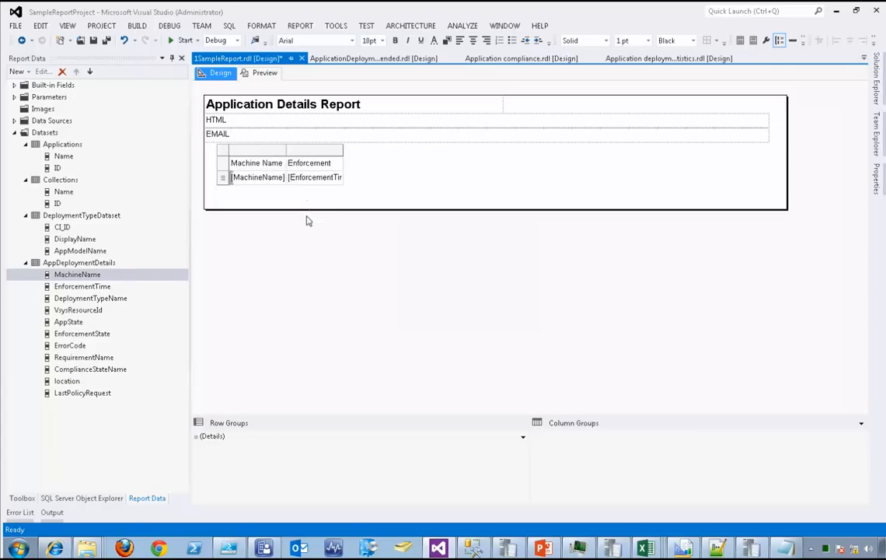
click(287, 235)
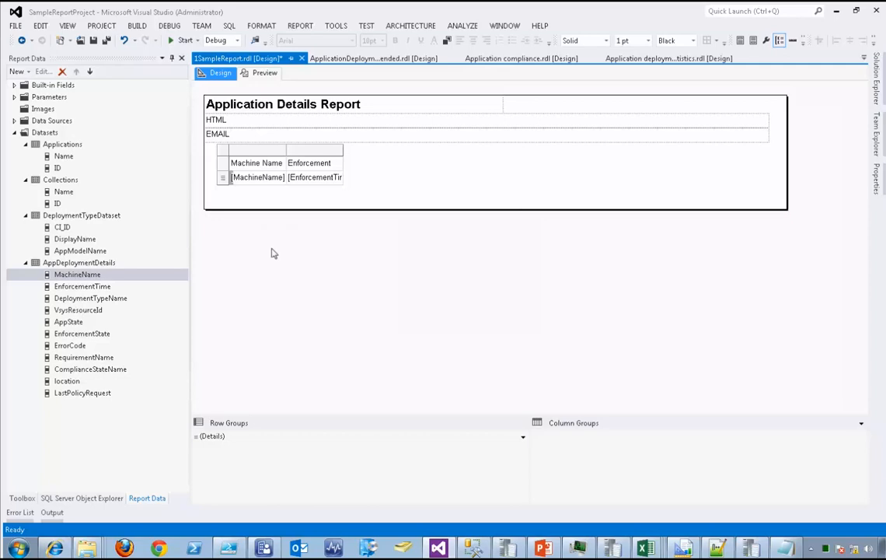
- Add a parent row group with a group header to the MachineName details row, grouped by AppState
right_click(257, 178)
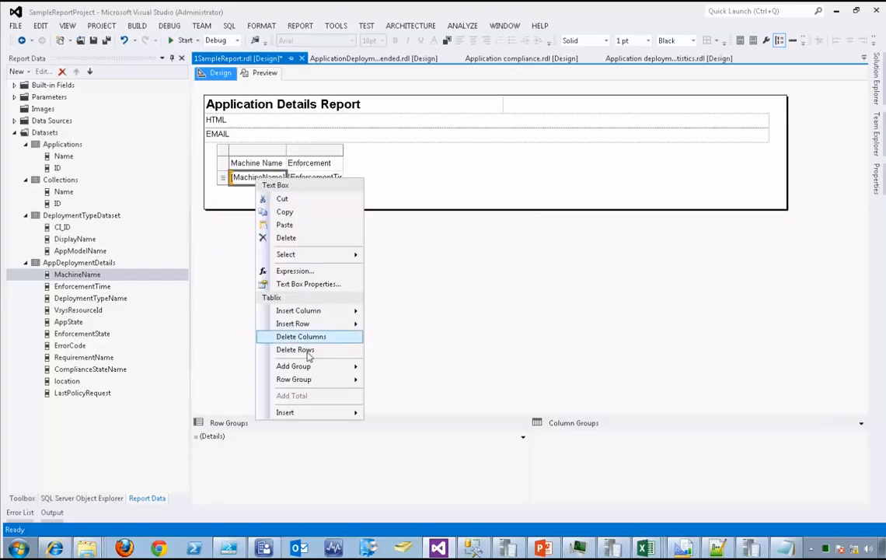
mouse_move(308, 370)
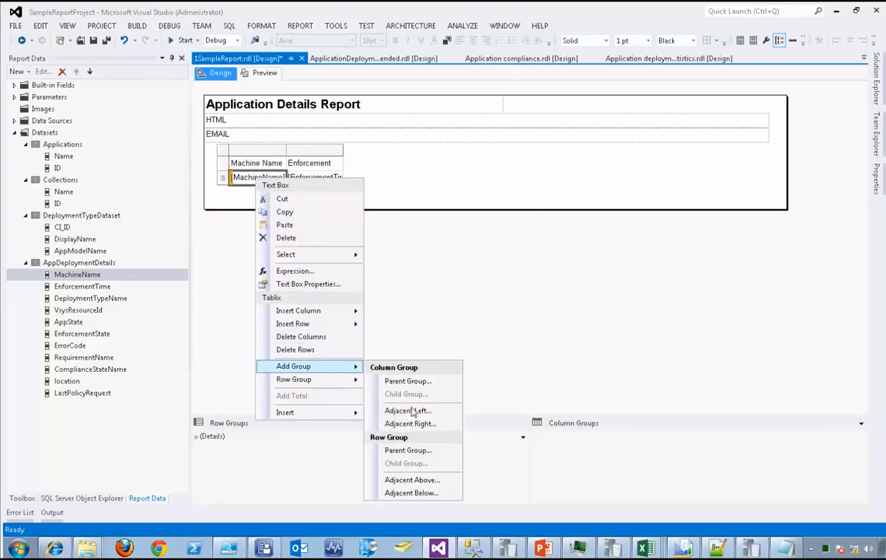
click(431, 451)
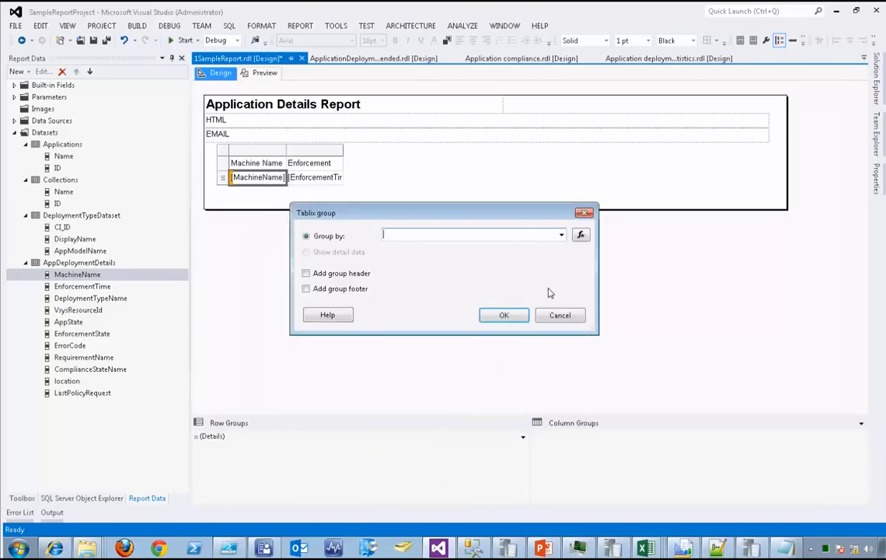
click(561, 236)
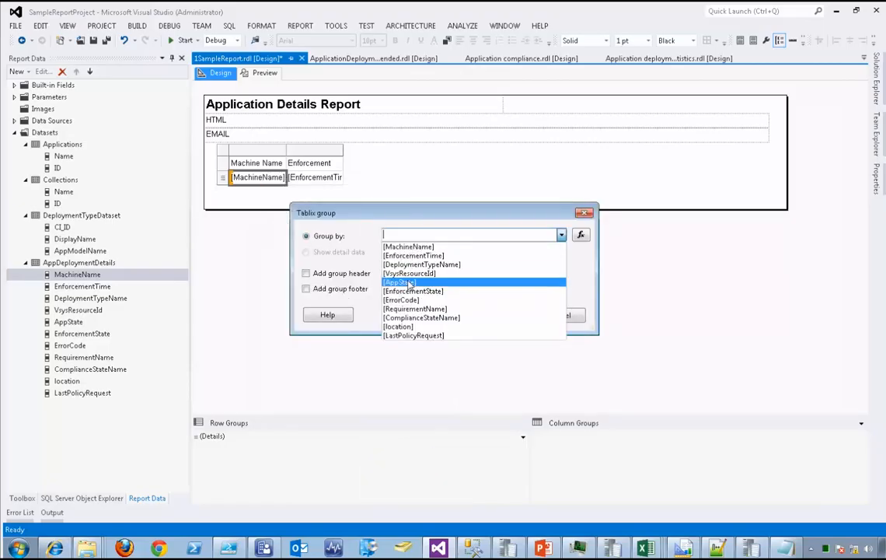
click(408, 283)
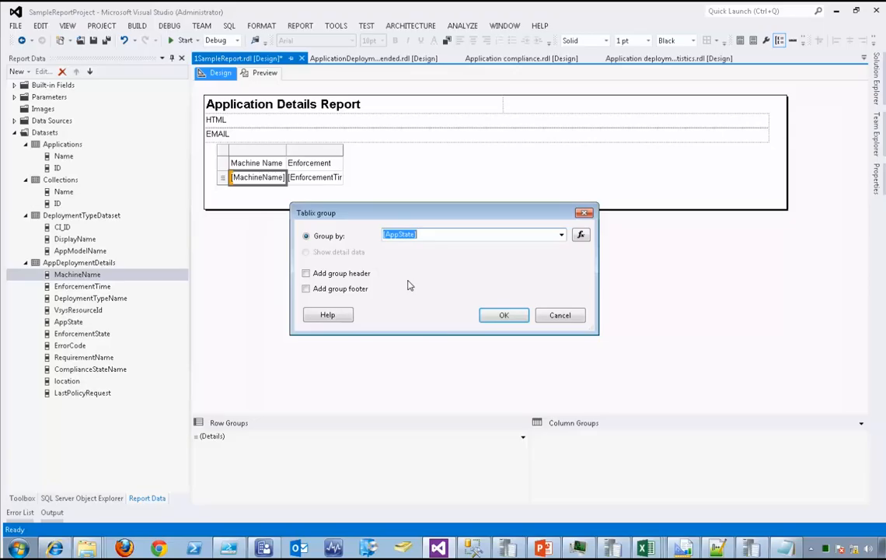
click(307, 273)
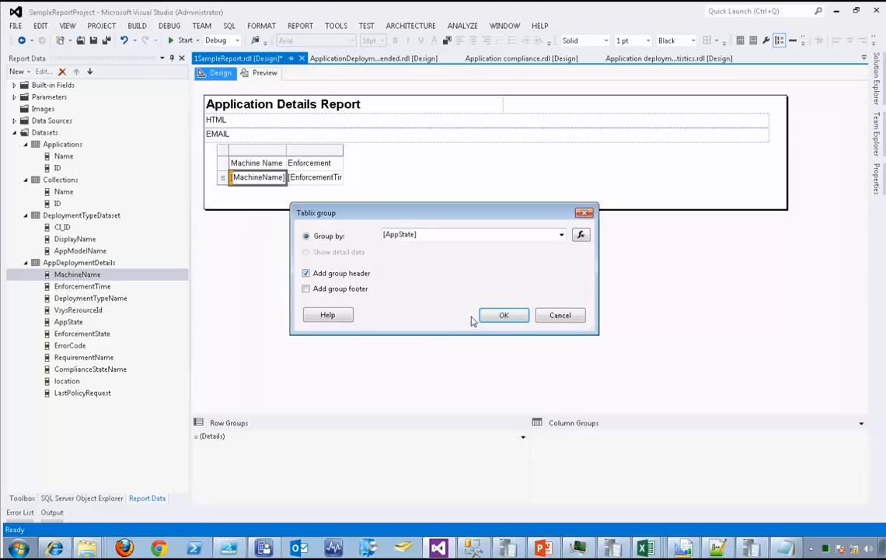
click(503, 315)
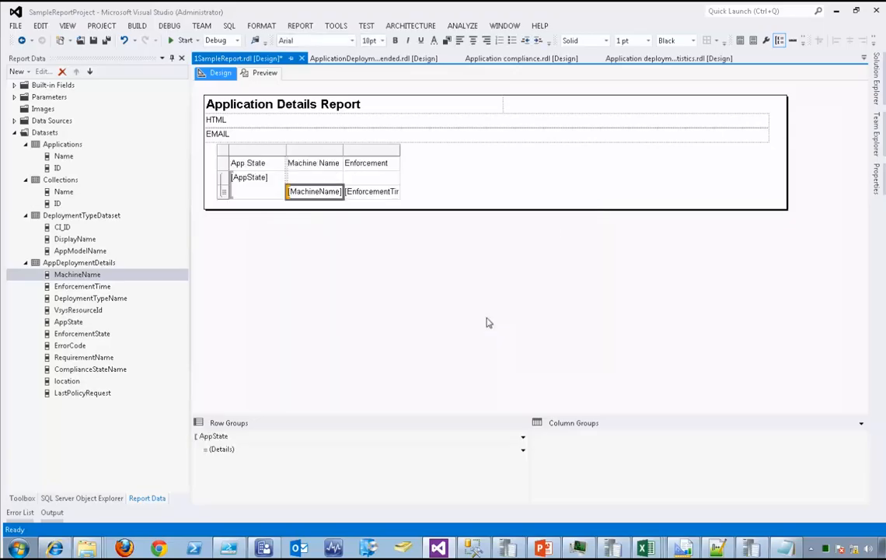
- Add a parent row group with a group header above the AppState group, grouped by ComplianceStateName
click(255, 189)
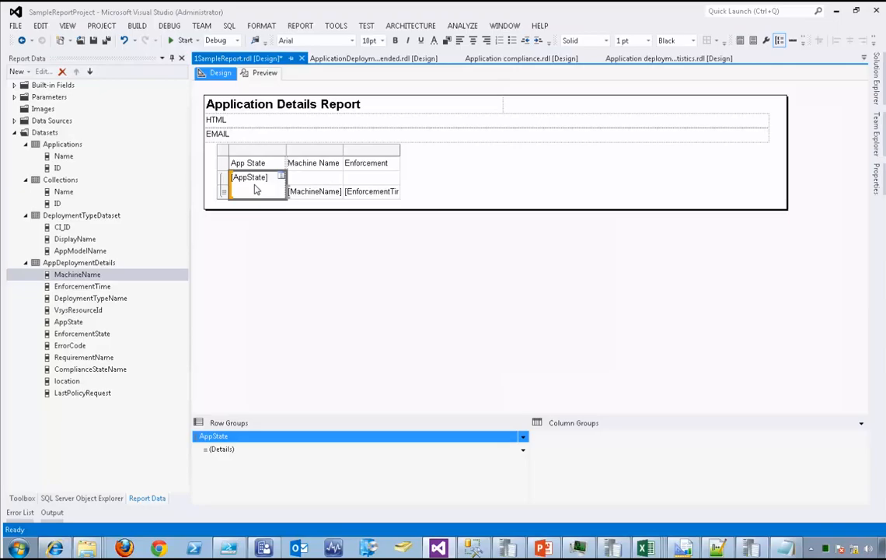
right_click(255, 189)
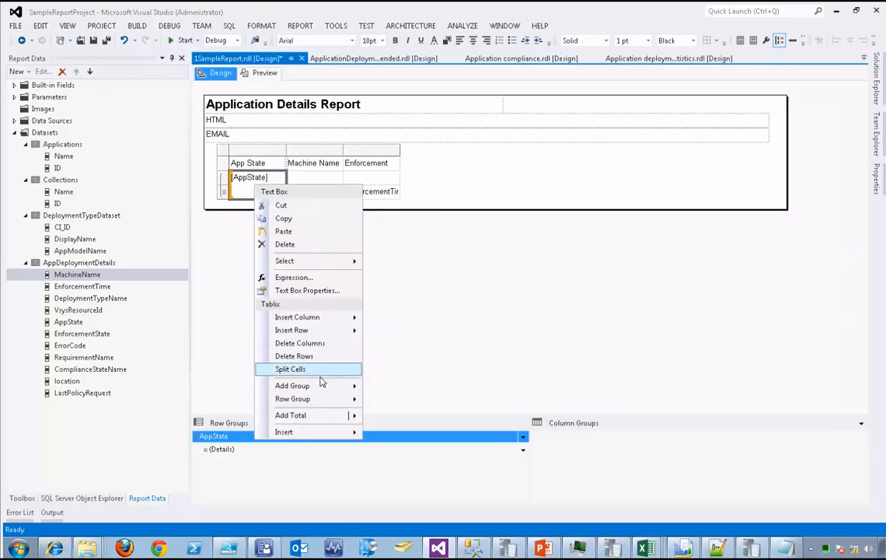
mouse_move(314, 389)
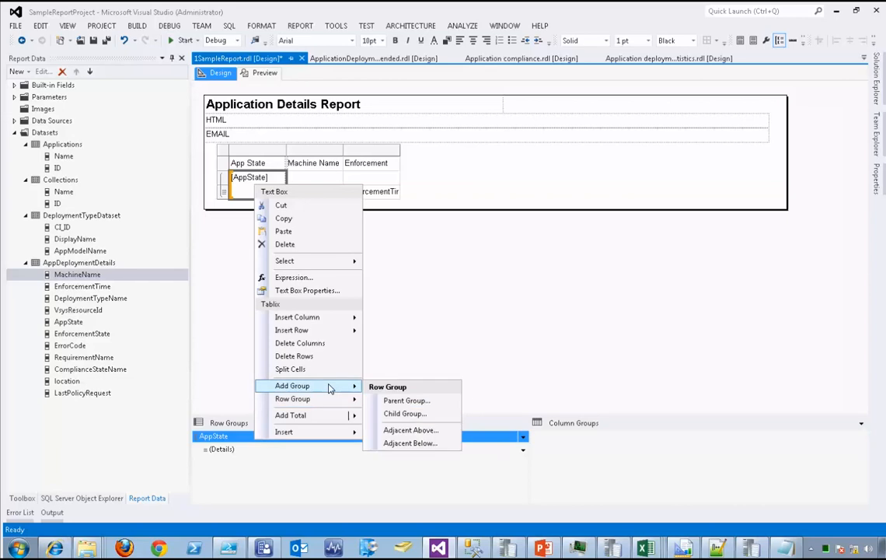
click(433, 407)
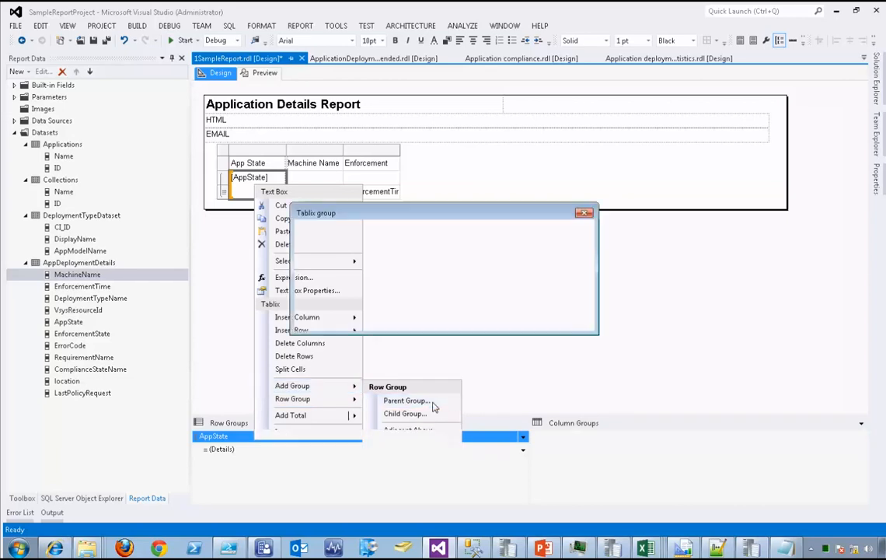
click(561, 235)
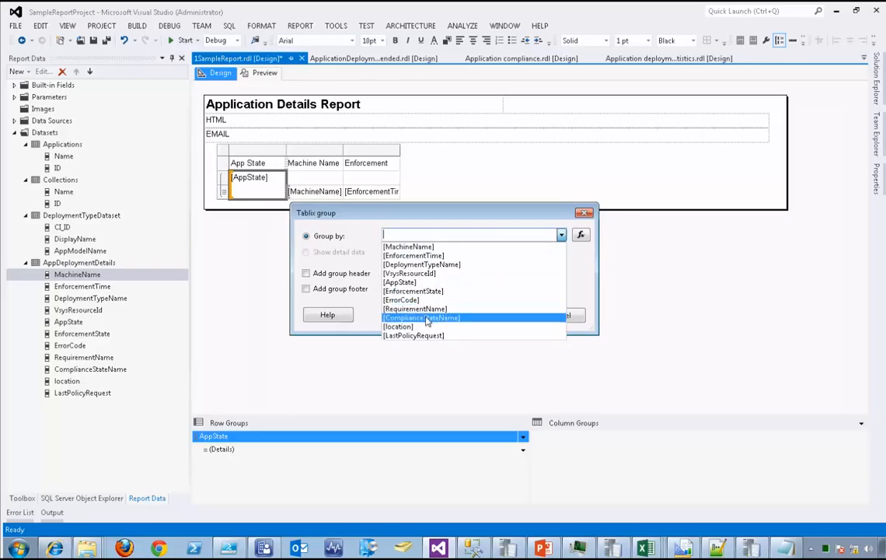
click(426, 319)
click(338, 274)
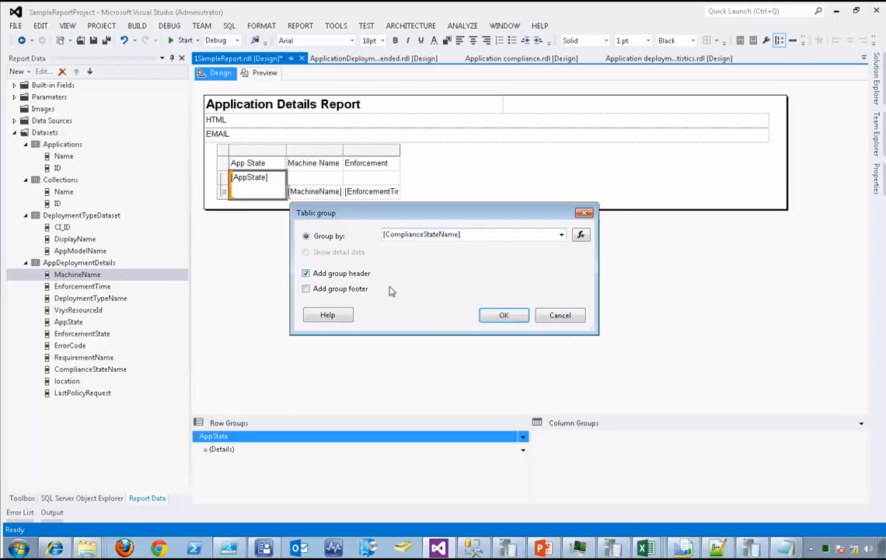
click(502, 315)
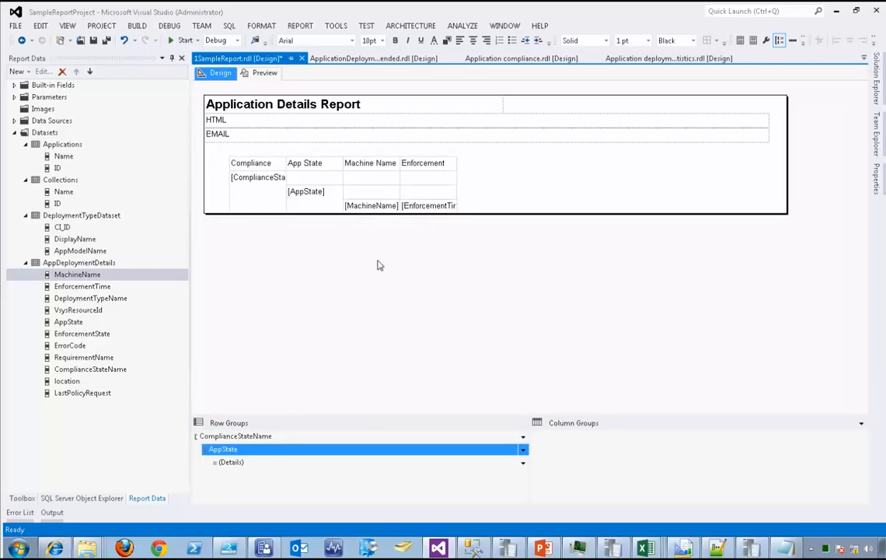
- Try to preview the report for Log Parser 2.2, collection All Systems and deployment type Log Parser 2.2 - Windows Installer (*.msi file), leaving Location blank
click(264, 74)
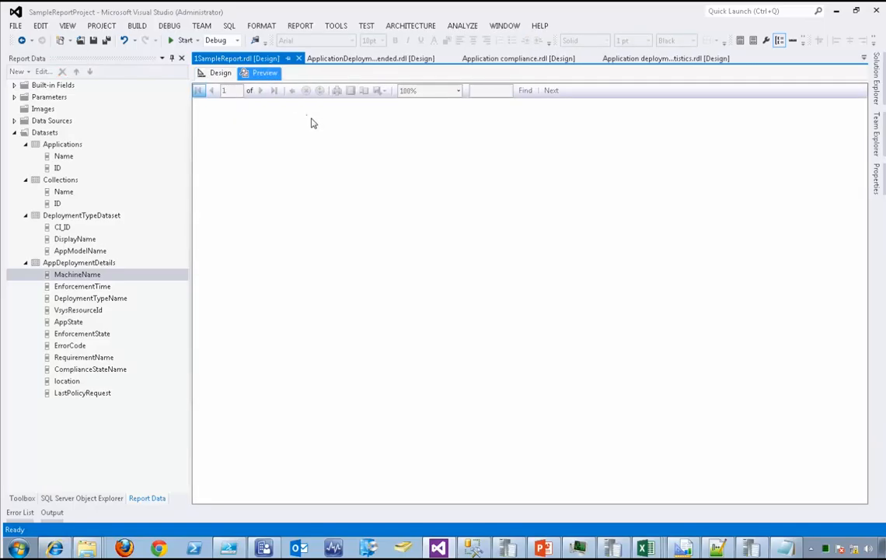
click(330, 93)
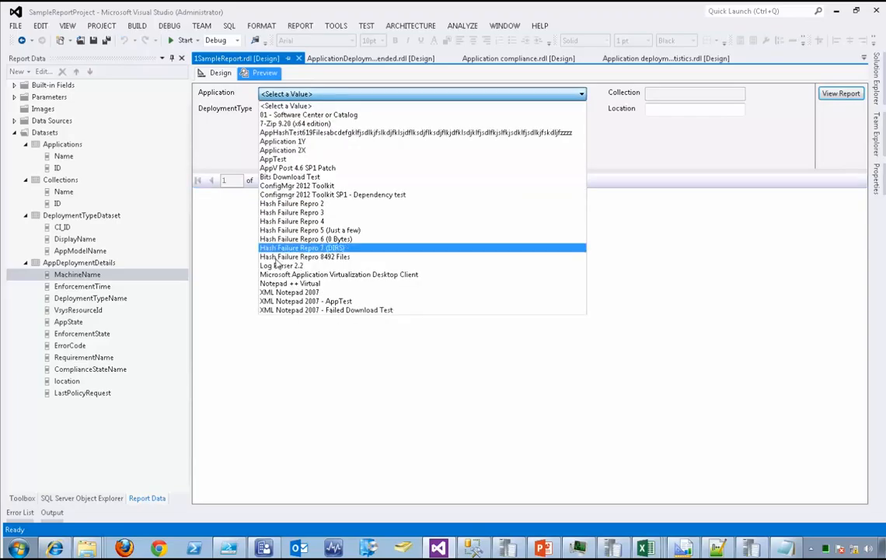
click(280, 266)
click(673, 94)
click(673, 116)
click(334, 109)
click(311, 130)
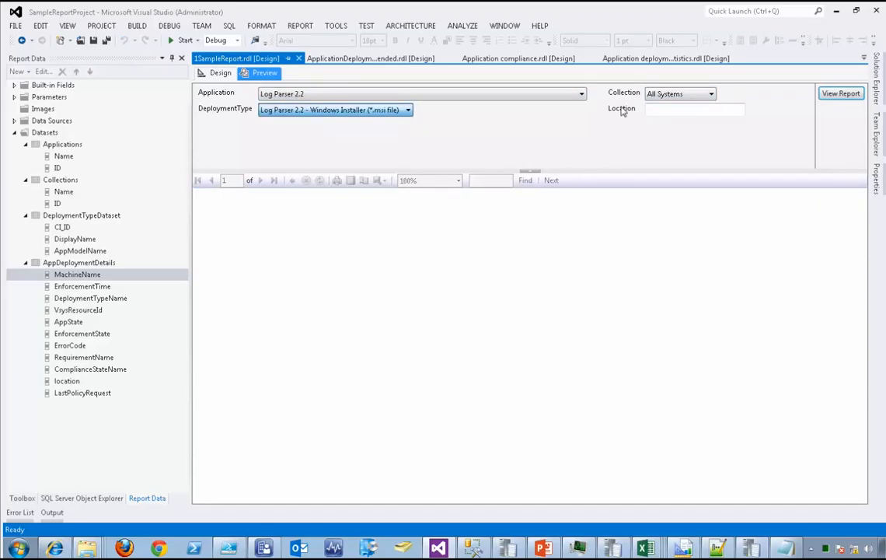
click(843, 95)
click(563, 322)
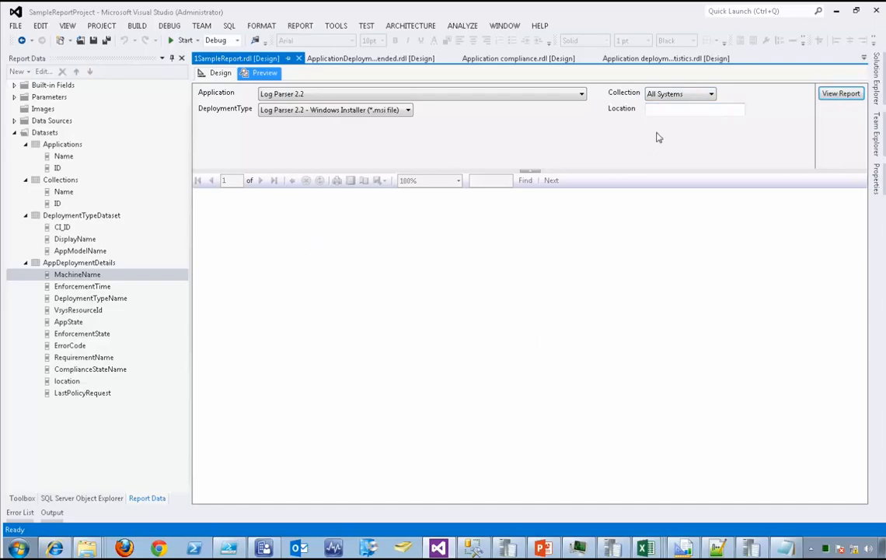
- Return to the report design, set the Location parameter's visibility to Hidden and check its default values
click(218, 74)
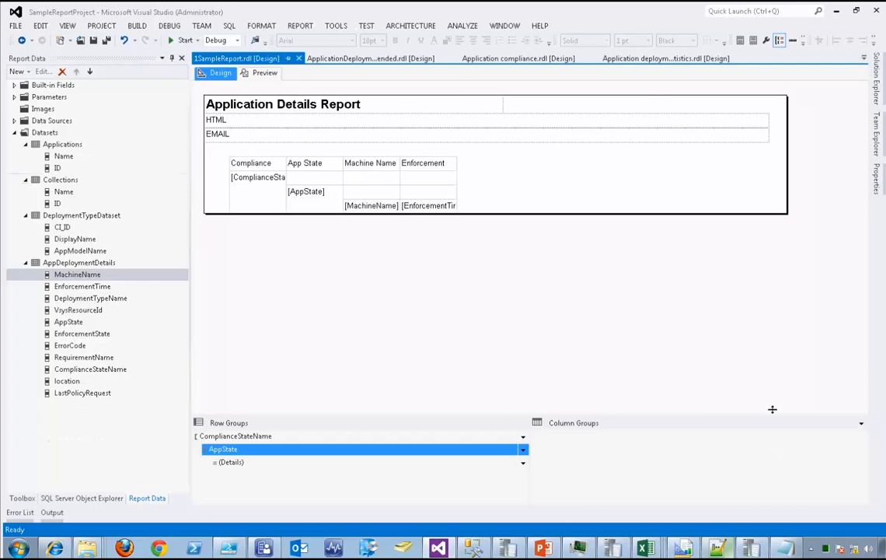
click(14, 96)
click(57, 169)
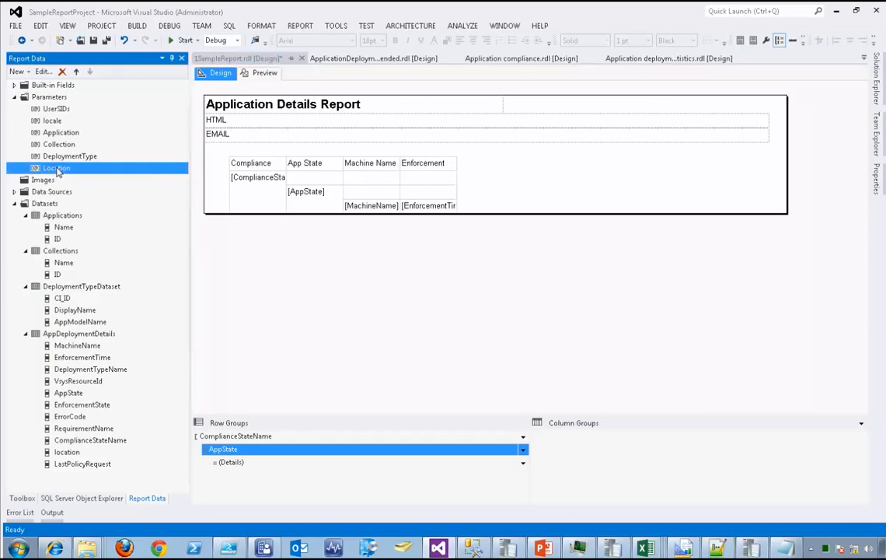
double_click(56, 169)
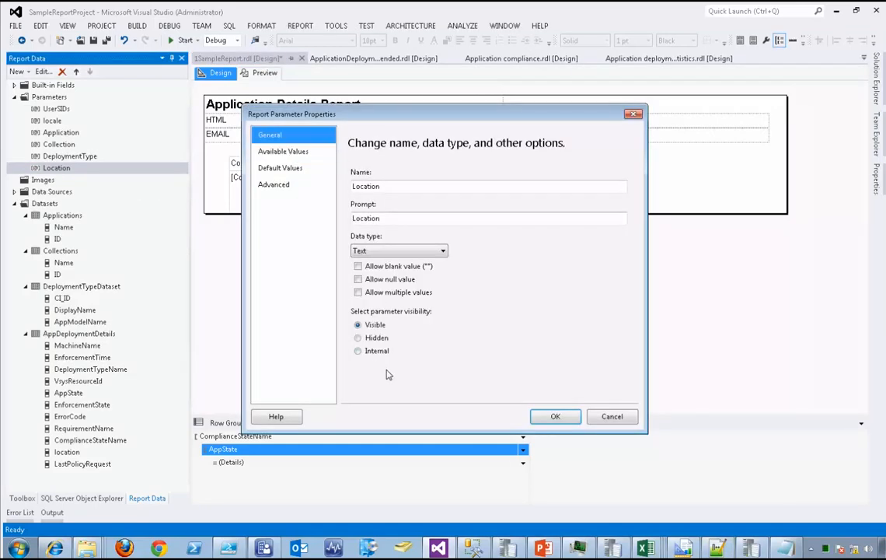
click(373, 340)
click(284, 152)
click(289, 169)
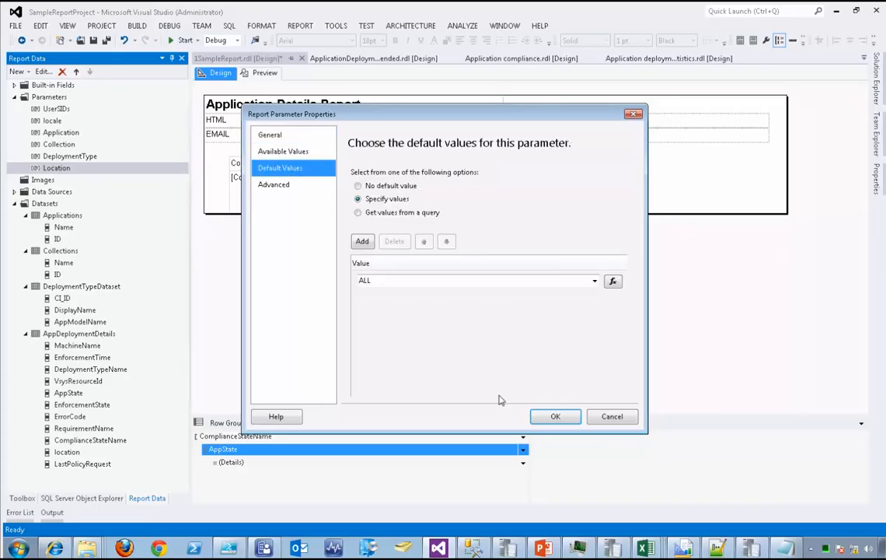
click(555, 416)
- Preview the report for Log Parser 2.2, collection All Systems and deployment type Log Parser 2.2 - Windows Installer (*.msi file), and review the grouped rows
click(264, 72)
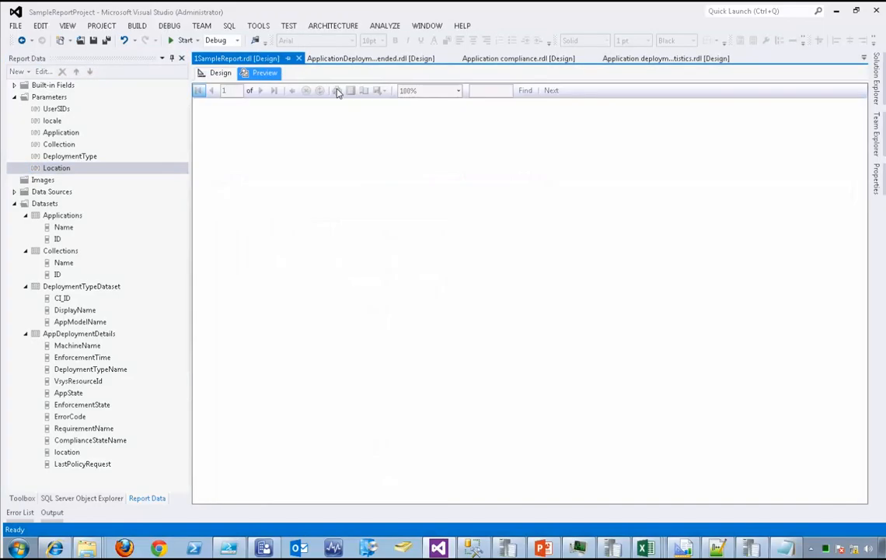
click(318, 94)
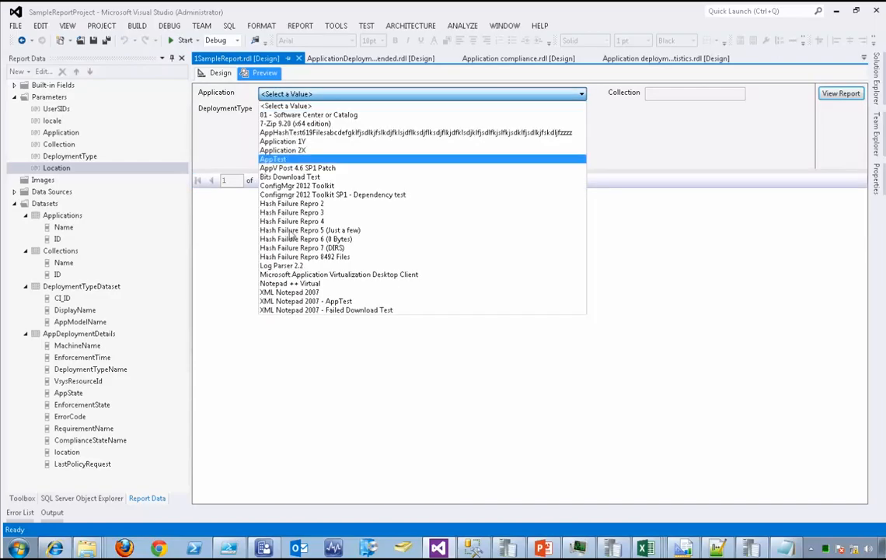
click(274, 266)
click(671, 94)
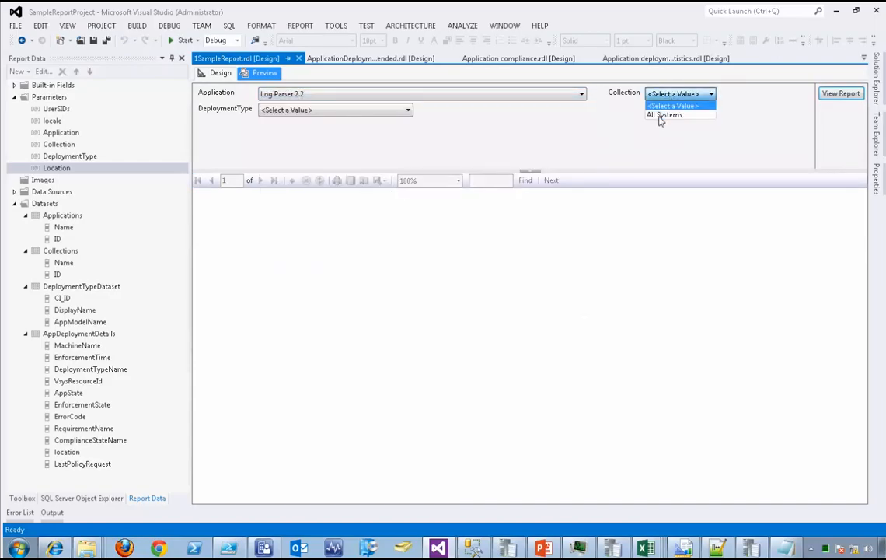
click(665, 115)
click(285, 109)
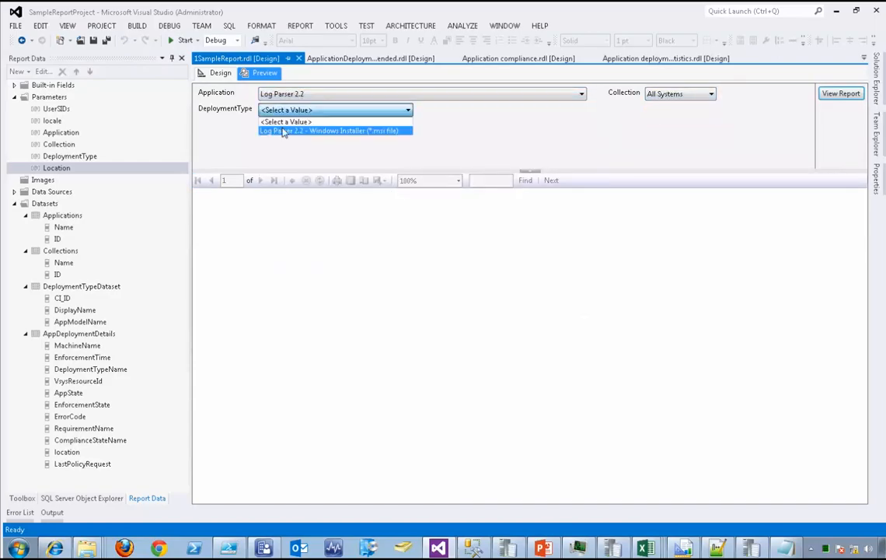
click(303, 131)
click(844, 94)
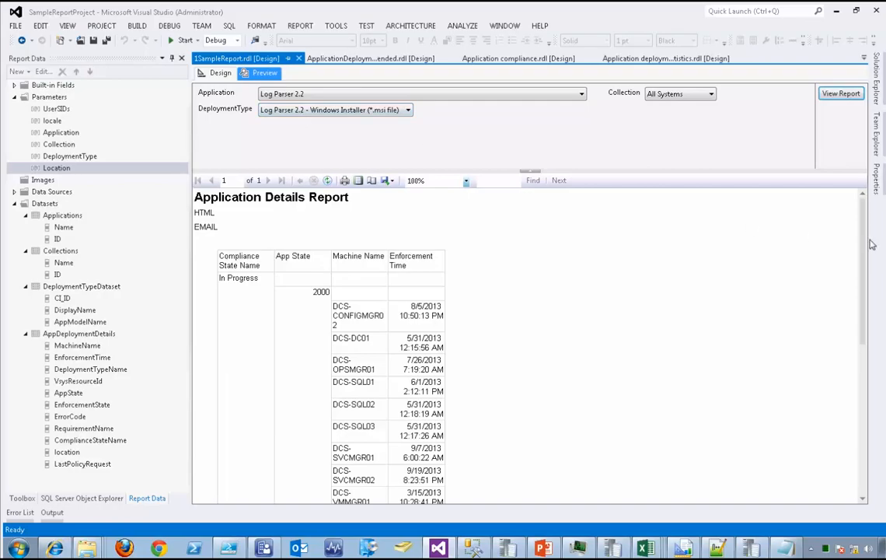
drag(868, 257, 868, 267)
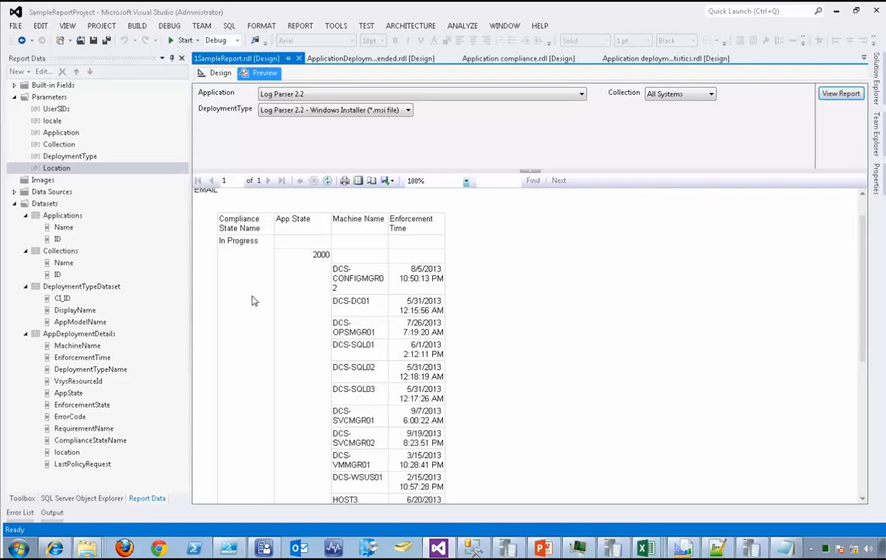
drag(864, 273, 865, 251)
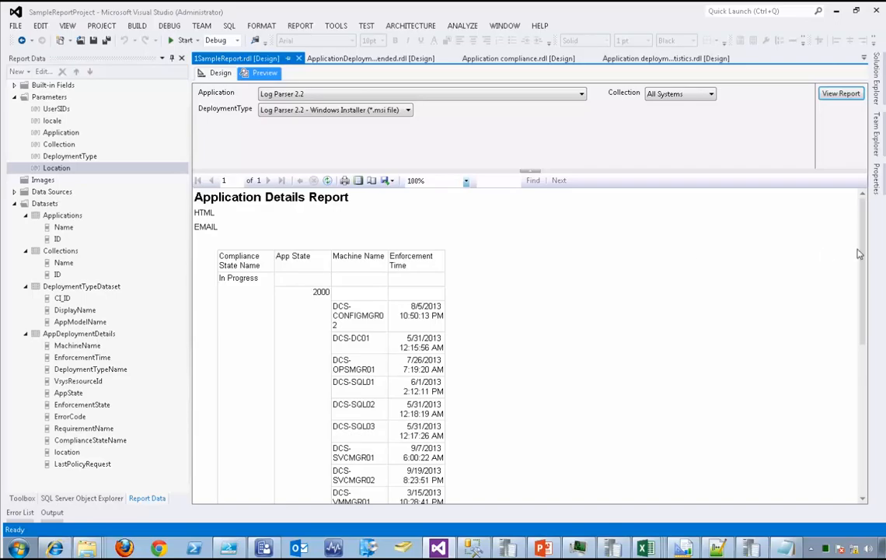
drag(866, 269, 868, 300)
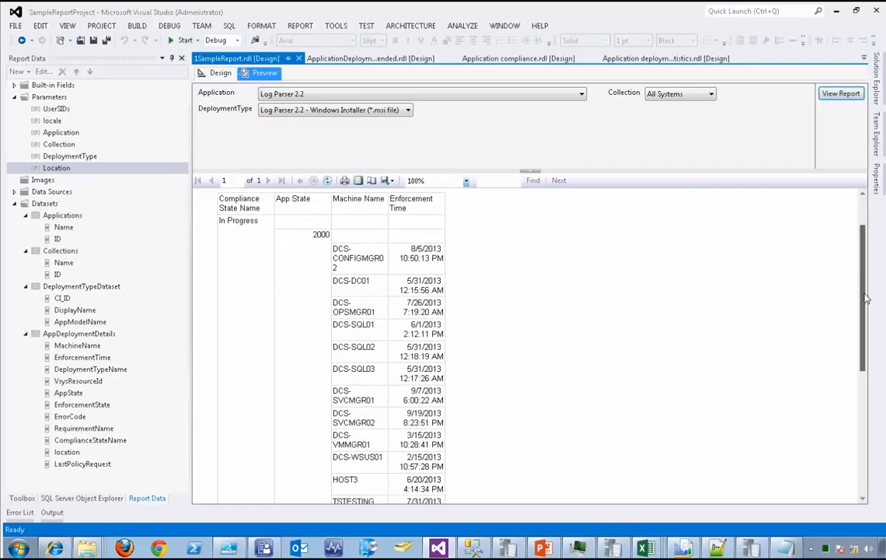
drag(866, 299, 865, 367)
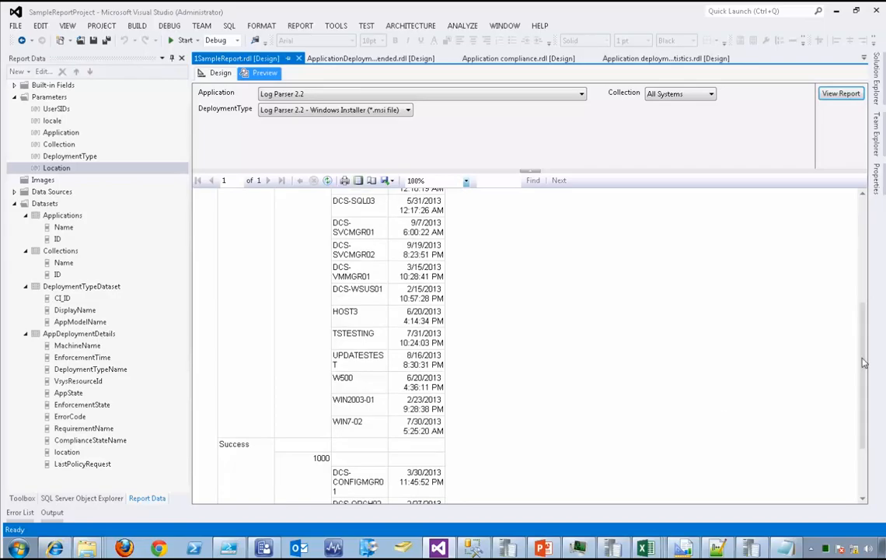
scroll(621, 282, up, 5)
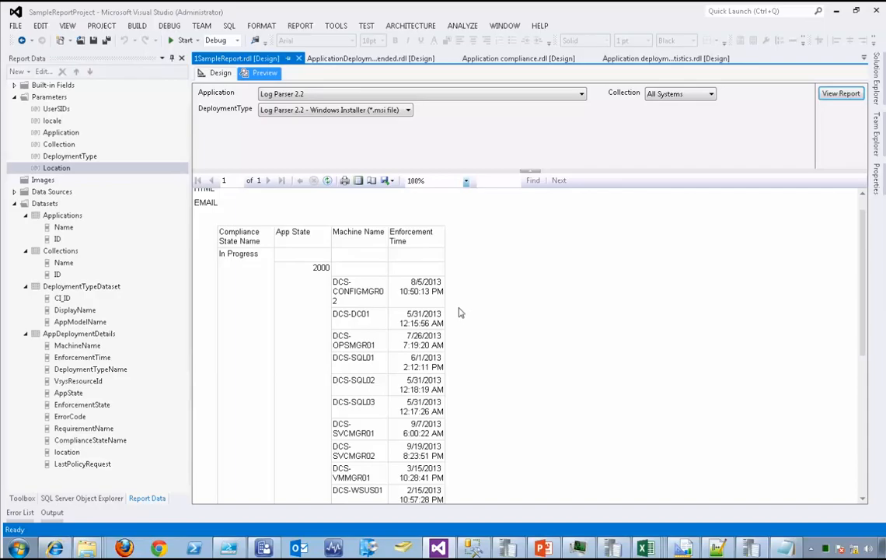
- Return to the report design and make the table's header row bold
click(204, 73)
click(358, 162)
click(223, 163)
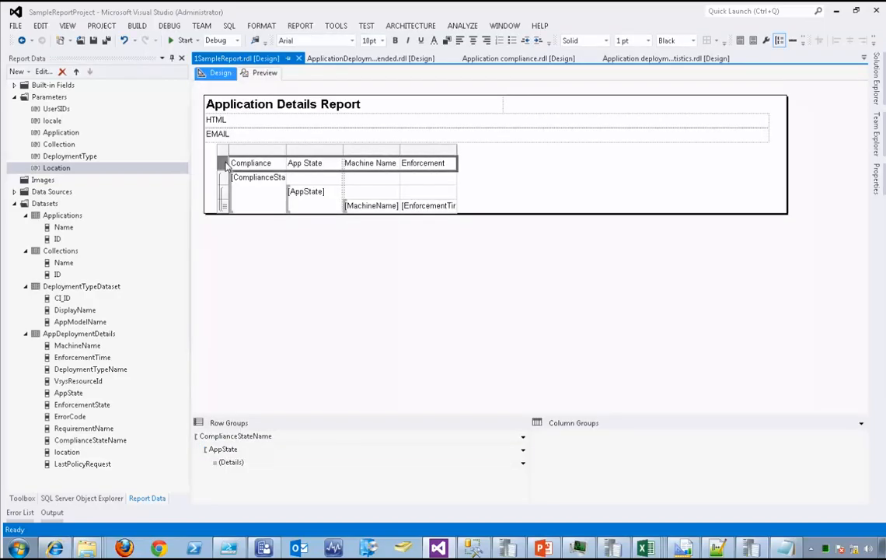
key(ctrl+b)
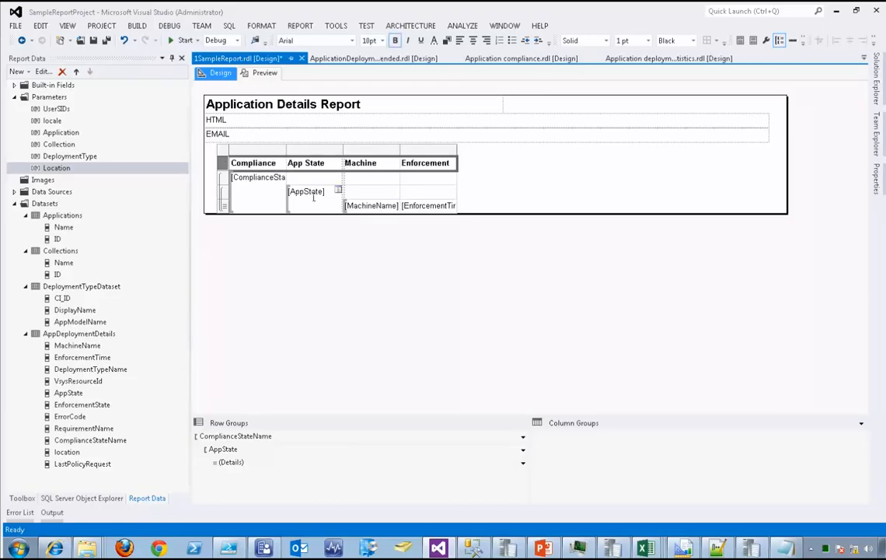
- Replace the AppState cell's expression with =SrsResources.Localization.GetStateMessage(1702,Fields!AppState.Value , User!Language), copied from the queries file in Notepad
right_click(306, 191)
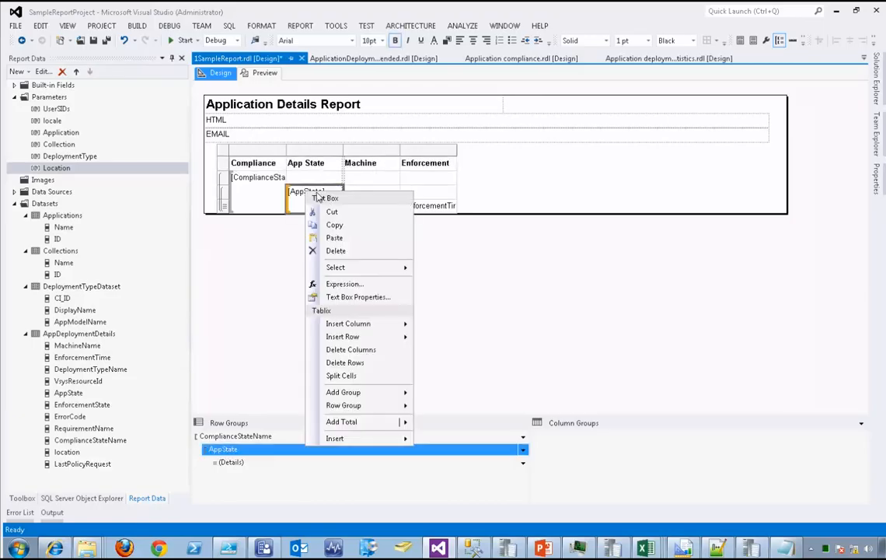
click(336, 285)
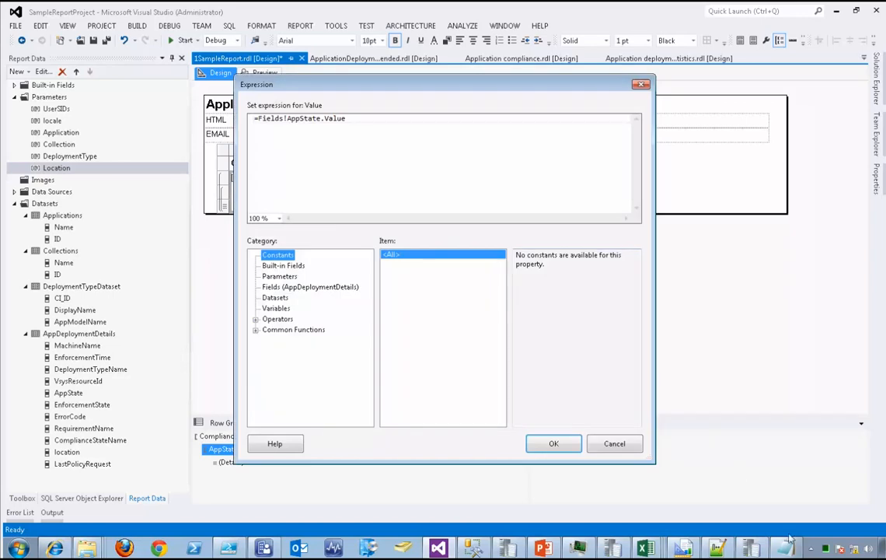
click(785, 546)
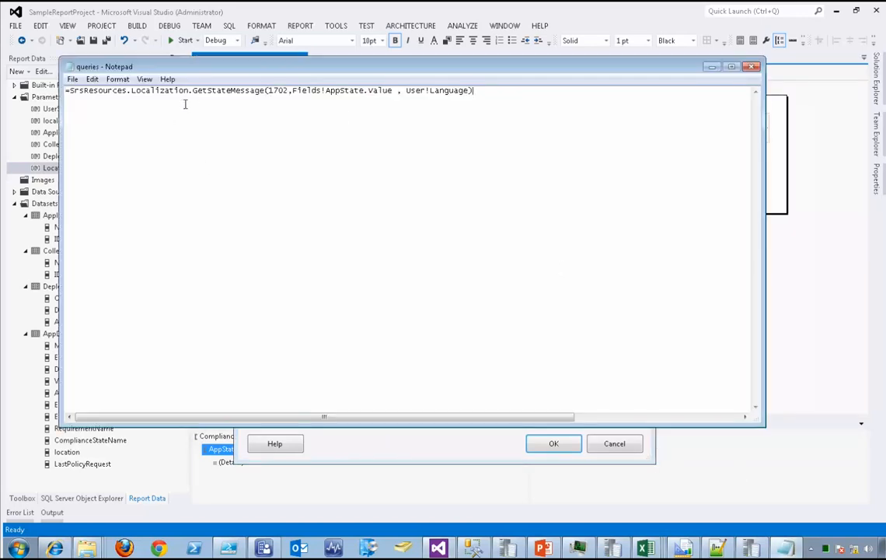
drag(525, 105, 47, 98)
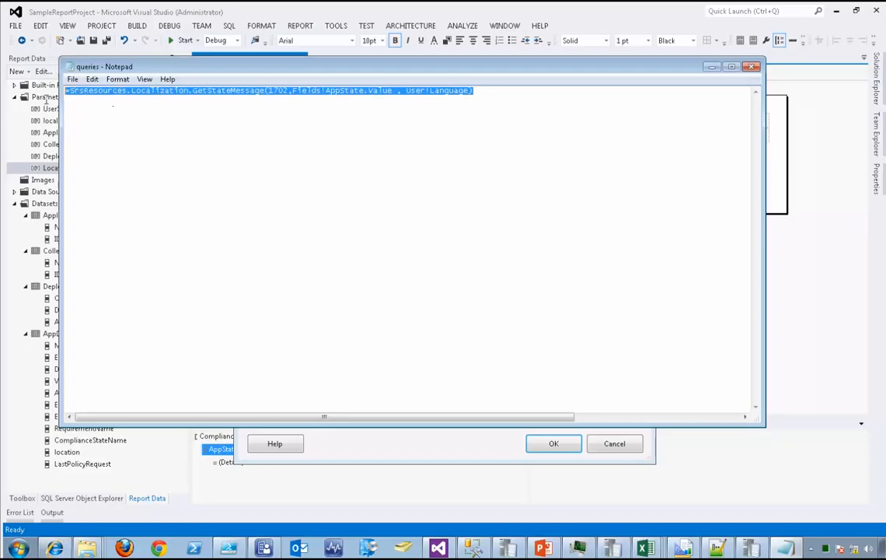
click(712, 67)
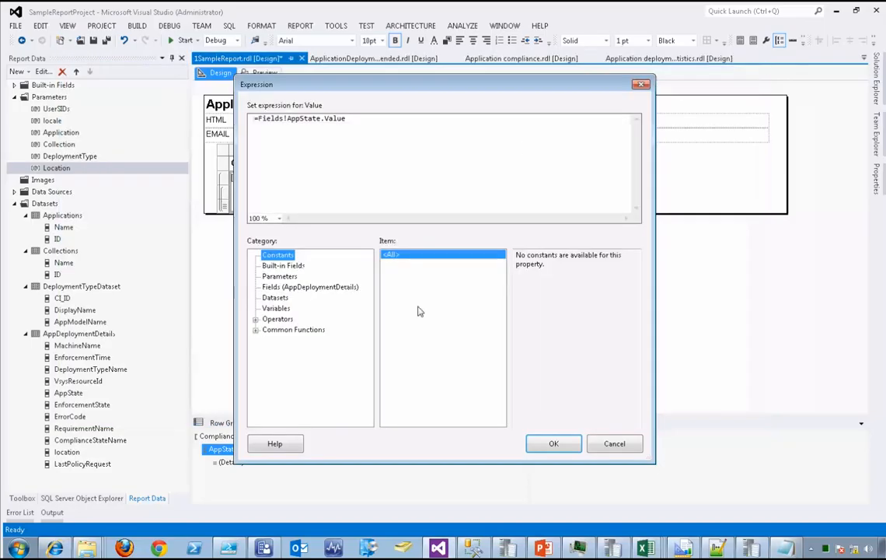
click(381, 180)
key(ctrl+a)
text(=strResources.Localization.GetStateMessage(CINT(Fields!AppState.Value), User!Language))
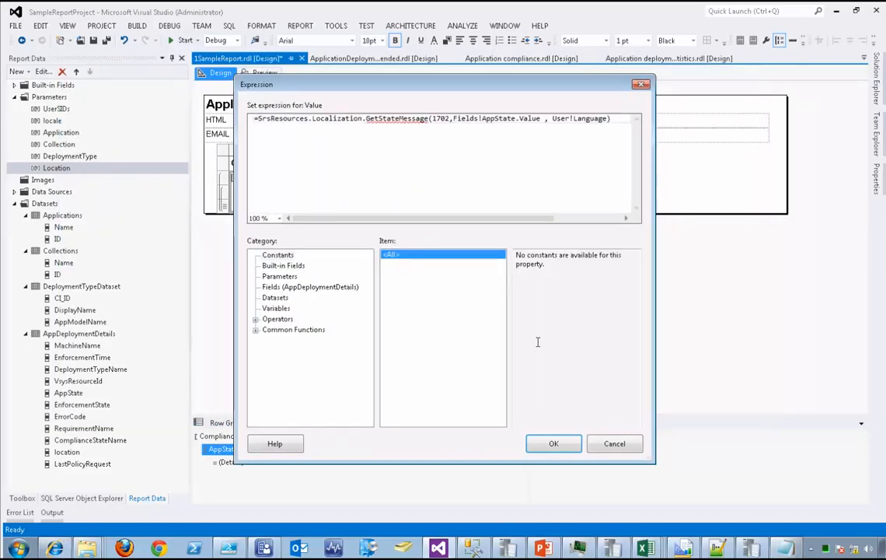
click(555, 443)
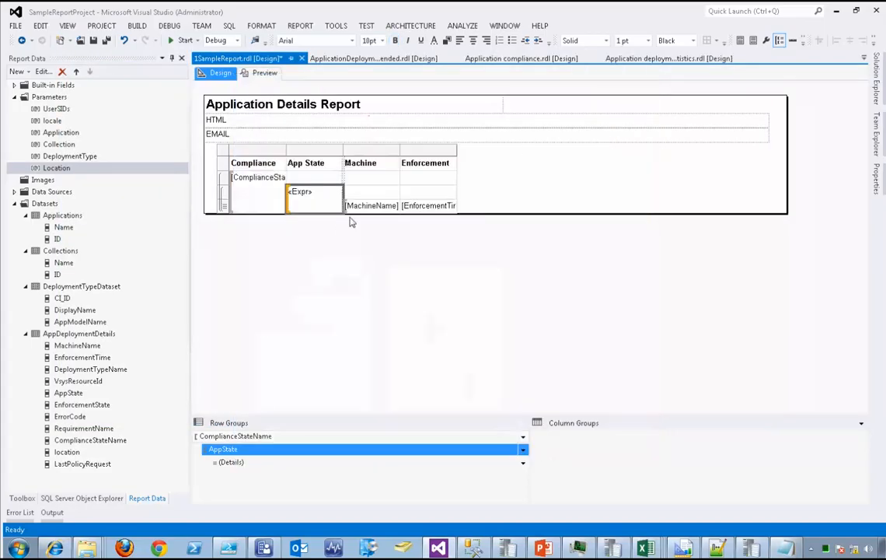
- Preview the report again for Log Parser 2.2, All Systems and the Windows Installer (*.msi file) deployment type, checking the App State column
click(260, 72)
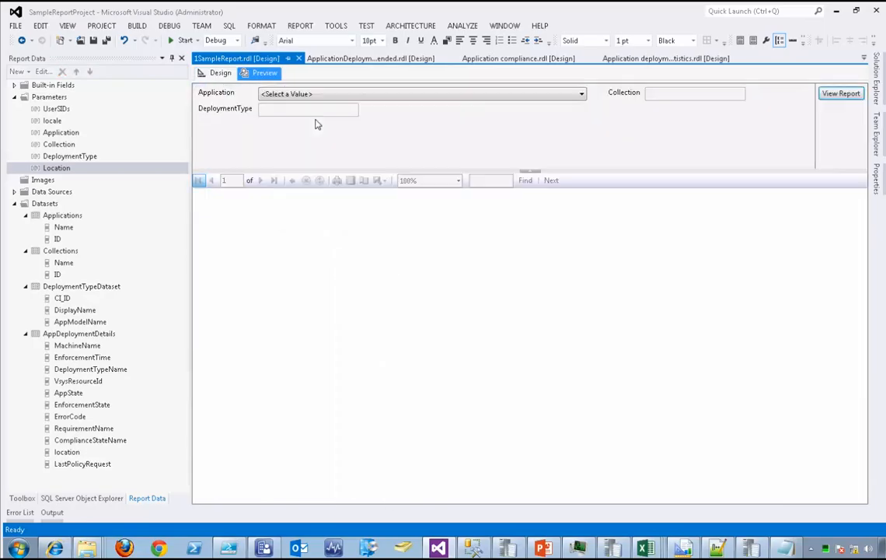
click(311, 94)
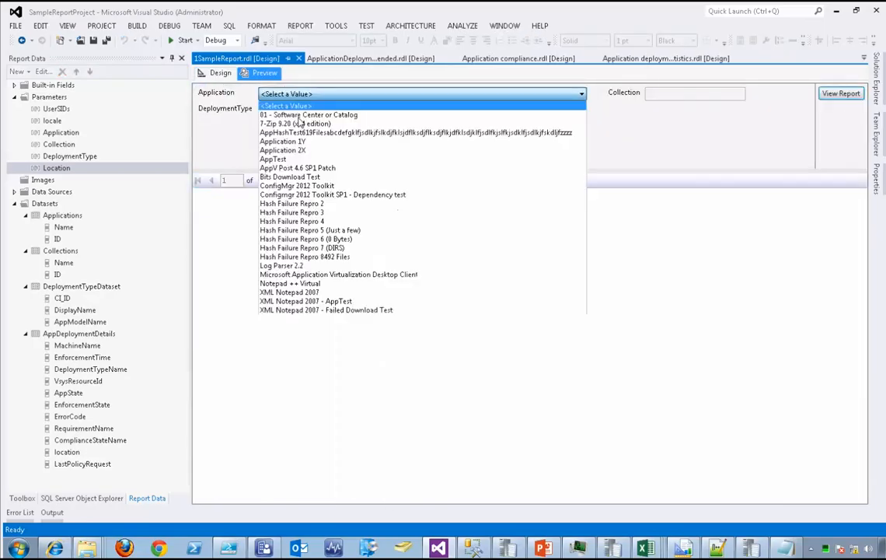
click(286, 265)
click(669, 95)
click(667, 115)
click(315, 112)
click(316, 113)
click(316, 112)
click(311, 113)
click(309, 112)
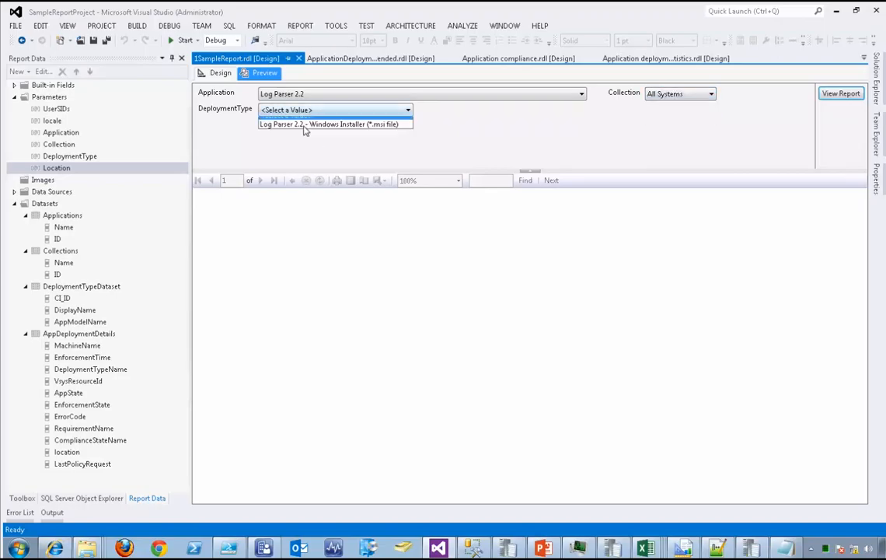
click(301, 132)
click(833, 100)
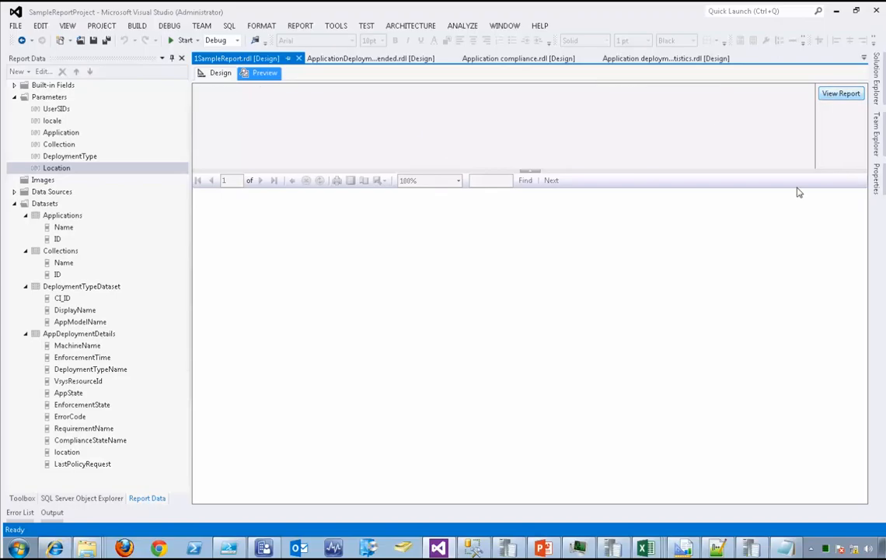
drag(865, 228, 860, 426)
- In the report design, set the Details row group to be hidden initially, with its display toggled by the AppState report item
click(220, 73)
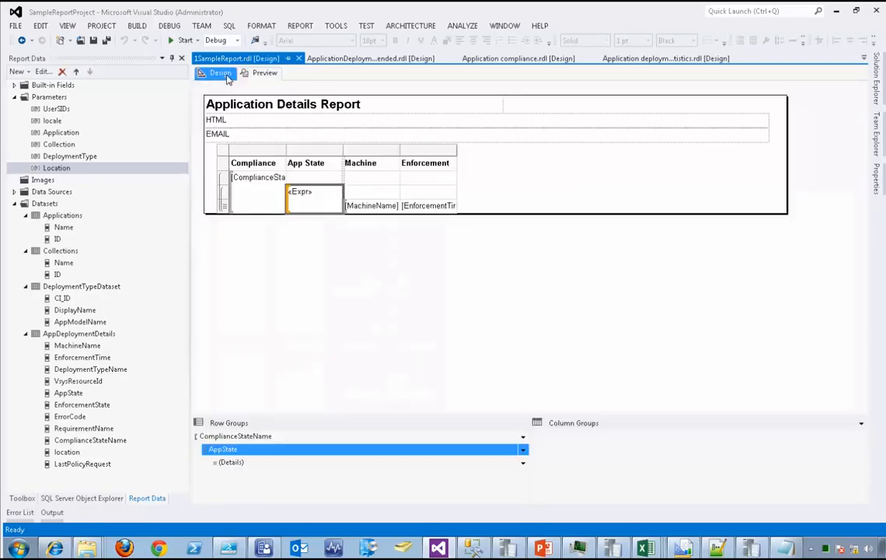
click(251, 463)
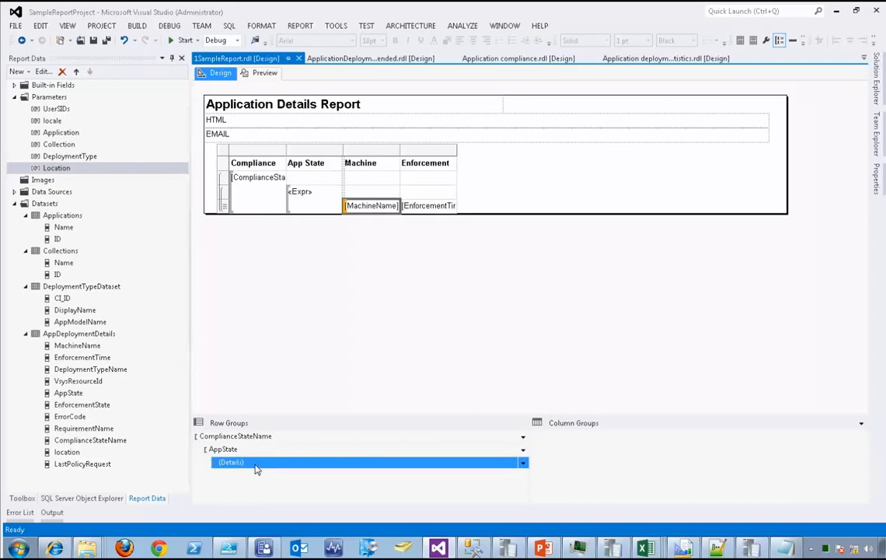
right_click(255, 469)
click(276, 516)
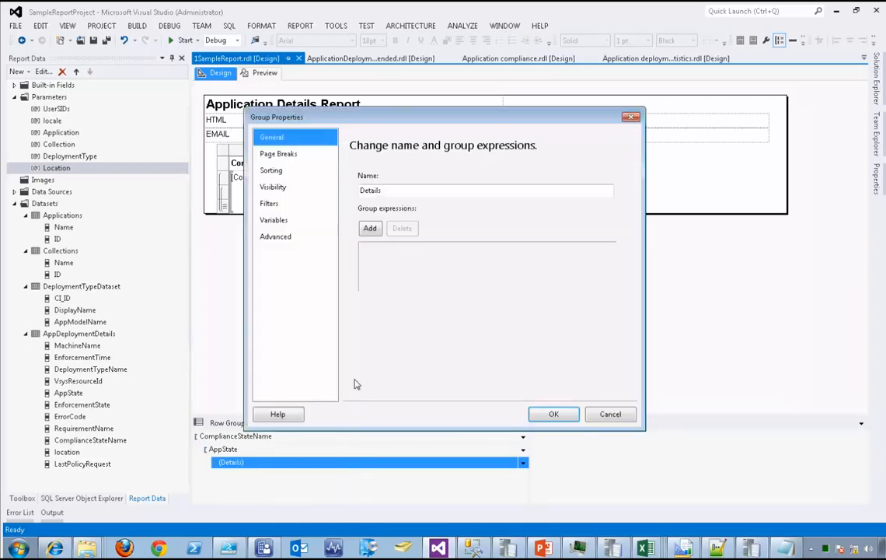
click(282, 191)
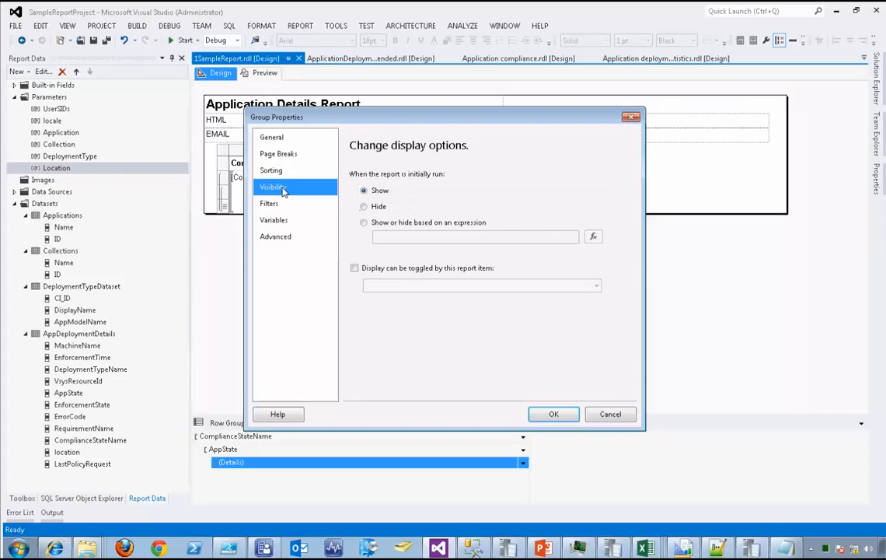
click(379, 207)
click(355, 268)
click(455, 286)
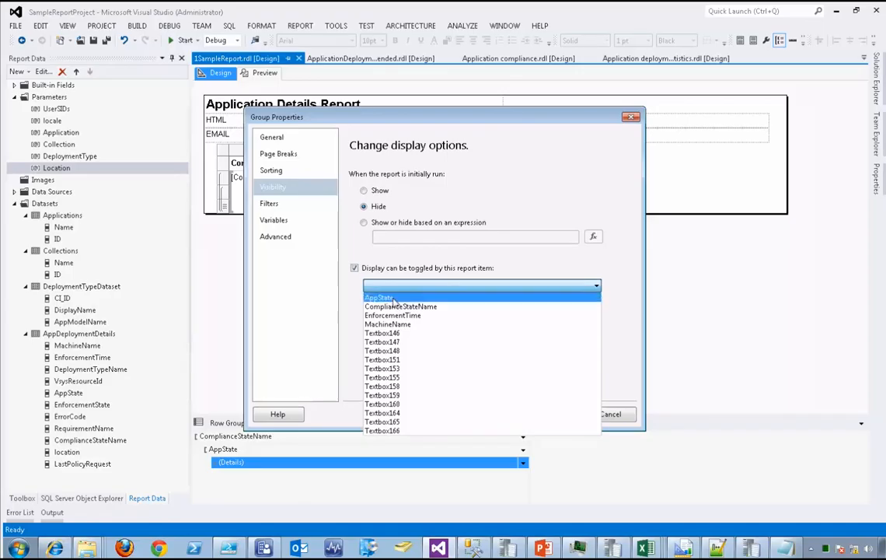
click(447, 297)
click(557, 414)
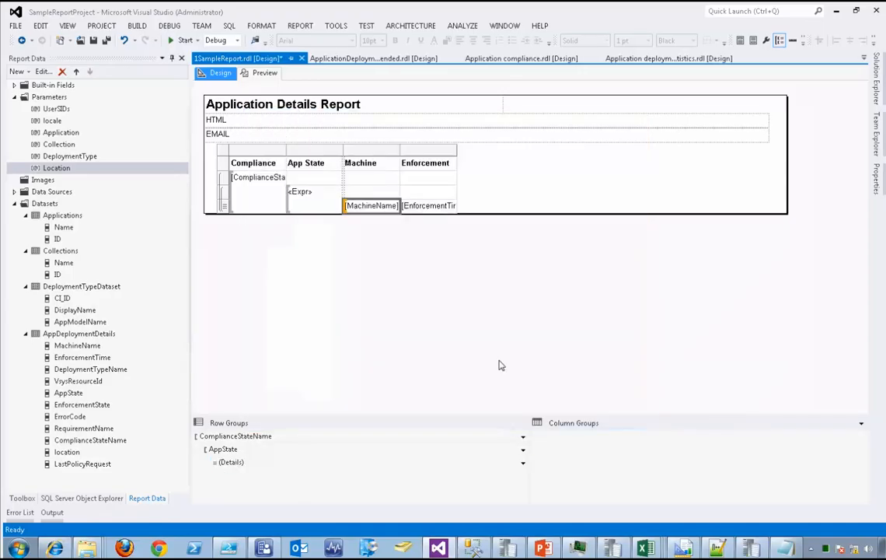
- Preview the report for Log Parser 2.2, All Systems and the Windows Installer (*.msi file) deployment type, and toggle the In progress group's details
click(264, 74)
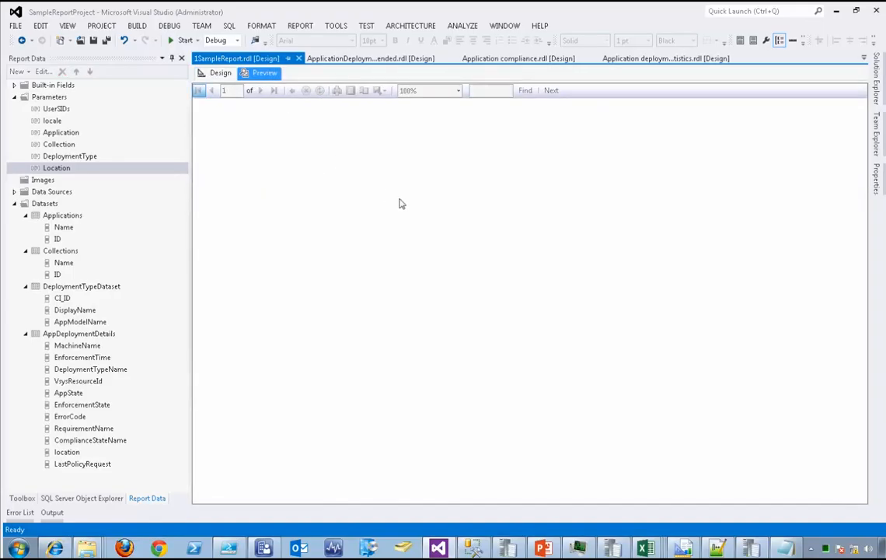
click(368, 93)
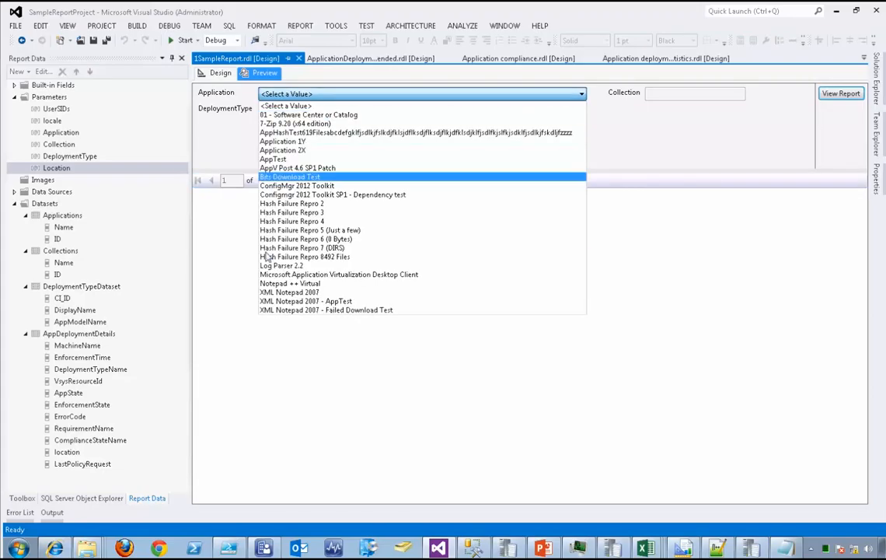
click(276, 265)
click(671, 95)
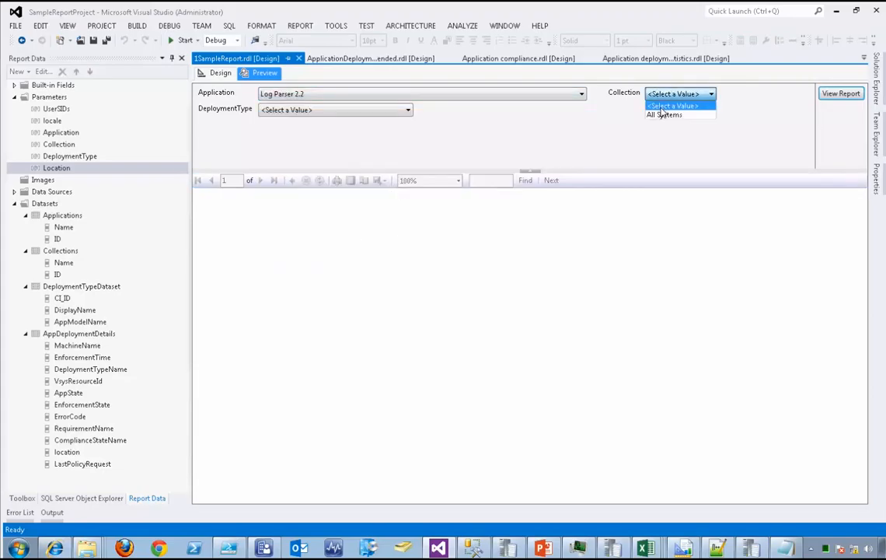
click(660, 115)
click(338, 110)
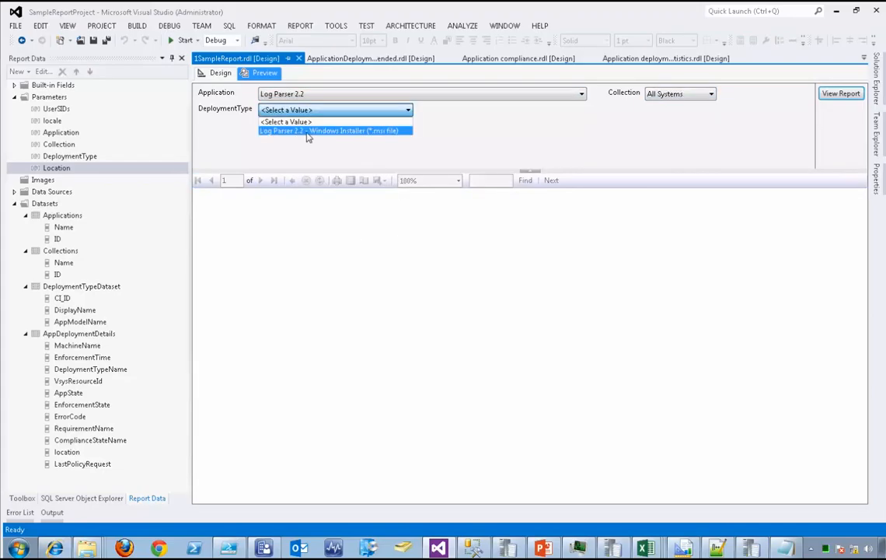
click(306, 128)
click(842, 94)
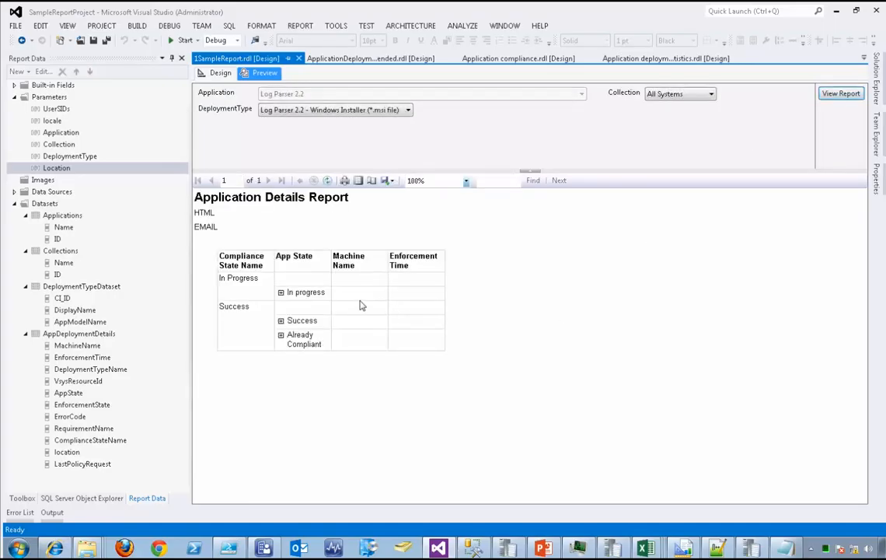
click(280, 294)
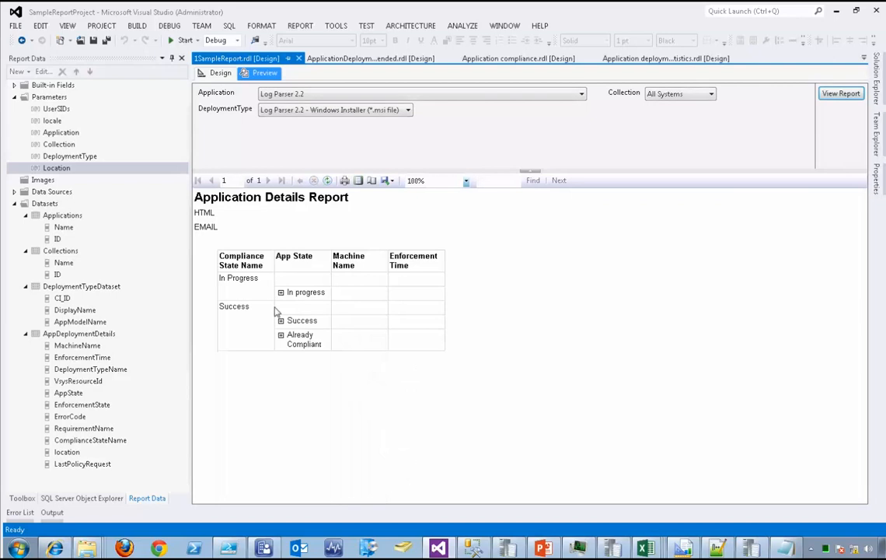
- Expand and collapse the Success group's details in the report preview
click(281, 321)
click(280, 322)
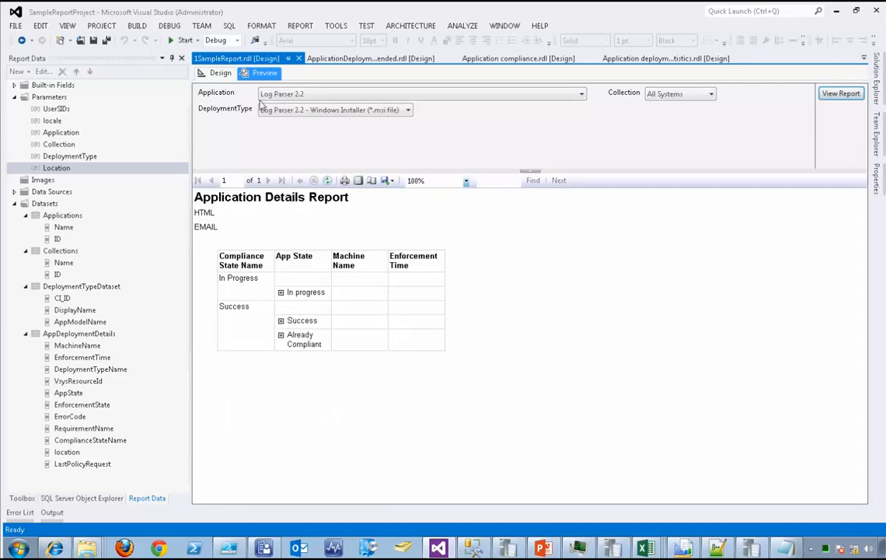
- In the report design, rename the App State column header to Category
click(204, 73)
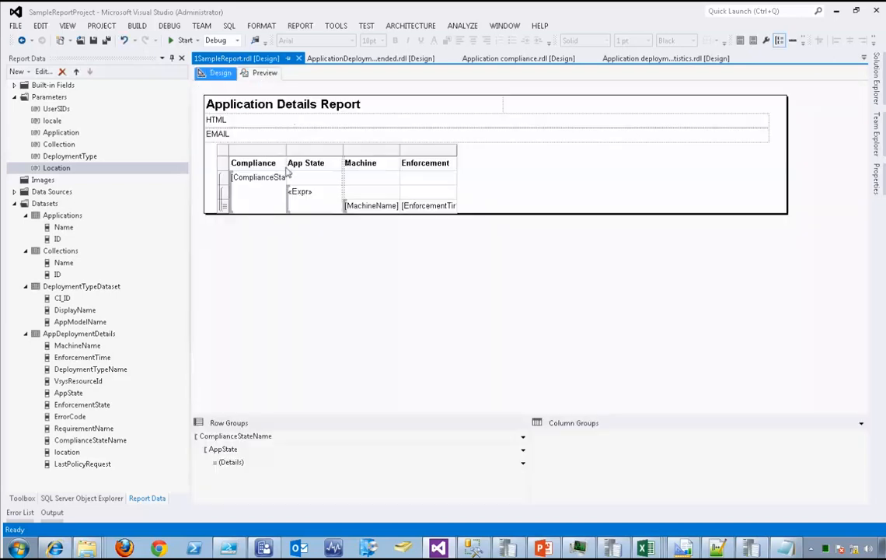
drag(326, 164, 289, 165)
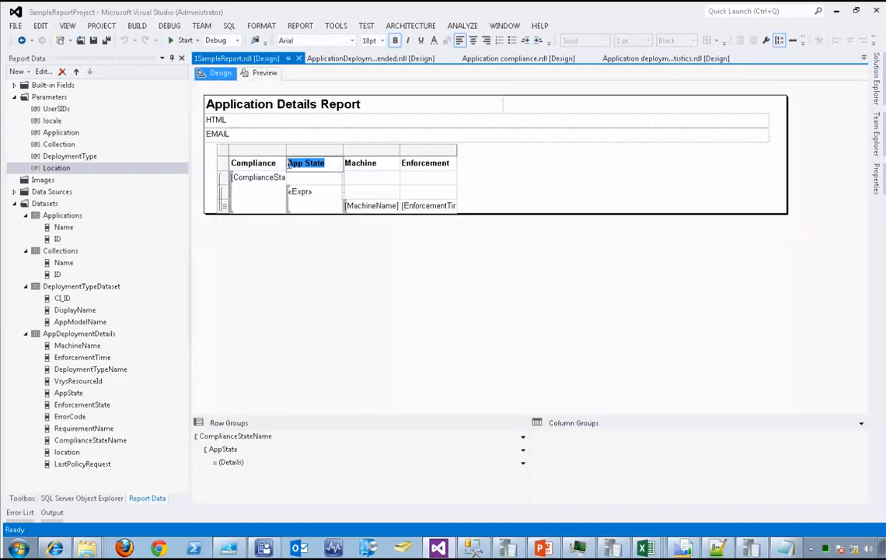
text(Cat)
key(BackSpace)
key(BackSpace)
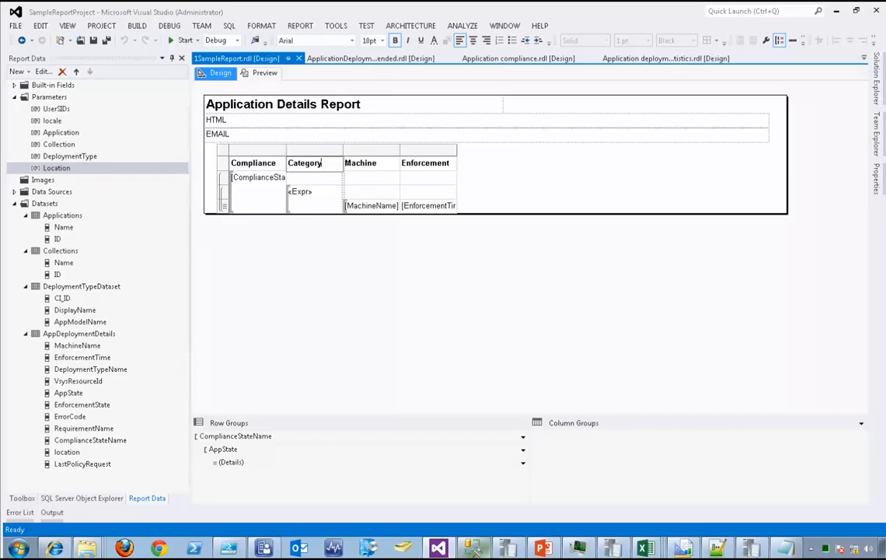
- Insert a column inside the group to the right of the Compliance State Name column and title it Count
right_click(253, 199)
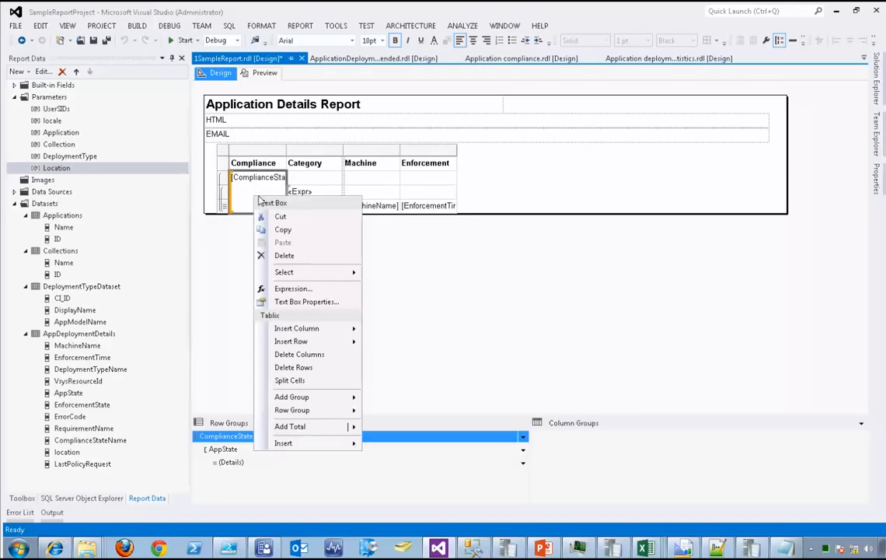
mouse_move(305, 400)
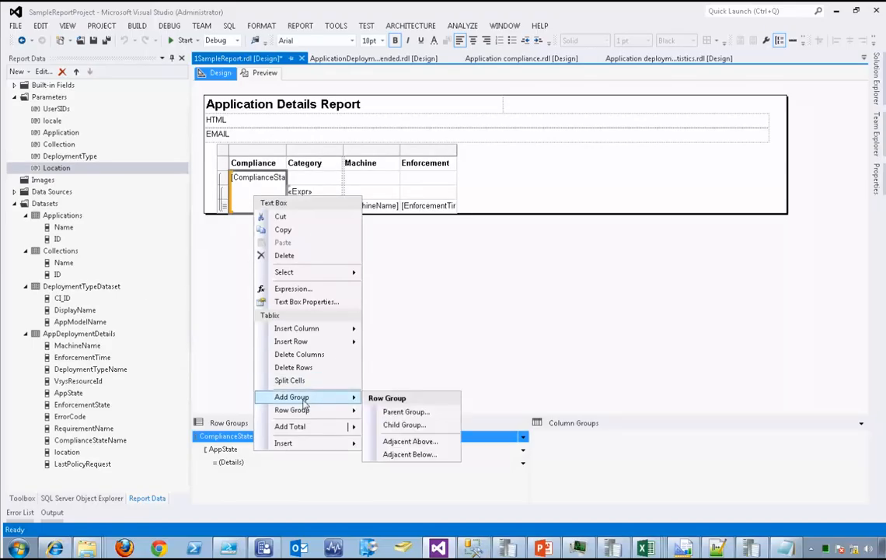
mouse_move(342, 329)
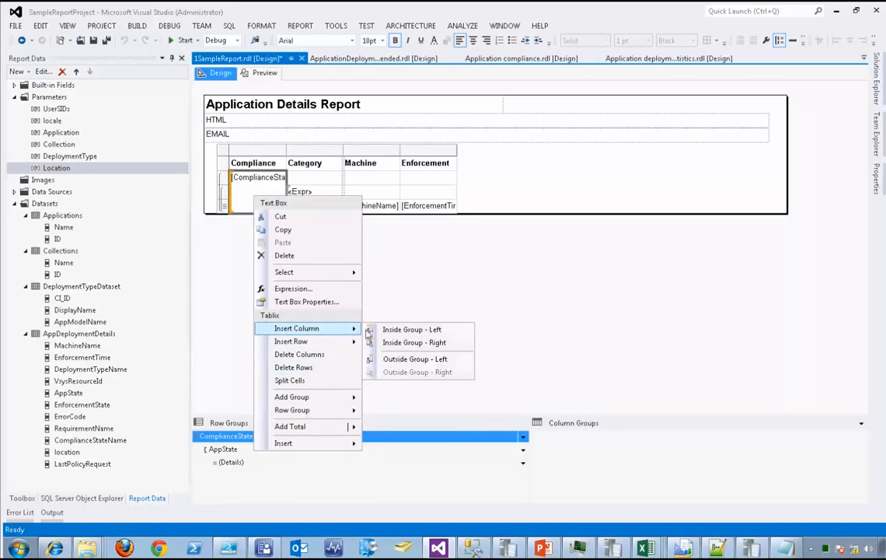
click(414, 343)
click(313, 165)
text(Count)
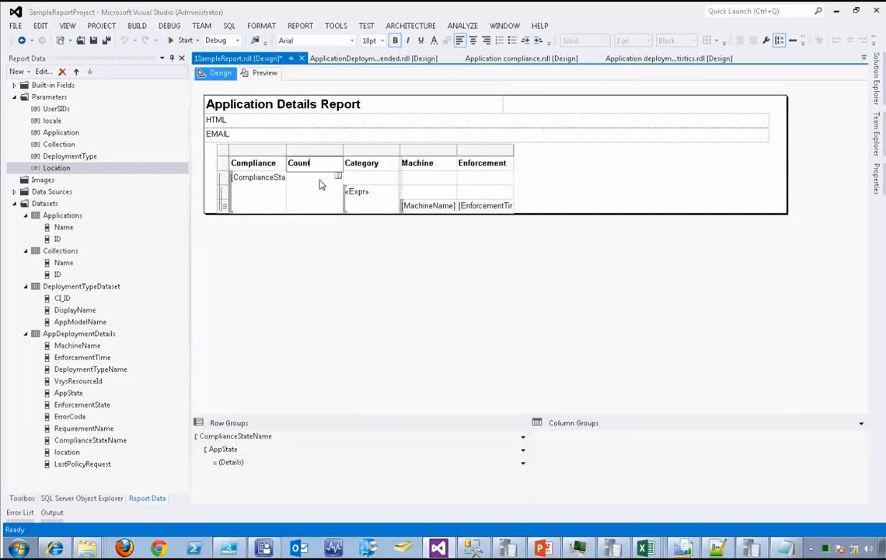
- Set the expression of the cell under Count to =CountDistinct(Fields!MachineName.Value), using the aggregate function and the AppDeploymentDetails field
click(319, 185)
right_click(333, 187)
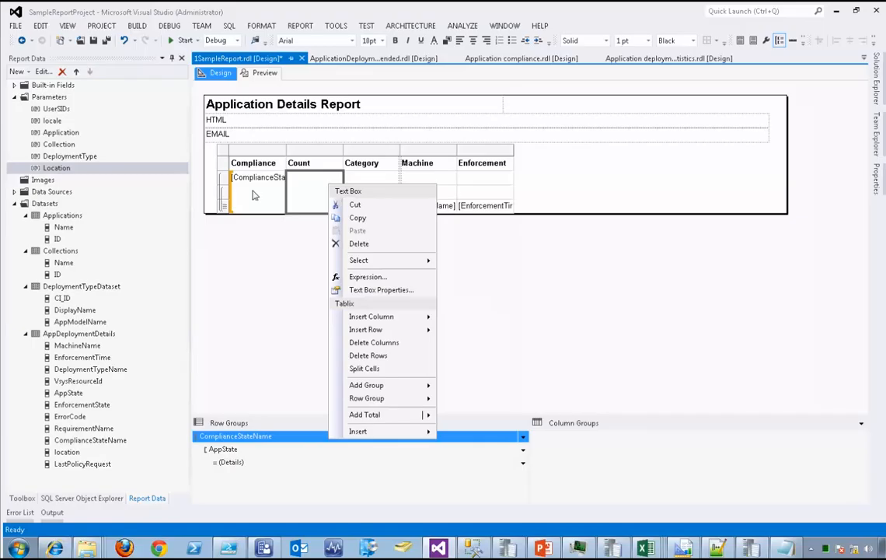
click(386, 277)
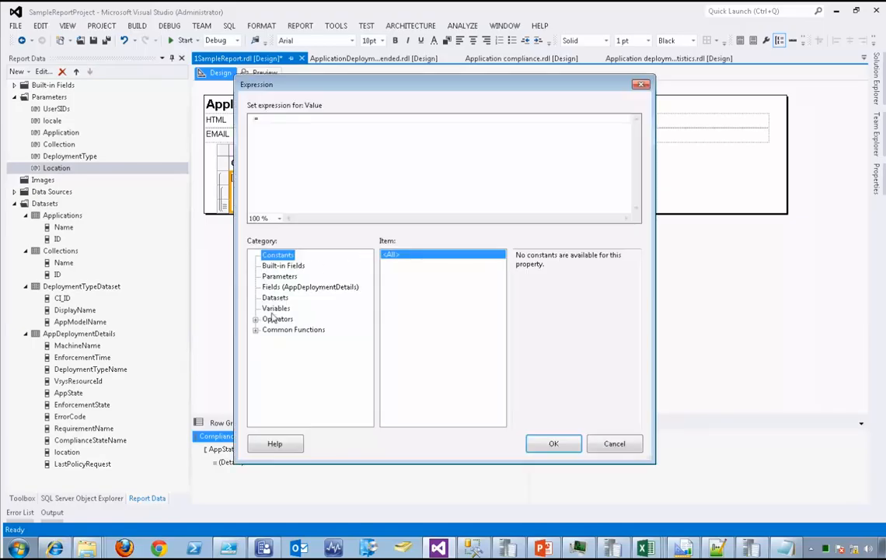
click(257, 330)
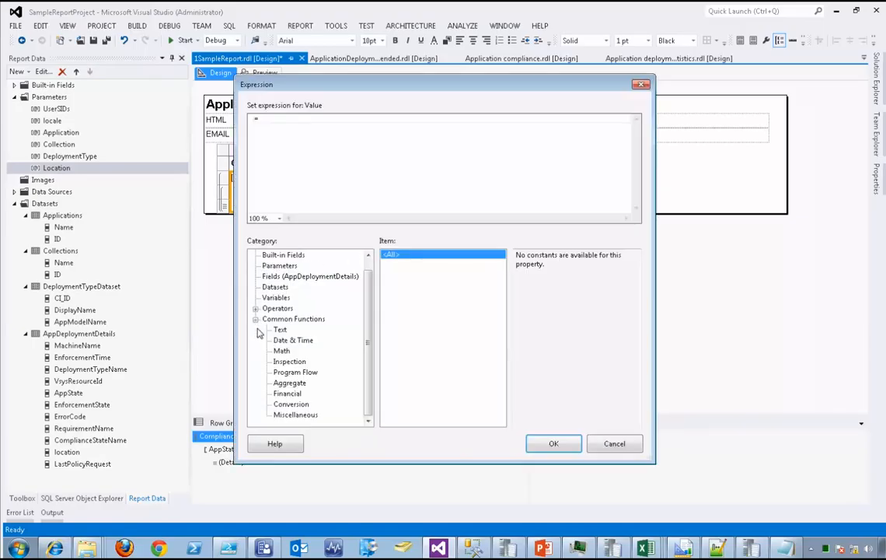
click(291, 382)
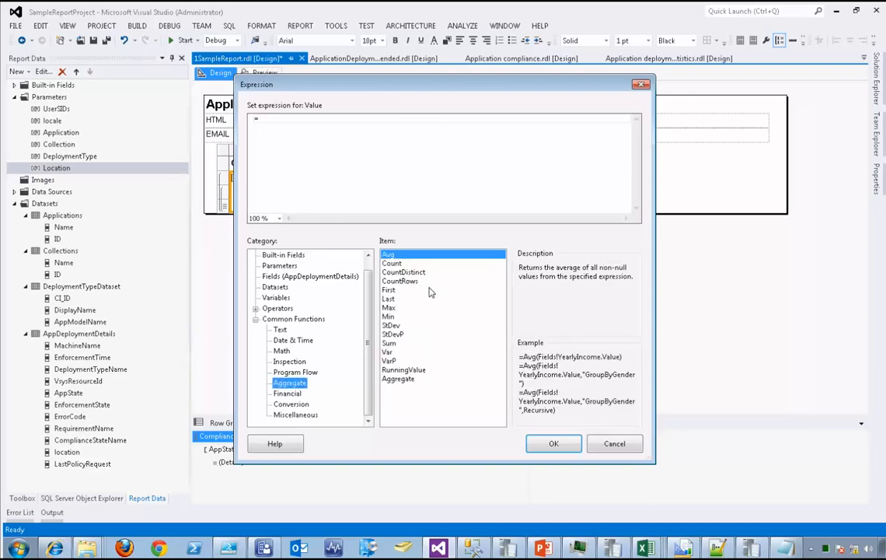
double_click(404, 273)
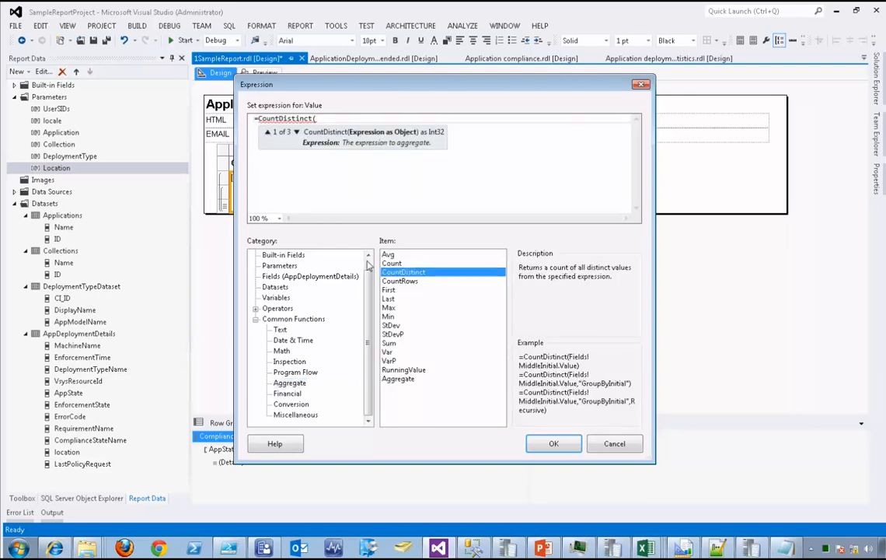
scroll(326, 311, up, 1)
click(315, 287)
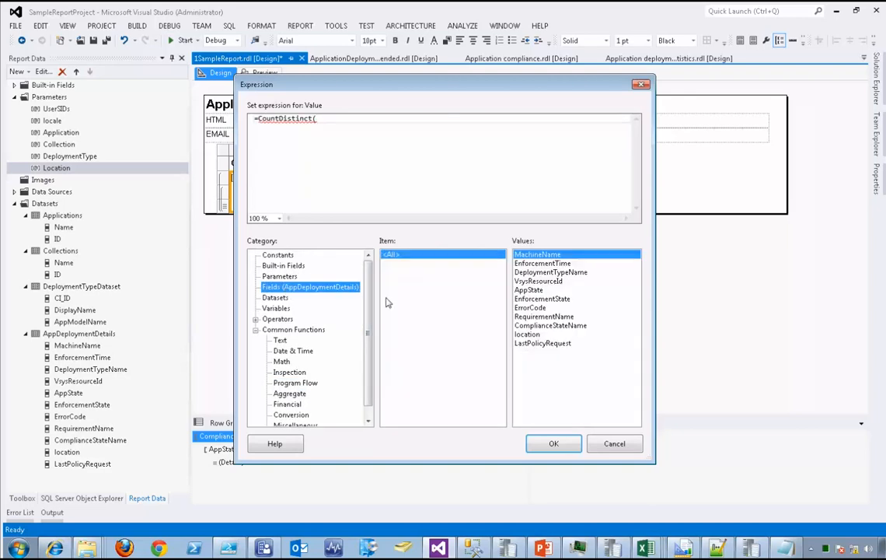
double_click(549, 257)
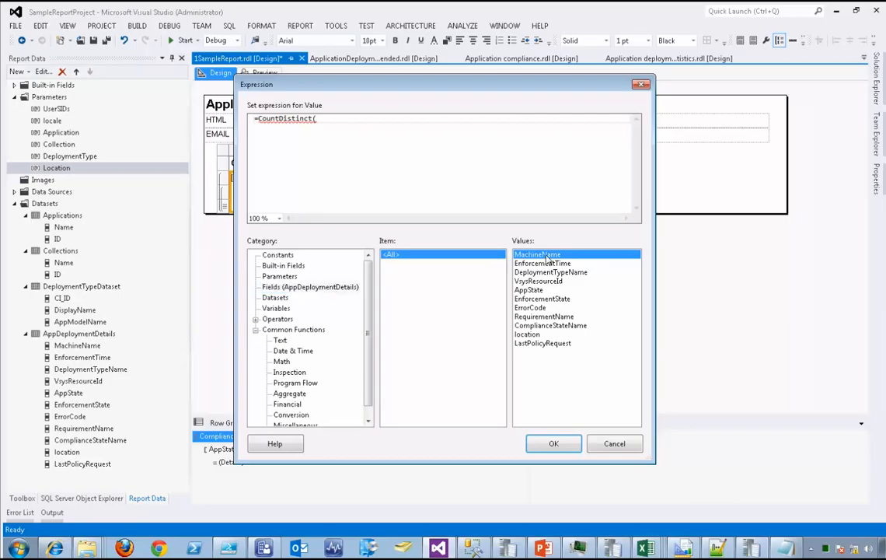
text())
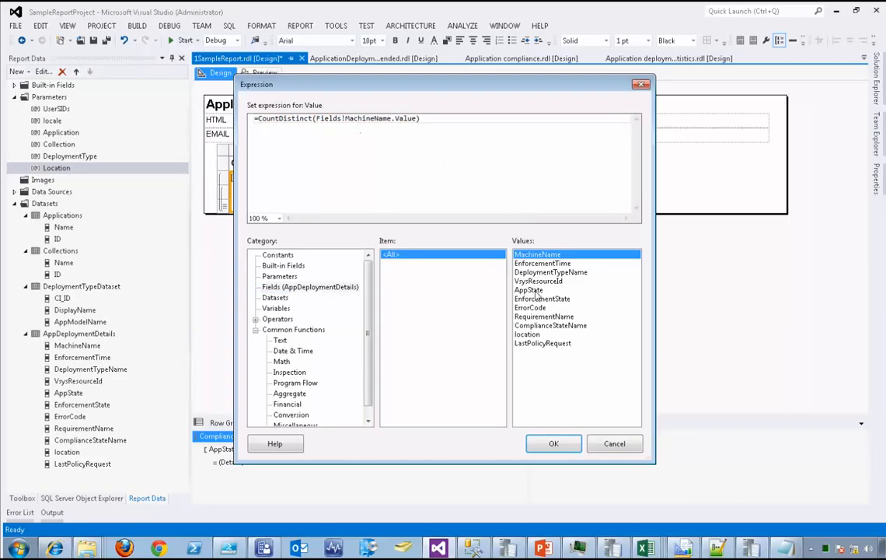
click(561, 444)
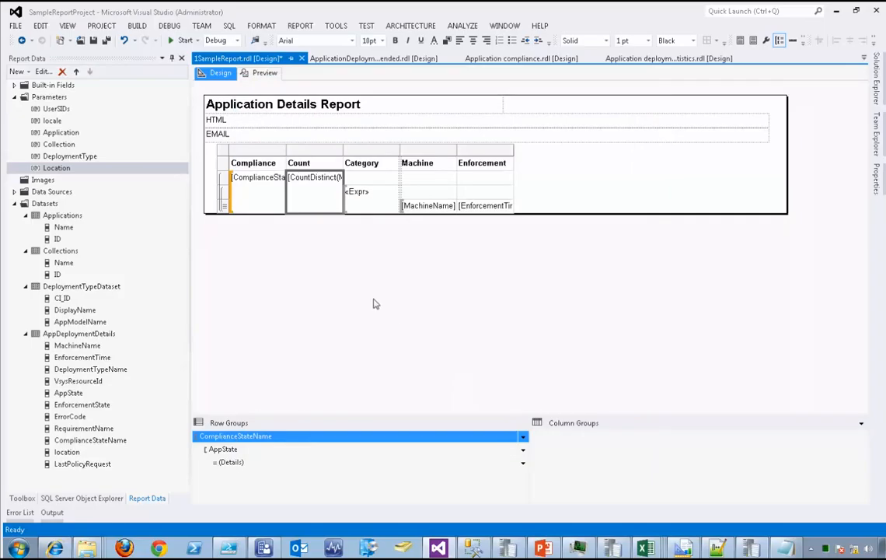
- Preview the report for Log Parser 2.2, All Systems and the Windows Installer (*.msi file) deployment type to check the Count column
click(374, 303)
click(263, 74)
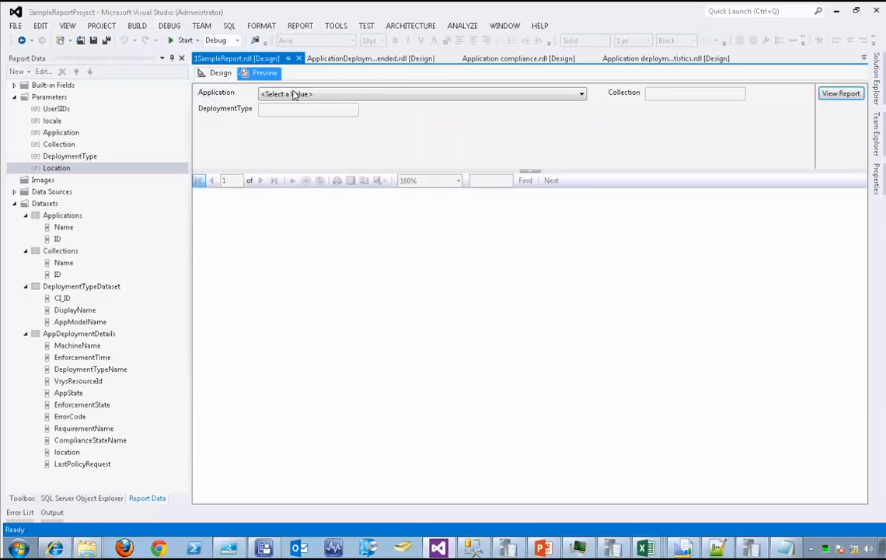
click(297, 93)
click(285, 267)
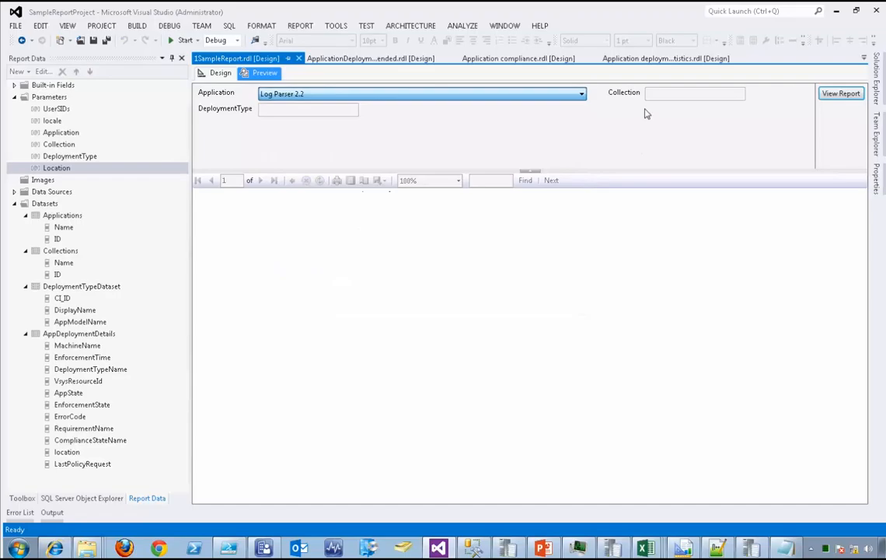
click(664, 94)
click(663, 118)
click(338, 111)
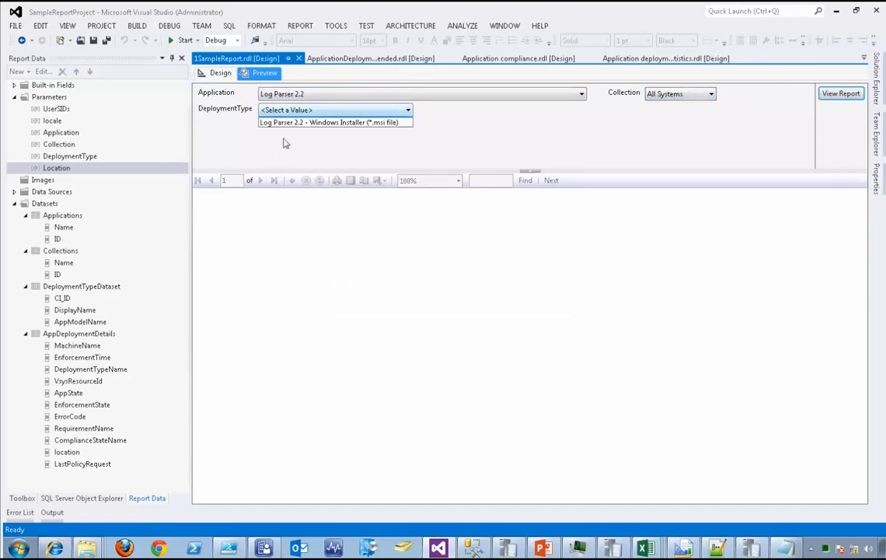
click(294, 132)
click(837, 94)
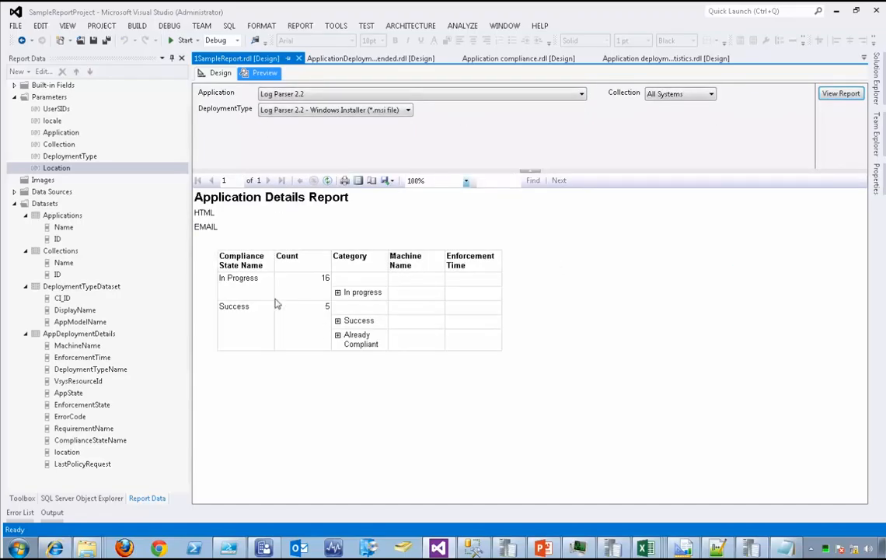
- Expand and collapse the Success and Already Compliant details in the report preview
click(338, 321)
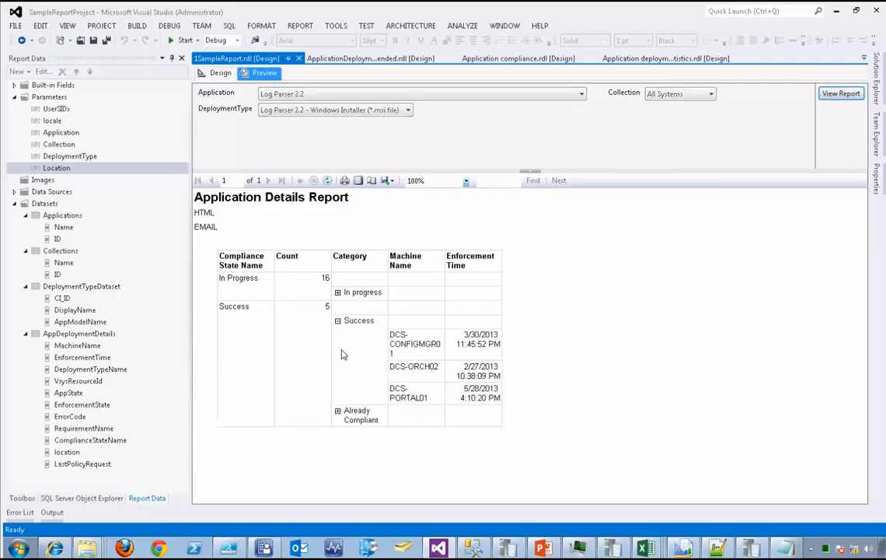
click(337, 410)
click(337, 412)
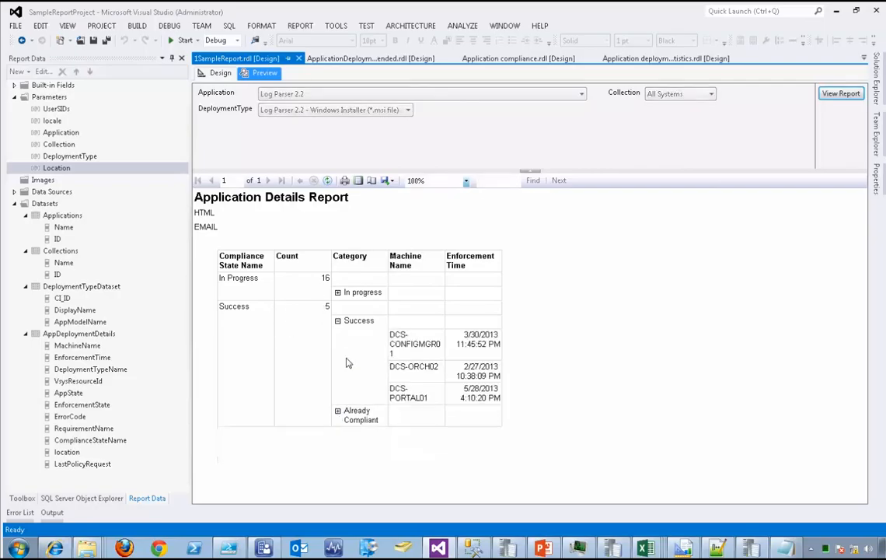
click(338, 320)
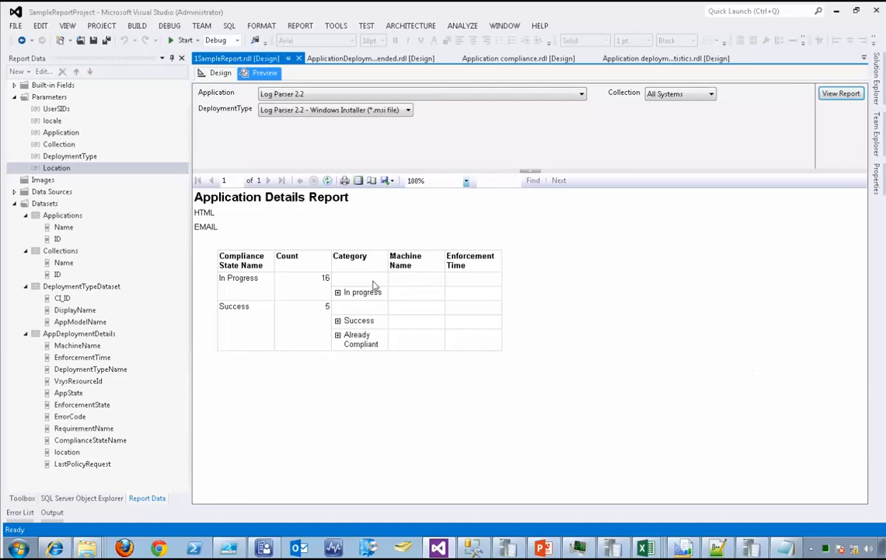
- Return to the report design and widen the Enforcement Time column until its header fits on one line
click(216, 73)
click(420, 168)
drag(513, 151, 534, 157)
- Insert a column to the right of Enforcement Time and place the RequirementName field in its details cell
right_click(511, 210)
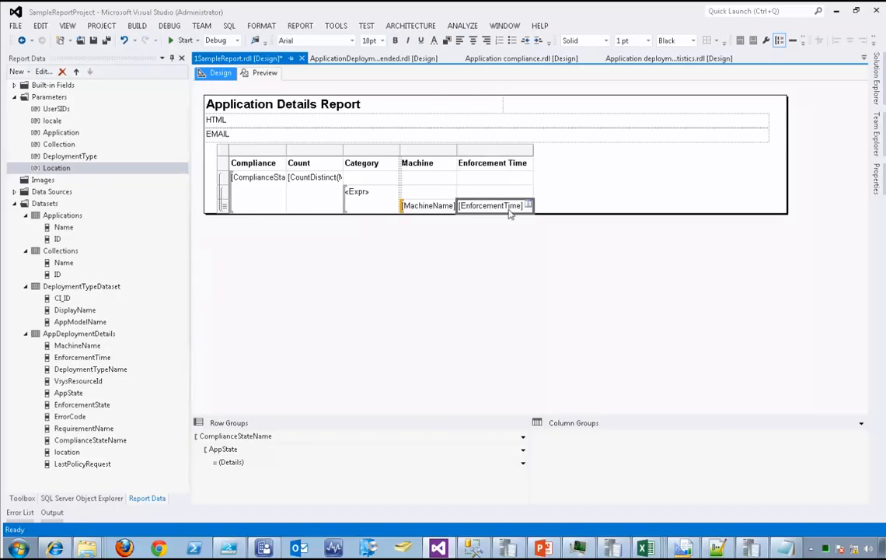
mouse_move(571, 354)
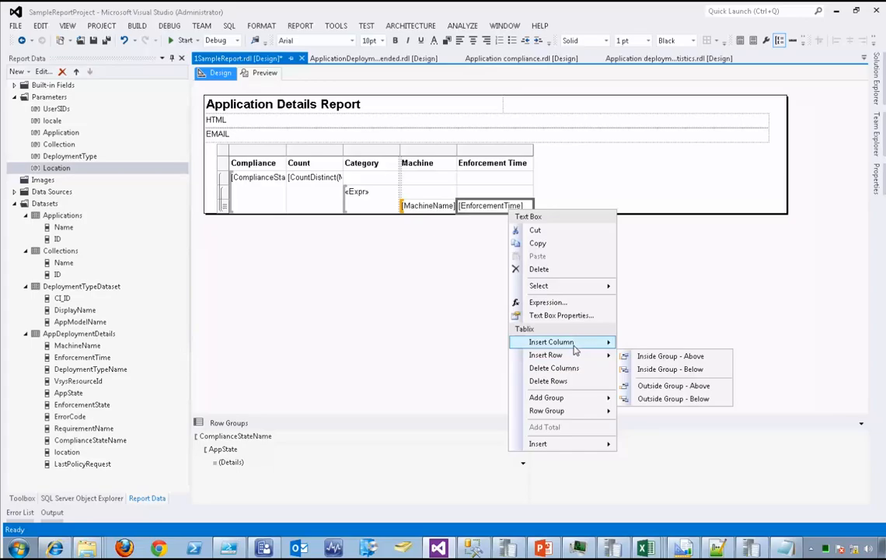
click(644, 357)
click(573, 209)
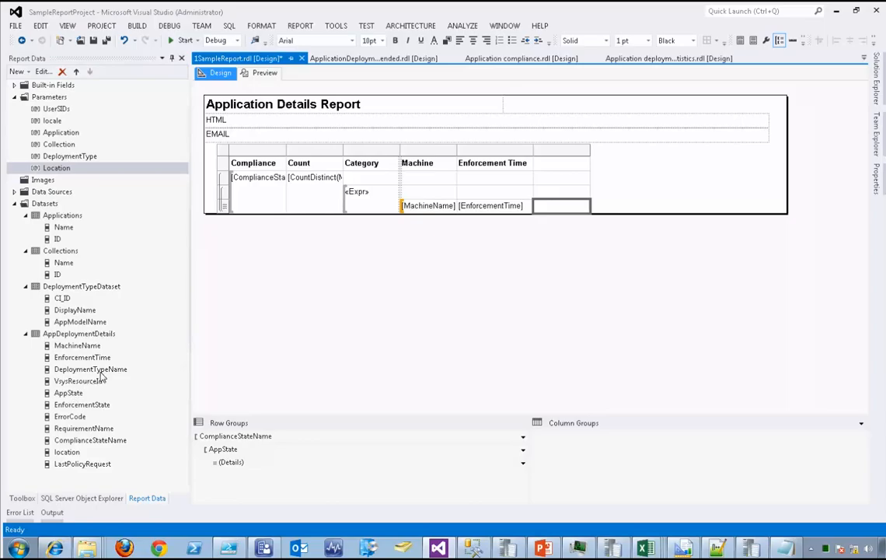
drag(87, 432, 576, 204)
- Insert a column to the right of the RequirementName column and fill its details cell with the LastPolicyRequest field
right_click(576, 205)
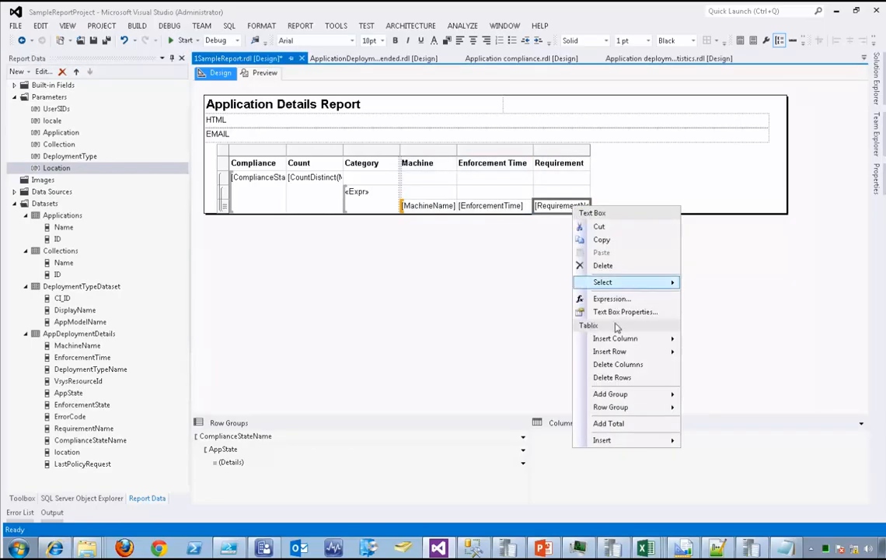
mouse_move(619, 340)
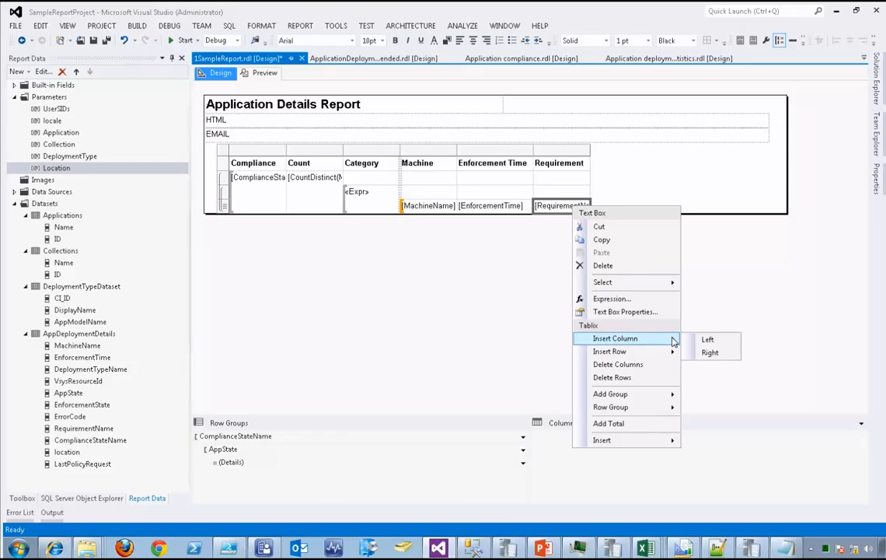
click(709, 352)
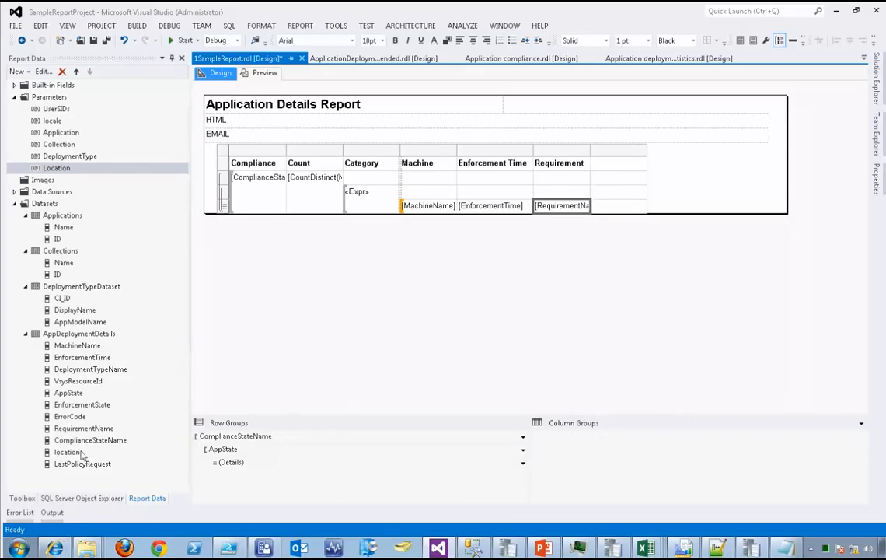
drag(83, 467, 625, 210)
- Widen the Compliance State Name column to fit its full header and narrow the Count column
drag(285, 147, 361, 148)
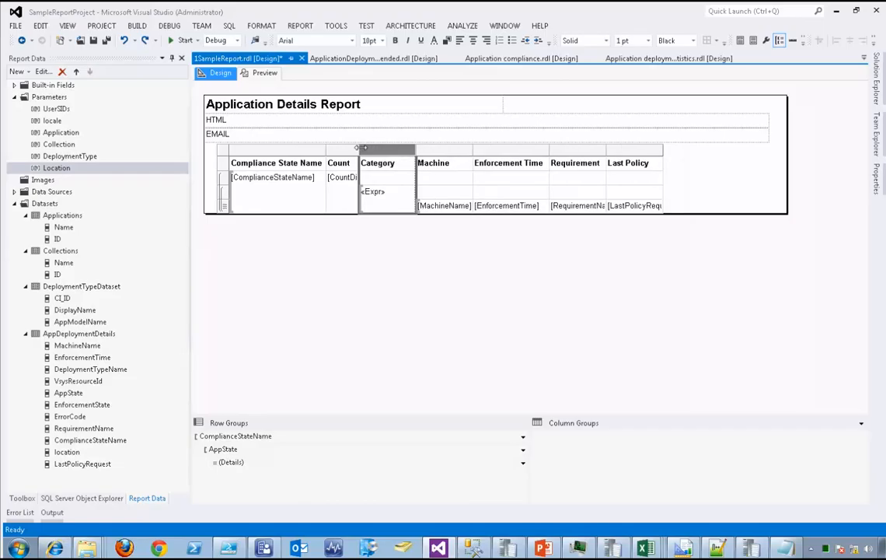
click(422, 289)
- Try adding a total row before the ComplianceStateName group, and undo it
right_click(275, 198)
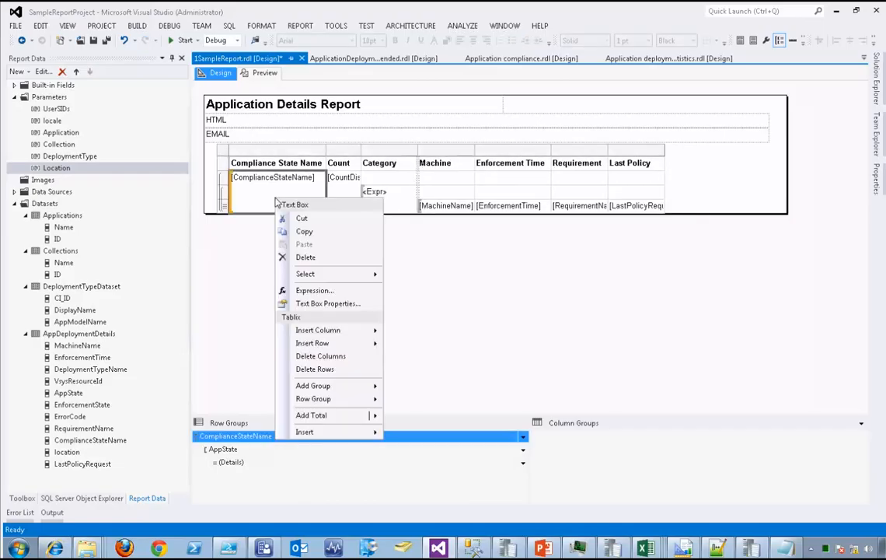
mouse_move(321, 417)
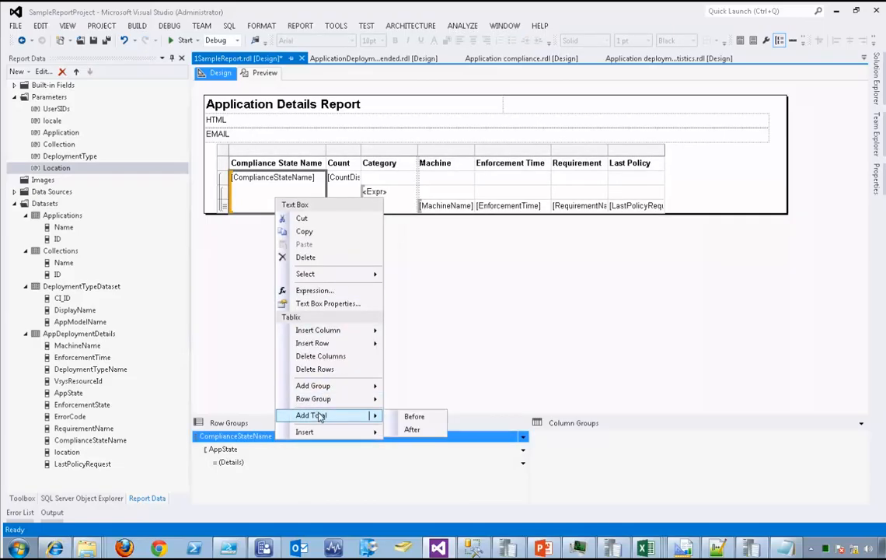
click(415, 418)
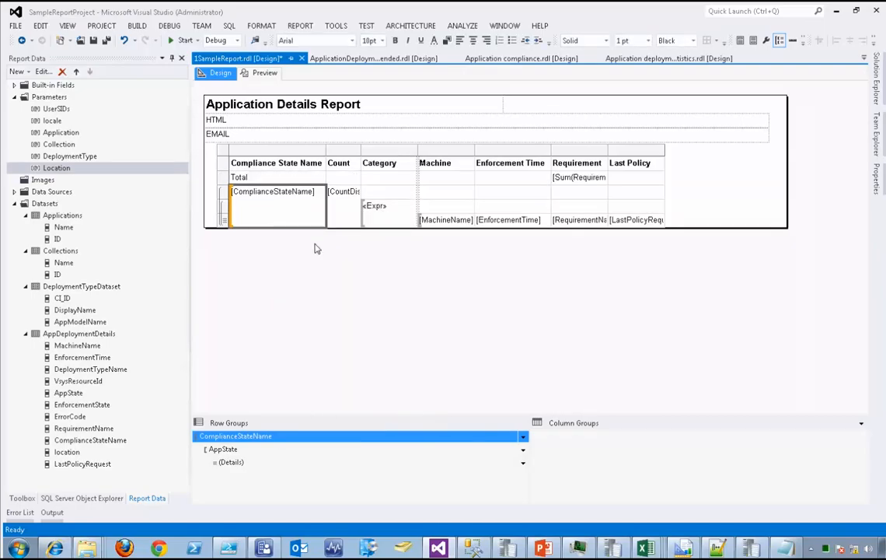
key(ctrl+z)
- Add a total row after the ComplianceStateName group
right_click(271, 211)
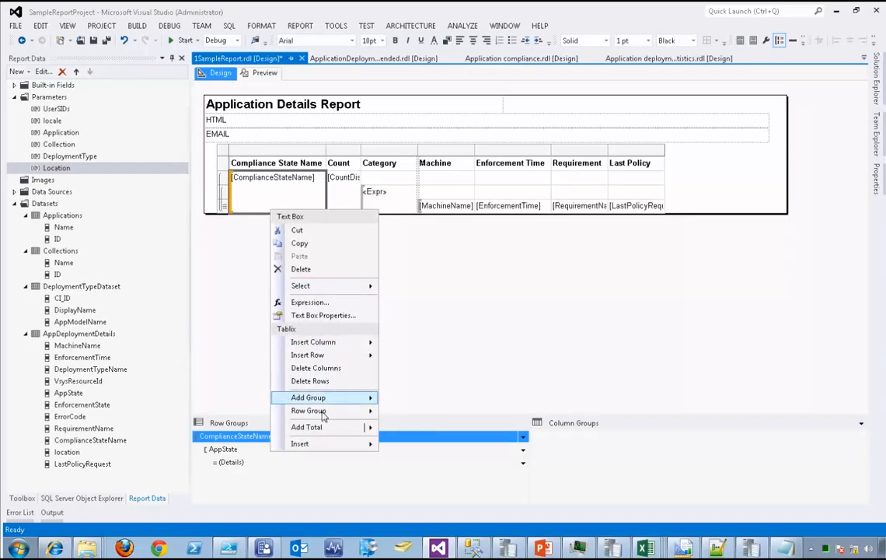
mouse_move(317, 428)
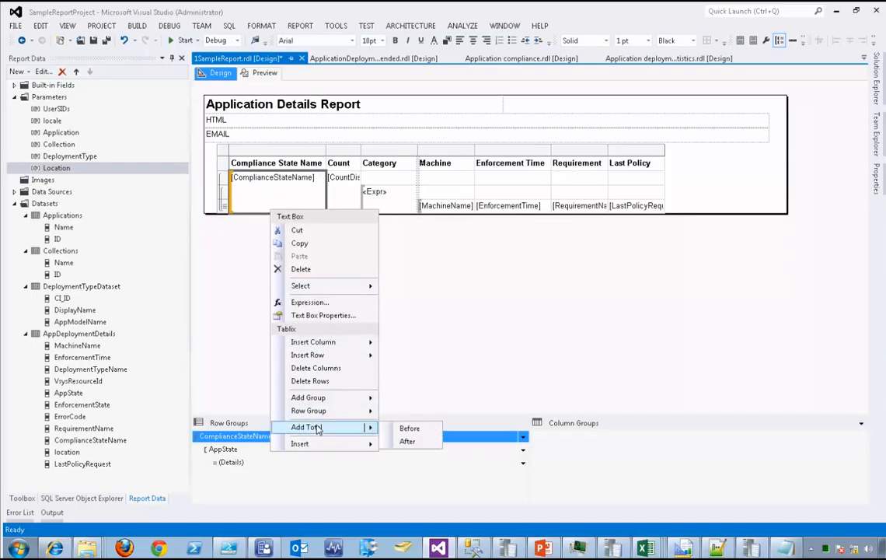
click(415, 442)
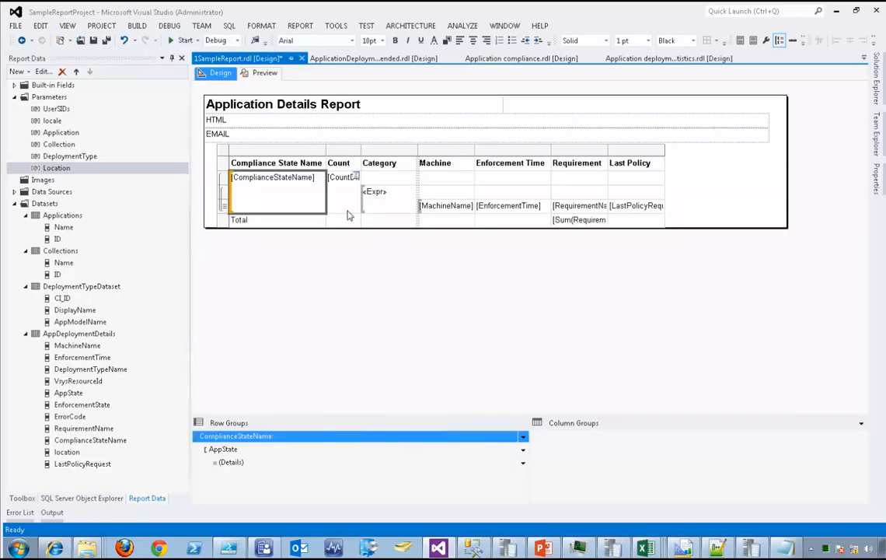
- Copy the expression =CountDistinct(Fields!MachineName.Value) from the group's Count cell into the Count cell of the total row
click(337, 222)
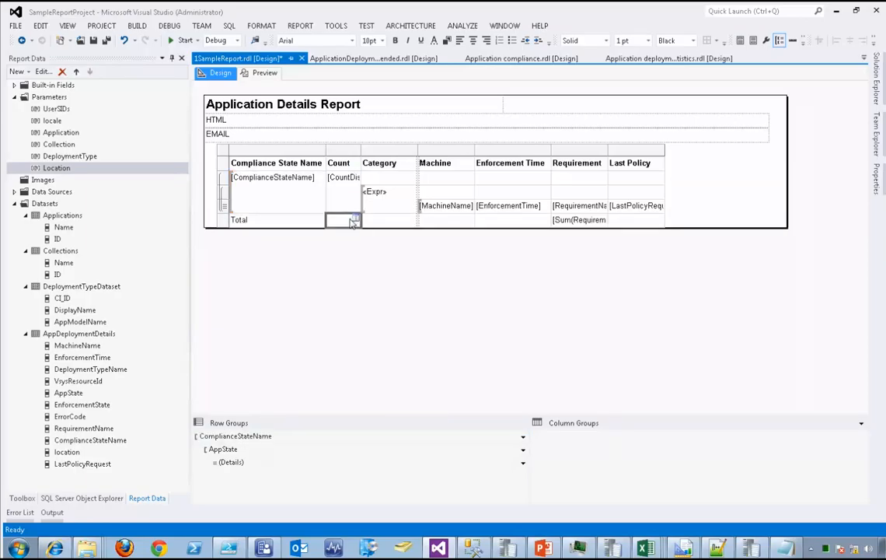
right_click(344, 223)
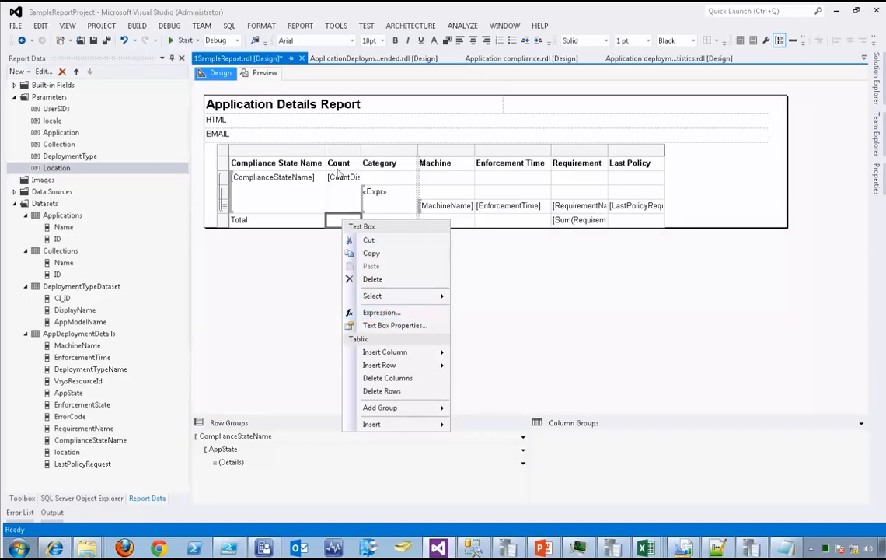
right_click(342, 182)
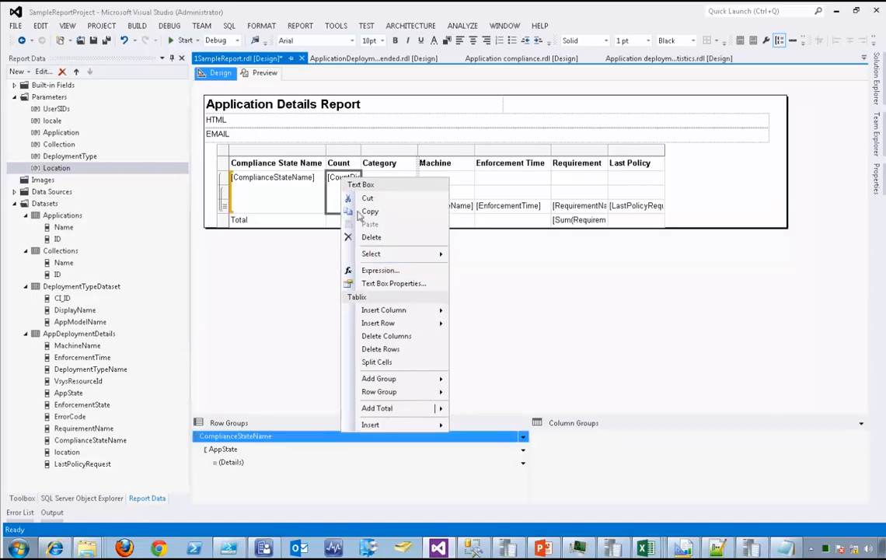
click(346, 269)
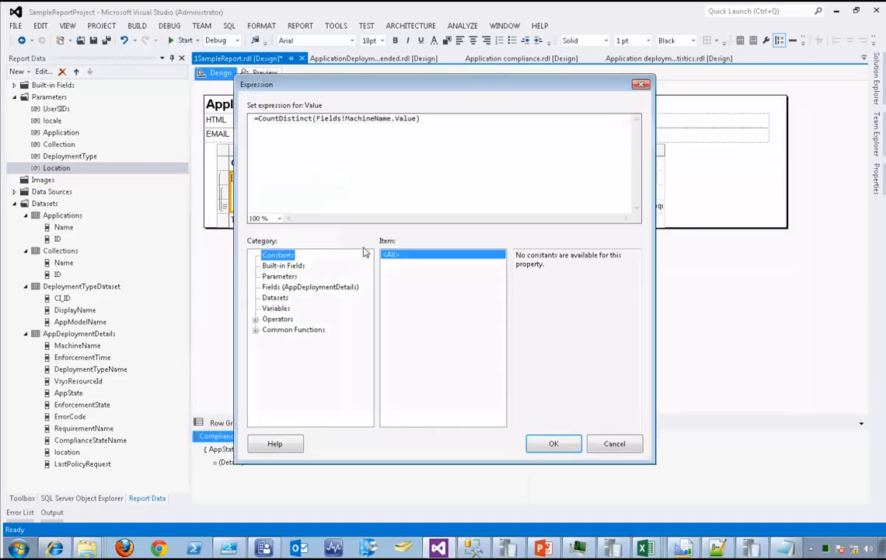
click(395, 169)
key(ctrl+a)
key(ctrl+c)
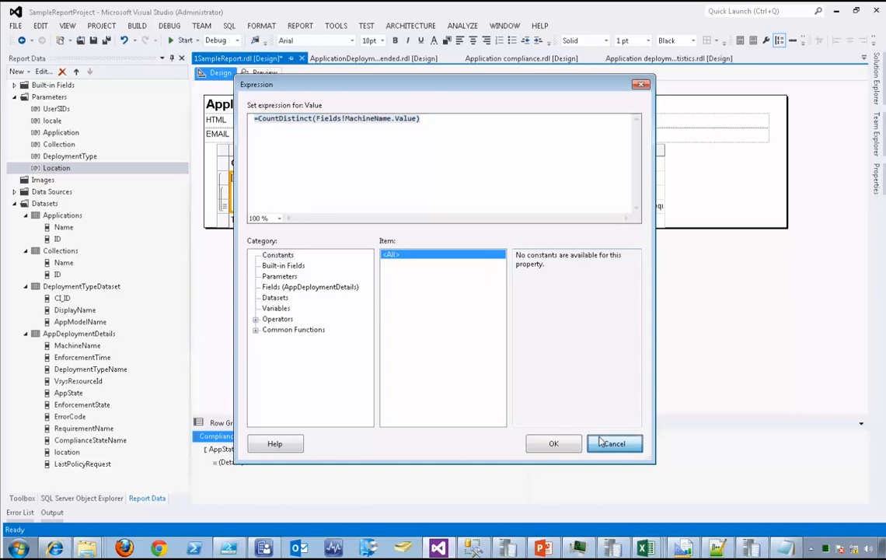
click(614, 443)
right_click(349, 222)
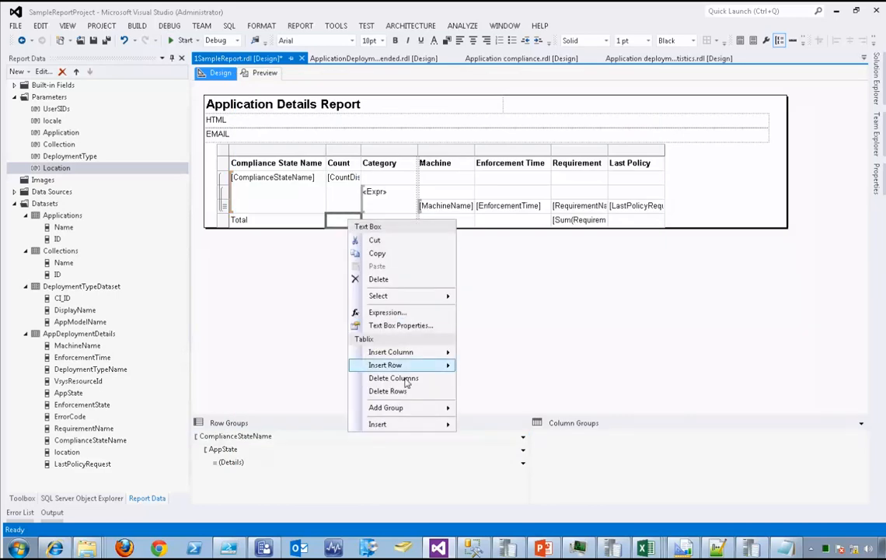
click(388, 313)
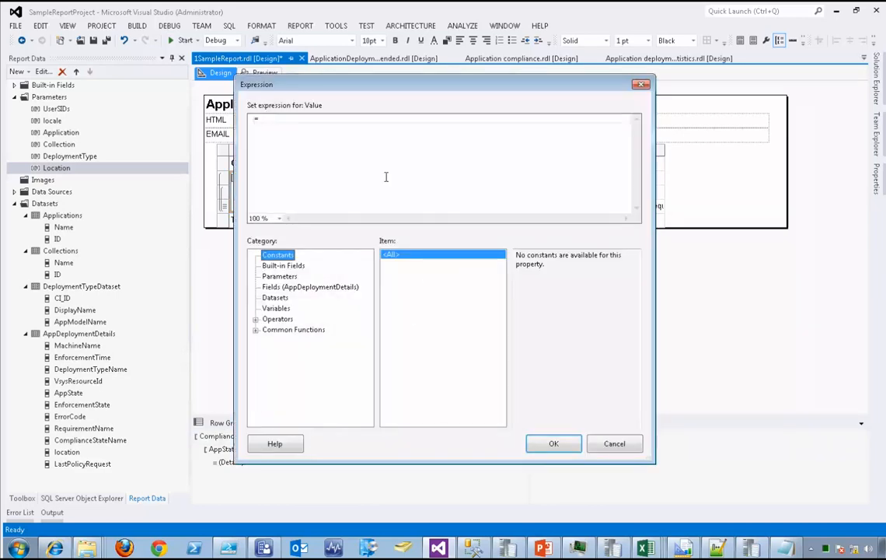
key(ctrl+v)
click(553, 443)
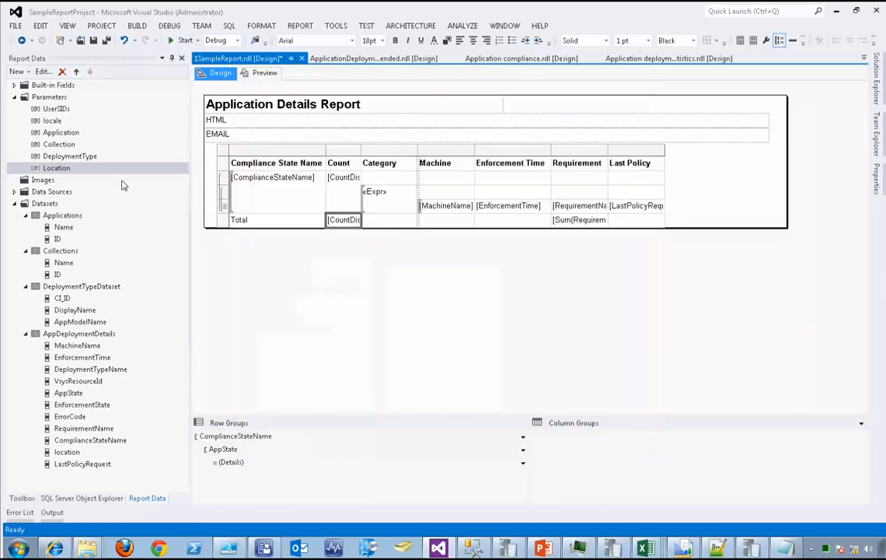
- Make the Total label and the count expression in the total row bold
click(251, 221)
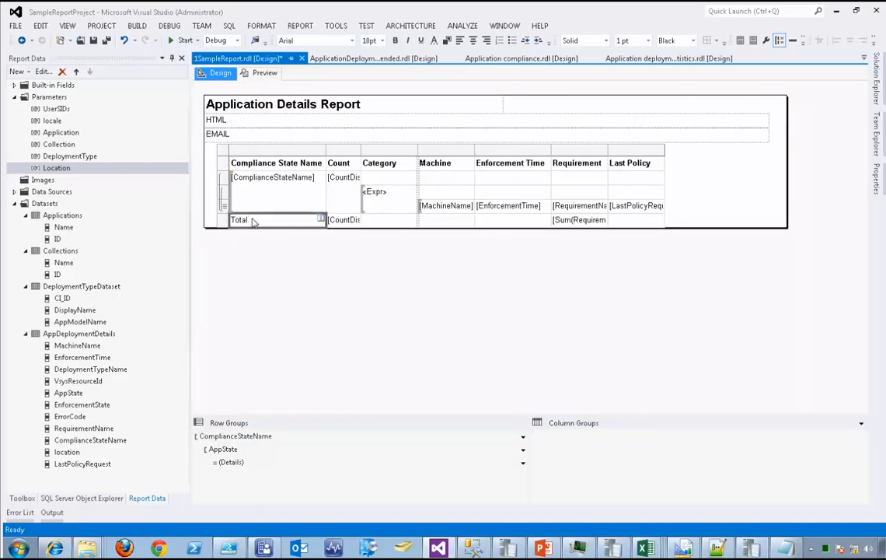
click(218, 222)
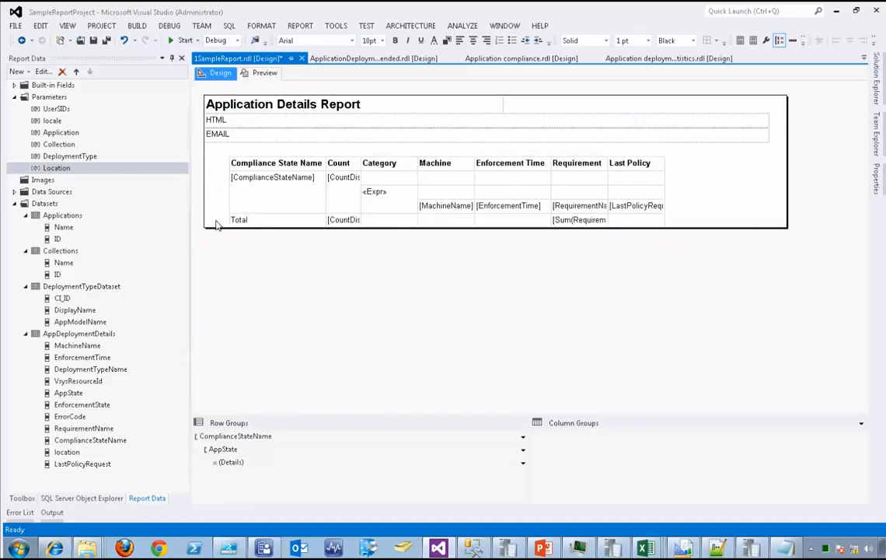
click(344, 220)
key(ctrl+b)
click(265, 222)
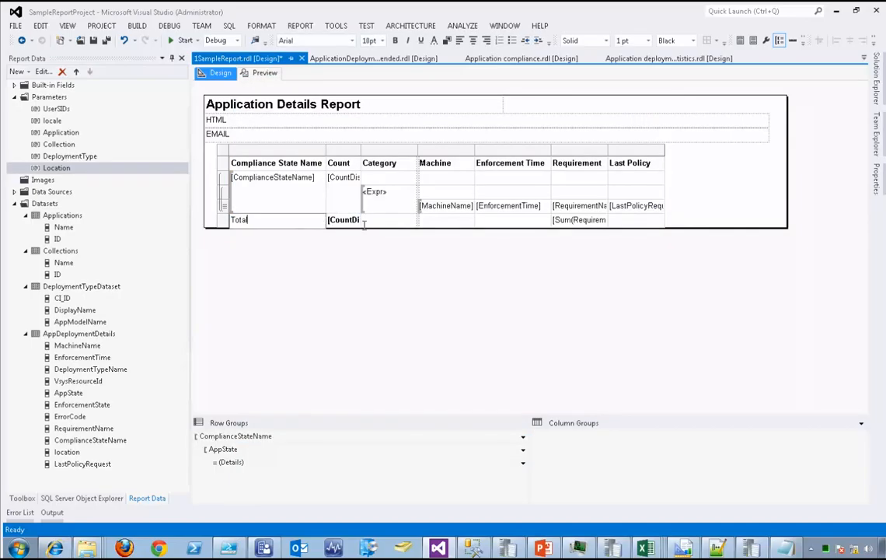
click(270, 224)
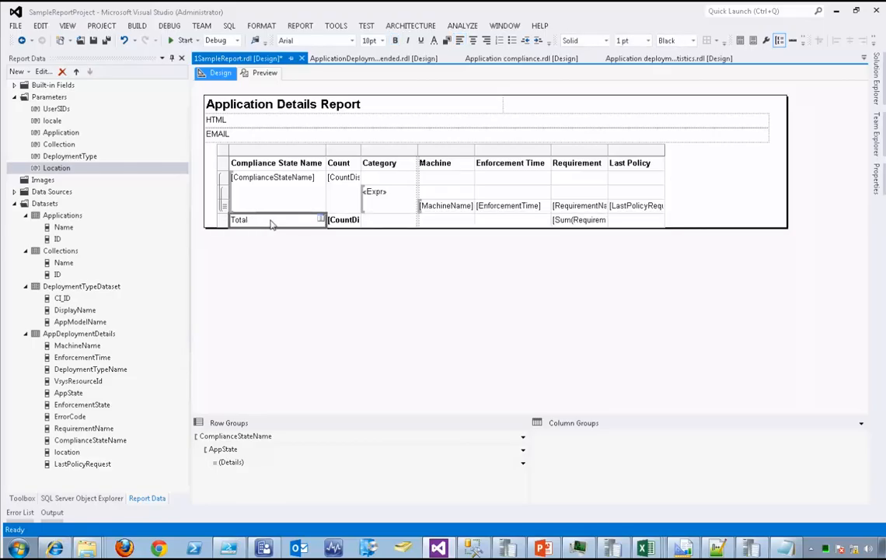
key(ctrl+b)
- Delete the Sum expression from the requirement column's cell in the total row
click(579, 220)
click(579, 220)
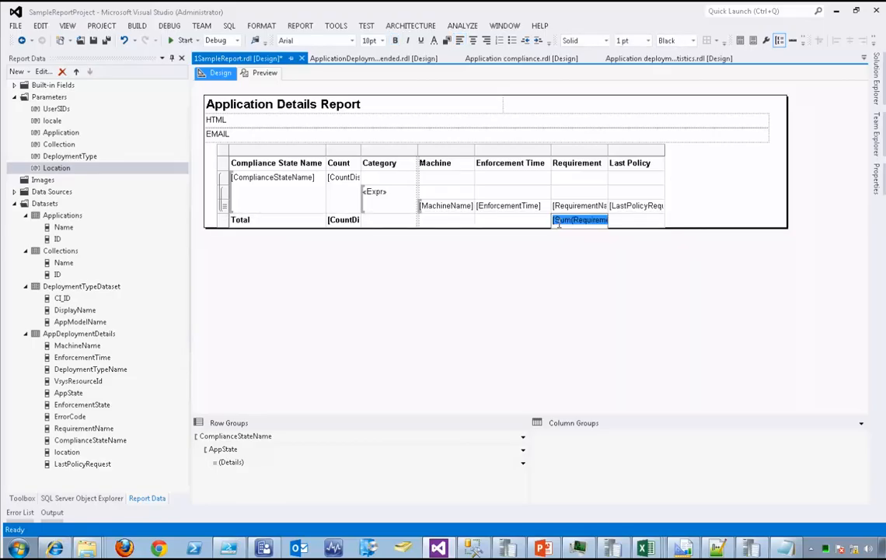
key(Delete)
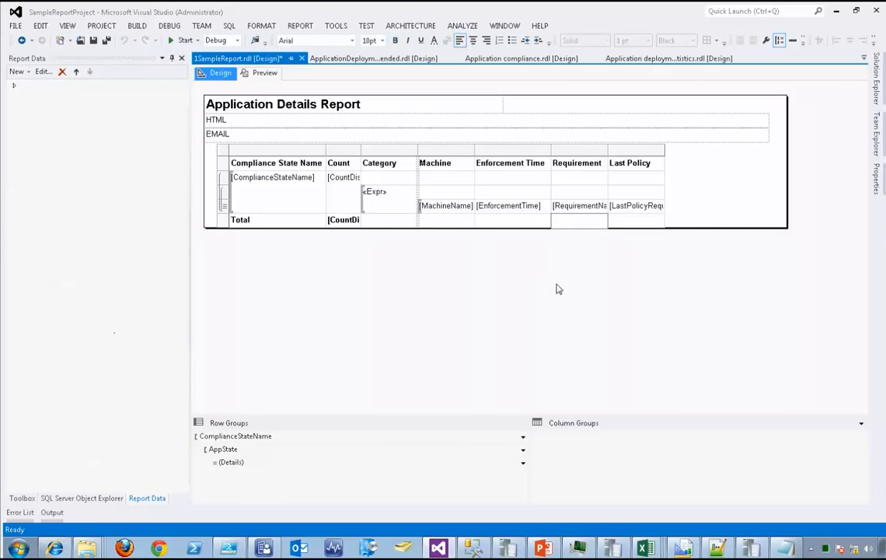
click(532, 296)
- Preview the report for application Log Parser 2.2, collection All Systems and deployment type Log Parser 2.2 - Windows Installer (*.msi file)
click(265, 74)
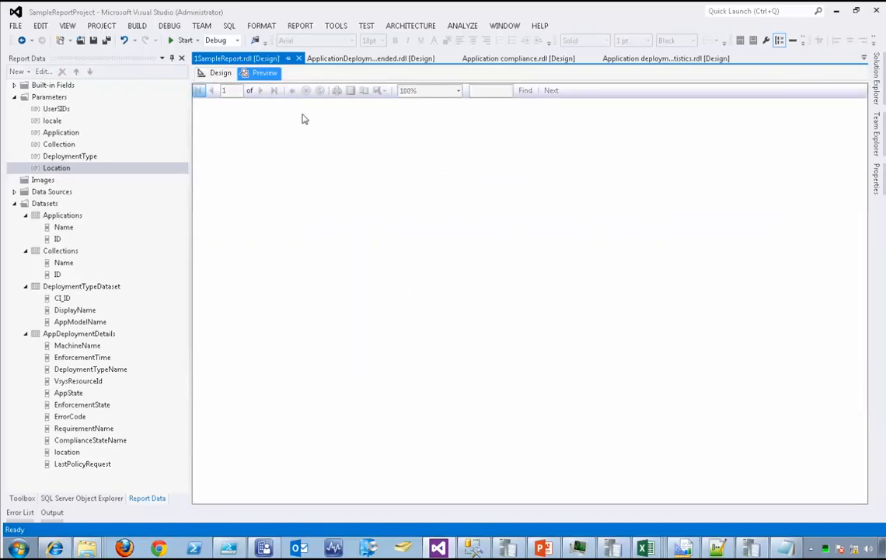
click(284, 91)
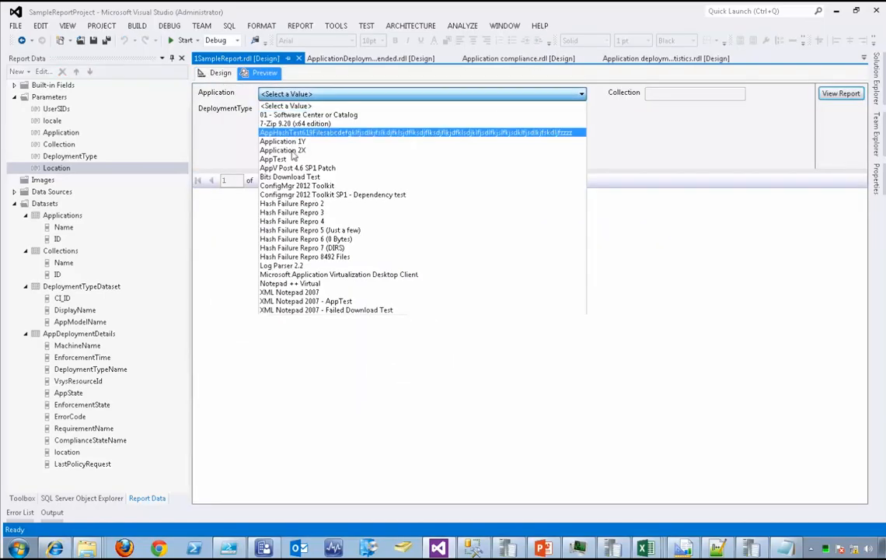
click(289, 267)
click(681, 96)
click(670, 114)
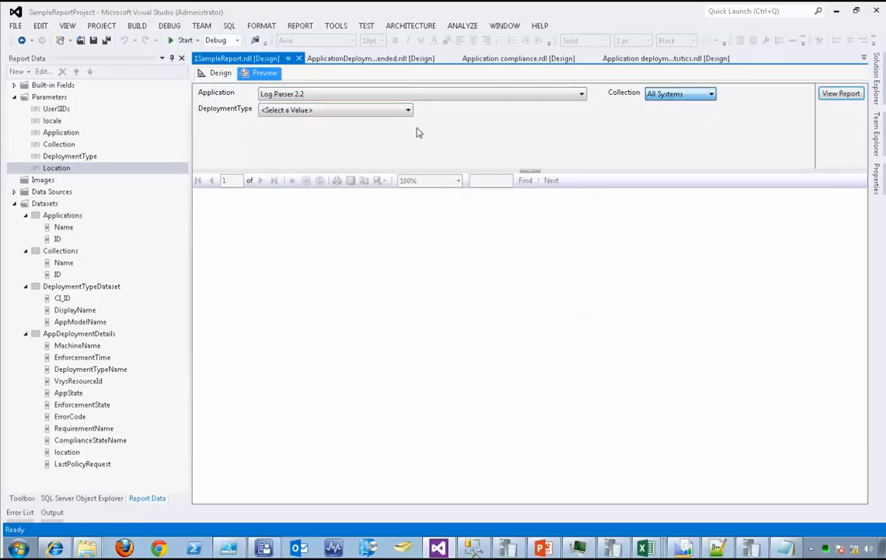
click(332, 111)
click(284, 131)
click(840, 93)
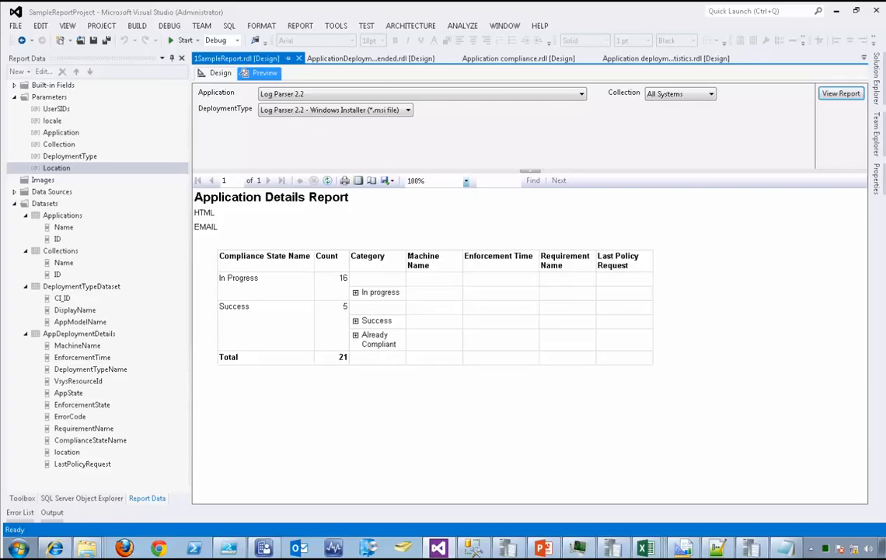
- Return to the report design, expand the built-in fields, and replace the HTML text with "Report Link:" in bold
click(220, 73)
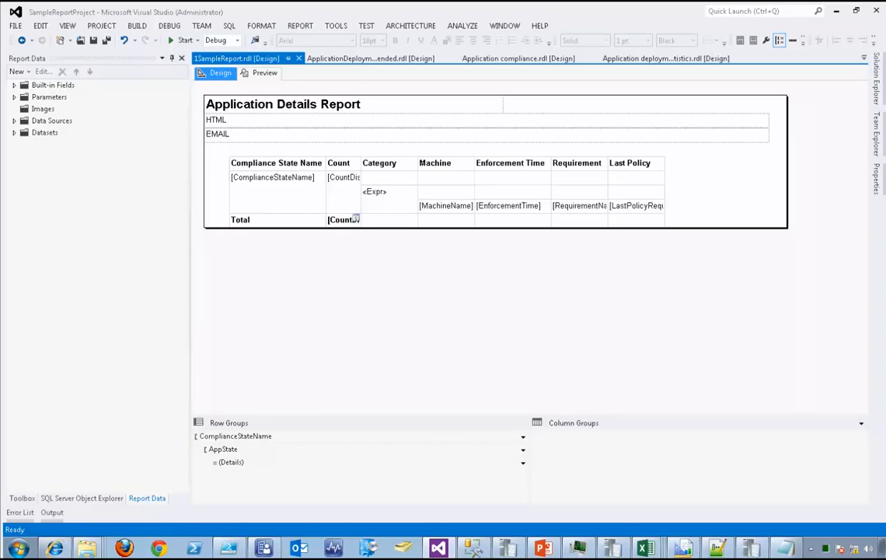
click(19, 89)
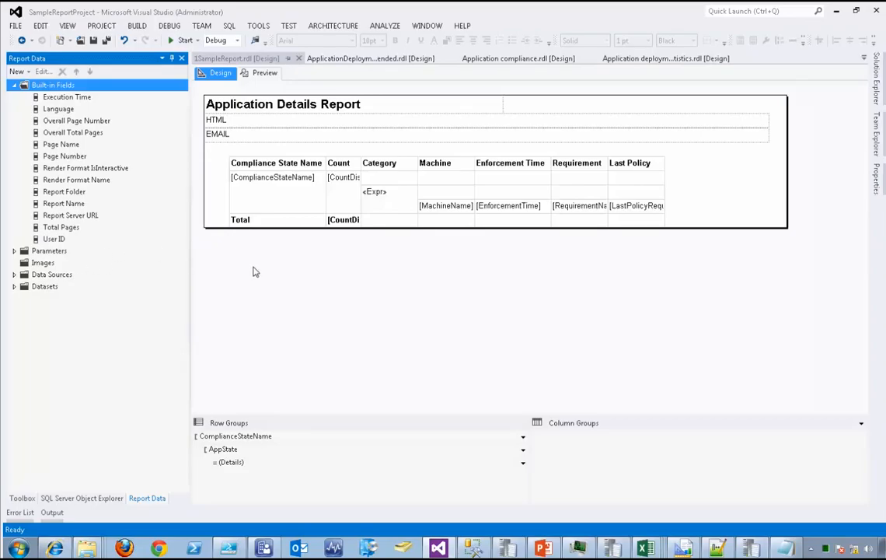
click(217, 121)
double_click(227, 121)
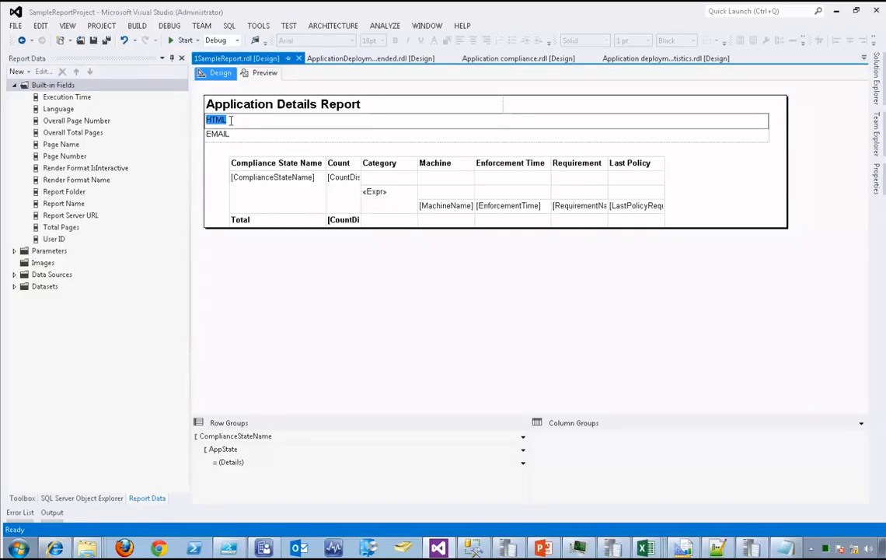
text(Report Link:)
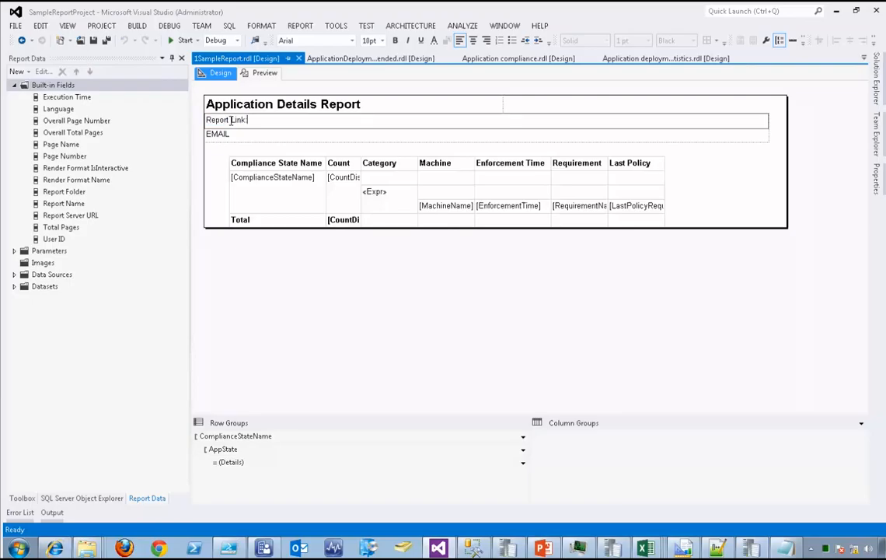
key(ctrl+a)
key(ctrl+b)
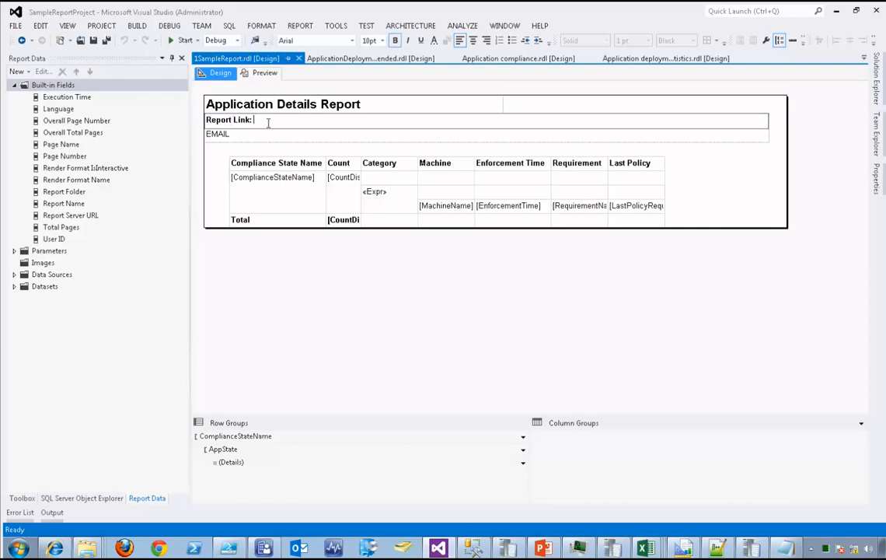
- Create a placeholder after the "Report Link:" text and label it "link"
right_click(255, 119)
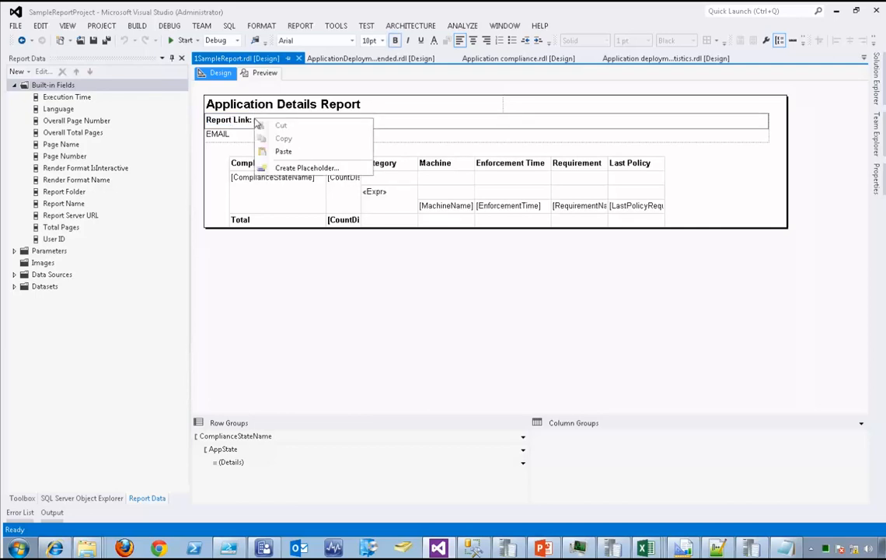
click(294, 167)
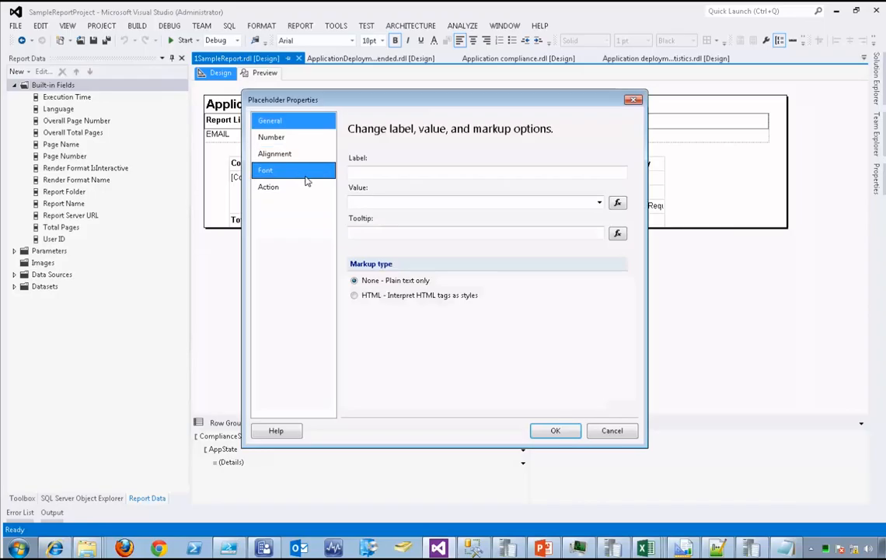
click(393, 172)
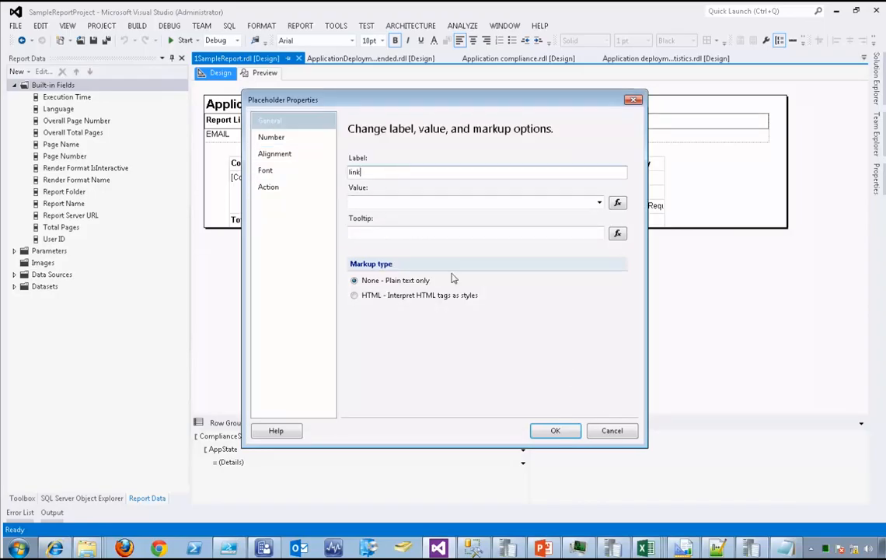
text(link)
- Switch to the queries file in Notepad, review and copy the whole report URL expression, and return to the placeholder properties
key(alt+Tab)
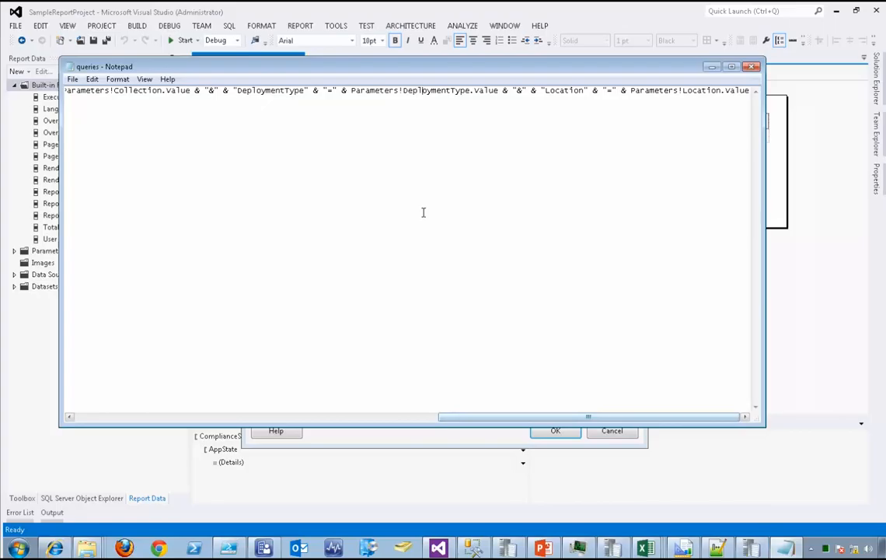
drag(482, 424, 99, 392)
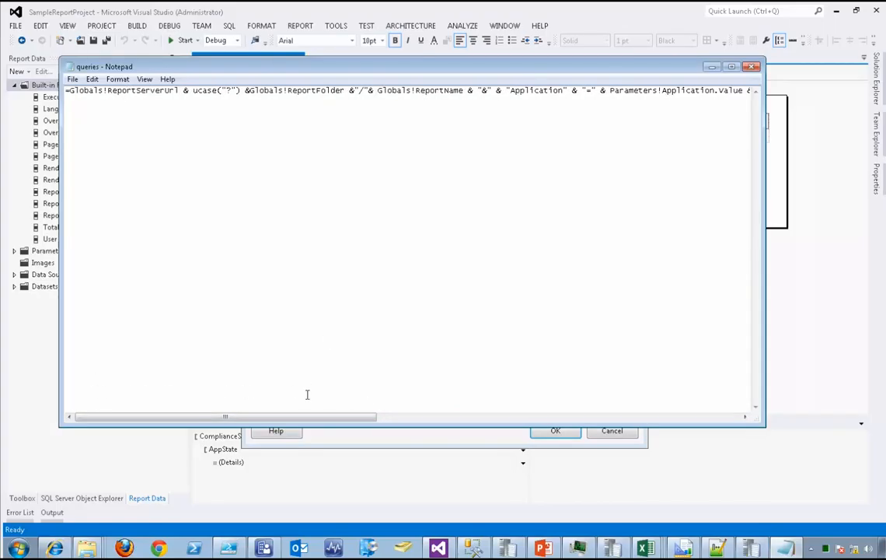
drag(306, 424, 333, 367)
double_click(275, 91)
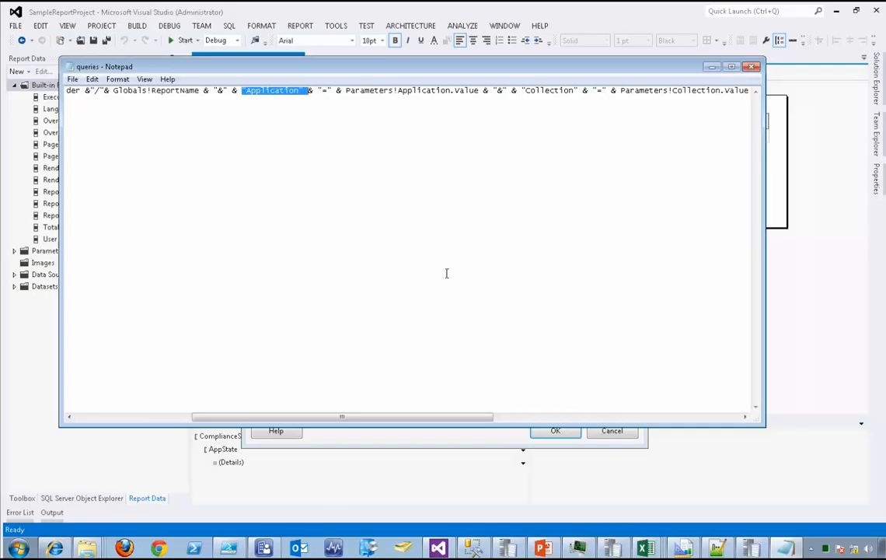
drag(436, 418, 702, 432)
click(659, 279)
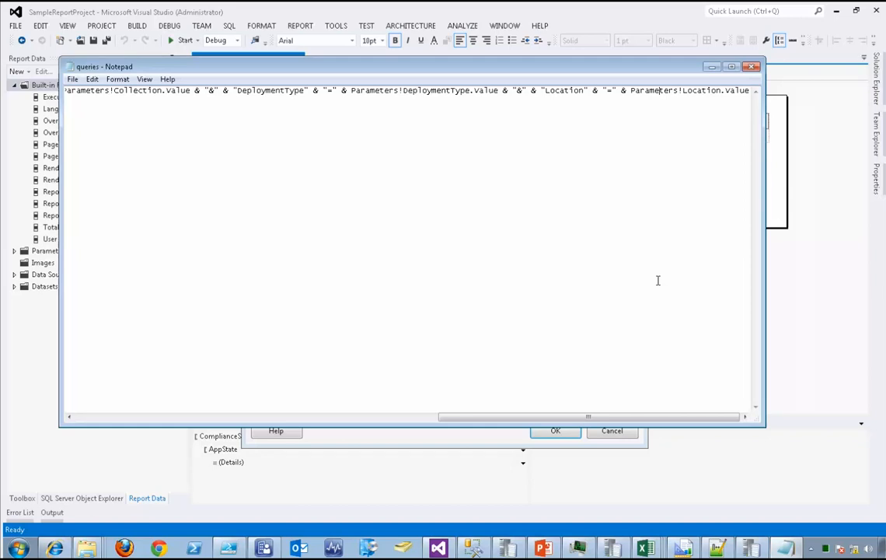
key(ctrl+a)
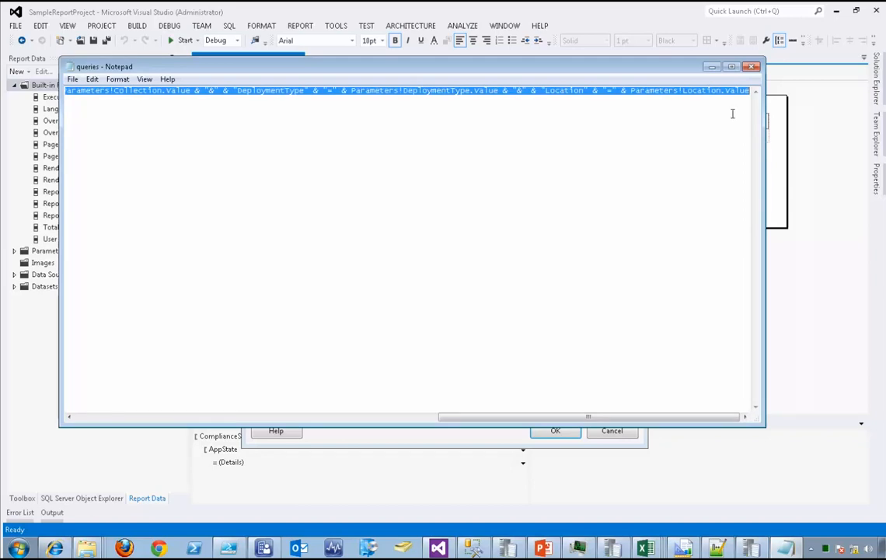
click(711, 67)
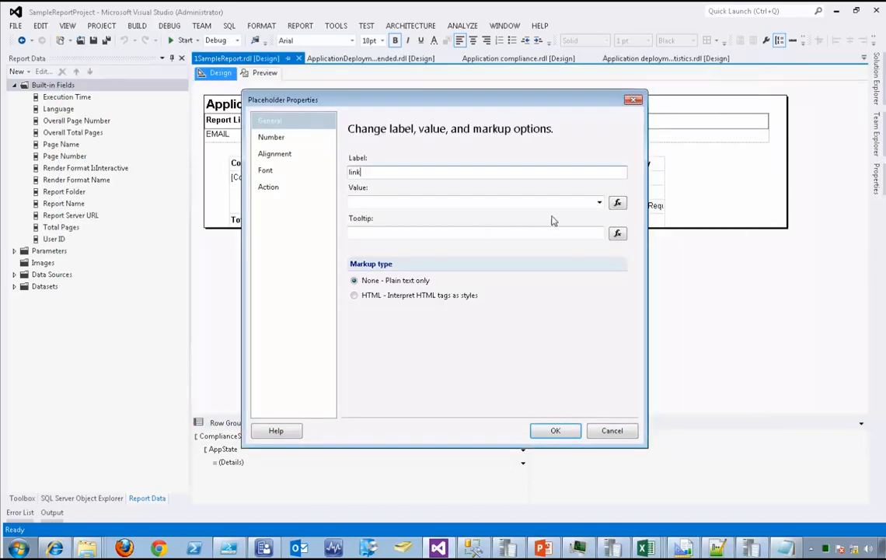
- Set the link placeholder's value to the report URL expression copied from the queries file
click(618, 202)
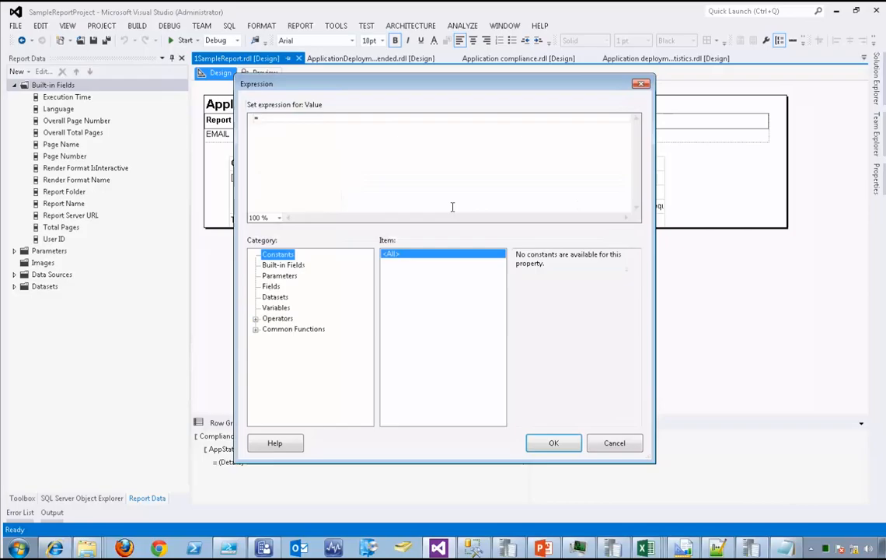
key(ctrl+v)
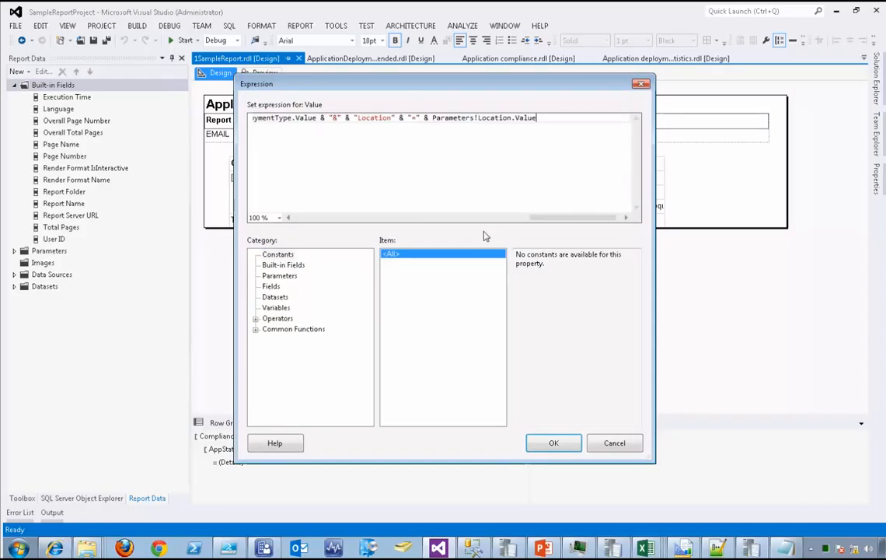
click(554, 443)
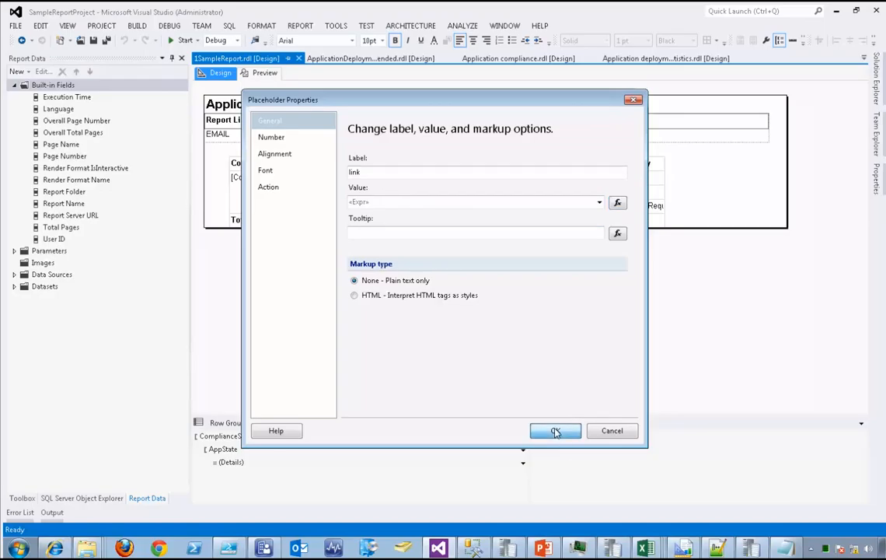
- Give the link placeholder a Go to URL action that uses the same copied report URL expression, and apply the placeholder properties
click(280, 187)
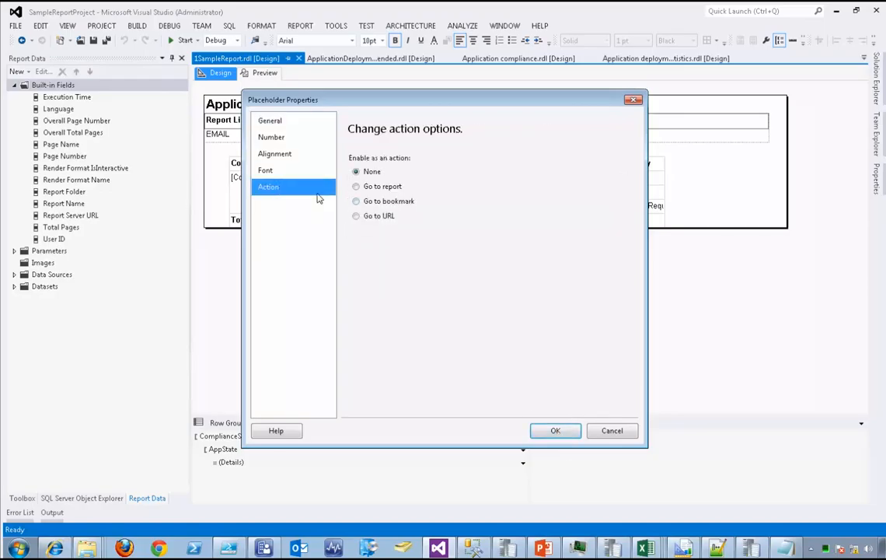
click(369, 216)
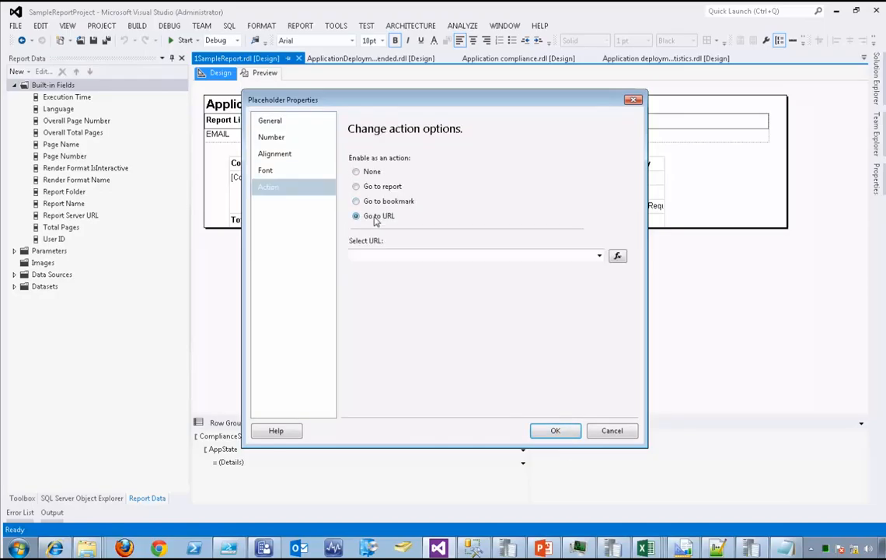
click(617, 258)
text(=AppType.Value & "?" & "Location" & "=" & Parameters!Location.Value)
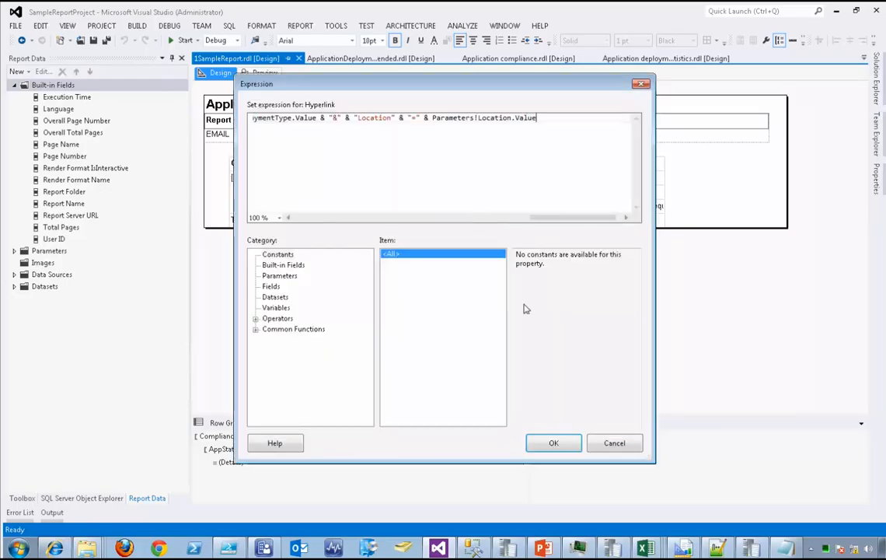
click(557, 443)
click(552, 430)
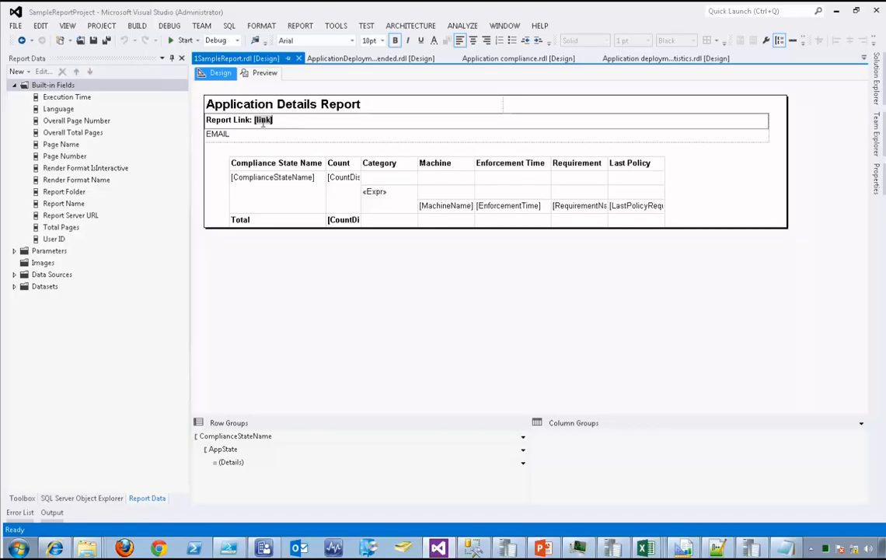
- Check the value expression of the link placeholder without changing it
right_click(262, 121)
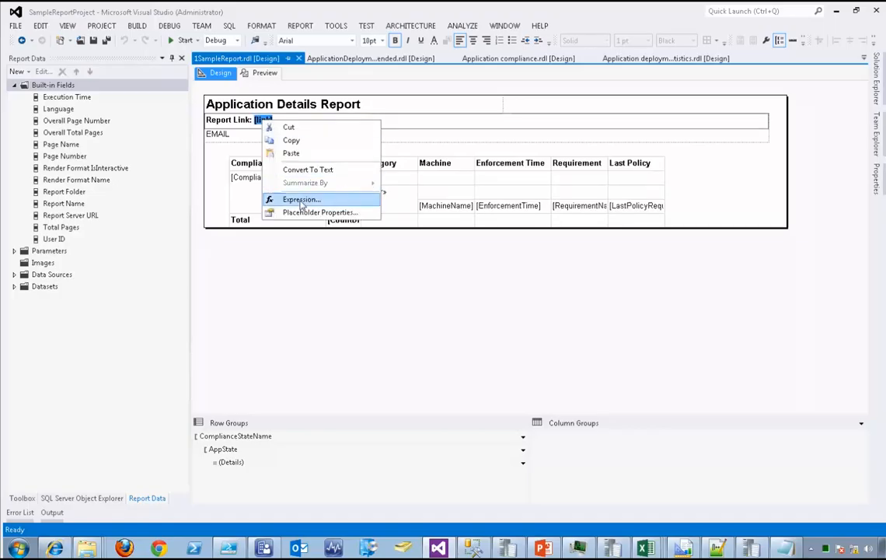
click(311, 198)
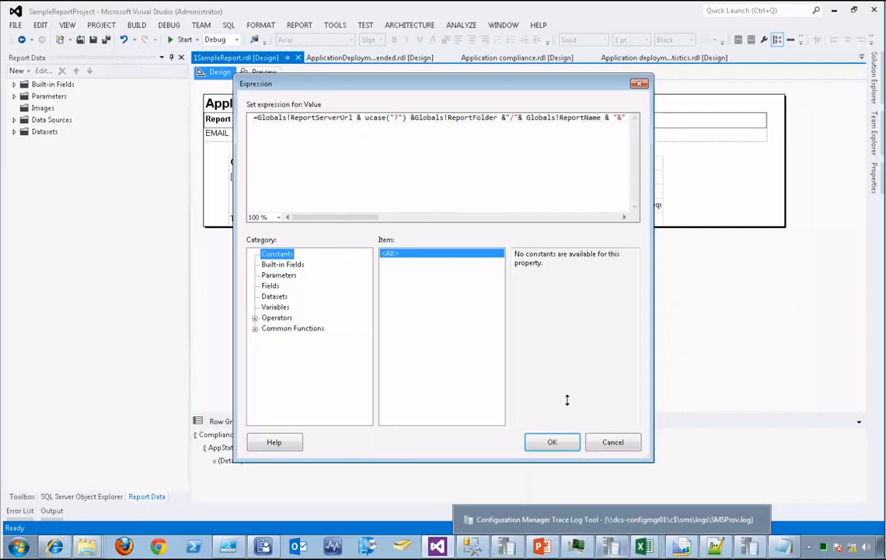
click(627, 424)
click(614, 443)
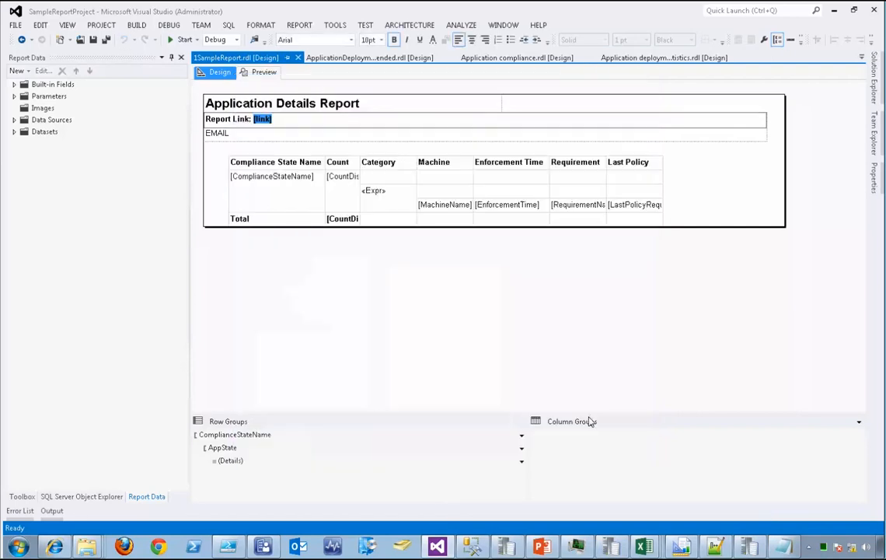
key(Escape)
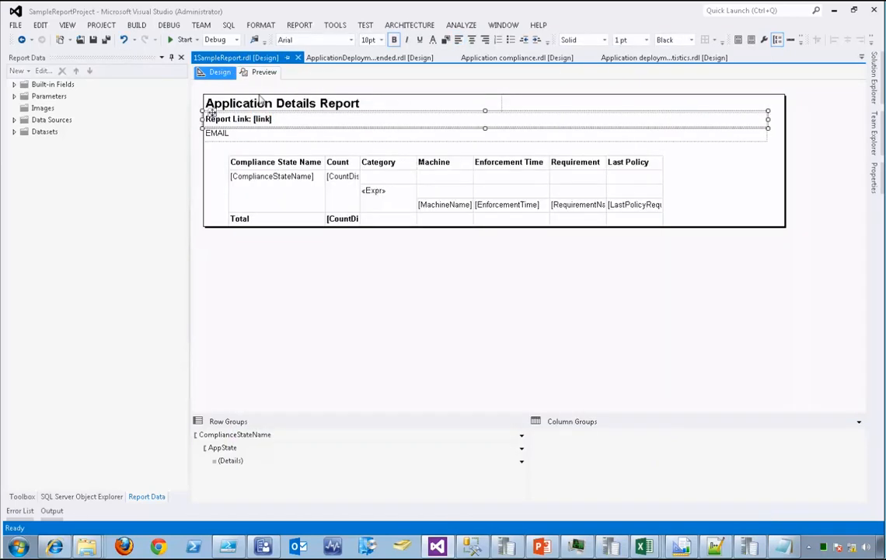
- Preview the report with application Log Parser 2.2, collection All Systems and its Windows Installer deployment type to check the report link
click(265, 72)
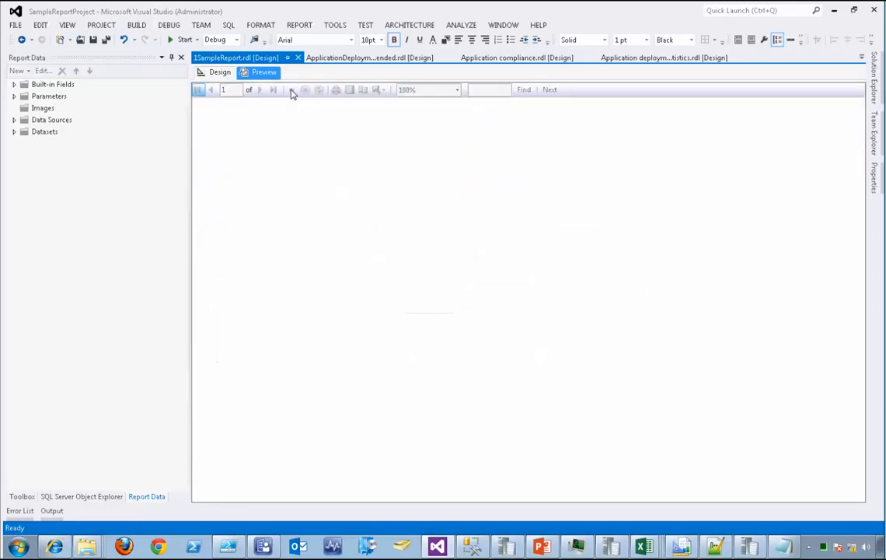
click(303, 95)
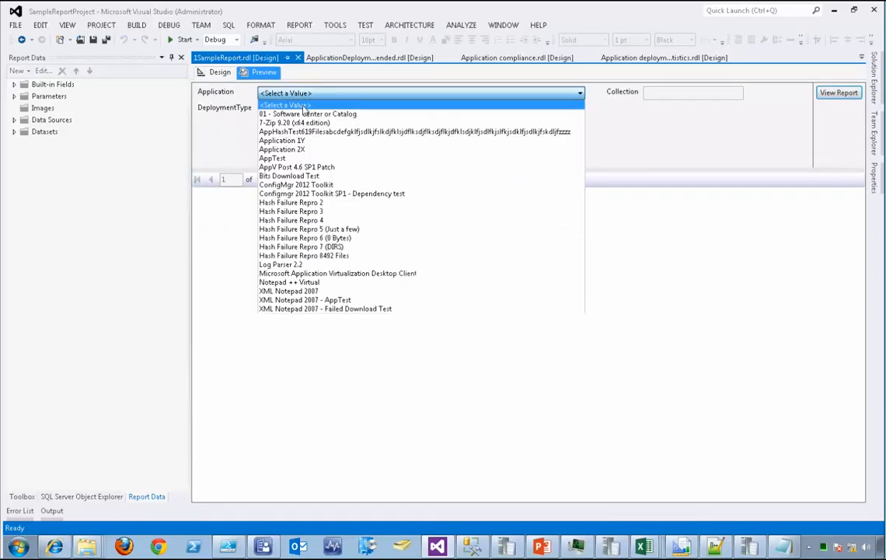
click(296, 264)
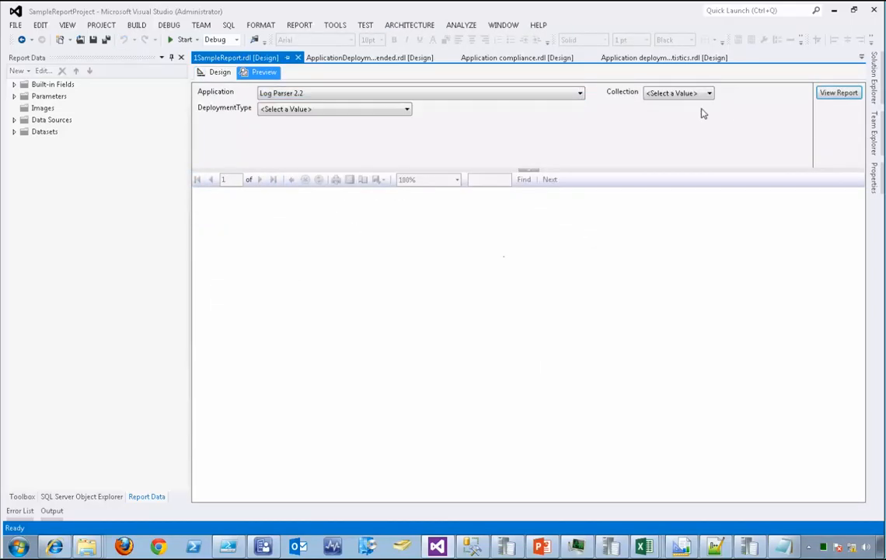
click(681, 94)
click(657, 110)
click(327, 110)
click(295, 128)
click(835, 94)
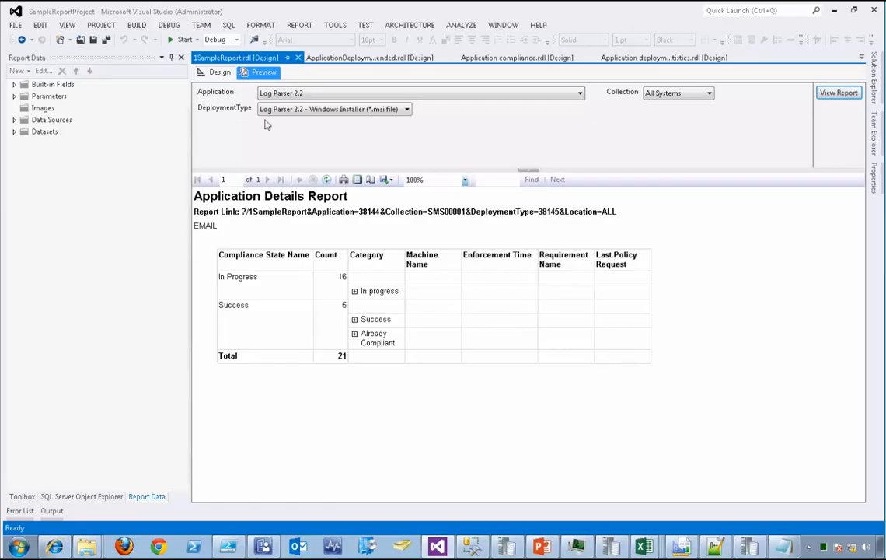
- Return to the report design and replace the EMAIL text with "Email a Link:" in bold
click(219, 72)
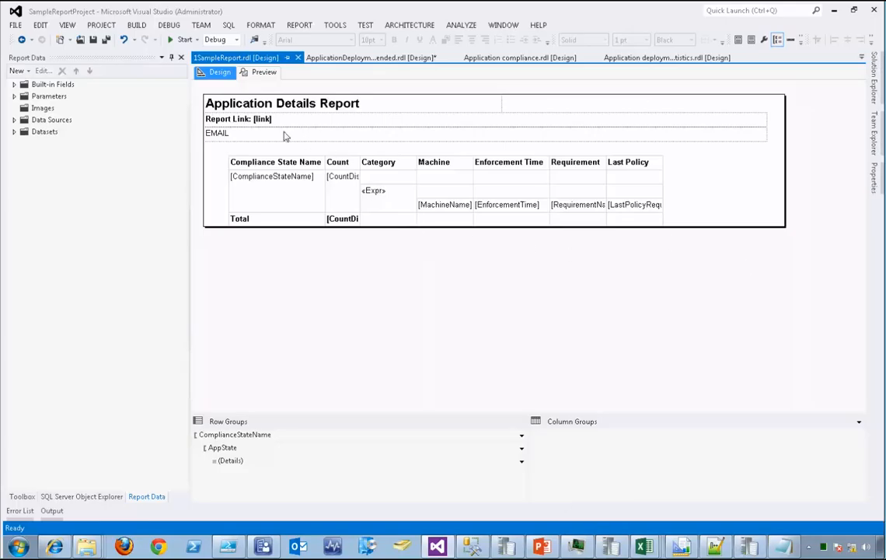
click(246, 134)
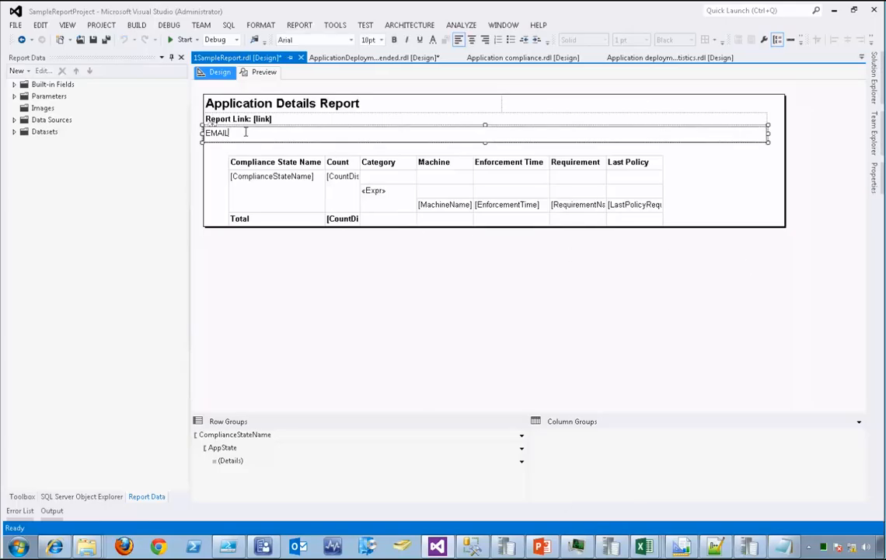
key(BackSpace)
key(BackSpace)
key(BackSpace)
text(:)
key(ctrl+a)
key(ctrl+b)
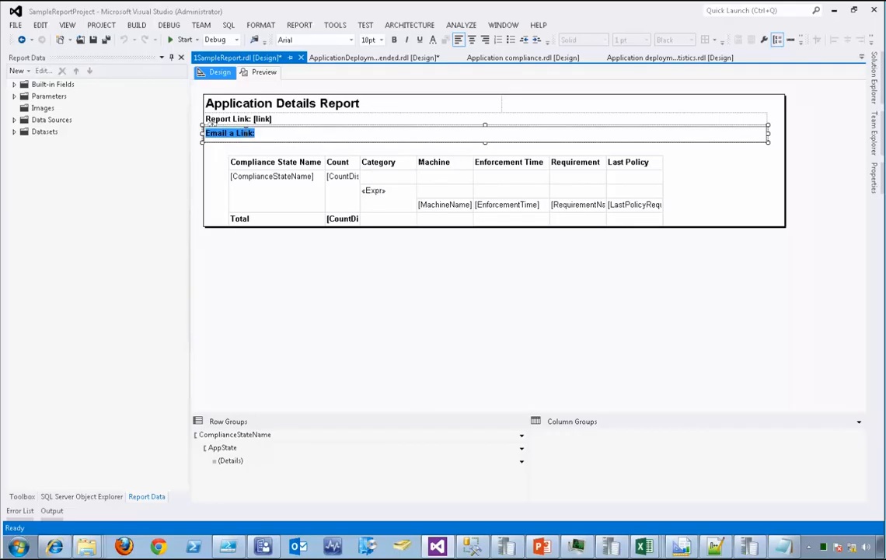
- Set the action of the "Email a Link:" text to Go to URL and open its URL expression for editing
right_click(233, 130)
click(268, 188)
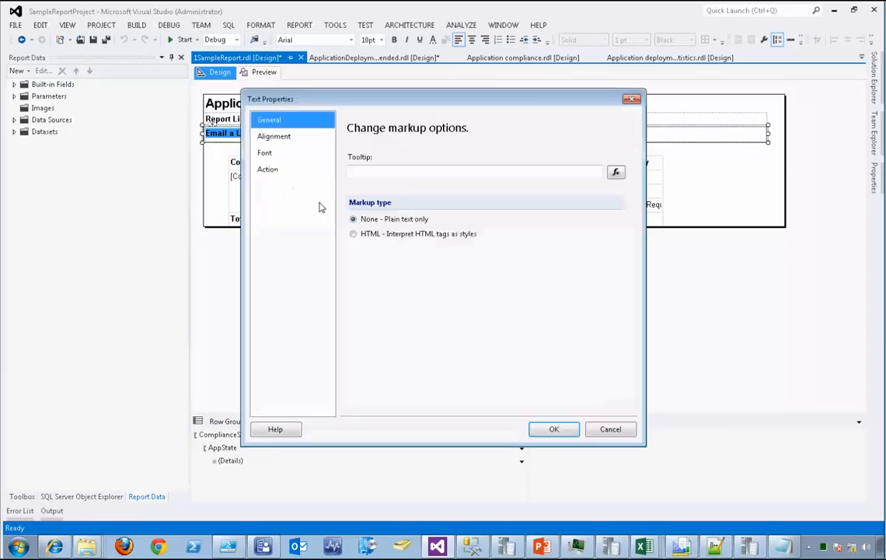
click(273, 173)
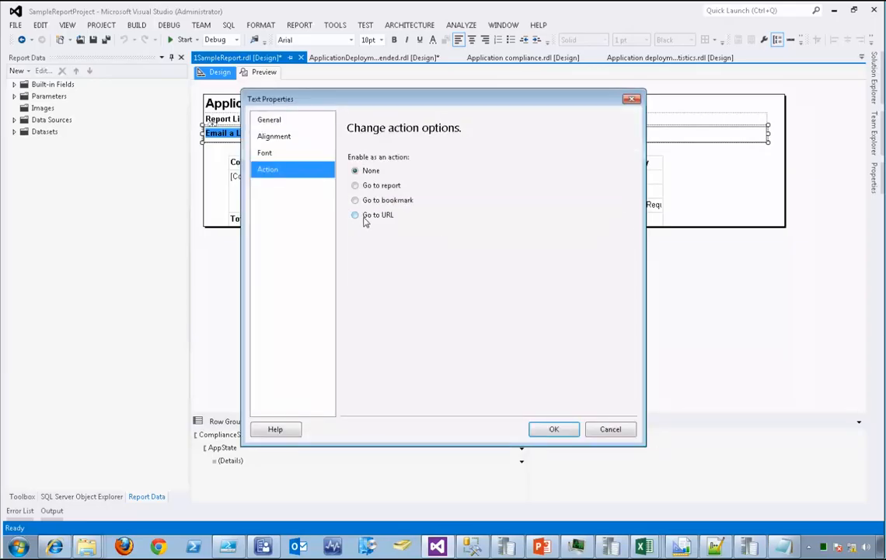
click(367, 218)
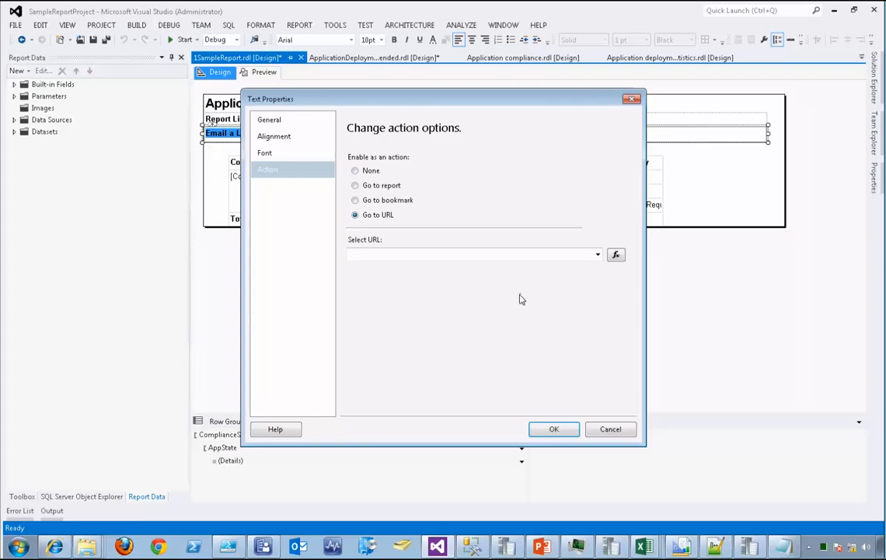
click(616, 254)
- Switch to the queries file in Notepad, review the MailTo expression and its EmailDomain variable, and copy the whole expression
key(alt+Tab)
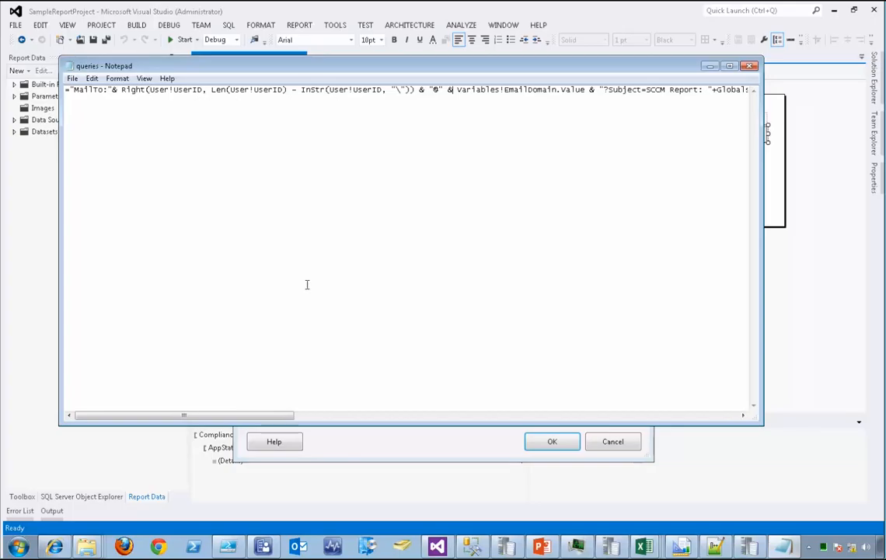
drag(255, 418, 303, 417)
drag(358, 91, 441, 90)
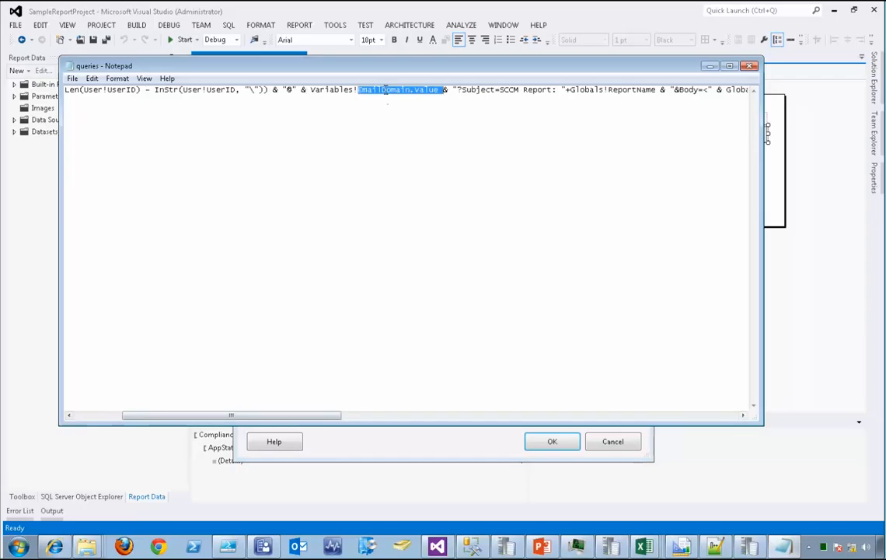
click(391, 90)
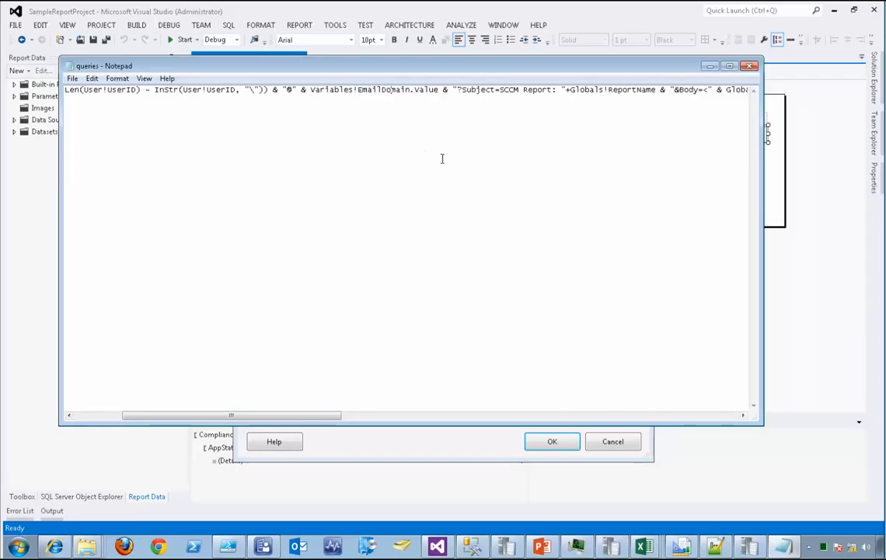
drag(270, 419, 155, 414)
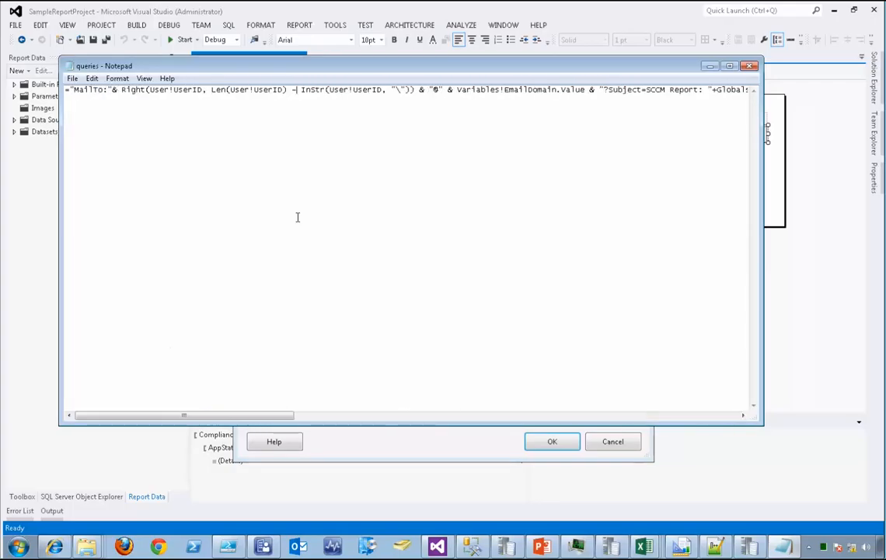
key(ctrl+a)
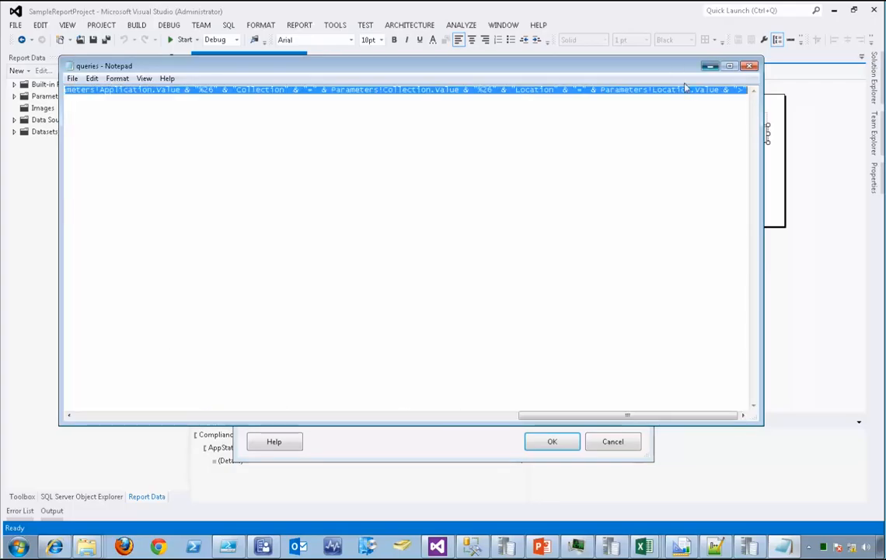
click(710, 66)
- Paste the MailTo expression as the hyperlink of the "Email a Link:" text, check its EmailDomain reference, and apply the text properties
key(ctrl+v)
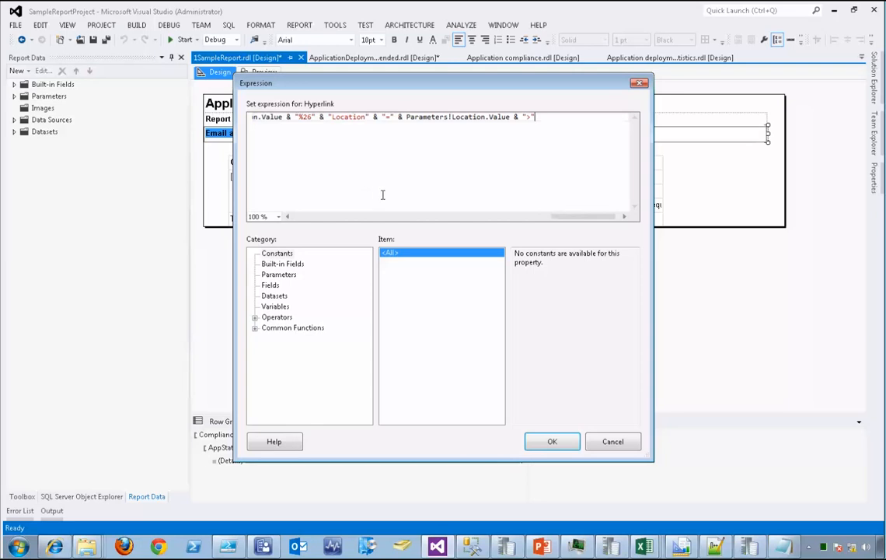
drag(462, 219, 361, 221)
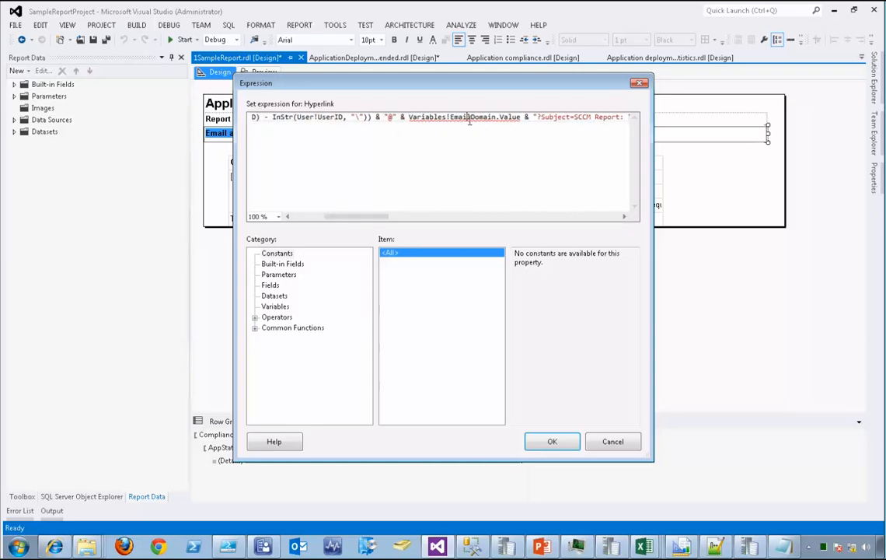
double_click(468, 118)
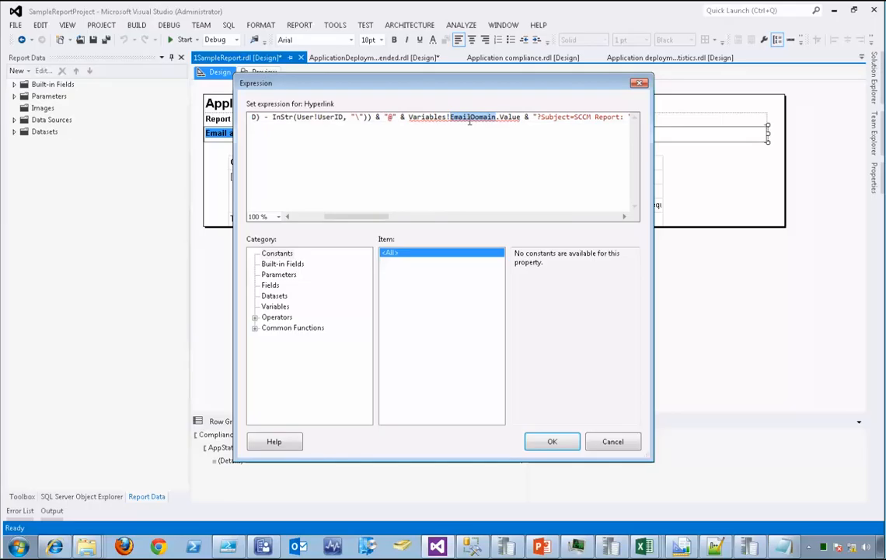
click(553, 441)
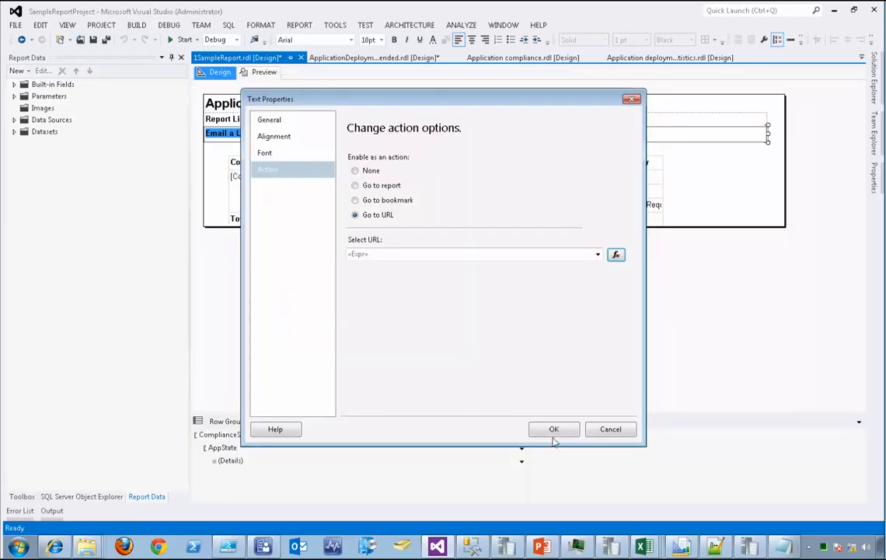
click(554, 434)
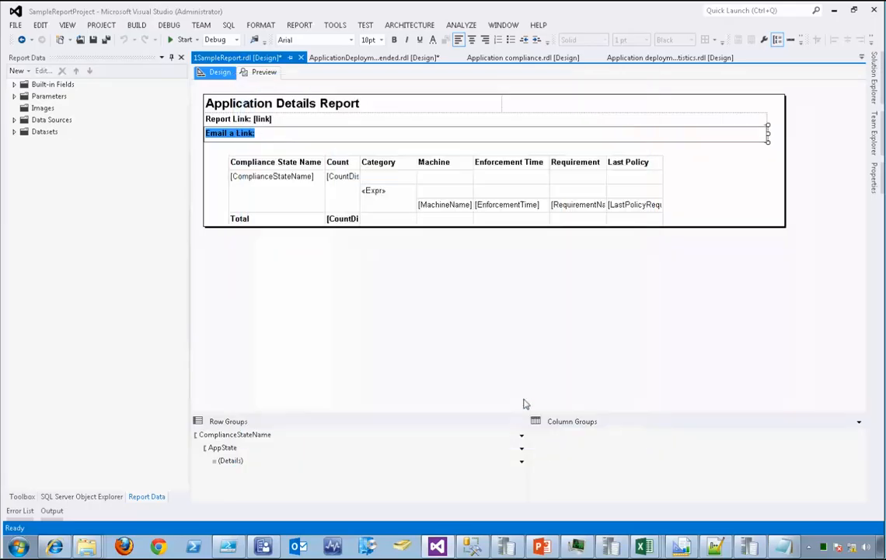
- Add a report variable named EmailDomain with the value contoso.com, and briefly preview the report before returning to its design
click(873, 179)
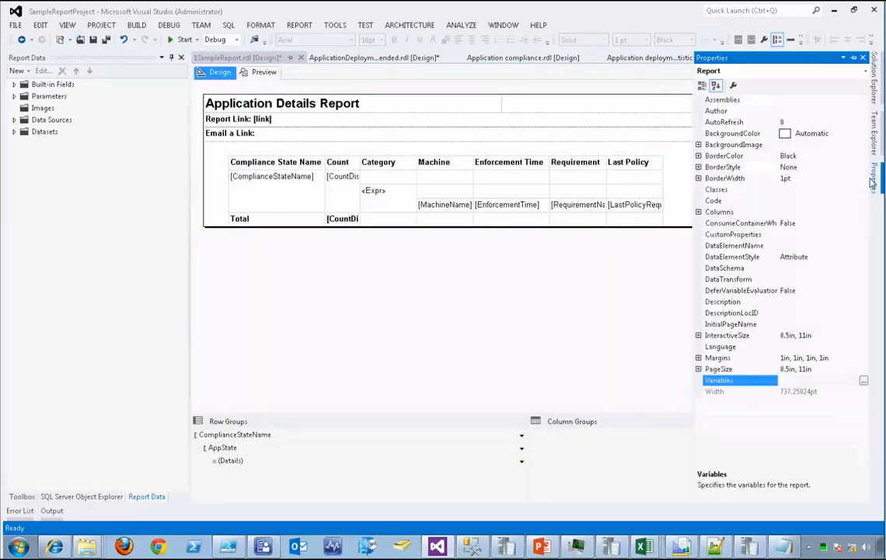
click(864, 382)
click(365, 176)
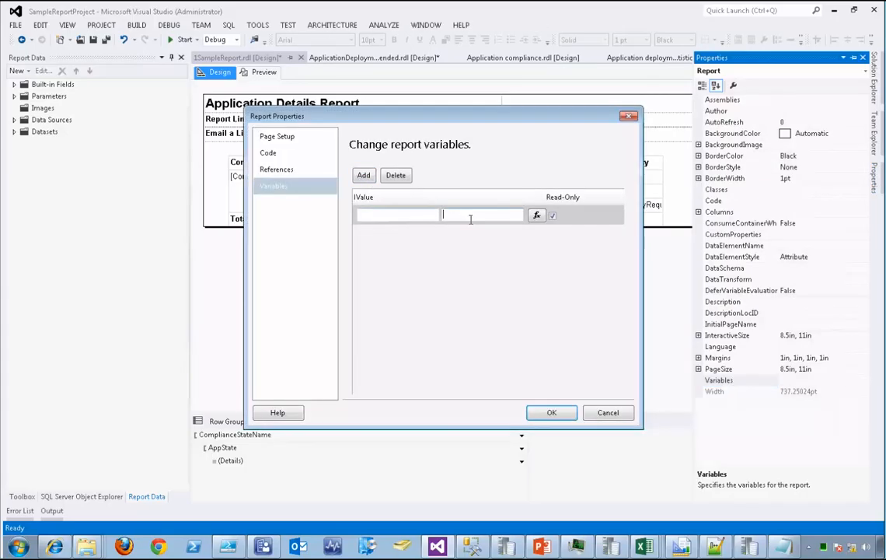
text(EmailDomain)
click(414, 219)
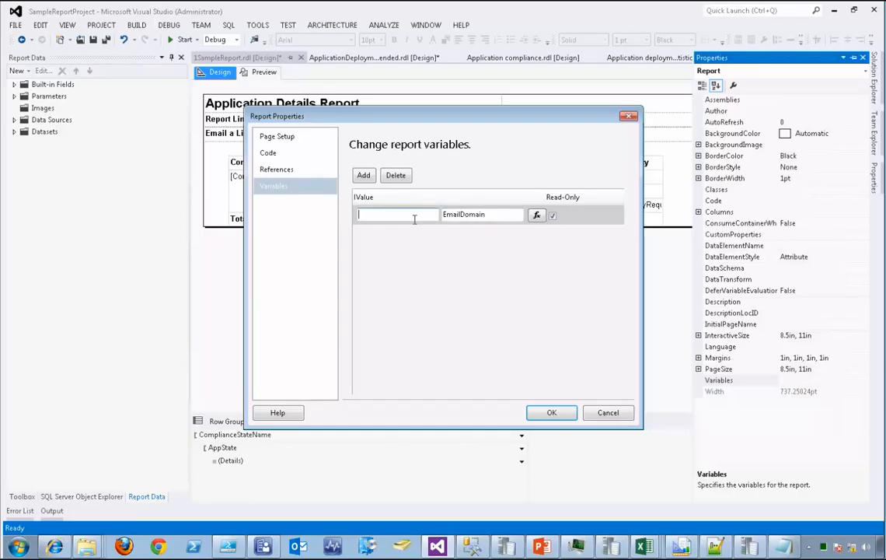
text(contoso.com)
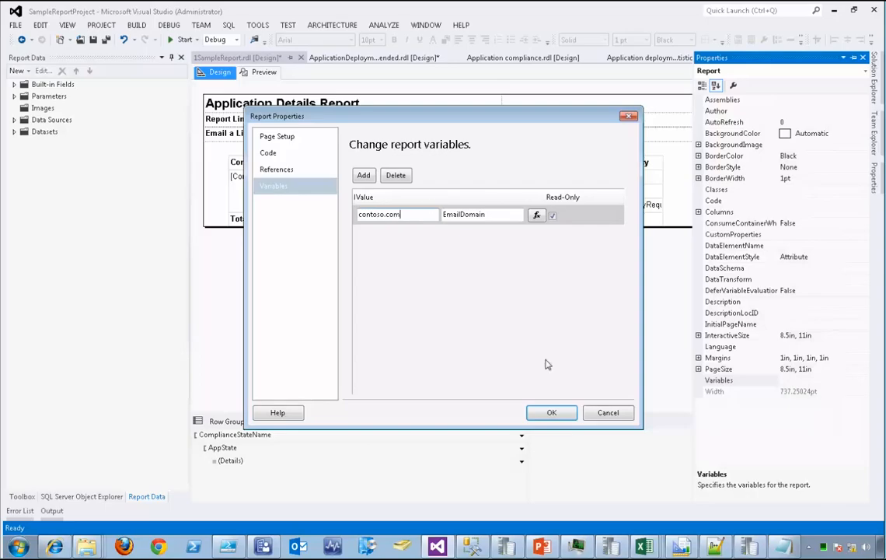
click(552, 412)
click(360, 298)
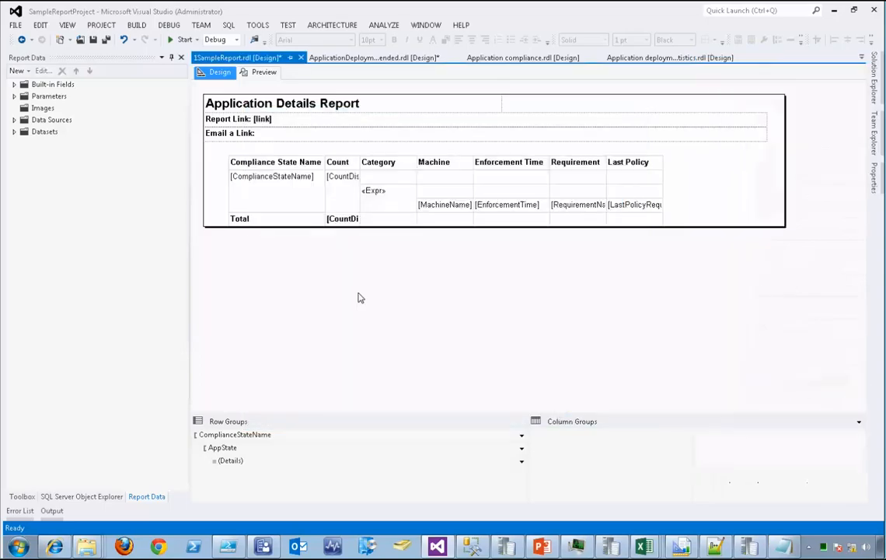
click(265, 73)
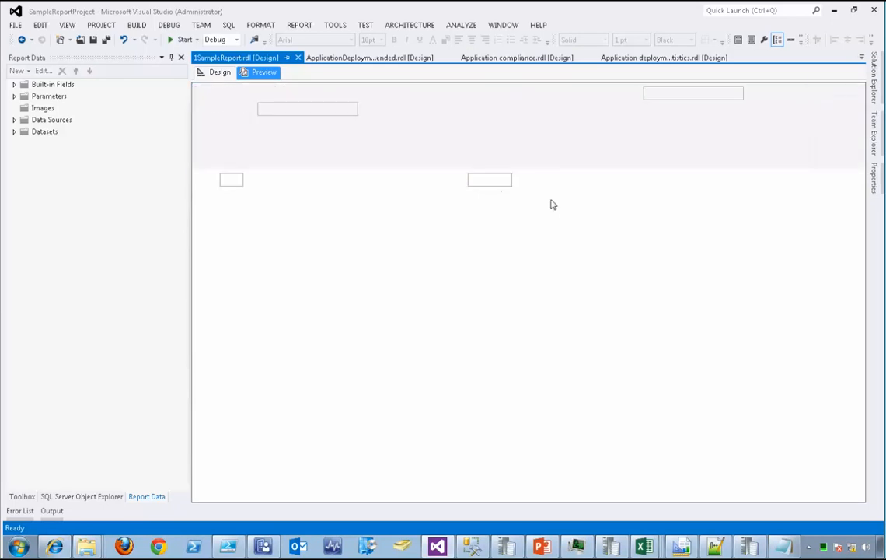
click(218, 71)
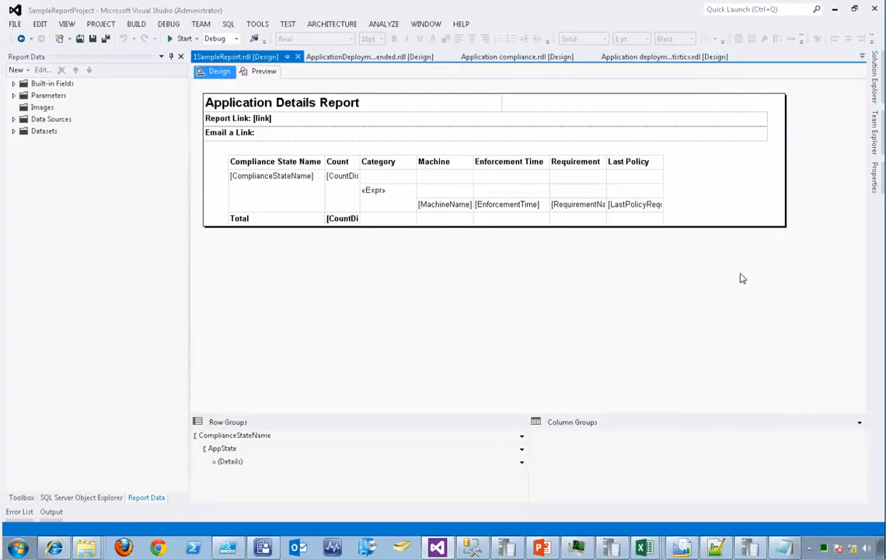
click(875, 77)
click(853, 57)
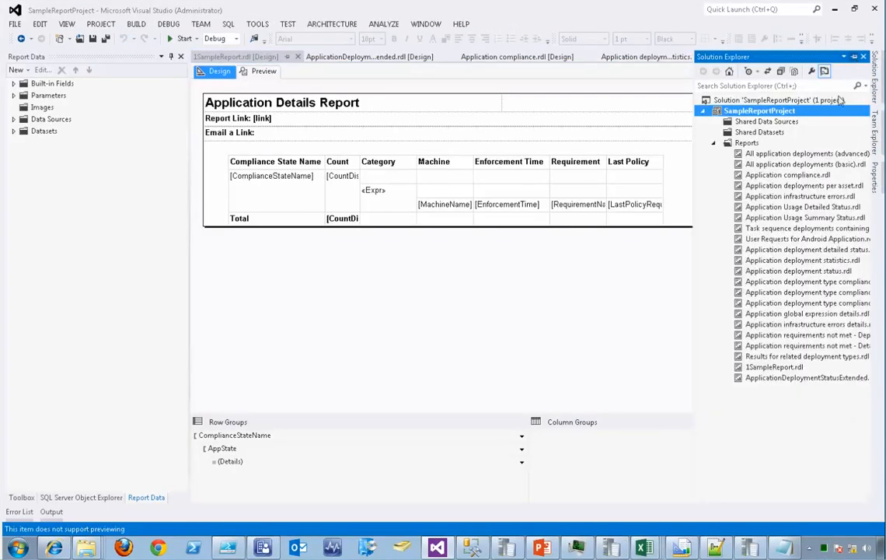
right_click(727, 114)
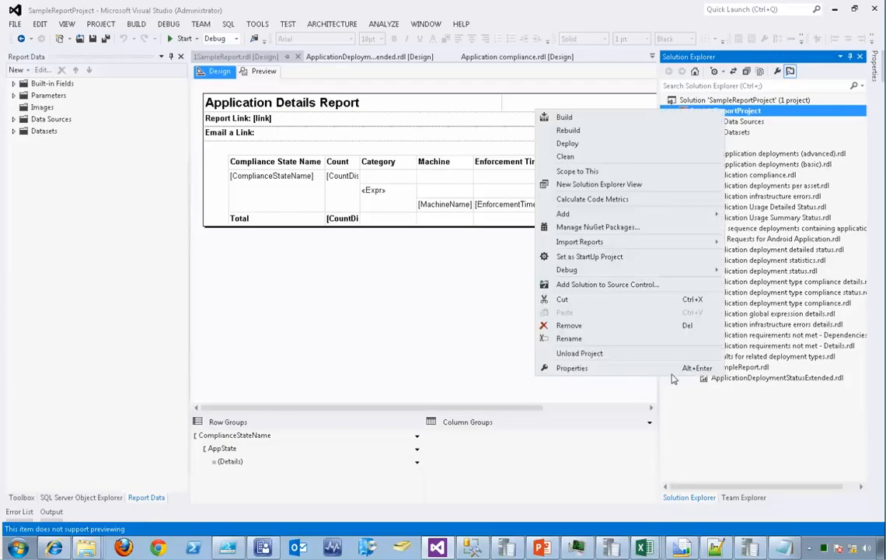
click(579, 367)
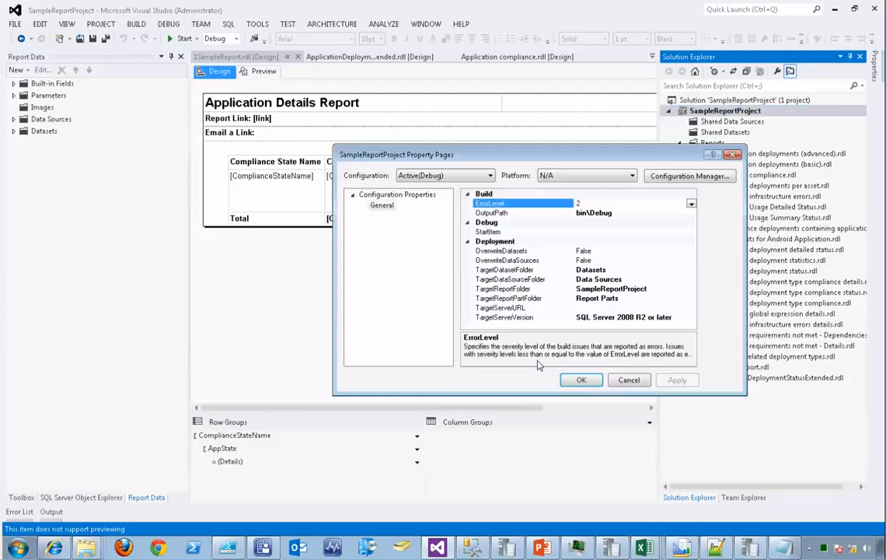
click(616, 307)
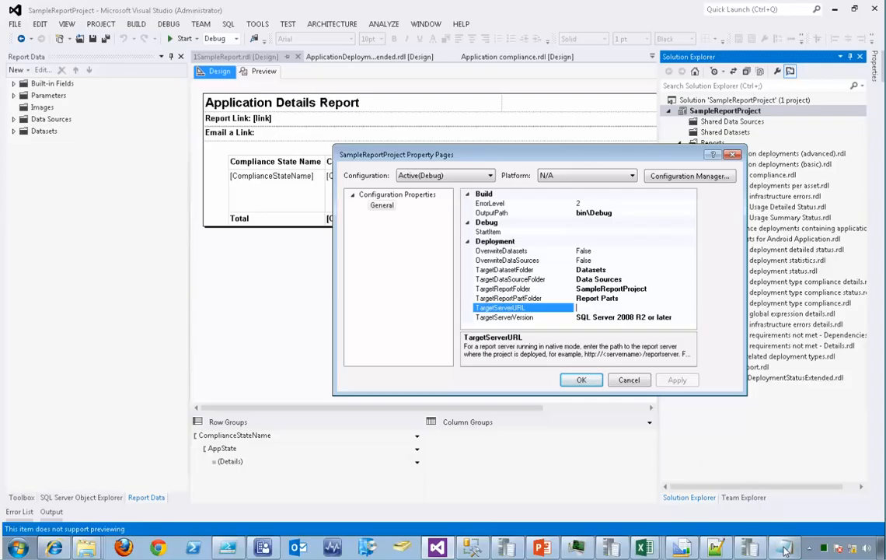
click(715, 548)
key(ctrl+a)
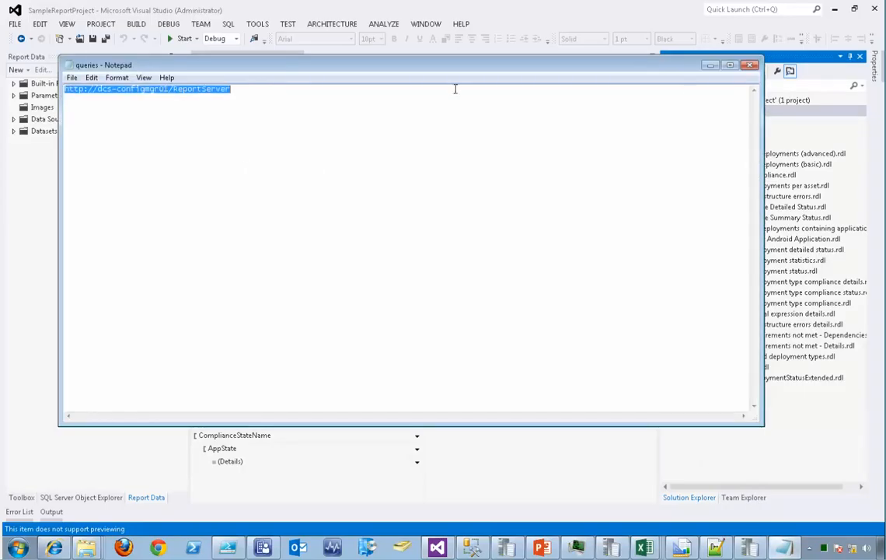
click(716, 67)
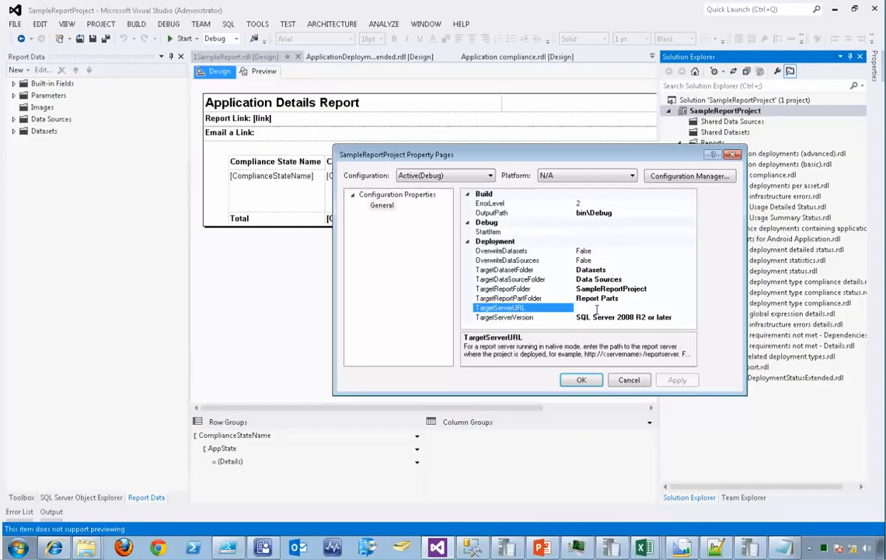
text(http://lcs-configmgr01/ReportServer)
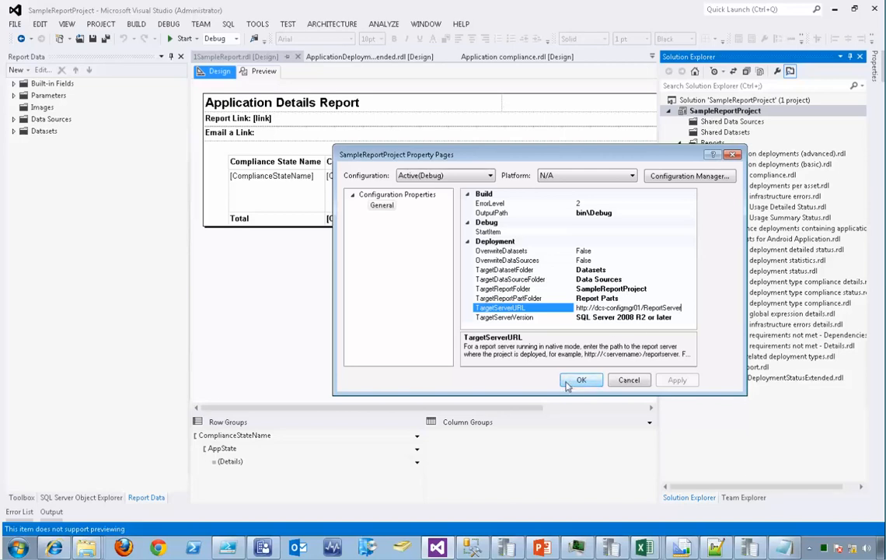
click(581, 380)
- Permanently delete every report except 1SampleReport.rdl from the project, including ApplicationDeploymentStatusExtended.rdl
click(699, 358)
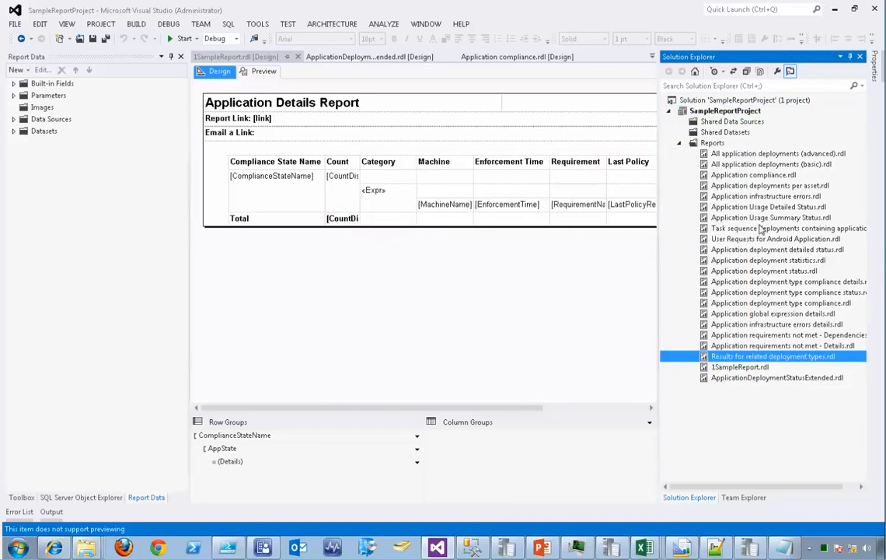
shift+click(748, 155)
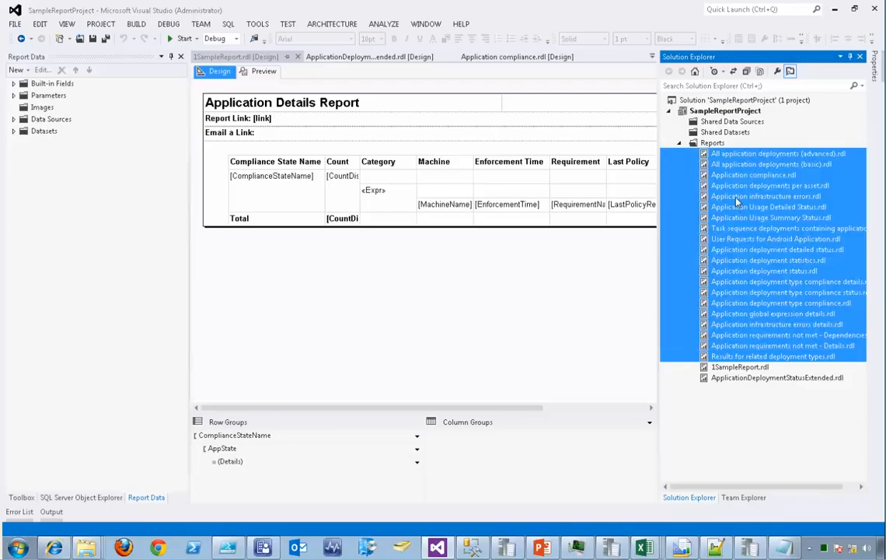
right_click(735, 204)
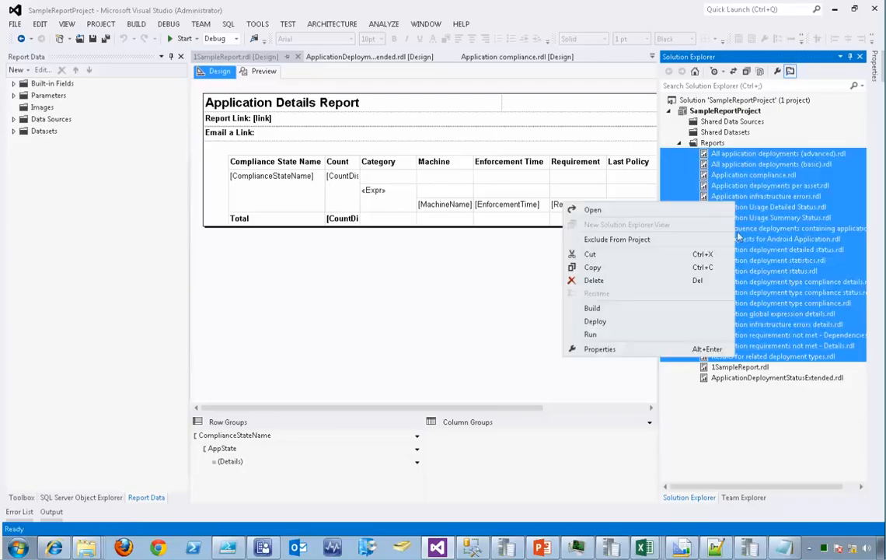
click(594, 281)
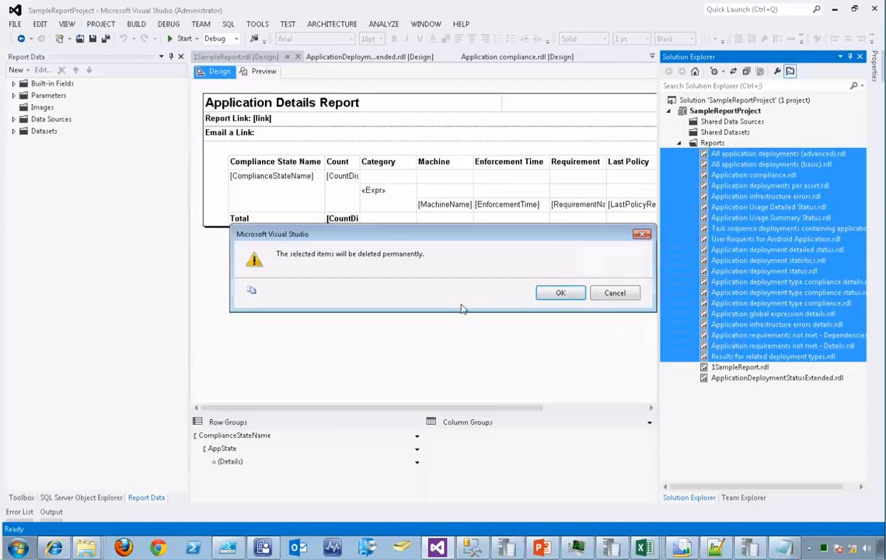
click(560, 292)
right_click(746, 165)
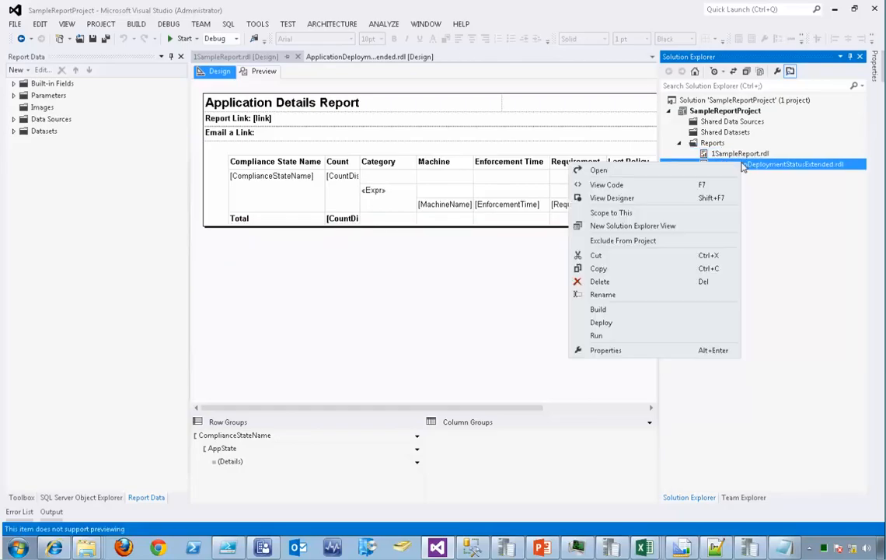
click(600, 281)
click(546, 293)
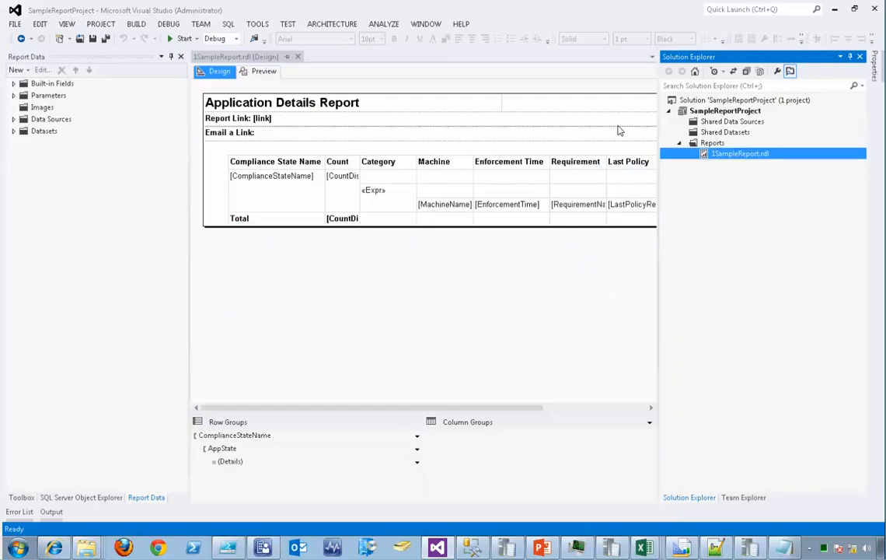
click(137, 24)
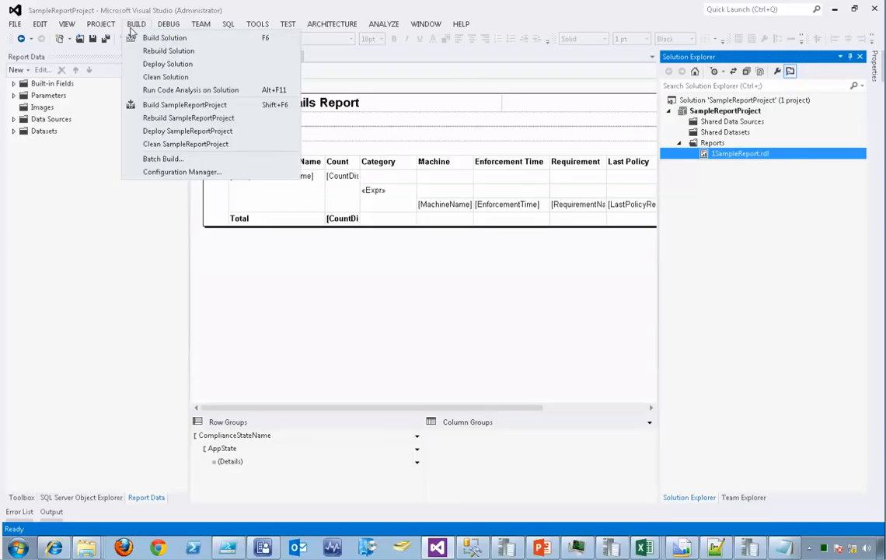
click(161, 67)
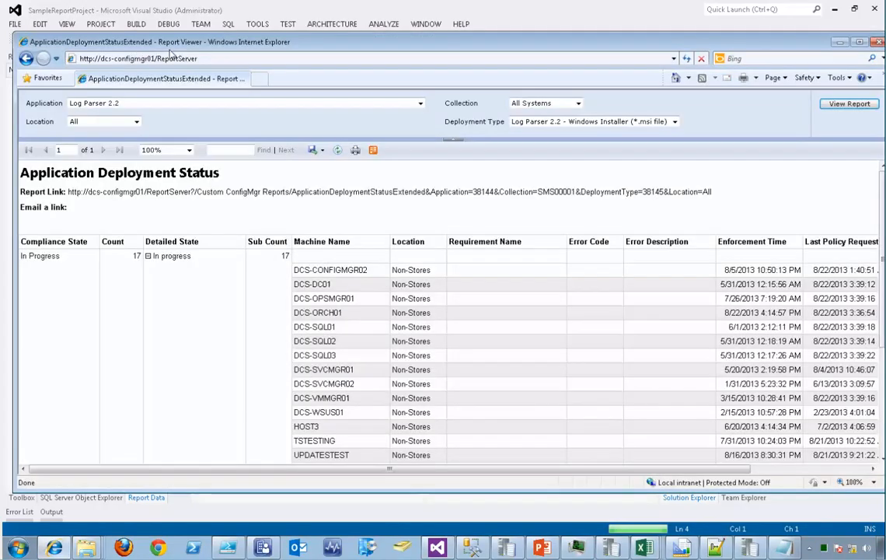
click(175, 58)
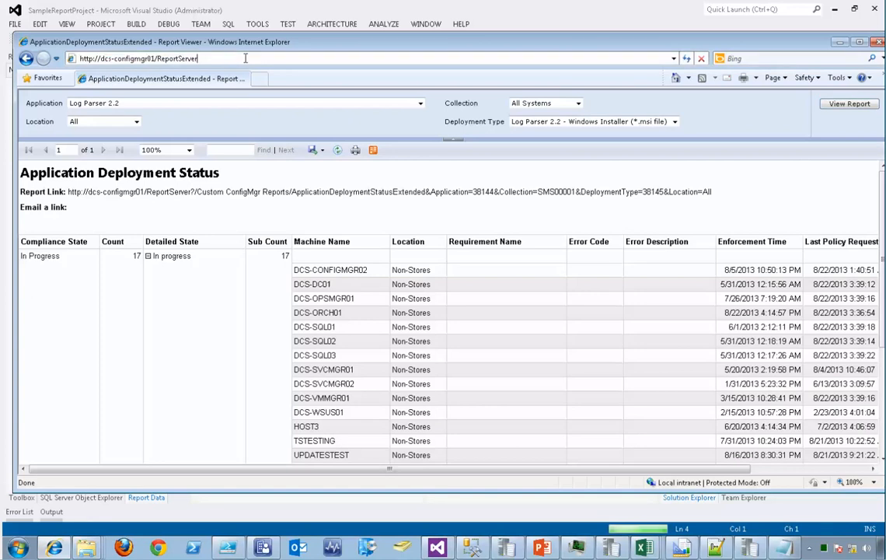
key(Return)
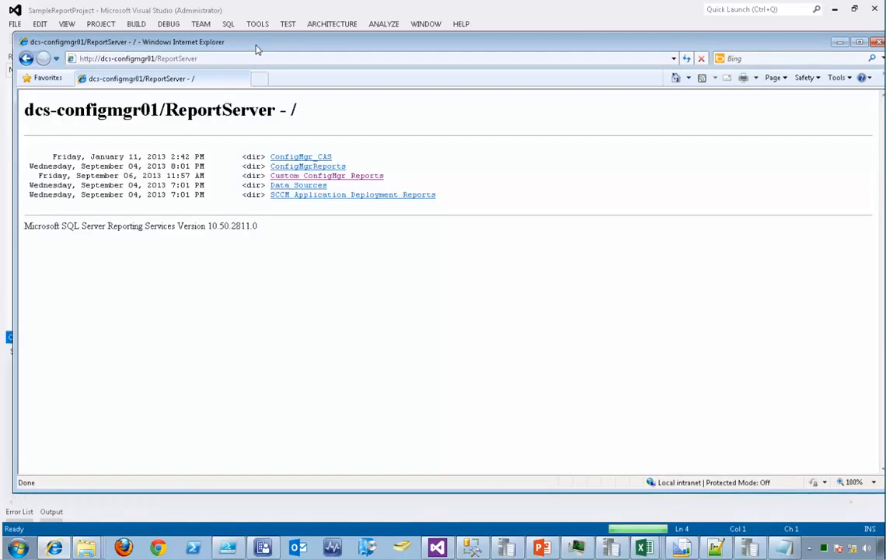
drag(267, 43, 469, 314)
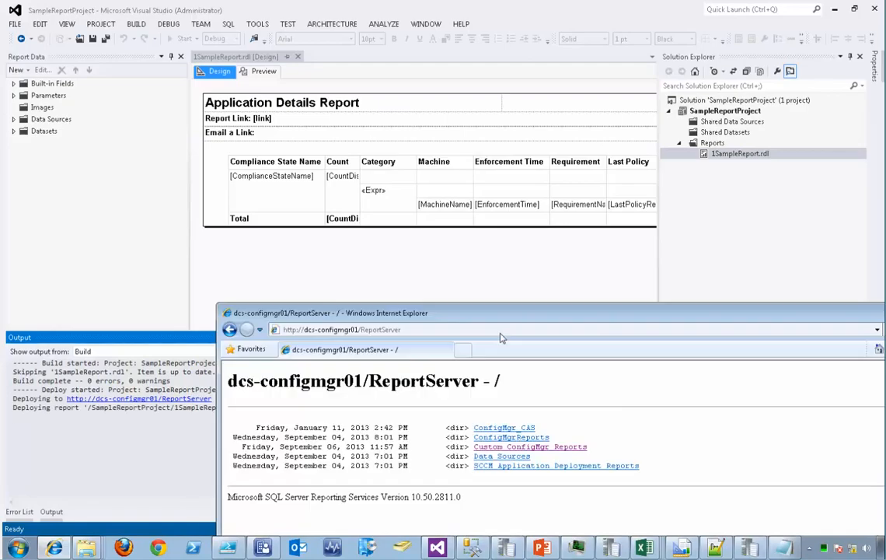
key(F5)
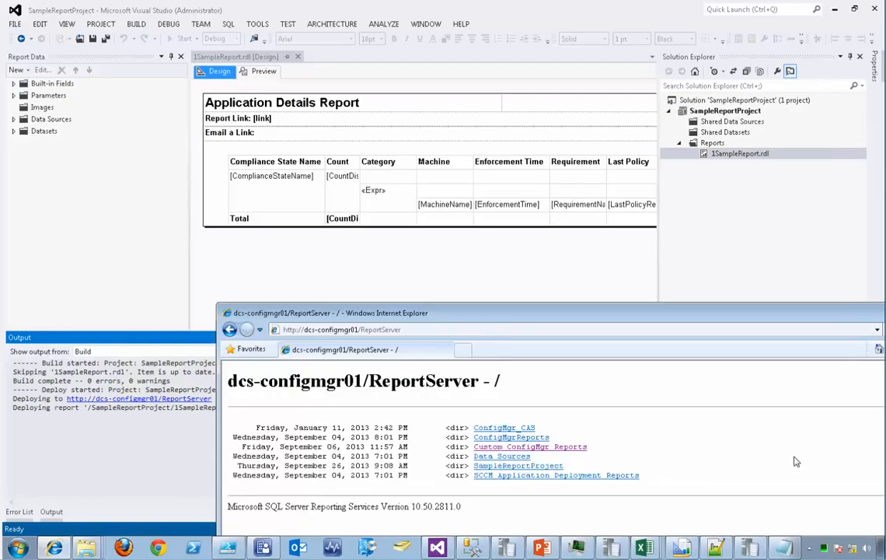
click(580, 476)
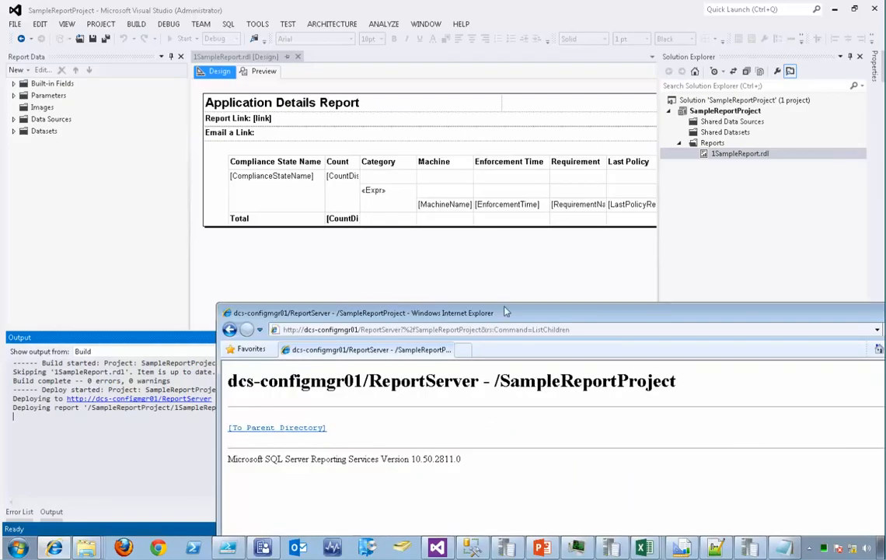
drag(504, 322, 506, 244)
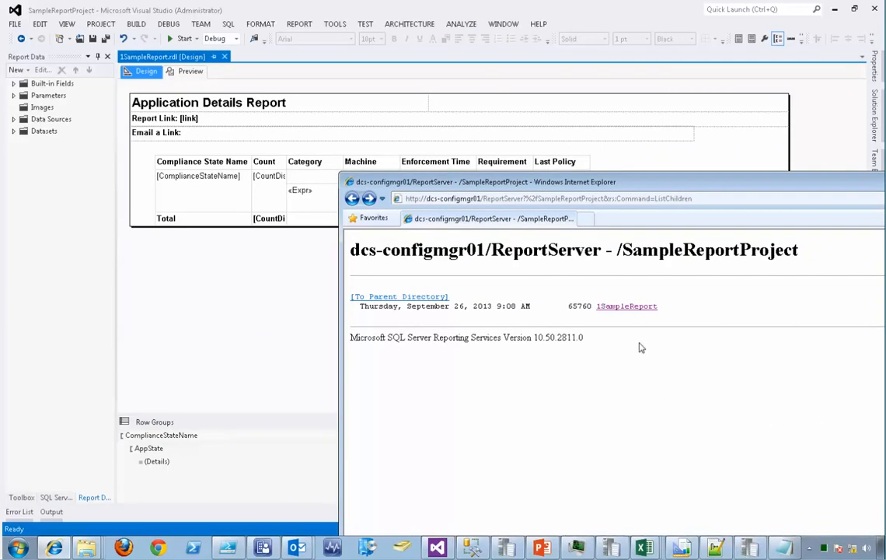
- Run the deployed 1SampleReport with application Log Parser 2.2, collection All Systems and deployment type Log Parser 2.2 - Windows Installer (*.msi file)
click(629, 306)
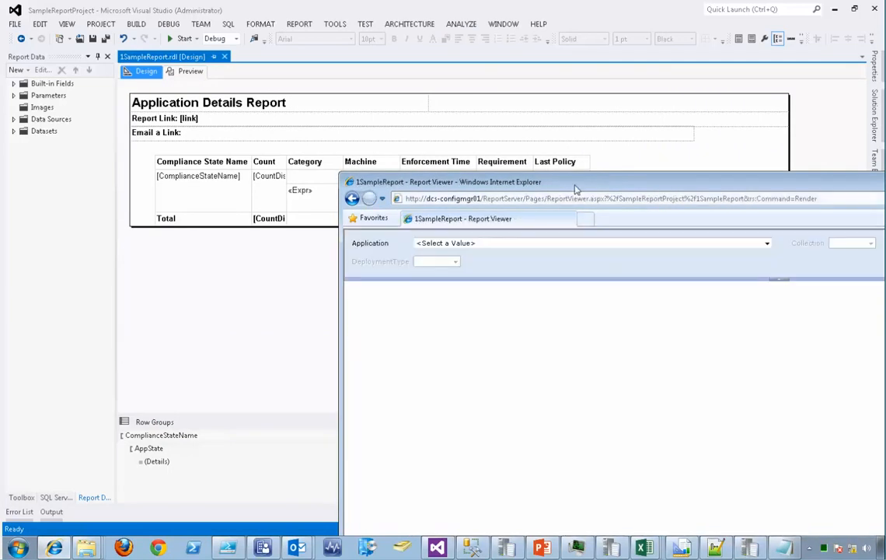
double_click(576, 187)
click(176, 68)
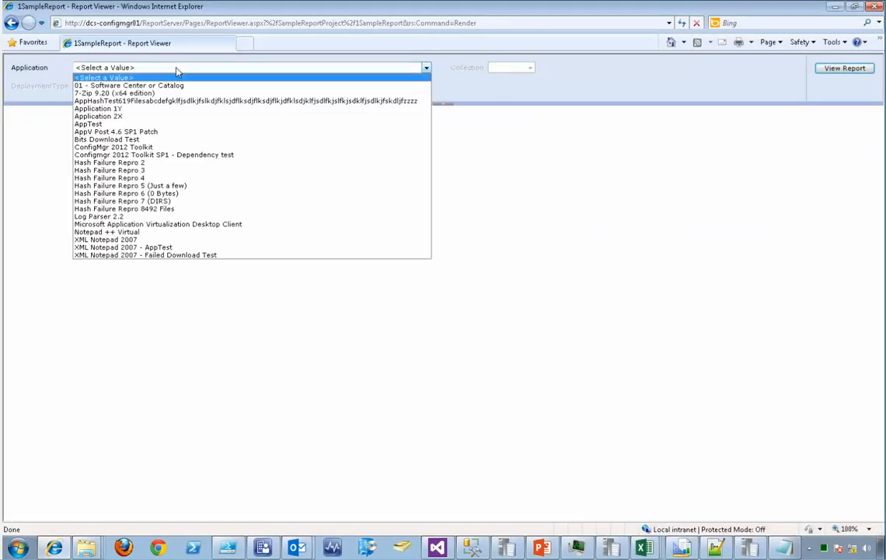
click(101, 216)
click(557, 68)
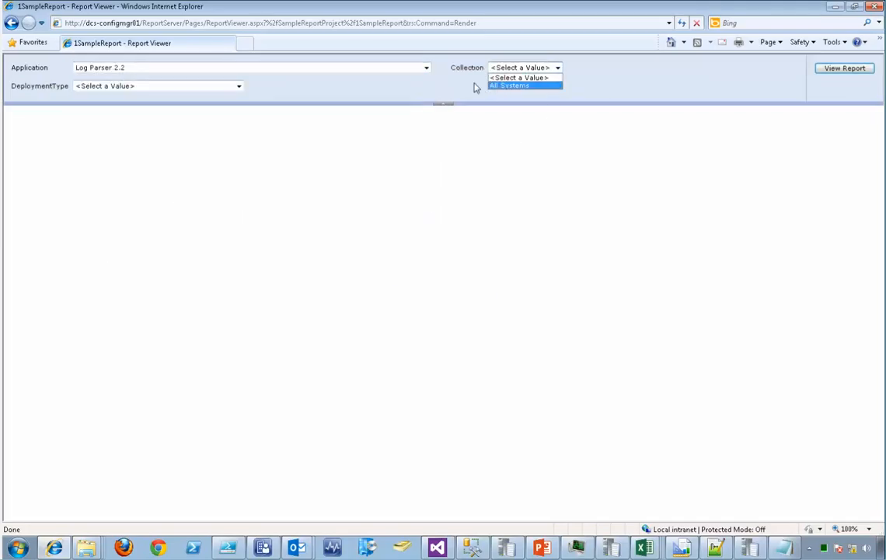
click(501, 86)
click(177, 87)
click(85, 103)
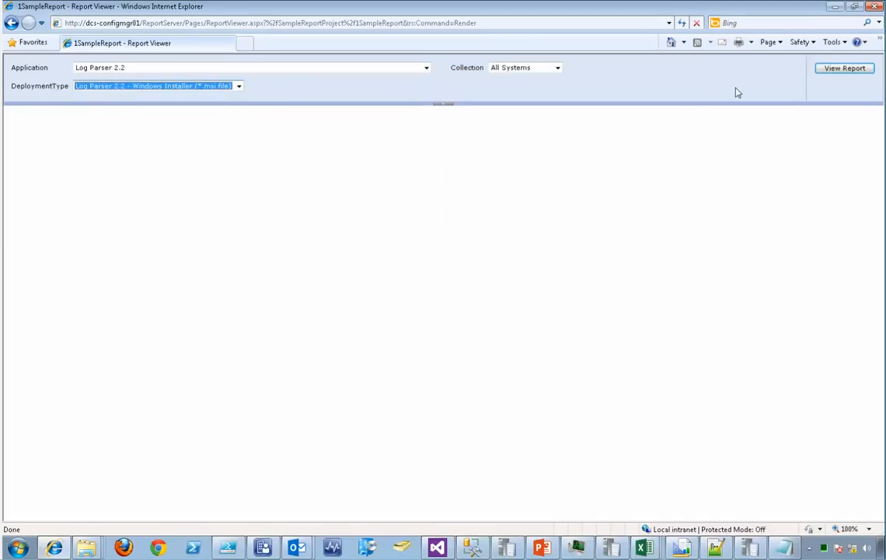
click(844, 69)
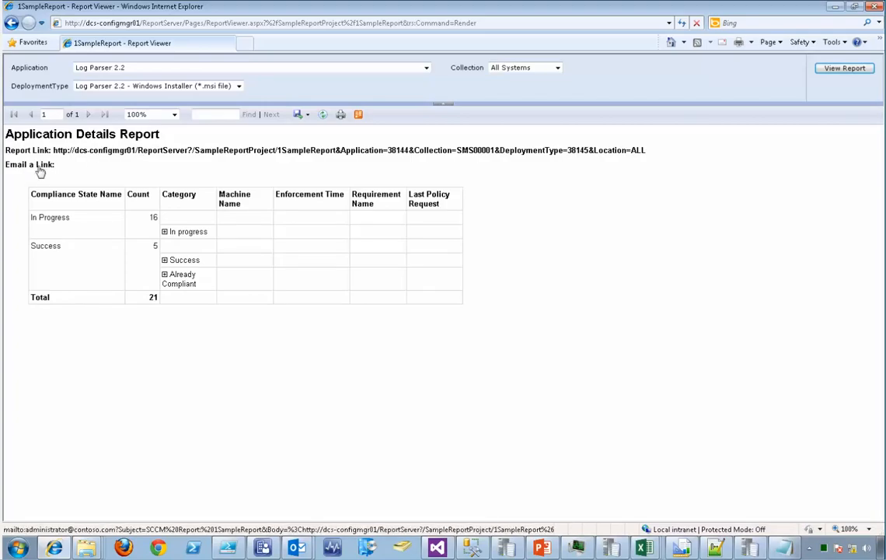
- Expand the In progress category to examine its machine details, and collapse it again
click(164, 232)
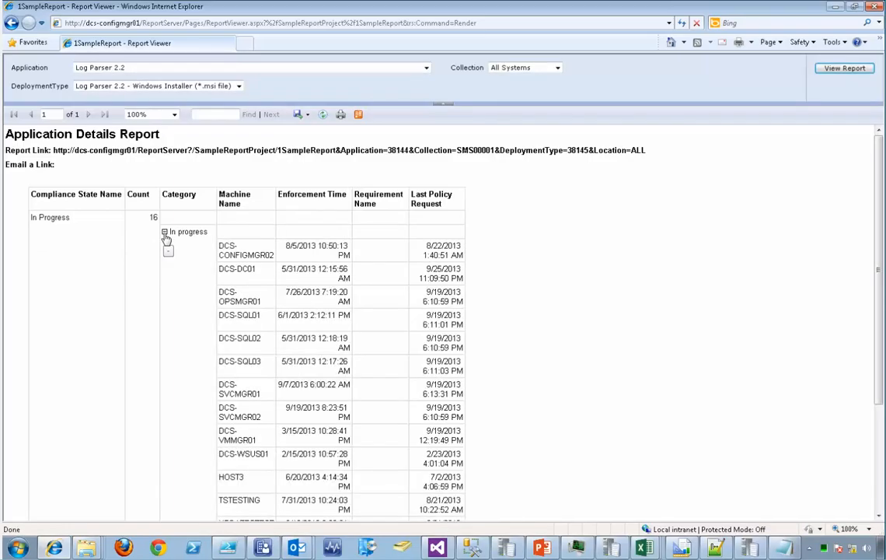
click(164, 232)
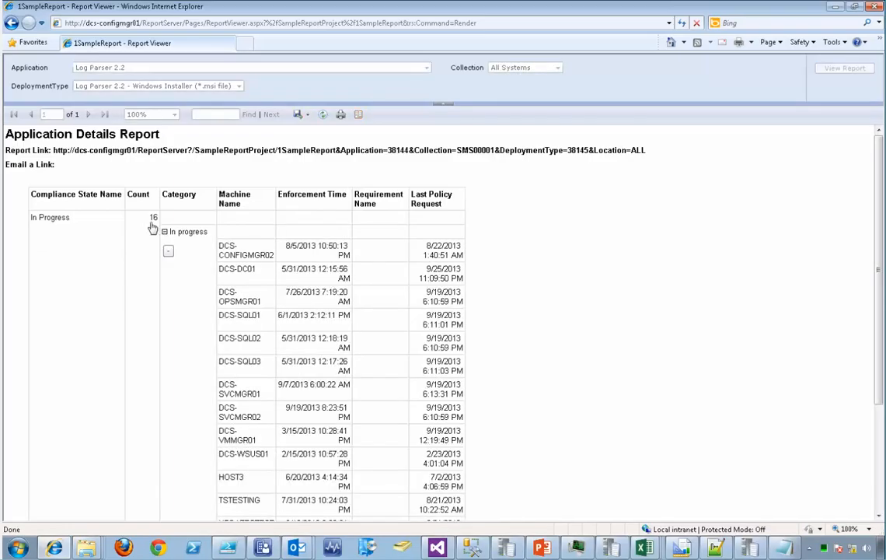
- Test the report link in a new tab and the email link's draft, checking its recipient, subject and report URL
ctrl+click(157, 155)
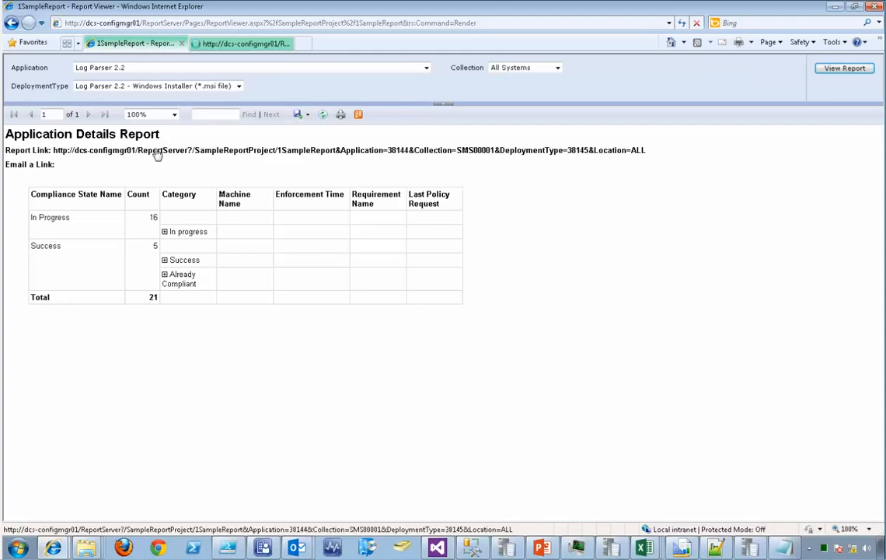
click(242, 44)
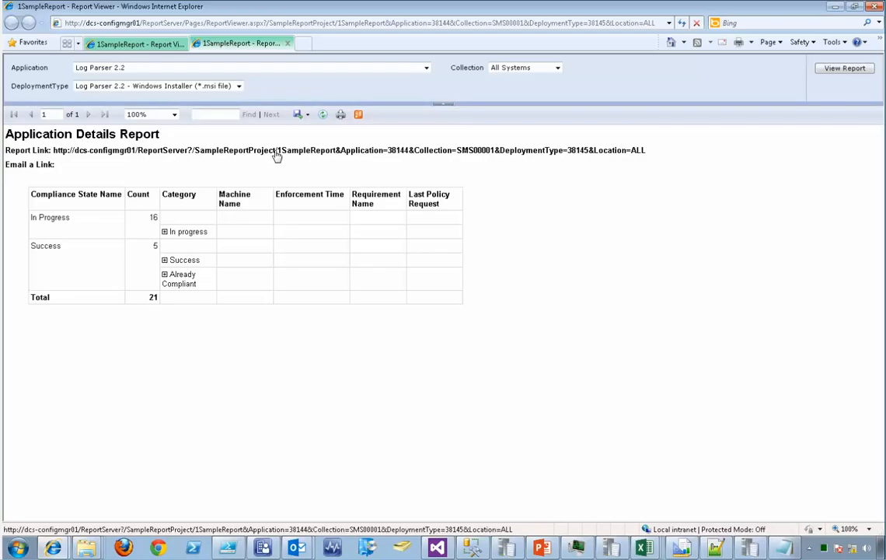
click(40, 165)
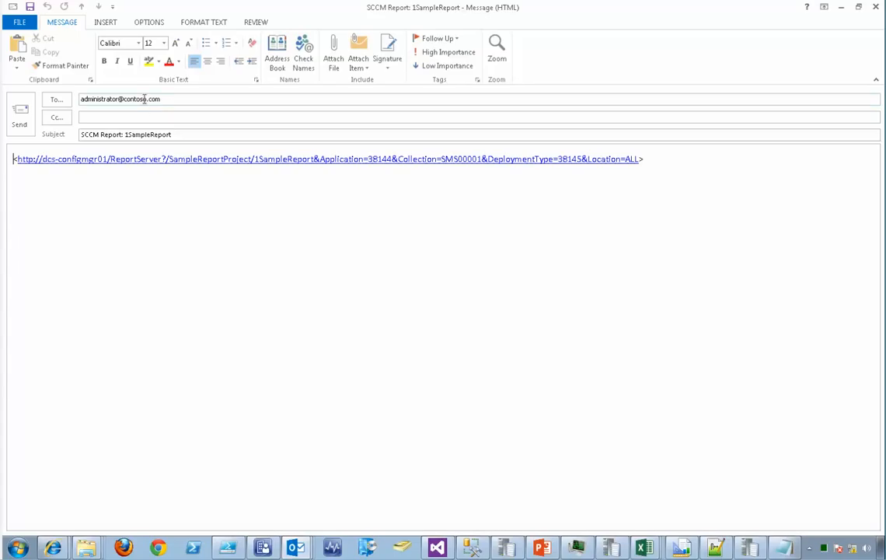
click(193, 98)
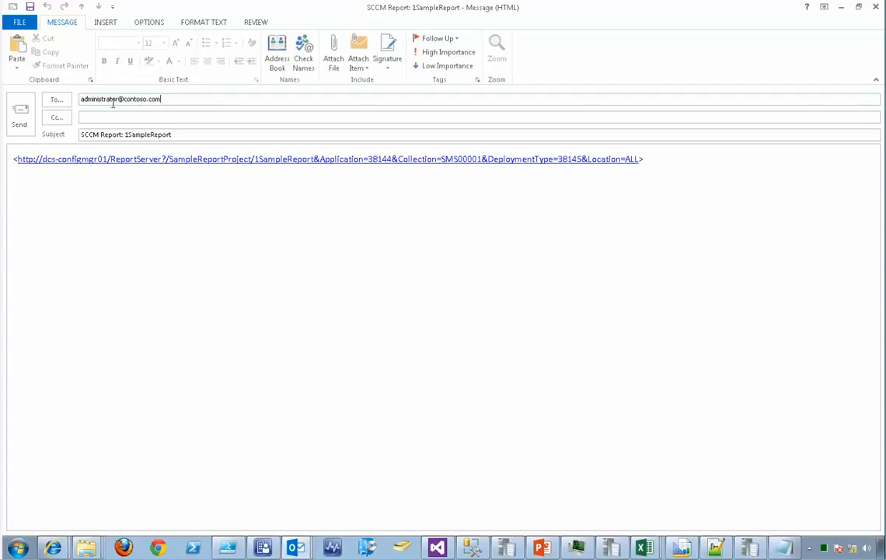
click(179, 134)
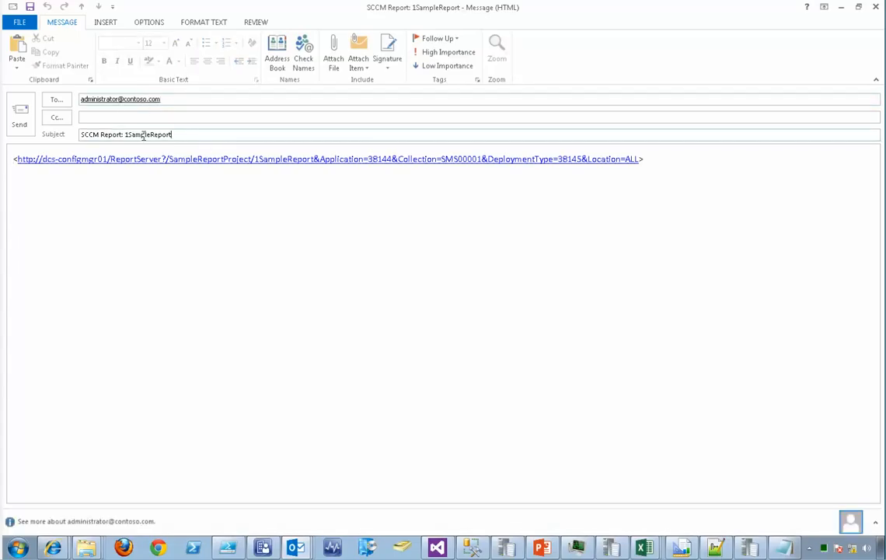
ctrl+click(249, 161)
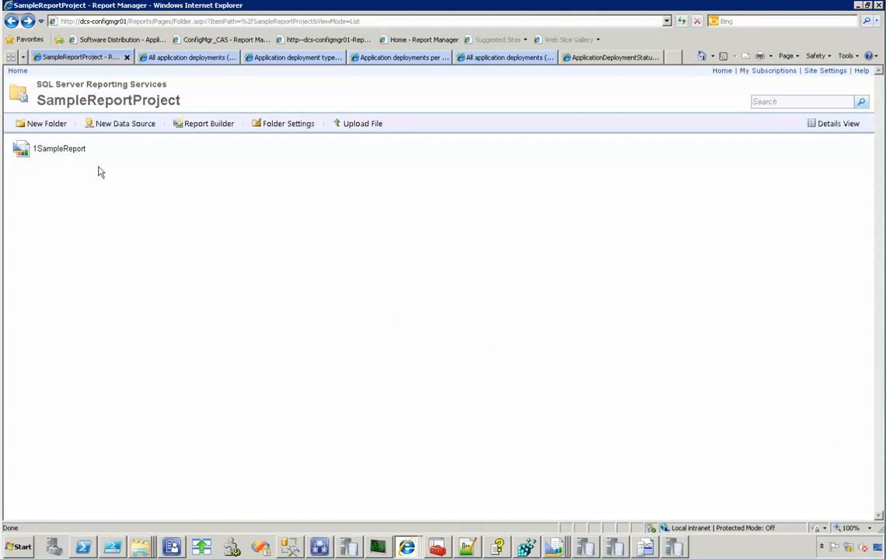
- In Report Manager, open the data source settings of 1SampleReport in the SampleReportProject folder
mouse_move(150, 152)
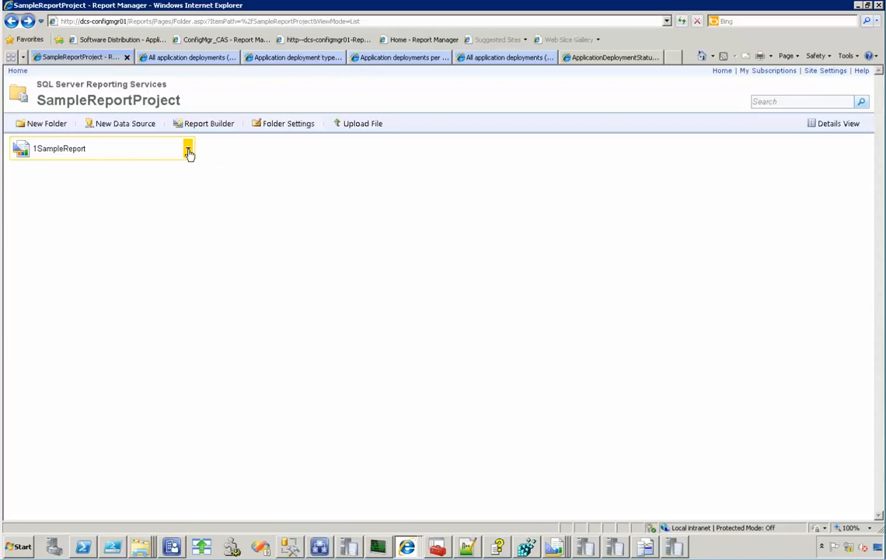
click(187, 150)
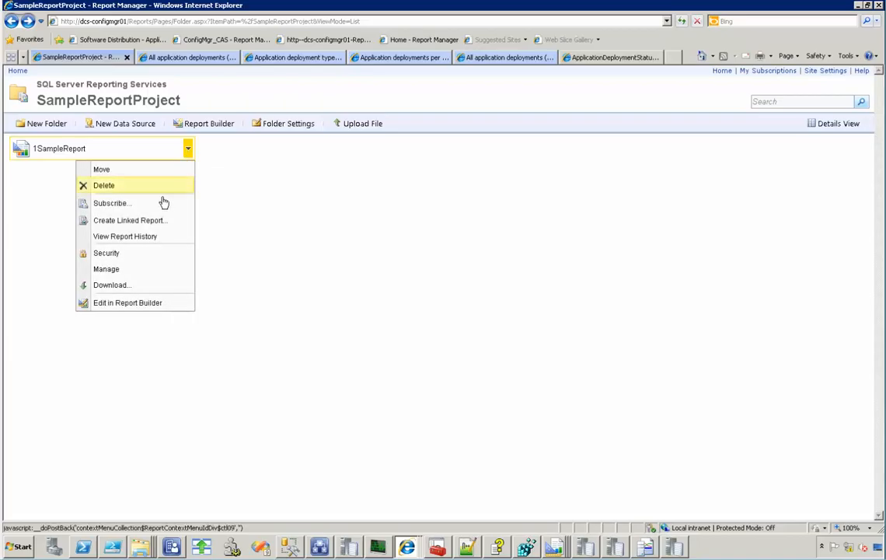
click(109, 269)
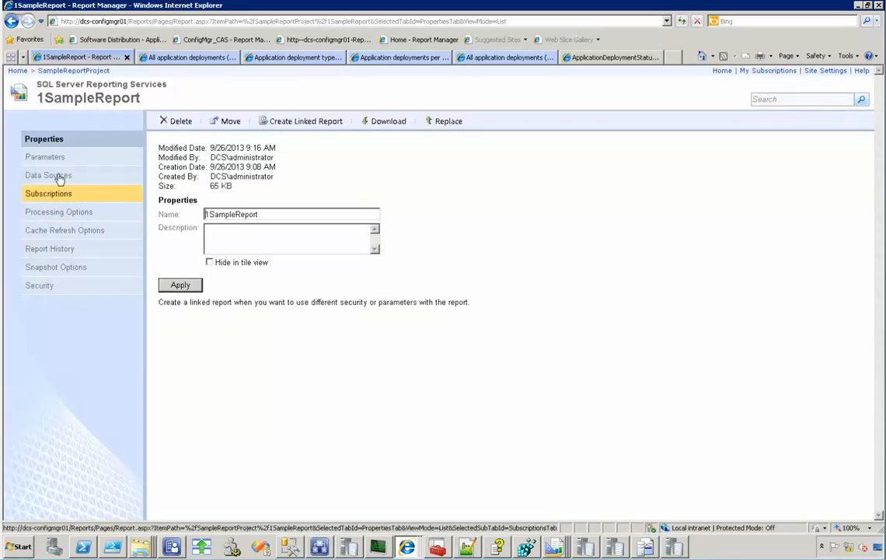
click(59, 178)
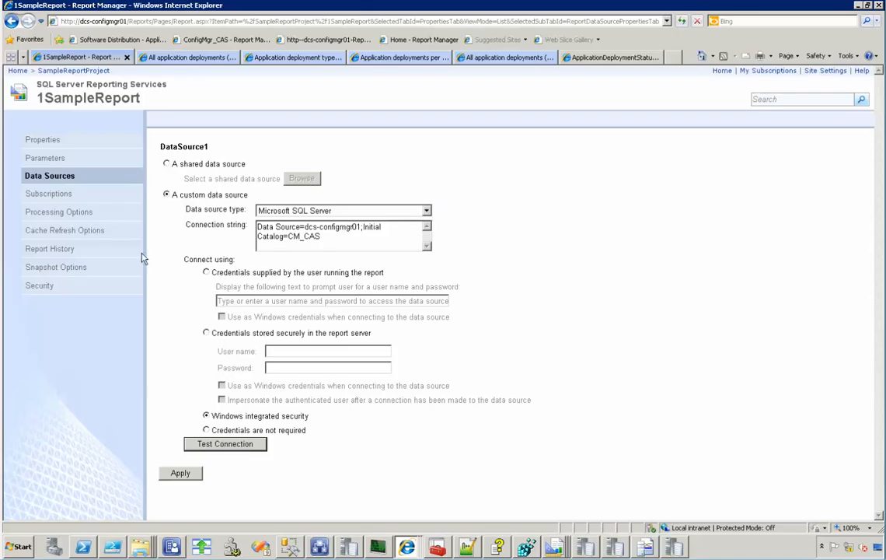
- Assign DataSource1 the shared data source {5C6358F2-4BB6-4a1b-A16E-8D96795D8602} from the ConfigMgr_CAS folder, and apply the change
click(197, 169)
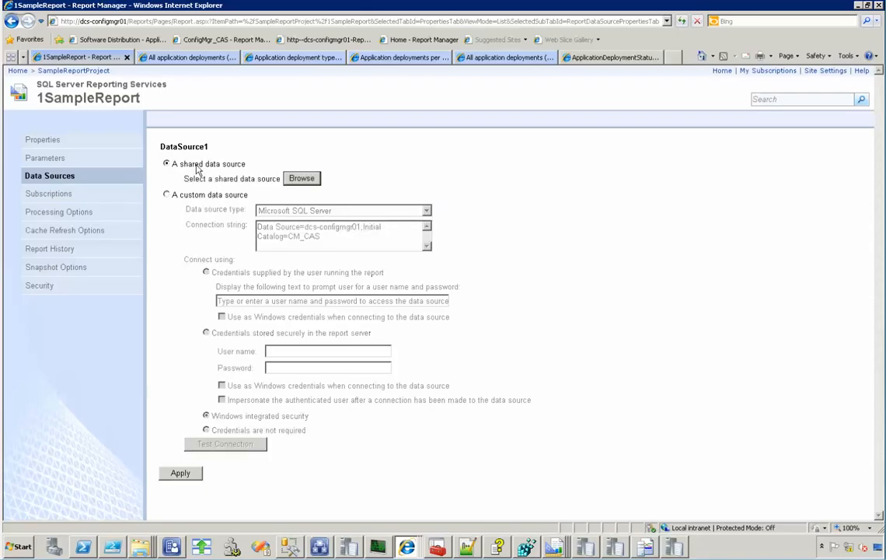
click(302, 179)
click(351, 199)
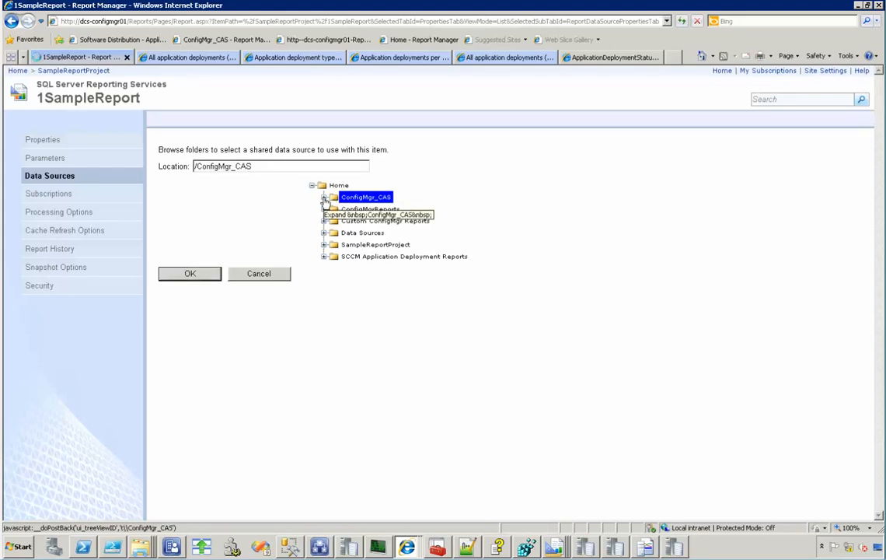
click(324, 198)
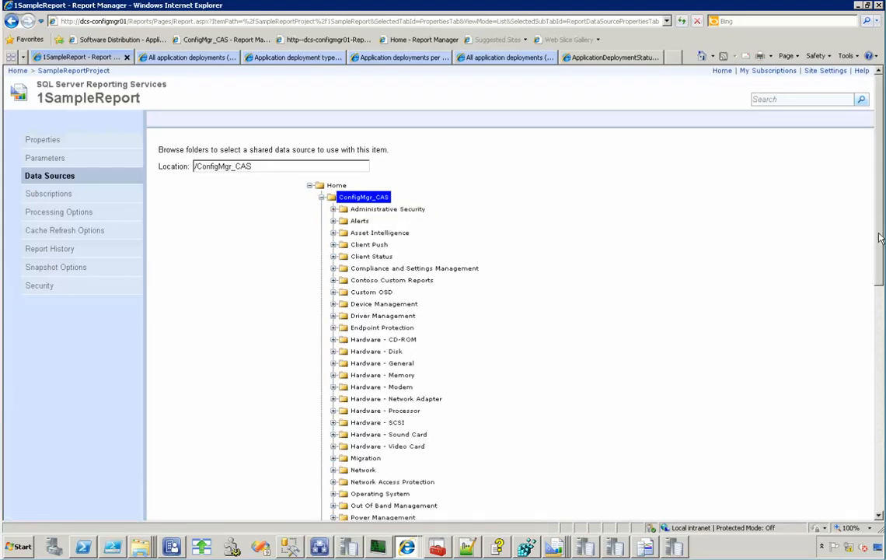
scroll(881, 227, down, 10)
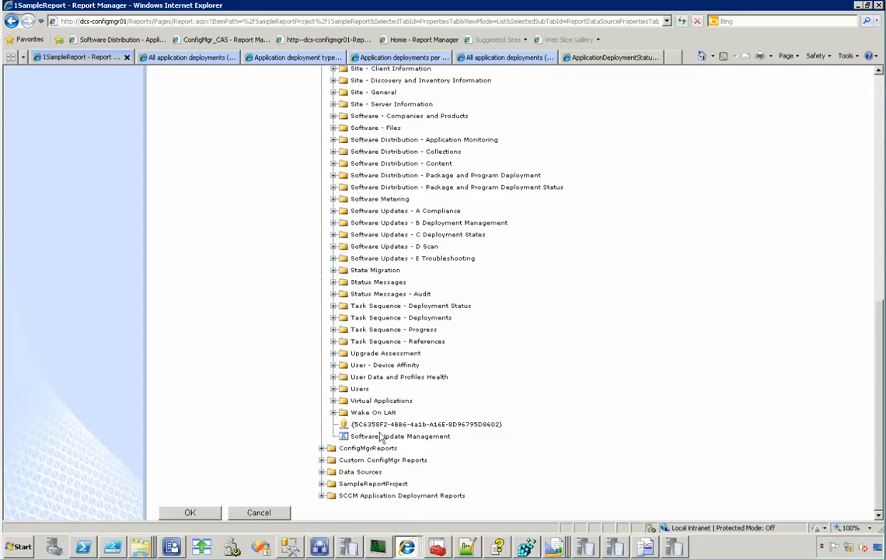
click(374, 426)
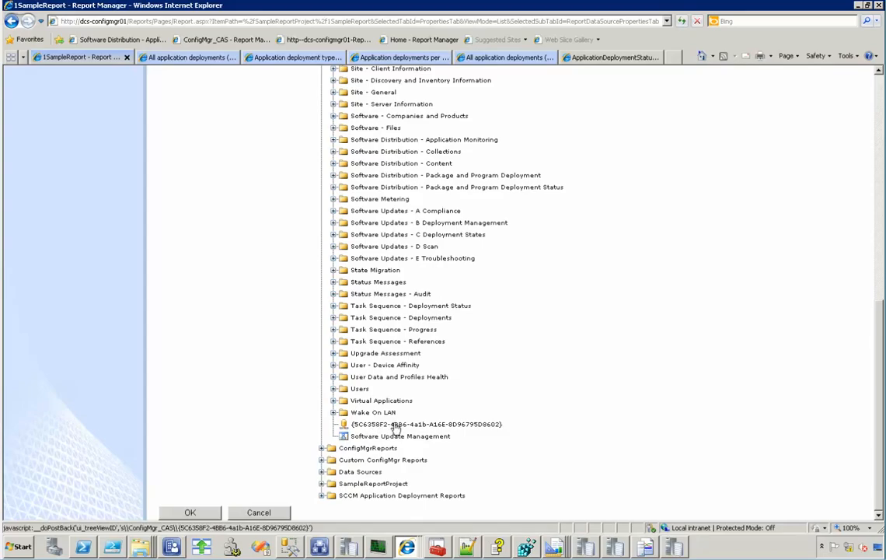
click(191, 513)
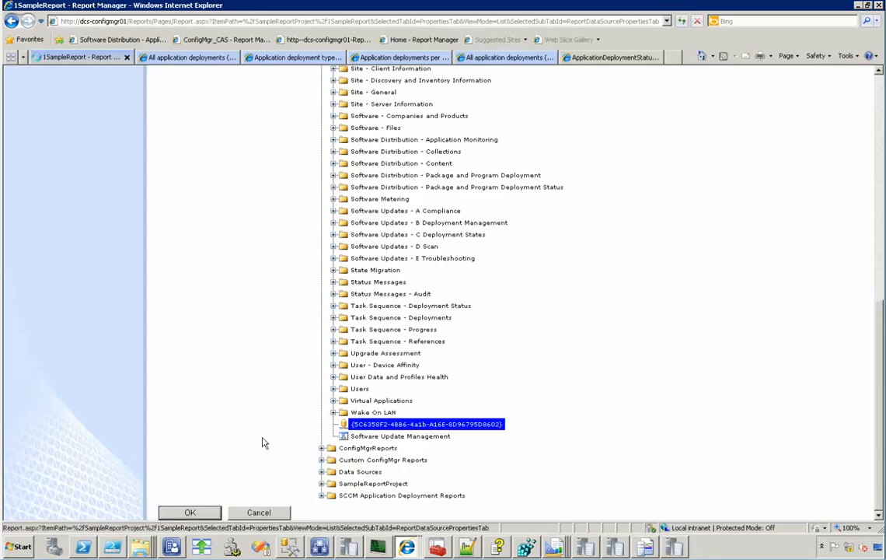
click(190, 479)
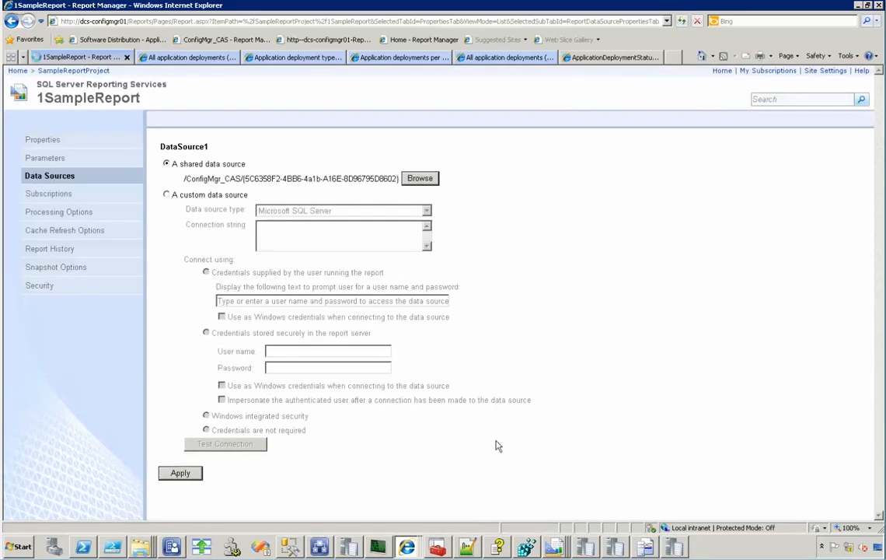